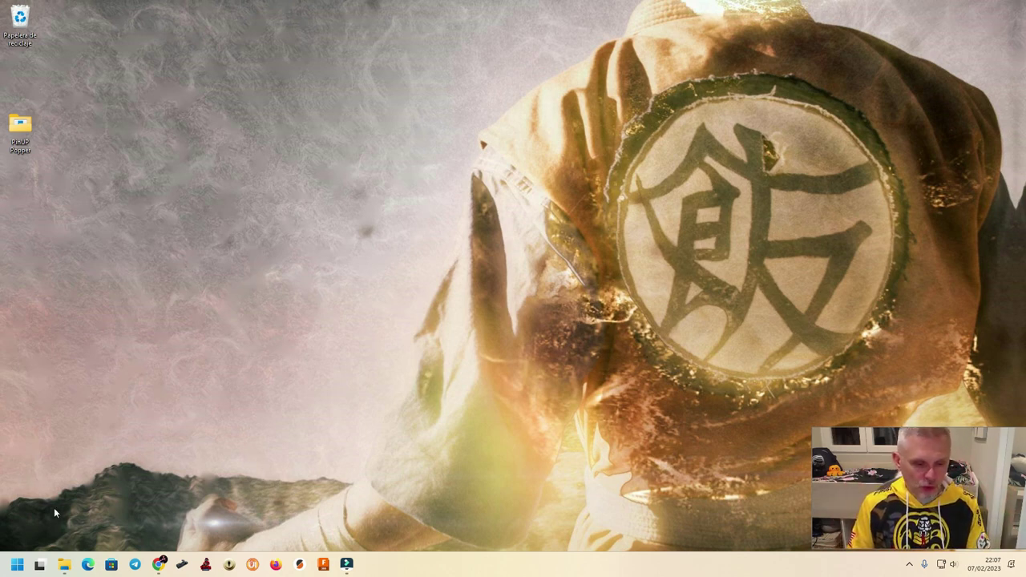
# Open the Emulation (G:) drive in File Explorer and point out the Attract Mode, Hyperspin and LaunchBox frontend folders
pyautogui.click(64, 564)
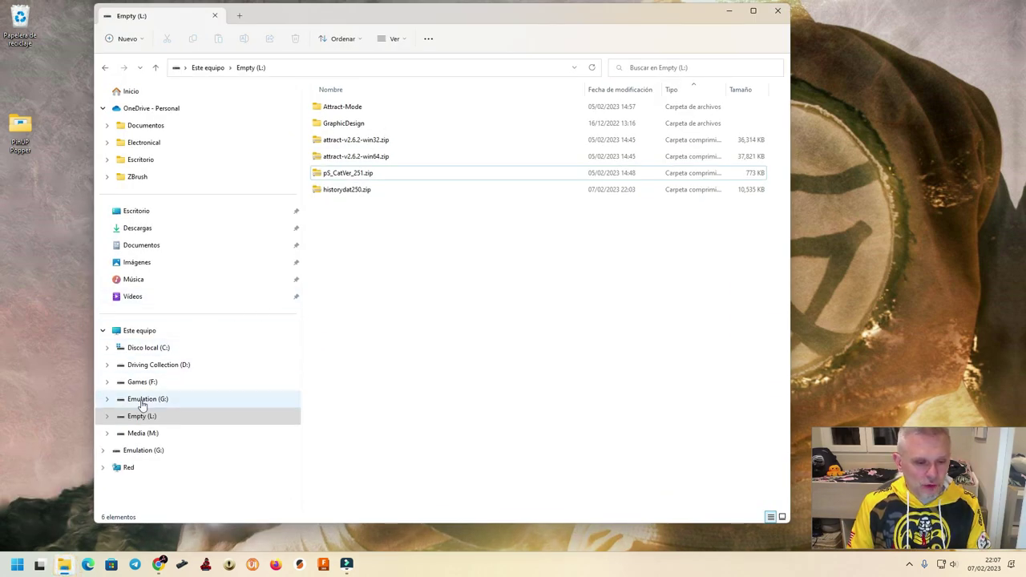
pyautogui.click(142, 401)
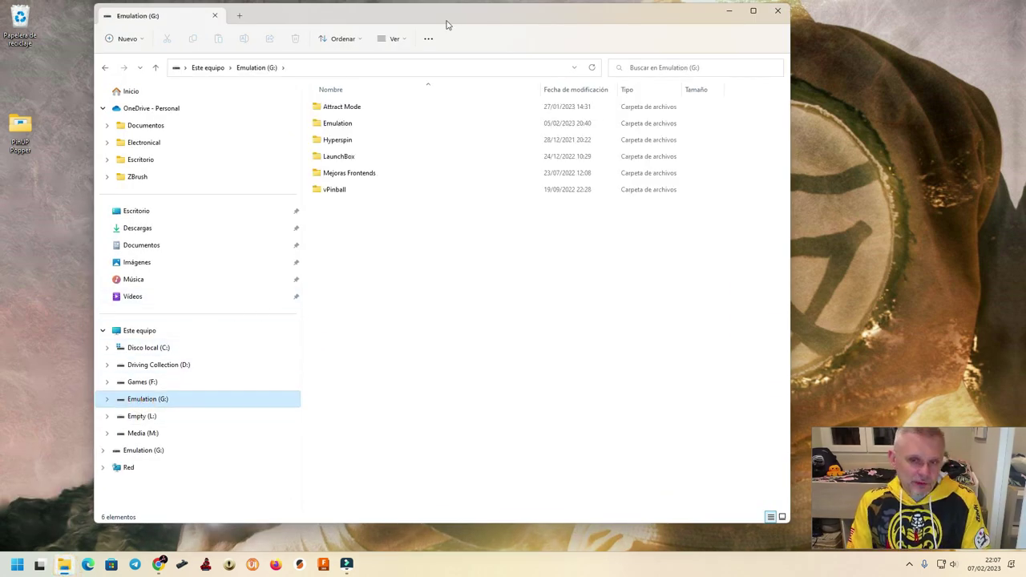
pyautogui.moveTo(441, 24); pyautogui.dragTo(486, 49)
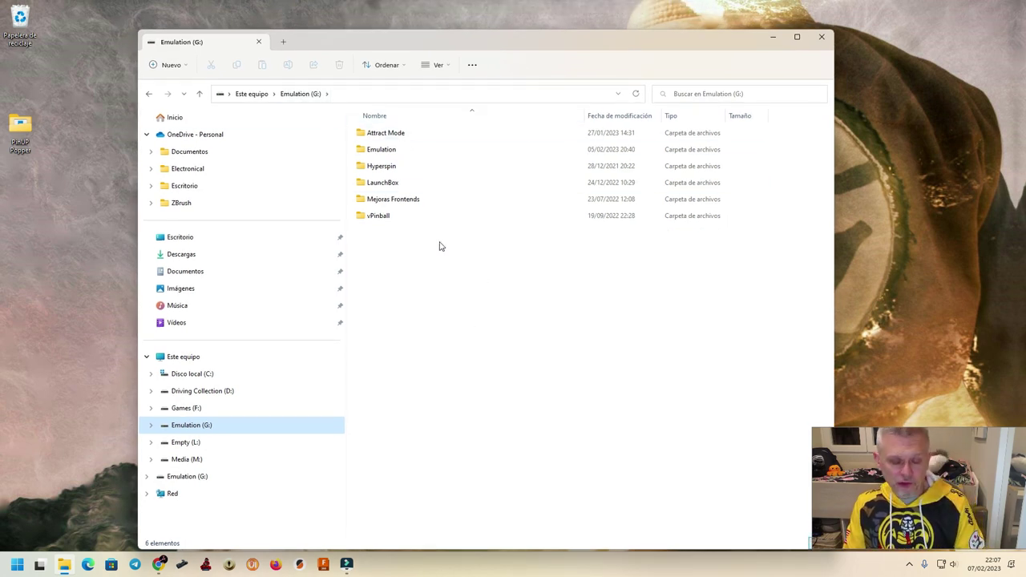
pyautogui.click(393, 137)
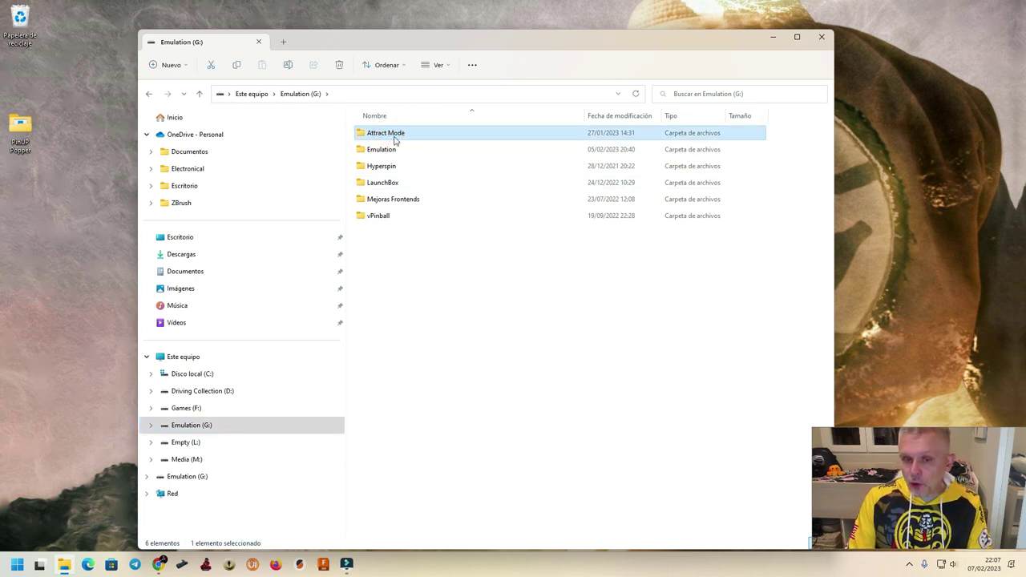
pyautogui.click(378, 168)
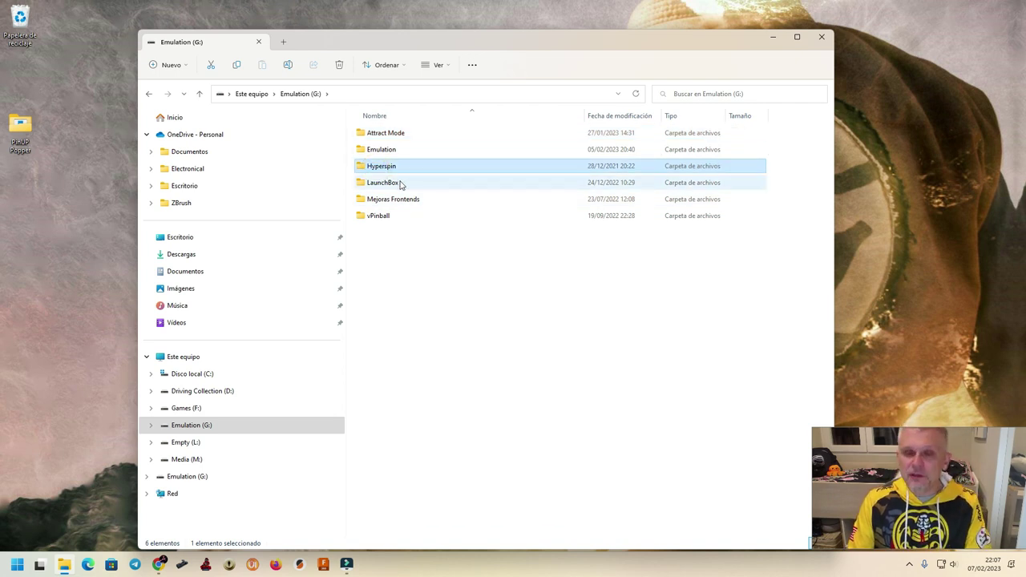
pyautogui.click(388, 184)
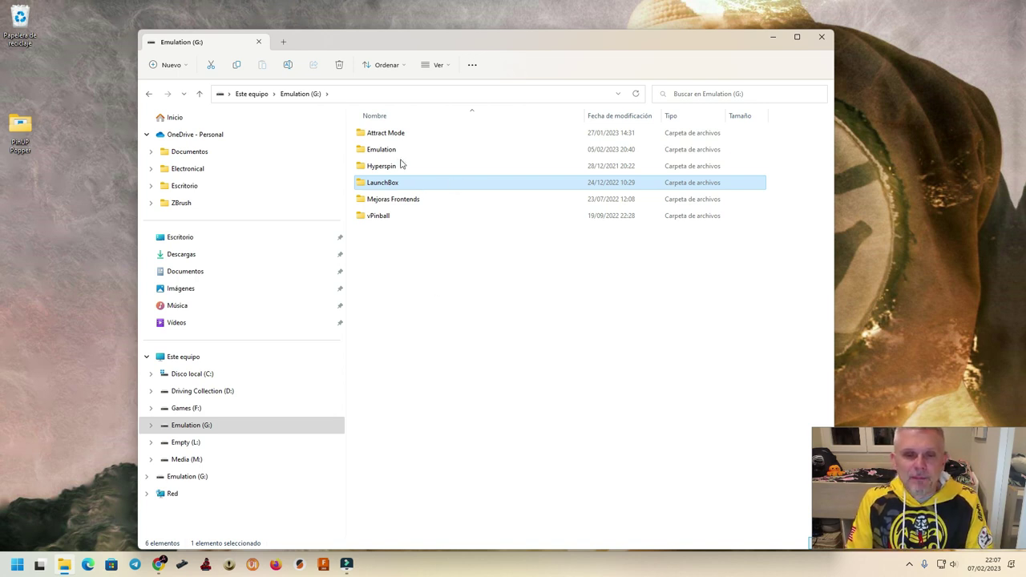
pyautogui.click(414, 304)
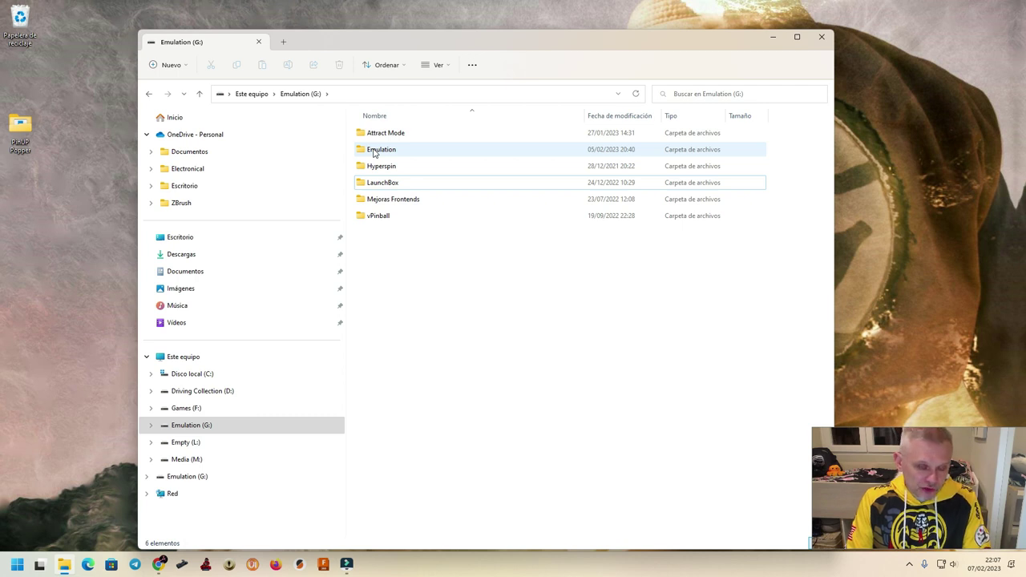
# Look through the emulator folders in Emulation\Emulators, and return to the Emulation folder
pyautogui.doubleClick(374, 151)
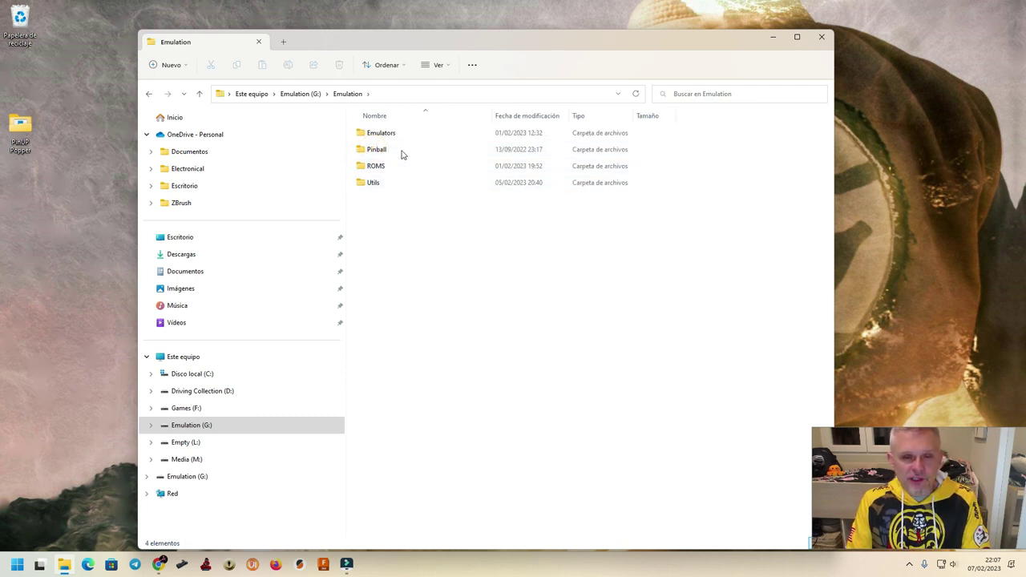
pyautogui.click(379, 133)
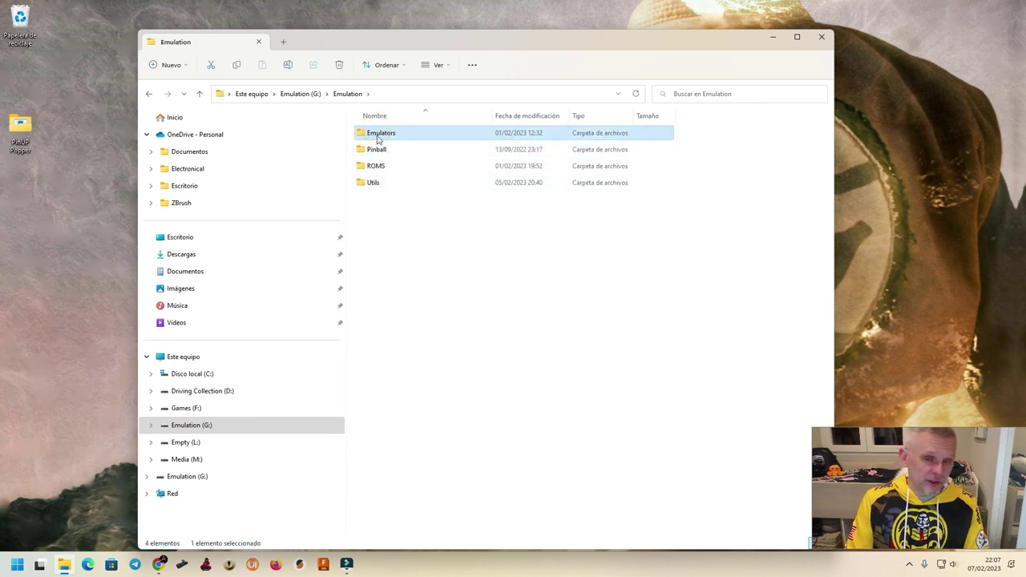
pyautogui.doubleClick(378, 134)
pyautogui.scroll(-3, 410, 144)
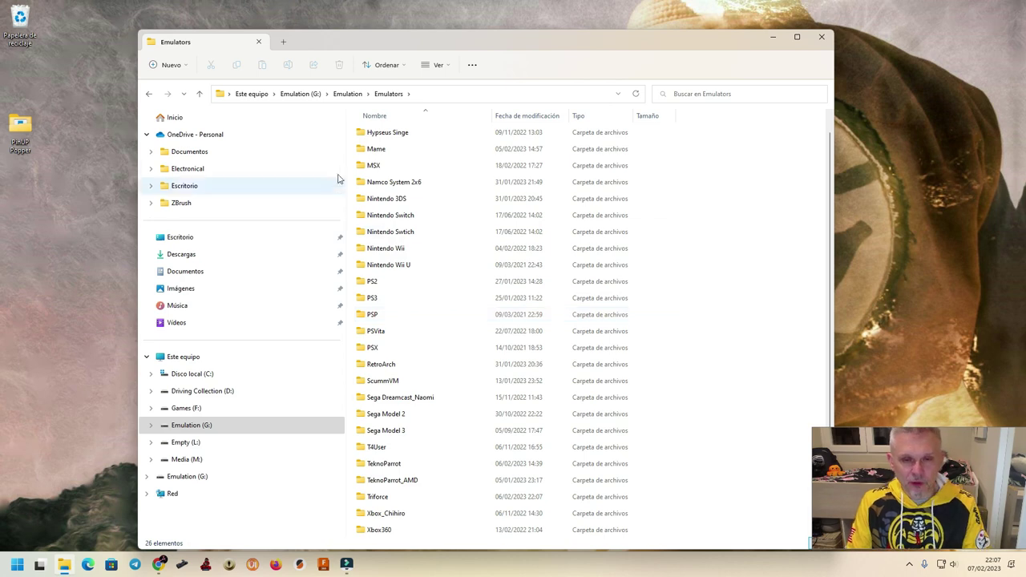
pyautogui.click(345, 95)
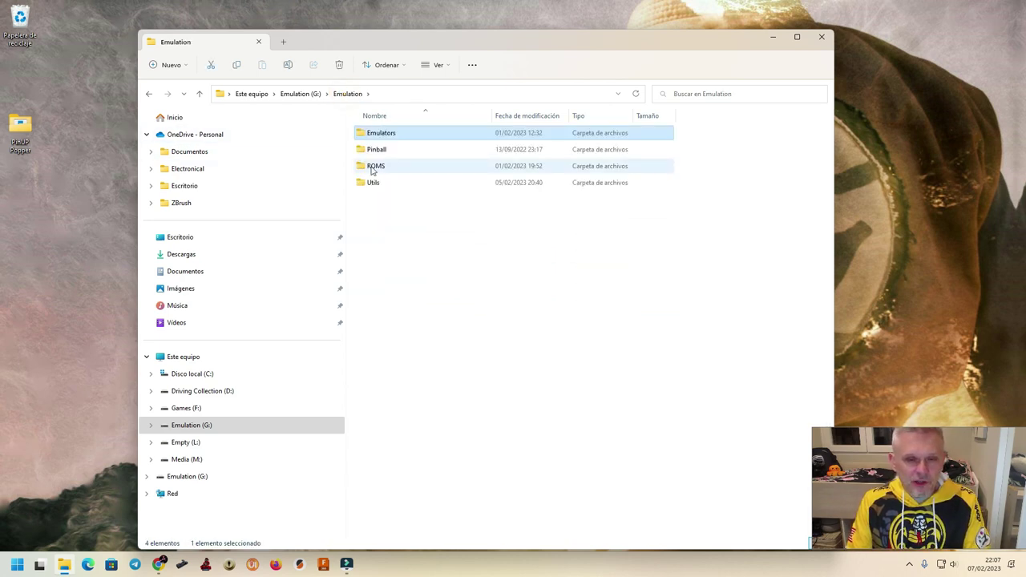
# Open the ROMS folder and look through its system folders
pyautogui.click(372, 170)
pyautogui.doubleClick(373, 170)
pyautogui.scroll(-15, 417, 273)
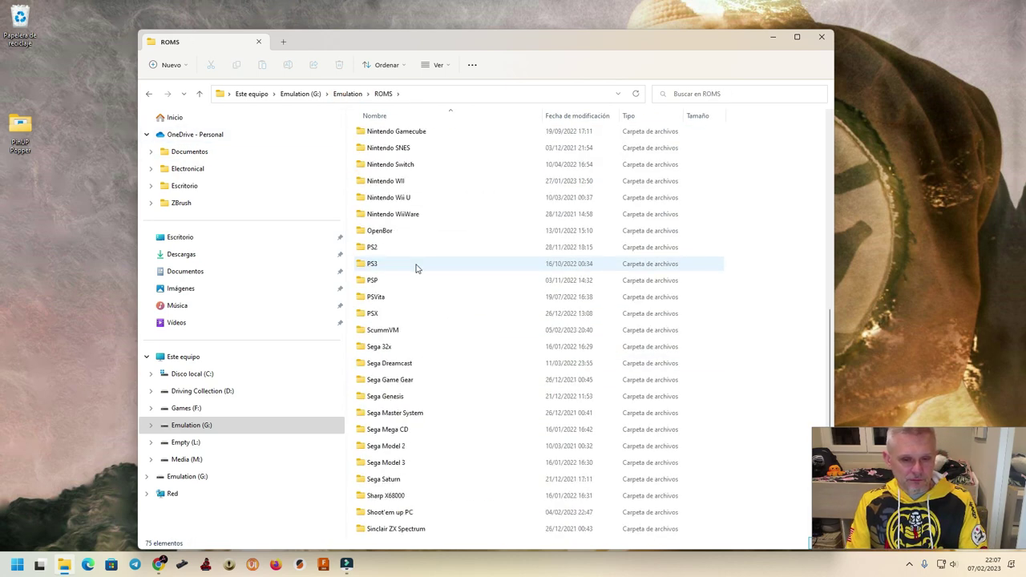
pyautogui.scroll(14, 449, 329)
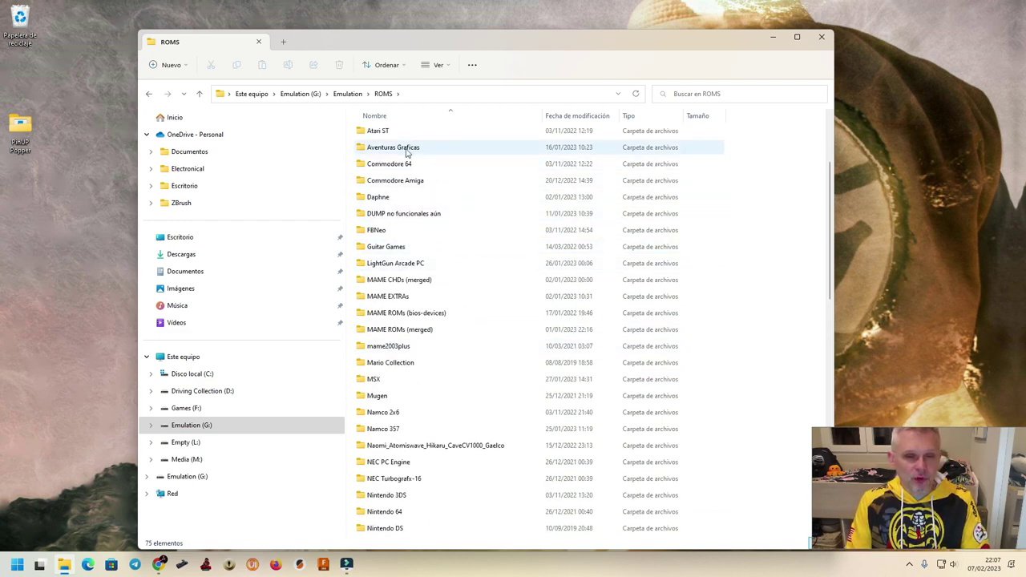
pyautogui.scroll(-1, 390, 220)
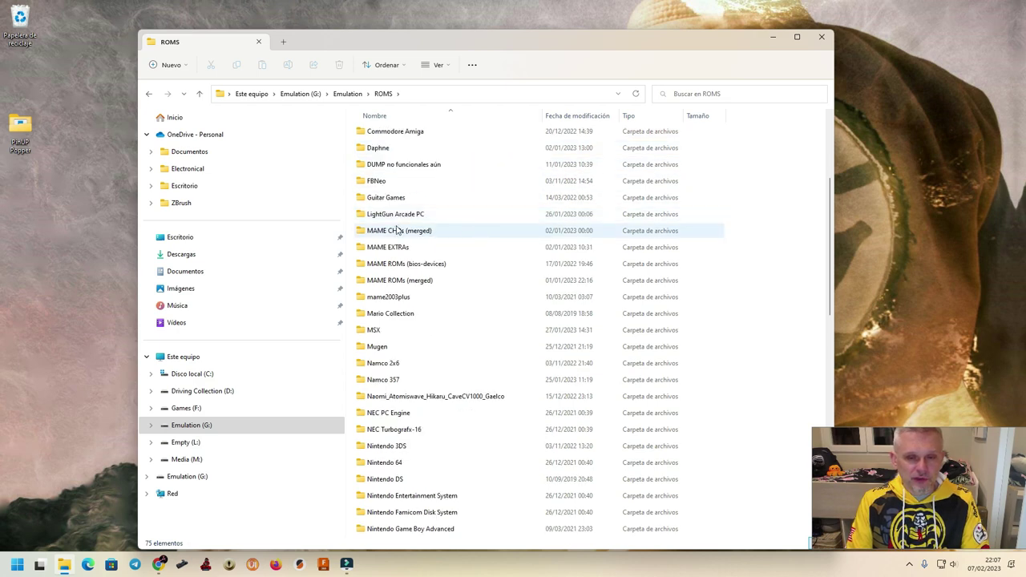
# Open the media folder of LightGun Arcade PC and examine its flyer, marquee and snap subfolders
pyautogui.click(390, 218)
pyautogui.doubleClick(391, 218)
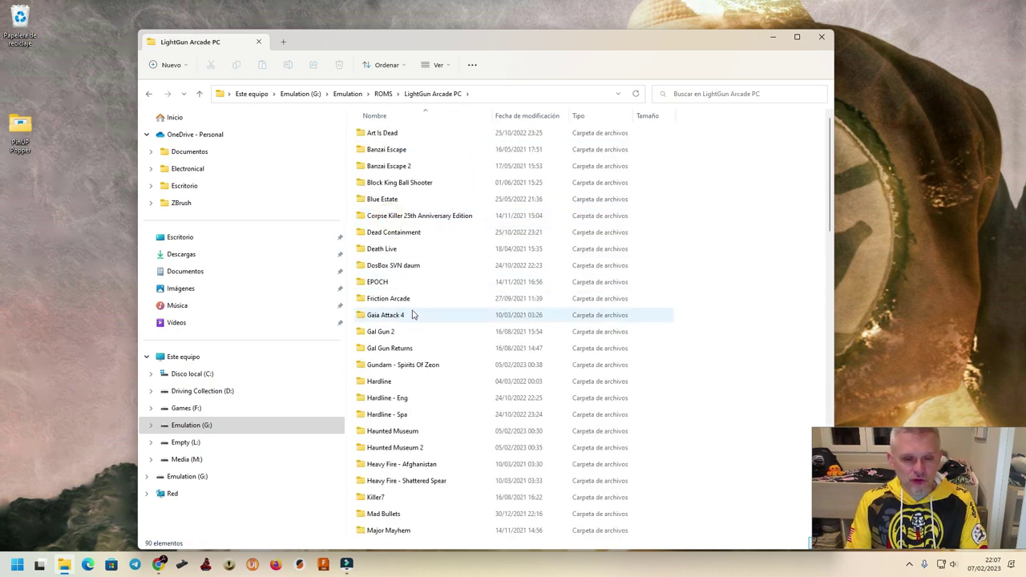
pyautogui.scroll(-2, 404, 315)
pyautogui.scroll(-2, 413, 315)
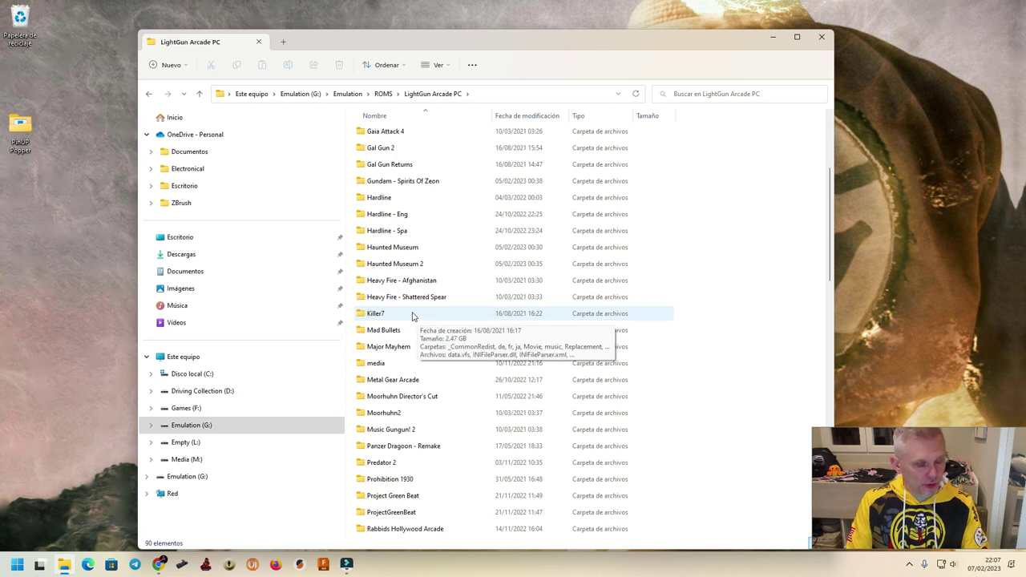
pyautogui.doubleClick(400, 365)
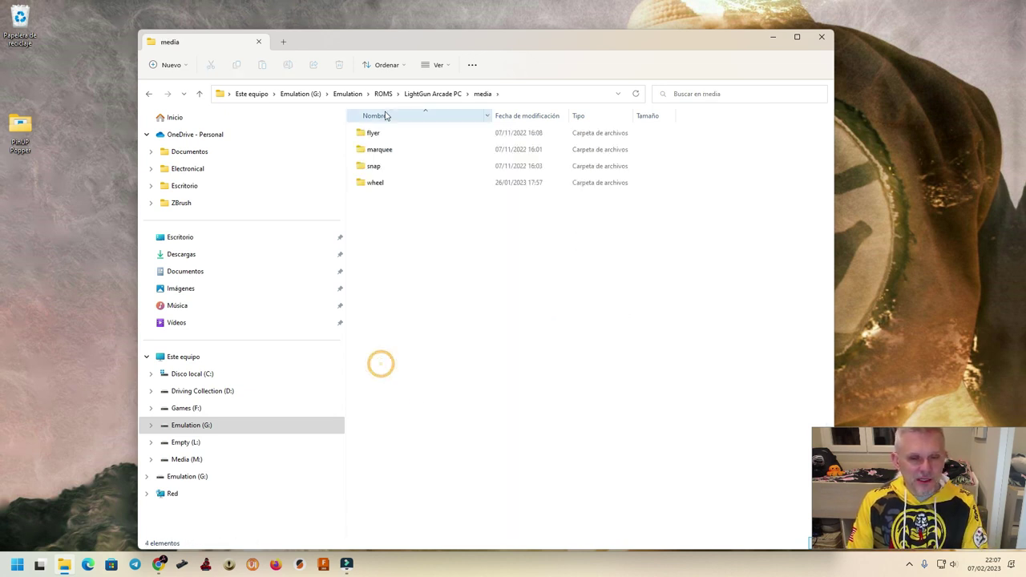
pyautogui.click(371, 137)
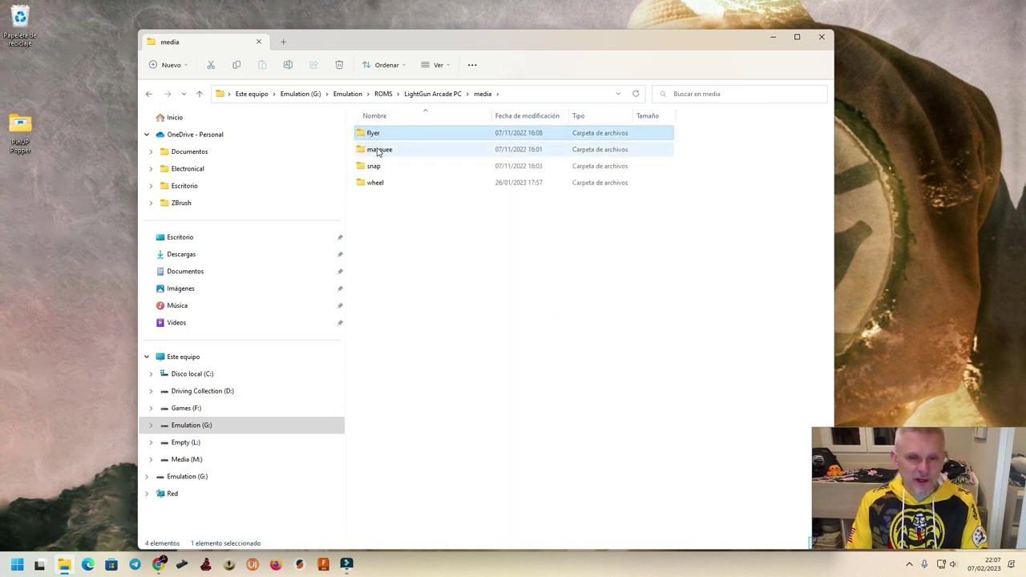
pyautogui.click(377, 153)
pyautogui.click(376, 169)
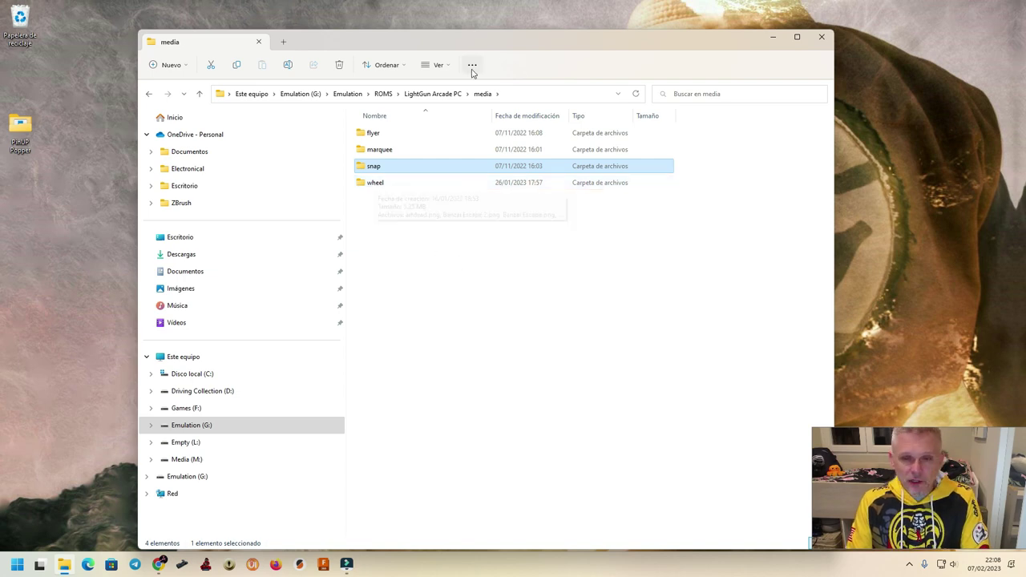
# Return to the LightGun Arcade PC folder and look through its game folders and files
pyautogui.click(429, 94)
pyautogui.scroll(-10, 447, 347)
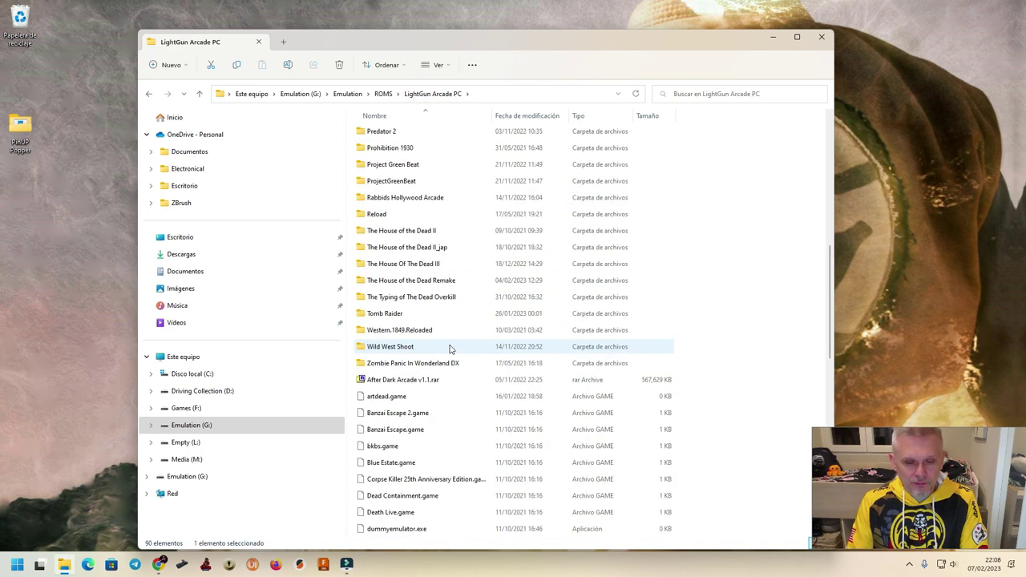
pyautogui.scroll(3, 458, 345)
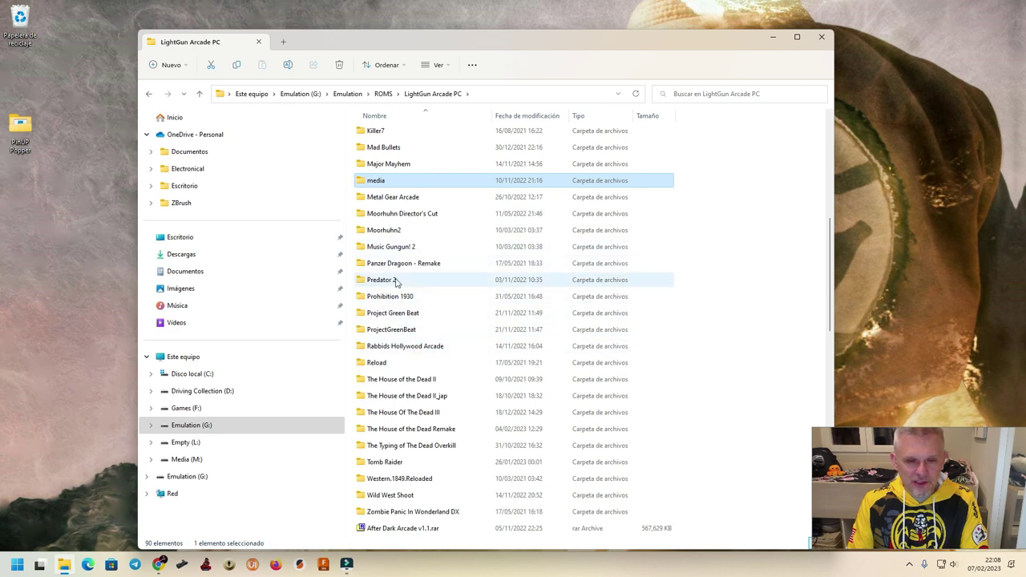
pyautogui.scroll(1, 401, 275)
# Go back to ROMS, open the media folder of MSX and examine its artwork subfolders
pyautogui.click(382, 94)
pyautogui.scroll(-2, 414, 266)
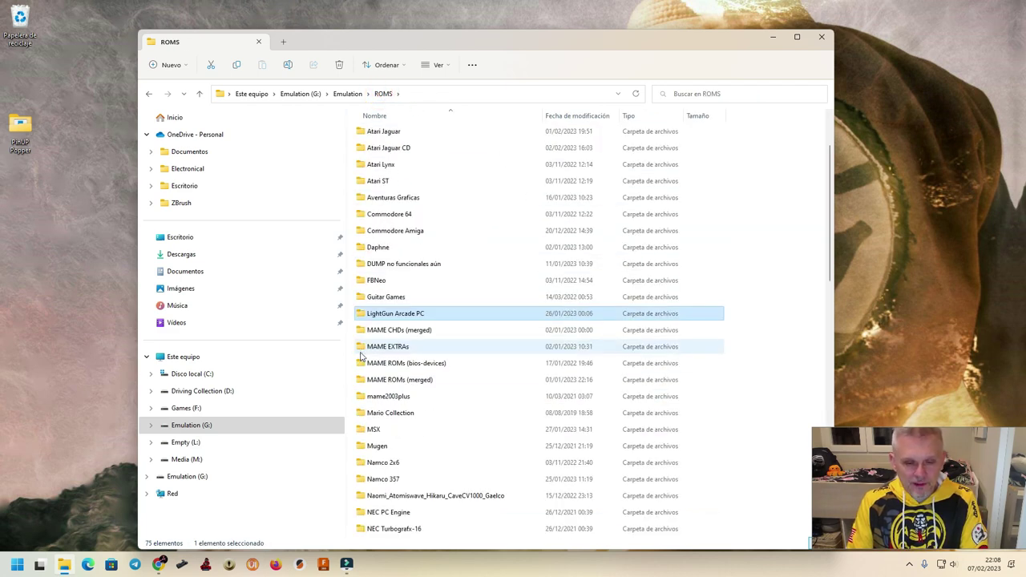
pyautogui.click(371, 431)
pyautogui.doubleClick(371, 431)
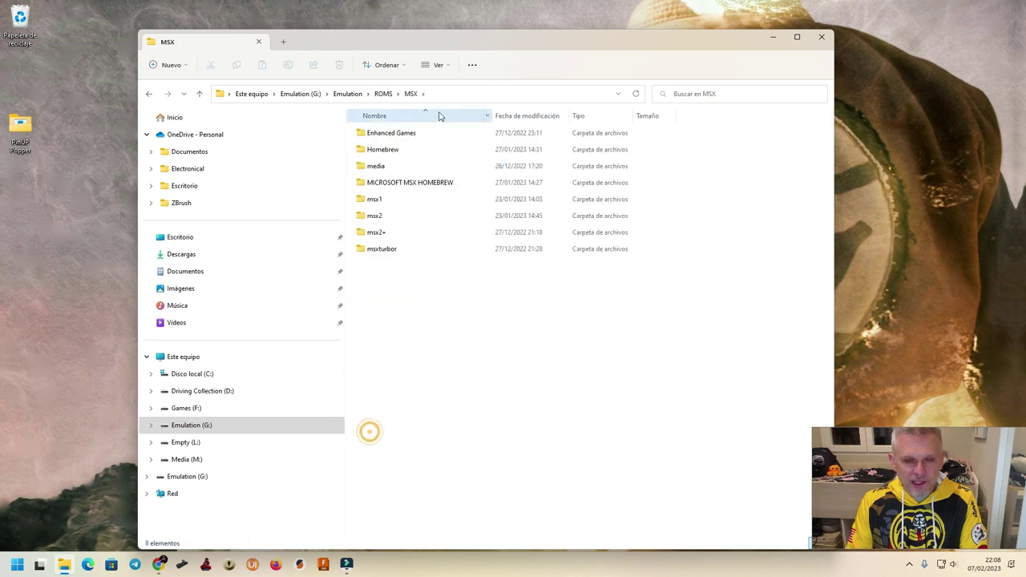
pyautogui.doubleClick(371, 166)
pyautogui.click(381, 133)
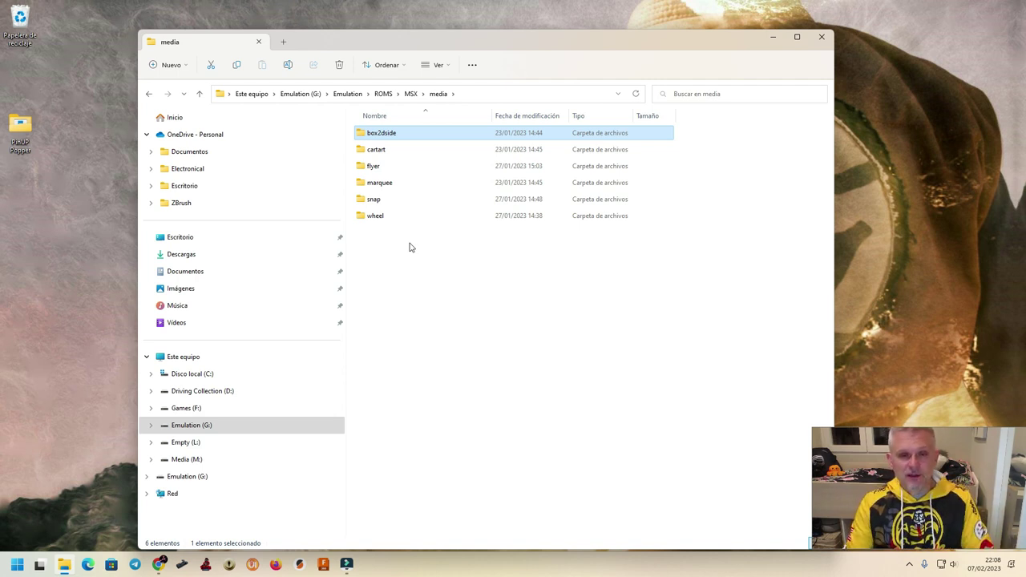
# Examine the images in the cartart and flyer folders of the MSX media
pyautogui.click(379, 152)
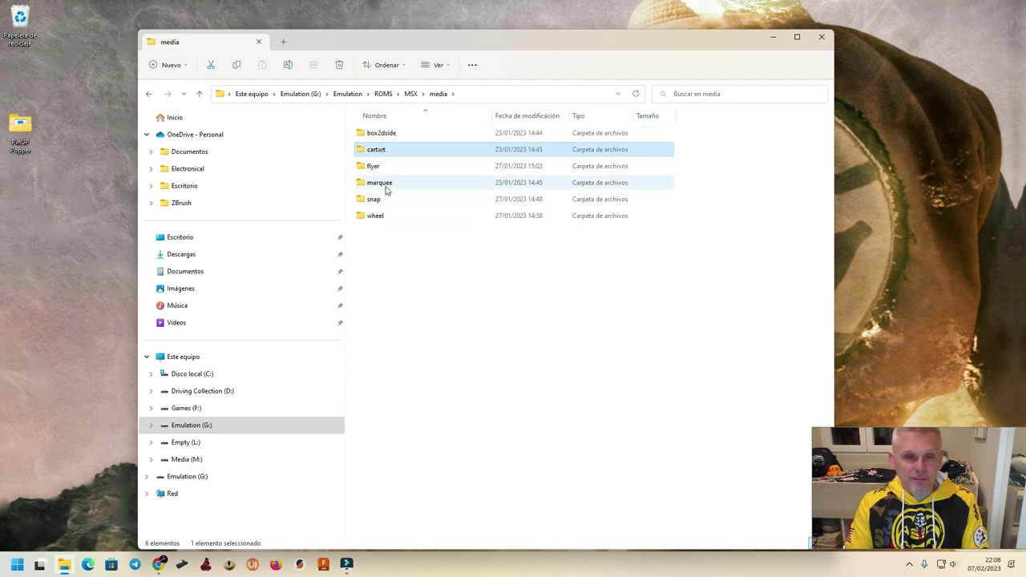
pyautogui.doubleClick(378, 150)
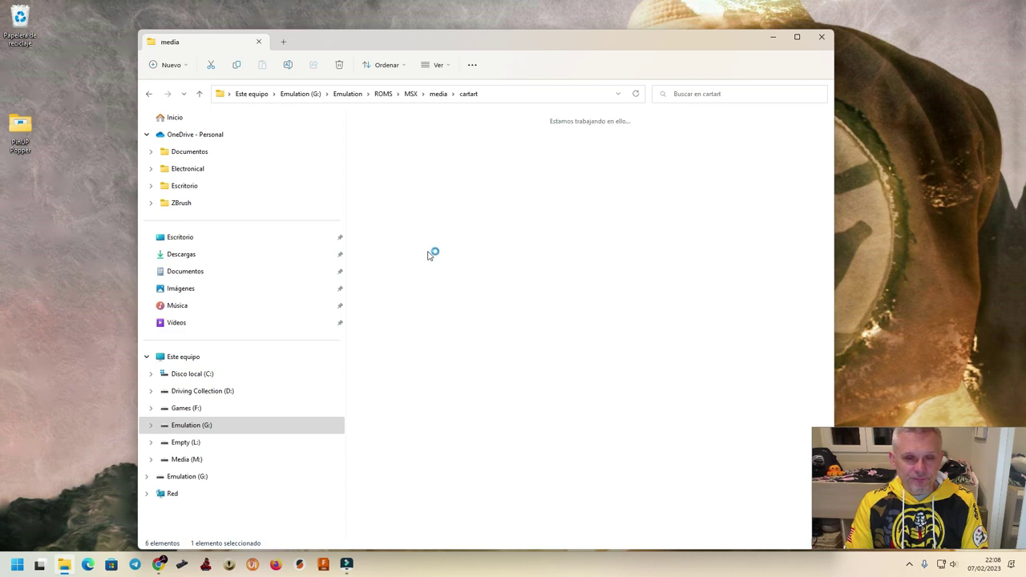
pyautogui.click(486, 136)
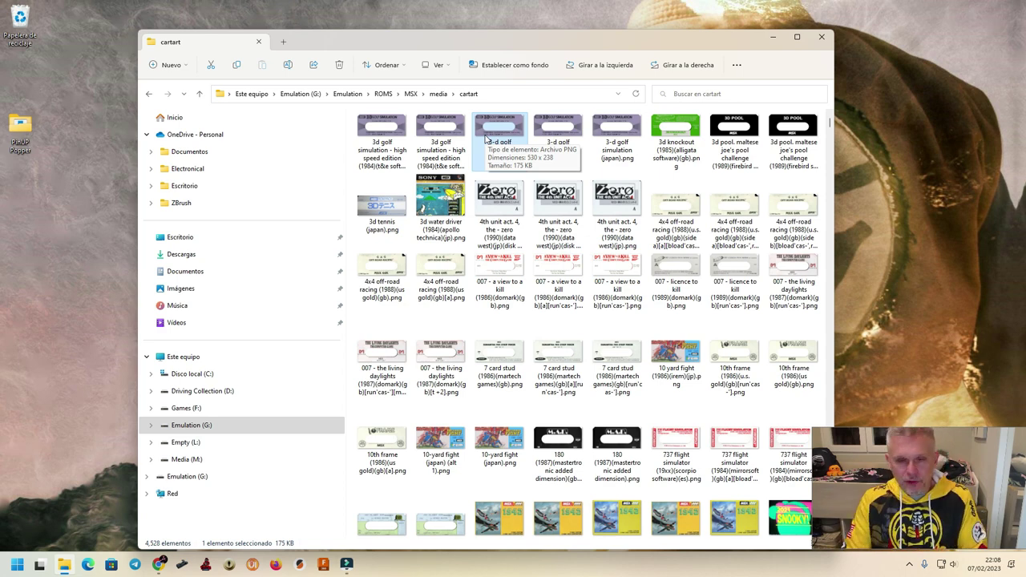
pyautogui.click(439, 95)
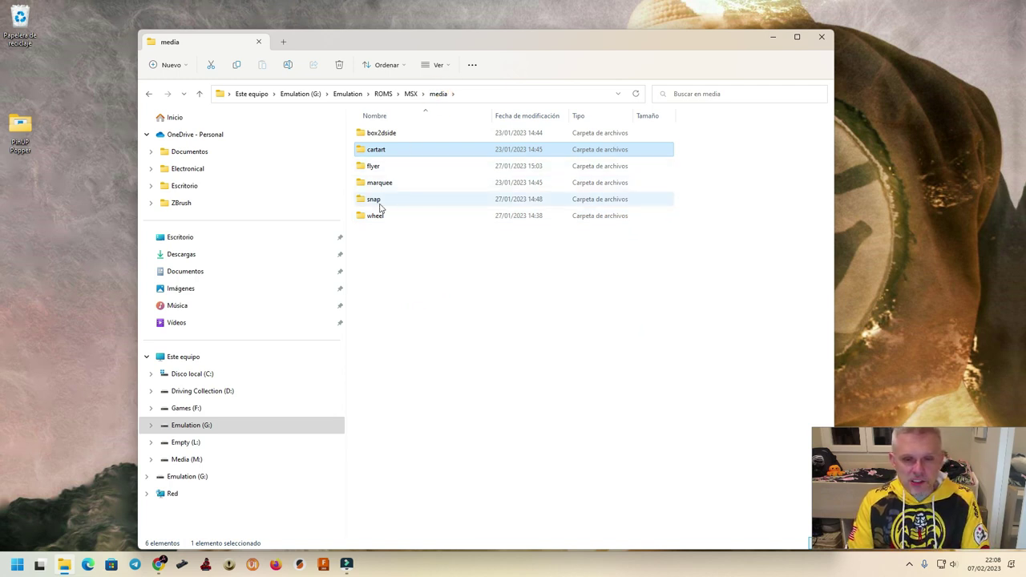
pyautogui.click(382, 134)
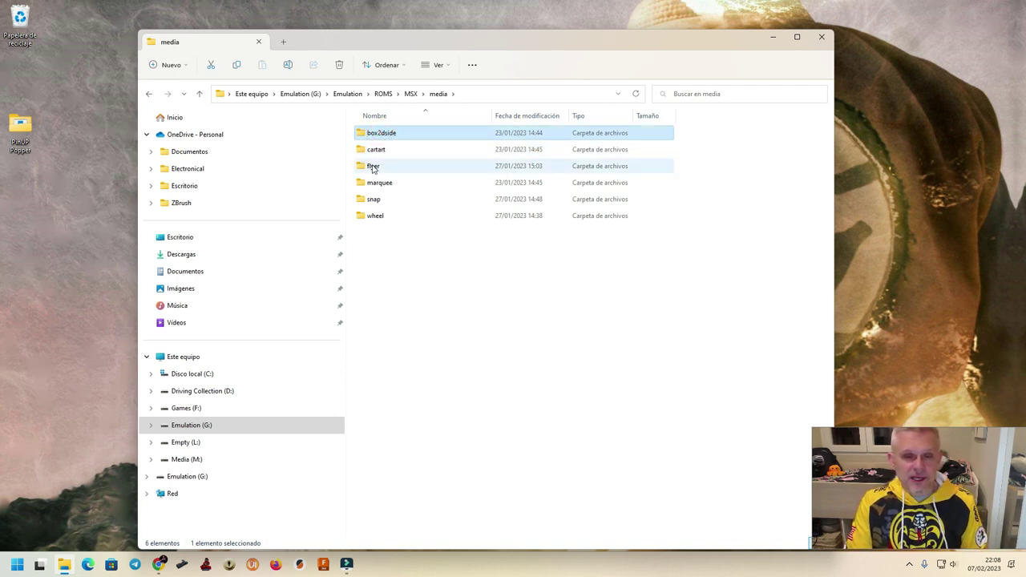
pyautogui.doubleClick(373, 166)
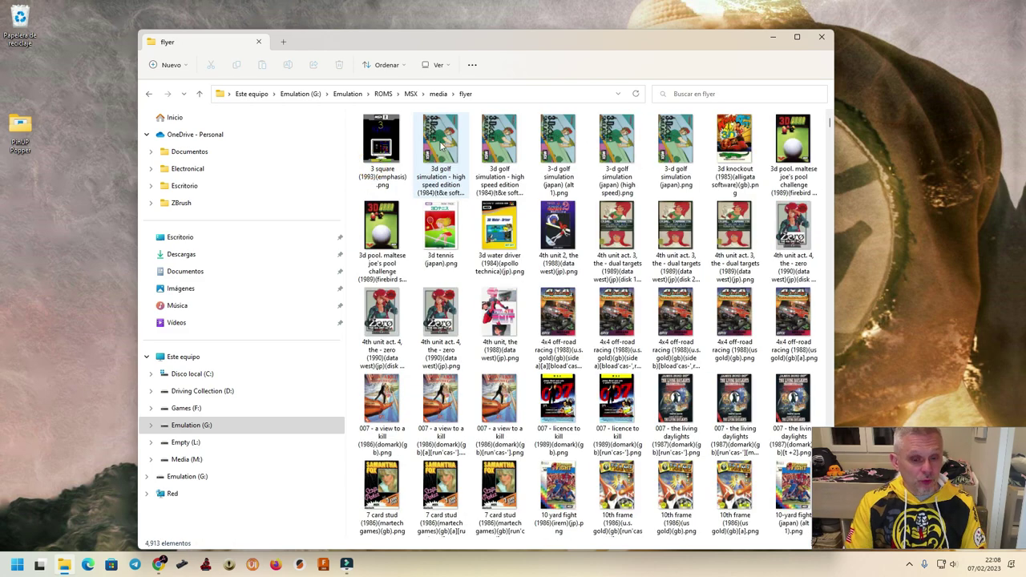
# Return to the root of the Emulation (G:) drive and point out the Attract Mode, Emulation and Hyperspin folders
pyautogui.click(410, 94)
pyautogui.click(383, 95)
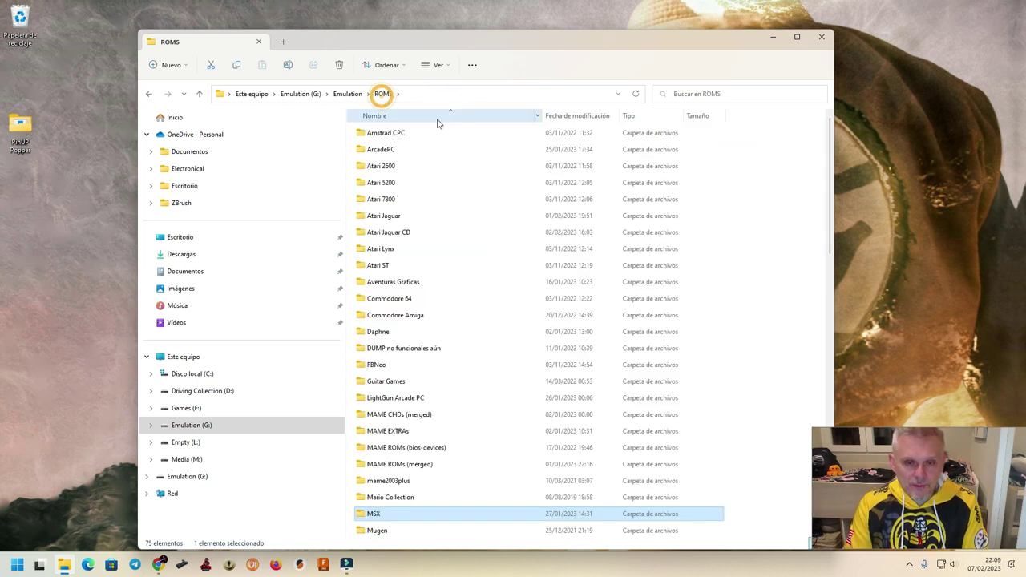
pyautogui.click(349, 95)
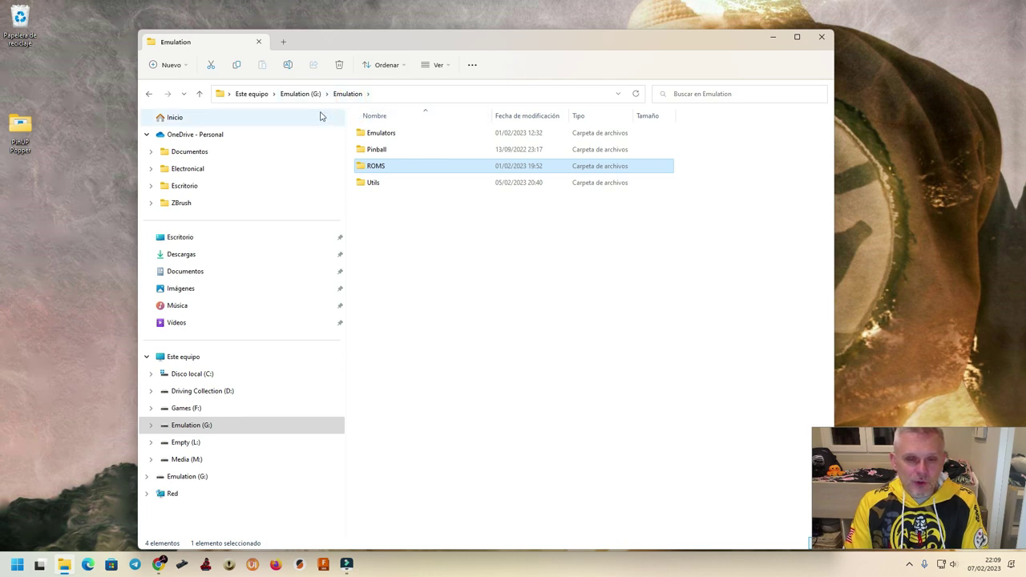
pyautogui.click(304, 95)
pyautogui.click(391, 133)
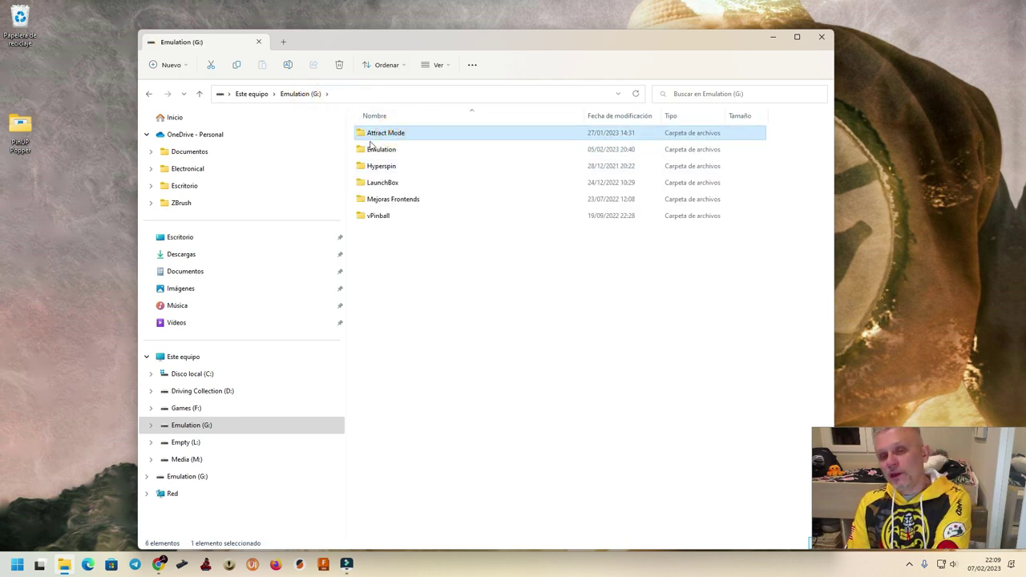
pyautogui.click(378, 154)
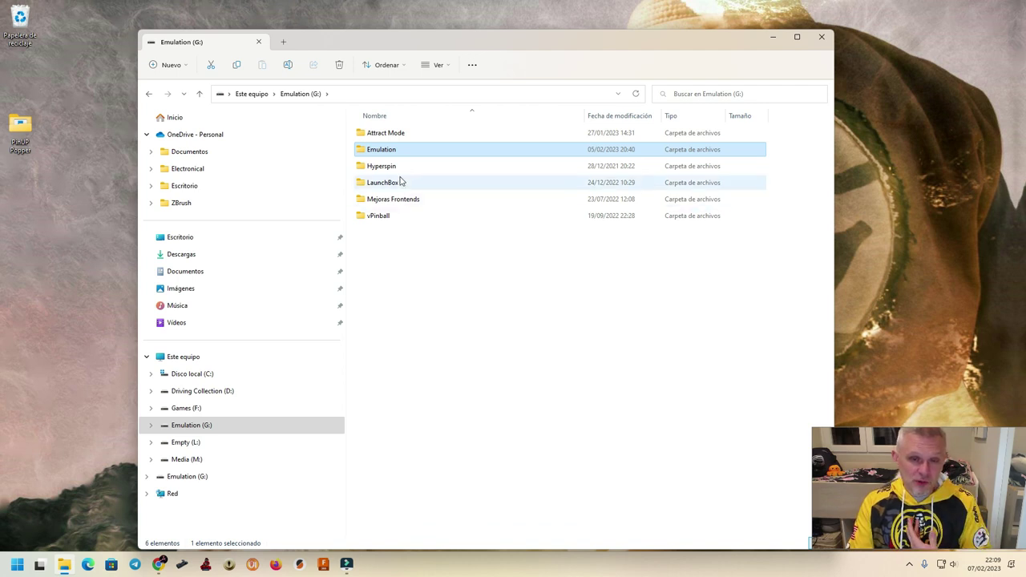
pyautogui.click(389, 135)
pyautogui.click(391, 168)
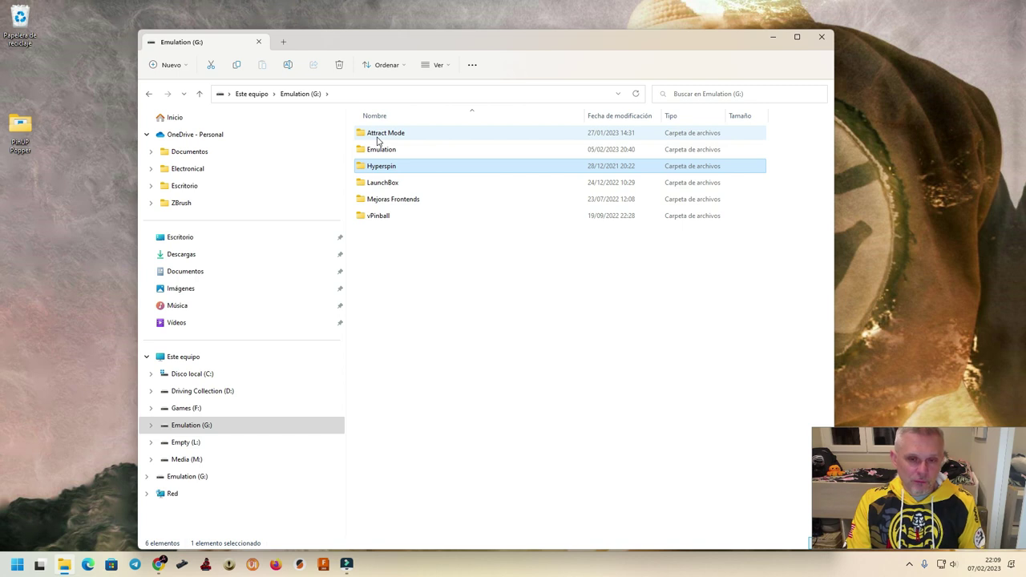
pyautogui.click(428, 293)
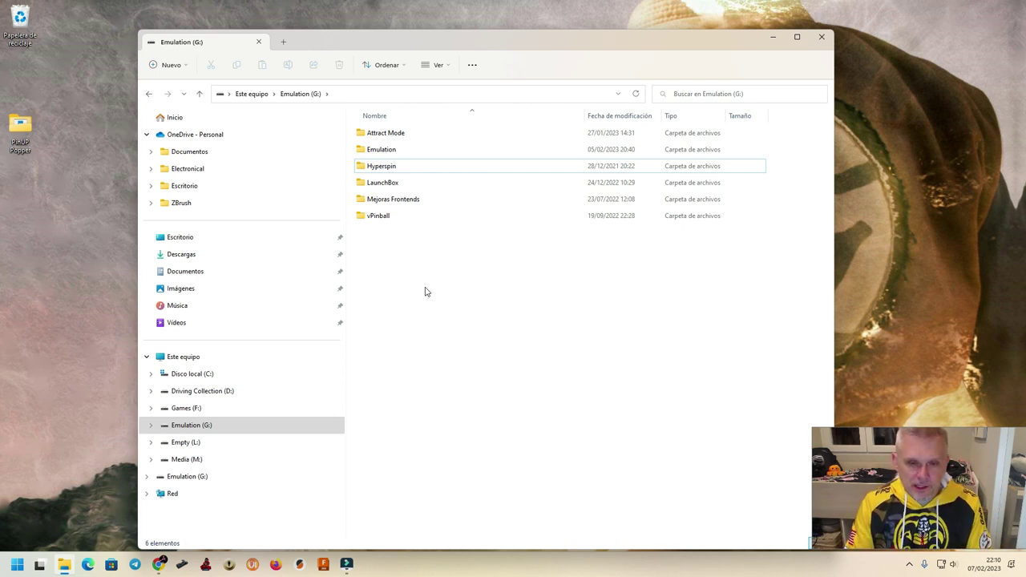
pyautogui.click(425, 288)
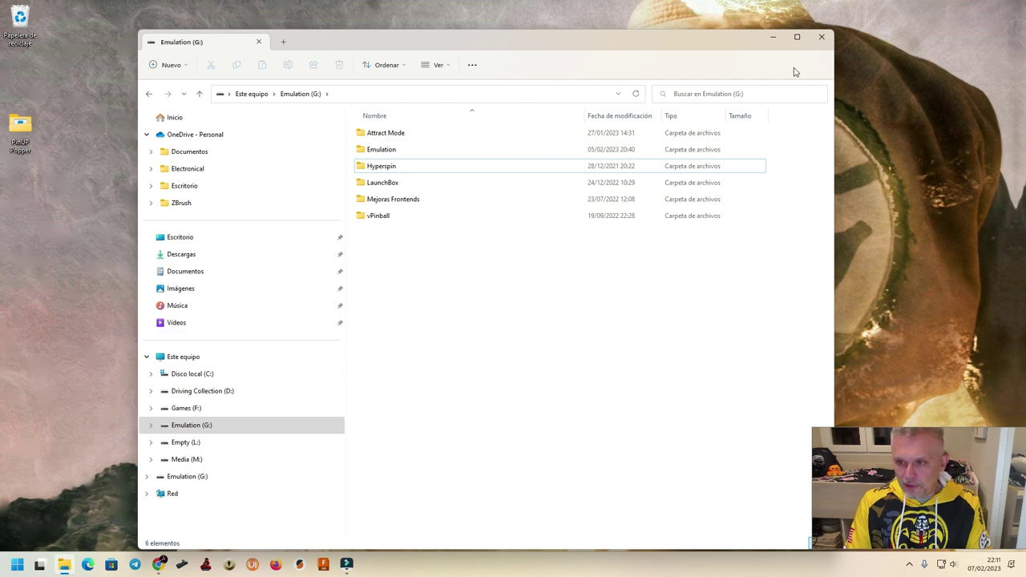
# Minimize the file window, switch to Chrome and look through the Attract-Mode download page for the Windows and other platform downloads
pyautogui.click(774, 39)
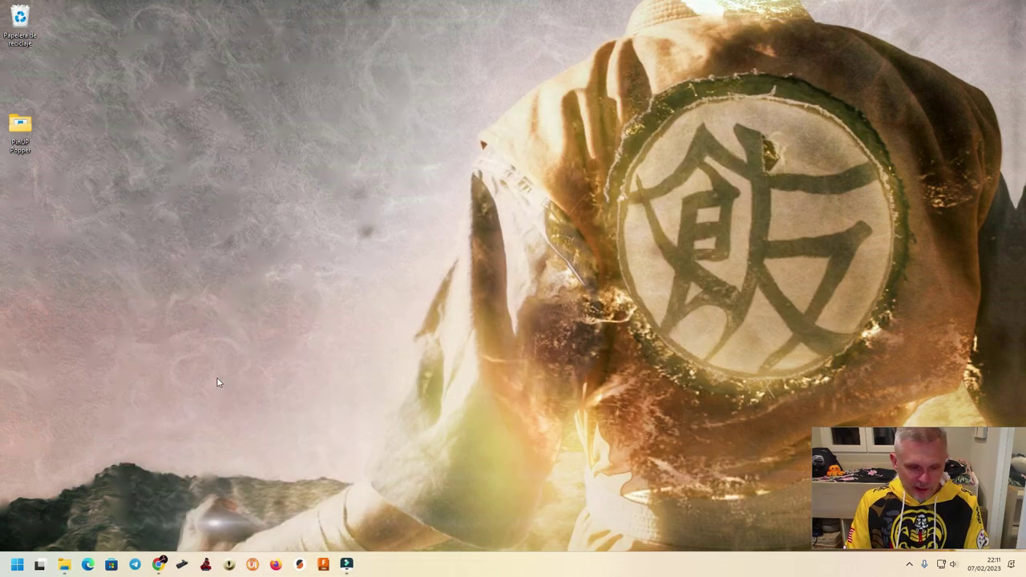
pyautogui.click(160, 568)
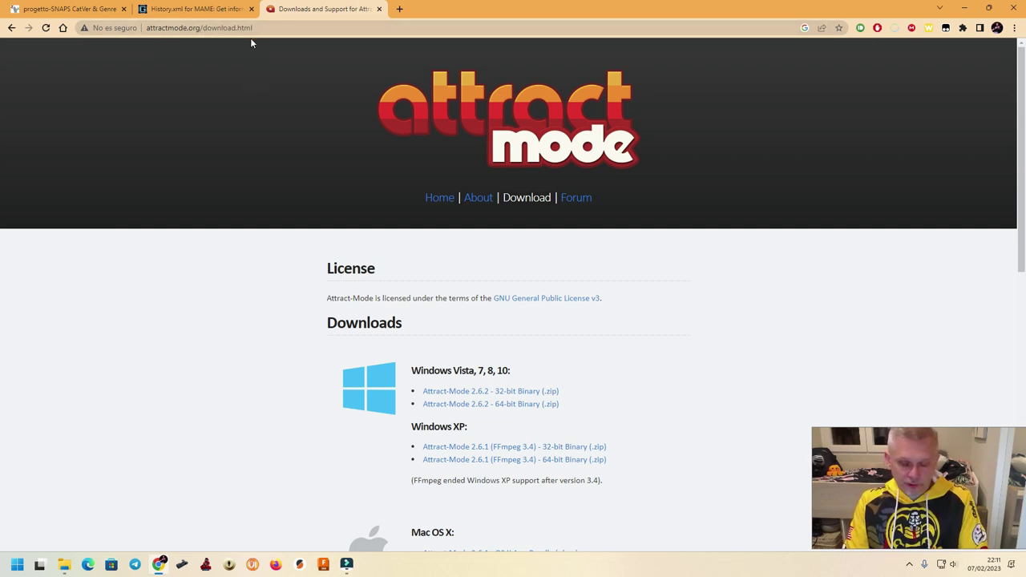
pyautogui.scroll(-1, 727, 309)
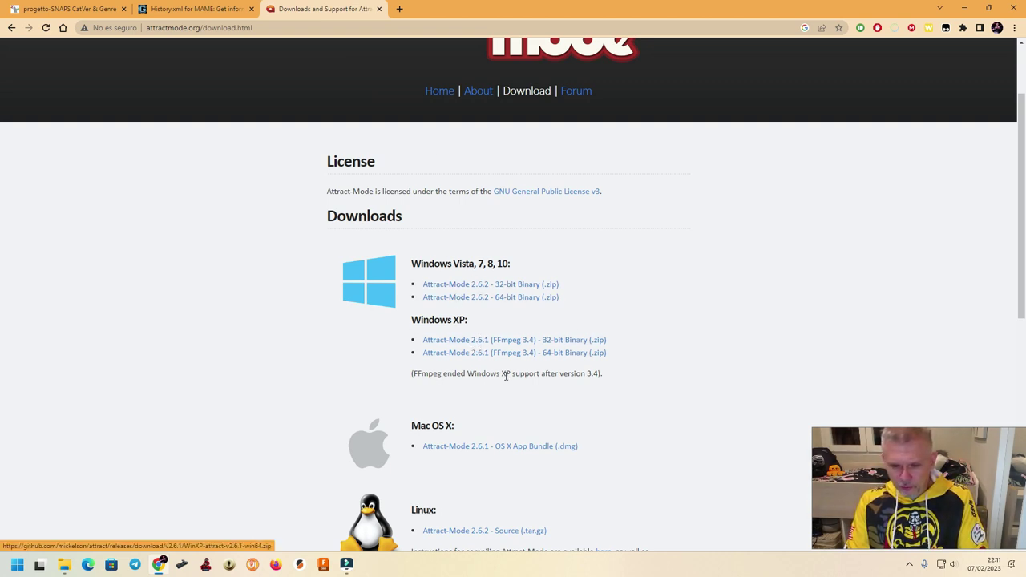
pyautogui.scroll(-1, 470, 300)
pyautogui.scroll(-2, 496, 382)
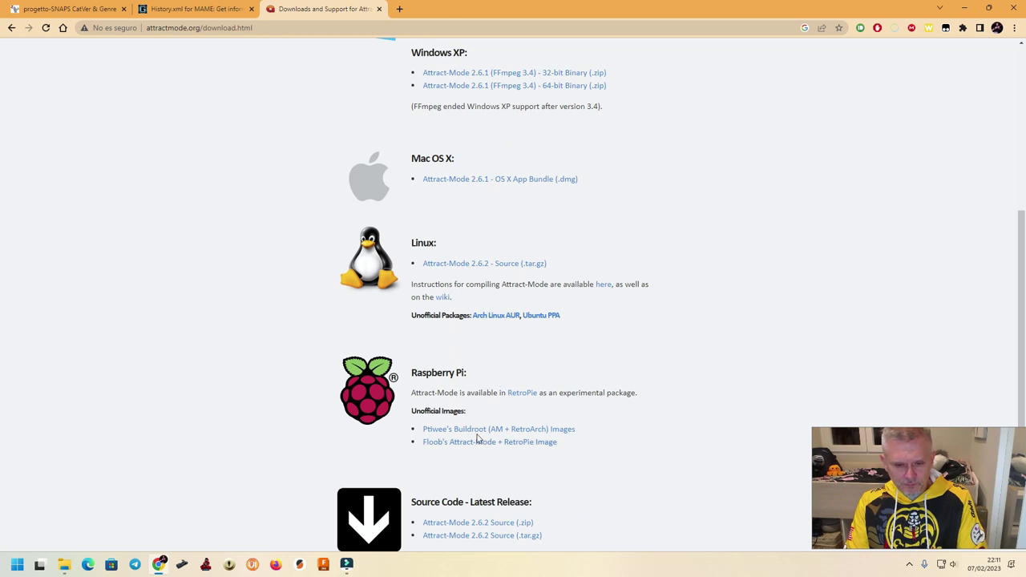
pyautogui.scroll(-1, 537, 417)
pyautogui.scroll(6, 485, 428)
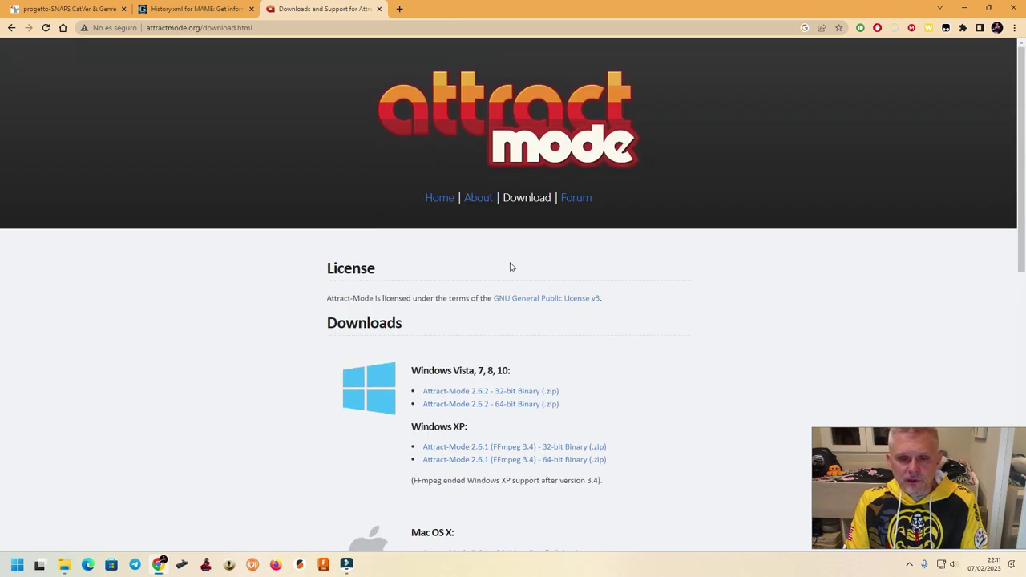
pyautogui.scroll(-1, 631, 336)
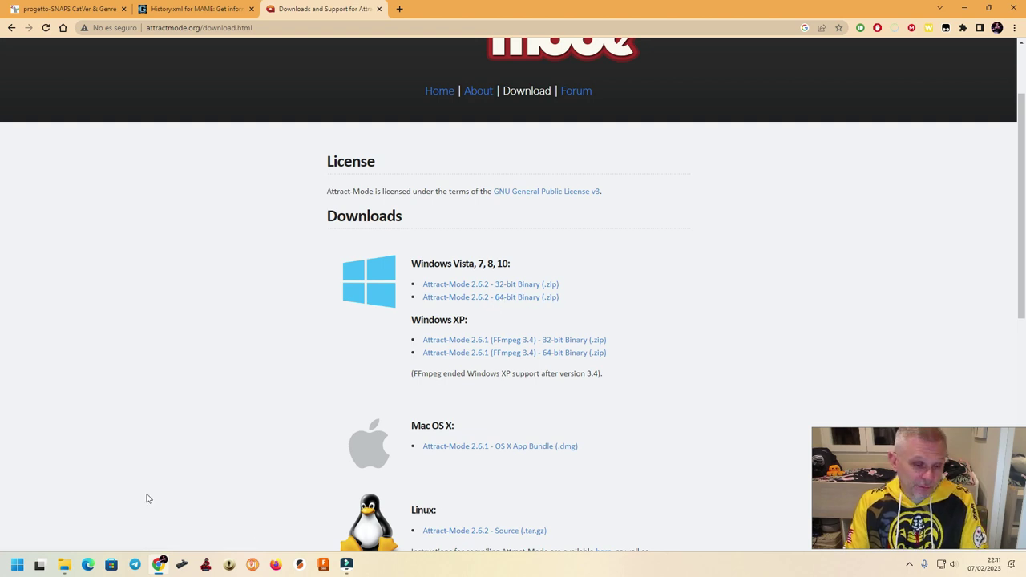
# Switch to File Explorer and permanently delete the existing Attract-Mode folder from the Empty (L:) drive
pyautogui.click(64, 564)
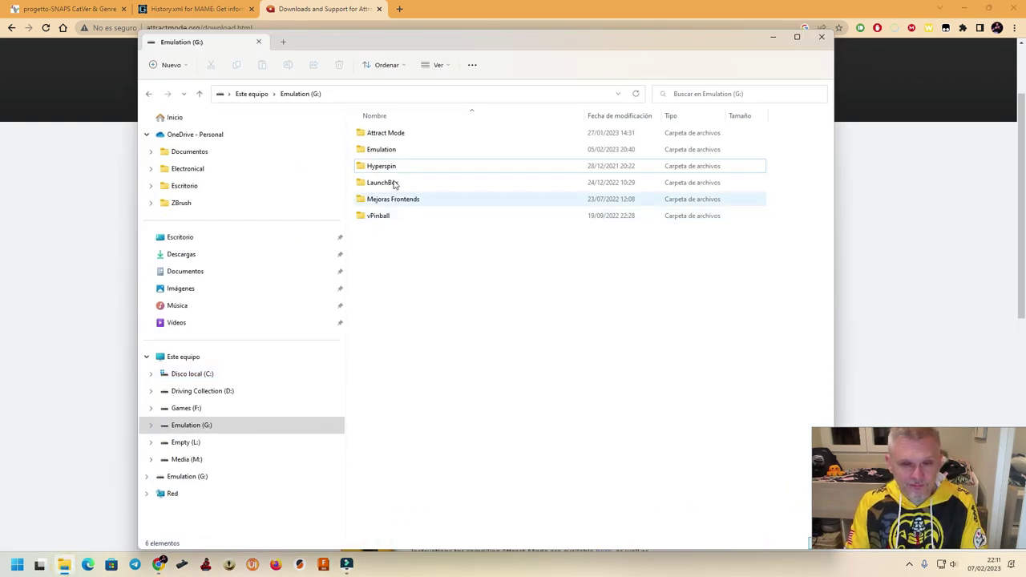
pyautogui.click(181, 443)
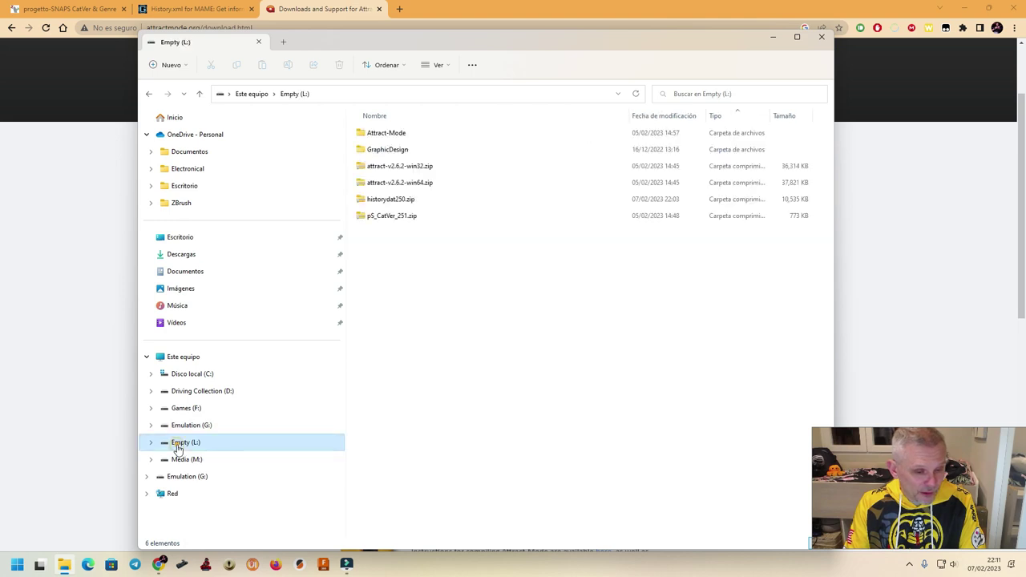
pyautogui.click(412, 167)
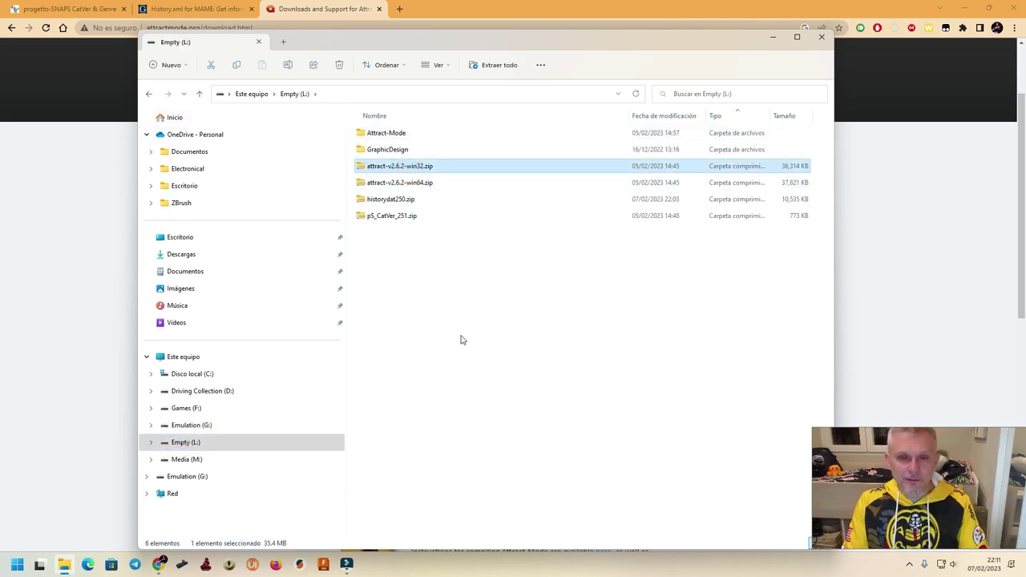
pyautogui.click(386, 135)
pyautogui.hotkey('shift', 'Delete')
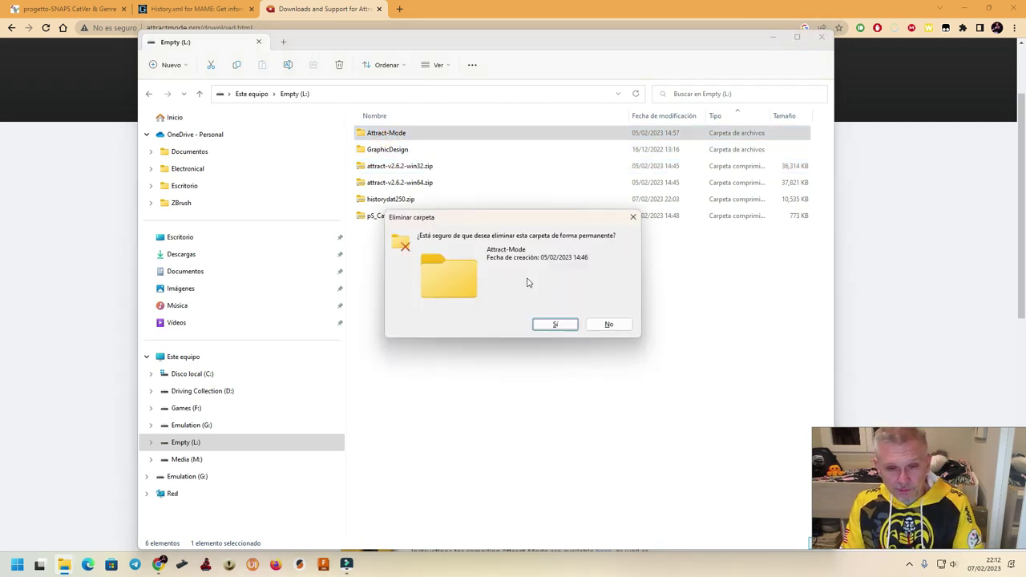
pyautogui.click(553, 324)
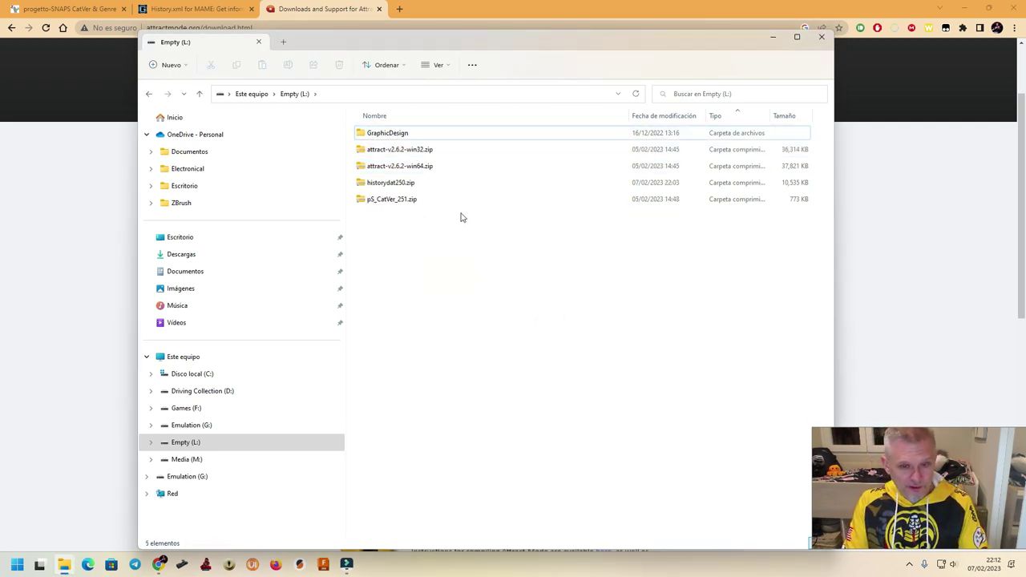
pyautogui.click(447, 298)
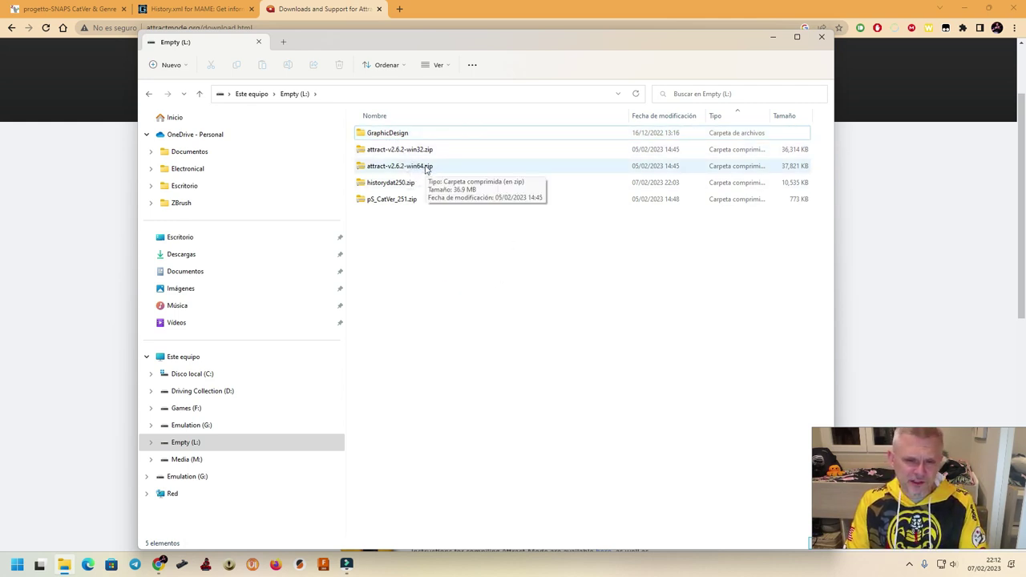
# Extract attract-v2.6.2-win64.zip with 7-Zip into a folder named after the archive
pyautogui.click(503, 300)
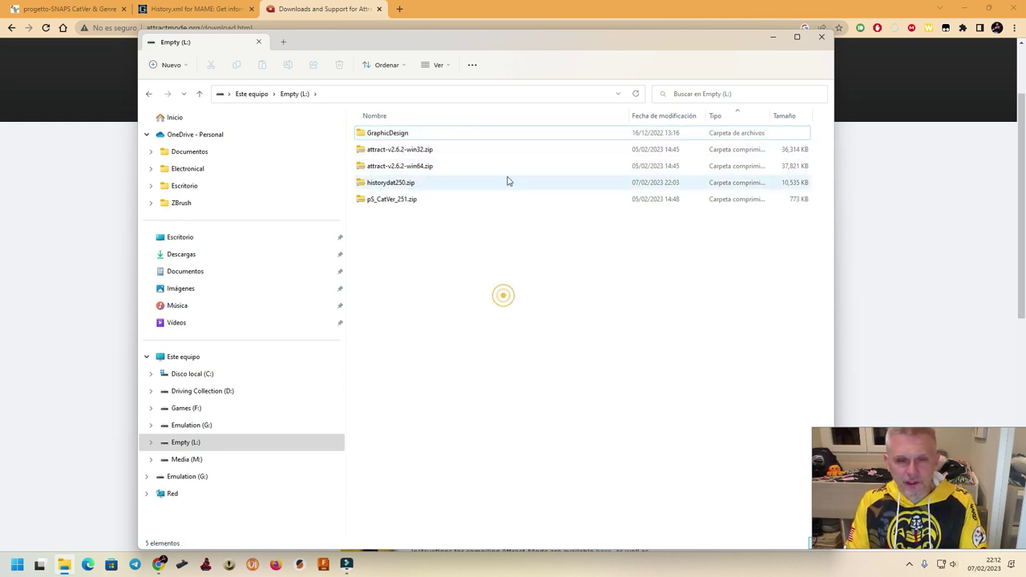
pyautogui.click(414, 168)
pyautogui.rightClick(414, 168)
pyautogui.moveTo(529, 294)
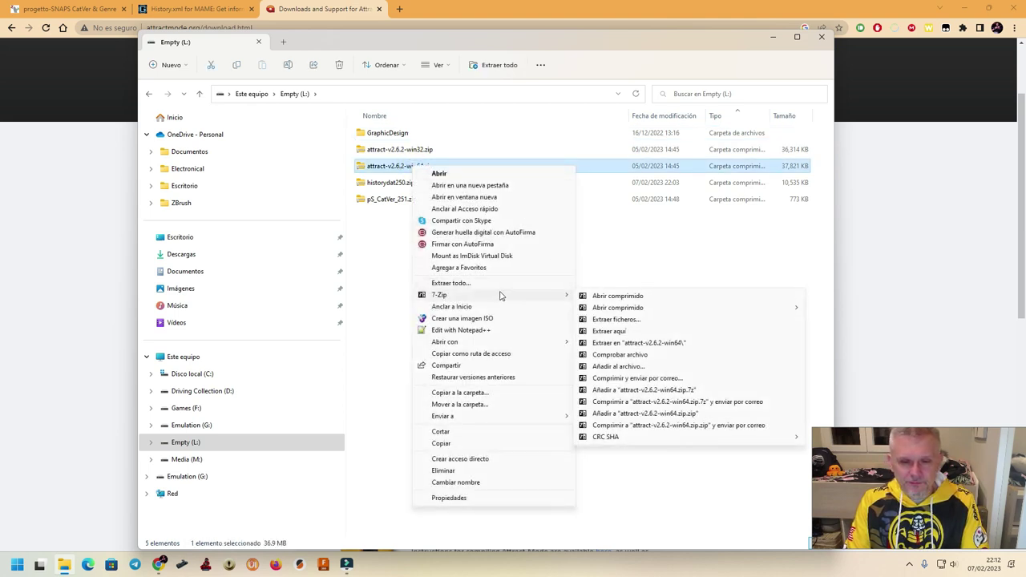
pyautogui.moveTo(633, 307)
pyautogui.click(634, 342)
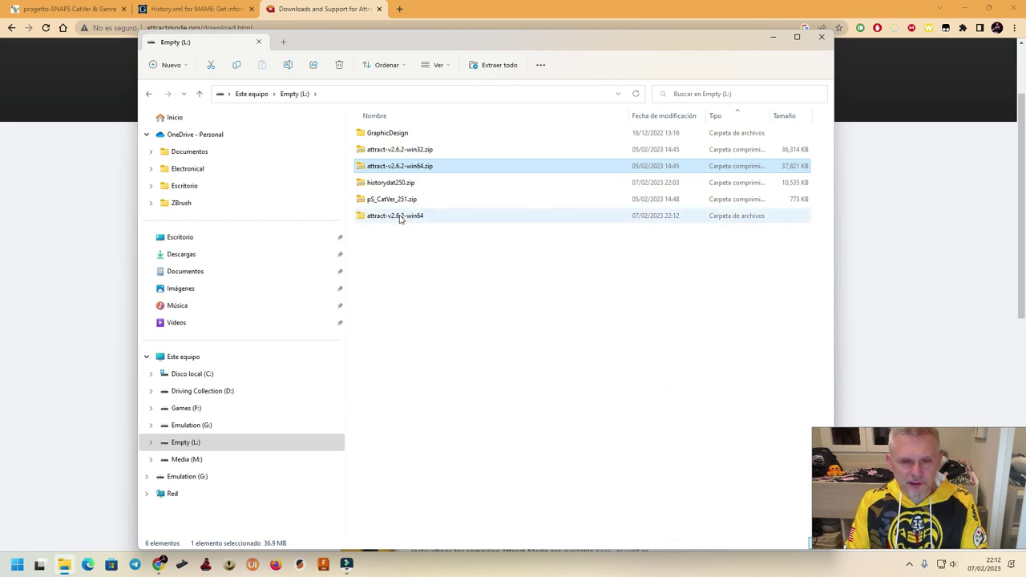
# Rename the extracted attract-v2.6.2-win64 folder as Attract-Mode
pyautogui.click(401, 217)
pyautogui.click(403, 217)
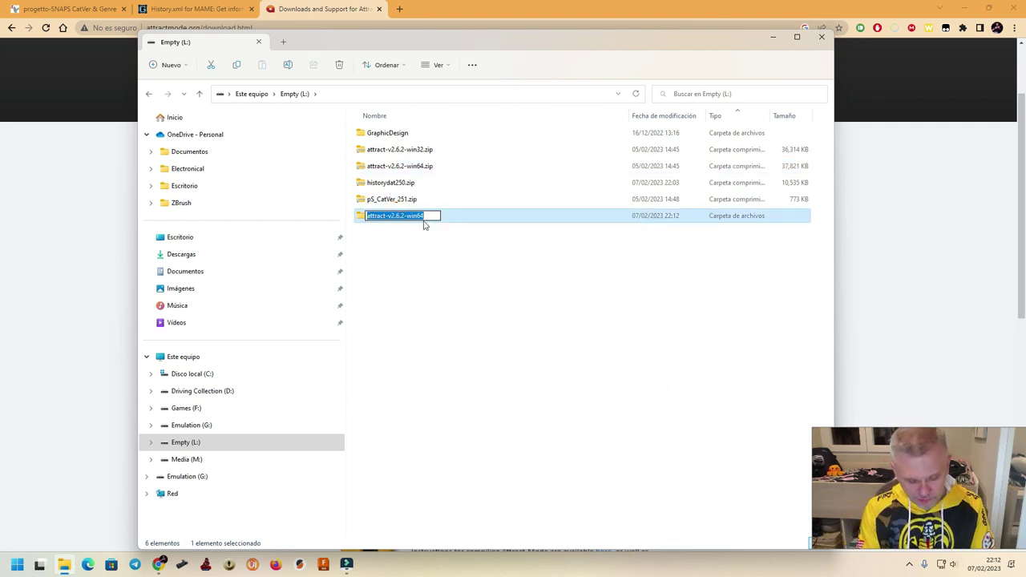
pyautogui.write('Attract-')
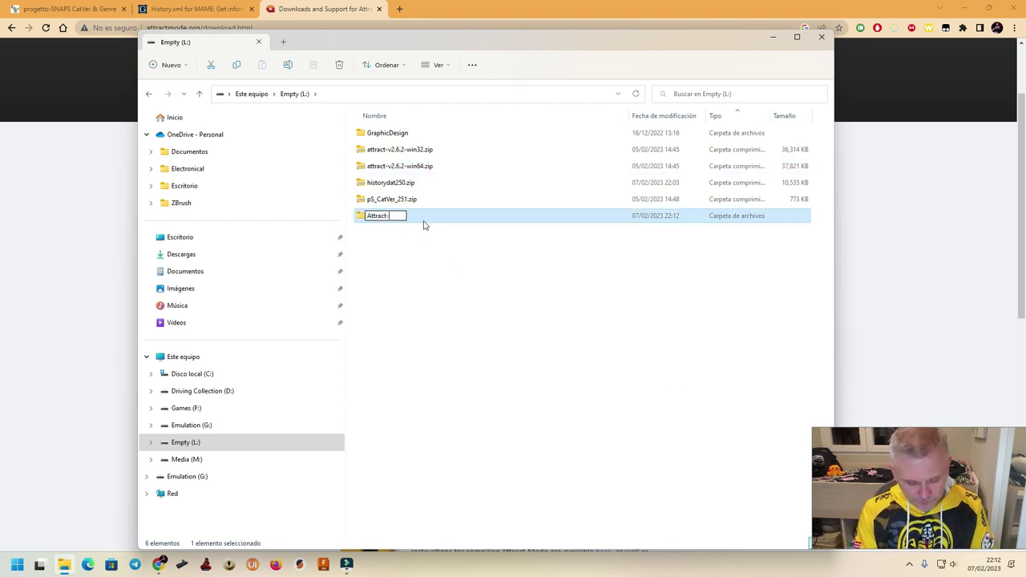
pyautogui.write('Mode')
pyautogui.press('Return')
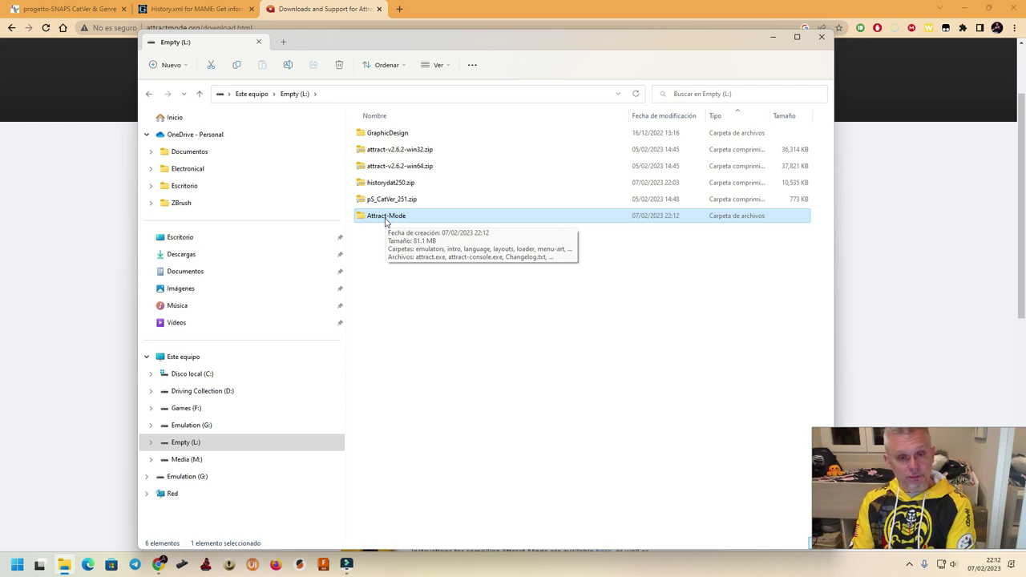
# Open the Attract-Mode folder, point out its emulators folder, and examine the intro folder before returning to Attract-Mode
pyautogui.doubleClick(385, 218)
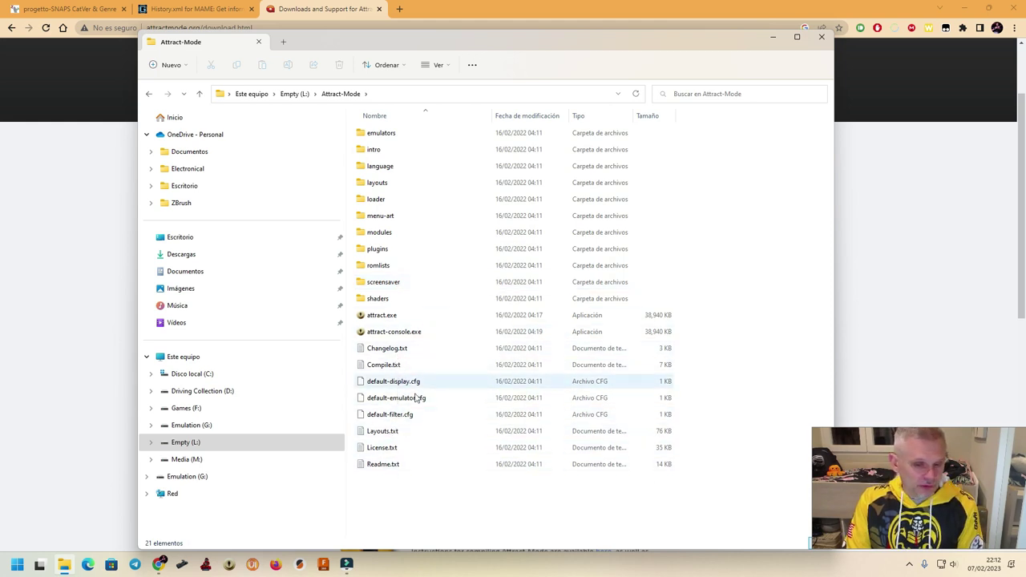
pyautogui.click(384, 135)
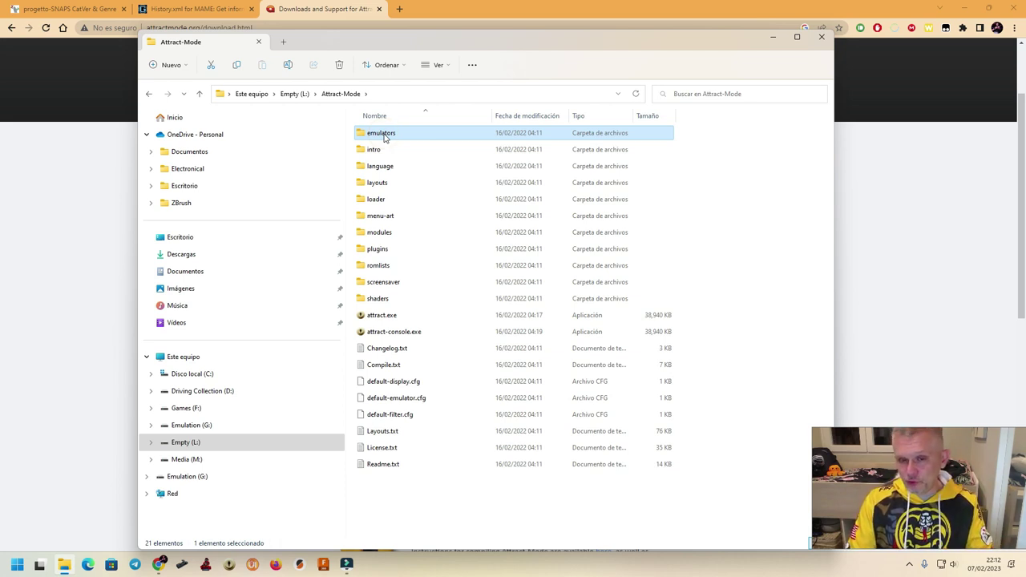
pyautogui.click(378, 152)
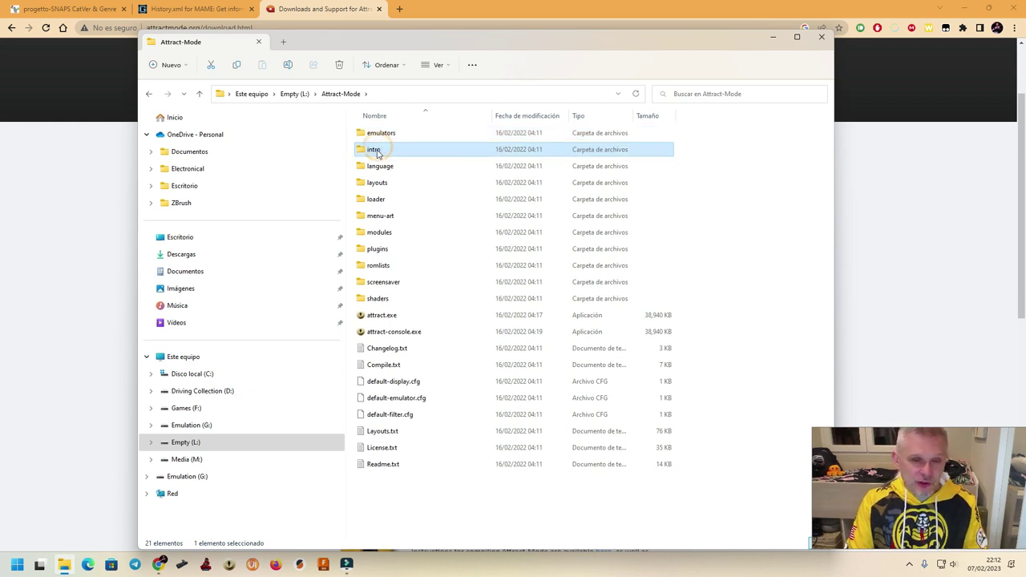
pyautogui.doubleClick(377, 153)
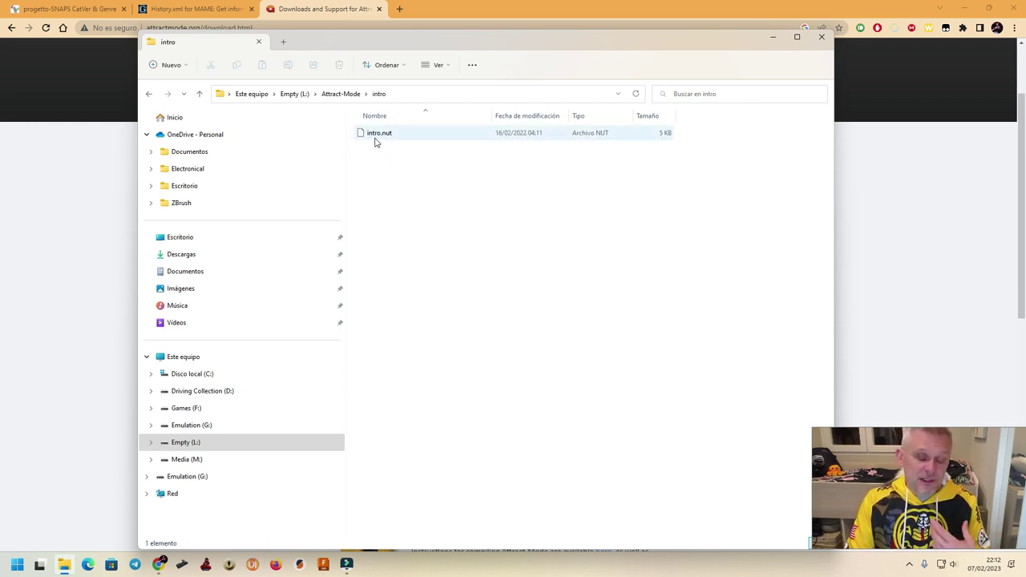
pyautogui.click(392, 189)
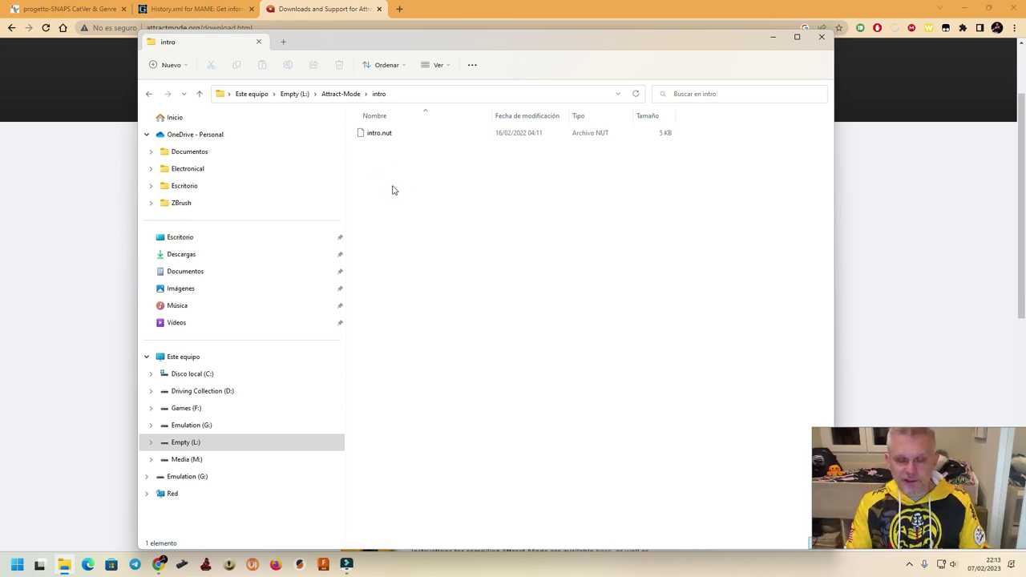
pyautogui.click(340, 93)
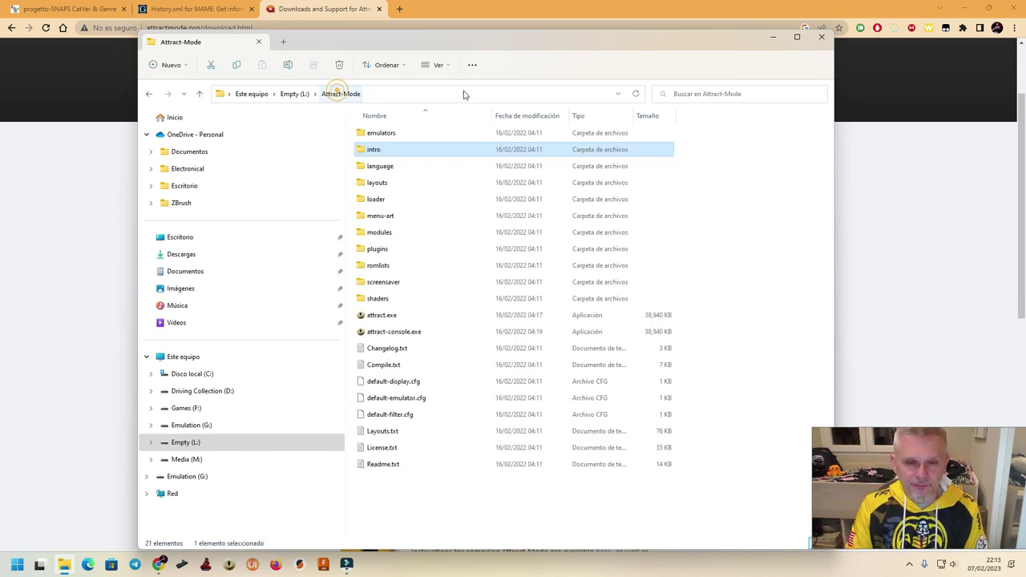
# Examine the contents of the language and layouts folders, returning to the Attract-Mode folder after each
pyautogui.doubleClick(376, 167)
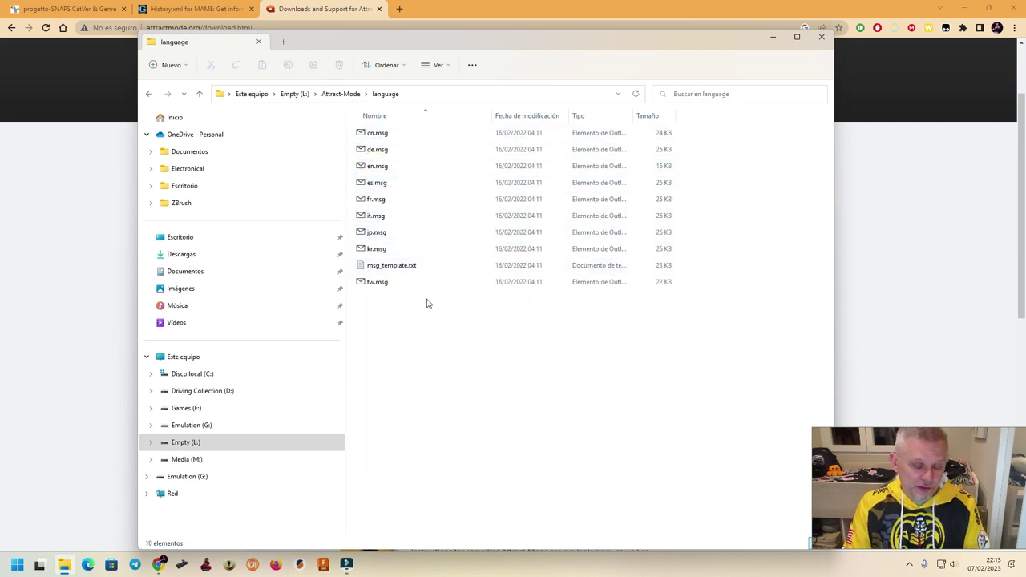
pyautogui.click(340, 94)
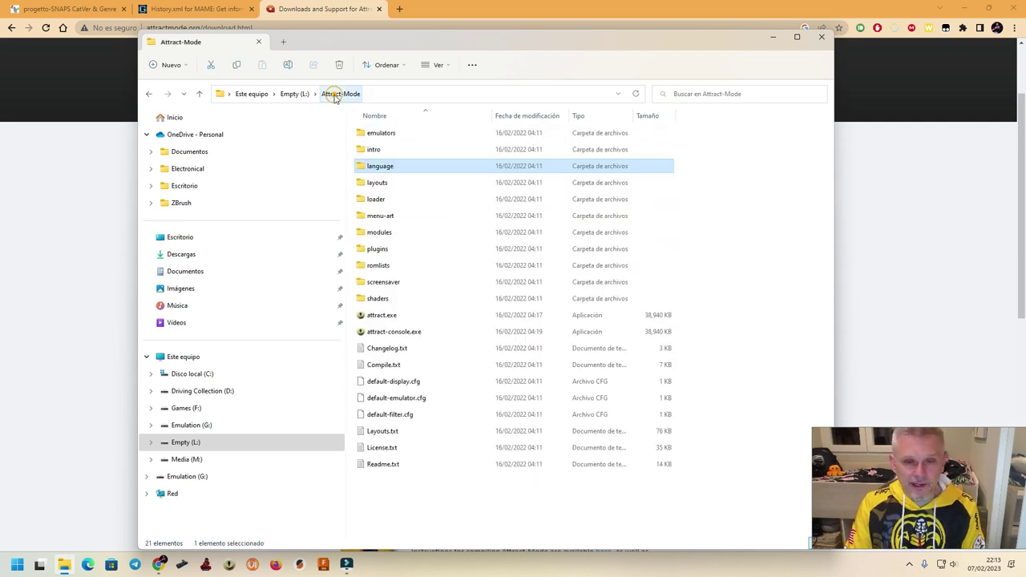
pyautogui.doubleClick(377, 184)
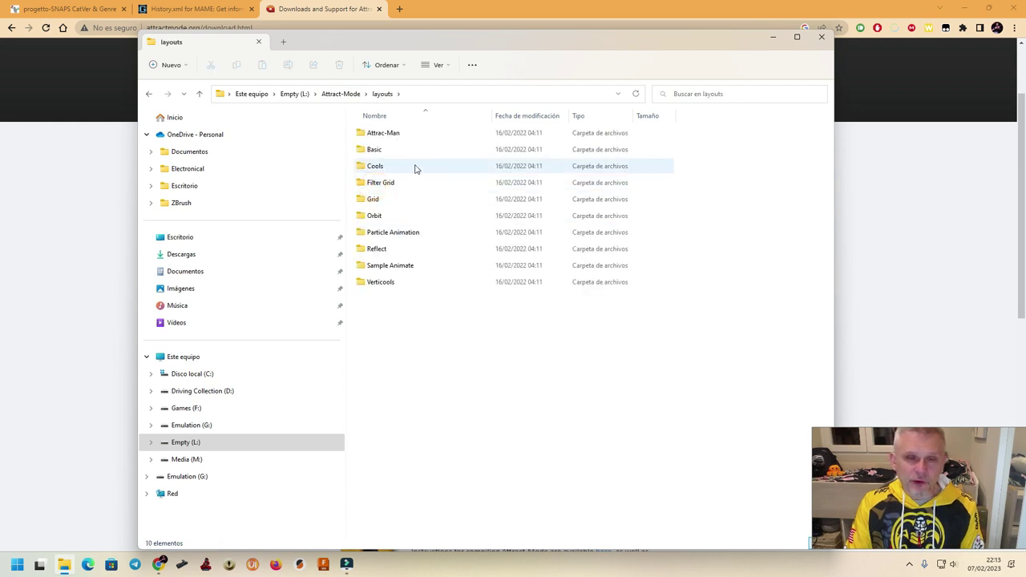
pyautogui.click(381, 134)
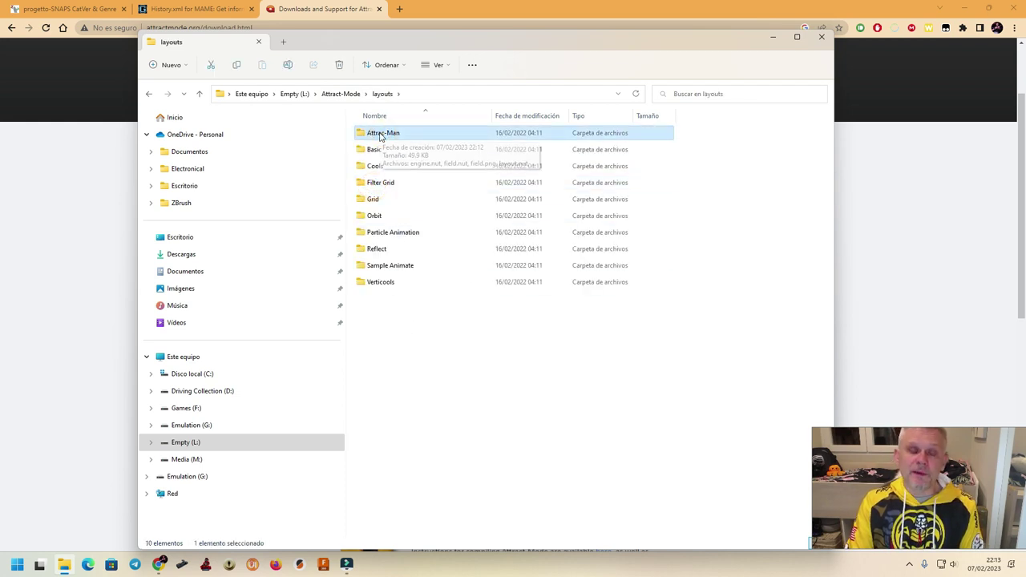
pyautogui.click(410, 305)
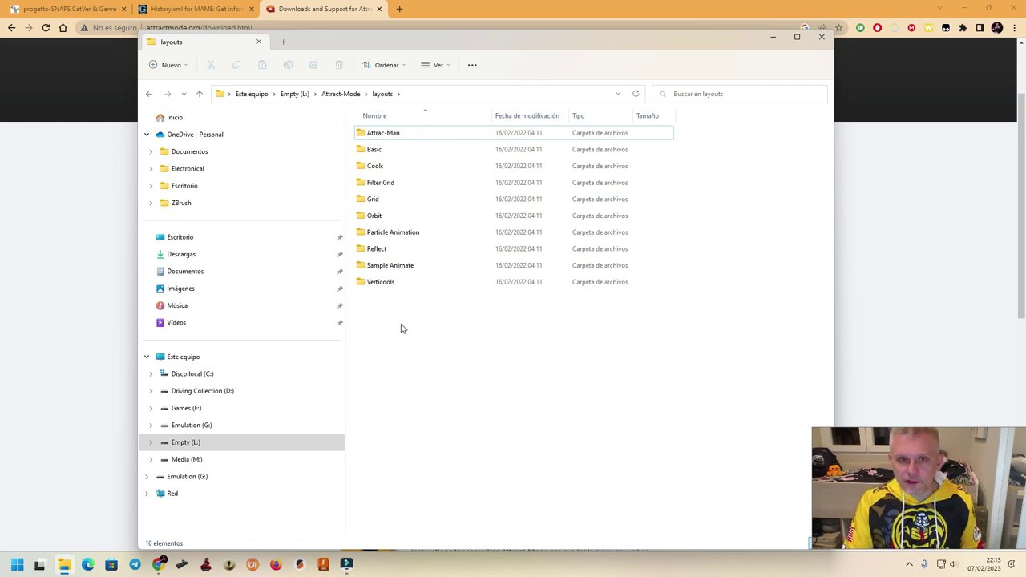
pyautogui.click(348, 95)
# Examine the contents of the loader and menu-art folders, returning to the Attract-Mode folder after each
pyautogui.doubleClick(370, 199)
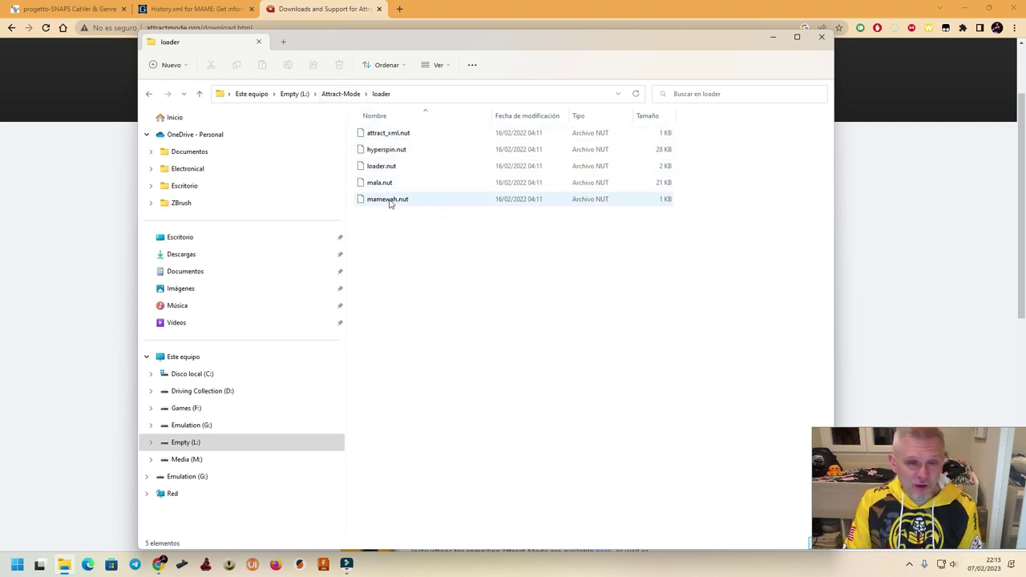
pyautogui.click(349, 95)
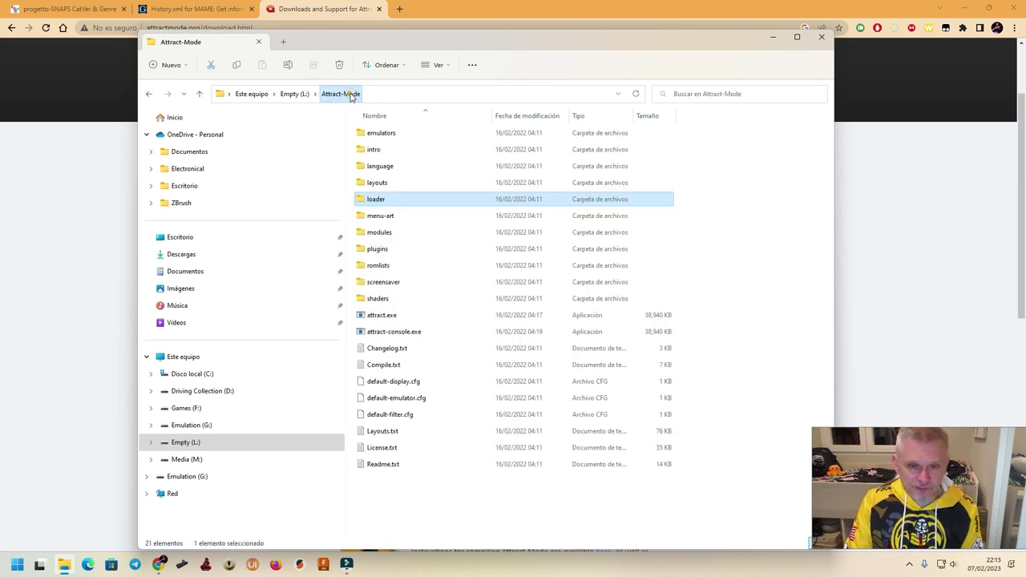
pyautogui.doubleClick(389, 216)
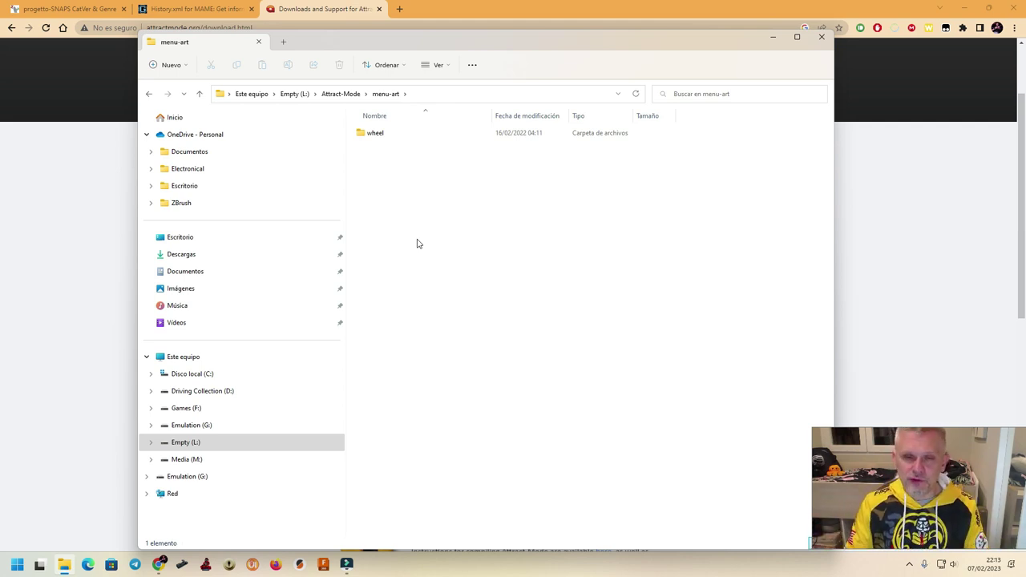
pyautogui.click(341, 94)
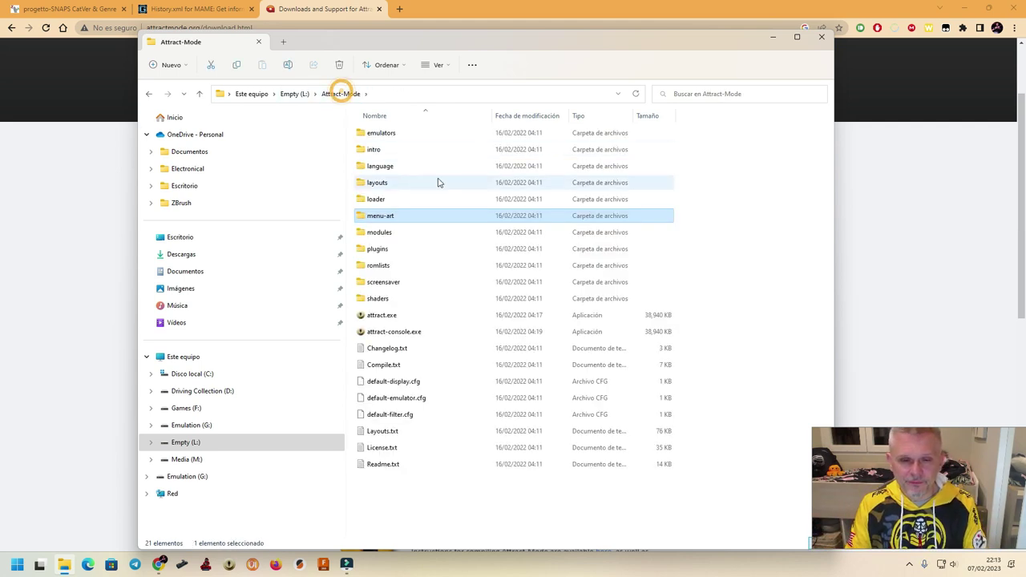
# Examine the modules folder and the plugins folder, highlighting LEDBlinky, MultiMon, KeyboardSearch, RocketLauncher and History.dat, and return to the Attract-Mode folder
pyautogui.doubleClick(366, 234)
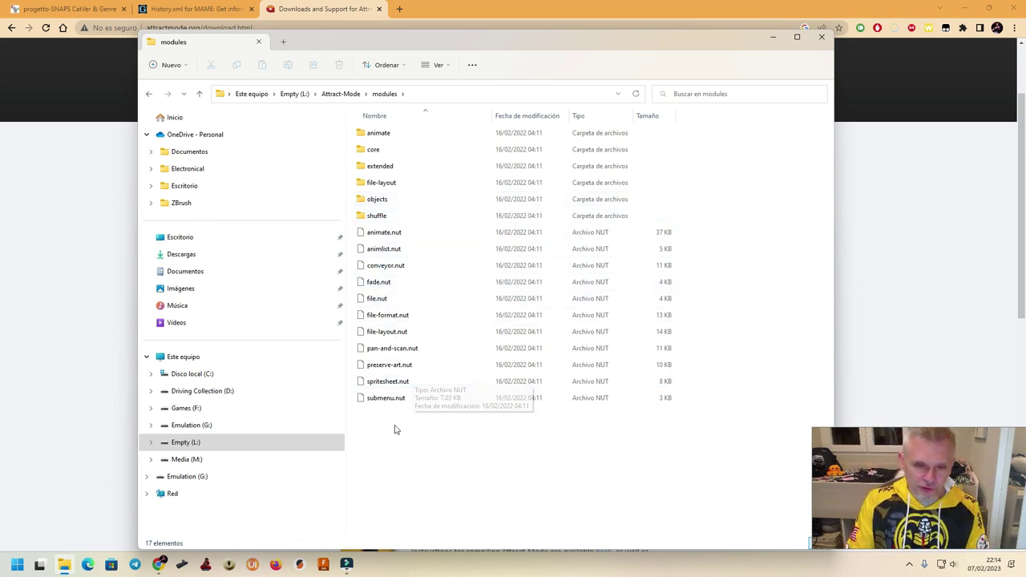
pyautogui.click(343, 95)
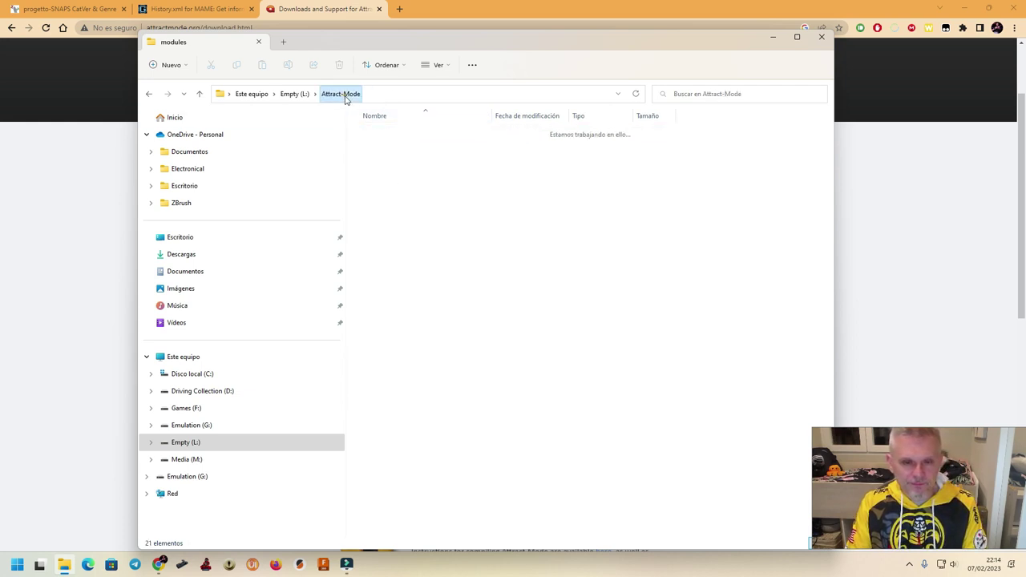
pyautogui.doubleClick(386, 249)
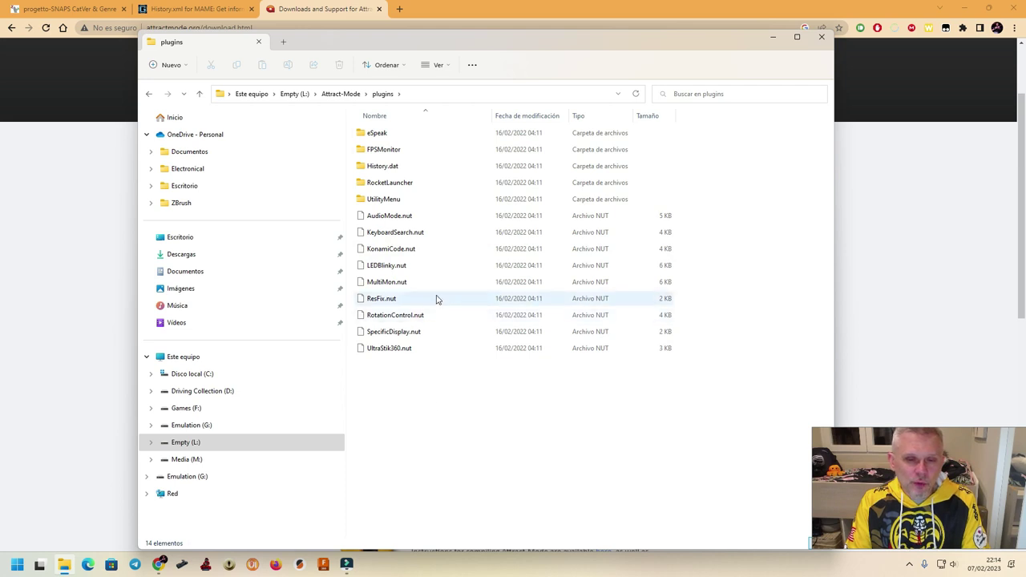
pyautogui.click(375, 268)
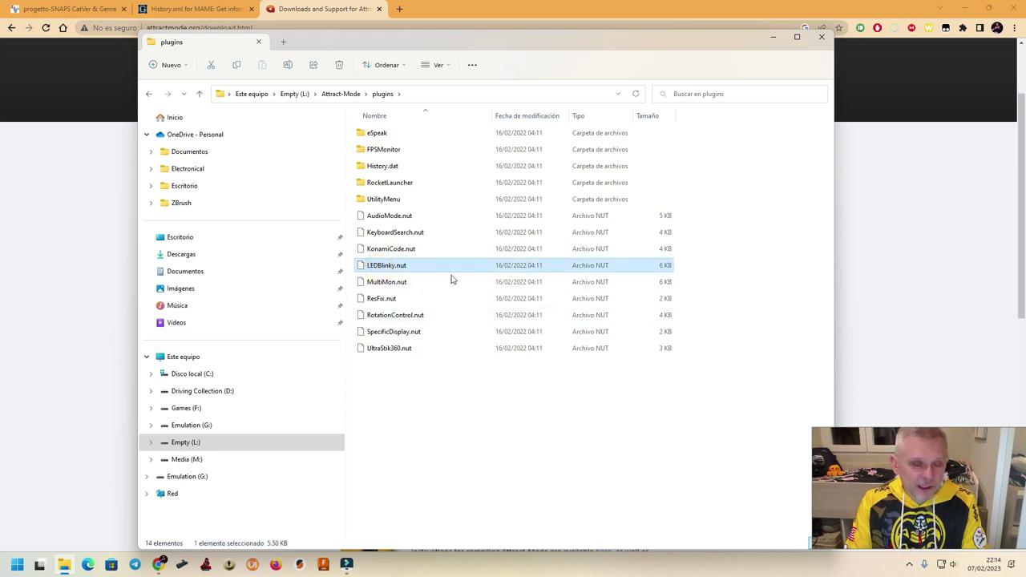
pyautogui.click(405, 282)
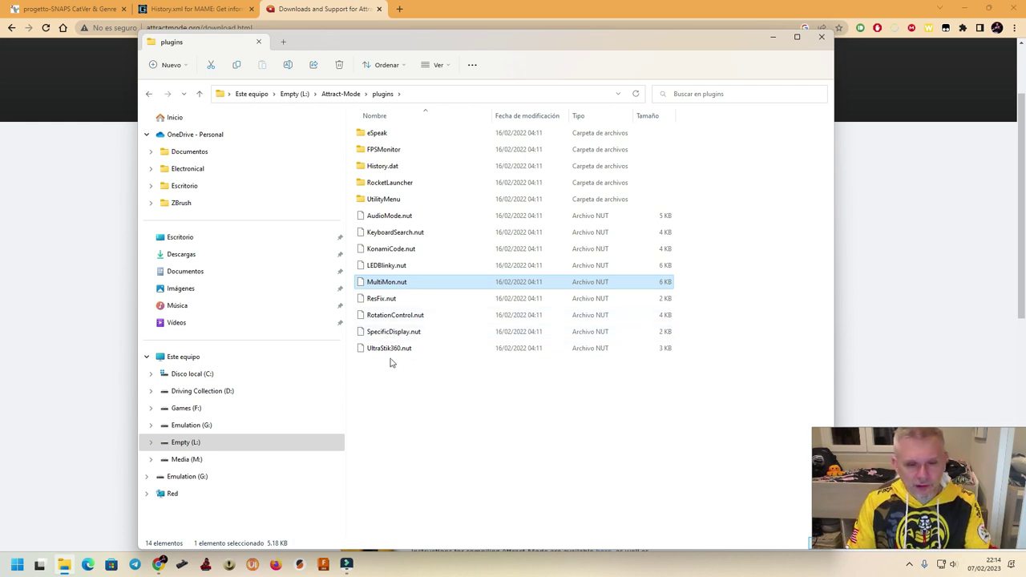
pyautogui.click(394, 233)
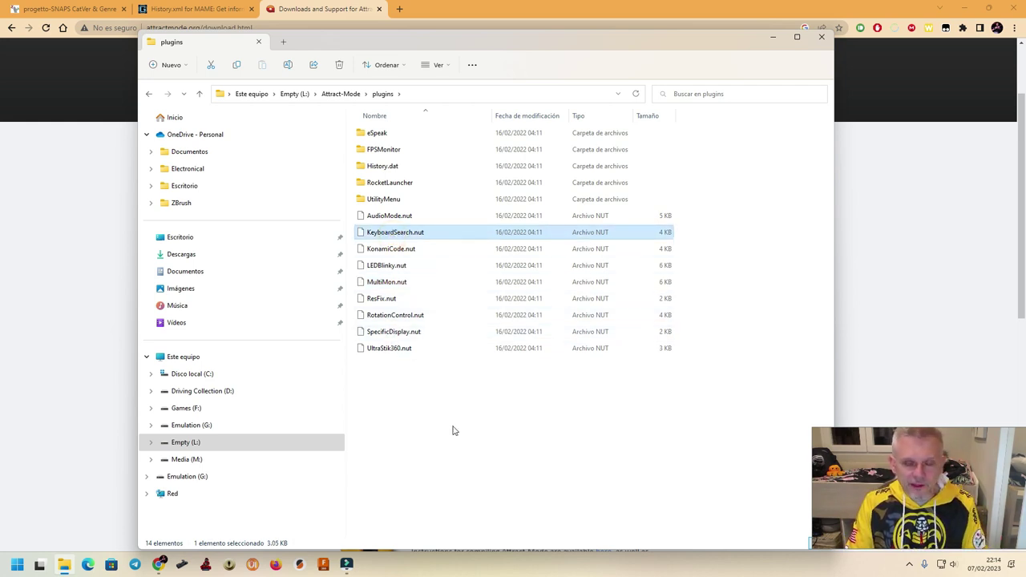
pyautogui.click(381, 185)
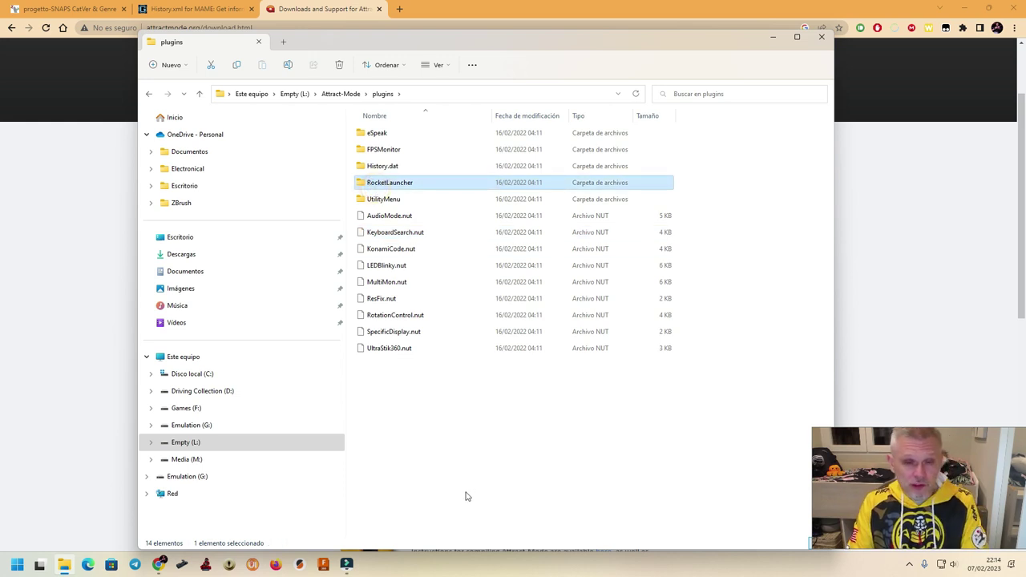
pyautogui.click(391, 167)
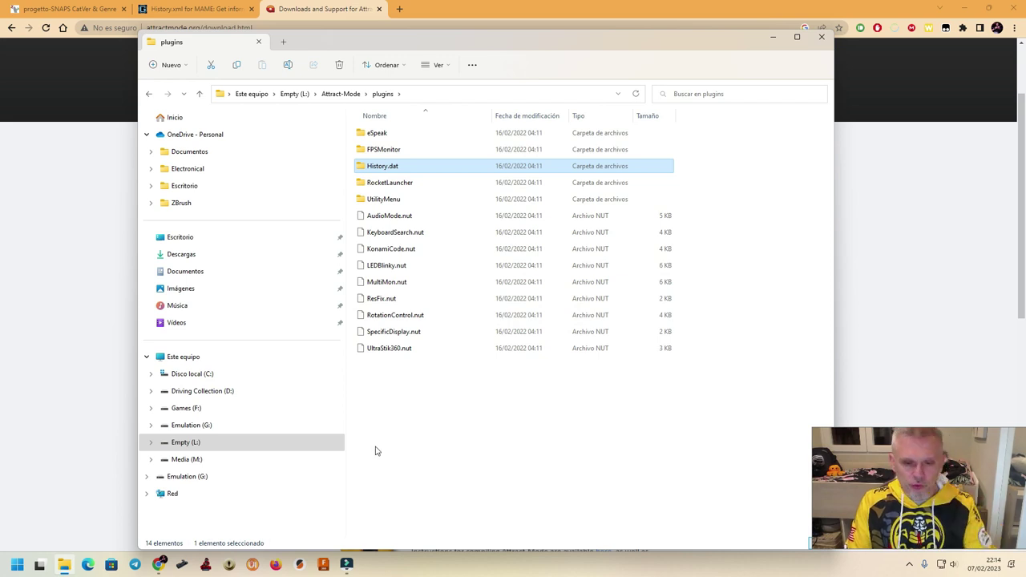
pyautogui.click(345, 95)
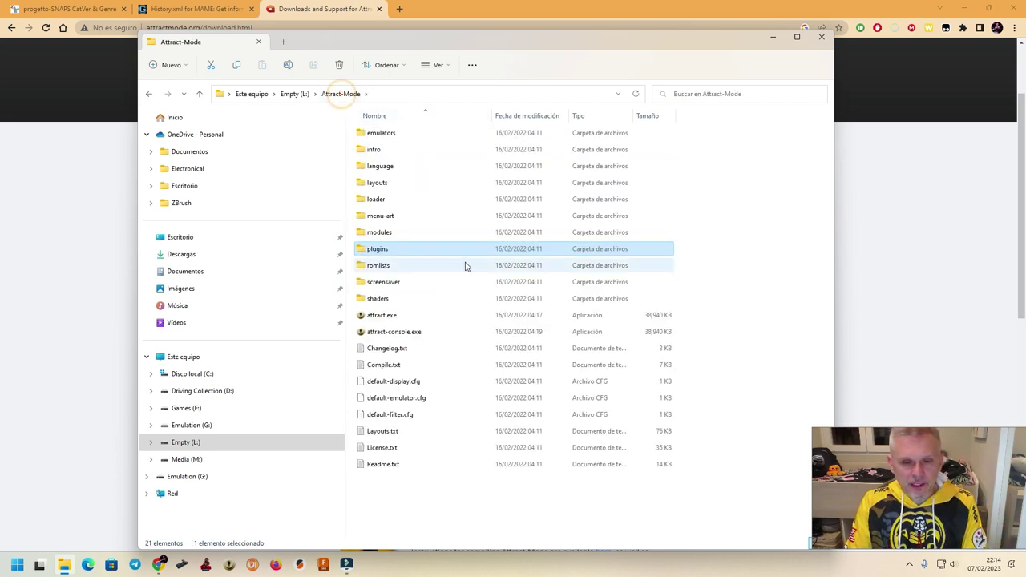
# Point out the romlists and emulators folders, examine the contents of romlists, and return to the Attract-Mode folder
pyautogui.click(382, 268)
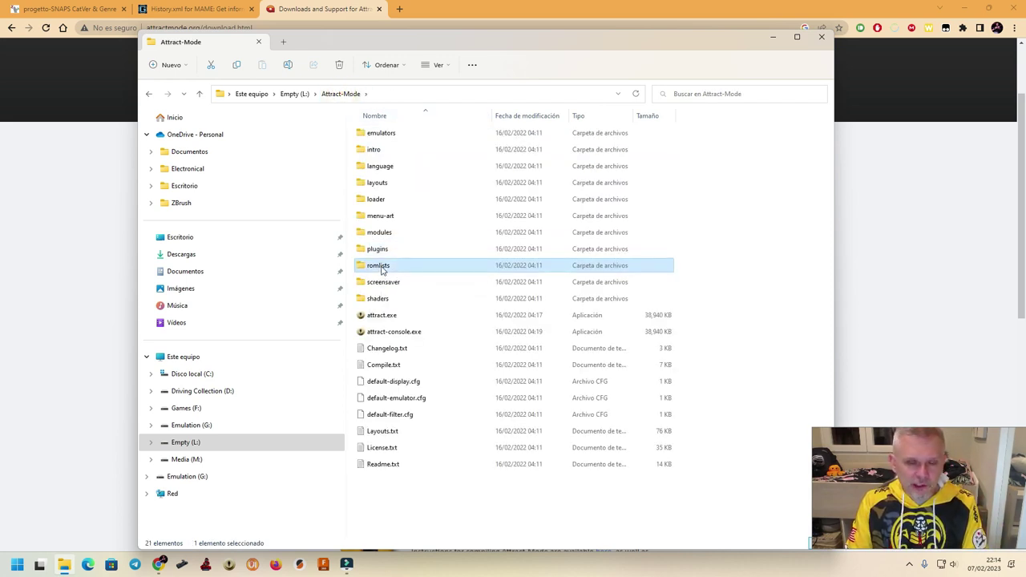
pyautogui.click(378, 135)
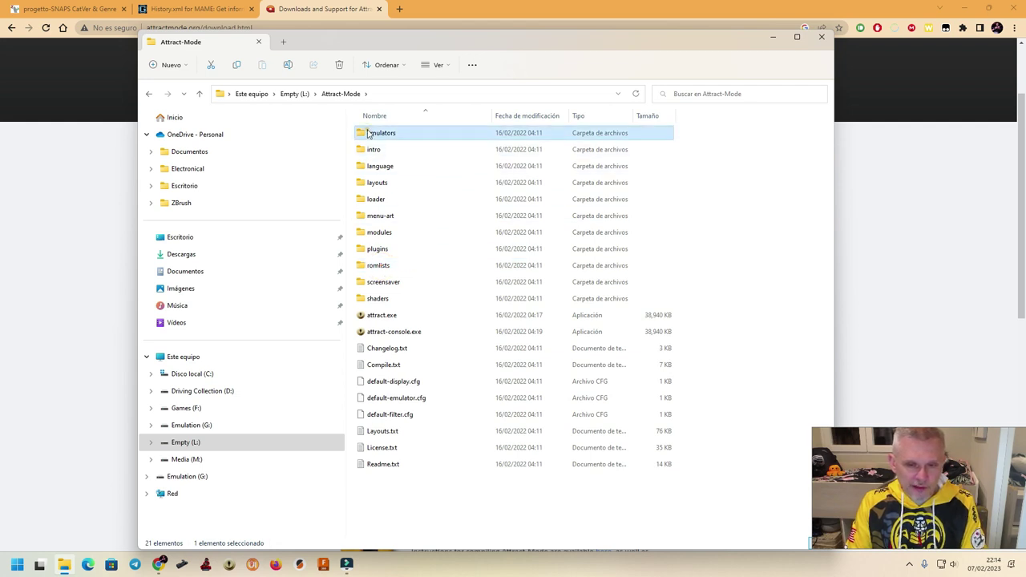
pyautogui.click(377, 266)
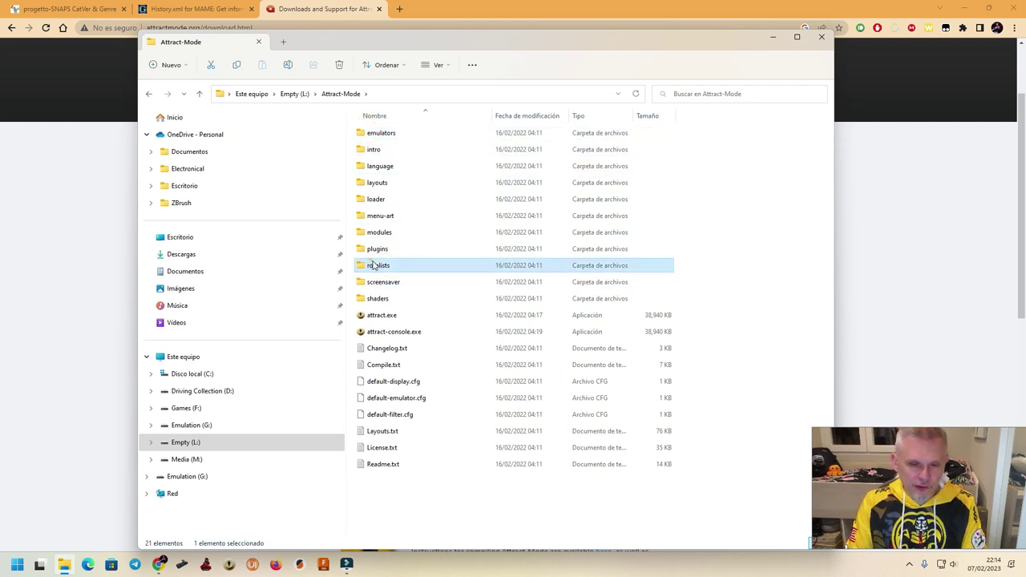
pyautogui.click(391, 134)
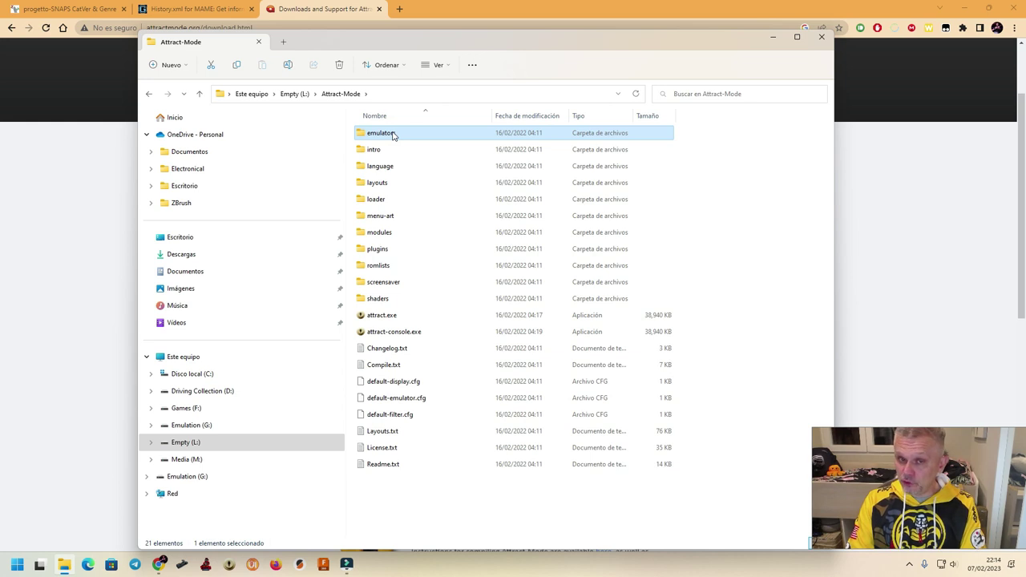
pyautogui.doubleClick(380, 265)
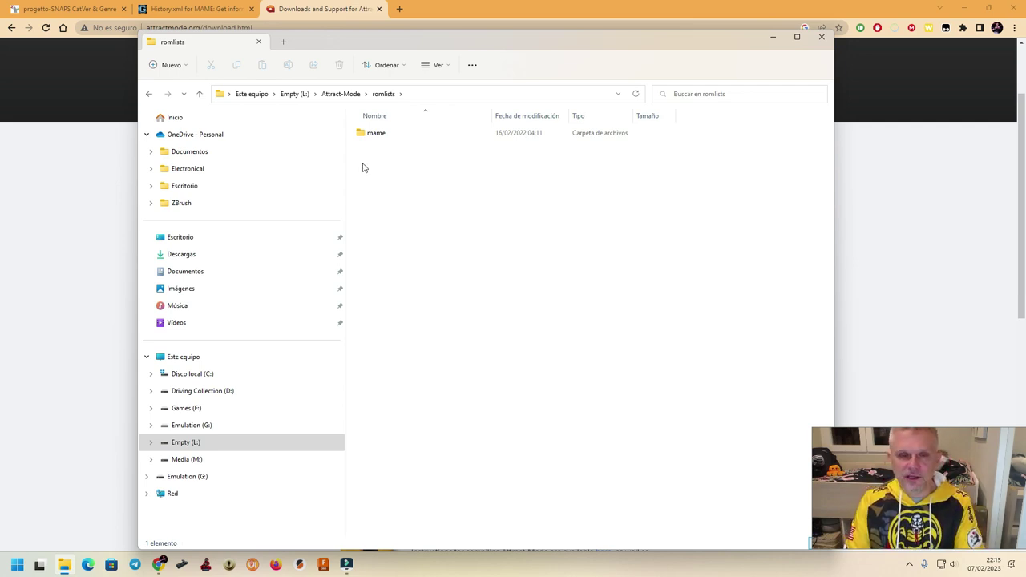
pyautogui.click(336, 96)
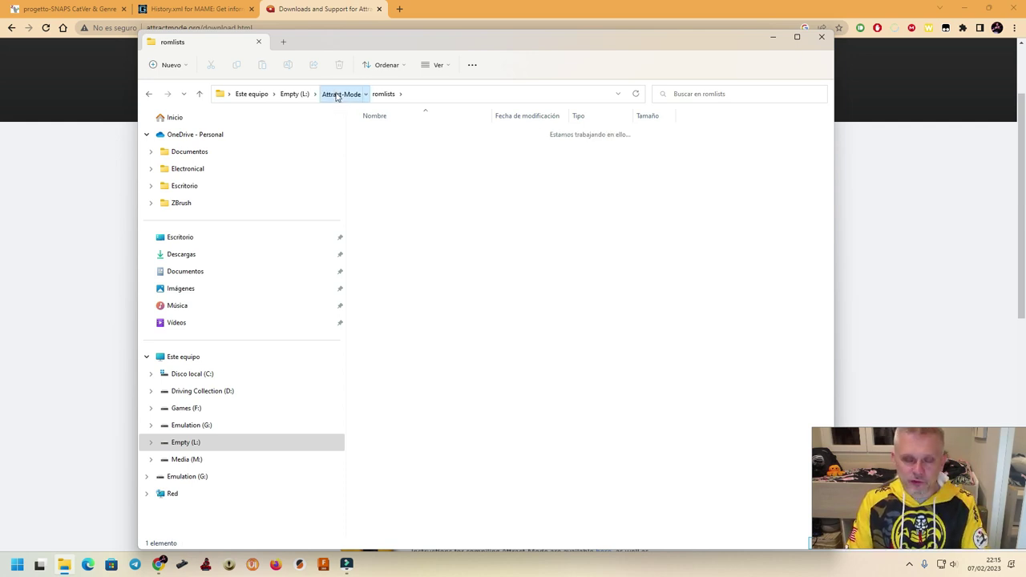
# Examine the contents of the screensaver and shaders folders, returning to the Attract-Mode folder after each
pyautogui.doubleClick(383, 286)
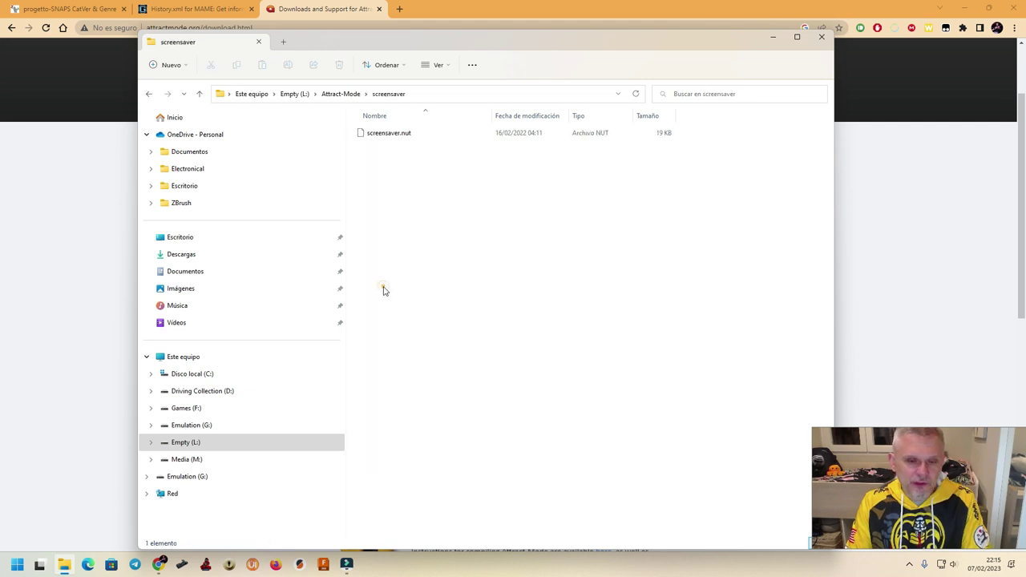
pyautogui.click(340, 95)
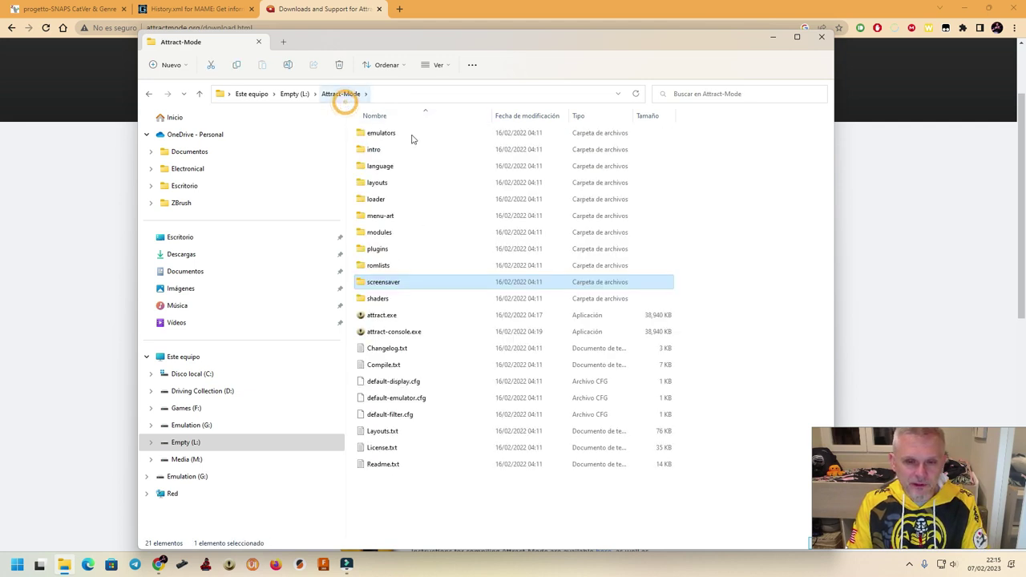
pyautogui.doubleClick(383, 298)
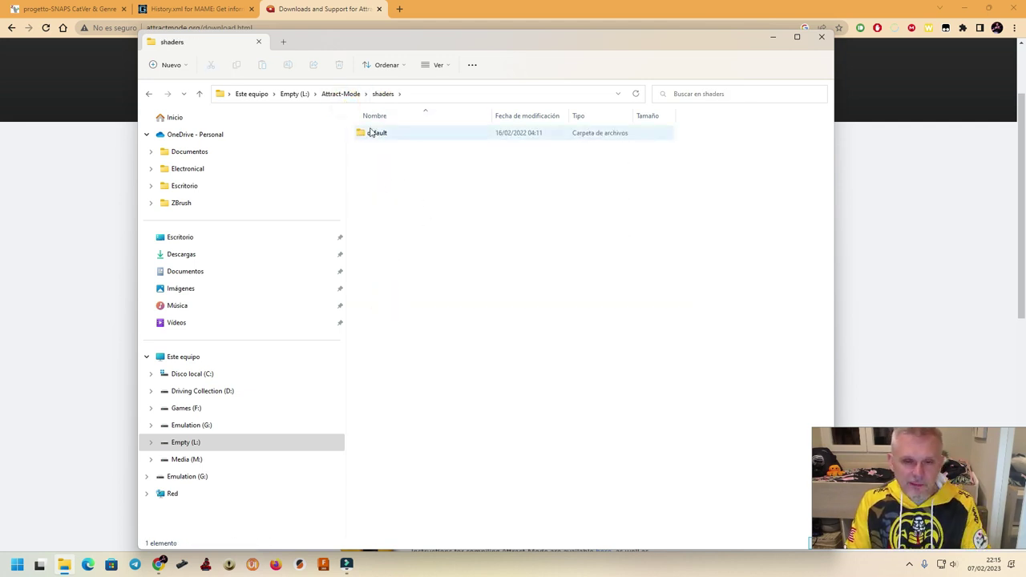
pyautogui.click(340, 94)
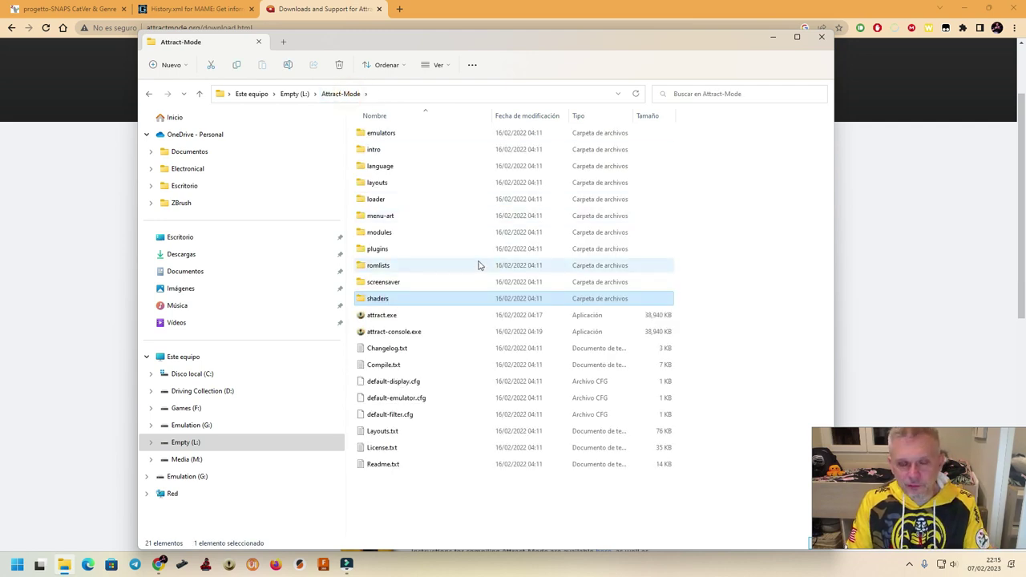
# Open the intro folder and point out its intro.nut file
pyautogui.click(378, 152)
pyautogui.doubleClick(380, 155)
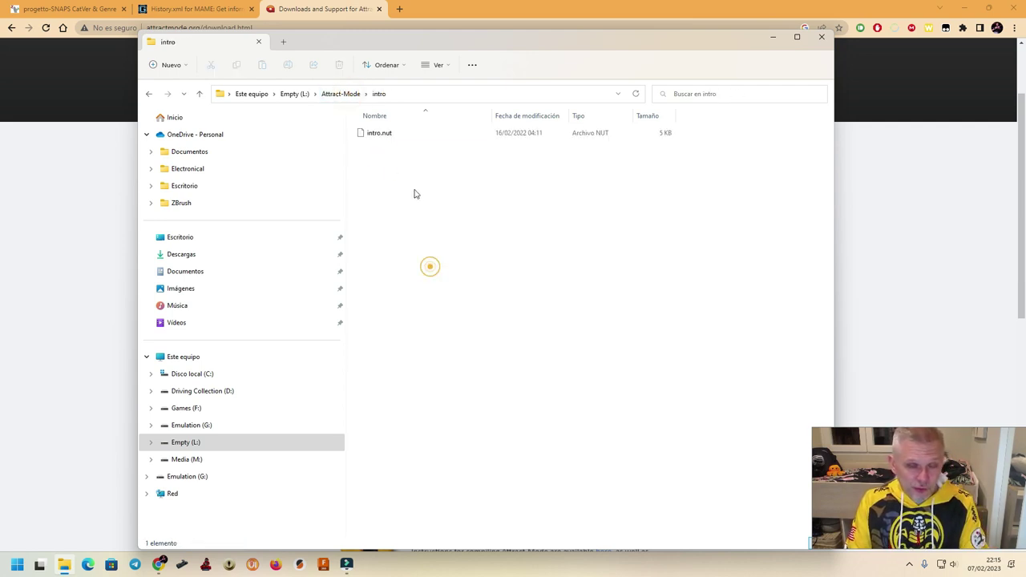
pyautogui.click(373, 137)
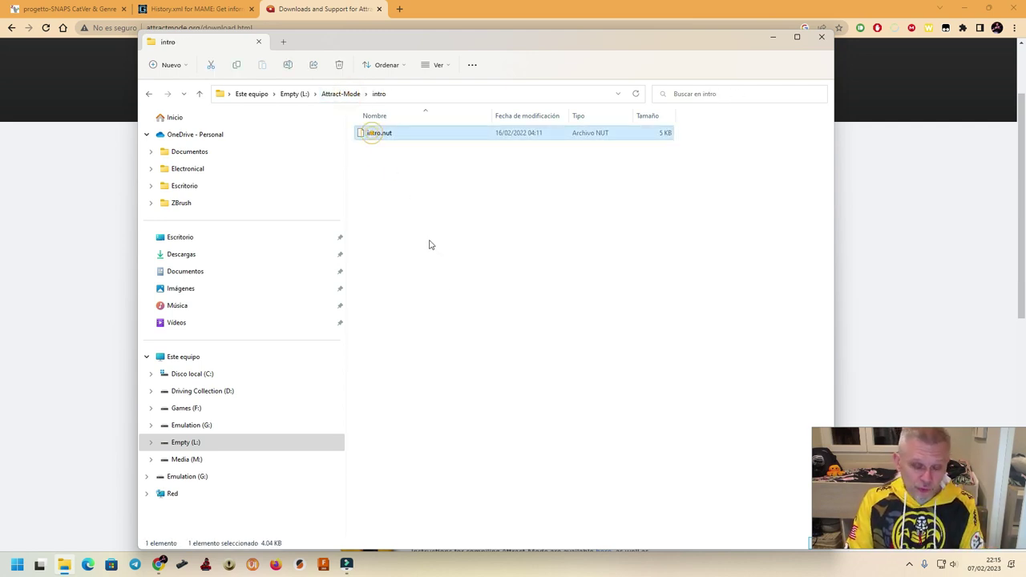
pyautogui.click(435, 222)
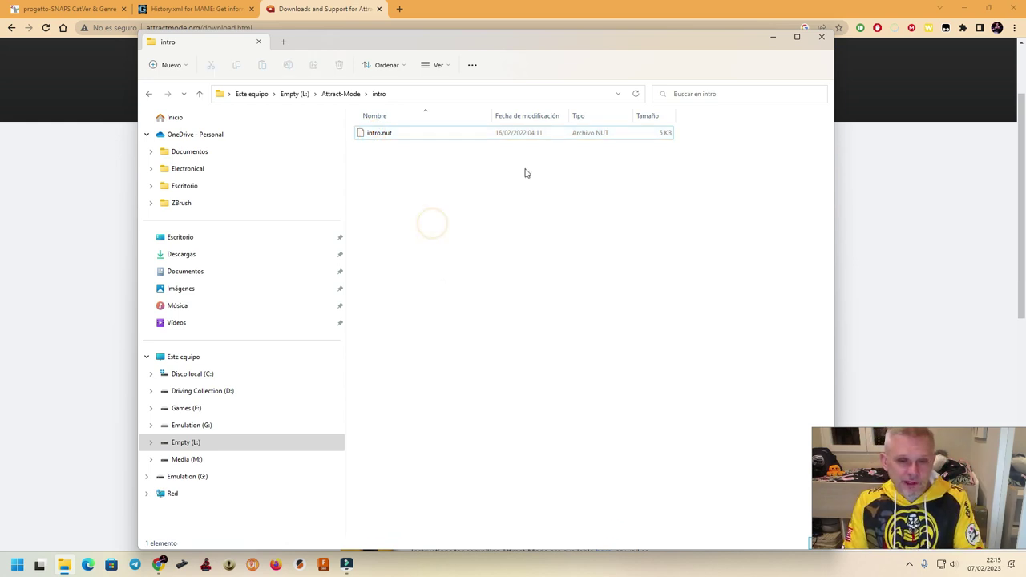
# Switch to the Attract-Mode download page in Chrome and start downloading the 16:9 1080p mp4 intro video
pyautogui.click(765, 40)
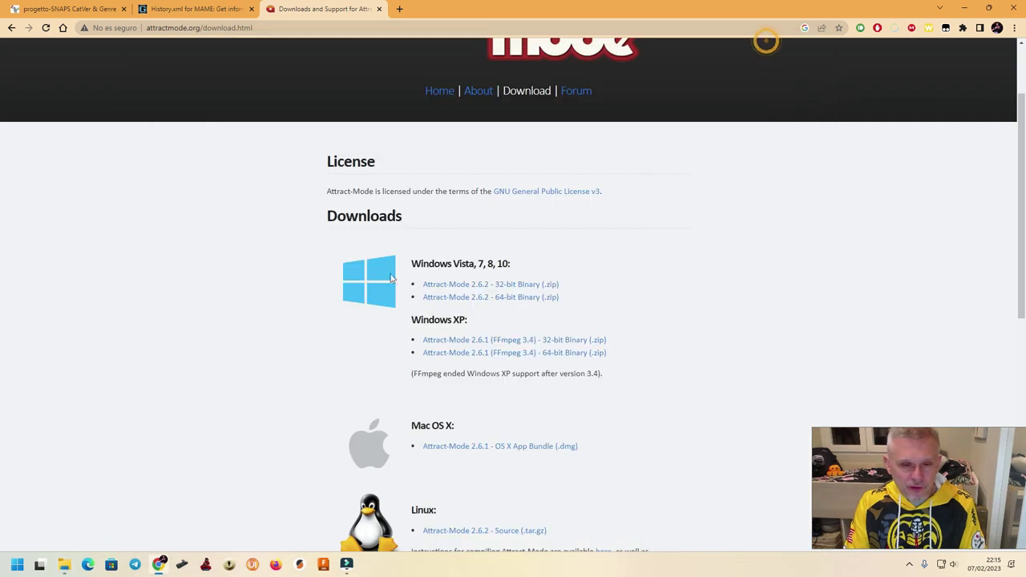
pyautogui.scroll(-5, 285, 330)
pyautogui.scroll(-2, 285, 330)
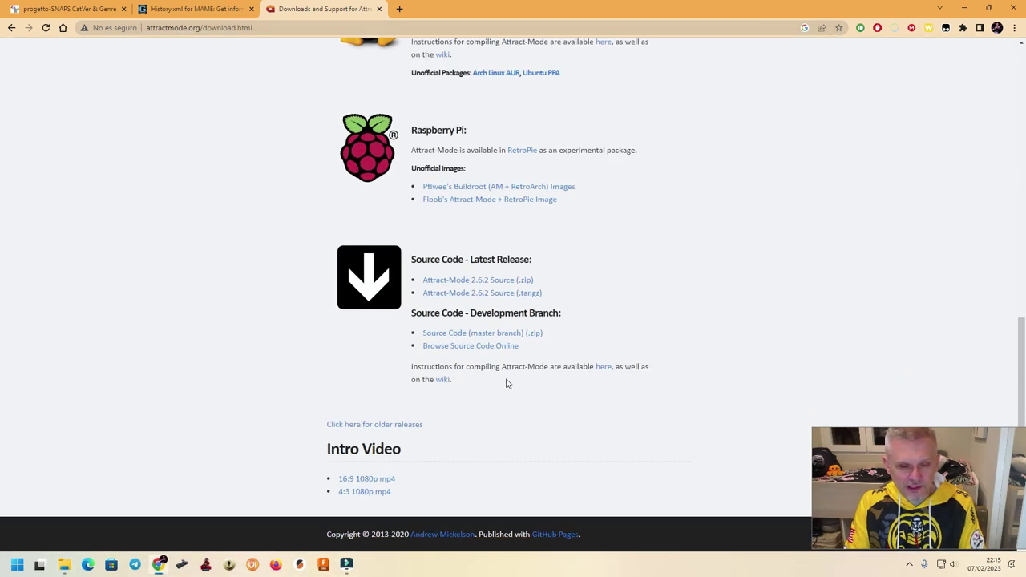
pyautogui.click(363, 480)
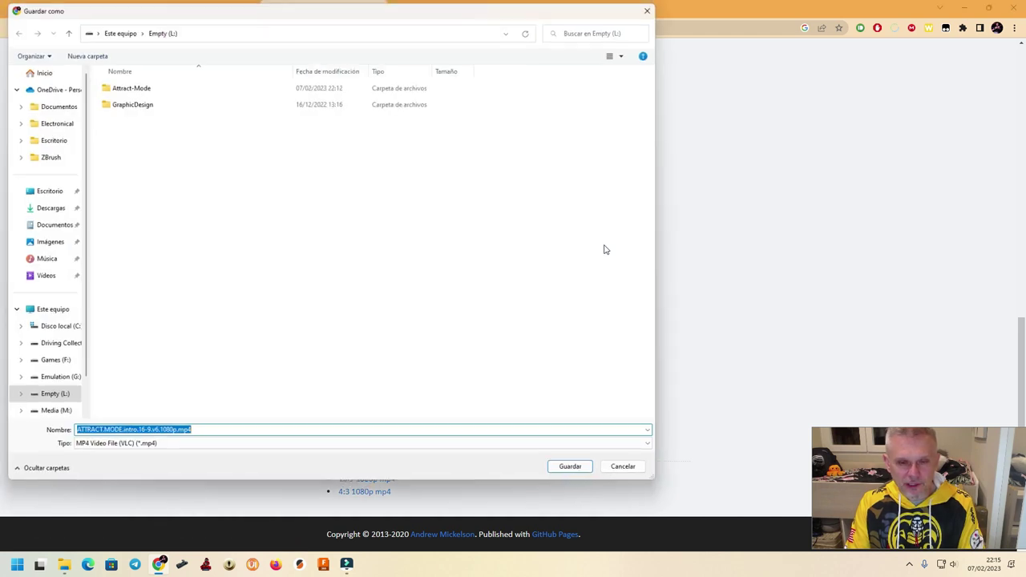
# Save the intro video as intro.mp4 in the Attract-Mode\intro folder on the Empty (L:) drive
pyautogui.scroll(-1, 72, 306)
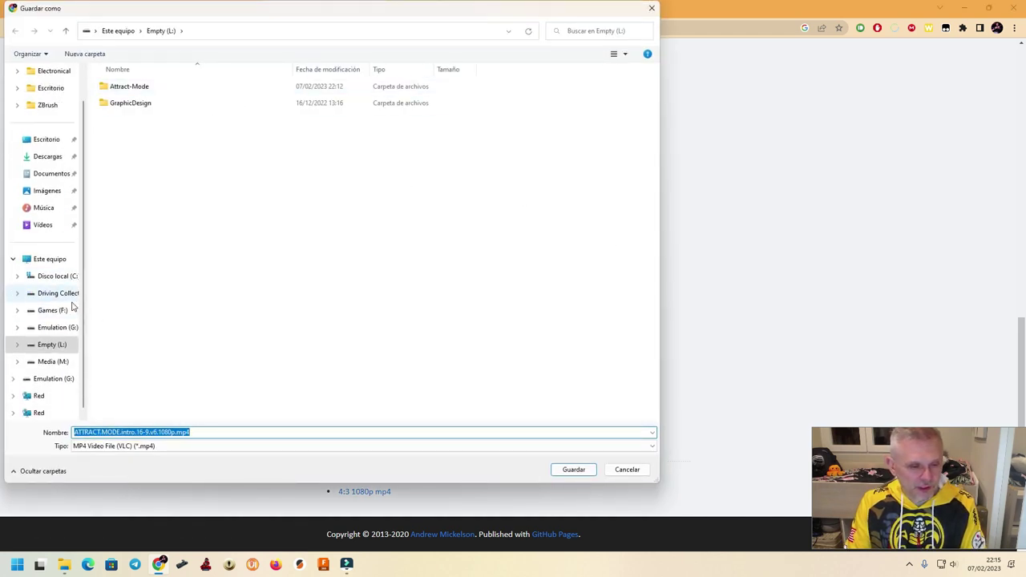
pyautogui.click(50, 344)
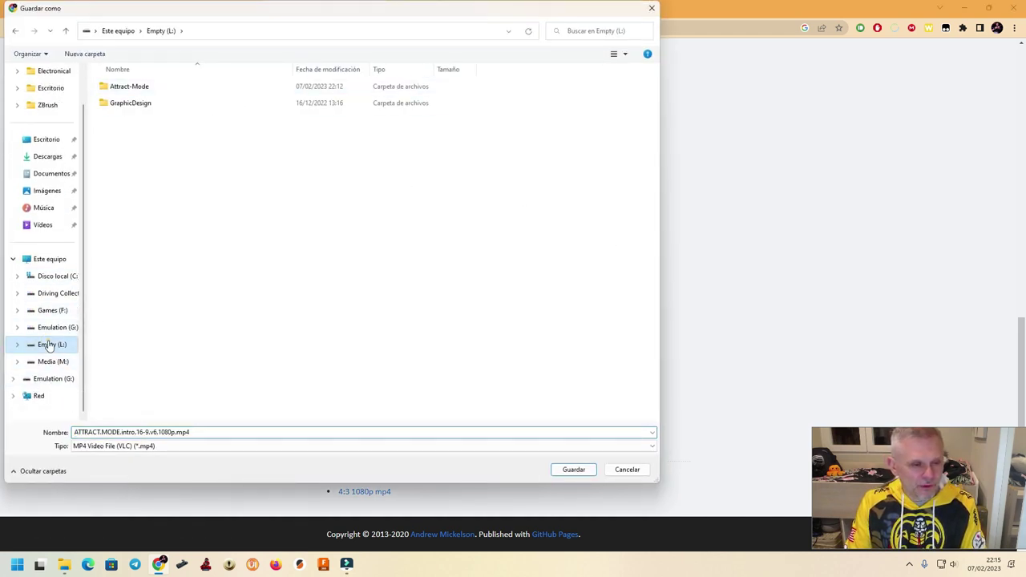
pyautogui.doubleClick(120, 86)
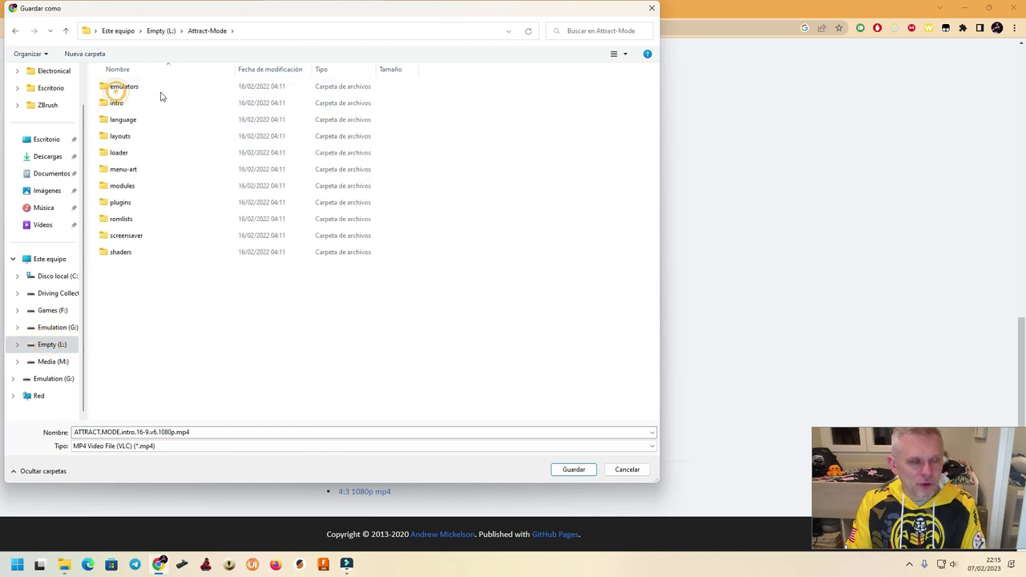
pyautogui.doubleClick(119, 102)
pyautogui.doubleClick(169, 432)
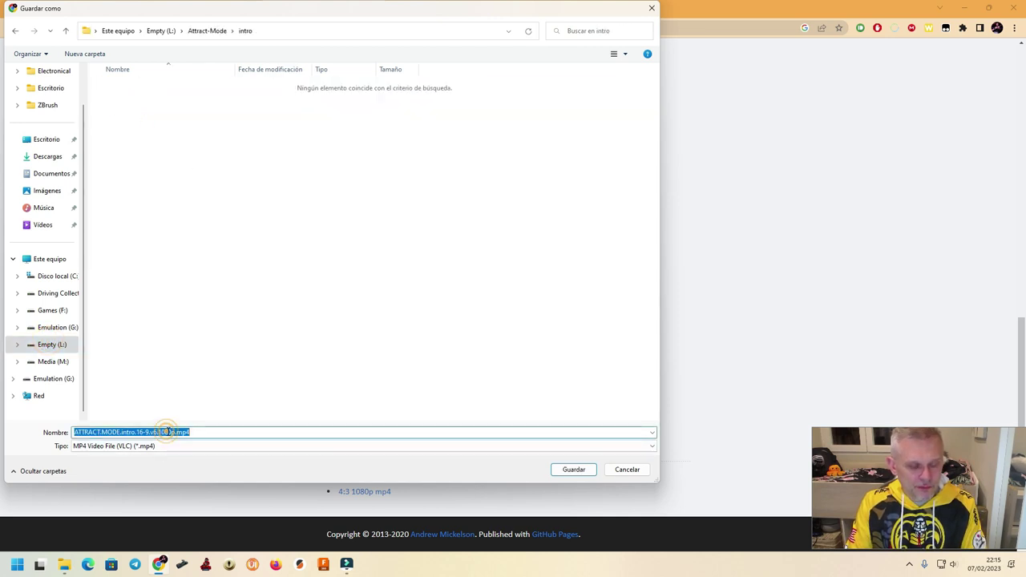
pyautogui.write('intro')
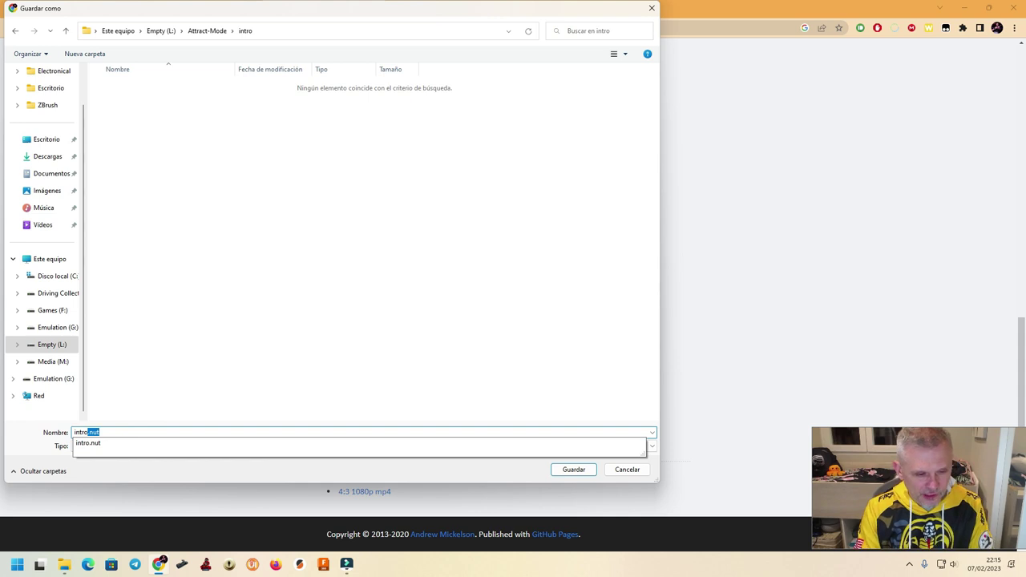
pyautogui.write('.mp')
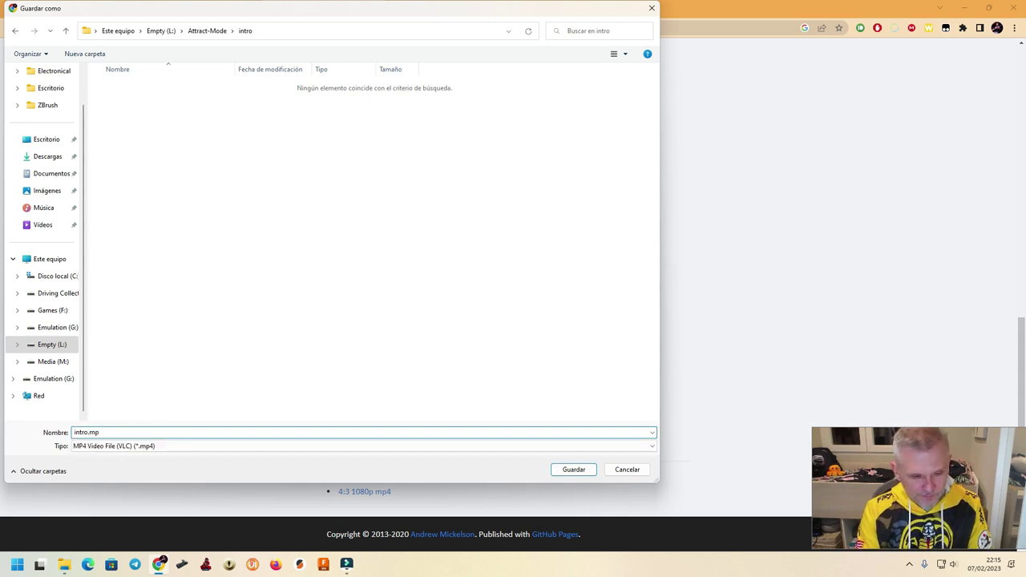
pyautogui.write('4')
pyautogui.press('Return')
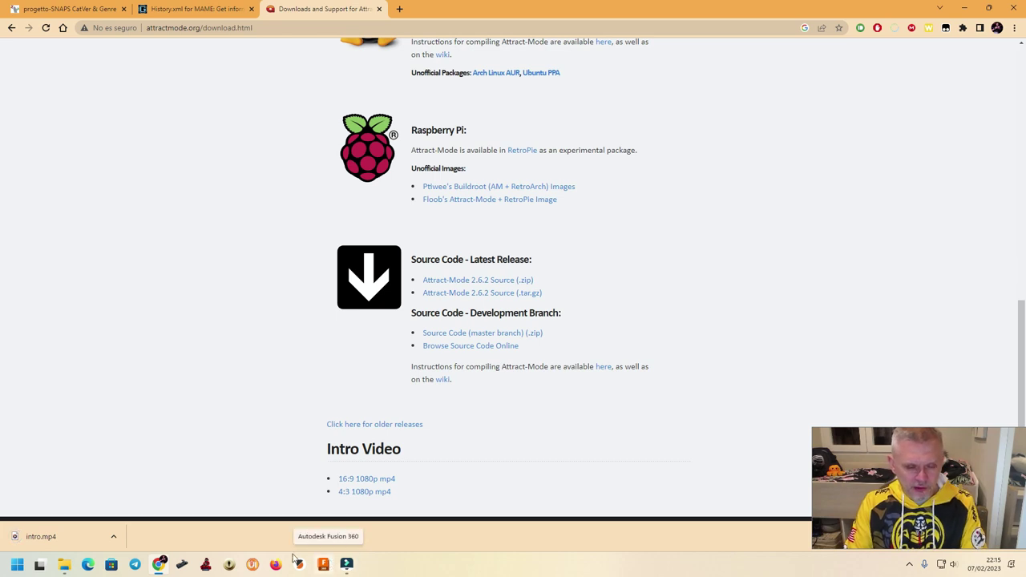
# Switch to File Explorer, check the intro folder for the downloaded video, and return to the Attract-Mode folder
pyautogui.click(64, 564)
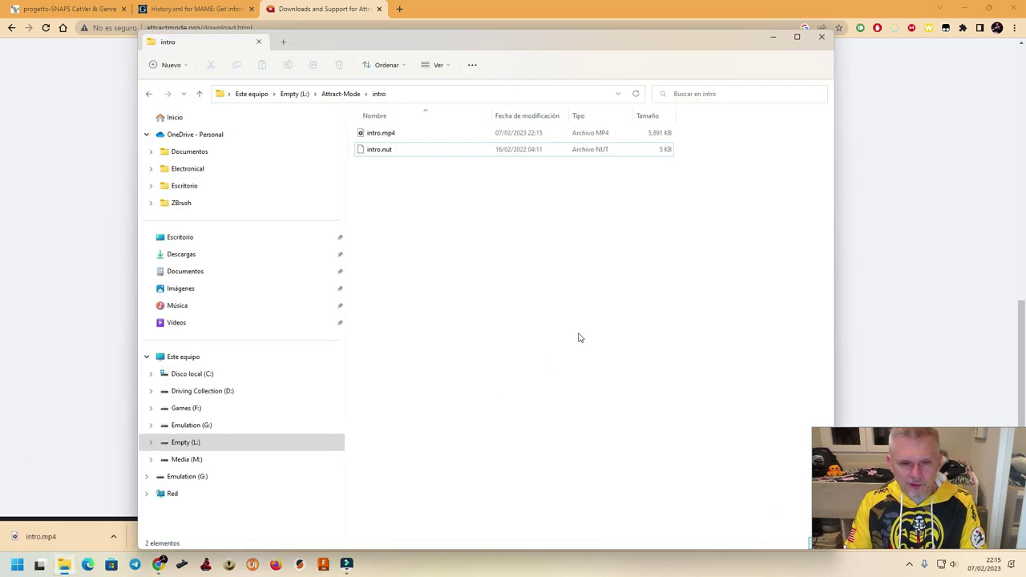
pyautogui.click(340, 95)
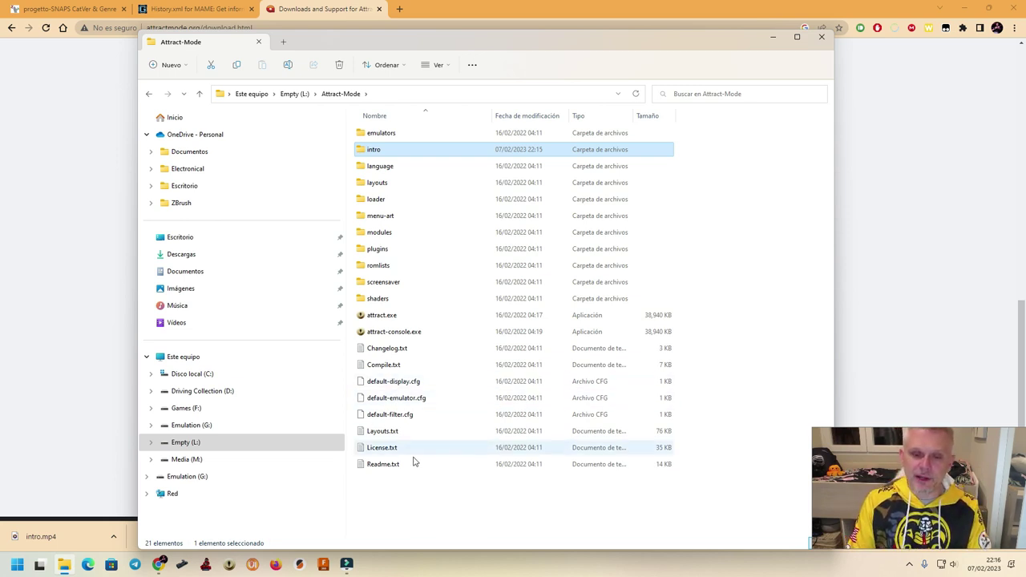
pyautogui.click(406, 493)
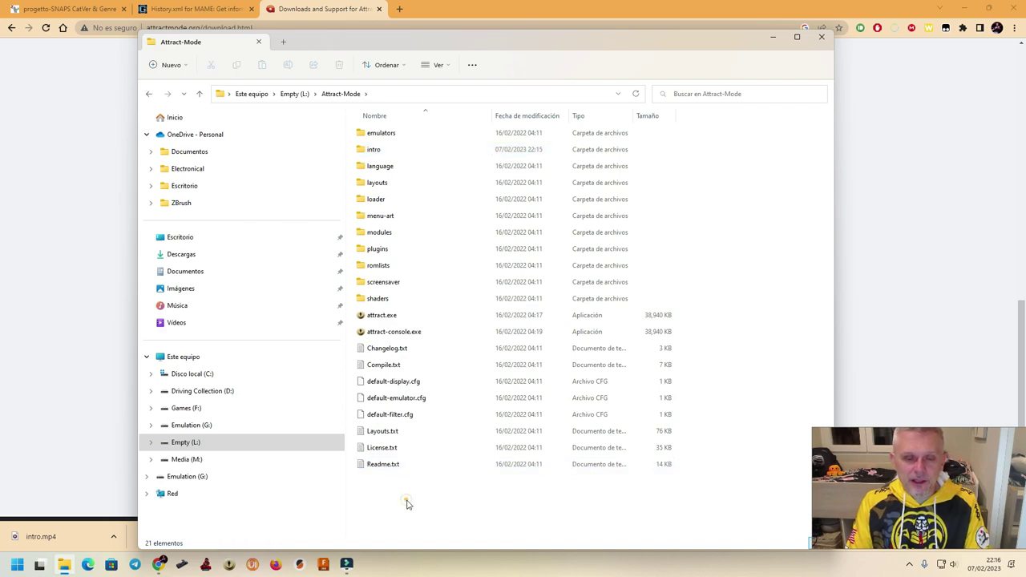
# Launch attract.exe from the Attract-Mode folder and choose Español as the interface language
pyautogui.click(383, 318)
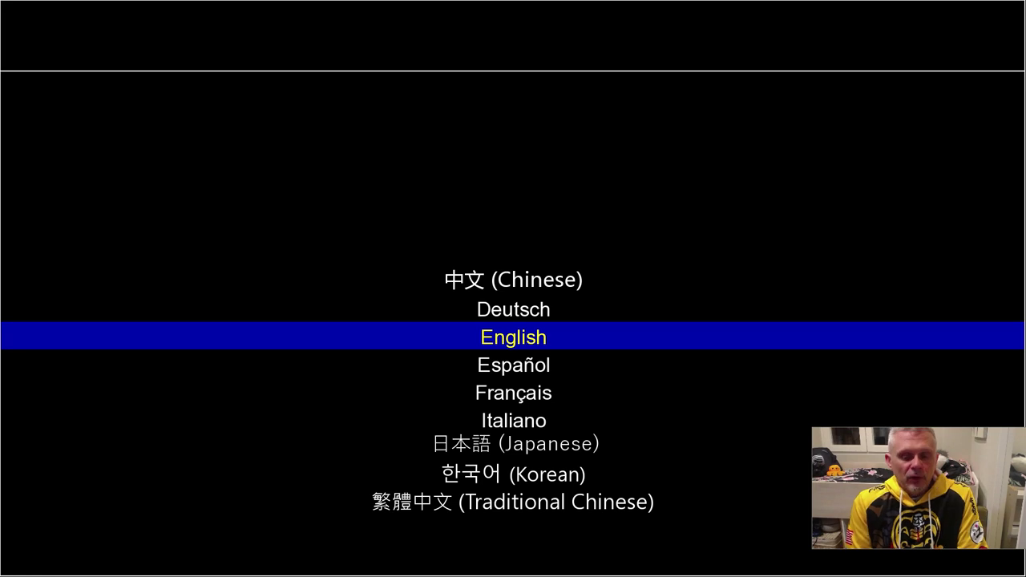
pyautogui.press('Down')
pyautogui.press('Return')
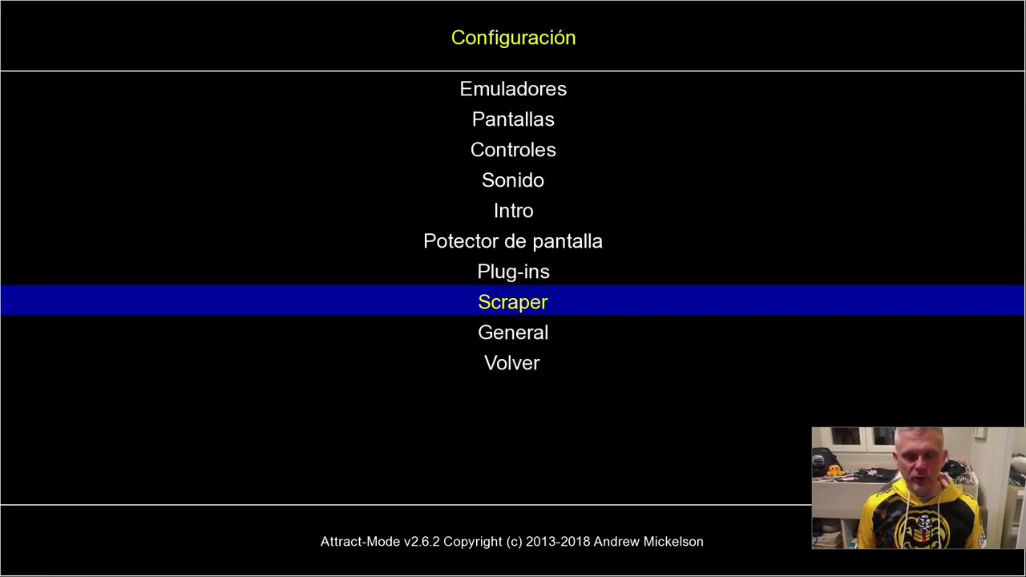
# Look over the Emuladores and Pantallas entries of the configuration and open the Controles settings
pyautogui.press('Up')
pyautogui.press('Up')
pyautogui.press('Up')
pyautogui.press('Up')
pyautogui.press('Up')
pyautogui.press('Up')
pyautogui.press('Up')
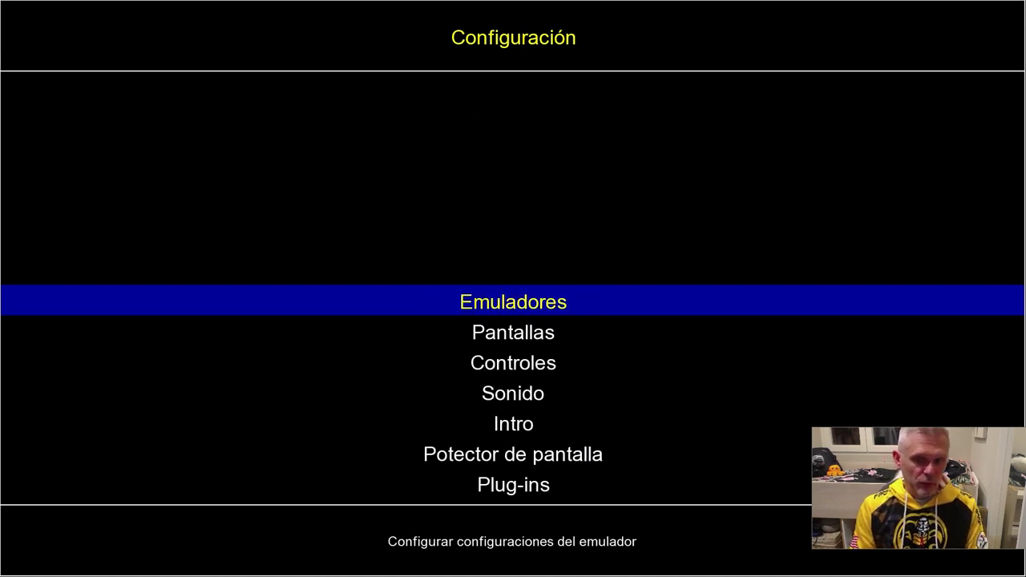
pyautogui.press('Down')
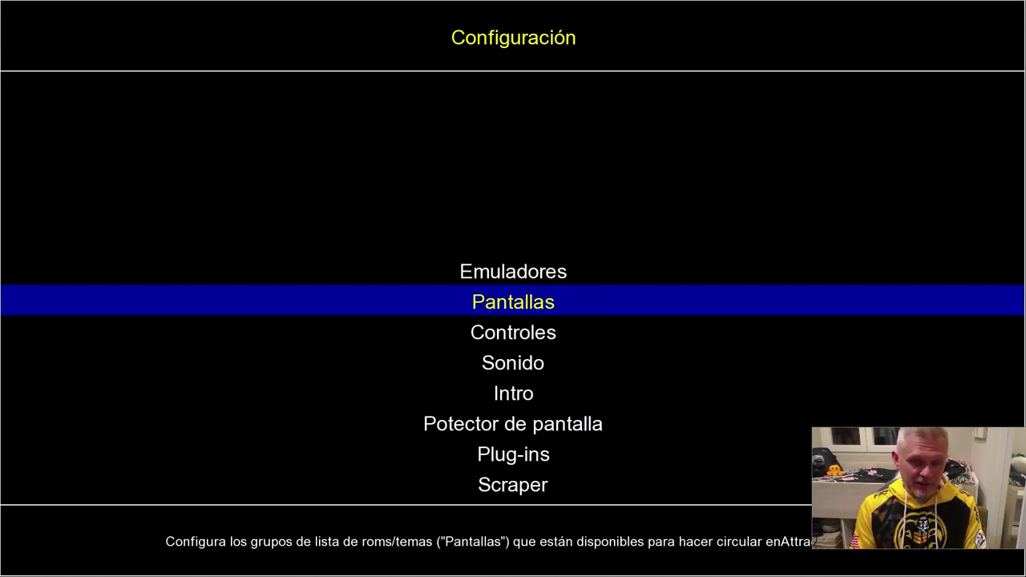
pyautogui.press('Up')
pyautogui.press('Down')
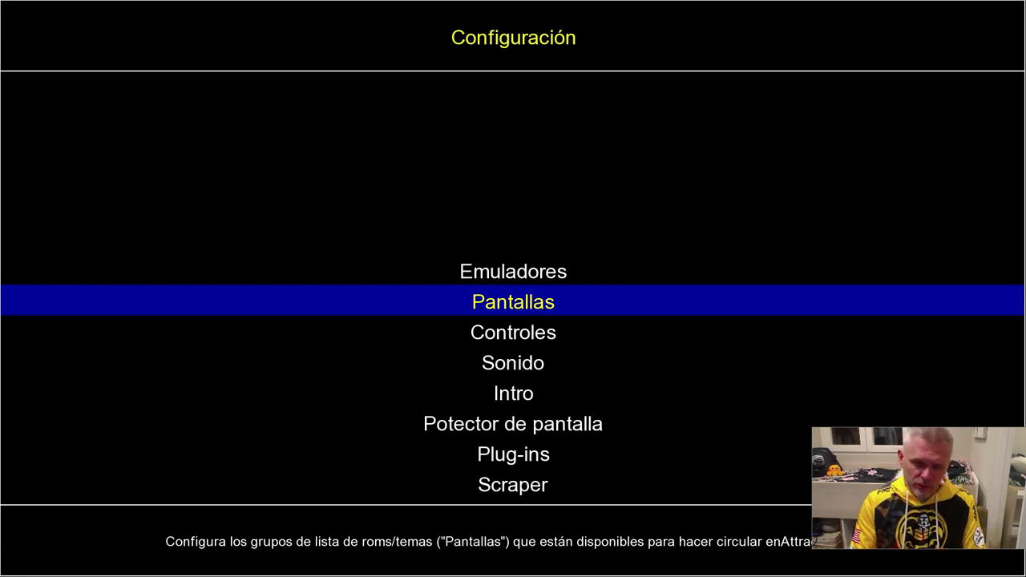
pyautogui.press('Down')
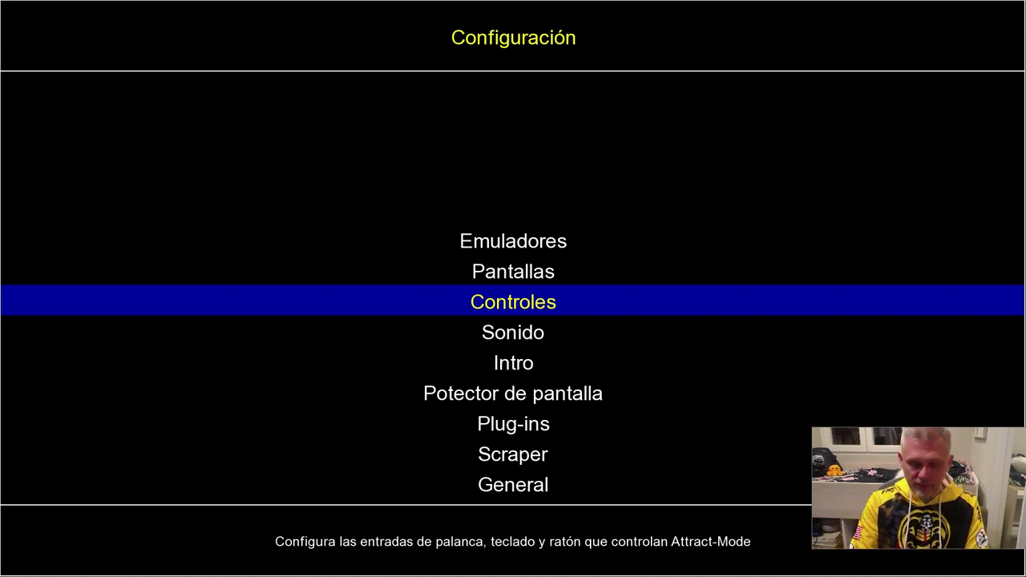
pyautogui.press('Return')
# Examine the control assignments for moving up, down, left and right and for selecting
pyautogui.press('Up')
pyautogui.press('Up')
pyautogui.press('Up')
pyautogui.press('Up')
pyautogui.press('Up')
pyautogui.press('Up')
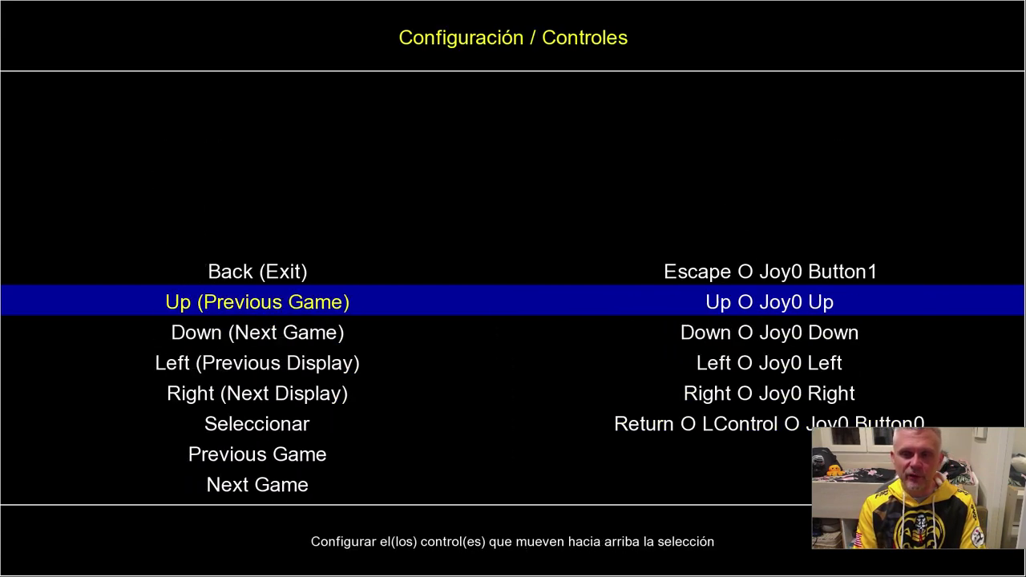
pyautogui.press('Down')
pyautogui.press('Down')
pyautogui.press('Down')
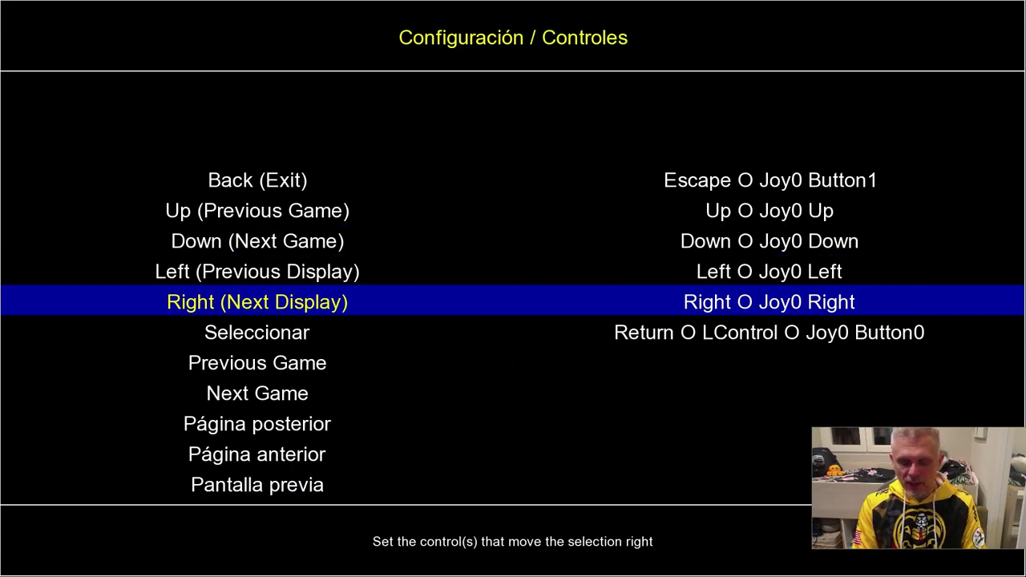
pyautogui.press('Up')
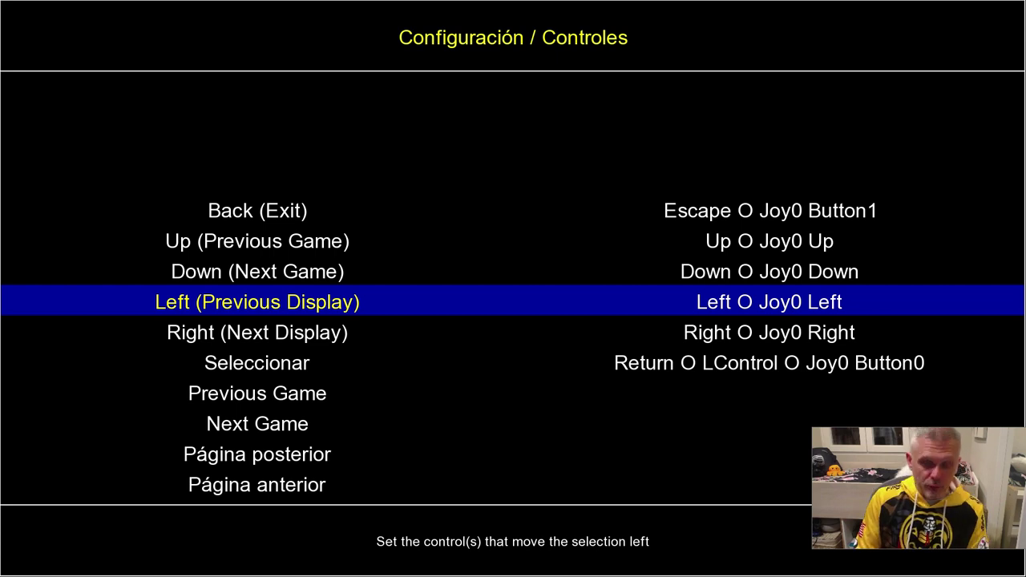
pyautogui.press('Down')
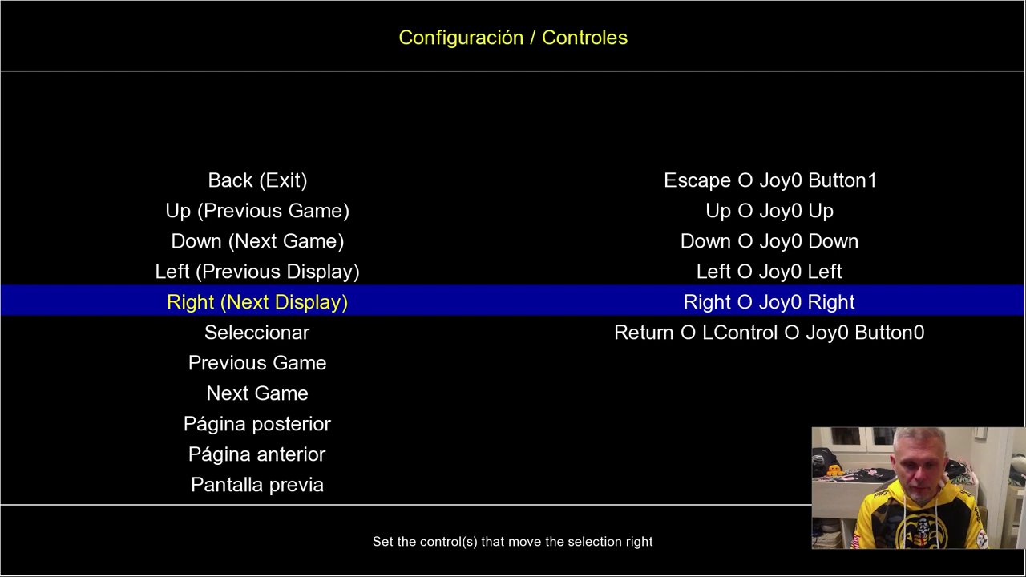
pyautogui.press('Down')
pyautogui.press('Down')
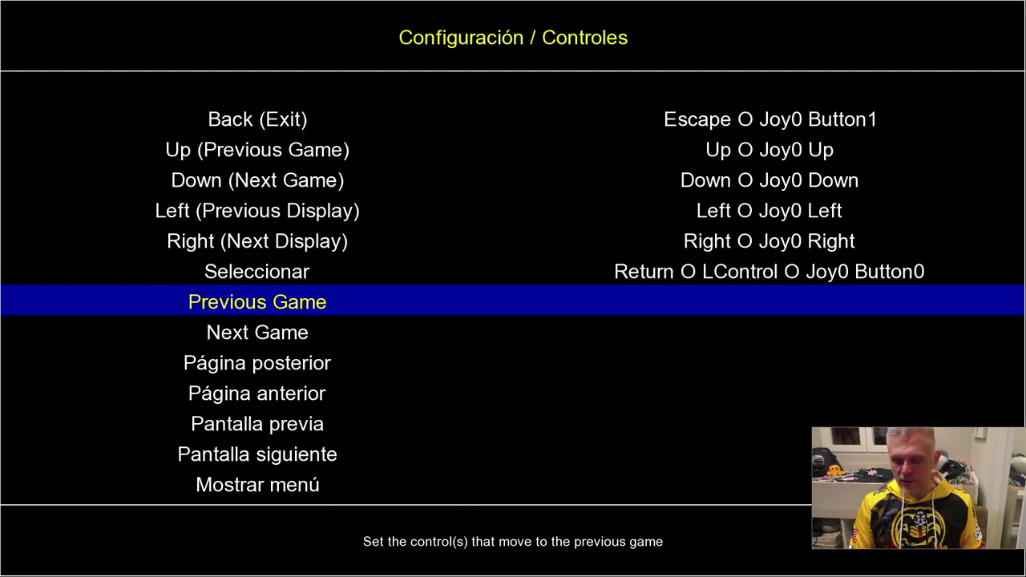
# Open the Back (Exit) action for editing its controls
pyautogui.press('Up')
pyautogui.press('Up')
pyautogui.press('Up')
pyautogui.press('Up')
pyautogui.press('Up')
pyautogui.press('Up')
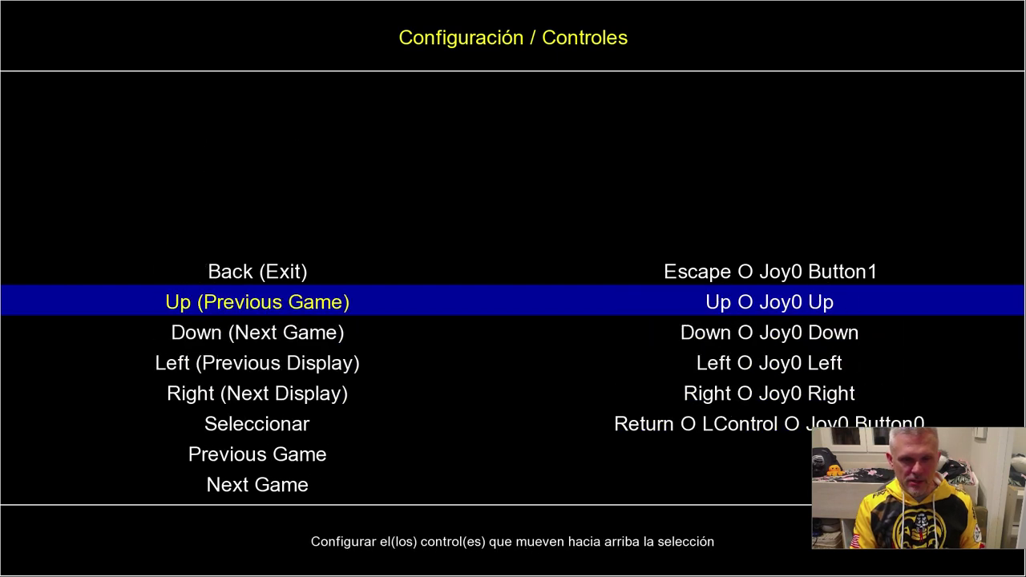
pyautogui.press('Return')
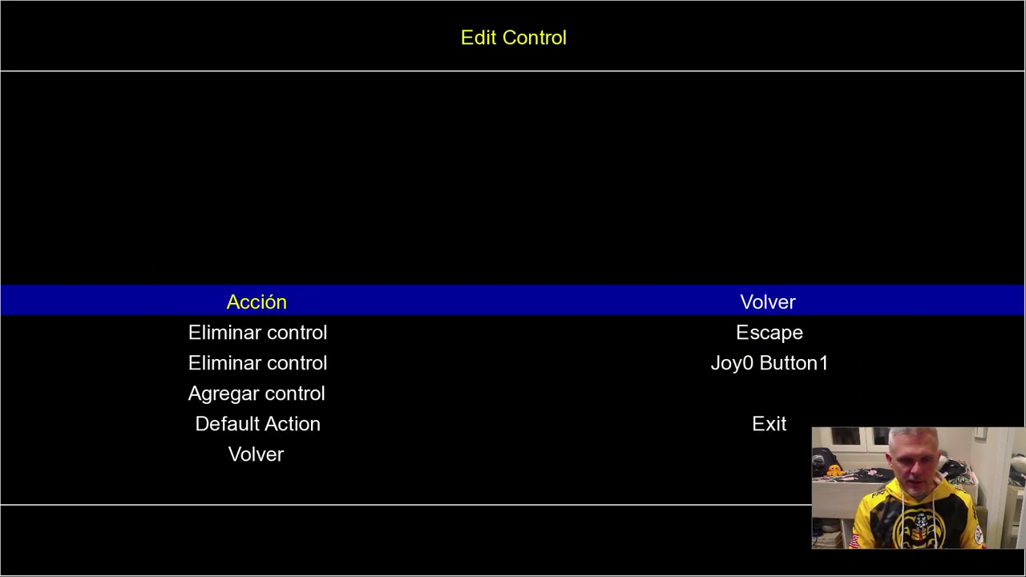
# Try adding Joy7 Button7 as a control for Back (Exit), and remove that assignment
pyautogui.press('Down')
pyautogui.press('Down')
pyautogui.press('Down')
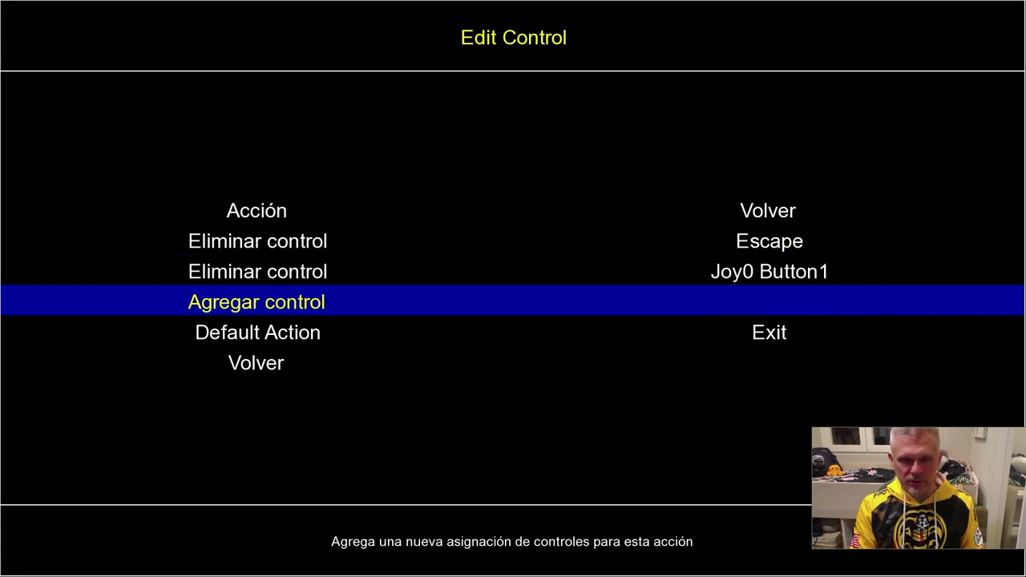
pyautogui.press('Return')
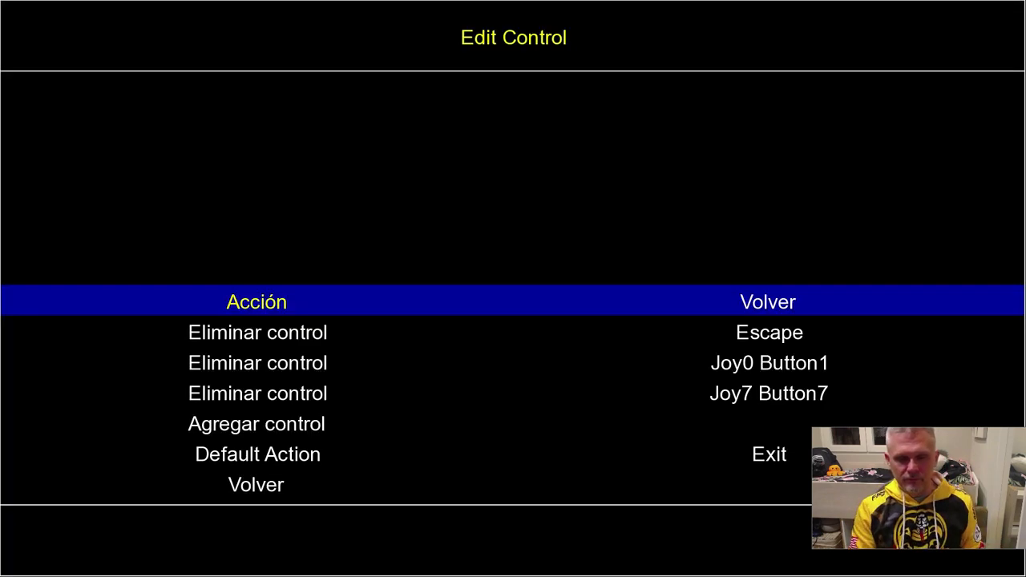
pyautogui.press('Down')
pyautogui.press('Down')
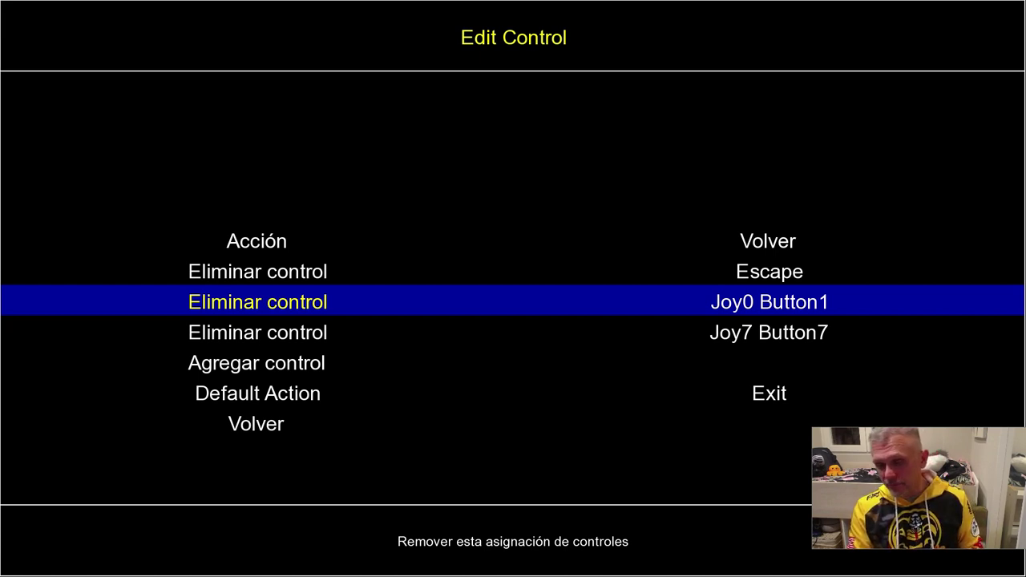
pyautogui.press('Down')
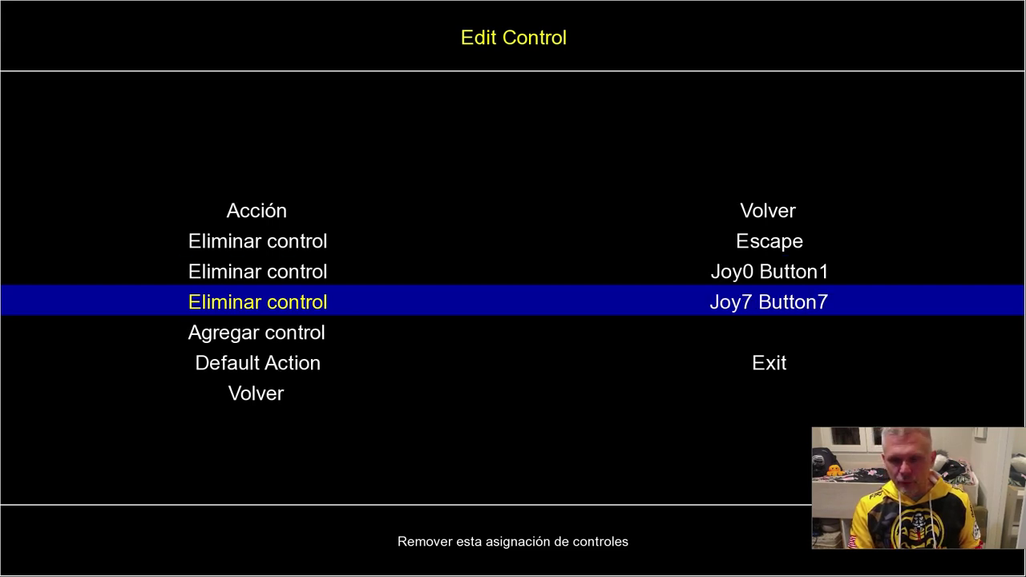
pyautogui.press('Return')
# Add Joy0 Button7 as a control for the Back (Exit) action
pyautogui.press('Down')
pyautogui.press('Down')
pyautogui.press('Down')
pyautogui.press('Return')
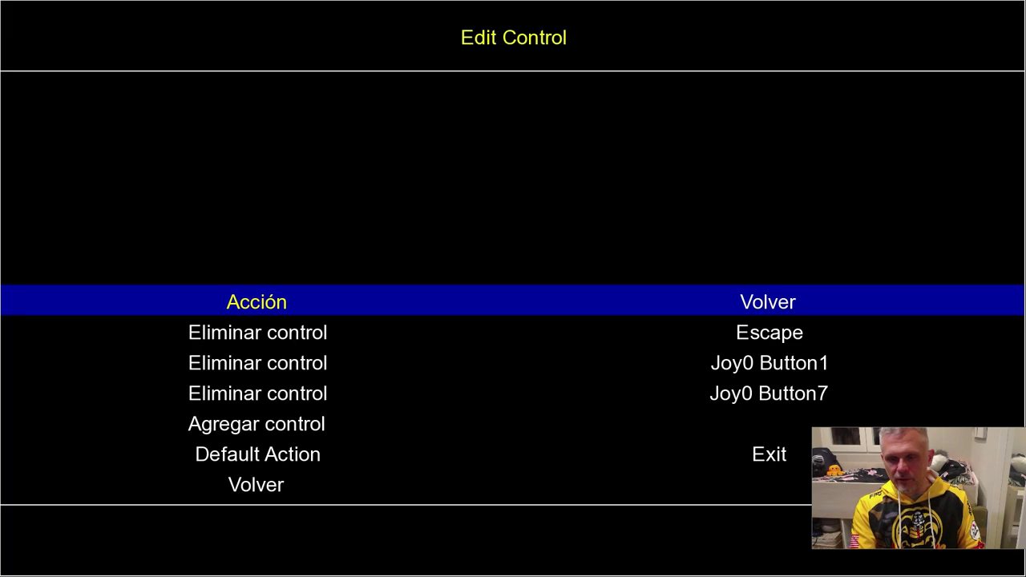
# Remove the Joy0 Button1 assignment from the Back (Exit) action
pyautogui.press('Down')
pyautogui.press('Down')
pyautogui.press('Down')
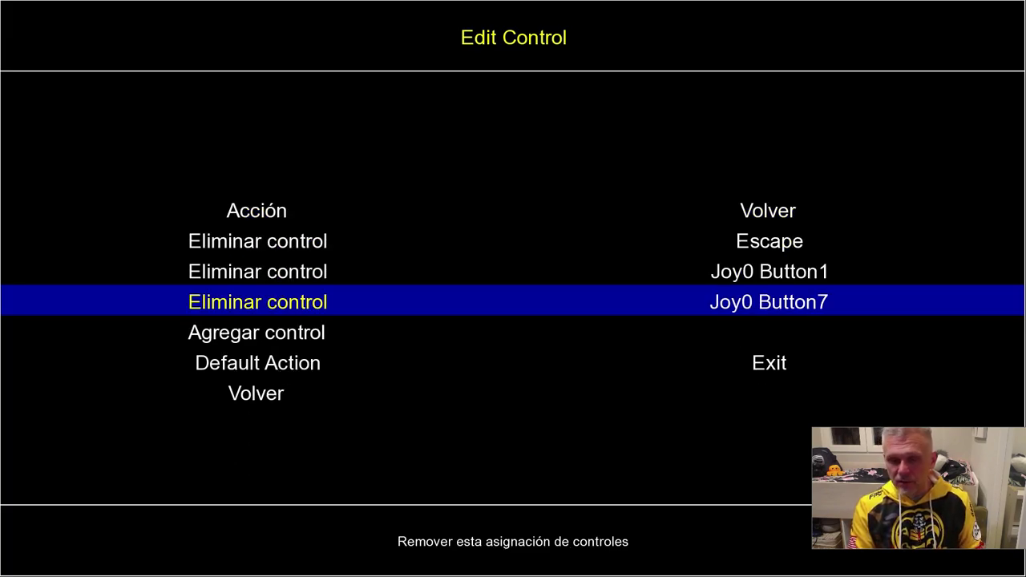
pyautogui.press('Up')
pyautogui.press('Return')
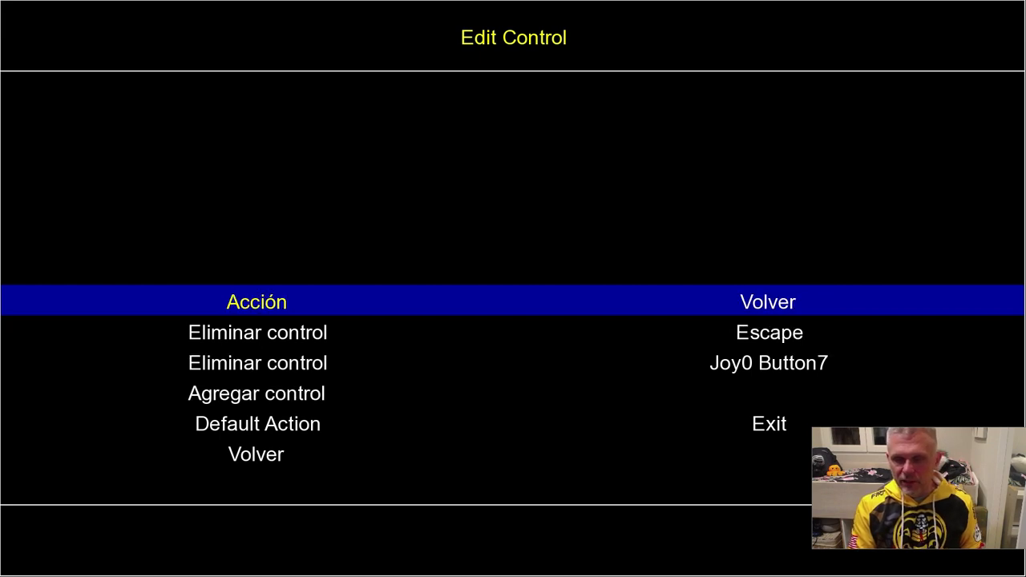
# Check the default action and remaining assignments of Back (Exit), and return to the controls list
pyautogui.press('Down')
pyautogui.press('Down')
pyautogui.press('Down')
pyautogui.press('Down')
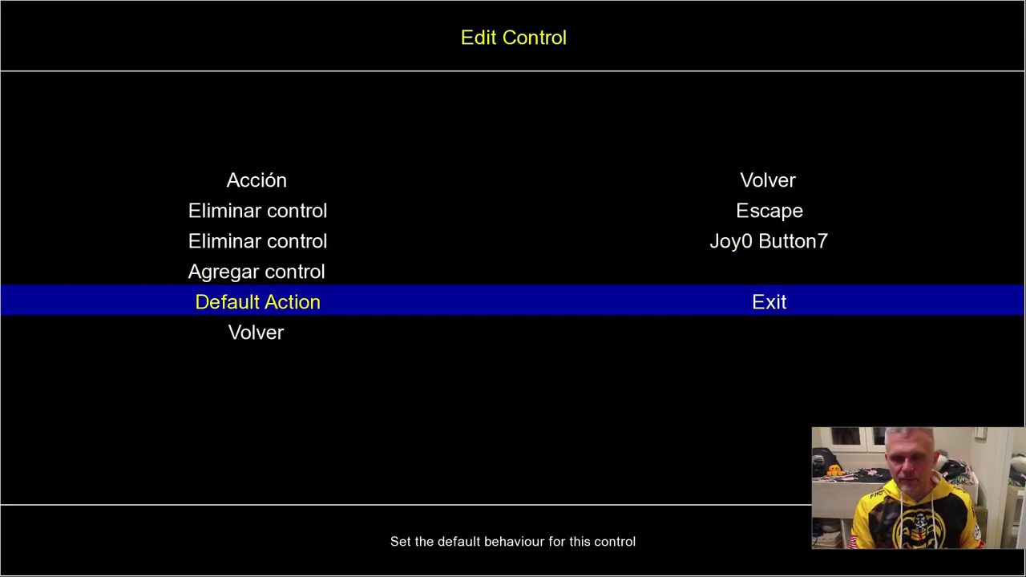
pyautogui.press('Up')
pyautogui.press('Up')
pyautogui.press('Up')
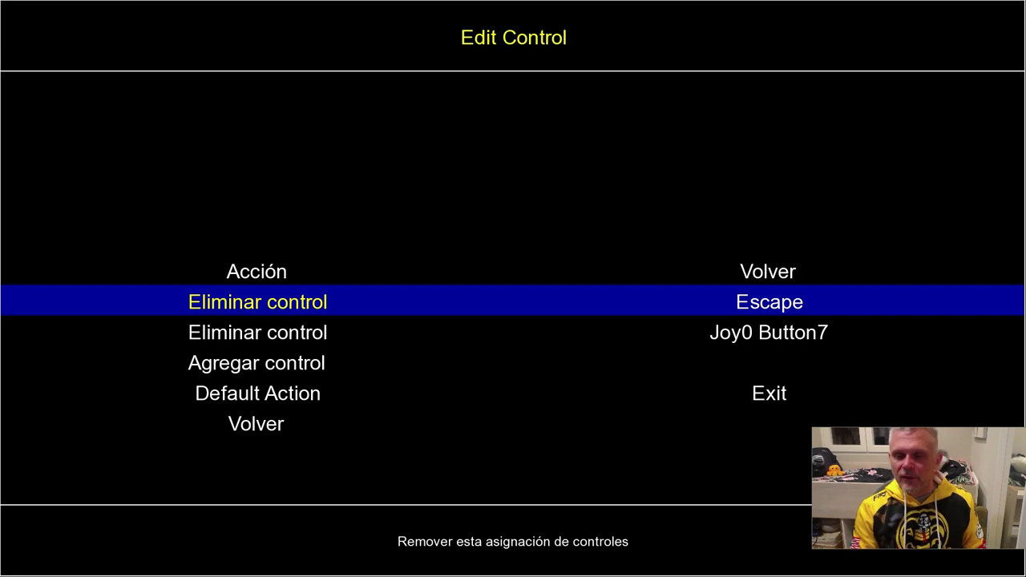
pyautogui.press('Down')
pyautogui.press('Down')
pyautogui.press('Up')
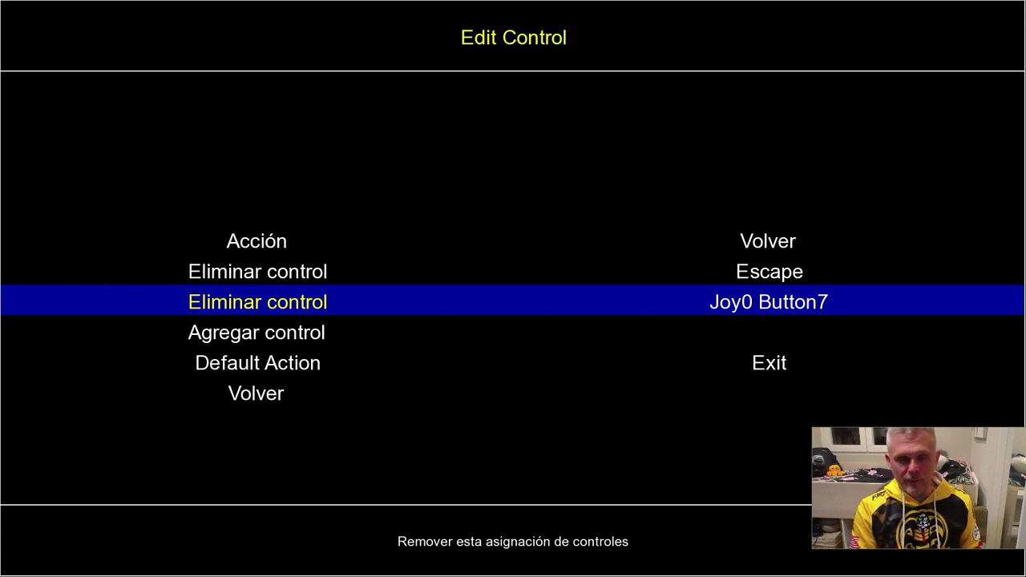
pyautogui.press('Down')
pyautogui.press('Down')
pyautogui.press('Escape')
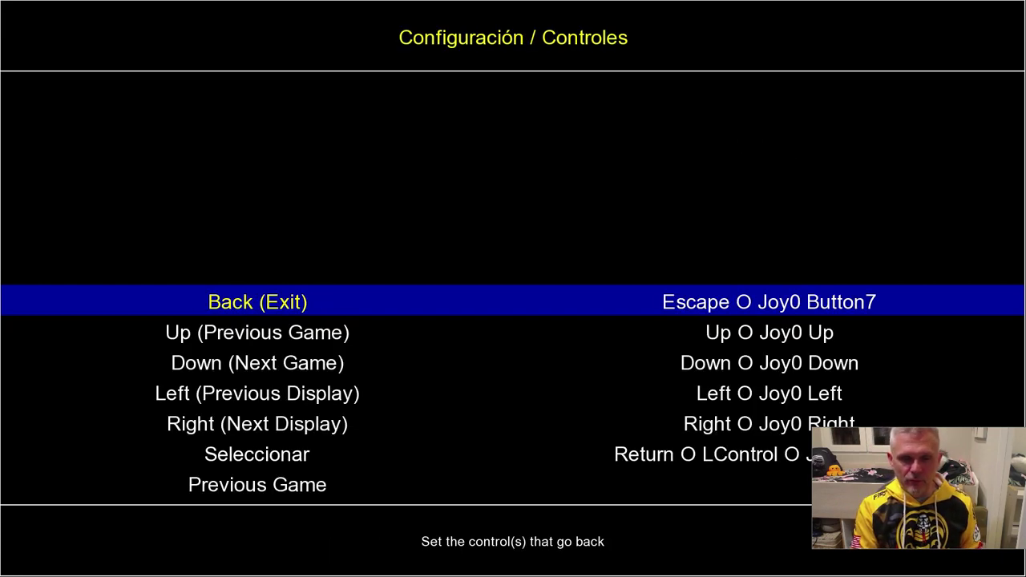
# Examine the joystick assignments of the directional actions and of Seleccionar in the controls list
pyautogui.press('Down')
pyautogui.press('Down')
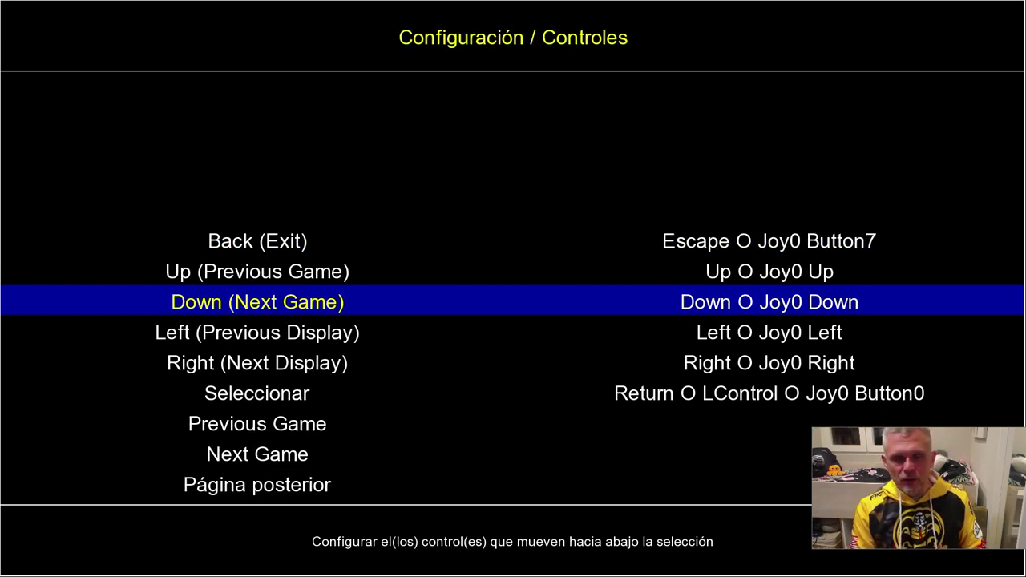
pyautogui.press('Down')
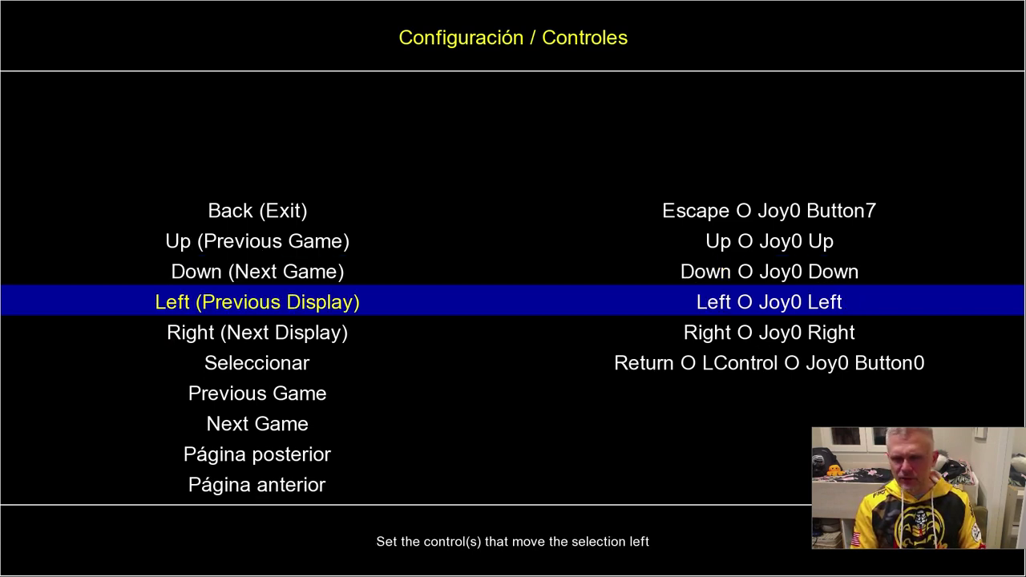
pyautogui.press('Up')
pyautogui.press('Up')
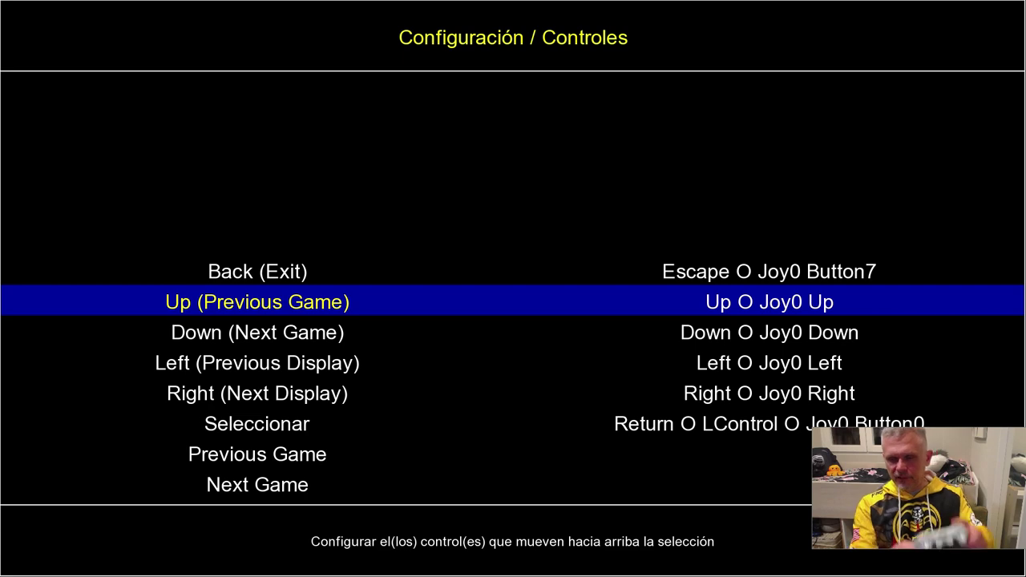
pyautogui.press('Down')
pyautogui.press('Down')
pyautogui.press('Down')
pyautogui.press('Up')
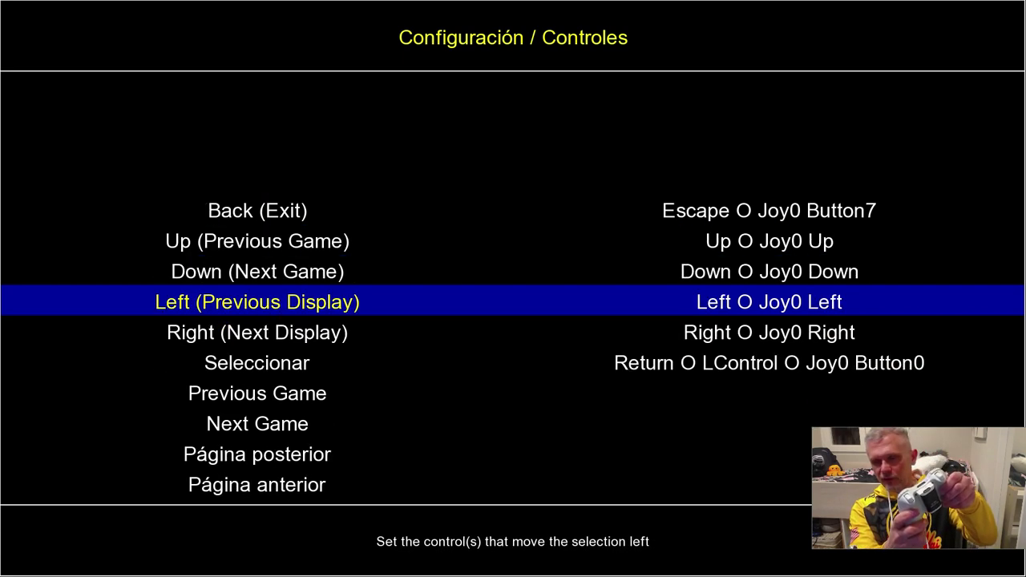
pyautogui.press('Up')
pyautogui.press('Up')
pyautogui.press('Down')
pyautogui.press('Down')
pyautogui.press('Down')
pyautogui.press('Up')
pyautogui.press('Up')
pyautogui.press('Up')
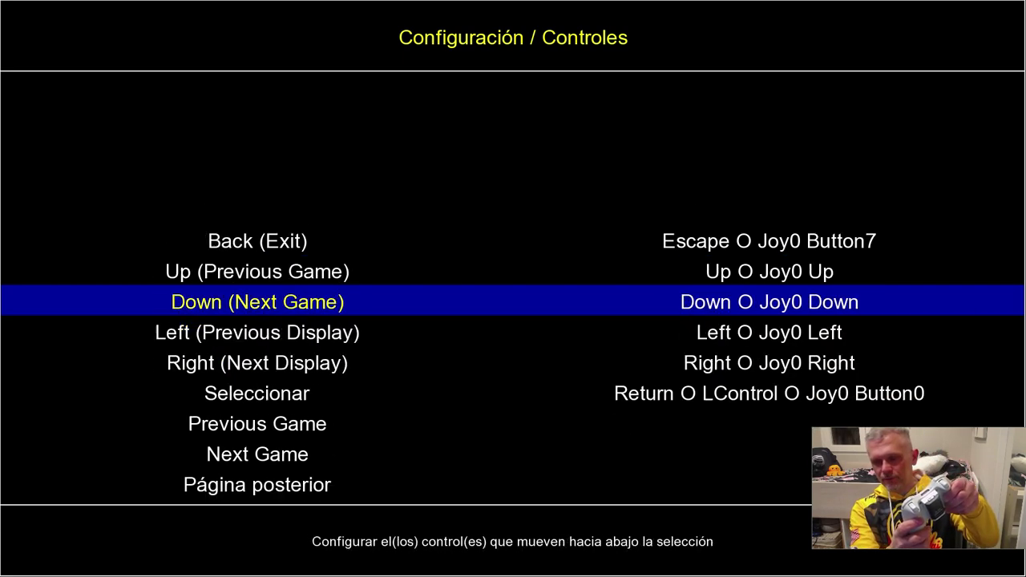
pyautogui.press('Up')
pyautogui.press('Down')
pyautogui.press('Down')
pyautogui.press('Down')
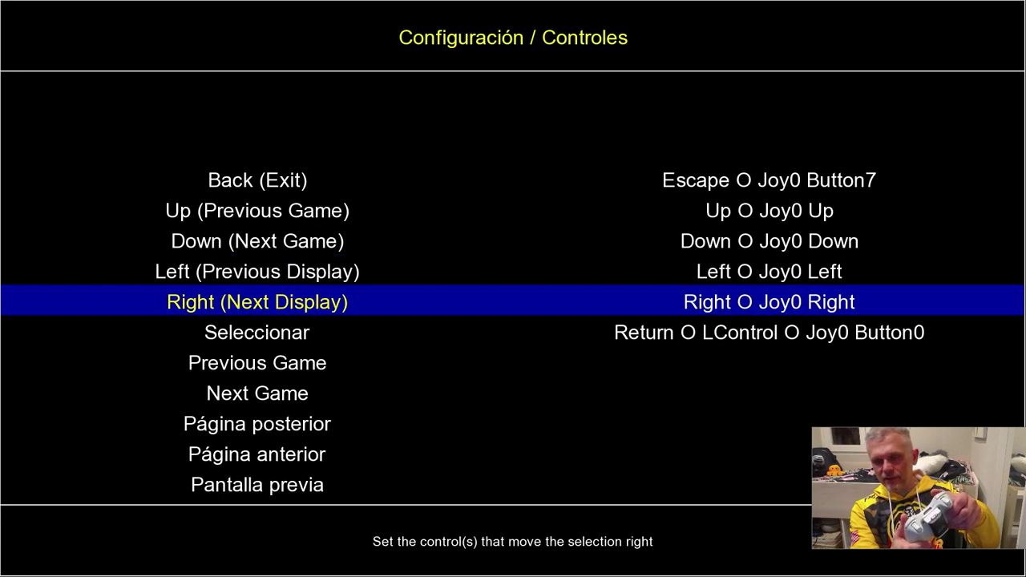
pyautogui.press('Down')
pyautogui.press('Up')
pyautogui.press('Down')
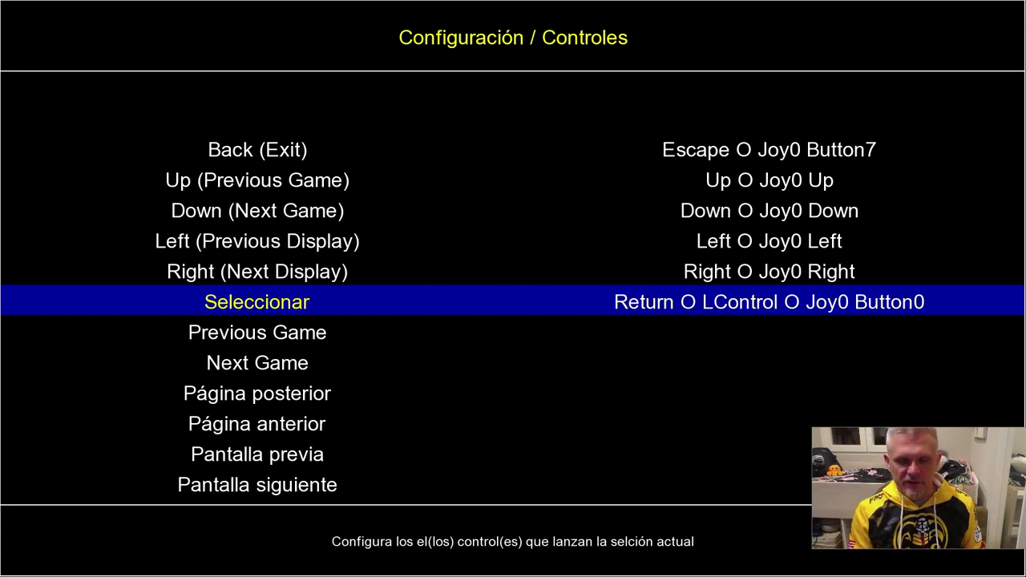
# Review the game, page, display, menu and filter actions in the controls list for existing assignments
pyautogui.press('Down')
pyautogui.press('Down')
pyautogui.press('Down')
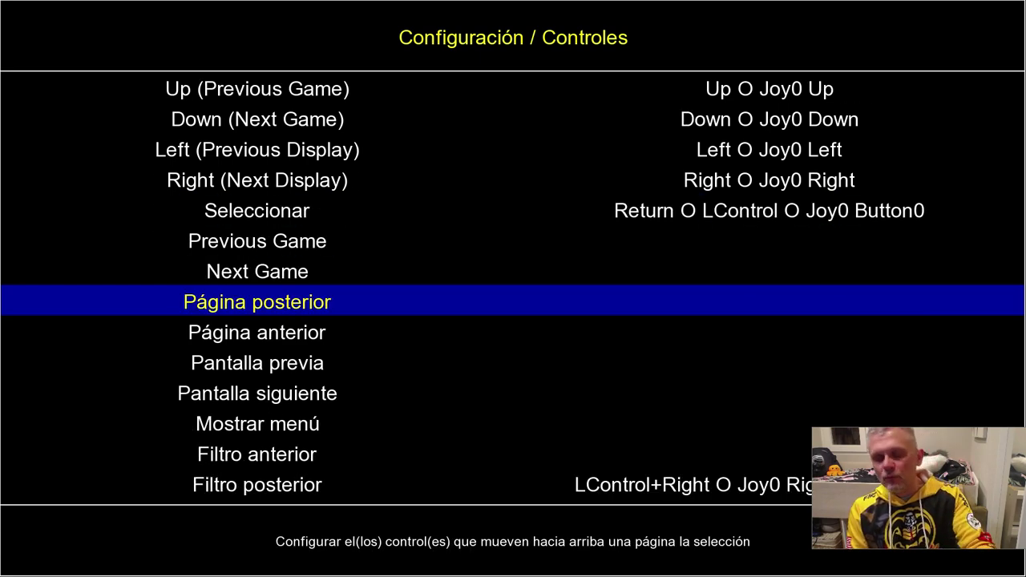
pyautogui.press('Down')
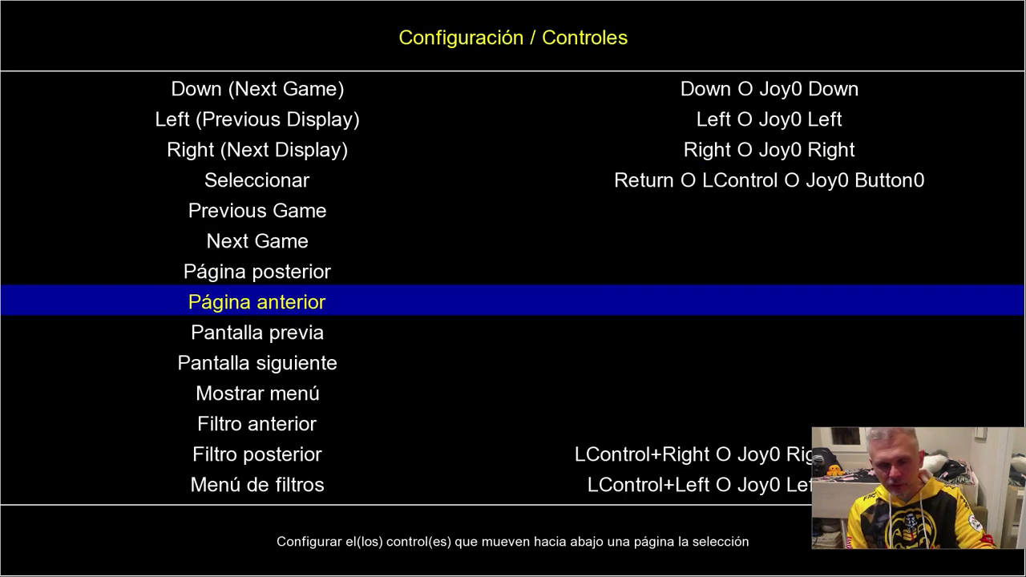
pyautogui.press('Down')
pyautogui.press('Down')
pyautogui.press('Down')
pyautogui.press('Down')
pyautogui.press('Down')
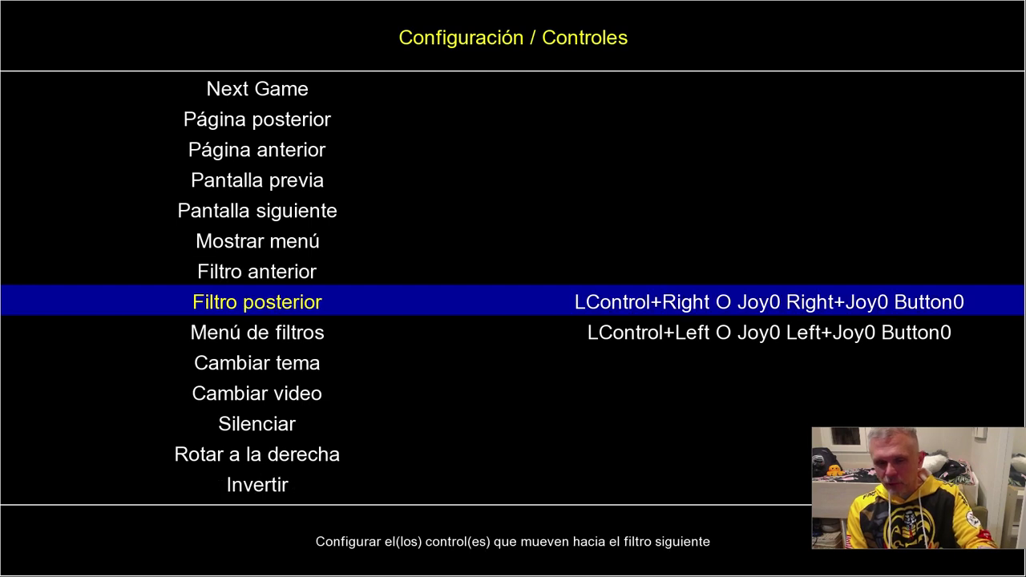
pyautogui.press('Down')
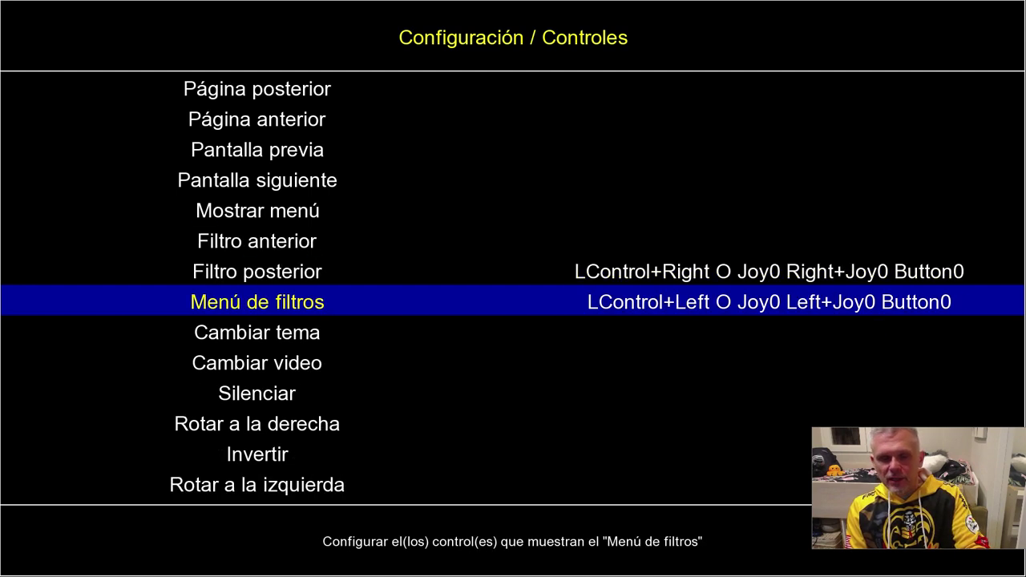
# Review the theme, video, mute, rotation, exit, screenshot and Configuración actions in the controls list for existing assignments
pyautogui.press('Down')
pyautogui.press('Down')
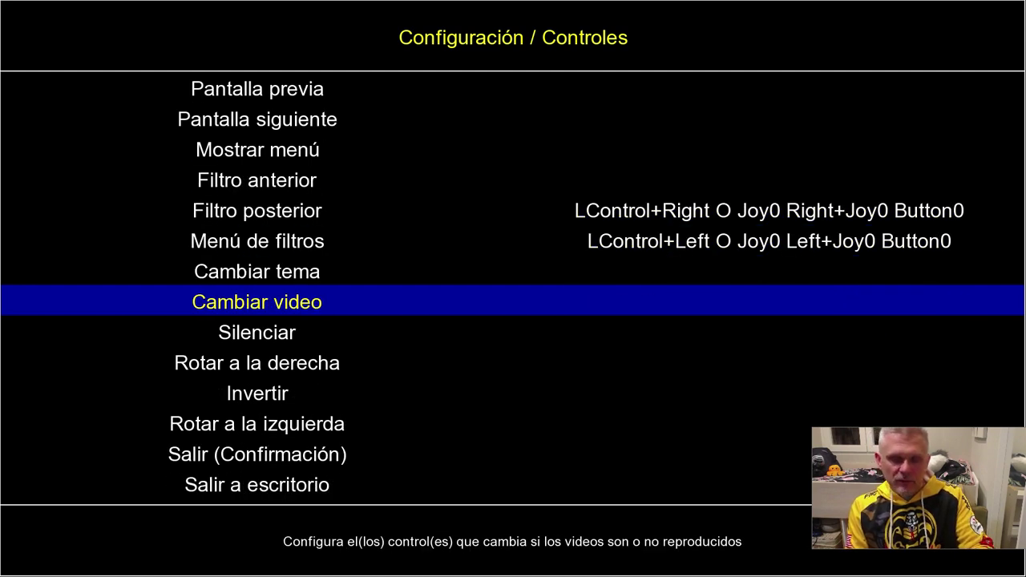
pyautogui.press('Down')
pyautogui.press('Down')
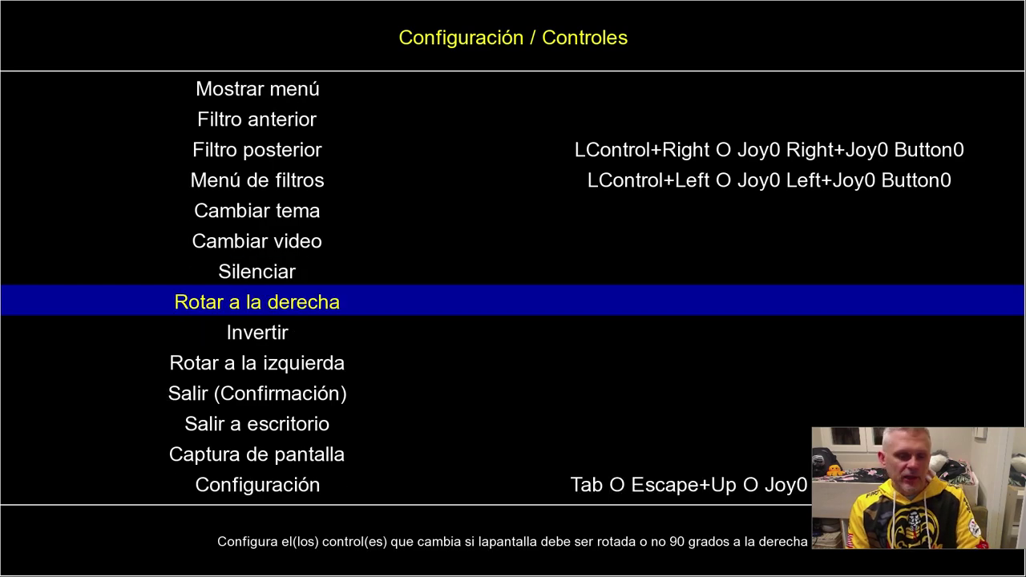
pyautogui.press('Down')
pyautogui.press('Down')
pyautogui.press('Down')
pyautogui.press('Down')
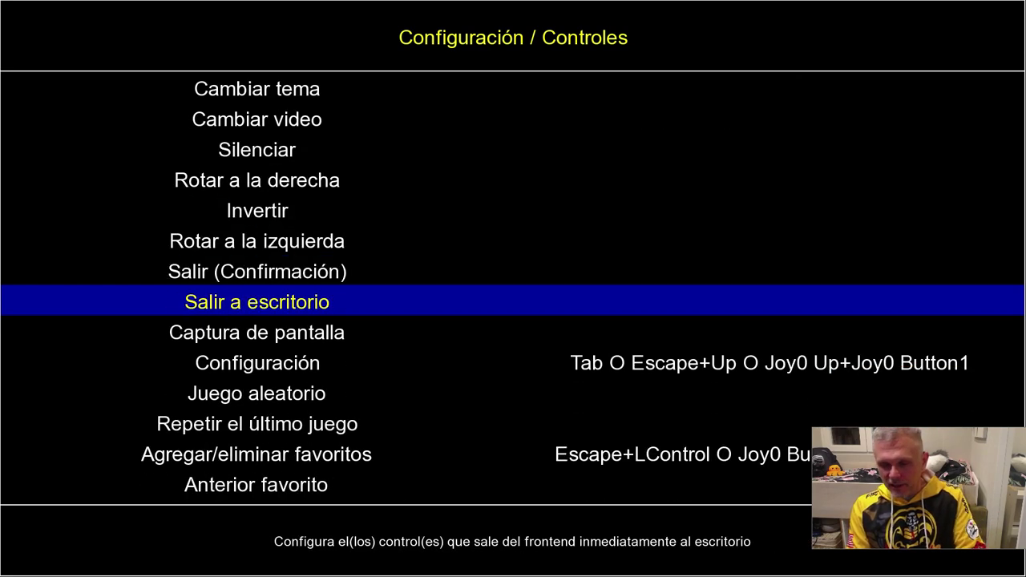
pyautogui.press('Down')
pyautogui.press('Down')
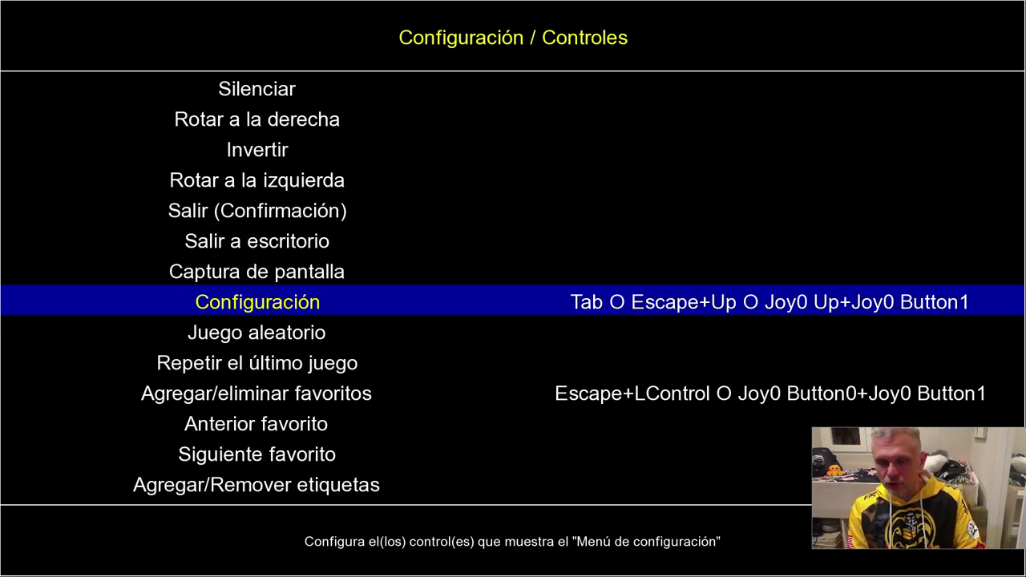
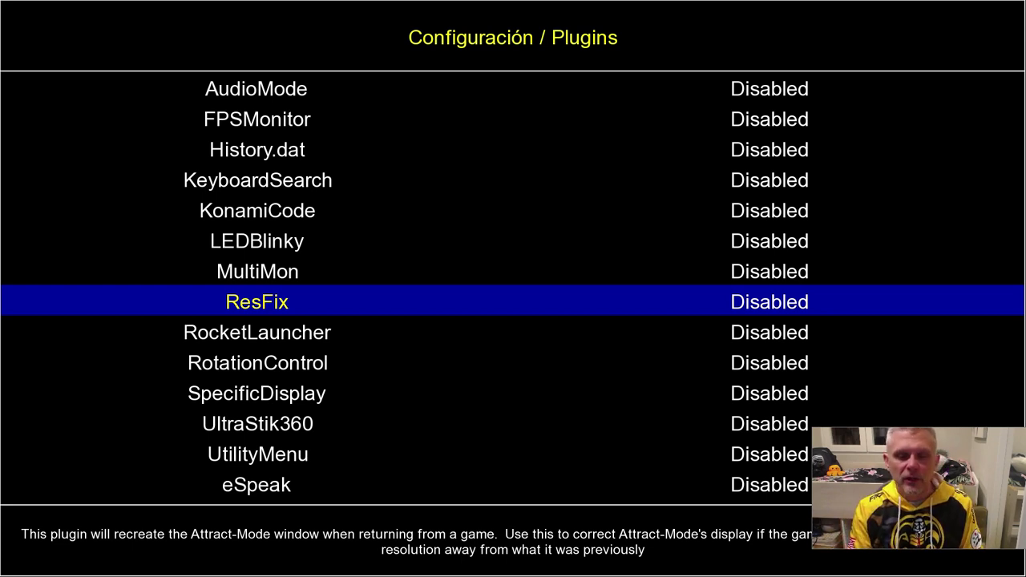
# Review the remaining plug-ins from RocketLauncher to eSpeak, and return to the main configuration menu
pyautogui.press('Down')
pyautogui.press('Down')
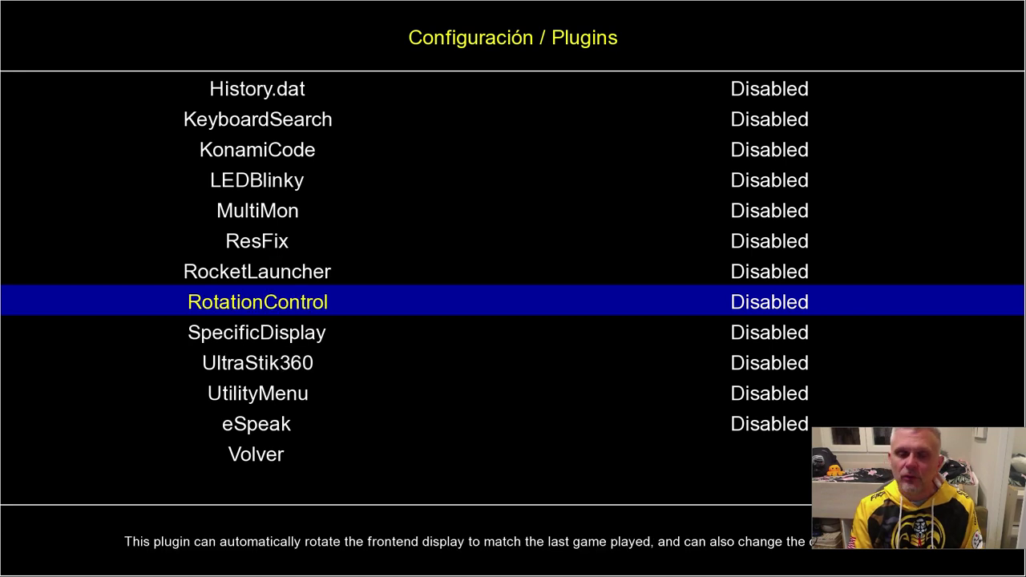
pyautogui.press('Down')
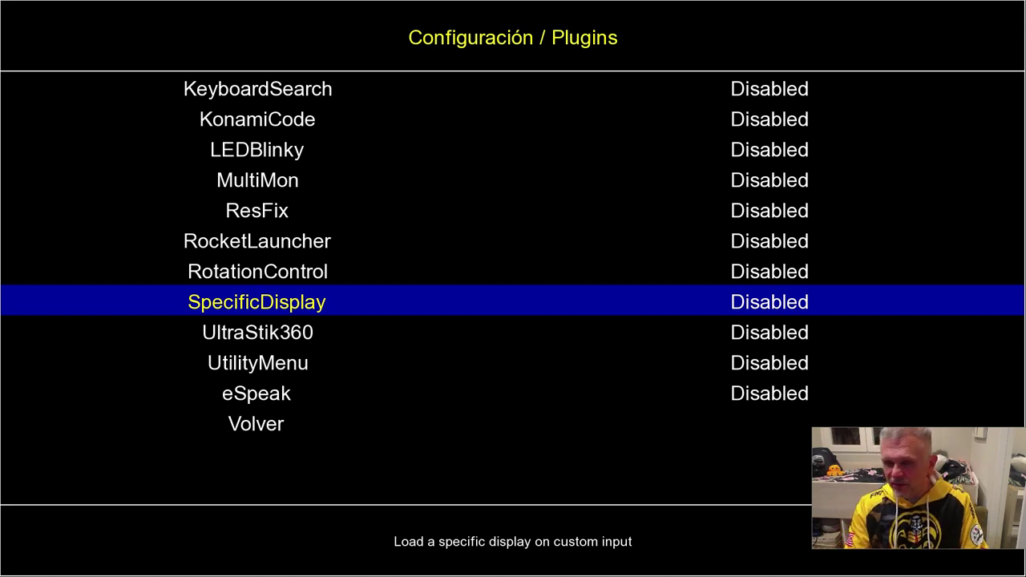
pyautogui.press('Down')
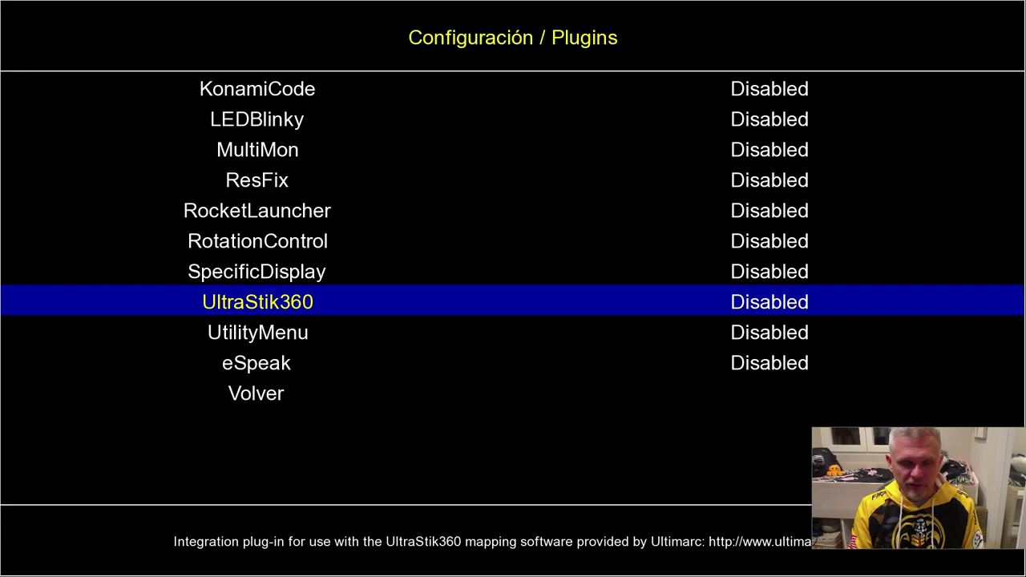
pyautogui.press('Down')
pyautogui.press('Down')
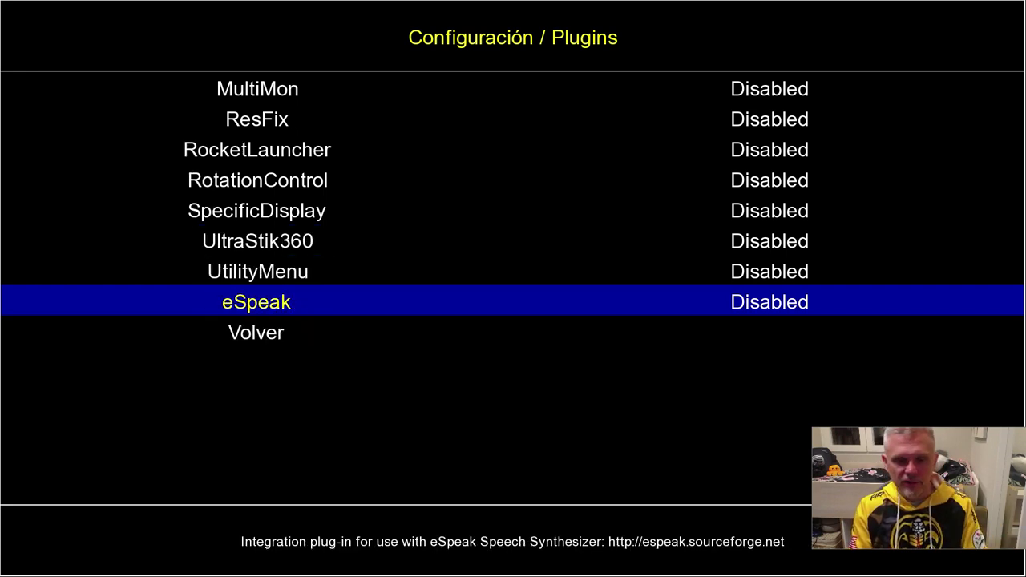
pyautogui.press('Down')
pyautogui.press('Return')
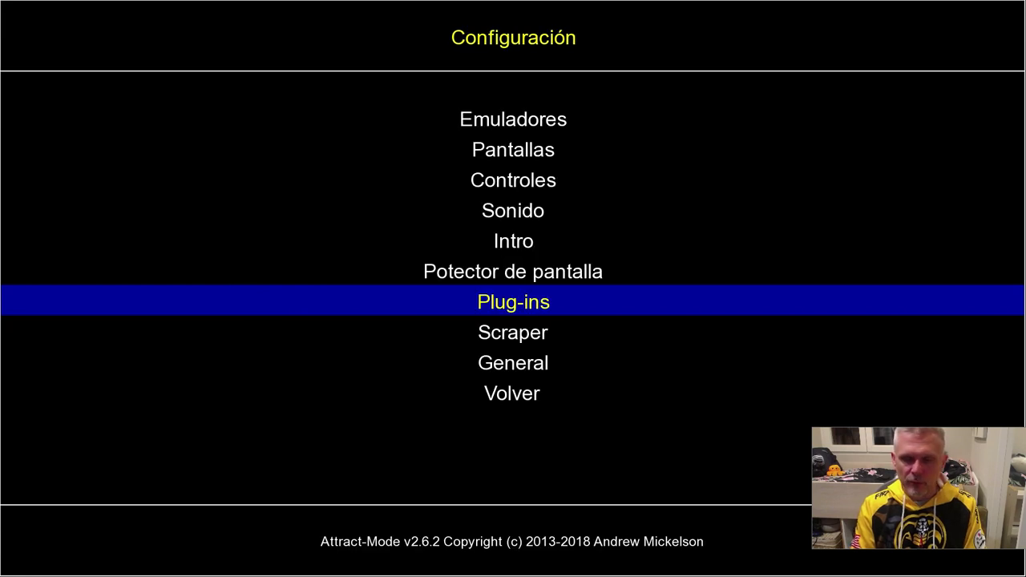
# Open the General settings and go to the Idioma entry at the start of the list
pyautogui.press('Down')
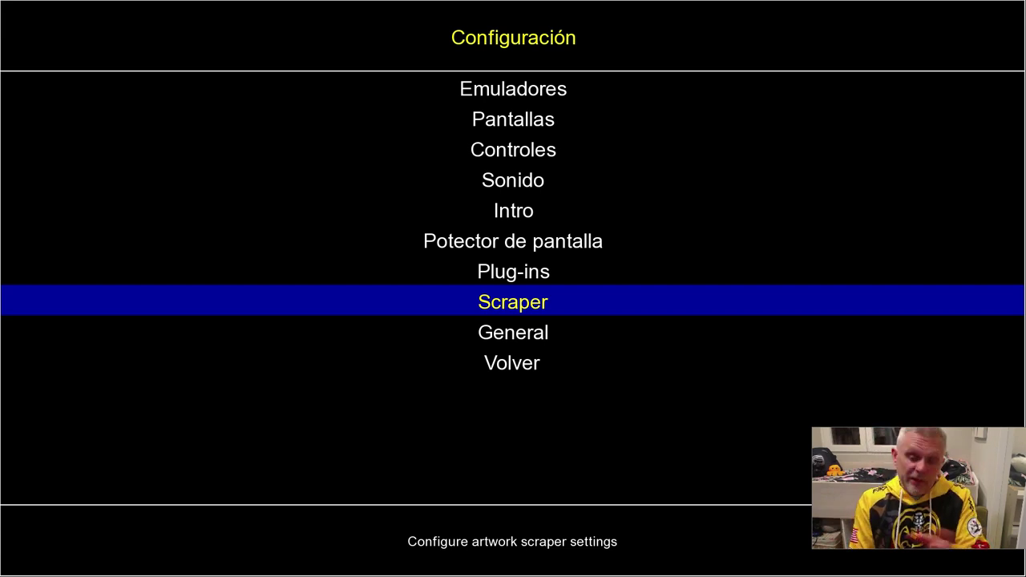
pyautogui.press('Down')
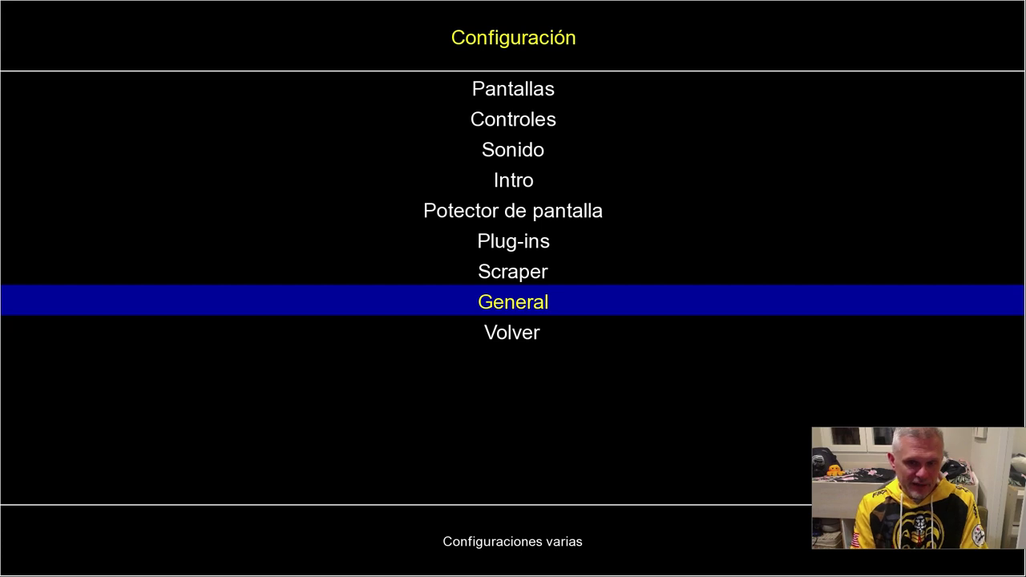
pyautogui.press('Return')
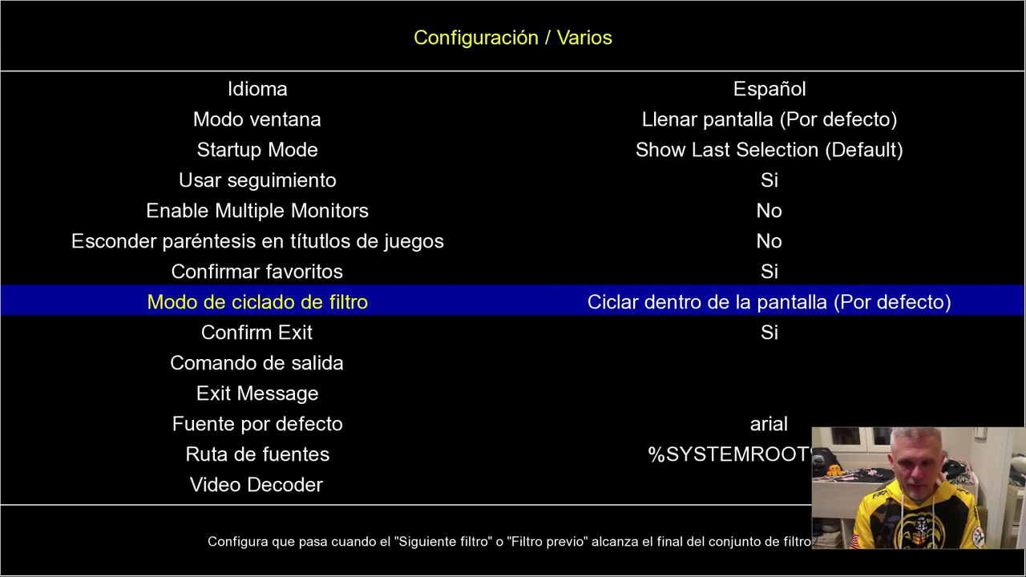
pyautogui.press('Up')
pyautogui.press('Up')
pyautogui.press('Up')
pyautogui.press('Up')
pyautogui.press('Up')
pyautogui.press('Up')
pyautogui.press('Up')
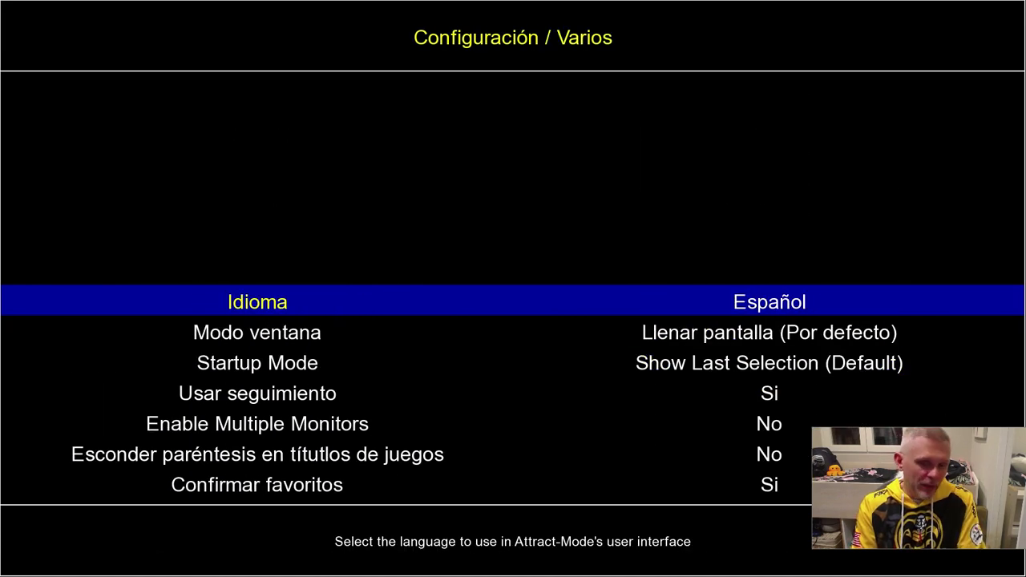
# Look through the available window modes and set Modo ventana to Modo pantalla completa
pyautogui.press('Down')
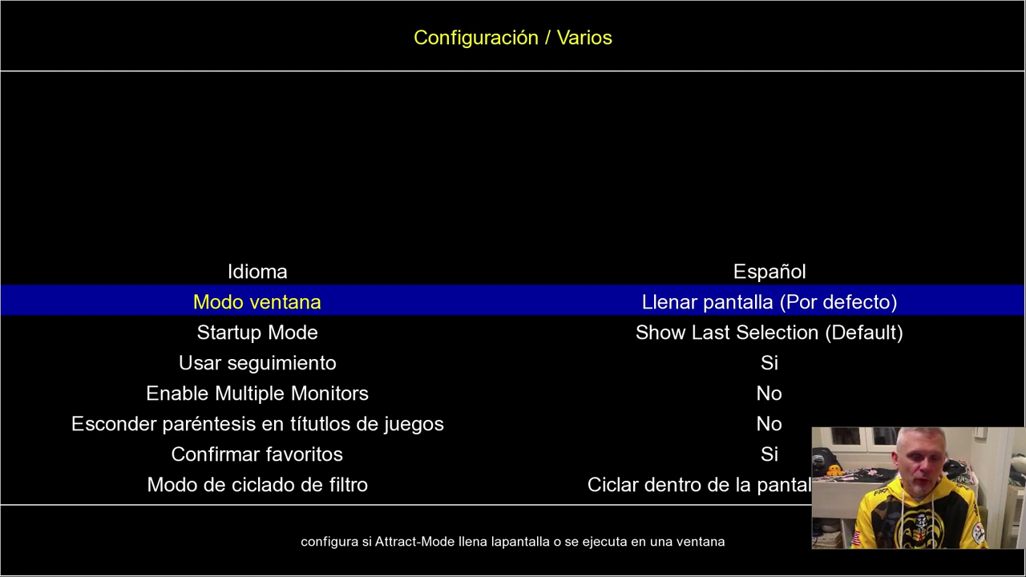
pyautogui.press('Return')
pyautogui.press('Down')
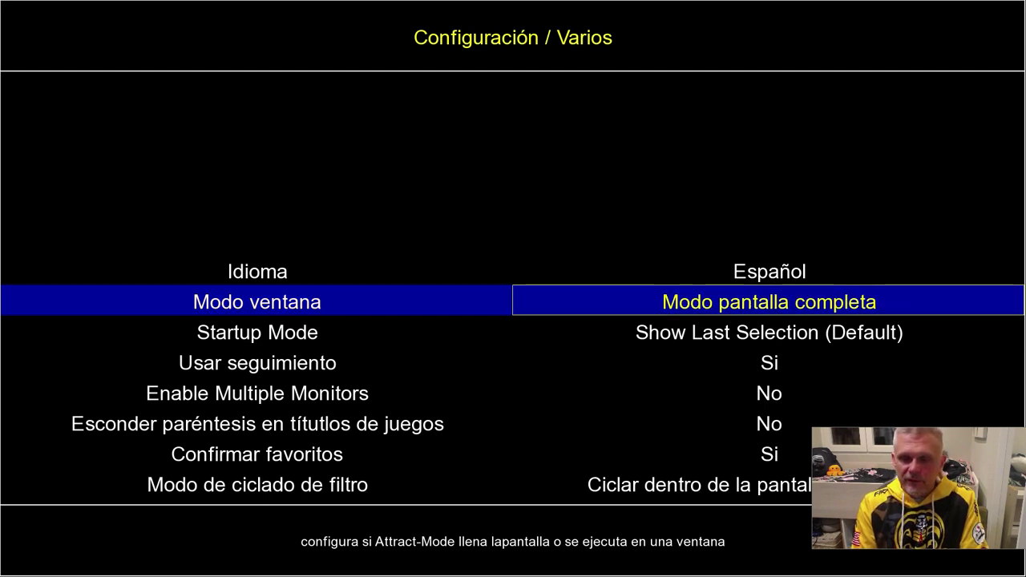
pyautogui.press('Down')
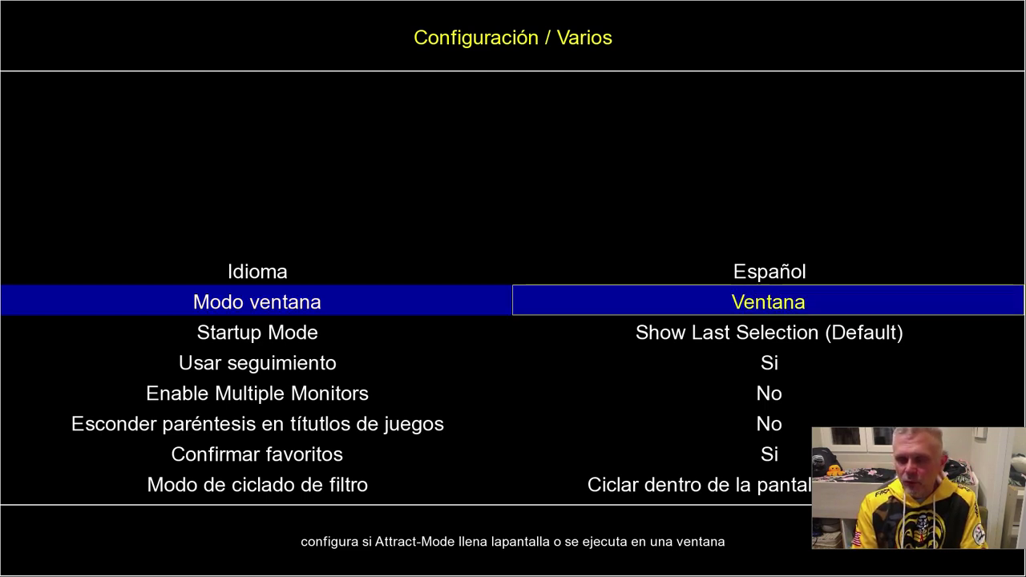
pyautogui.press('Down')
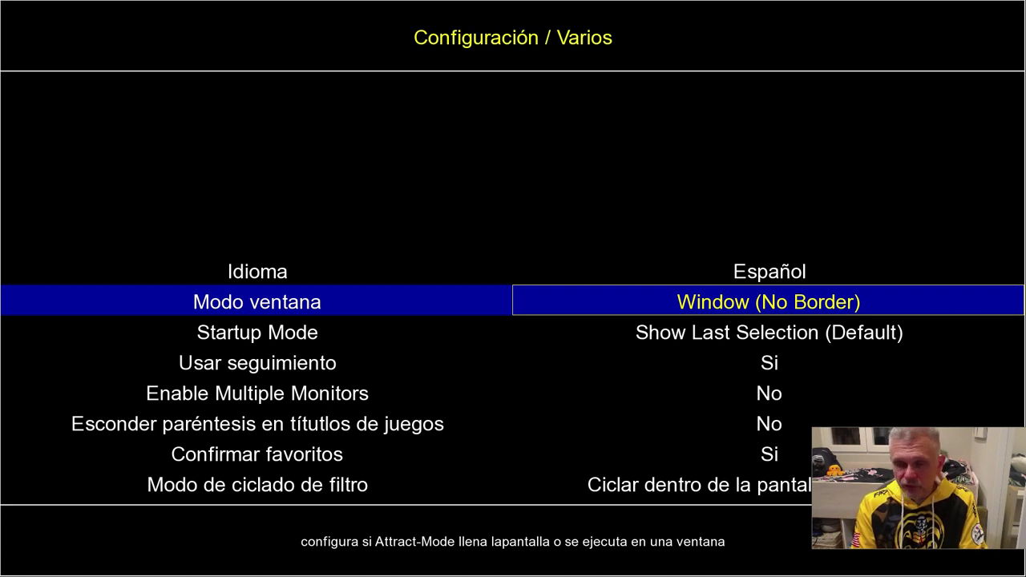
pyautogui.press('Down')
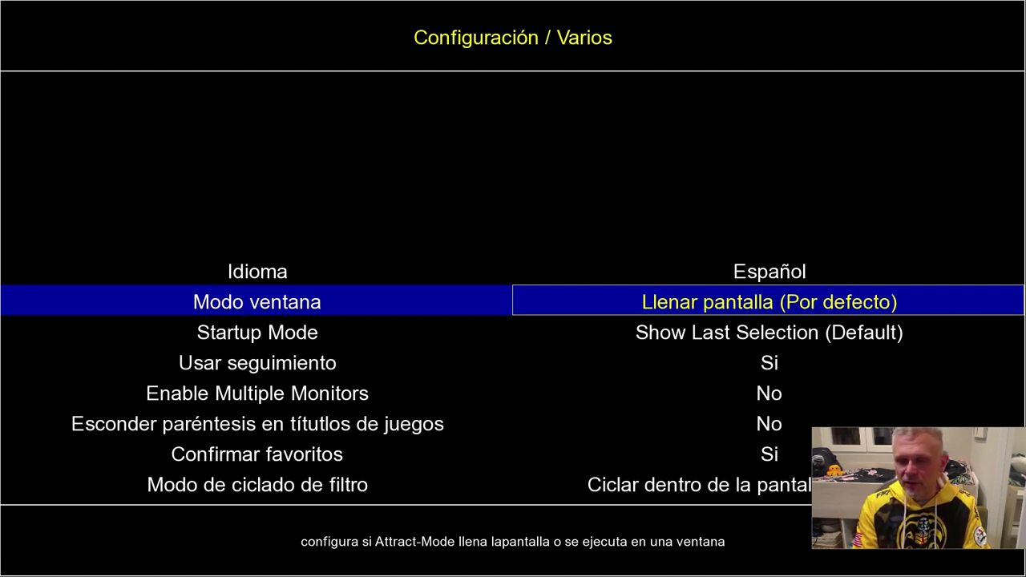
pyautogui.press('Down')
pyautogui.press('Return')
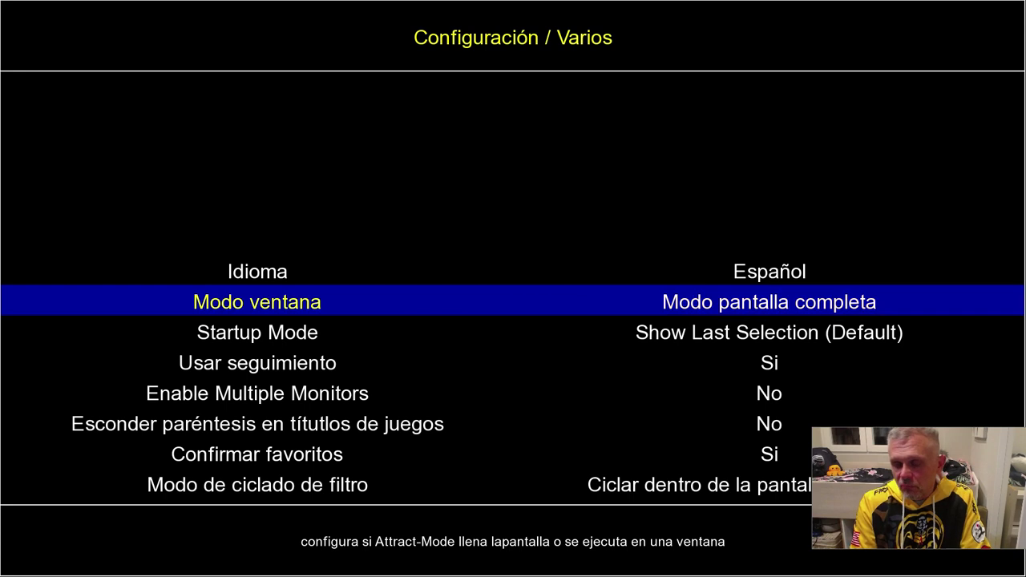
# Set Modo ventana back to Llenar pantalla (Por defecto)
pyautogui.press('Return')
pyautogui.press('Up')
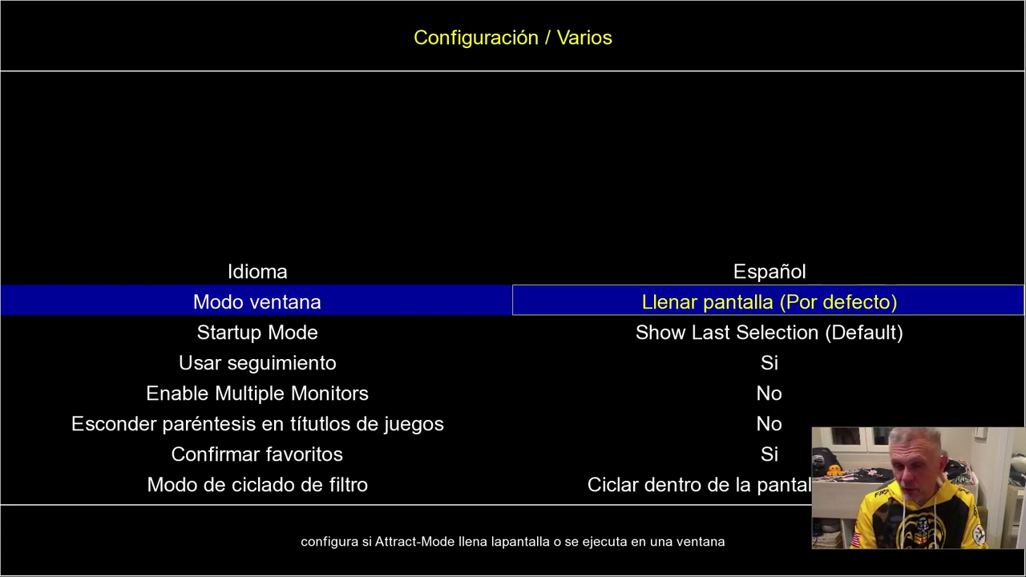
pyautogui.press('Return')
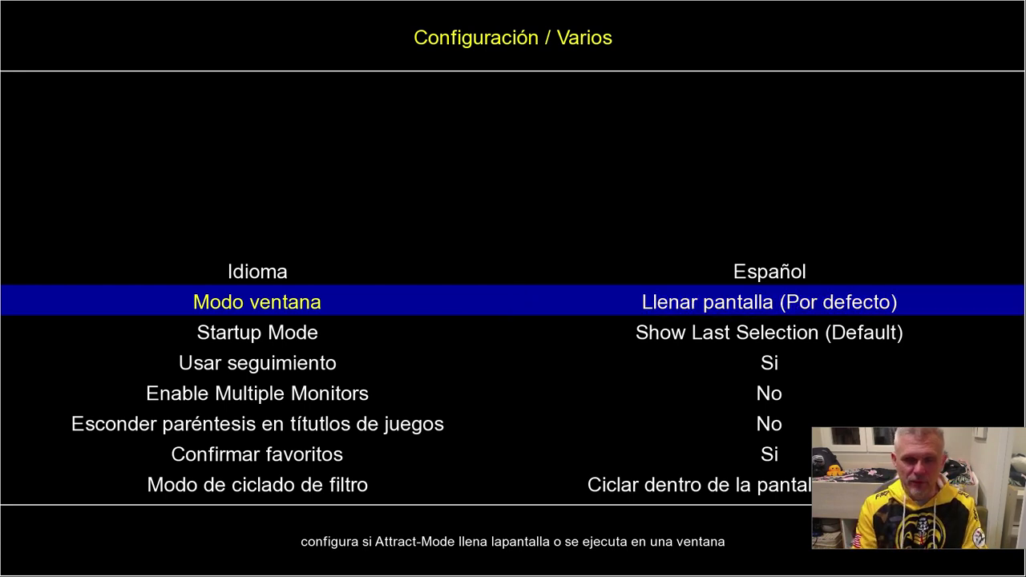
# Compare the Startup Mode options and keep Show Last Selection (Default) as the choice
pyautogui.press('Down')
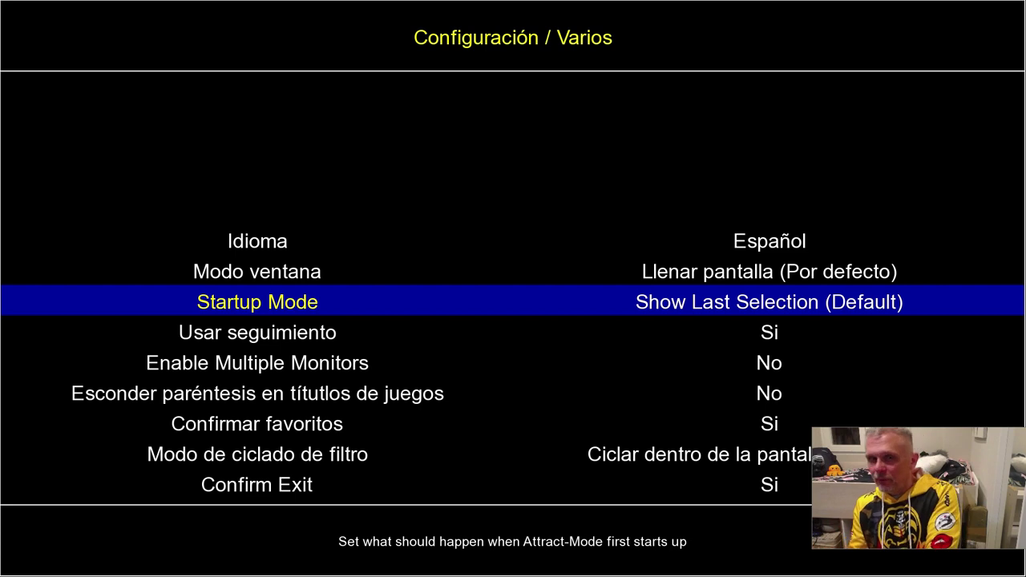
pyautogui.press('Return')
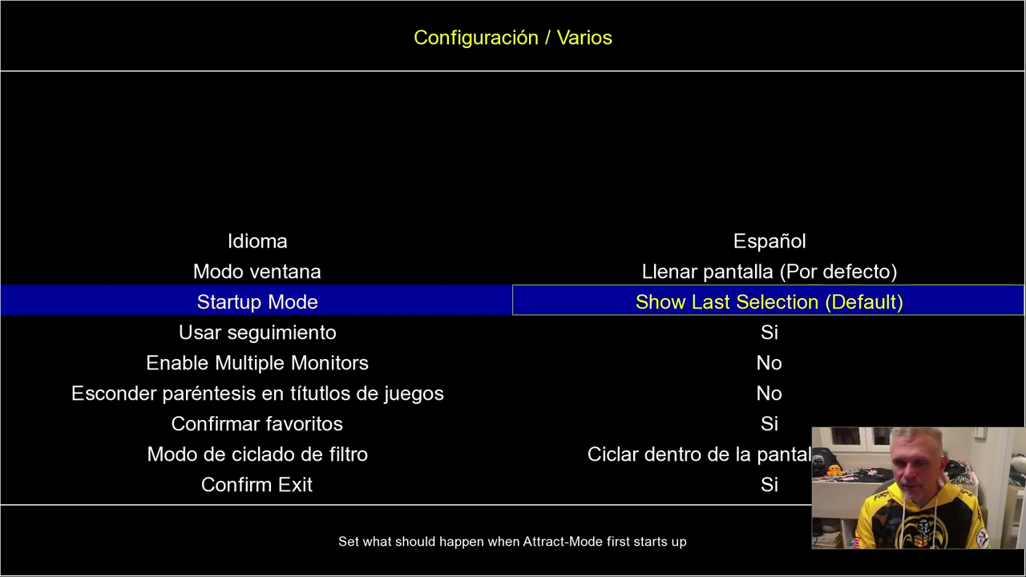
pyautogui.press('Down')
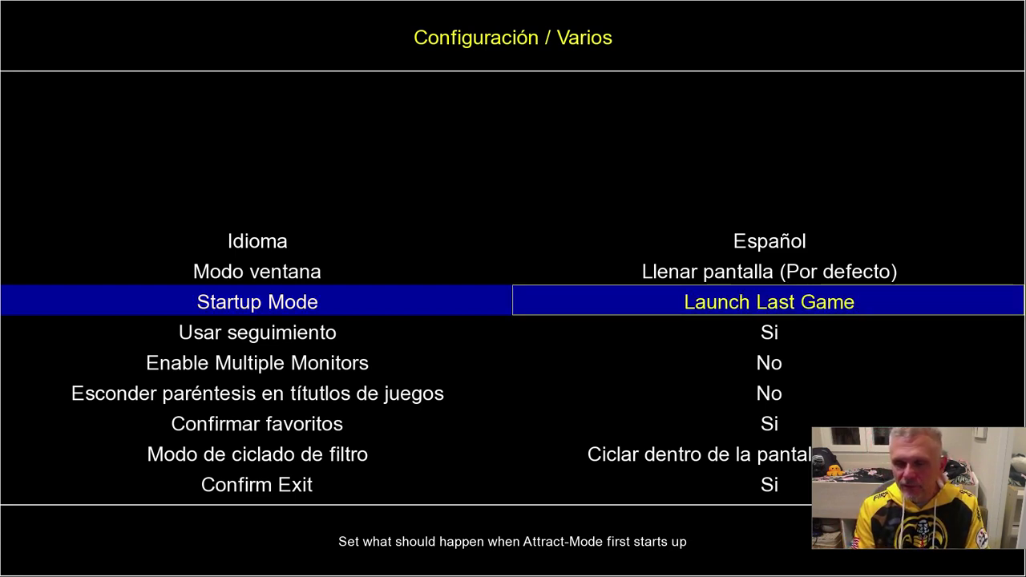
pyautogui.press('Up')
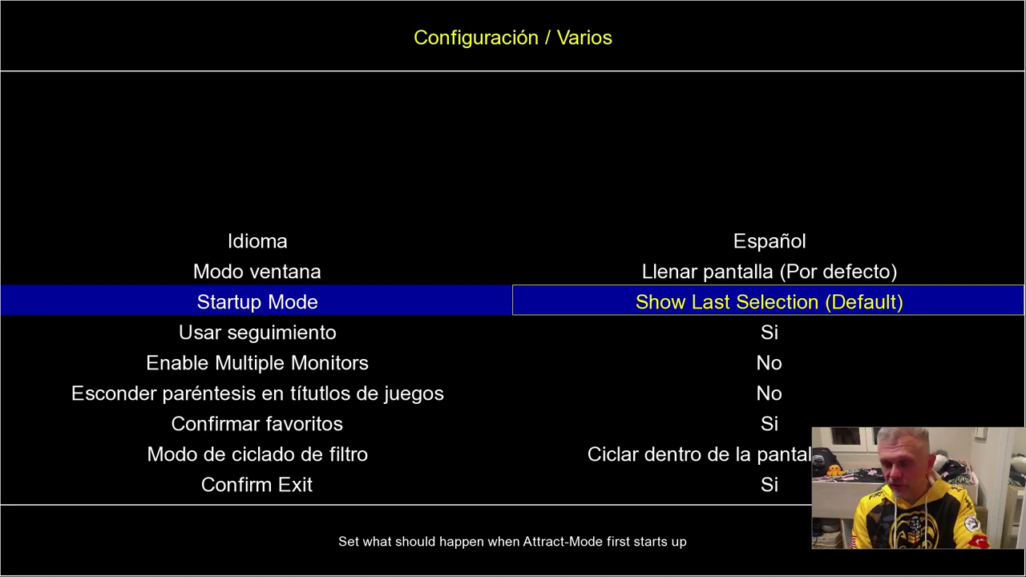
pyautogui.press('Down')
pyautogui.press('Down')
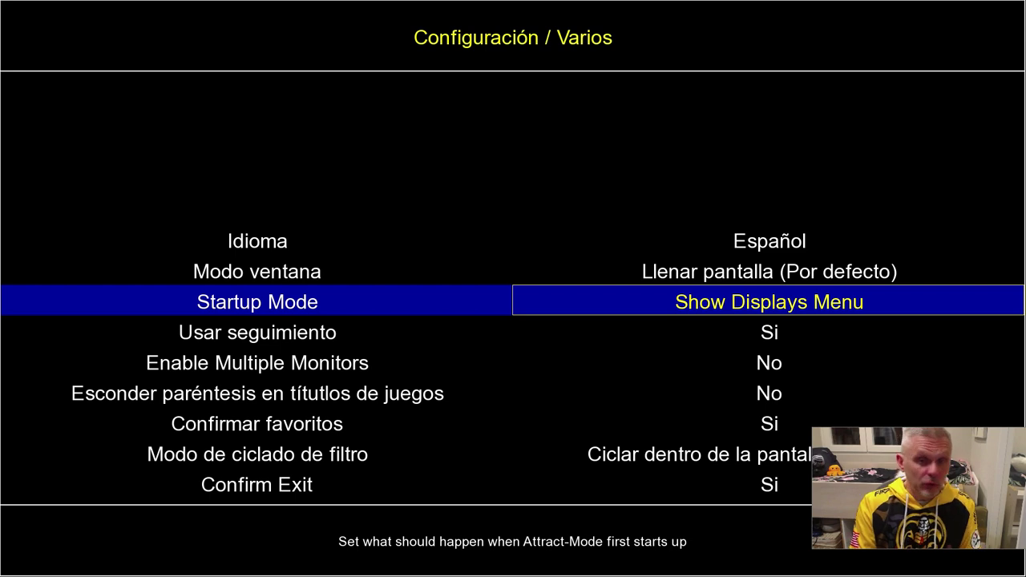
pyautogui.press('Right')
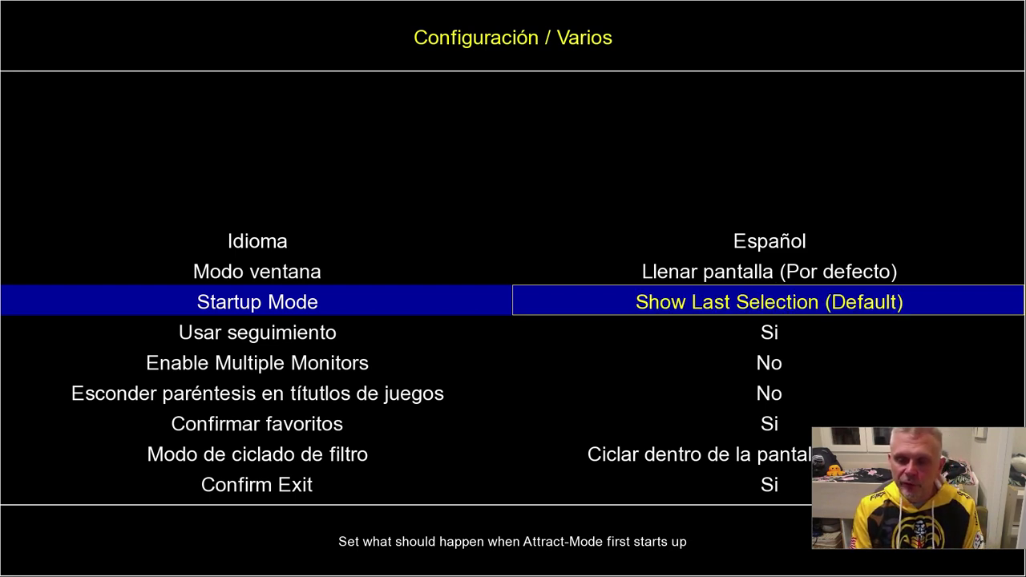
pyautogui.press('Left')
pyautogui.press('Left')
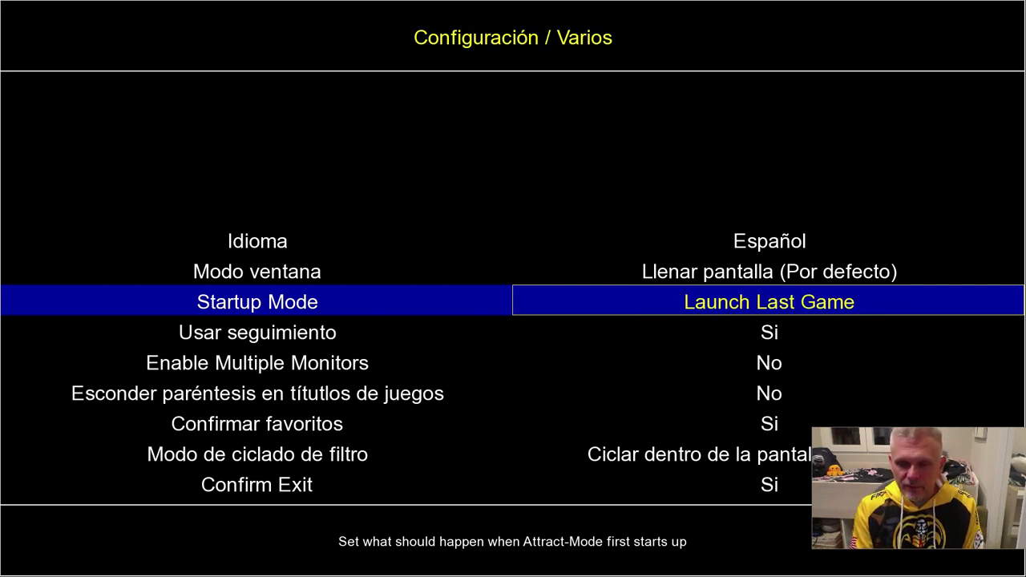
pyautogui.press('Left')
pyautogui.press('Right')
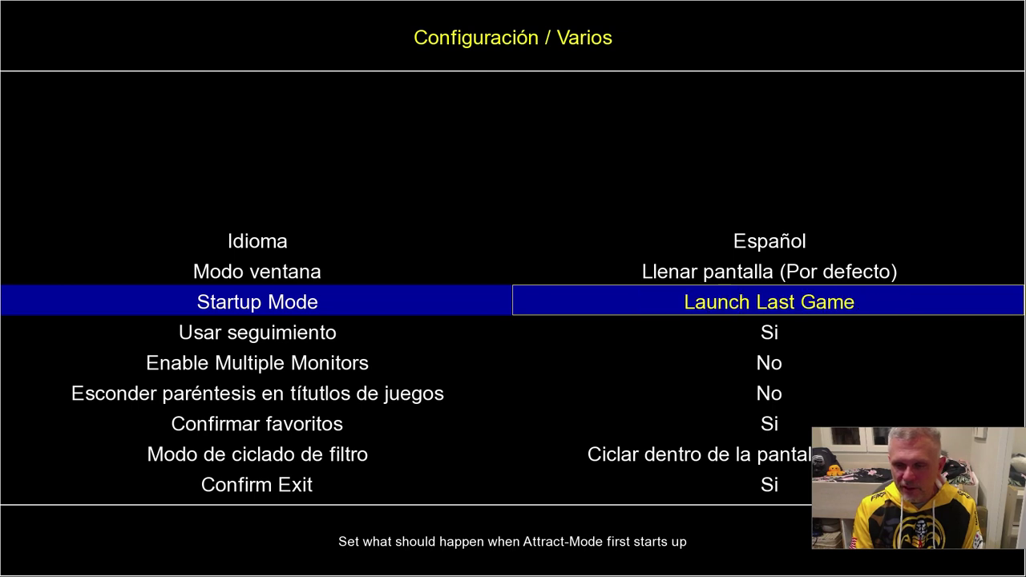
pyautogui.press('Left')
pyautogui.press('Return')
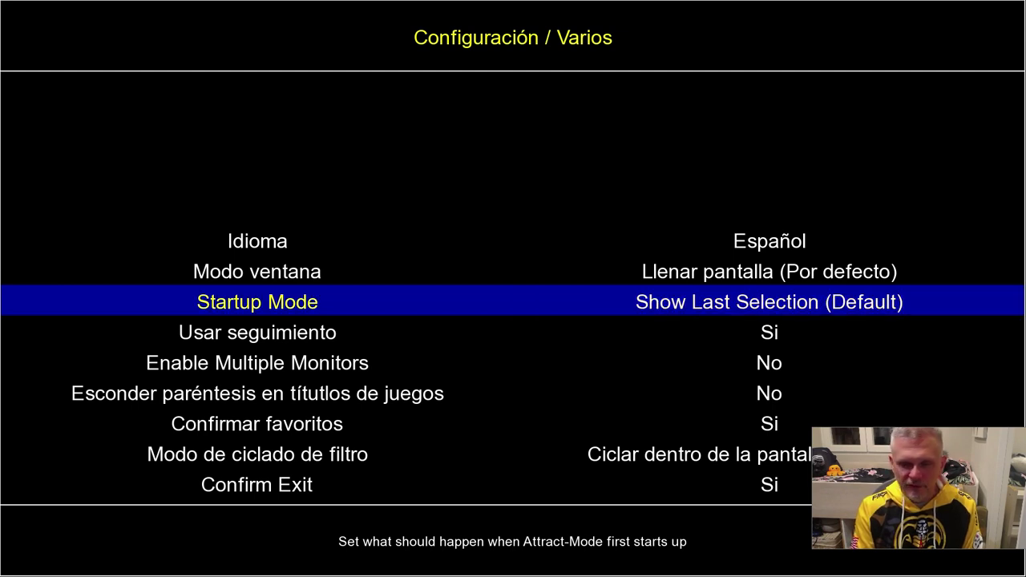
# Review the General settings entries from Usar seguimiento through Confirm Exit
pyautogui.press('Down')
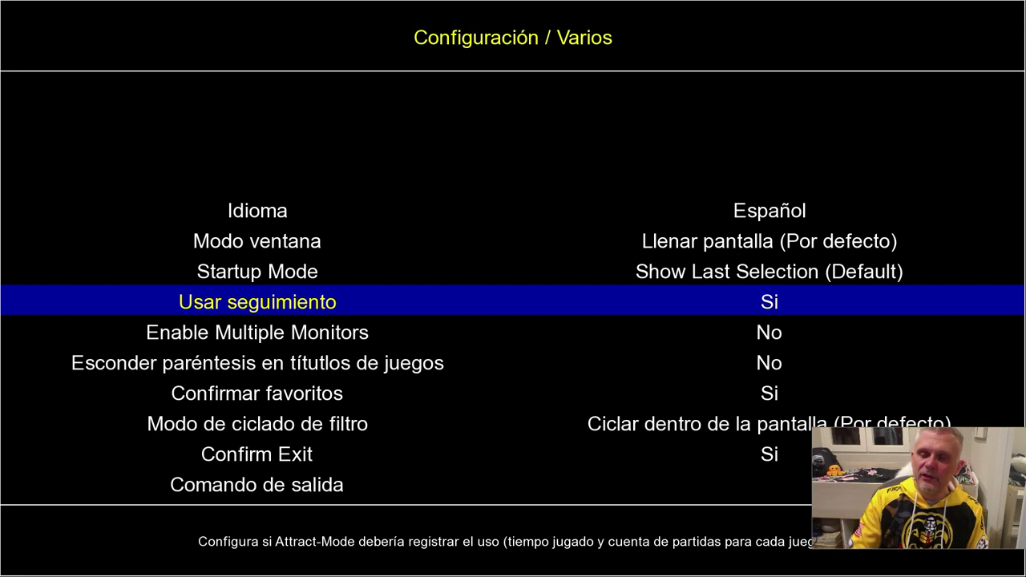
pyautogui.press('Down')
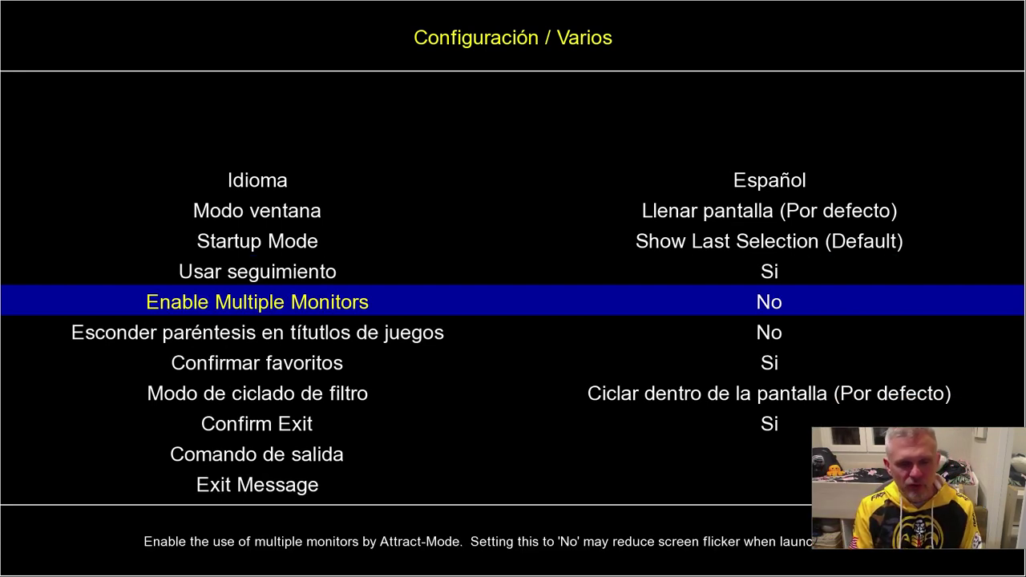
pyautogui.press('Down')
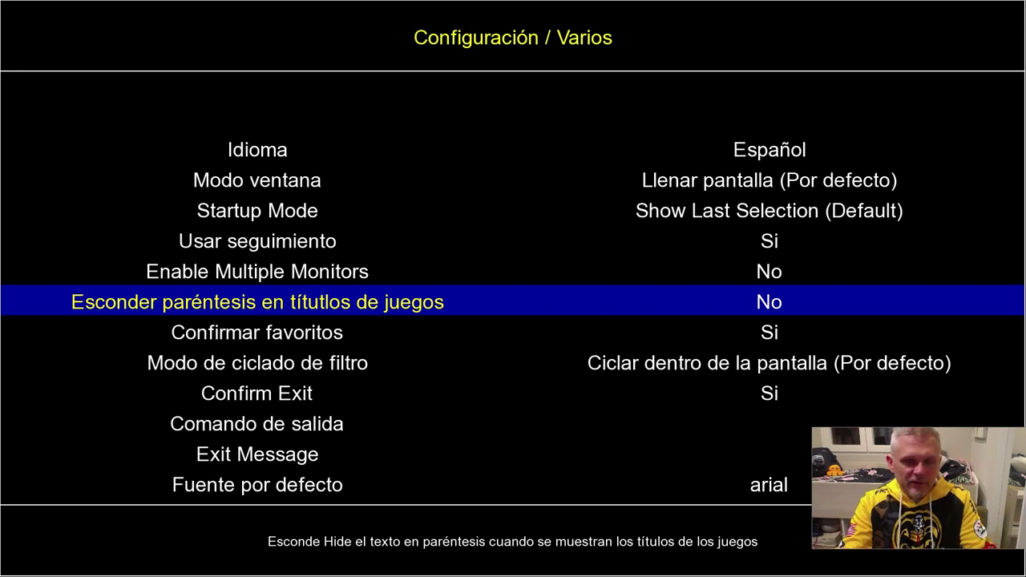
pyautogui.press('Down')
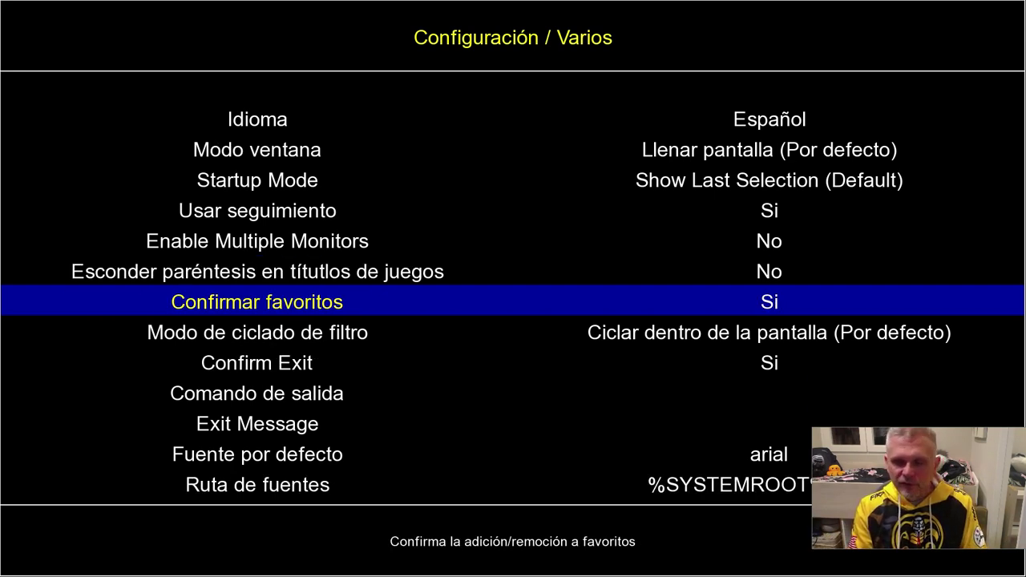
pyautogui.press('Down')
pyautogui.press('Down')
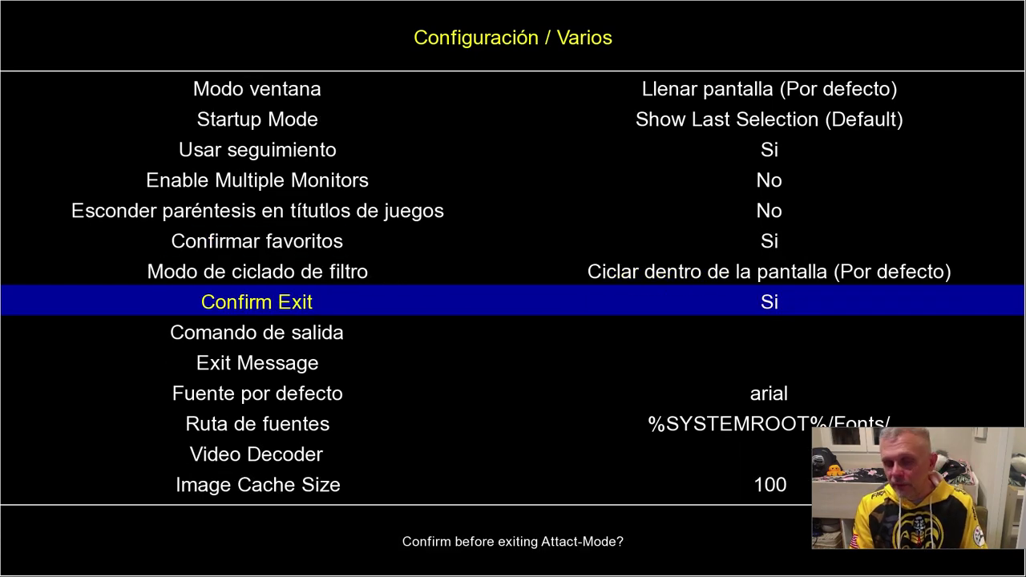
# Check the exit confirmation by leaving the configuration, answer No, and return to the General settings
pyautogui.press('Escape')
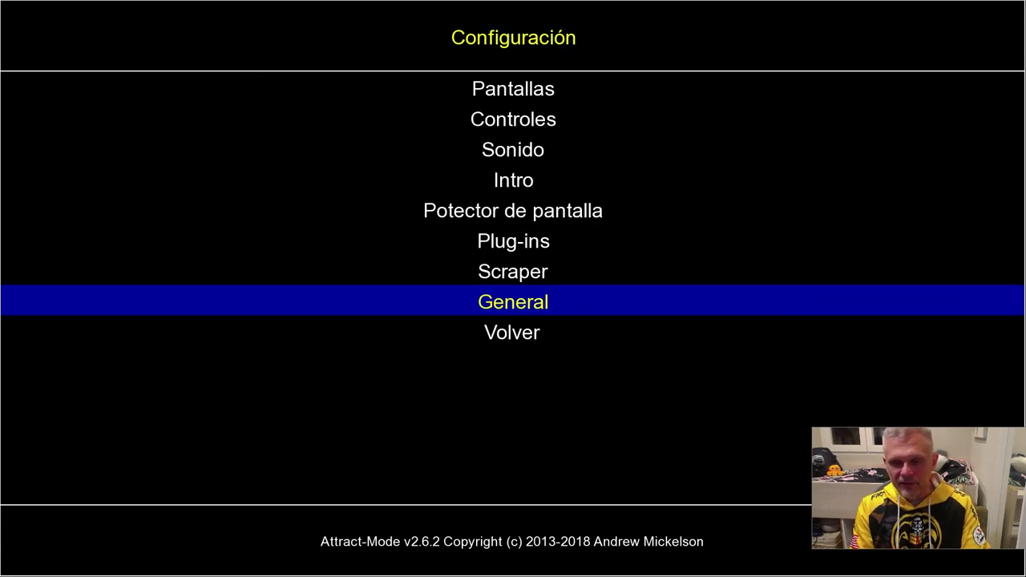
pyautogui.press('Escape')
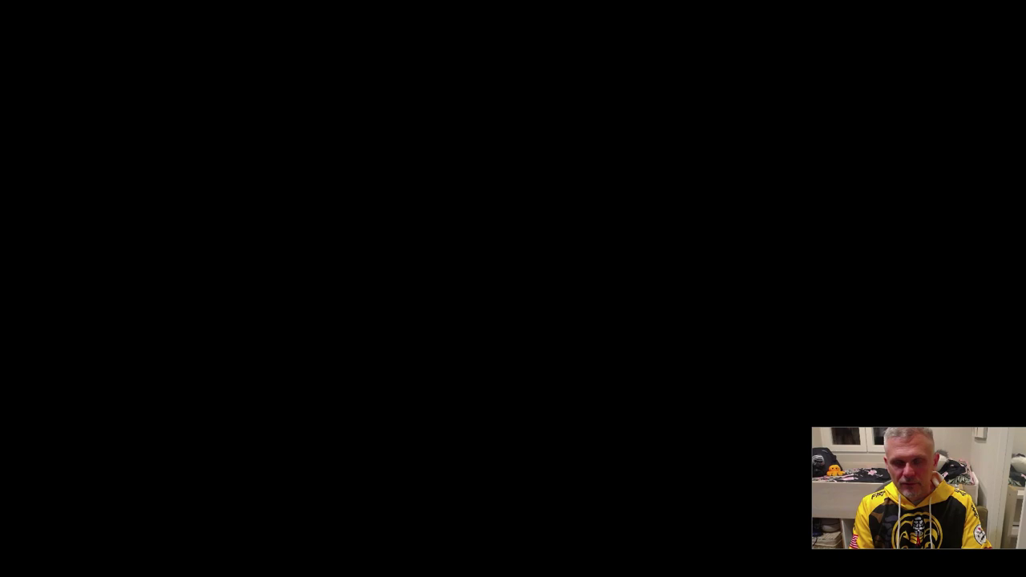
pyautogui.press('Escape')
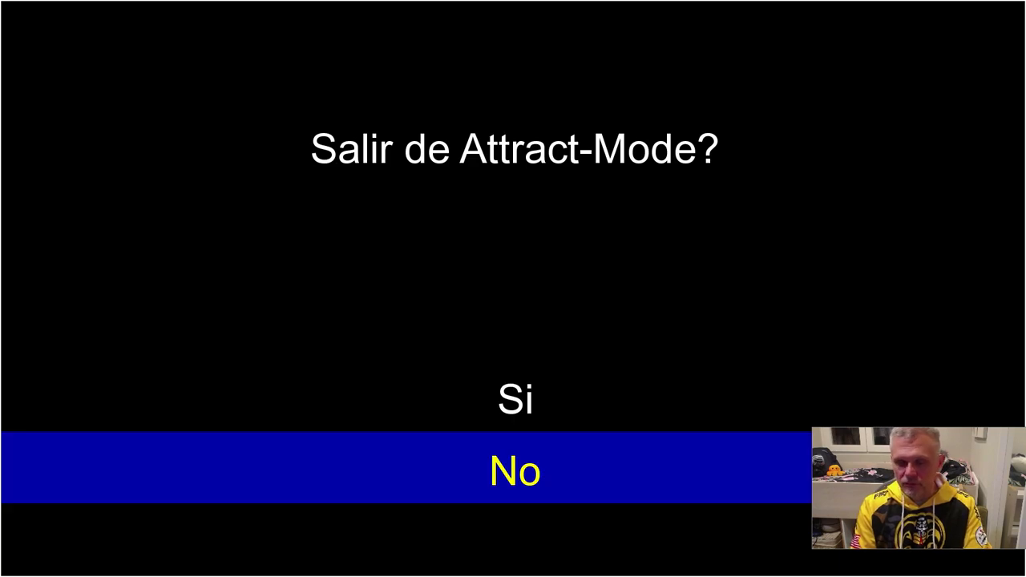
pyautogui.press('Return')
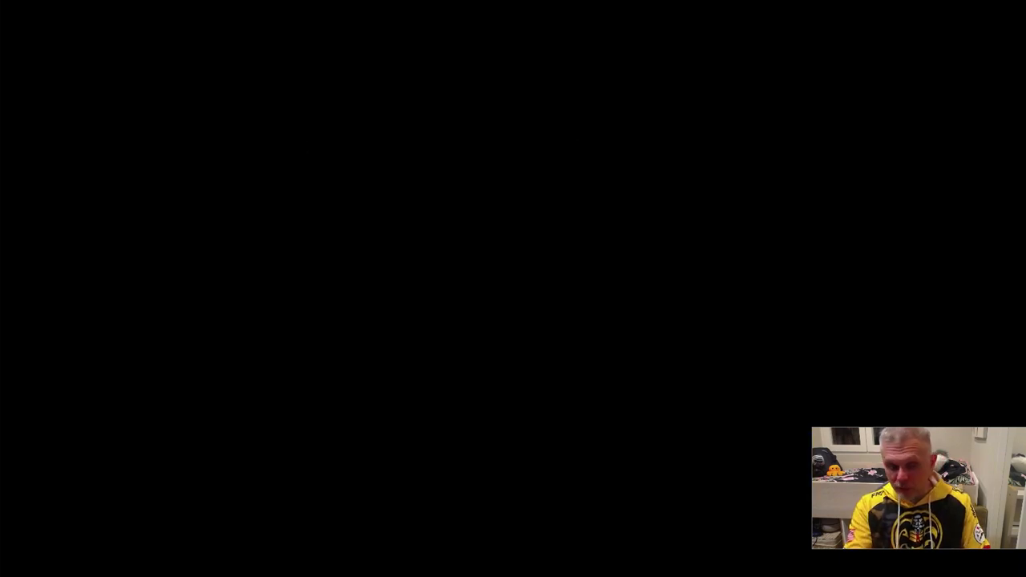
pyautogui.press('Tab')
pyautogui.press('Down')
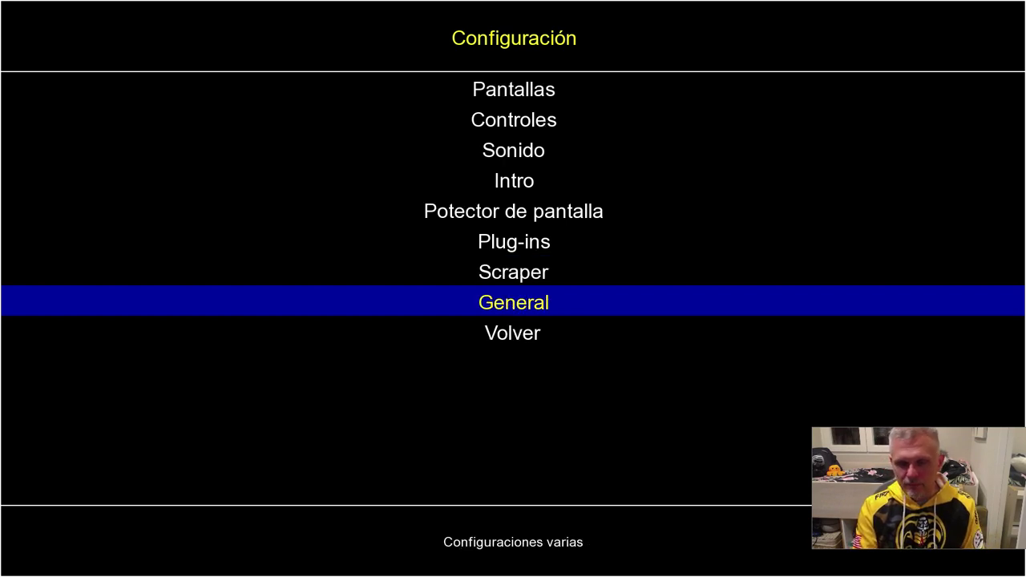
pyautogui.press('Return')
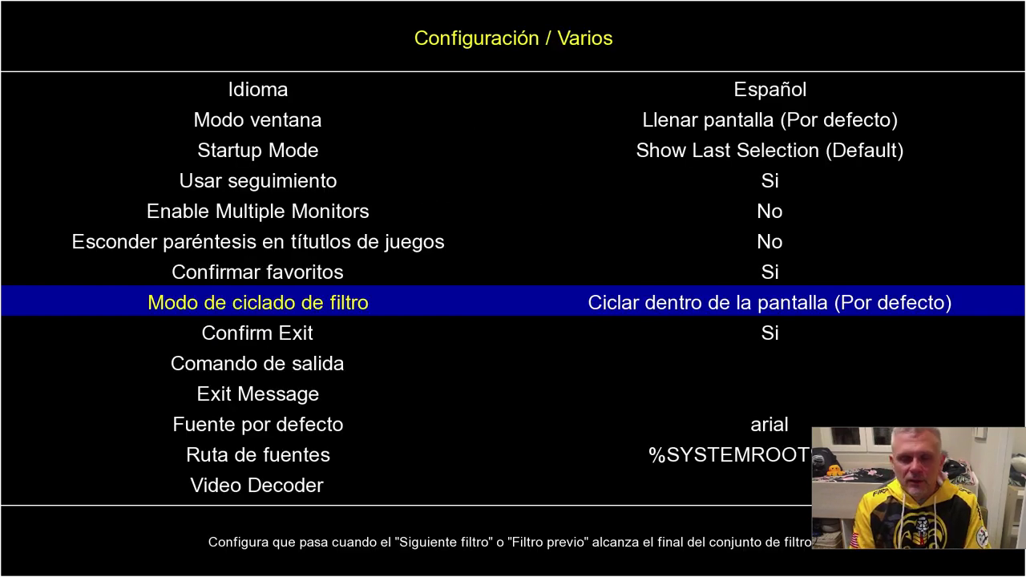
# Enter "shutdown -i 0" as the Comando de salida
pyautogui.press('Down')
pyautogui.press('Down')
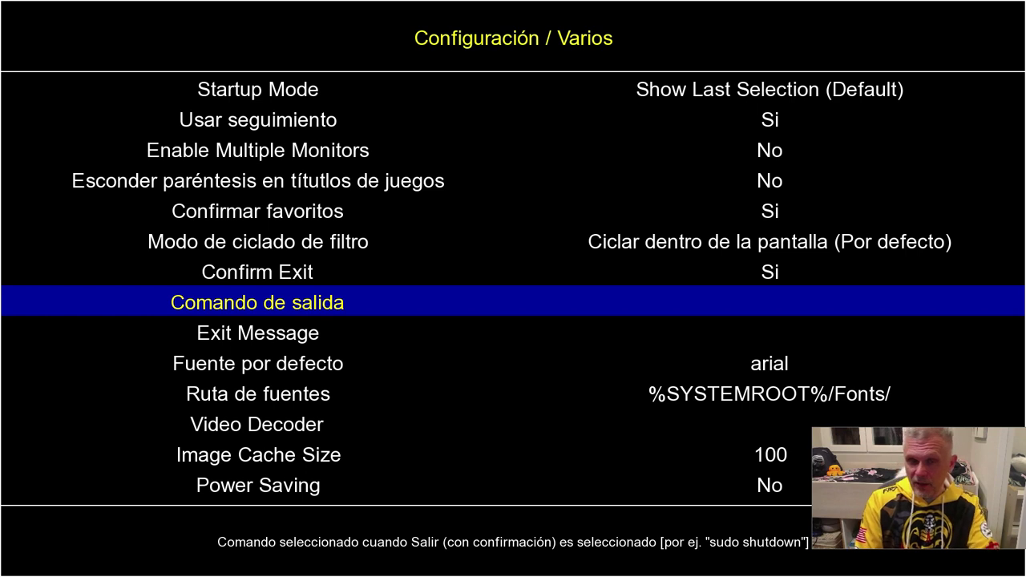
pyautogui.press('Return')
pyautogui.write('s')
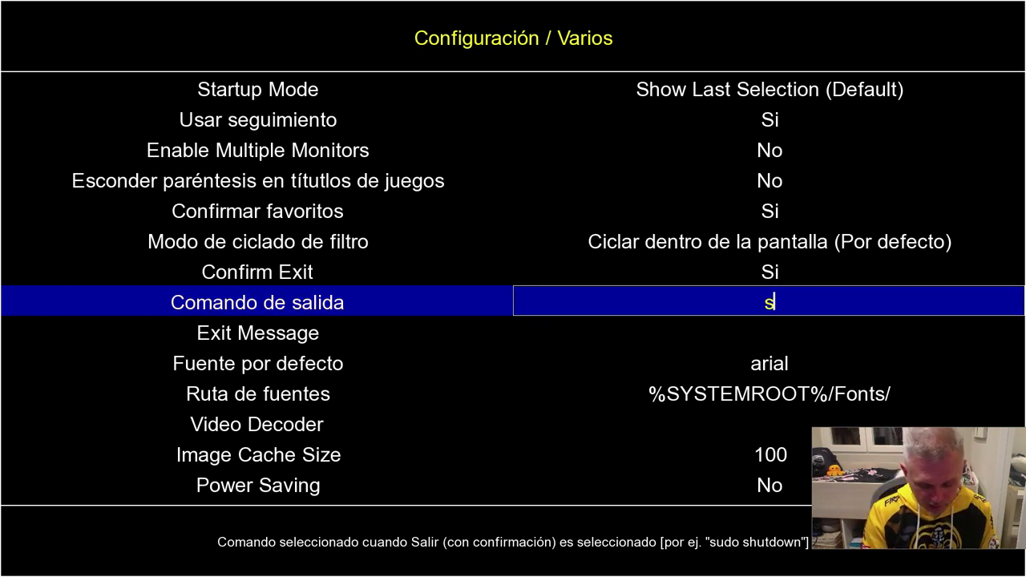
pyautogui.write('hutdow')
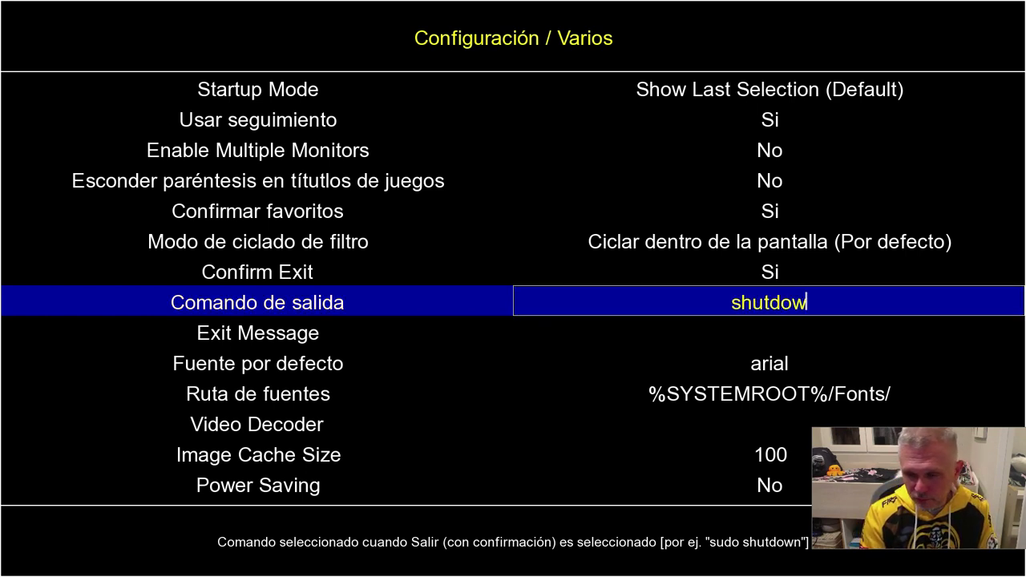
pyautogui.write('n ')
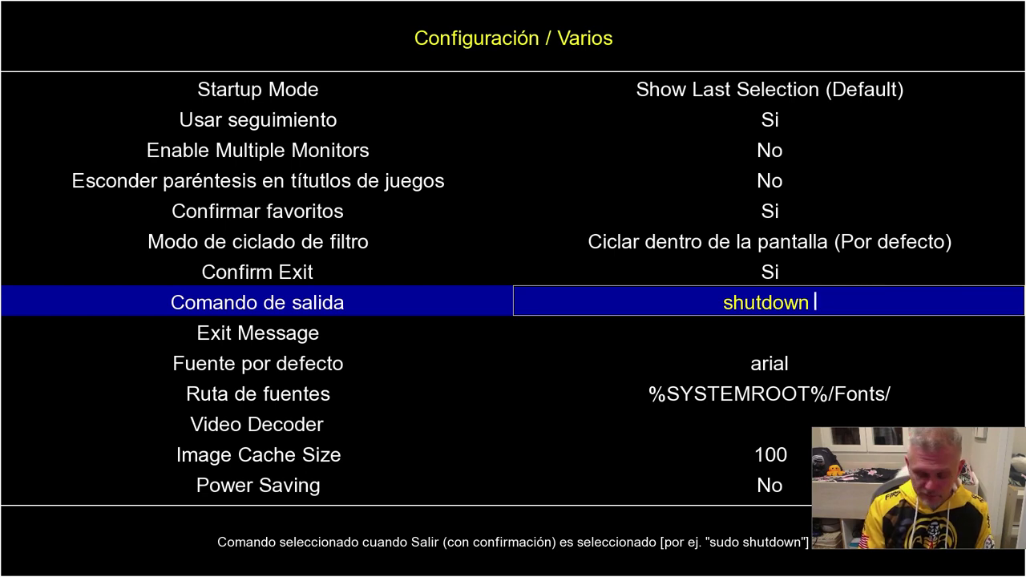
pyautogui.write('-i')
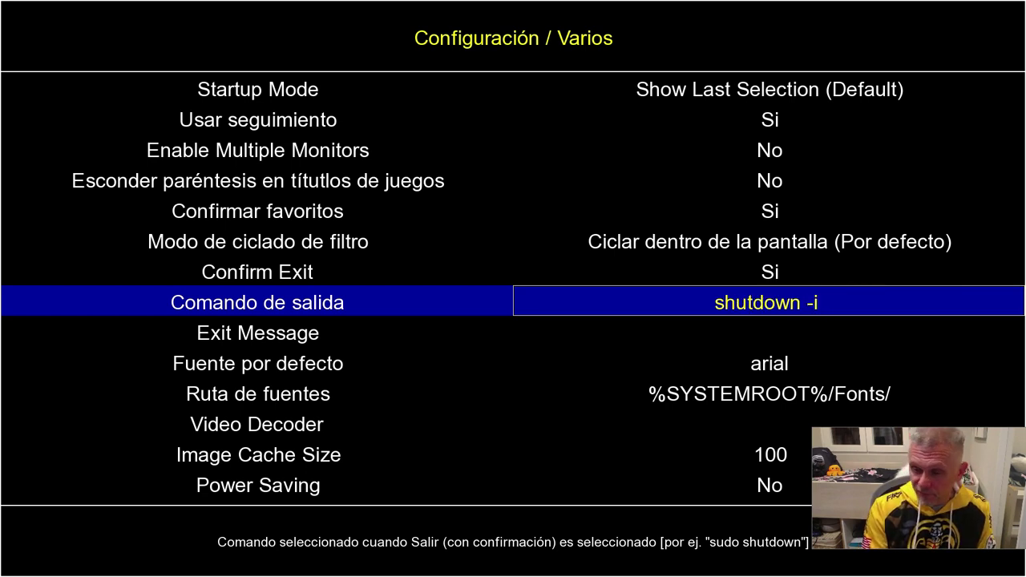
pyautogui.write(' 0')
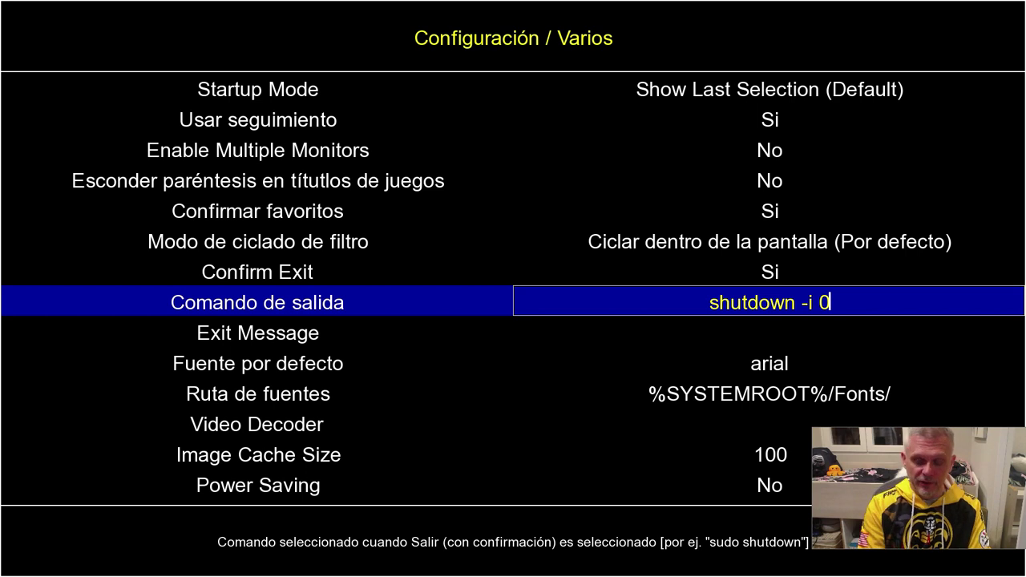
# Clear the Comando de salida value and leave it empty
pyautogui.press('BackSpace')
pyautogui.press('BackSpace')
pyautogui.press('BackSpace')
pyautogui.press('BackSpace')
pyautogui.press('BackSpace')
pyautogui.press('BackSpace')
pyautogui.press('BackSpace')
pyautogui.press('BackSpace')
pyautogui.press('BackSpace')
pyautogui.press('BackSpace')
pyautogui.press('BackSpace')
pyautogui.press('BackSpace')
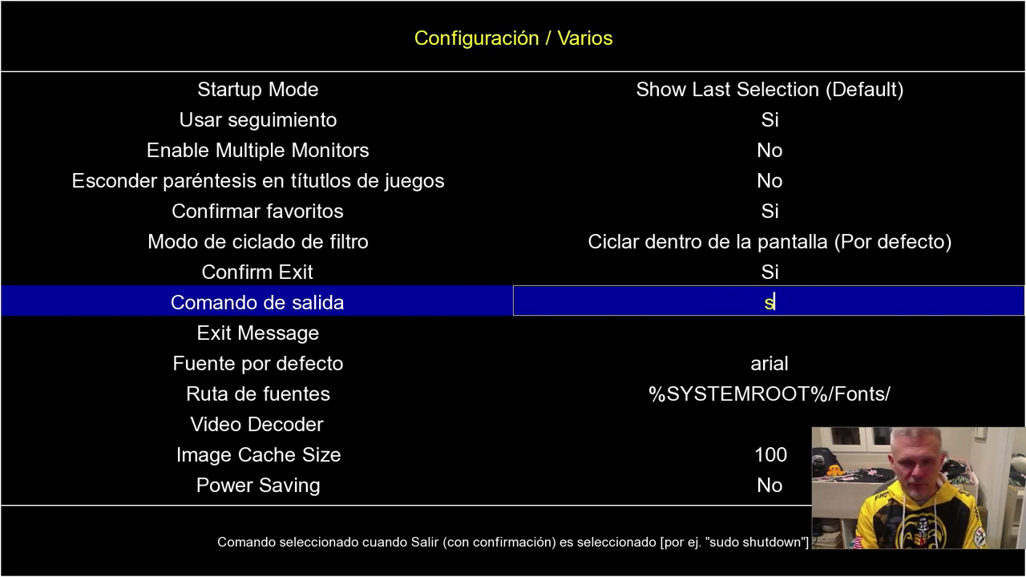
pyautogui.press('BackSpace')
pyautogui.press('Return')
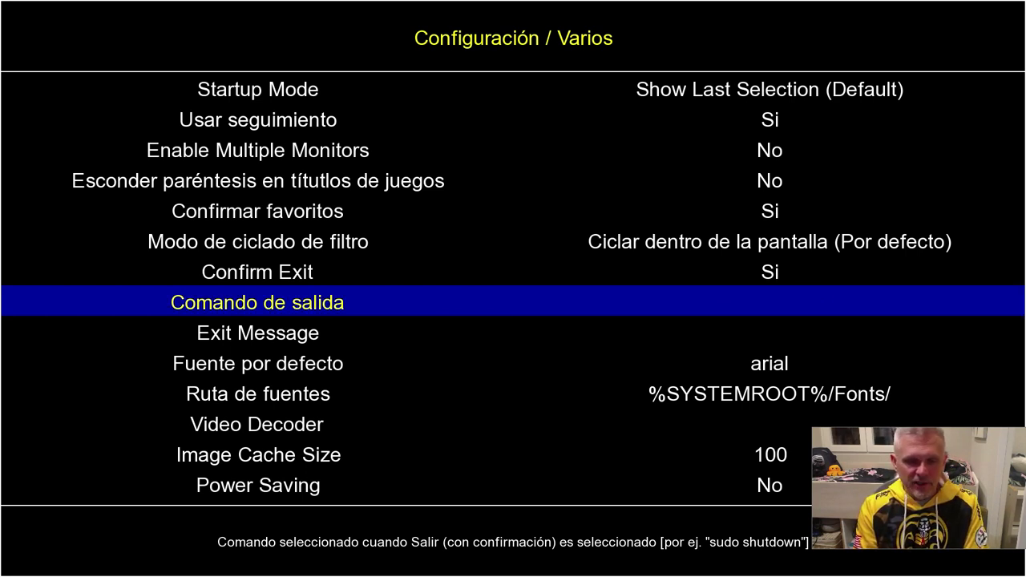
# Check the Fuente por defecto entry and keep arial as the default font
pyautogui.press('Down')
pyautogui.press('Down')
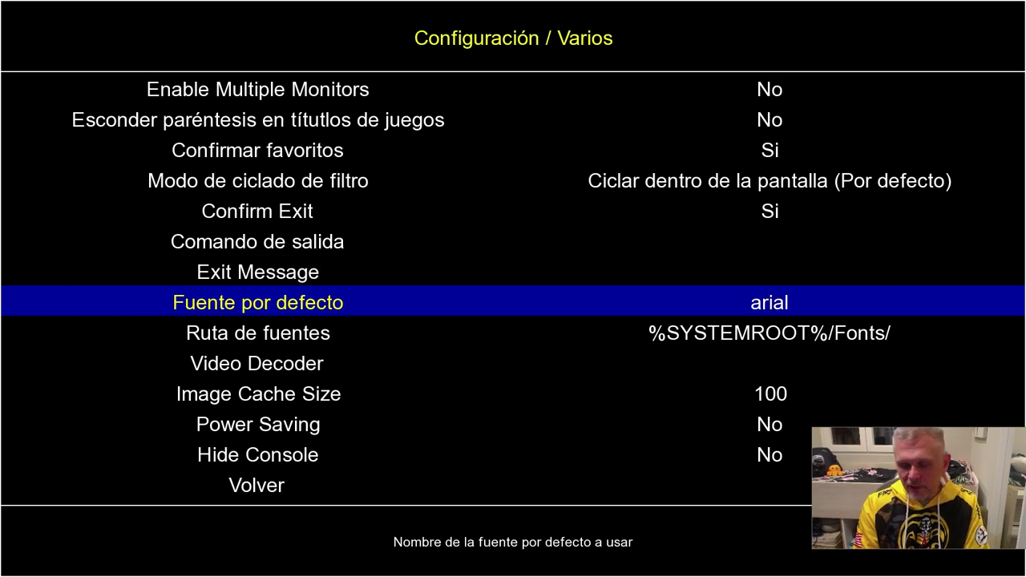
pyautogui.press('Down')
pyautogui.press('Up')
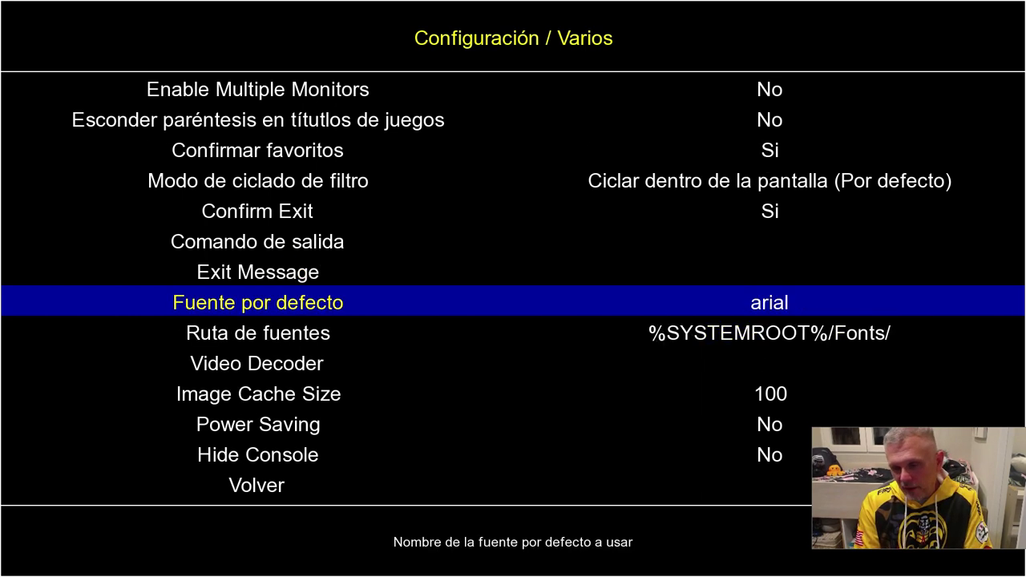
pyautogui.press('Return')
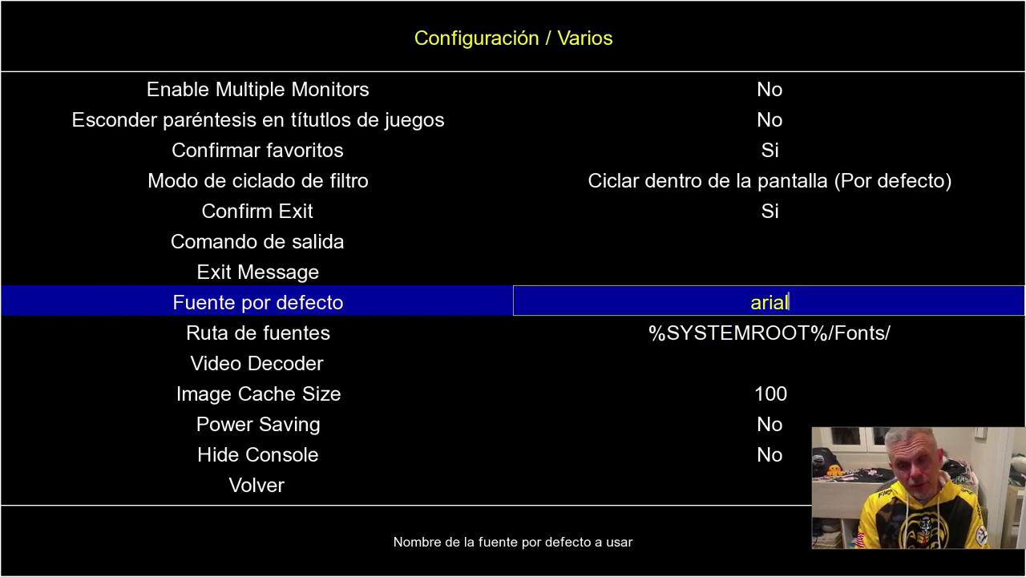
pyautogui.press('Return')
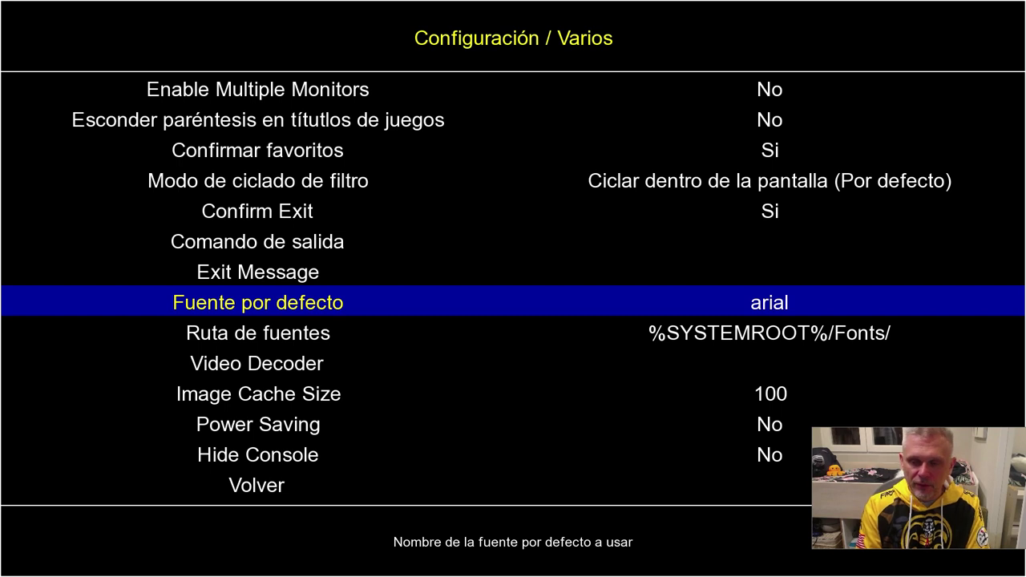
pyautogui.press('Return')
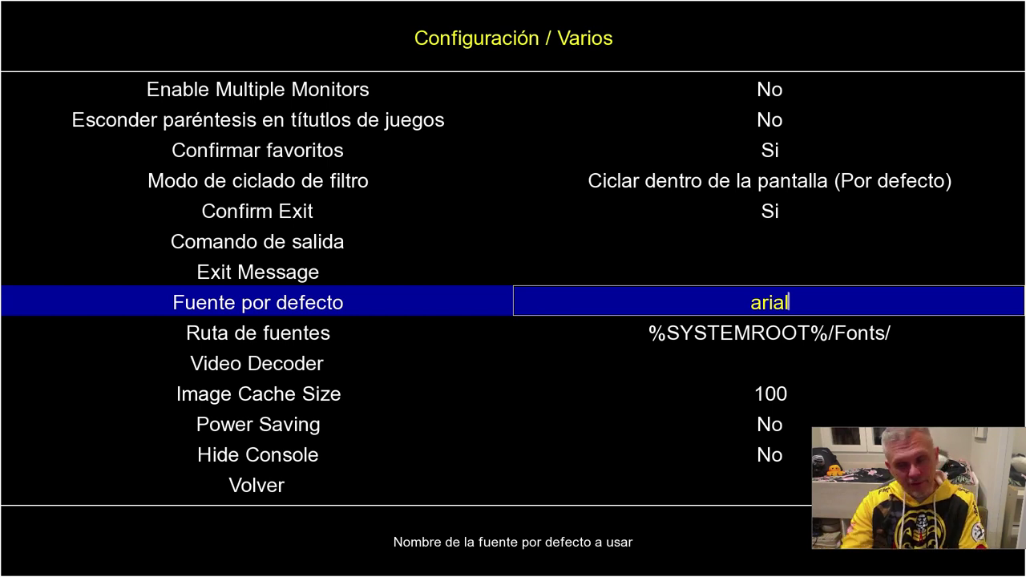
pyautogui.press('Return')
# Compare the Video Decoder options and set the decoder to dxva2
pyautogui.press('Down')
pyautogui.press('Down')
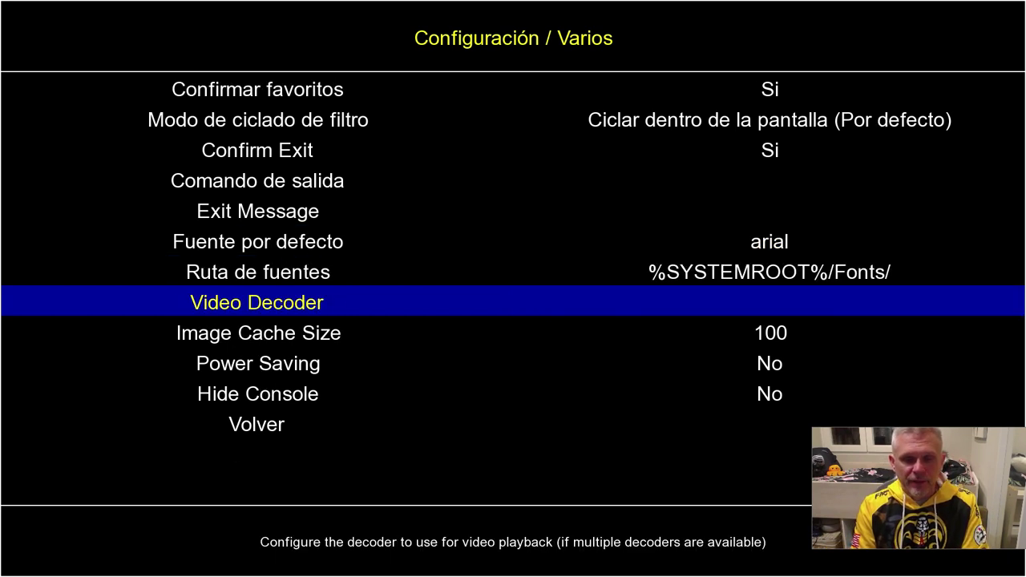
pyautogui.press('Return')
pyautogui.press('Down')
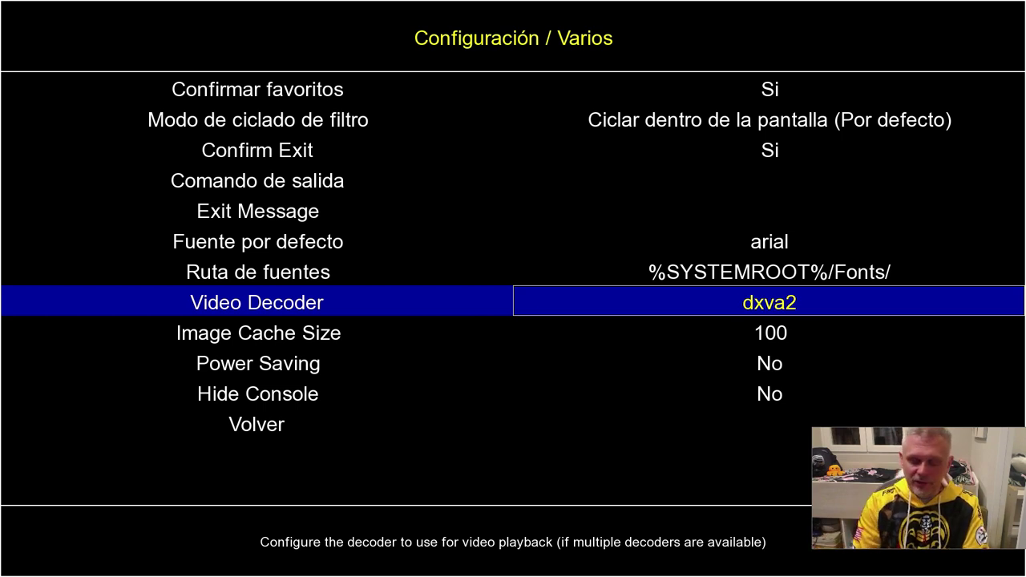
pyautogui.press('Up')
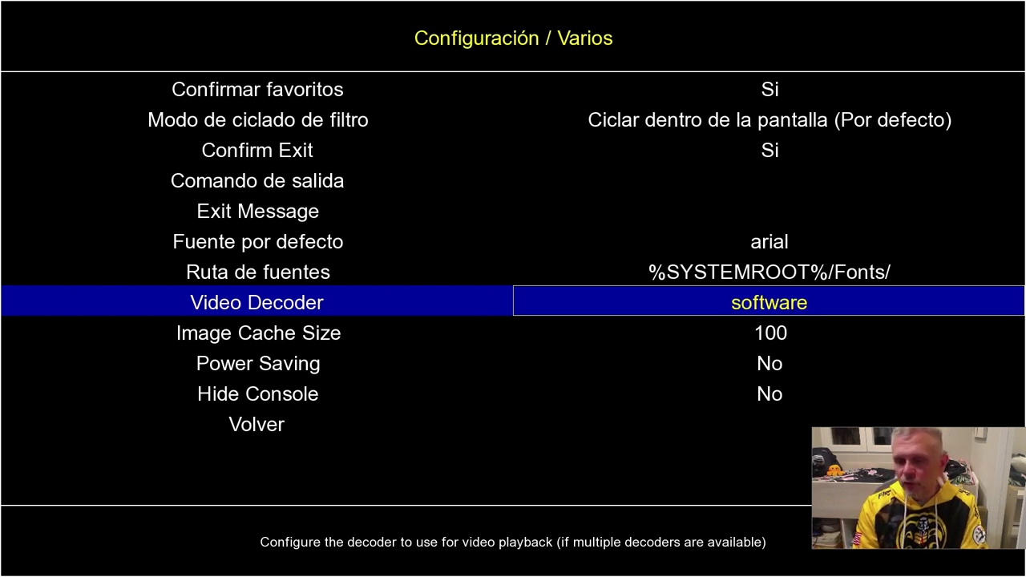
pyautogui.press('Down')
pyautogui.press('Return')
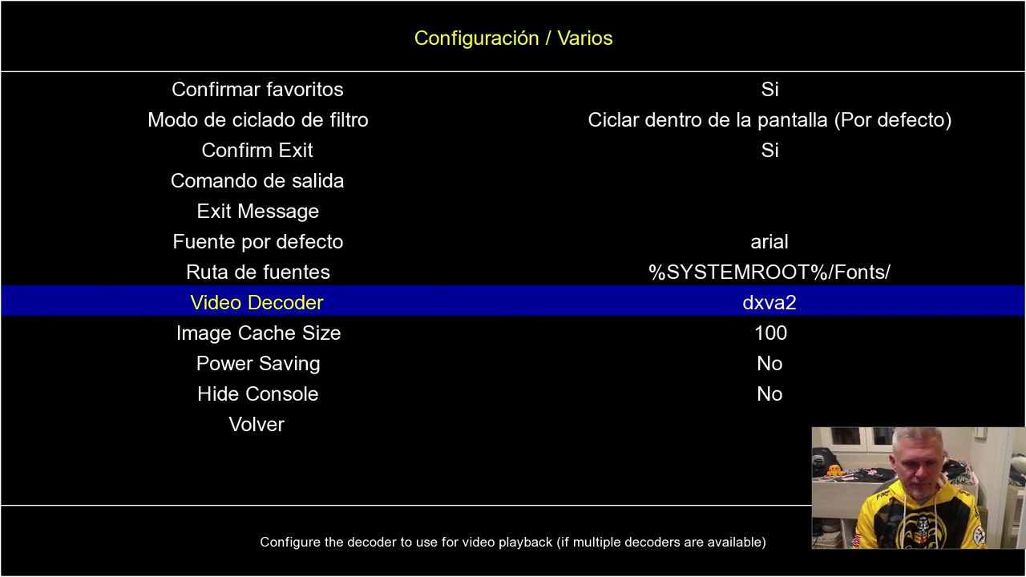
# Set Hide Console to Si and return to the main Configuración menu
pyautogui.press('Down')
pyautogui.press('Down')
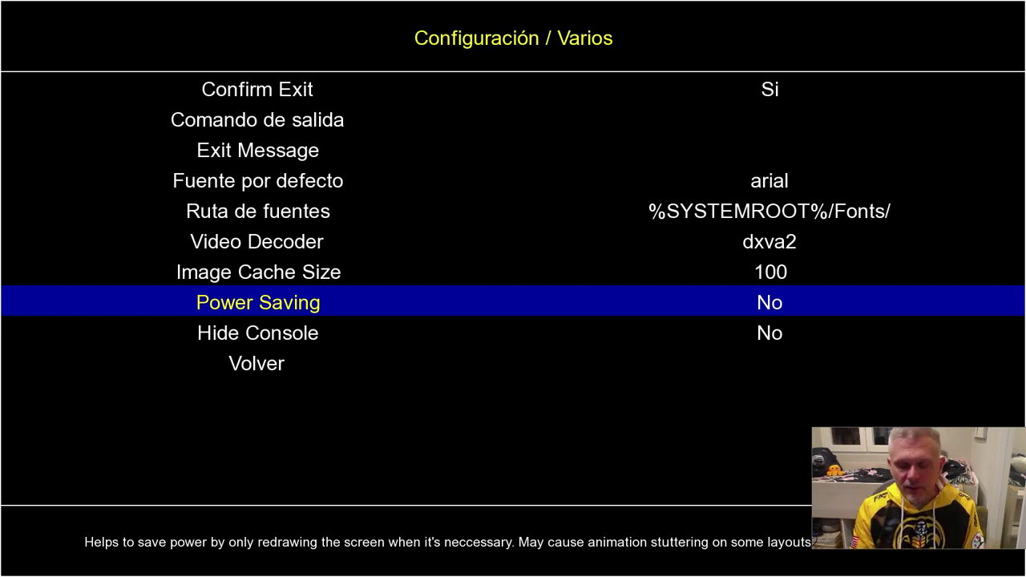
pyautogui.press('Down')
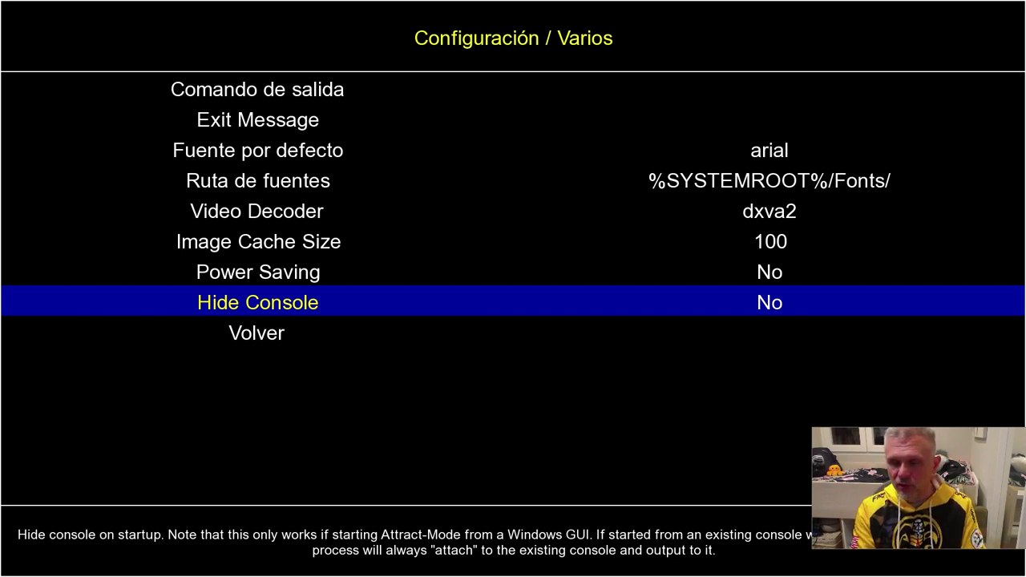
pyautogui.press('Up')
pyautogui.press('Down')
pyautogui.press('Return')
pyautogui.press('Down')
pyautogui.press('Return')
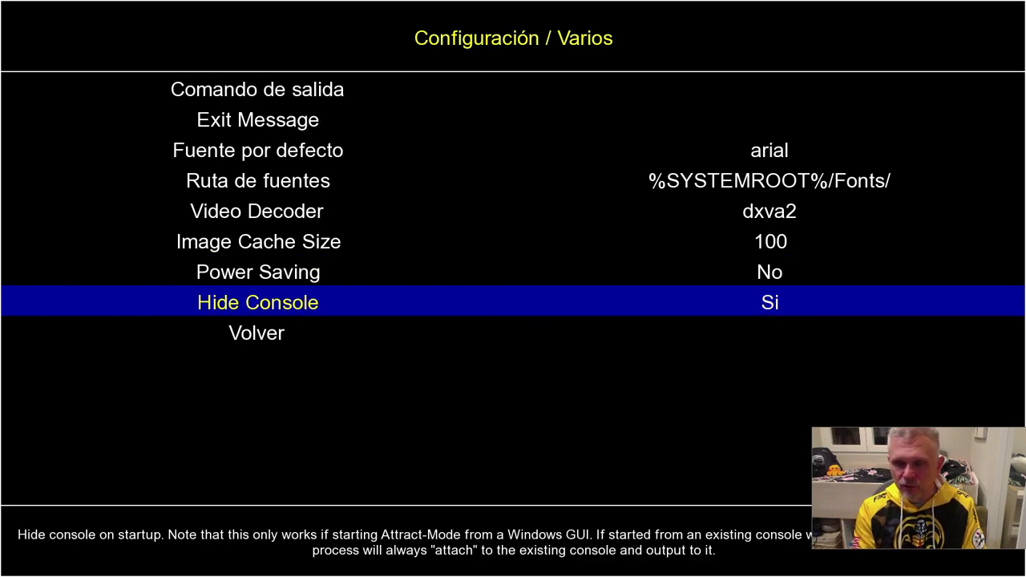
pyautogui.press('Down')
pyautogui.press('Return')
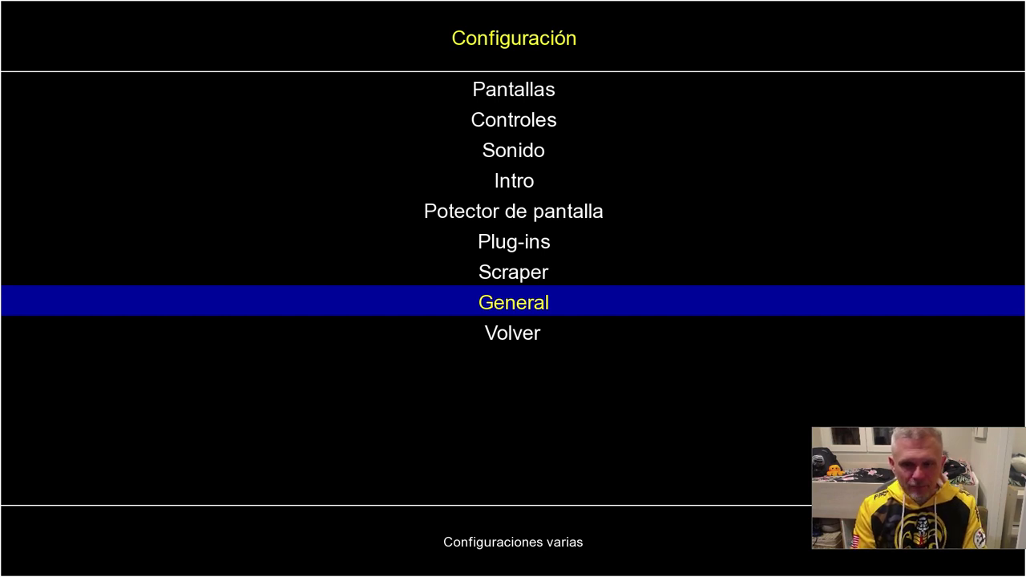
# Add a new emulator named MAME in the Emuladores section of the configuration
pyautogui.press('Up')
pyautogui.press('Up')
pyautogui.press('Up')
pyautogui.press('Up')
pyautogui.press('Up')
pyautogui.press('Up')
pyautogui.press('Up')
pyautogui.press('Up')
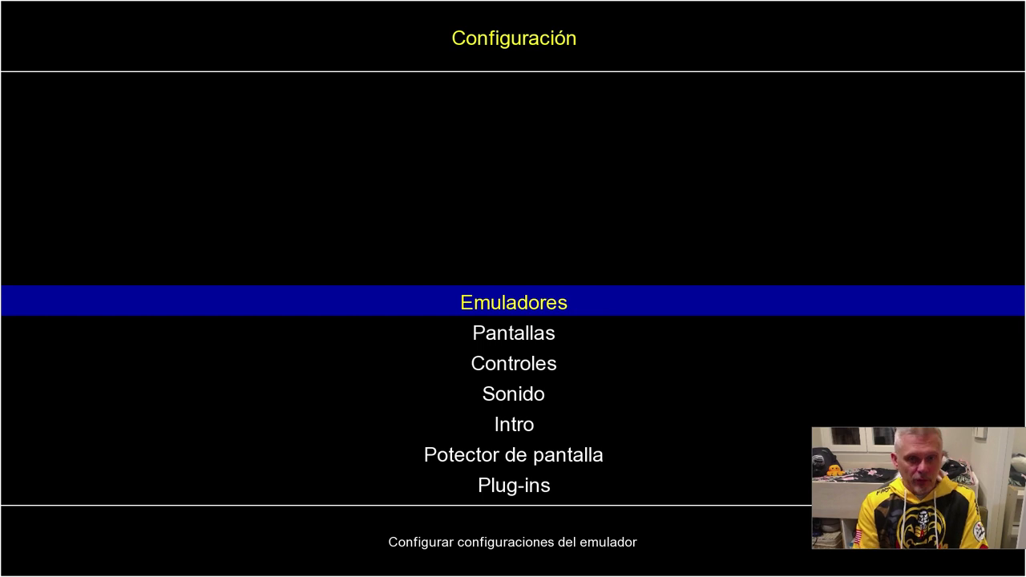
pyautogui.press('Return')
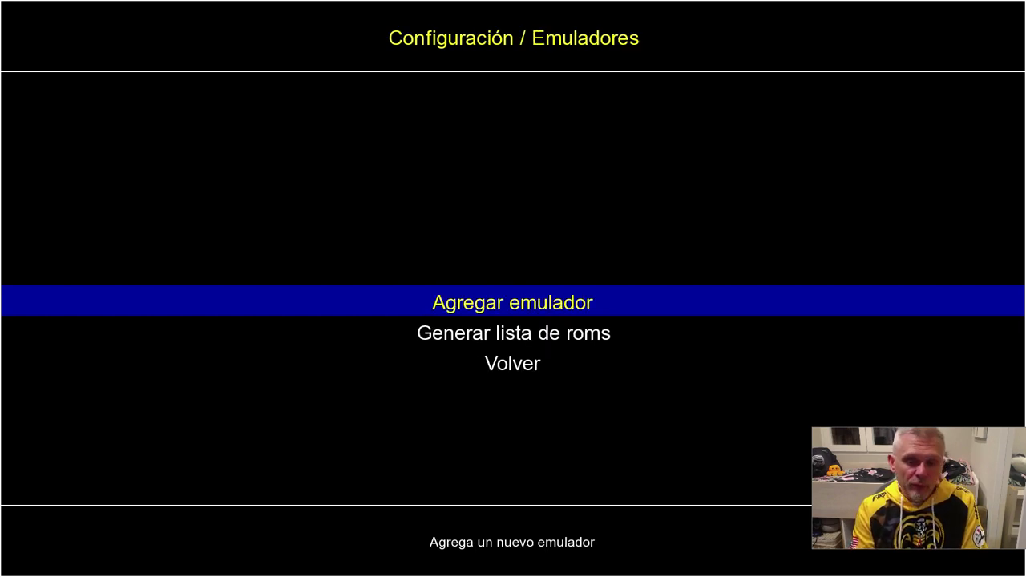
pyautogui.press('Return')
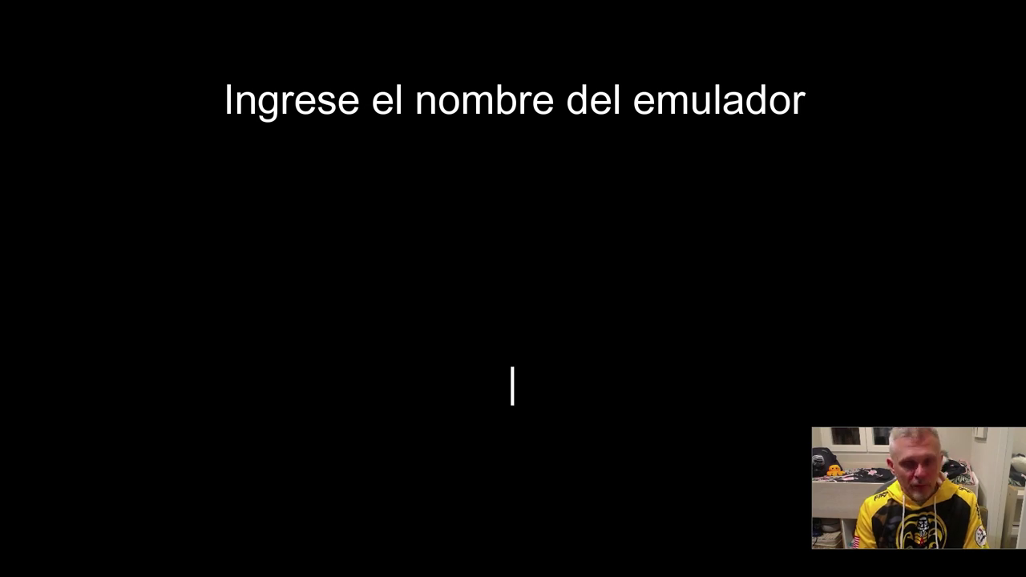
pyautogui.write('MAME')
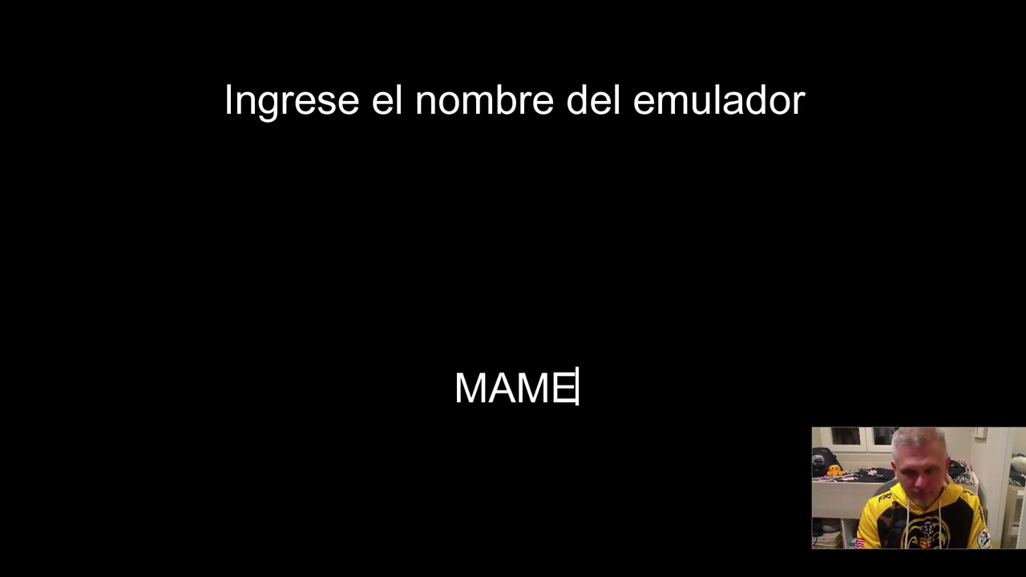
pyautogui.press('Return')
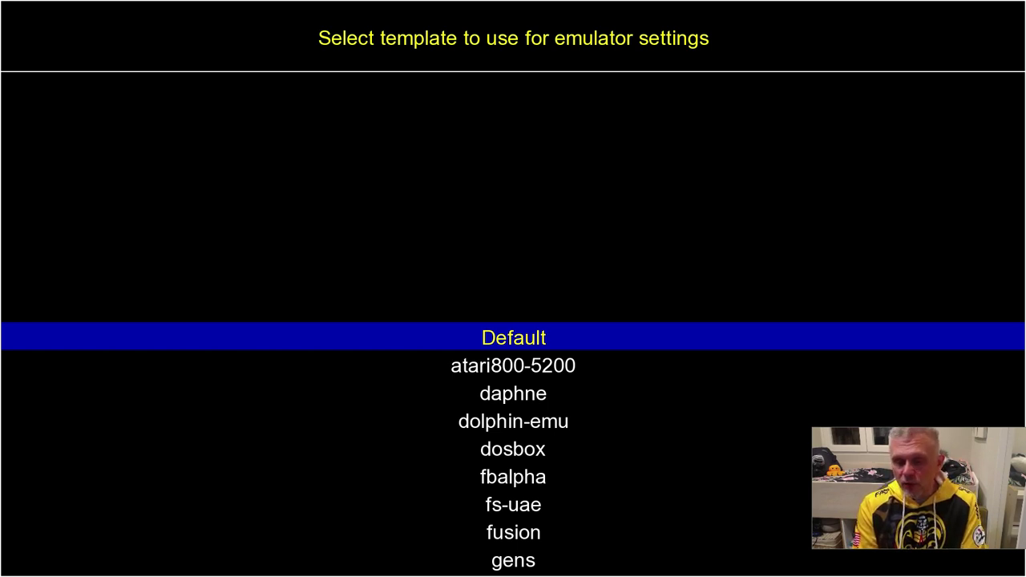
# Look through the available emulator setting templates, from Default down to zsnes
pyautogui.press('Down')
pyautogui.press('Down')
pyautogui.press('Down')
pyautogui.press('Down')
pyautogui.press('Down')
pyautogui.press('Down')
pyautogui.press('Down')
pyautogui.press('Down')
pyautogui.press('Down')
pyautogui.press('Down')
pyautogui.press('Down')
pyautogui.press('Down')
pyautogui.press('Down')
pyautogui.press('Down')
pyautogui.press('Down')
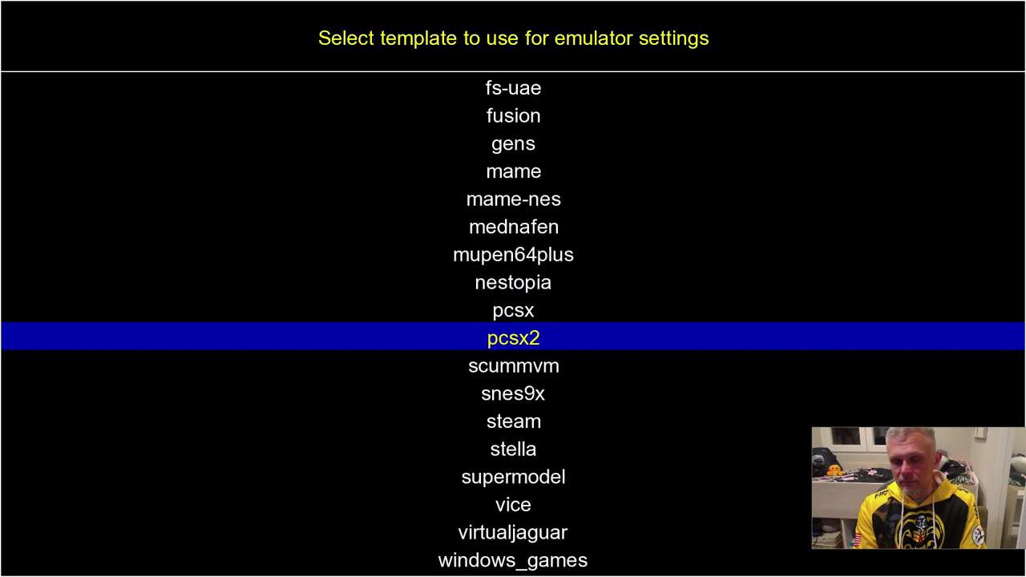
pyautogui.press('Down')
pyautogui.press('Down')
pyautogui.press('Down')
pyautogui.press('Down')
pyautogui.press('Down')
pyautogui.press('Down')
pyautogui.press('Down')
pyautogui.press('Down')
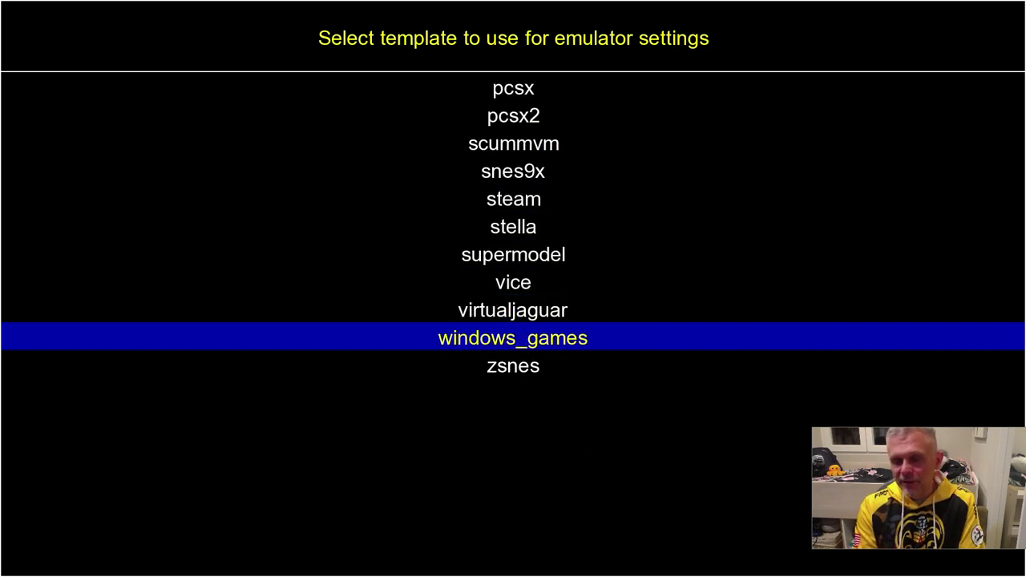
pyautogui.press('Down')
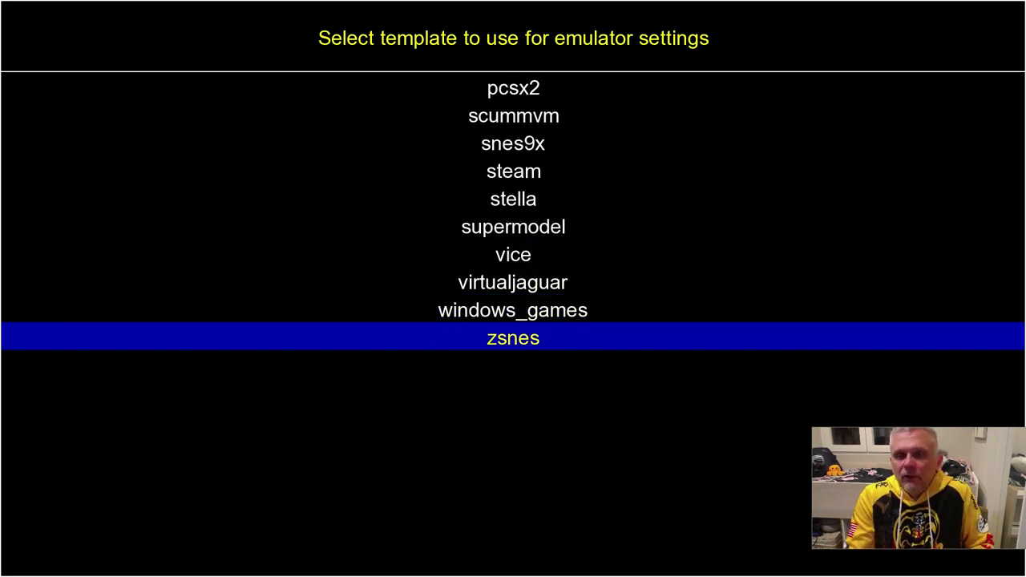
# Choose the mame template for the new emulator's settings
pyautogui.press('Up')
pyautogui.press('Up')
pyautogui.press('Up')
pyautogui.press('Up')
pyautogui.press('Up')
pyautogui.press('Up')
pyautogui.press('Up')
pyautogui.press('Up')
pyautogui.press('Up')
pyautogui.press('Up')
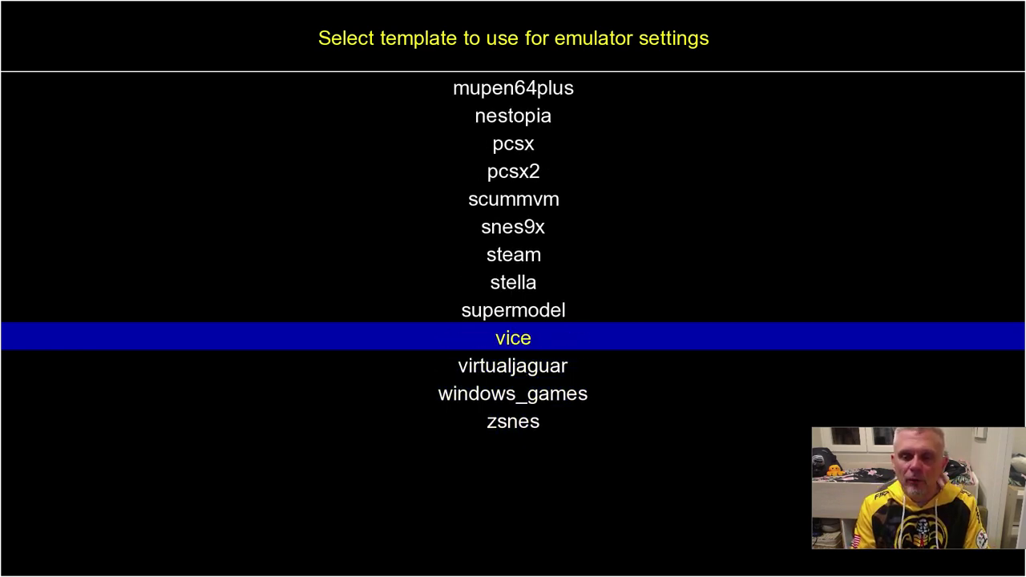
pyautogui.press('Up')
pyautogui.press('Up')
pyautogui.press('Up')
pyautogui.press('Up')
pyautogui.press('Up')
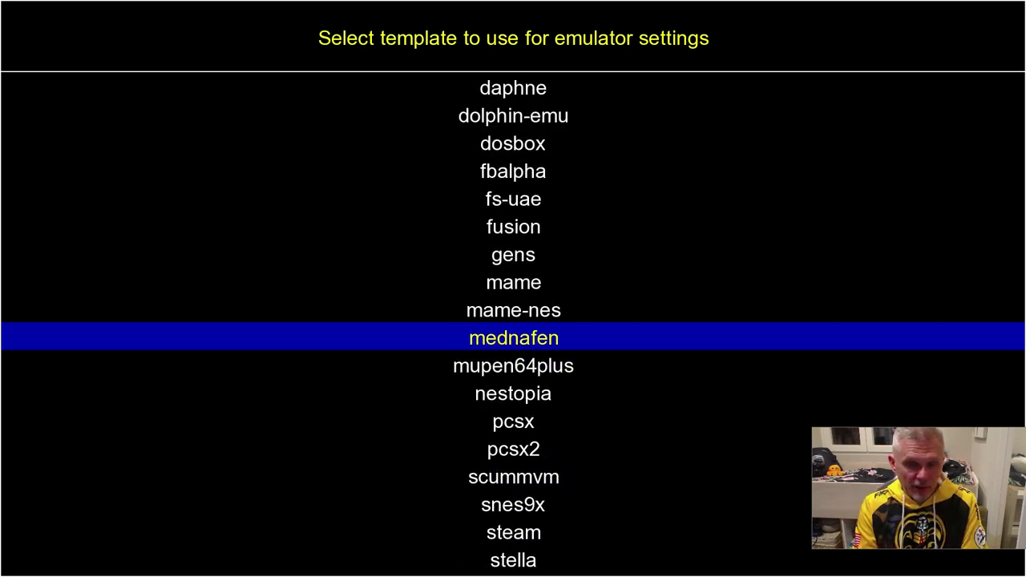
pyautogui.press('Return')
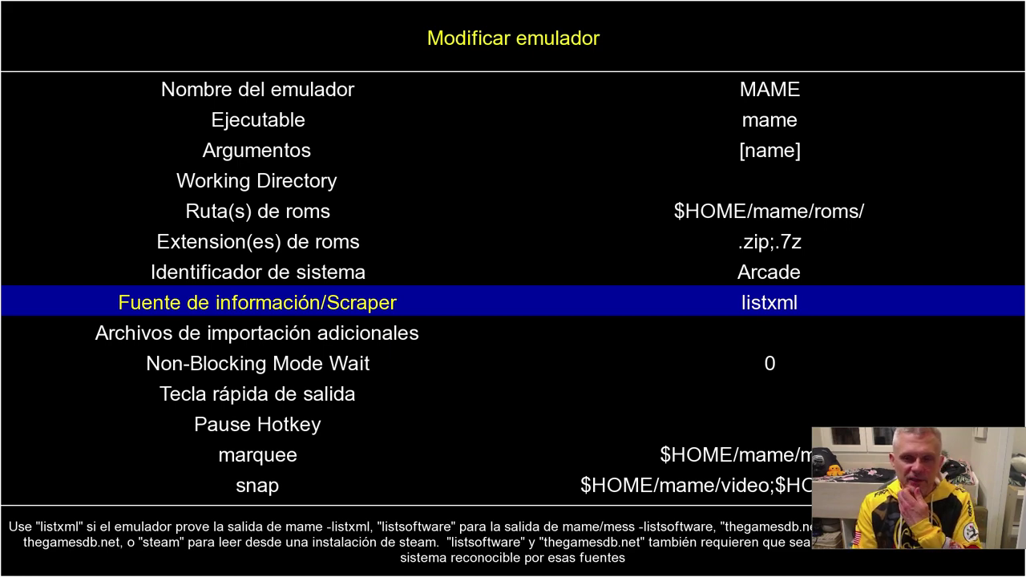
# Review the Ejecutable and Argumentos entries of the MAME emulator settings
pyautogui.press('Up')
pyautogui.press('Up')
pyautogui.press('Up')
pyautogui.press('Up')
pyautogui.press('Up')
pyautogui.press('Up')
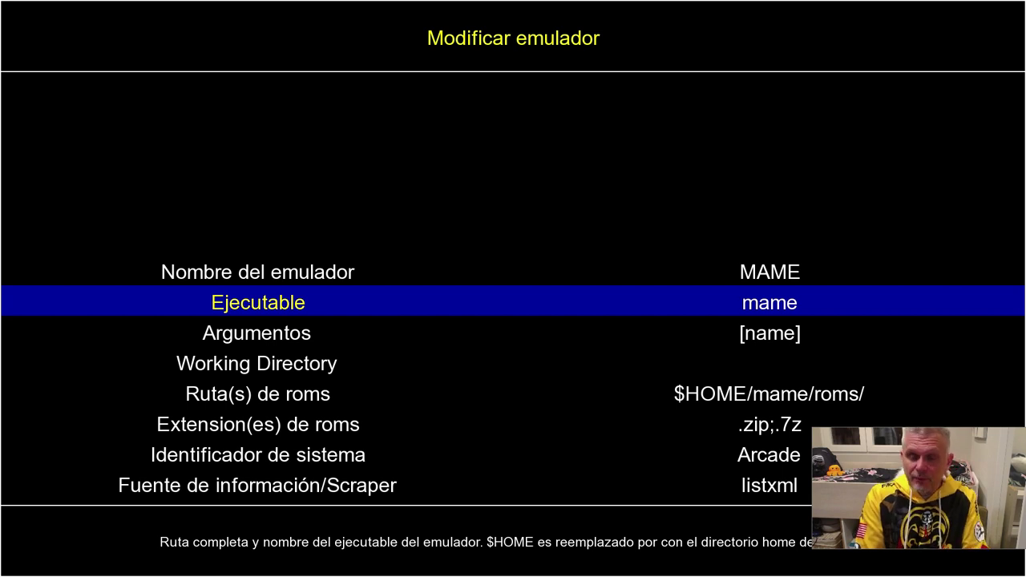
pyautogui.press('Down')
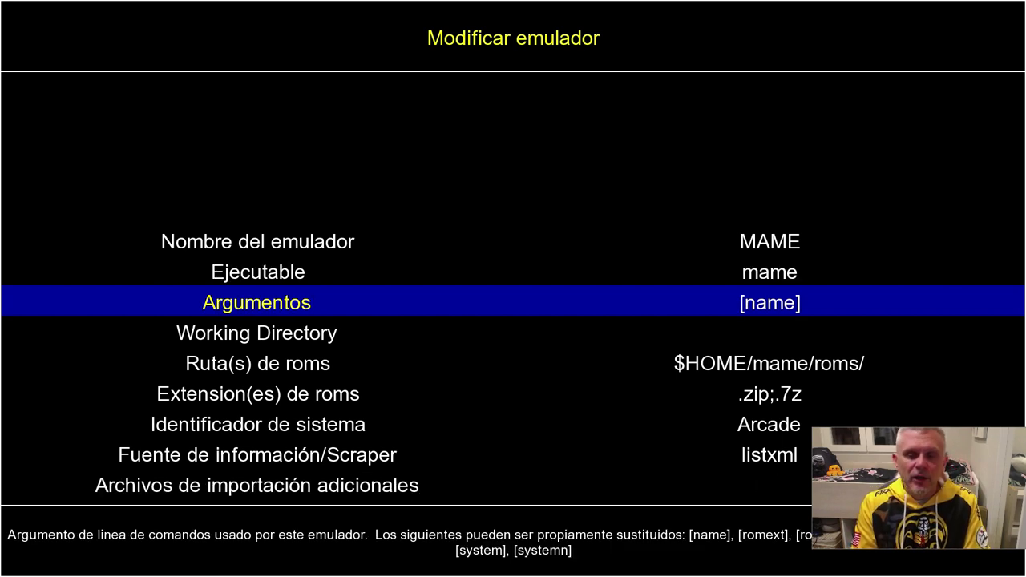
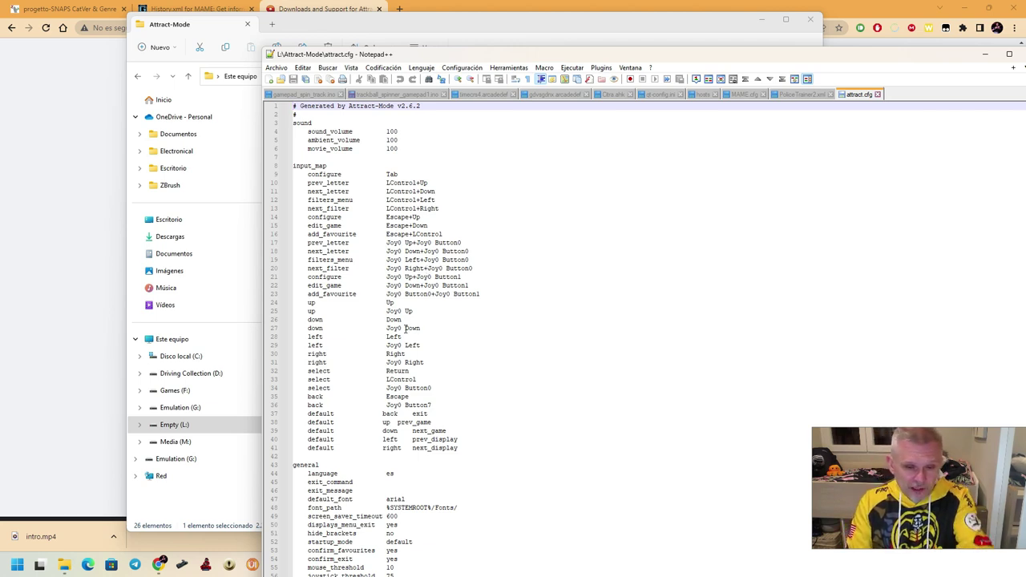
# Review the input_map and general settings in attract.cfg in Notepad++, including default_font, and minimize the editor
pyautogui.scroll(-2, 406, 306)
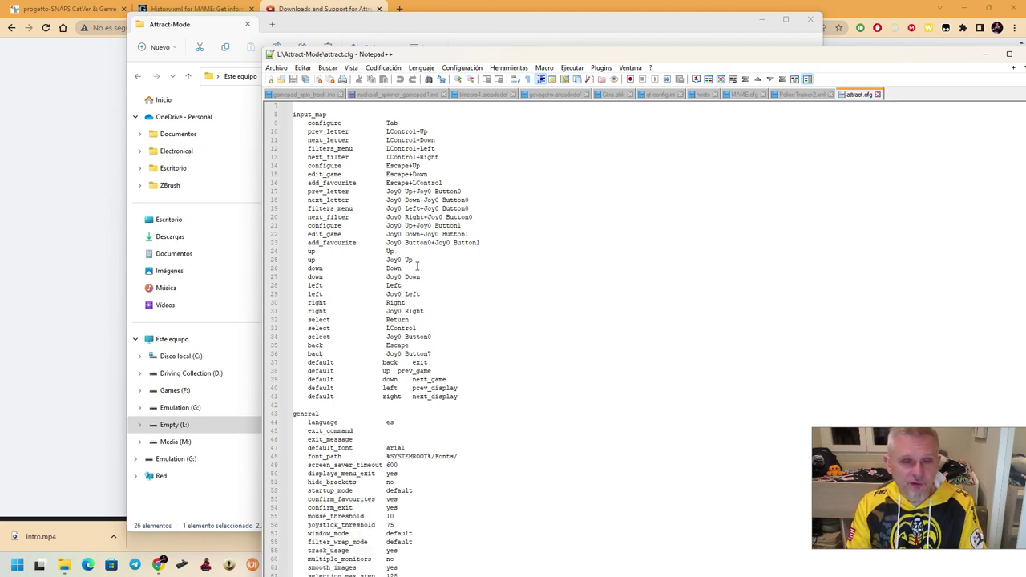
pyautogui.scroll(-8, 380, 245)
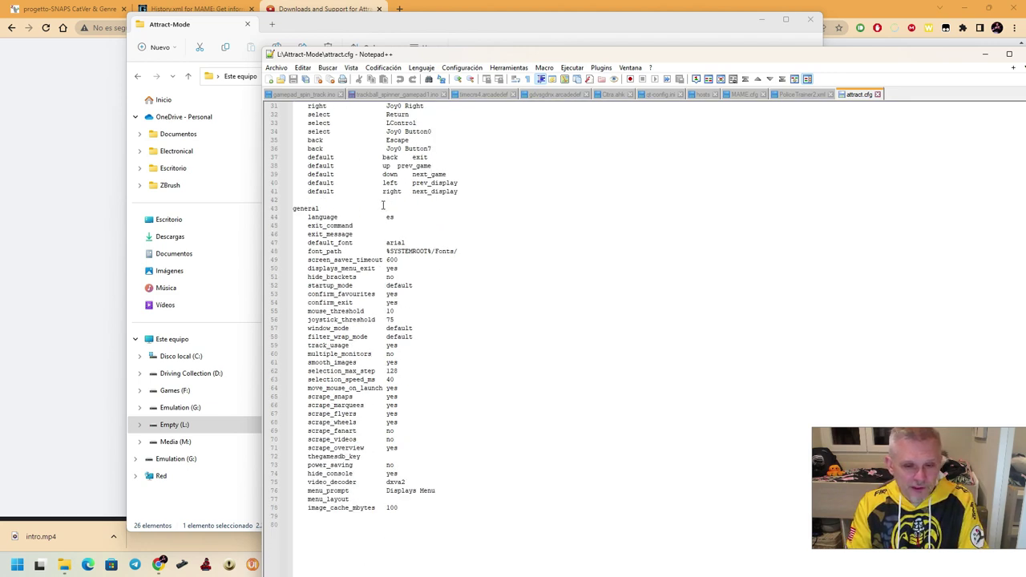
pyautogui.scroll(-3, 401, 309)
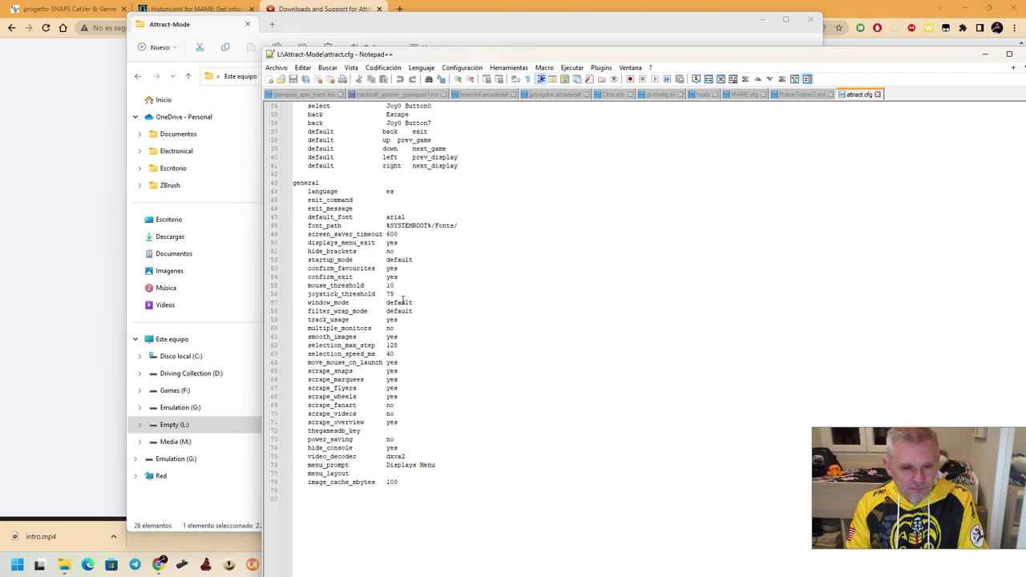
pyautogui.doubleClick(404, 165)
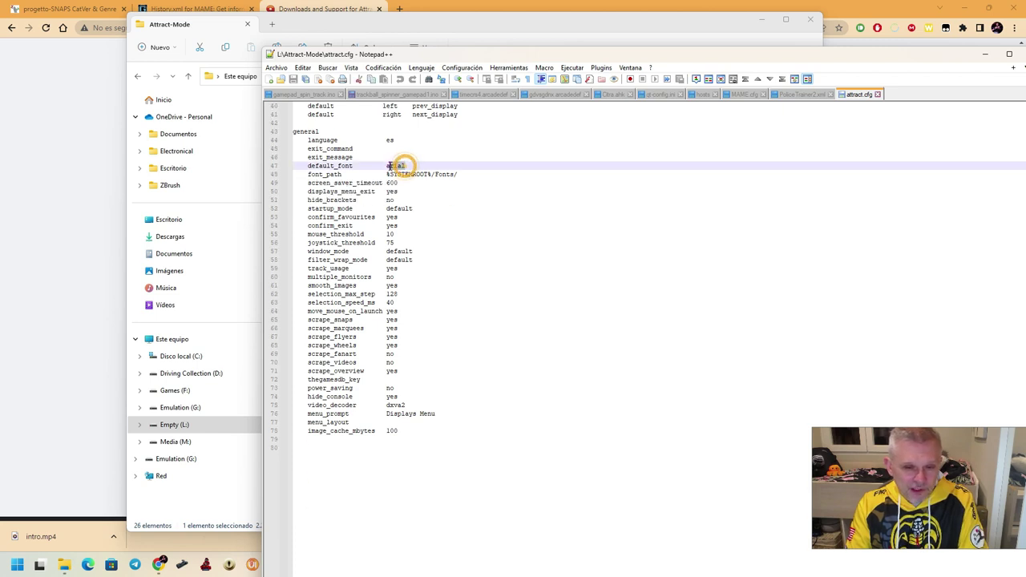
pyautogui.scroll(-7, 387, 329)
pyautogui.scroll(-6, 387, 329)
pyautogui.scroll(20, 401, 384)
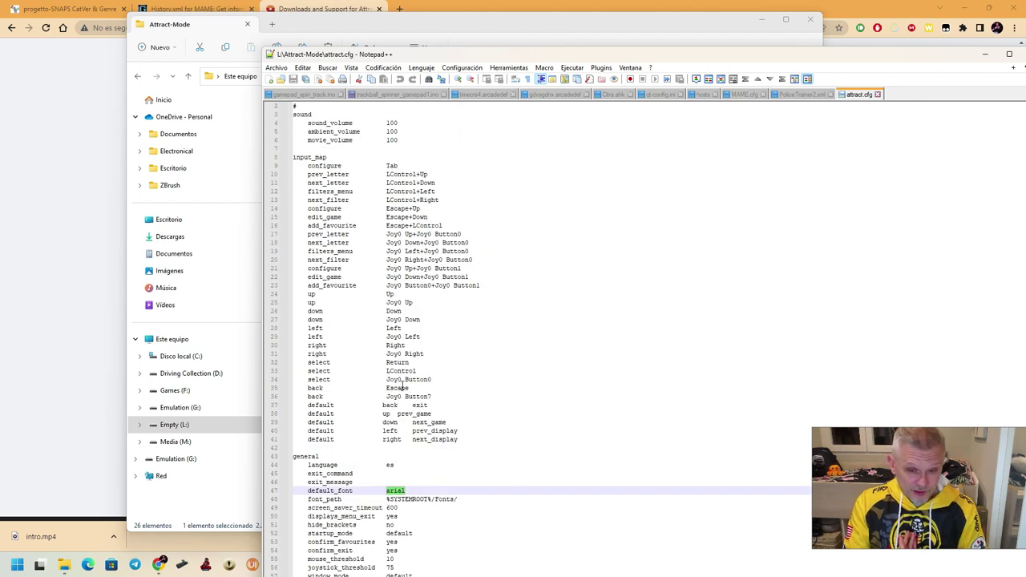
pyautogui.scroll(1, 404, 387)
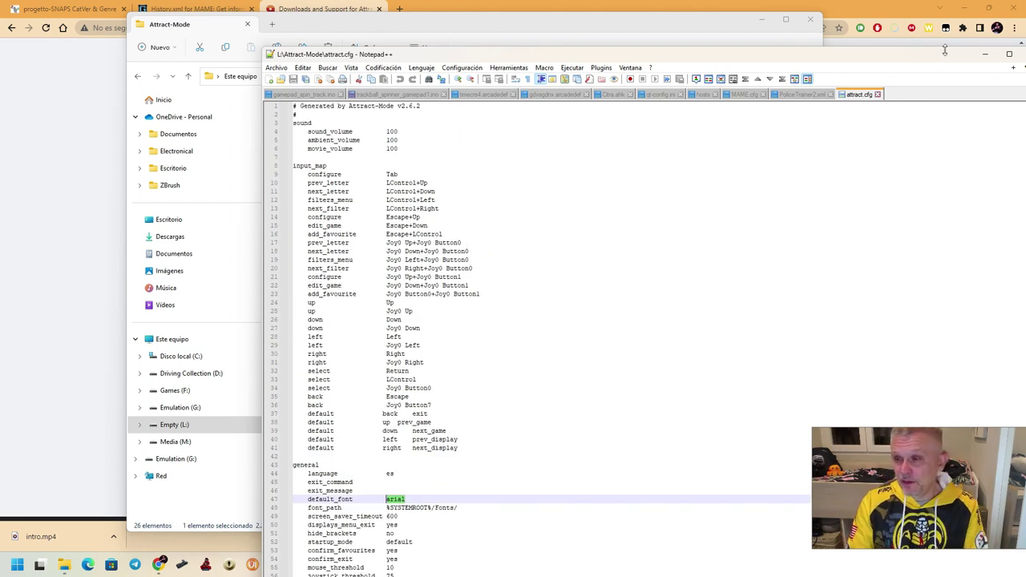
pyautogui.moveTo(926, 54); pyautogui.dragTo(758, 86)
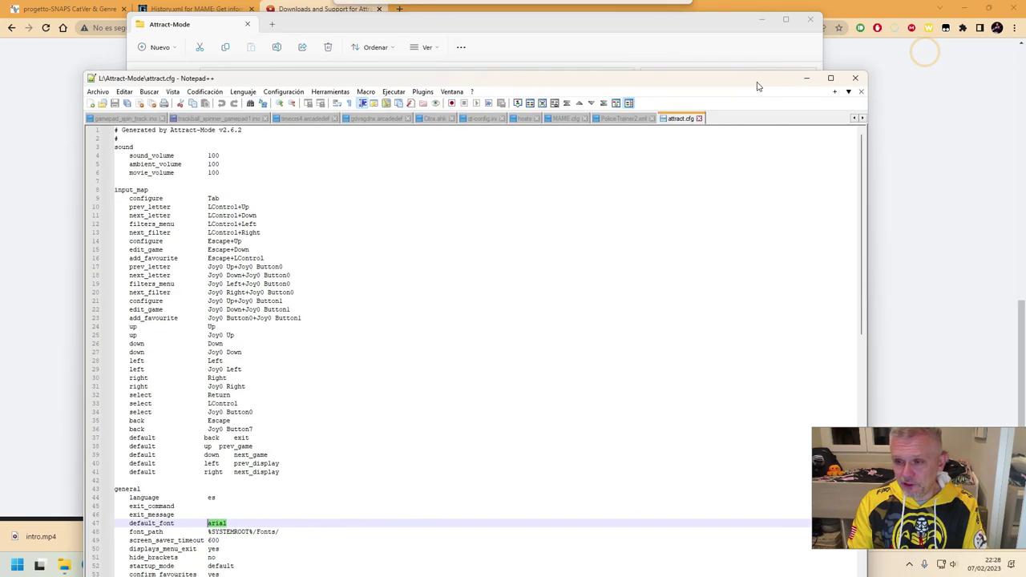
pyautogui.click(805, 78)
# Open the emulators folder of Attract-Mode in File Explorer and check the contents of its templates subfolder
pyautogui.scroll(1, 405, 144)
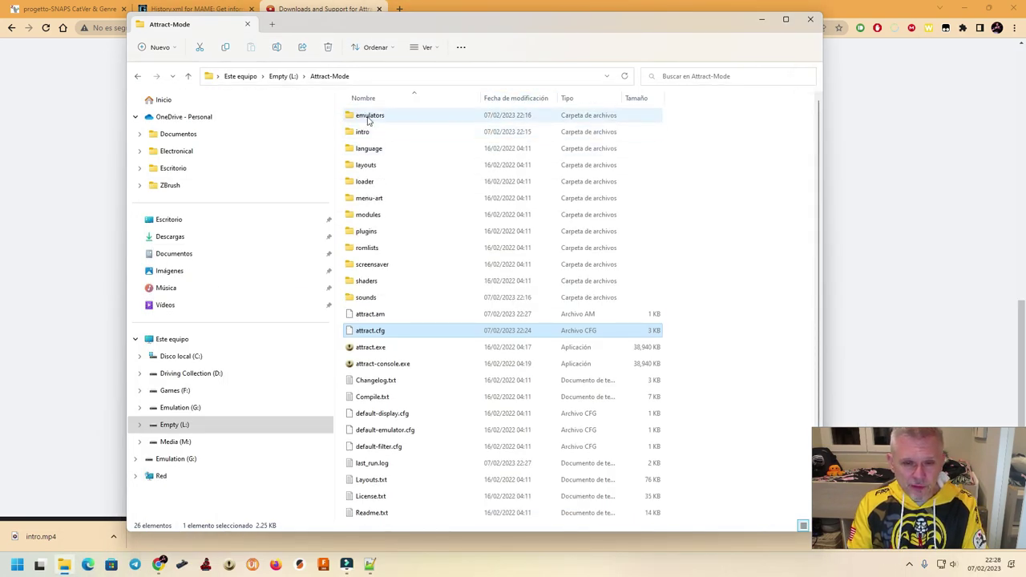
pyautogui.doubleClick(368, 117)
pyautogui.click(371, 149)
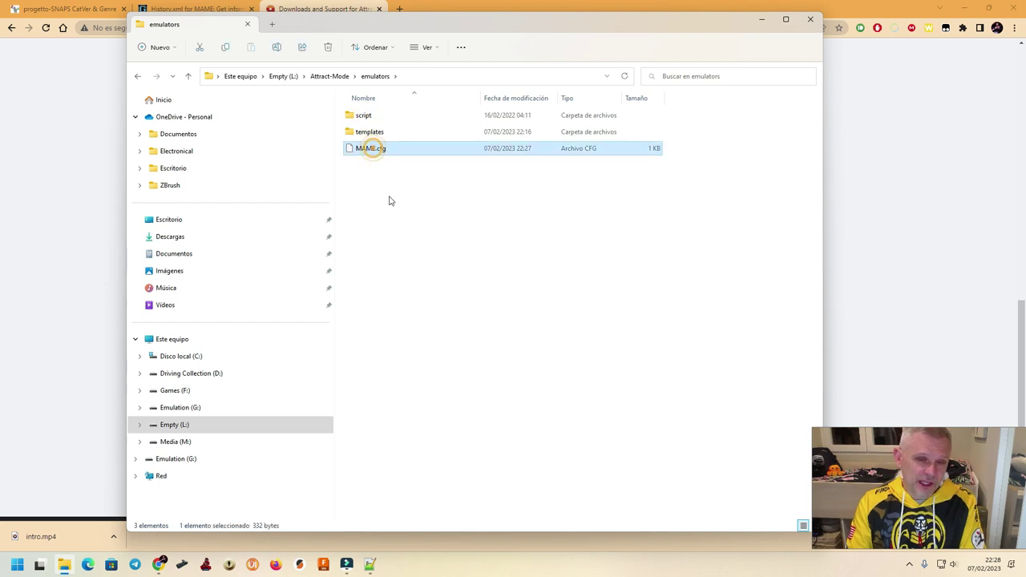
pyautogui.doubleClick(369, 132)
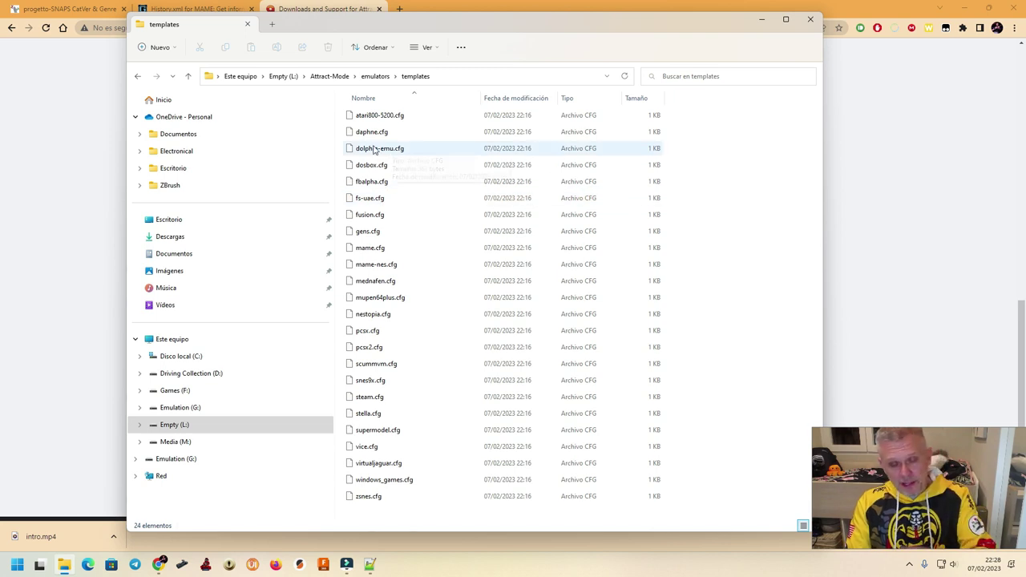
pyautogui.click(375, 76)
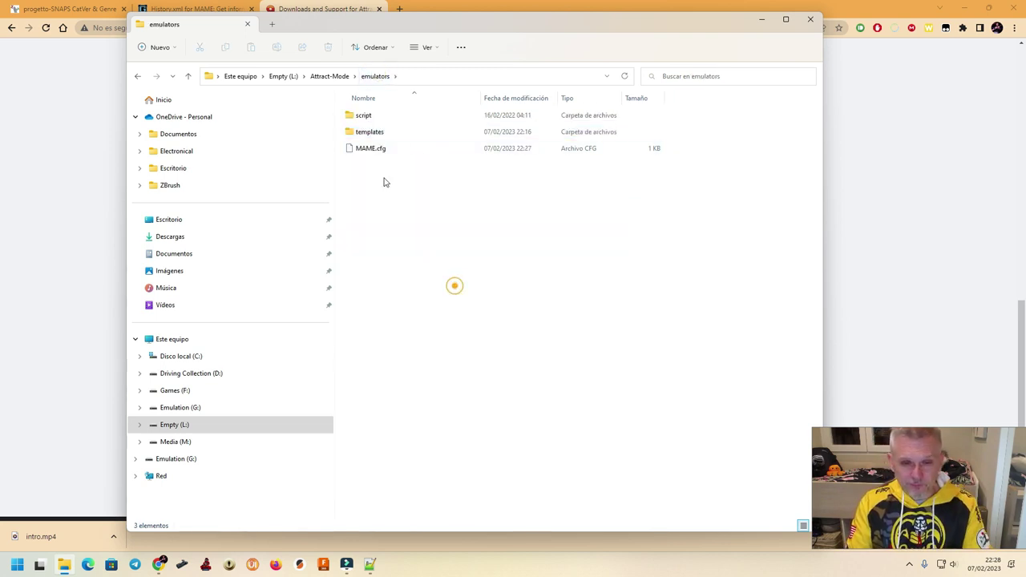
# Open MAME.cfg from the emulators folder in Notepad++ and select the executable value mame
pyautogui.click(368, 149)
pyautogui.rightClick(369, 149)
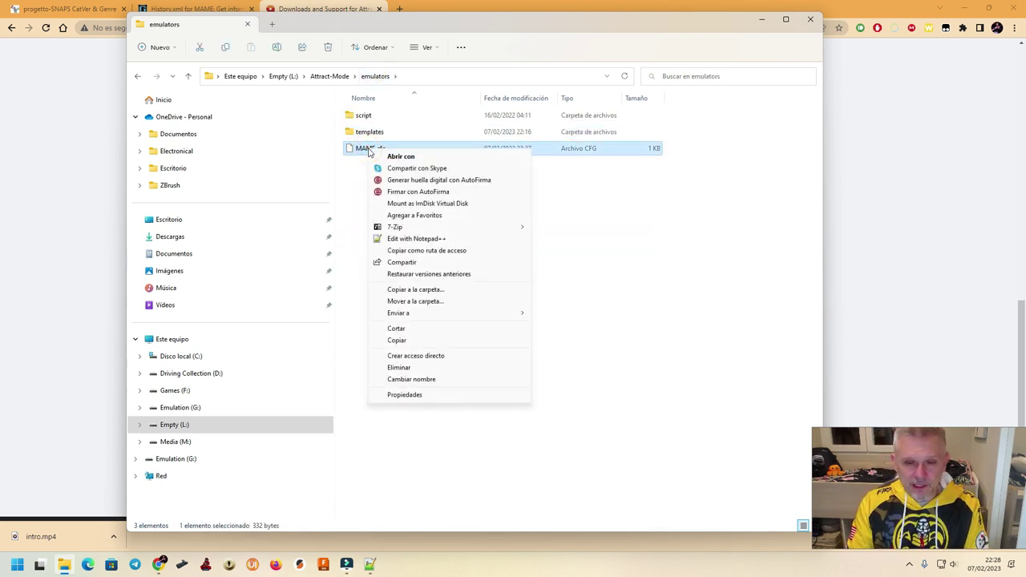
pyautogui.click(437, 238)
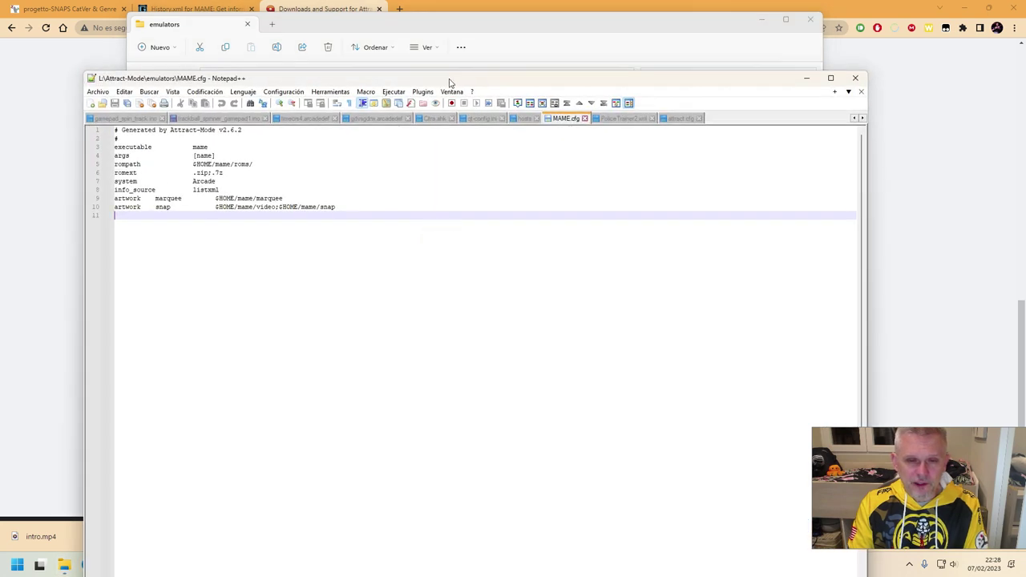
pyautogui.moveTo(451, 82); pyautogui.dragTo(535, 40)
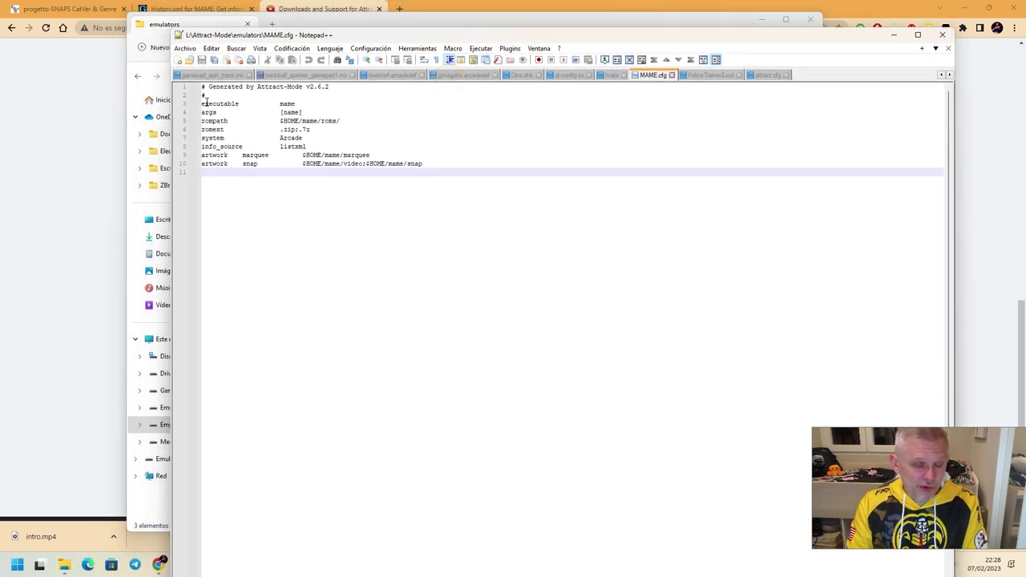
pyautogui.doubleClick(289, 103)
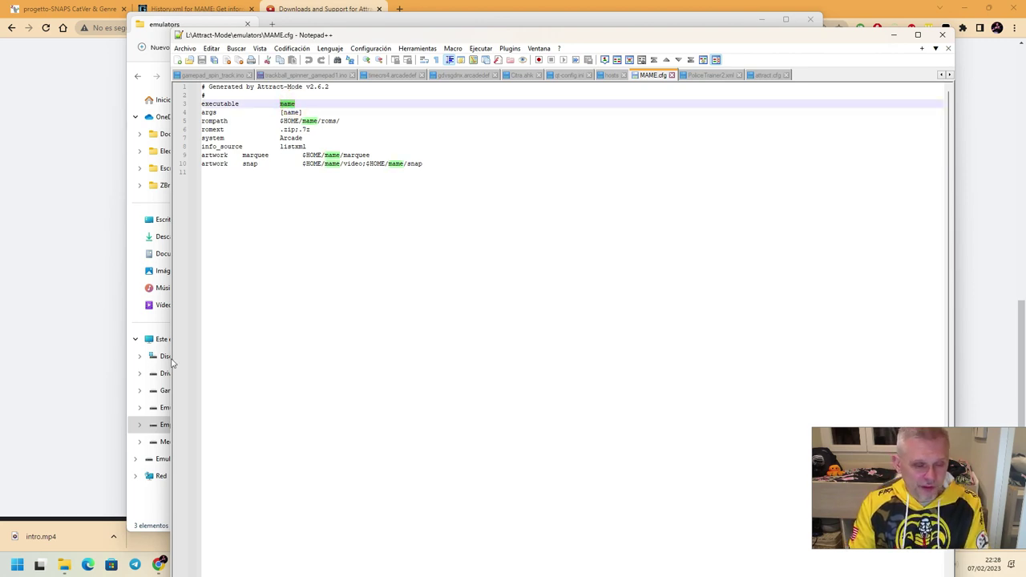
# Switch to File Explorer and open the folder G:\Emulation\Emulators\Mame in a new tab
pyautogui.click(64, 564)
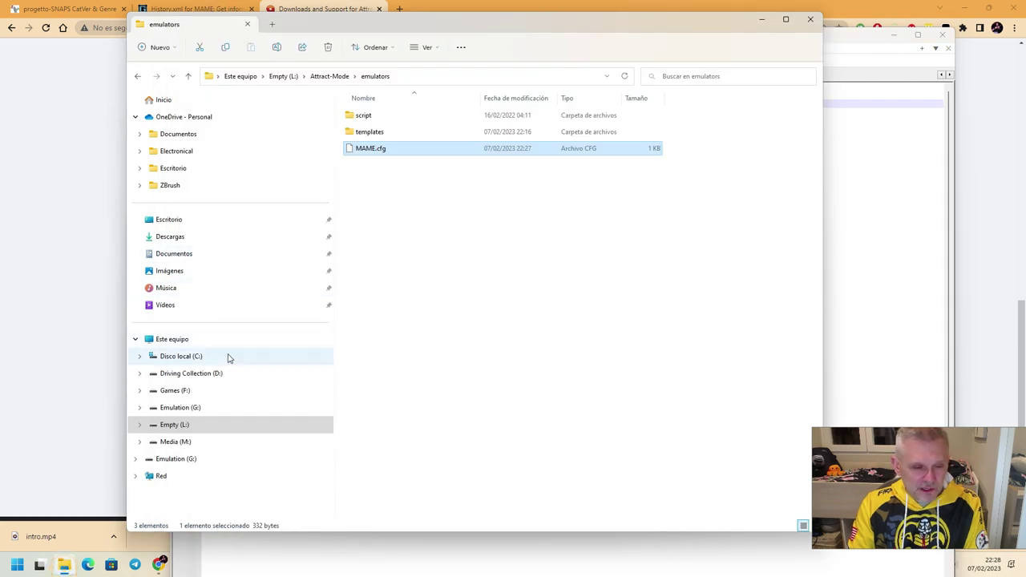
pyautogui.click(271, 24)
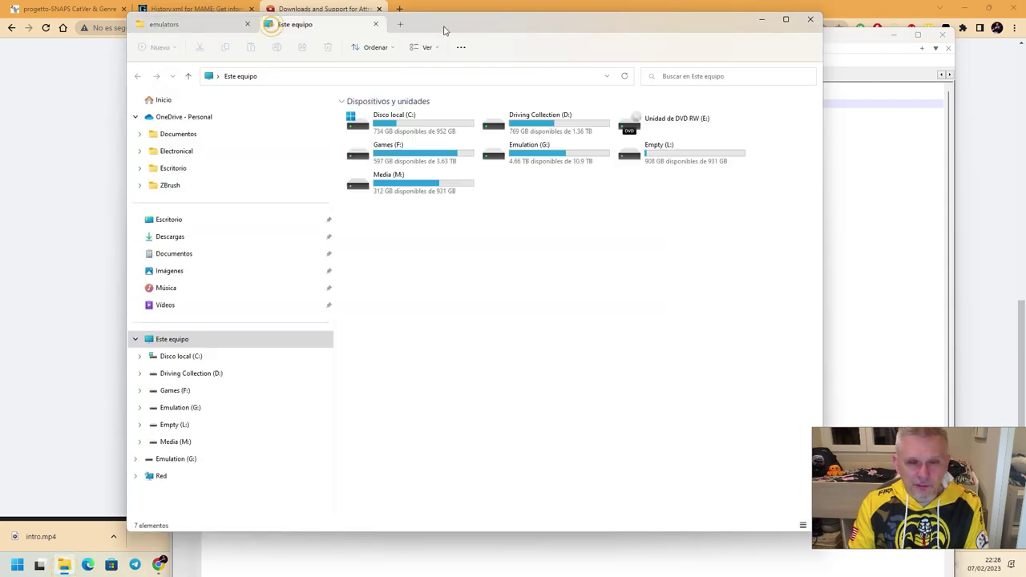
pyautogui.doubleClick(539, 152)
pyautogui.click(379, 132)
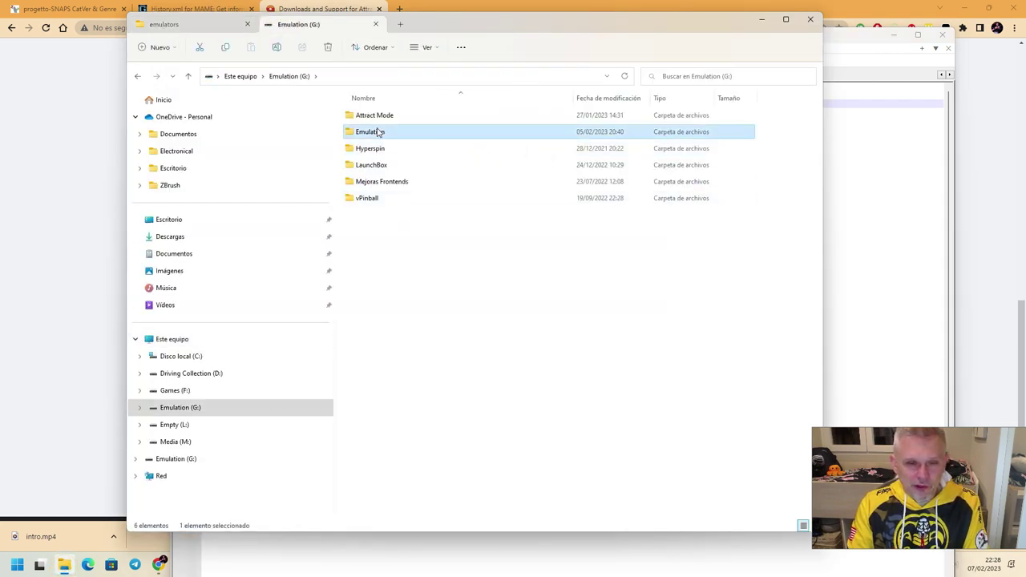
pyautogui.doubleClick(379, 132)
pyautogui.doubleClick(369, 117)
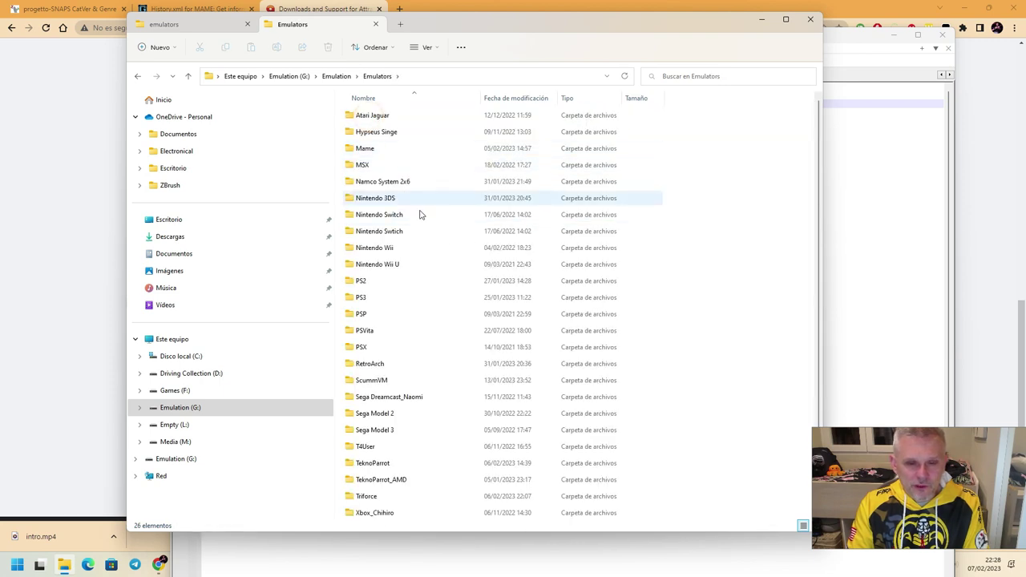
pyautogui.doubleClick(383, 149)
# Locate mame.exe in the Mame folder and copy the folder path G:\Emulation\Emulators\Mame
pyautogui.scroll(-5, 433, 240)
pyautogui.scroll(-4, 453, 355)
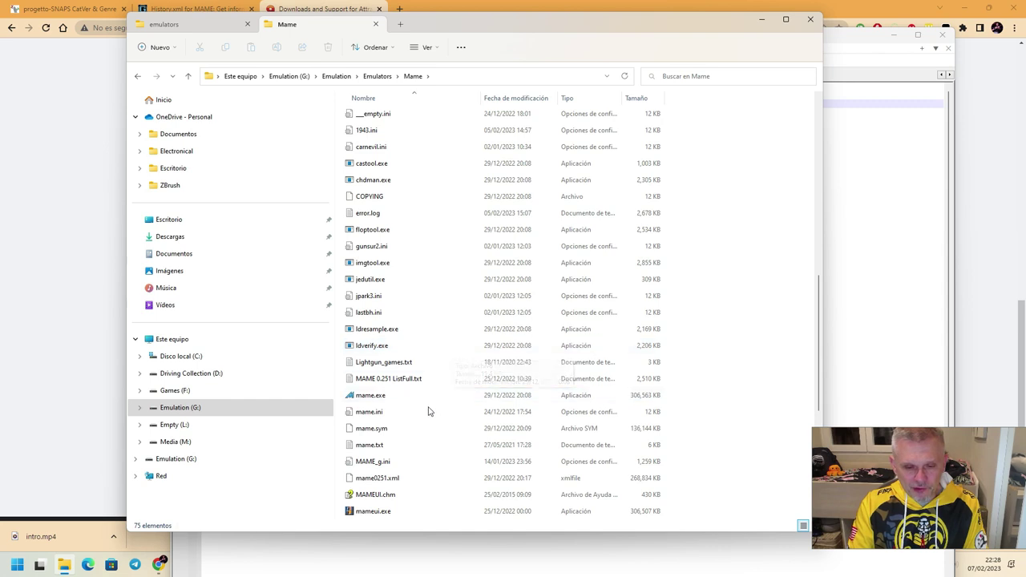
pyautogui.click(450, 78)
pyautogui.hotkey('ctrl', 'c')
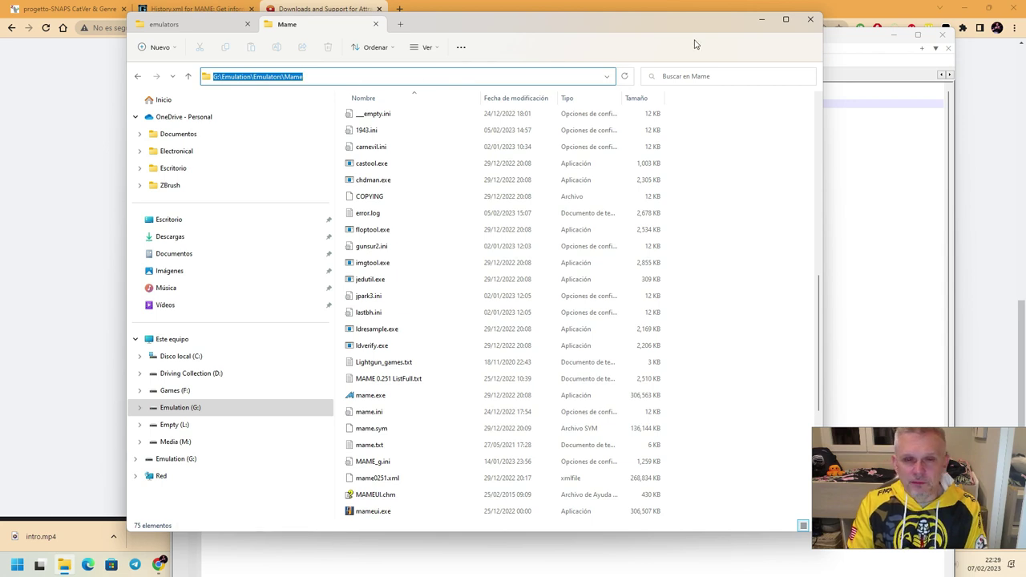
# Back in MAME.cfg in Notepad++, set the executable value to G:\Emulation\Emulators\Mame\mame.exe
pyautogui.click(762, 18)
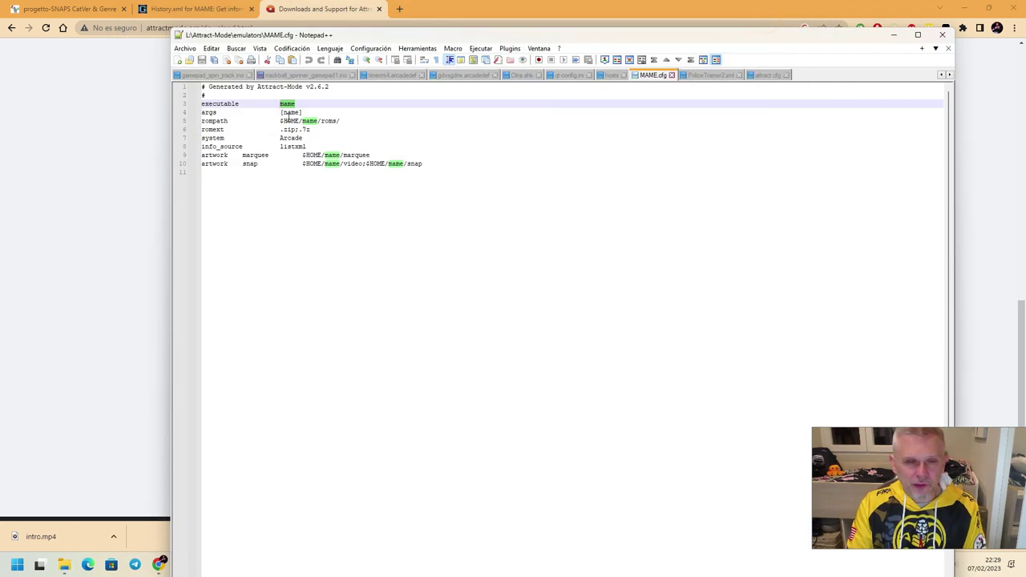
pyautogui.click(280, 103)
pyautogui.hotkey('ctrl', 'v')
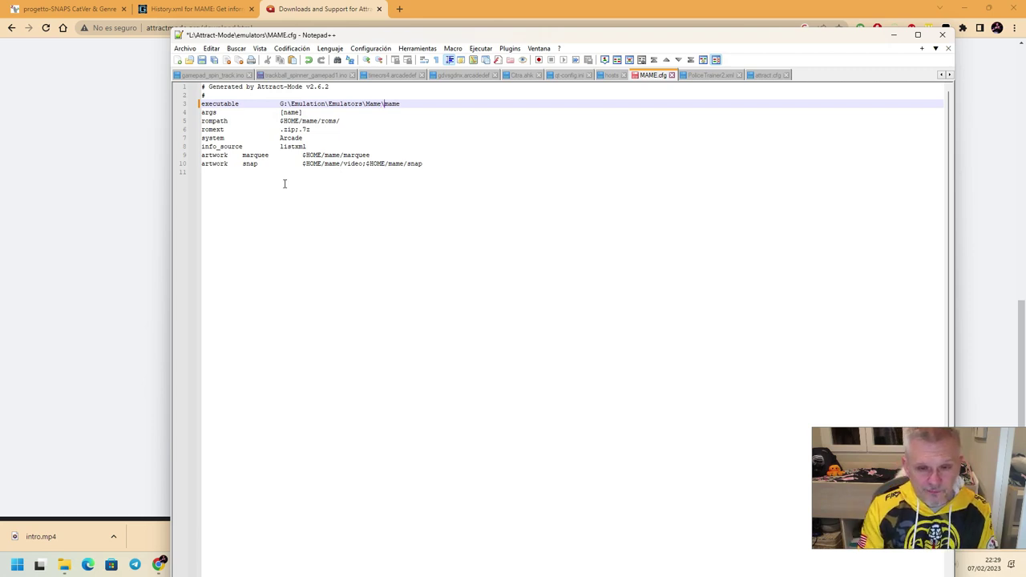
pyautogui.write('ex')
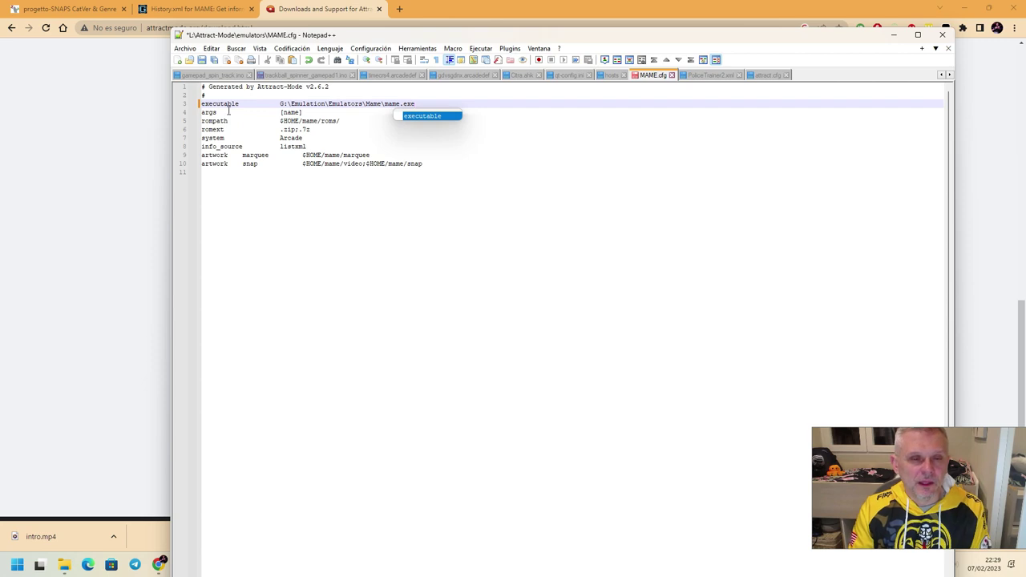
pyautogui.write('e')
# Select the rompath value in MAME.cfg, and open the folder G:\Emulation\ROMS in File Explorer
pyautogui.moveTo(351, 117); pyautogui.dragTo(283, 120)
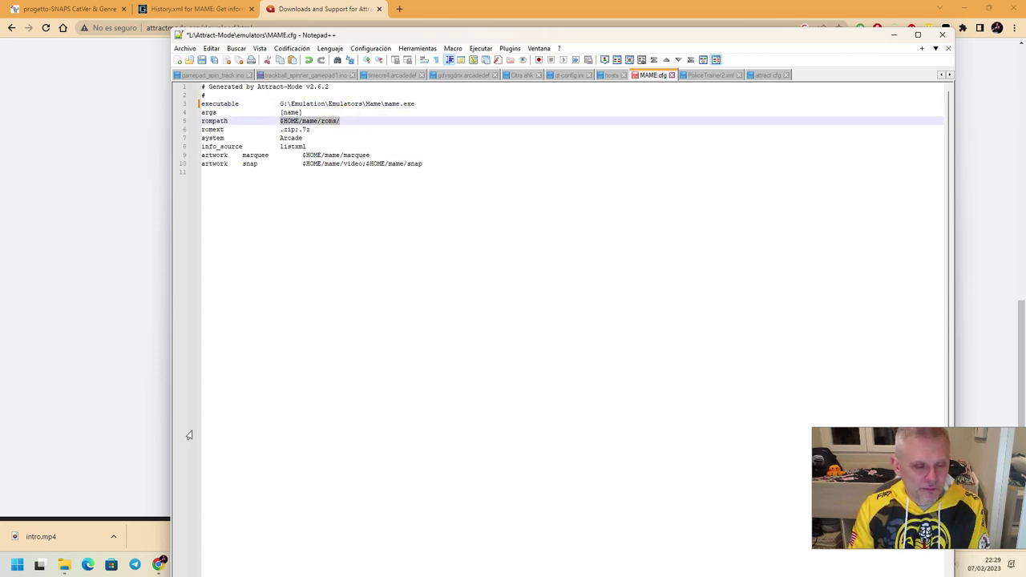
pyautogui.click(64, 564)
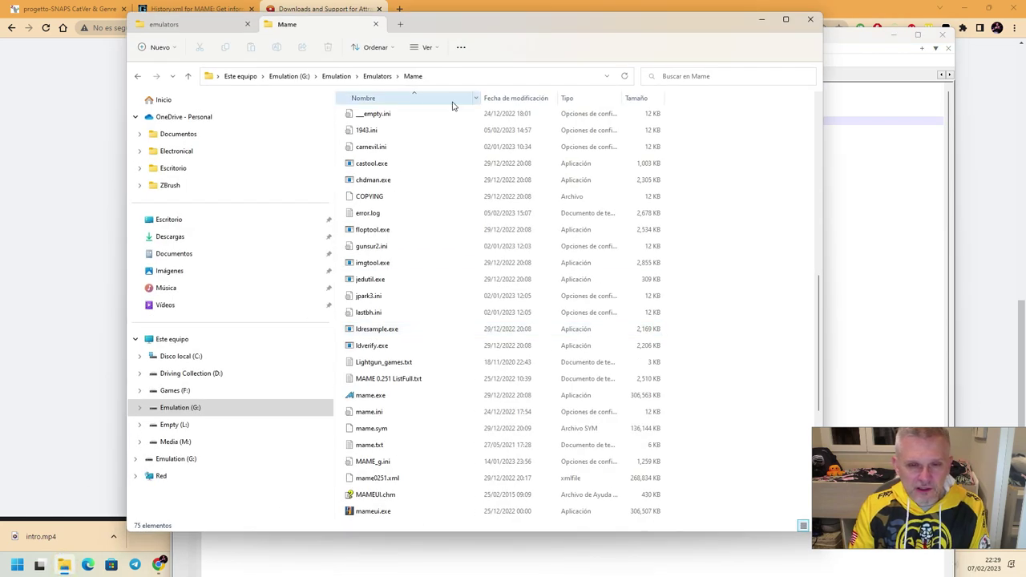
pyautogui.click(337, 76)
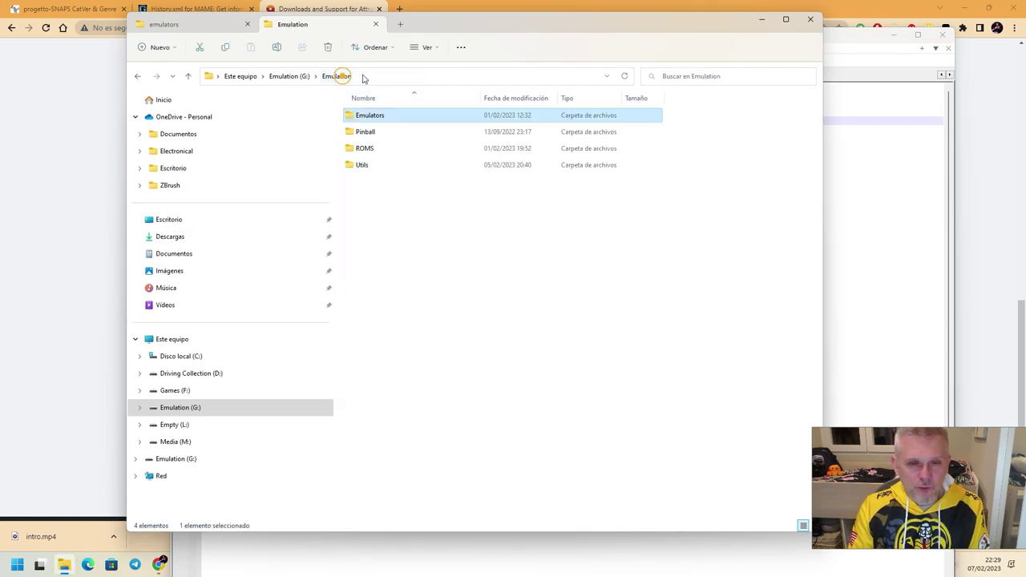
pyautogui.doubleClick(388, 147)
pyautogui.scroll(-2, 454, 308)
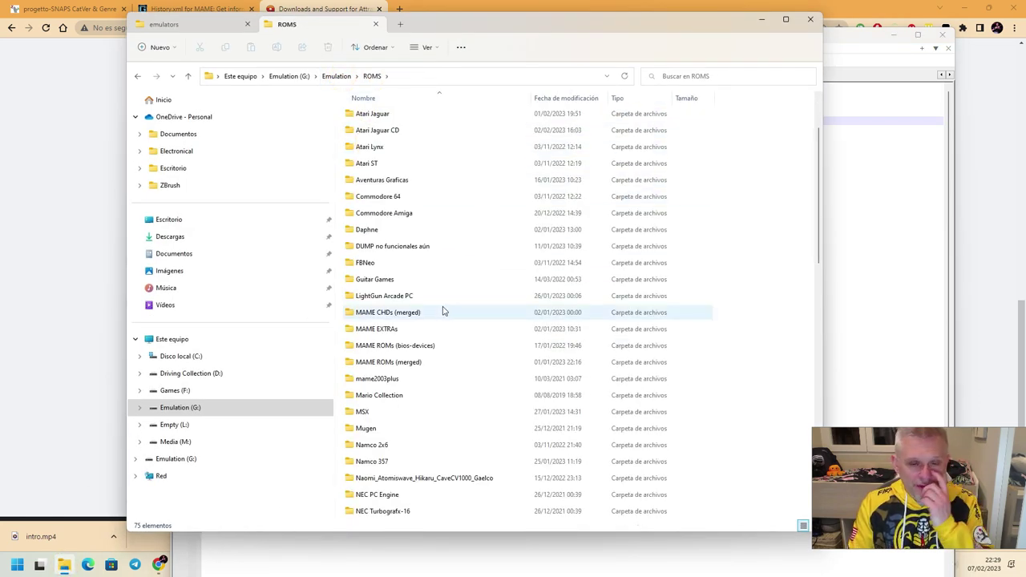
# Review the MAME CHDs (merged), MAME ROMs (bios-devices) and MAME ROMs (merged) folders in the ROMS folder
pyautogui.click(381, 314)
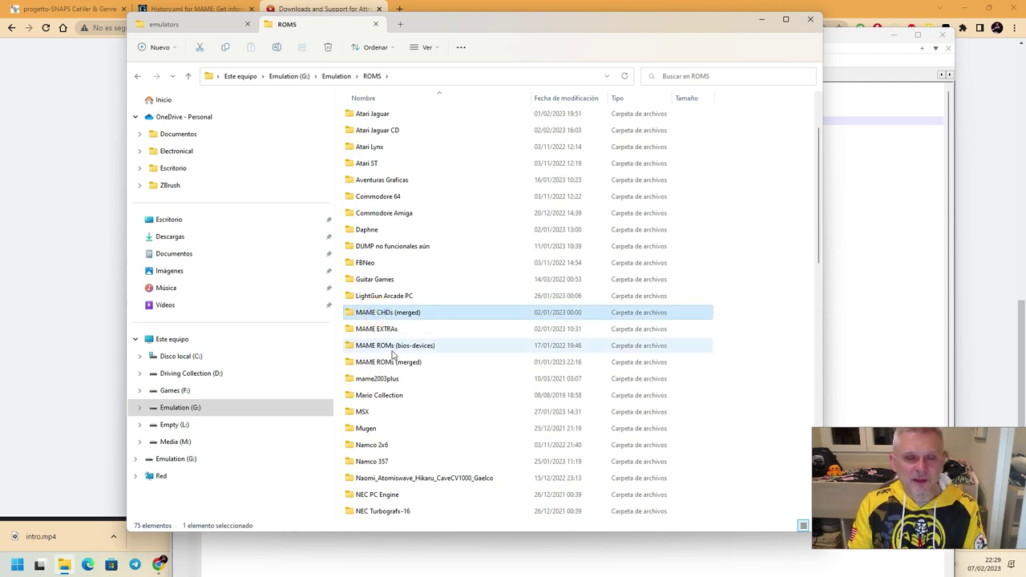
pyautogui.click(382, 350)
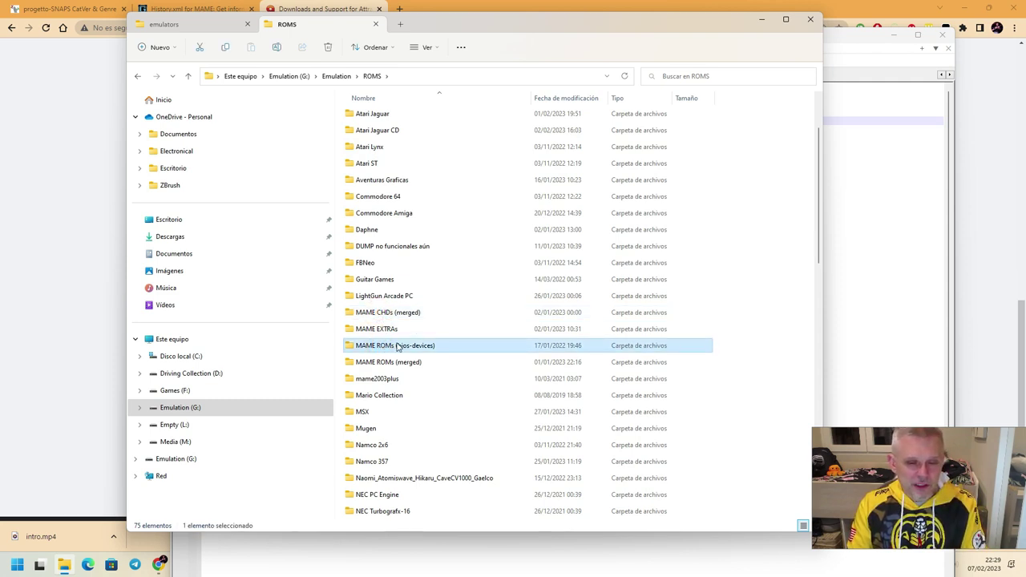
pyautogui.click(389, 362)
pyautogui.click(390, 349)
pyautogui.click(390, 348)
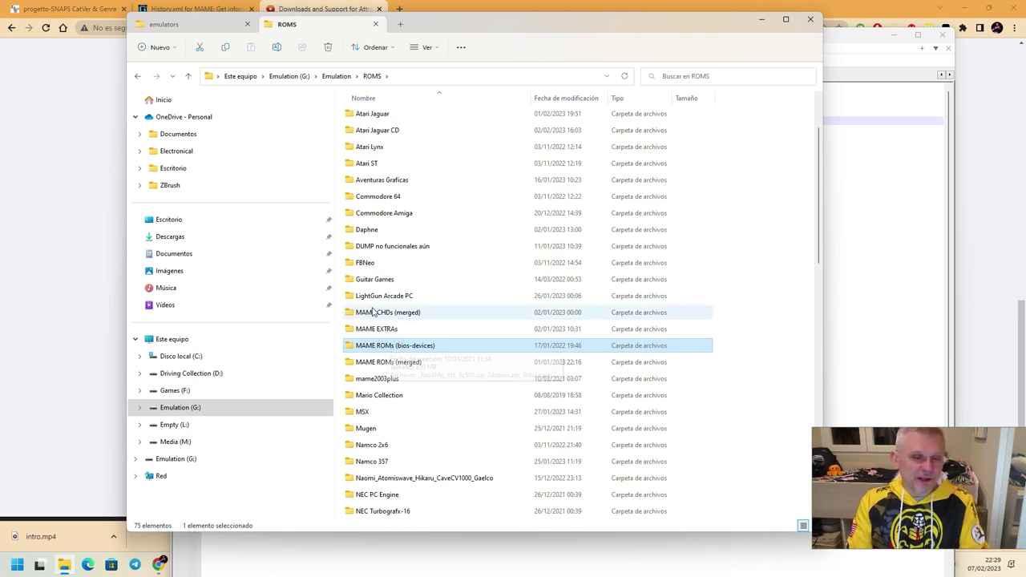
pyautogui.click(376, 314)
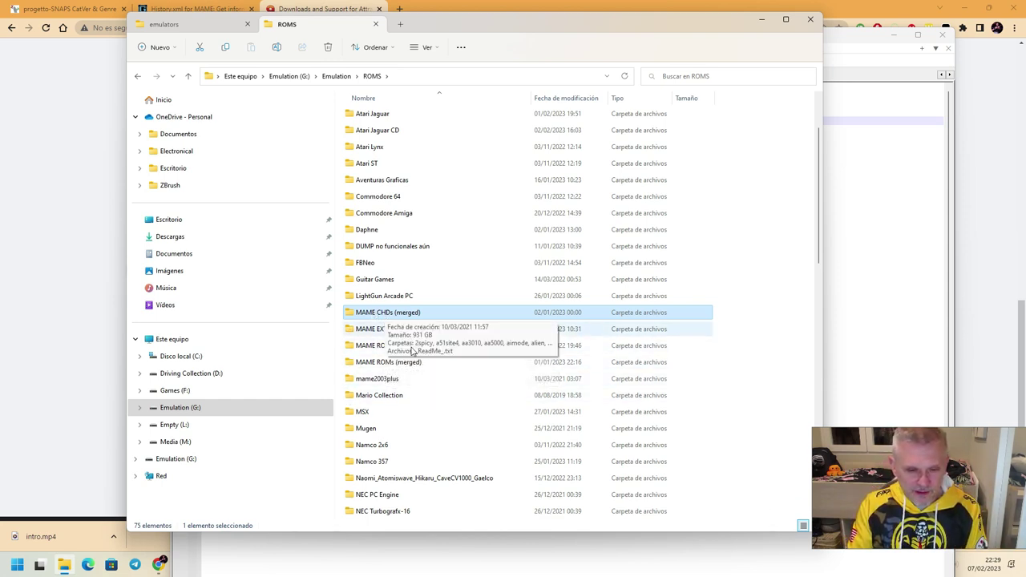
pyautogui.click(381, 364)
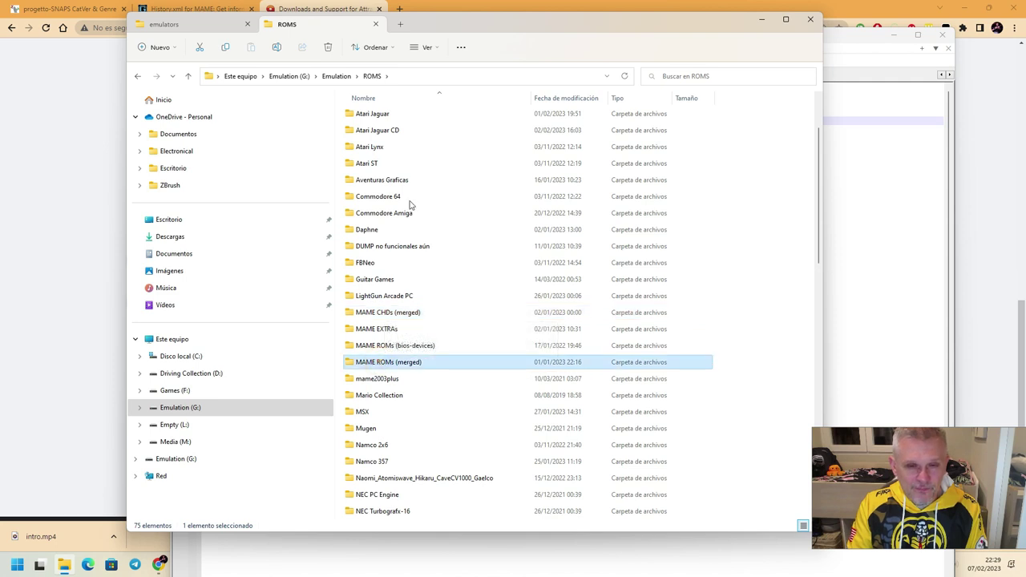
# Copy the path of the MAME ROMs (merged) folder and set rompath in MAME.cfg to G:\Emulation\ROMS\MAME ROMs (merged); with the trailing semicolon
pyautogui.doubleClick(382, 364)
pyautogui.click(477, 76)
pyautogui.hotkey('ctrl', 'c')
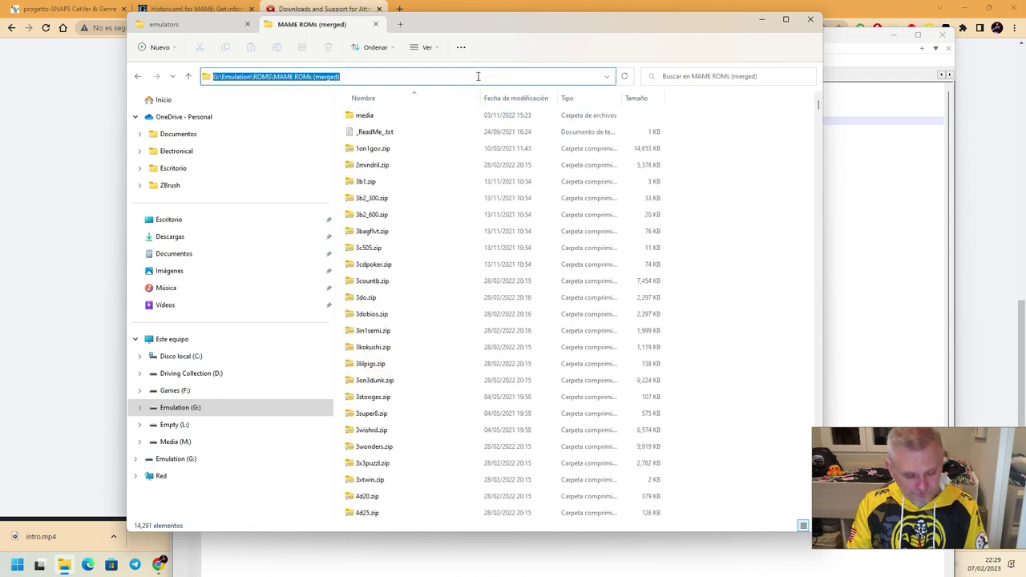
pyautogui.hotkey('alt', 'Tab')
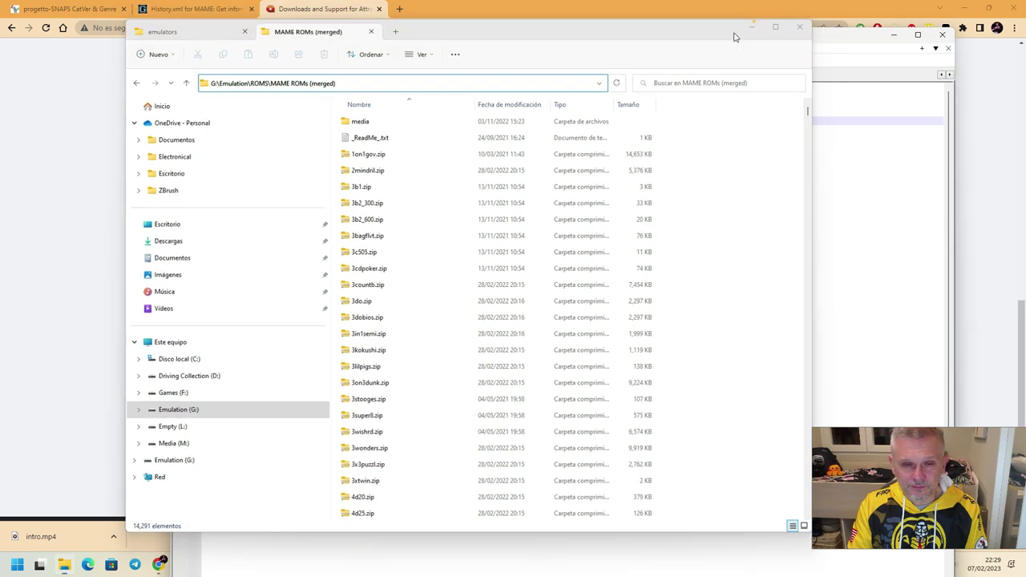
pyautogui.hotkey('ctrl', 'v')
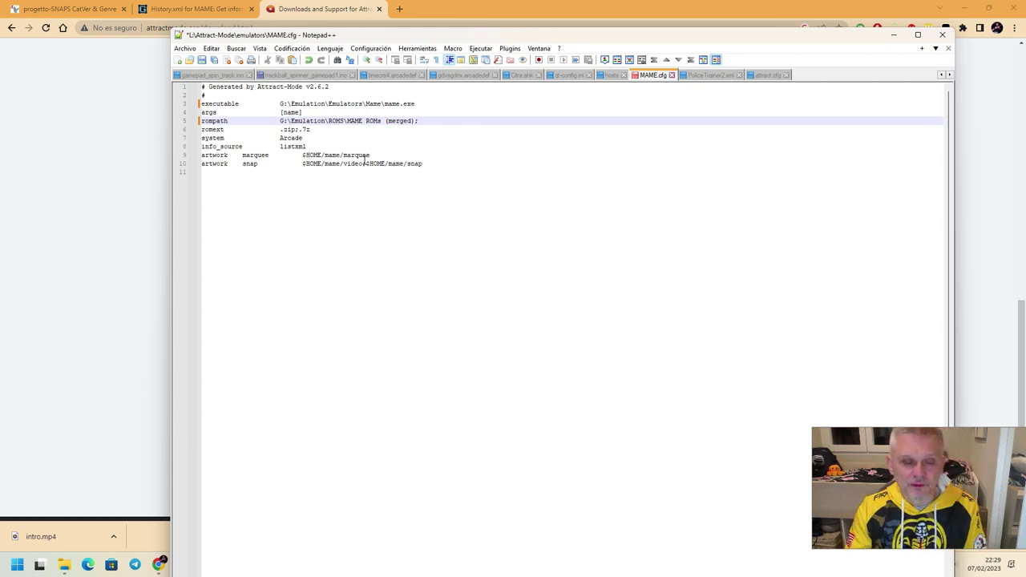
# Copy the path of the MAME CHDs (merged) folder and append G:\Emulation\ROMS\MAME CHDs (merged) to the rompath line in MAME.cfg
pyautogui.click(64, 564)
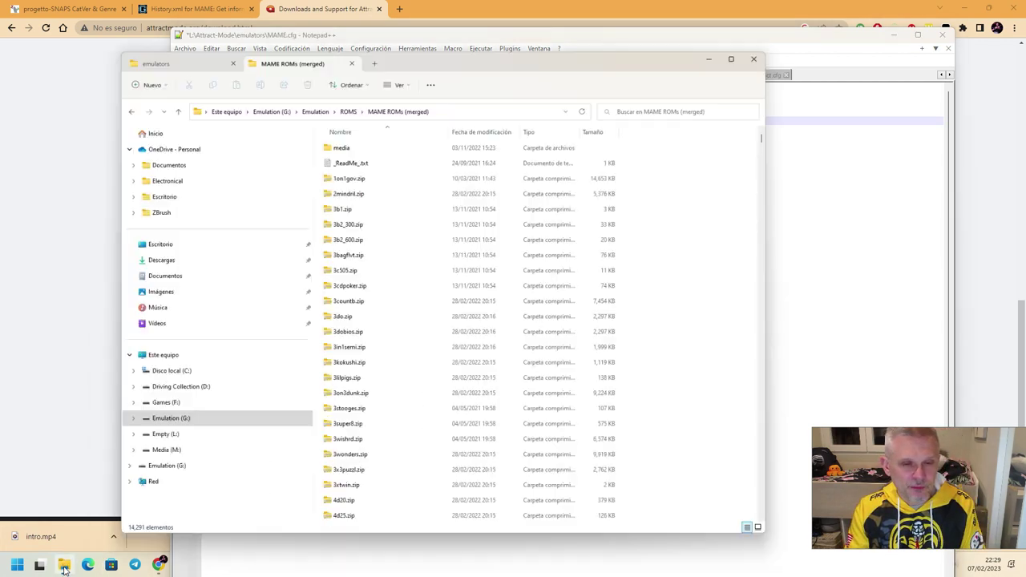
pyautogui.click(374, 76)
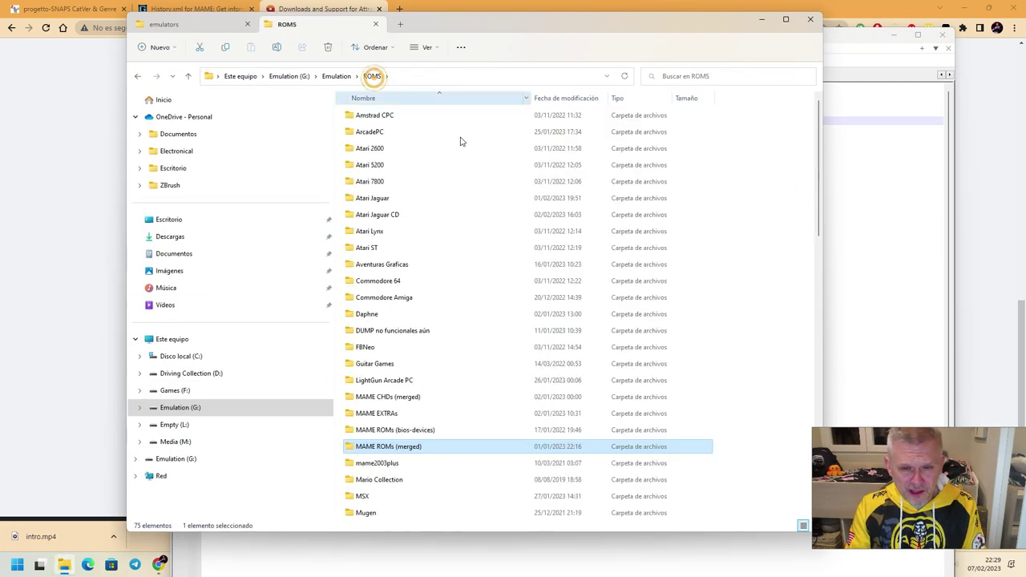
pyautogui.doubleClick(392, 401)
pyautogui.click(516, 76)
pyautogui.hotkey('ctrl', 'c')
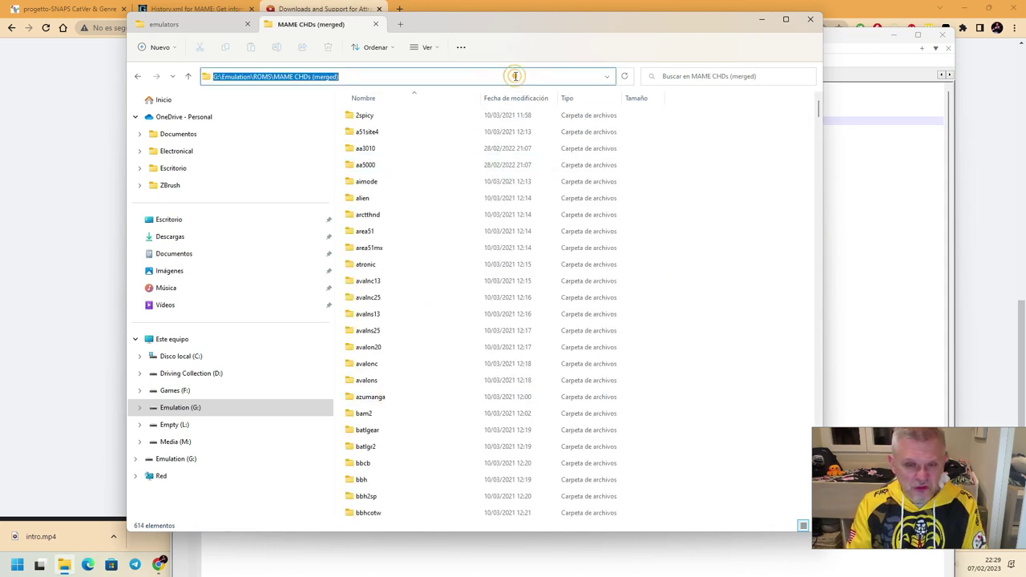
pyautogui.click(761, 19)
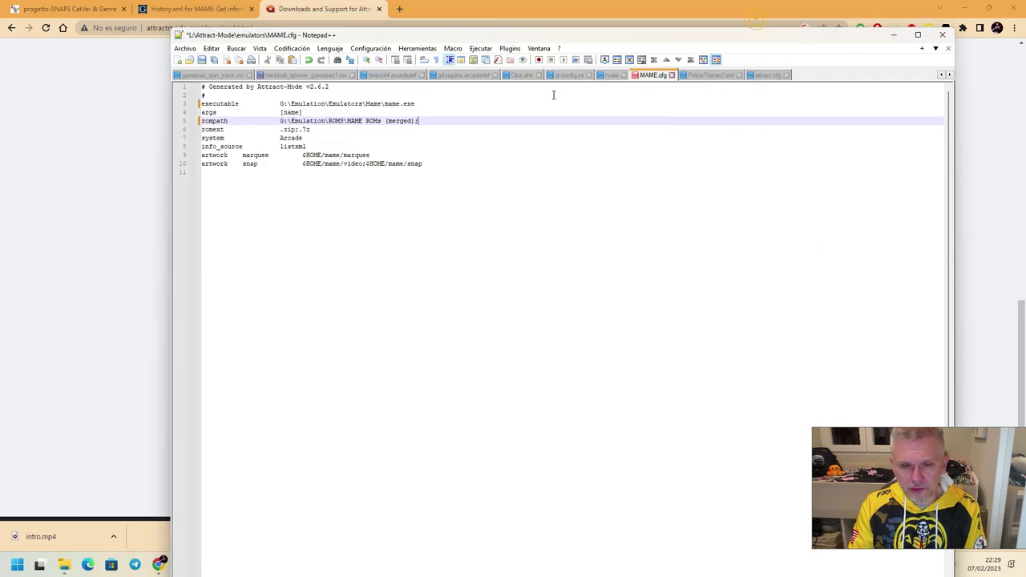
pyautogui.hotkey('ctrl', 'v')
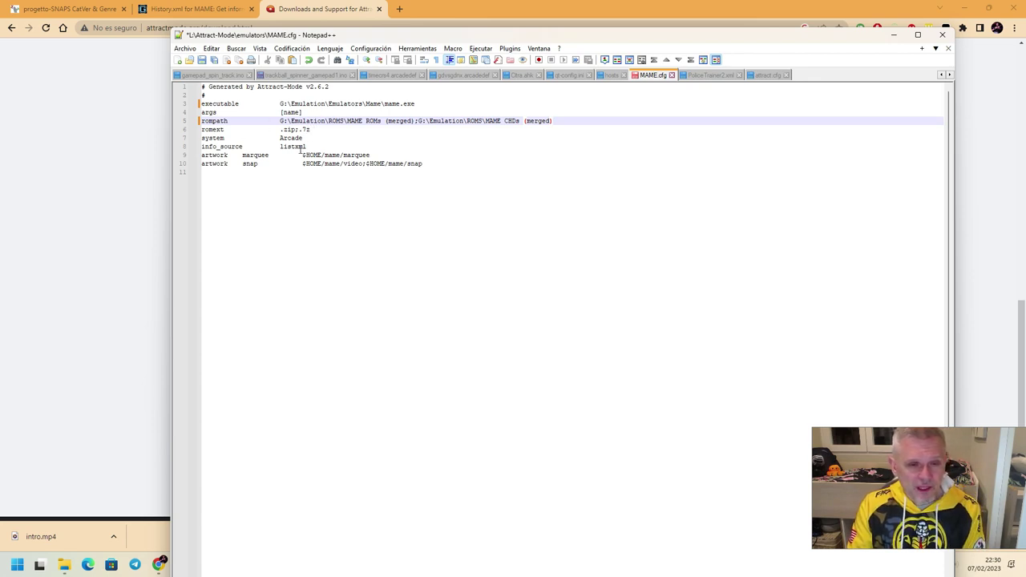
pyautogui.doubleClick(298, 146)
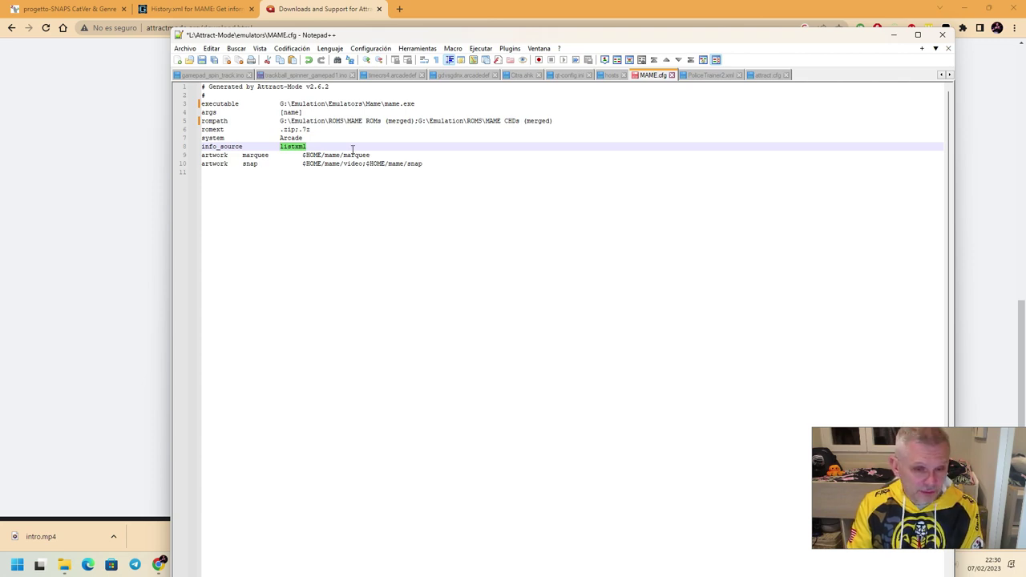
# In File Explorer, open the media subfolder of MAME ROMs (merged) and copy its folder path
pyautogui.click(64, 565)
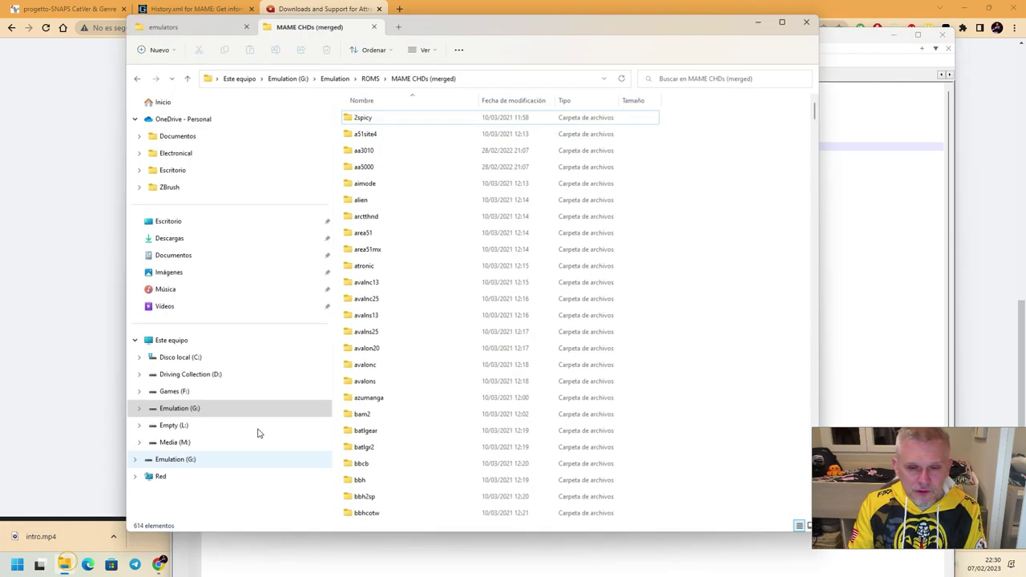
pyautogui.click(372, 75)
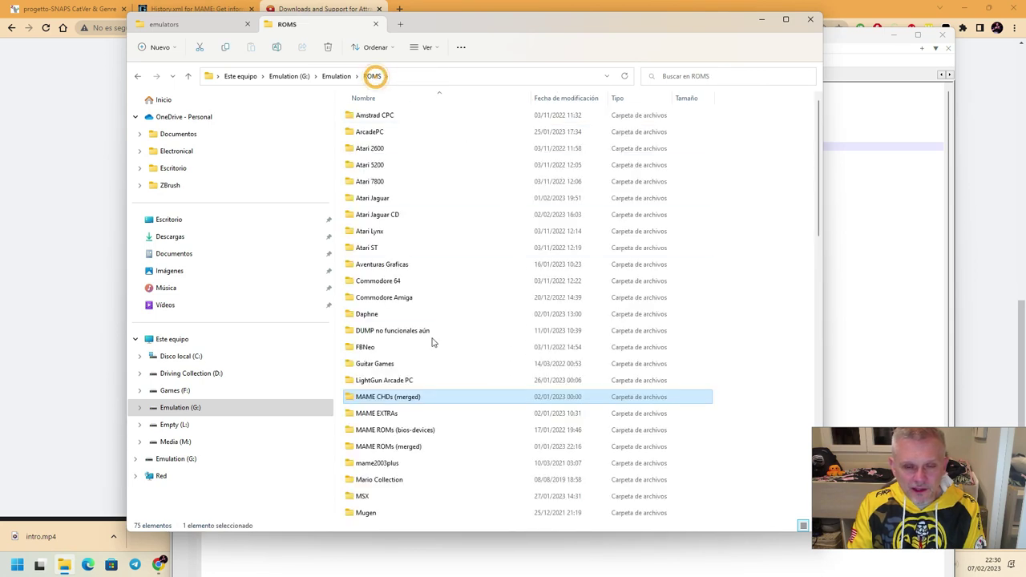
pyautogui.doubleClick(393, 447)
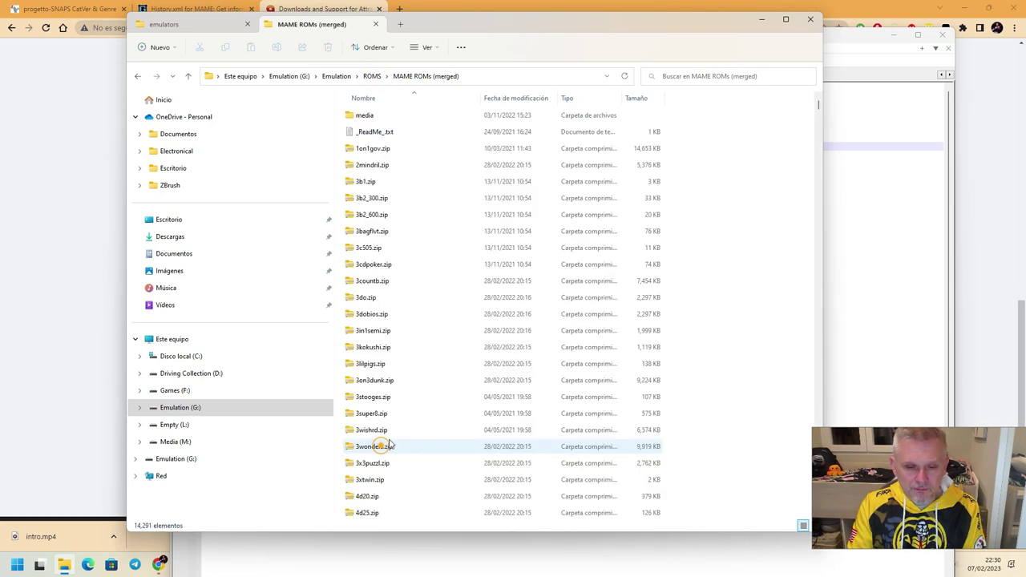
pyautogui.click(365, 114)
pyautogui.doubleClick(367, 115)
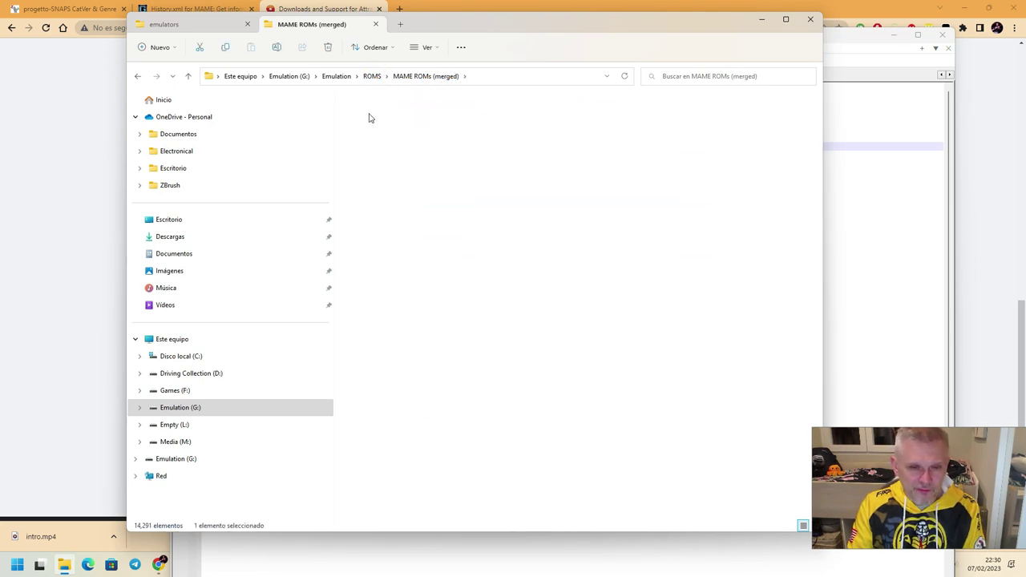
pyautogui.click(520, 78)
pyautogui.hotkey('ctrl', 'c')
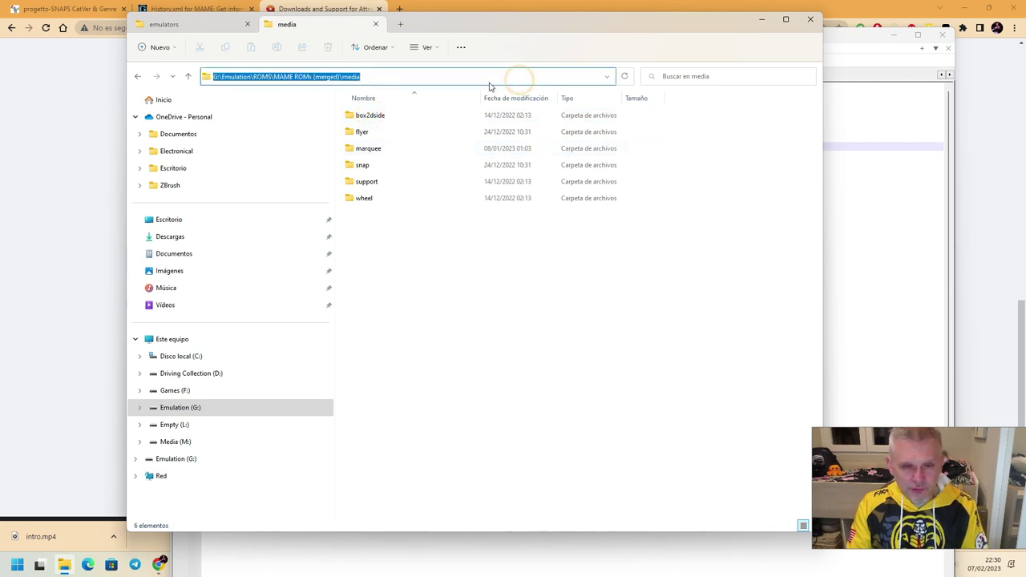
# Set the marquee artwork path in MAME.cfg to G:\Emulation\ROMS\MAME ROMs (merged)\media\marquee
pyautogui.click(761, 18)
pyautogui.moveTo(378, 154); pyautogui.dragTo(303, 154)
pyautogui.hotkey('ctrl', 'v')
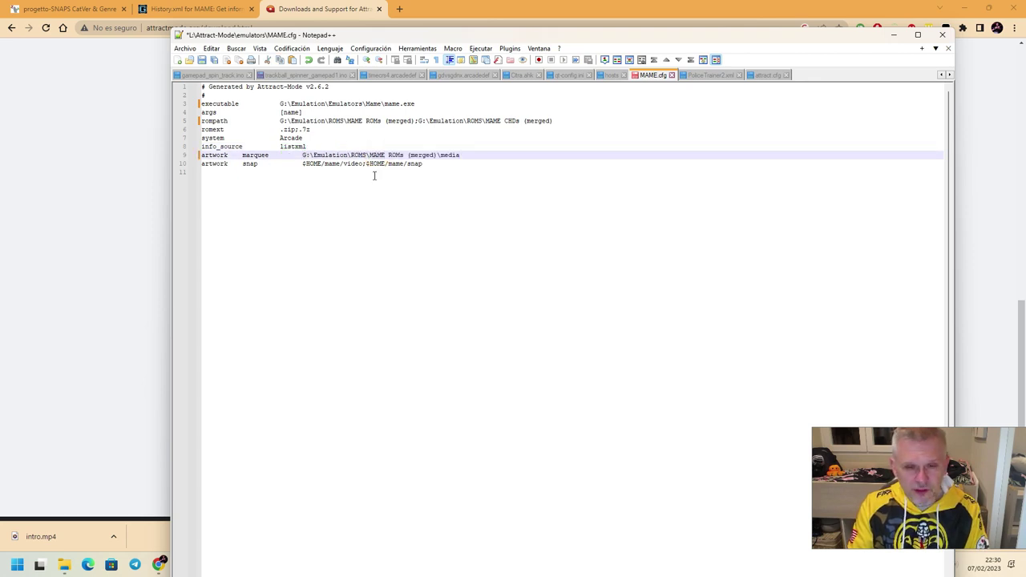
pyautogui.write('\\')
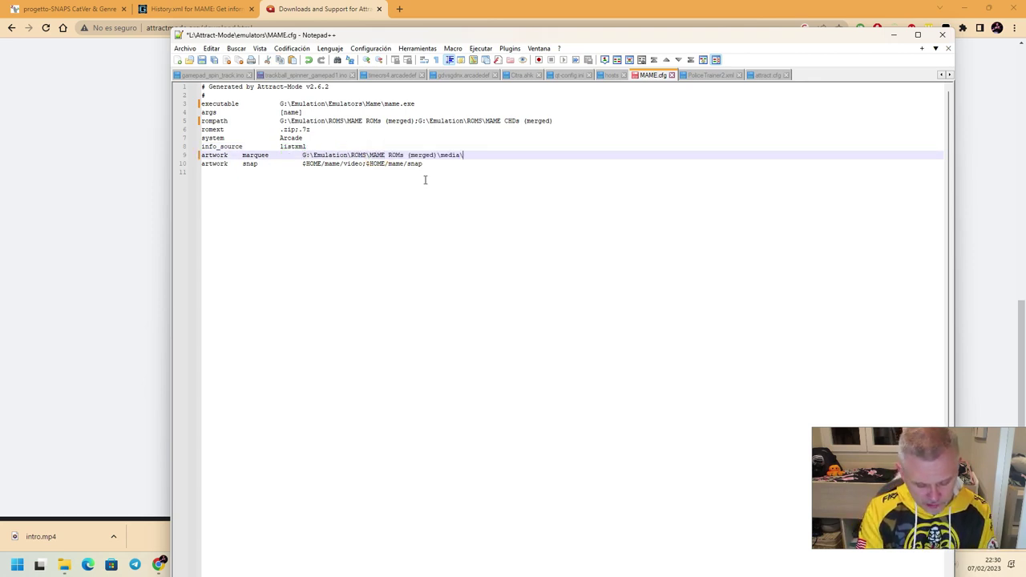
pyautogui.write('marq')
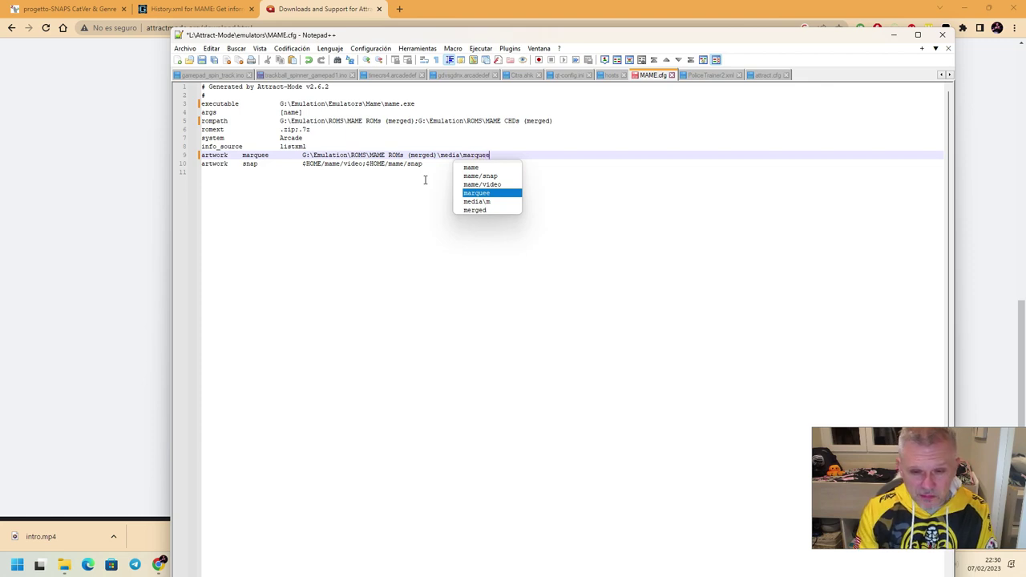
pyautogui.write('uee')
pyautogui.click(425, 180)
# Reuse the media path from the marquee line to set the snap artwork path to G:\Emulation\ROMS\MAME ROMs (merged)\media\snap
pyautogui.moveTo(463, 154); pyautogui.dragTo(305, 154)
pyautogui.hotkey('ctrl', 'c')
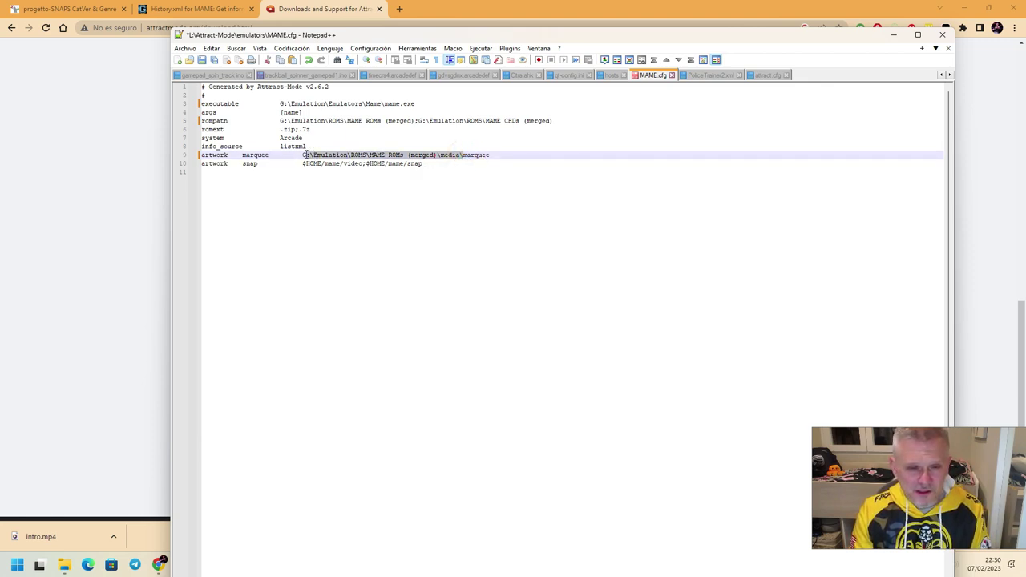
pyautogui.click(405, 164)
pyautogui.moveTo(403, 165); pyautogui.dragTo(302, 164)
pyautogui.hotkey('ctrl', 'v')
pyautogui.press('Delete')
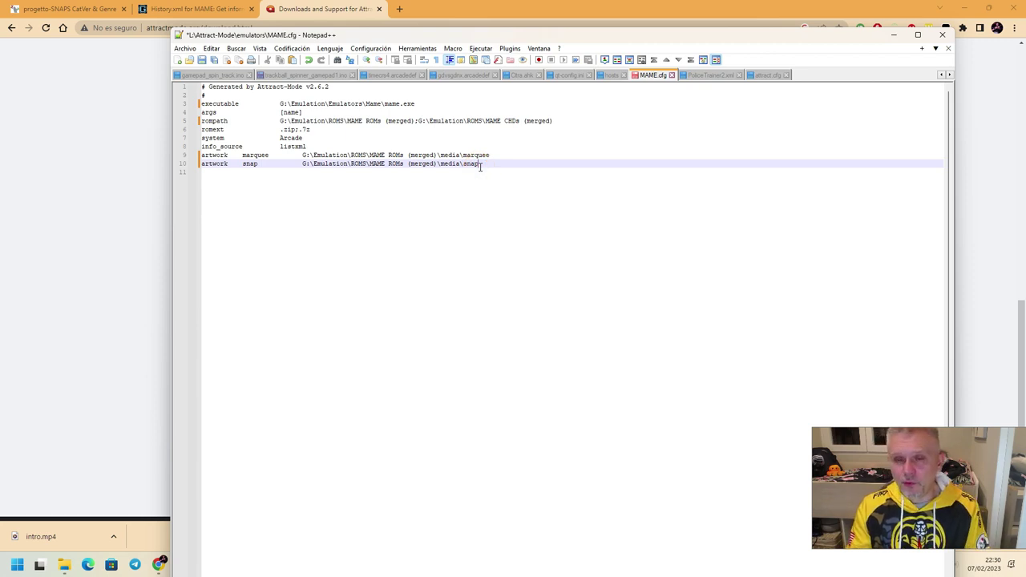
# Add two copies of the snap artwork line directly below it in MAME.cfg
pyautogui.press('Down')
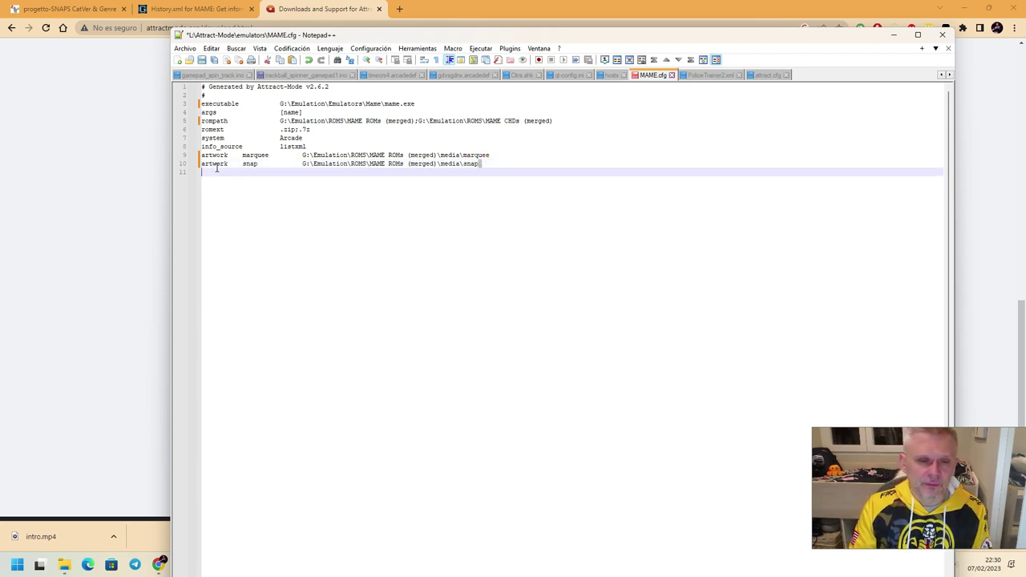
pyautogui.hotkey('shift', 'Up')
pyautogui.hotkey('ctrl', 'c')
pyautogui.press('Up')
pyautogui.hotkey('ctrl', 'v')
pyautogui.hotkey('ctrl', 'v')
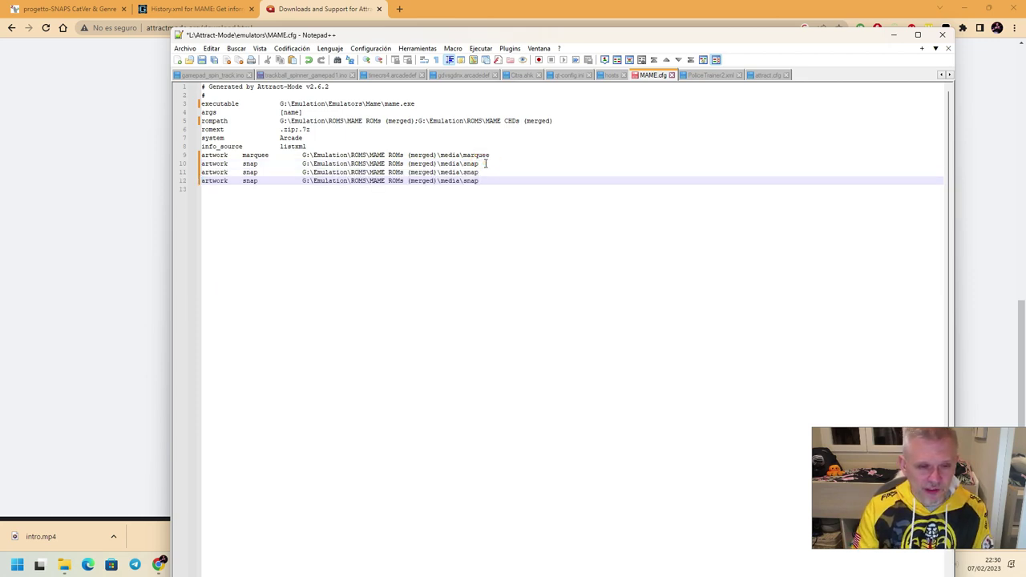
# Turn the first duplicated snap line into flyer artwork with the path G:\Emulation\ROMS\MAME ROMs (merged)\media\flyer
pyautogui.doubleClick(252, 172)
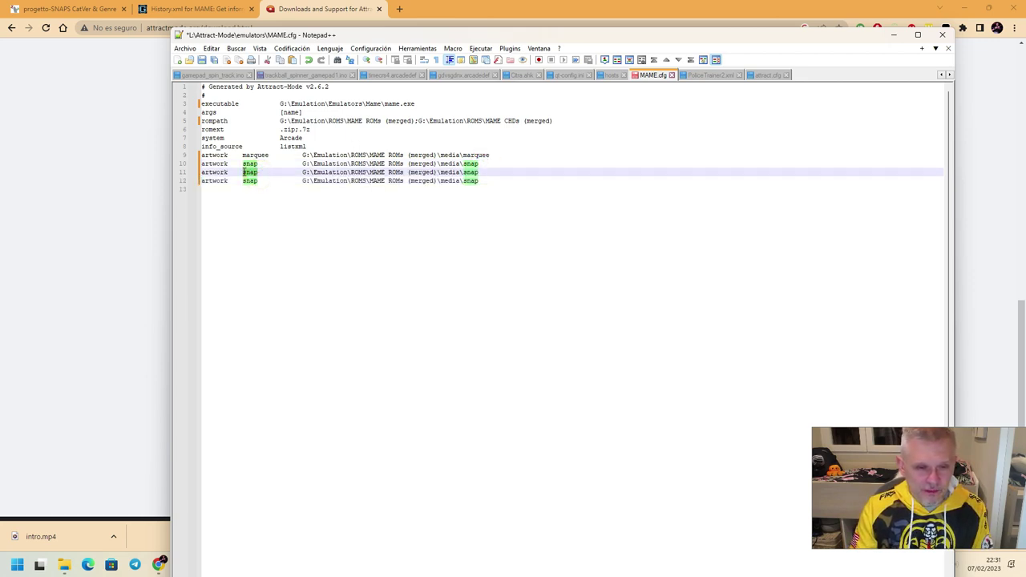
pyautogui.write('flyer')
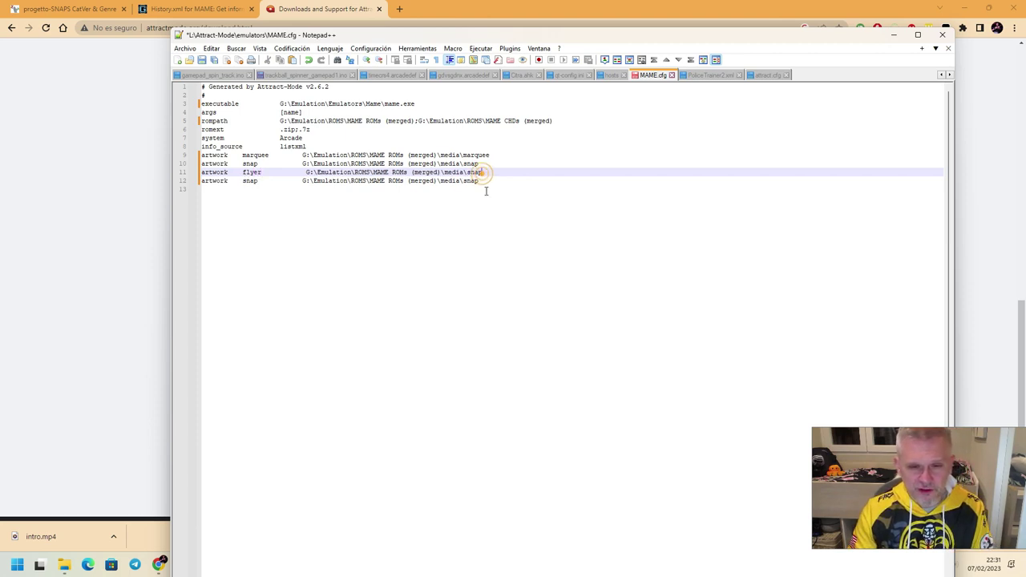
pyautogui.write('f')
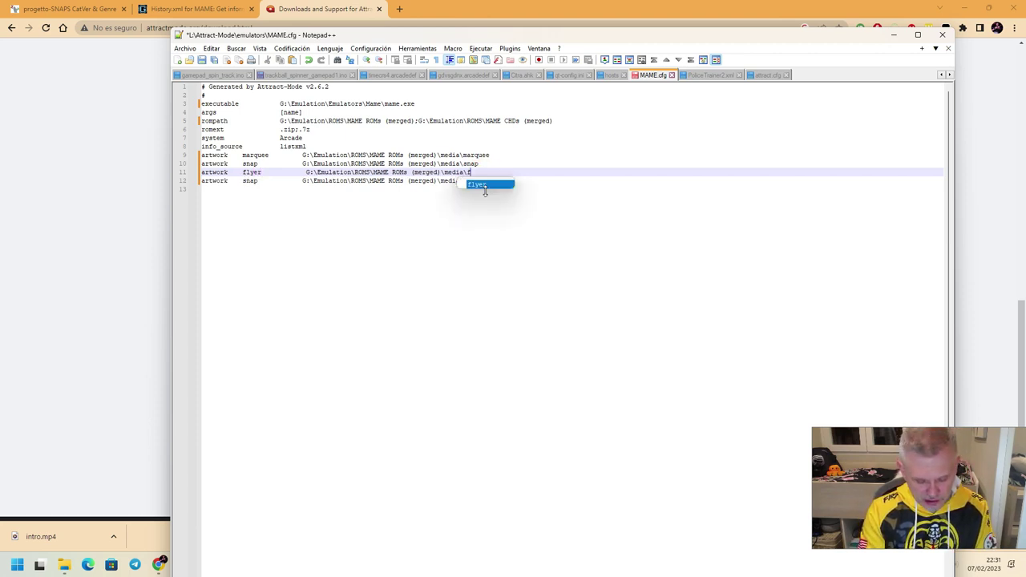
pyautogui.write('lyer')
# Turn the last duplicated snap line into wheel artwork with the path G:\Emulation\ROMS\MAME ROMs (merged)\media\wheel, and save MAME.cfg
pyautogui.click(255, 182)
pyautogui.press('BackSpace')
pyautogui.press('BackSpace')
pyautogui.press('BackSpace')
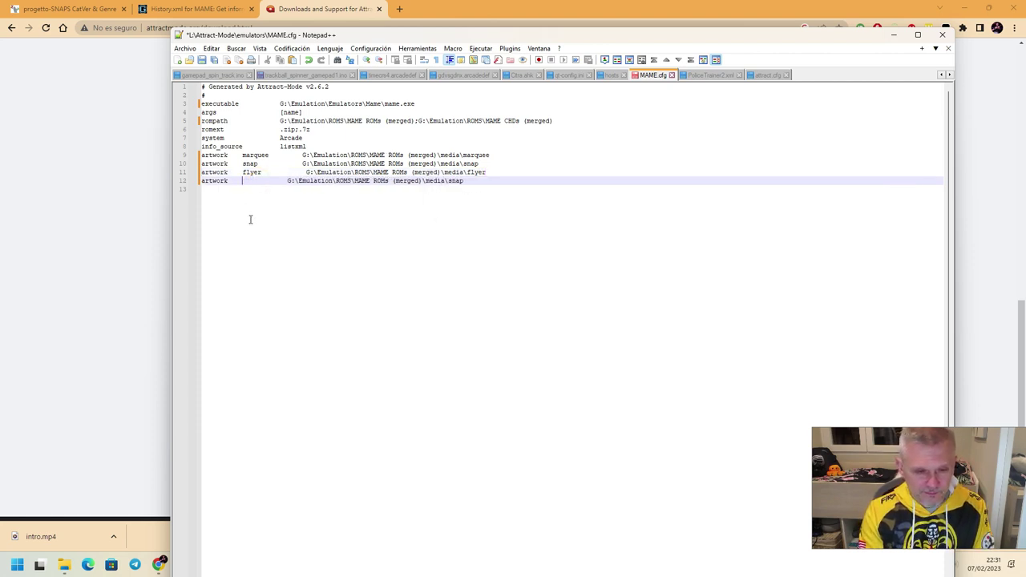
pyautogui.write('wheel')
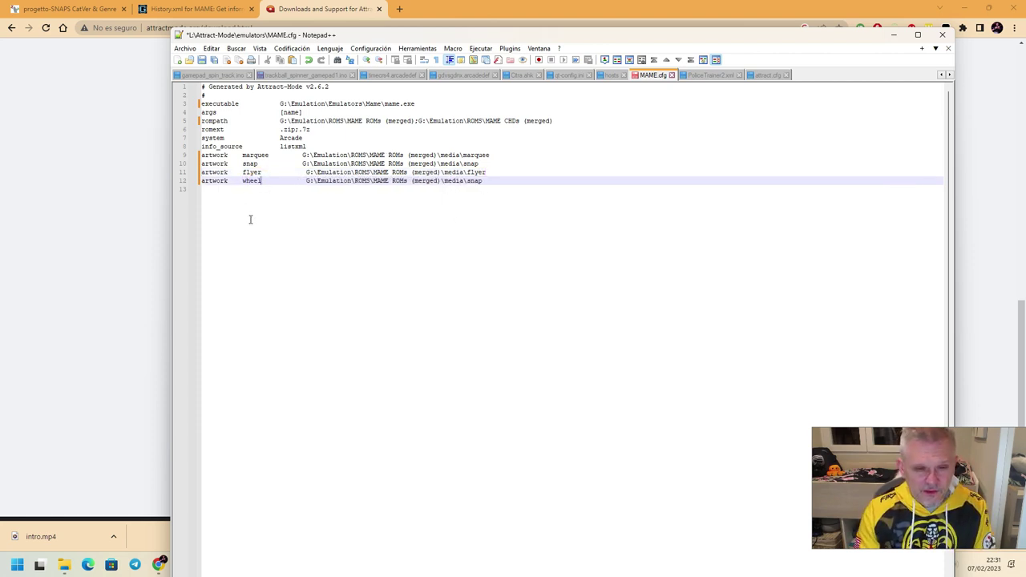
pyautogui.click(484, 179)
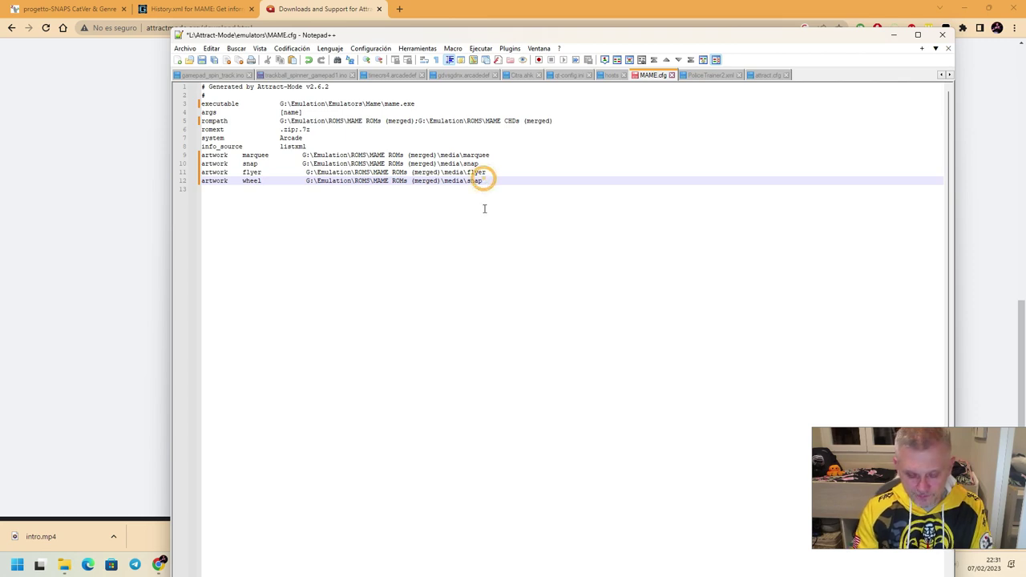
pyautogui.write('wheel')
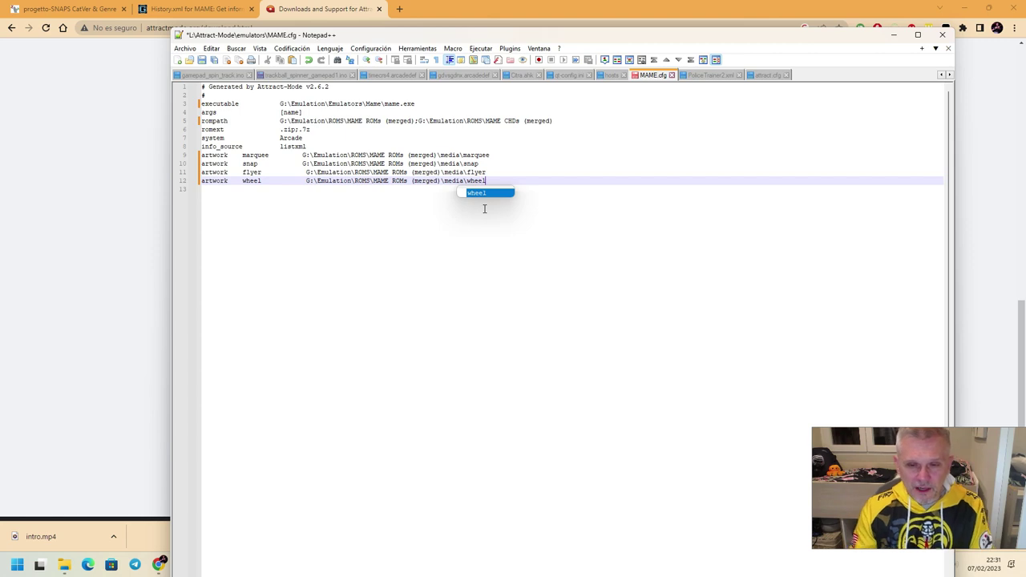
pyautogui.click(433, 245)
pyautogui.click(201, 60)
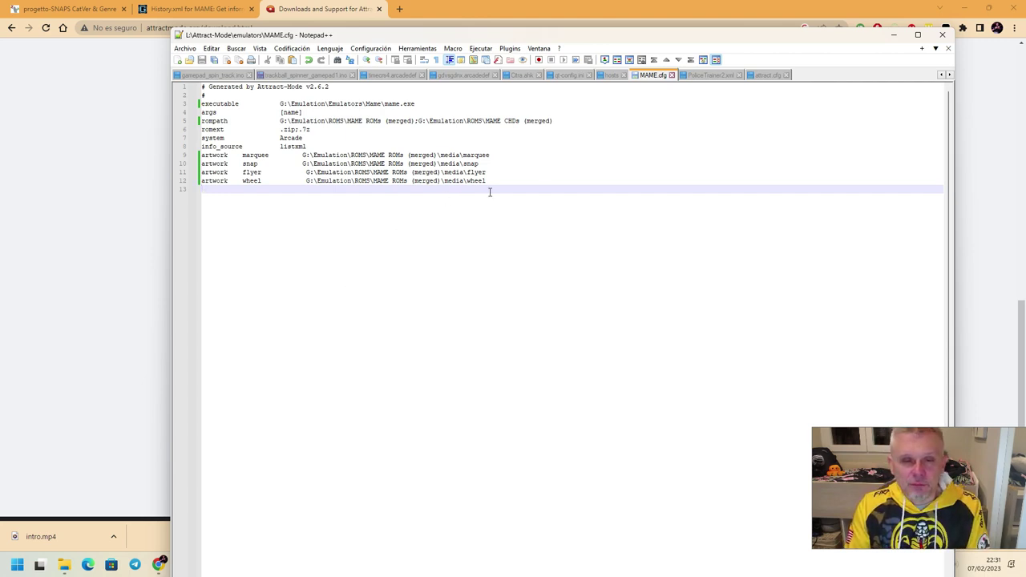
# Switch to Chrome and download the CatList CatVer & Genre 0.251 package from progetto-SNAPS to drive L:, replacing the existing pS_CatVer_251.zip
pyautogui.click(894, 36)
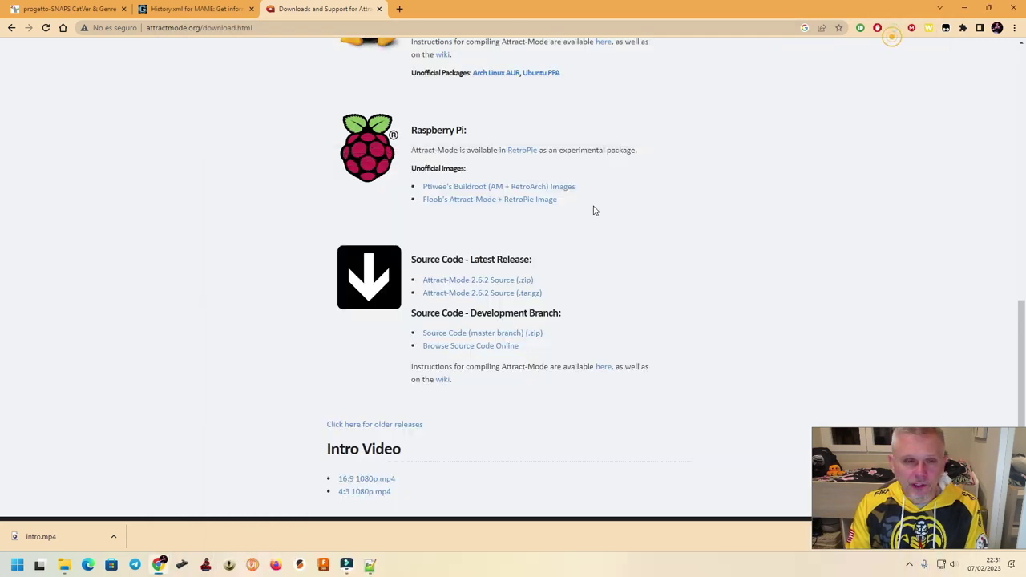
pyautogui.click(64, 9)
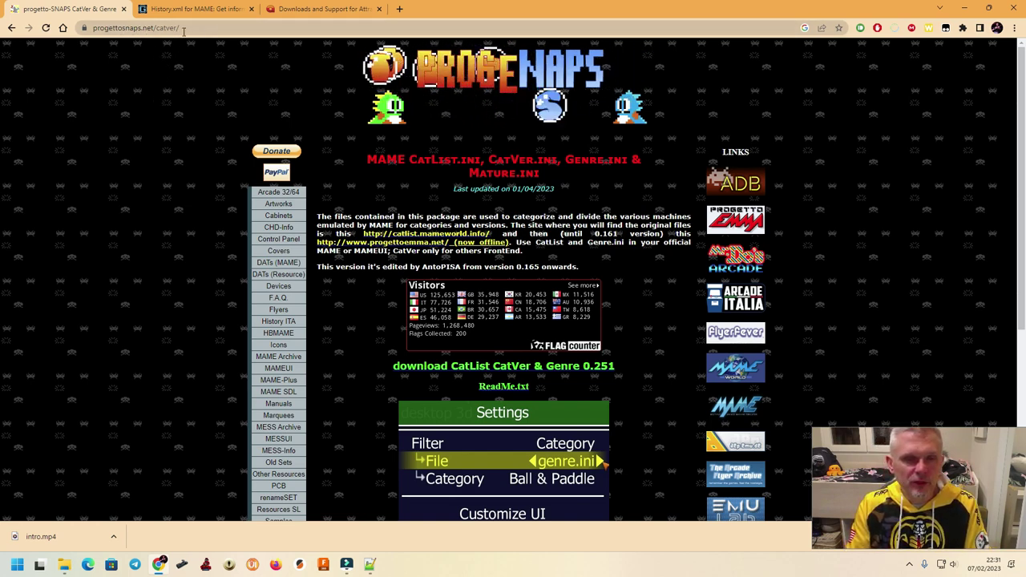
pyautogui.scroll(-3, 407, 389)
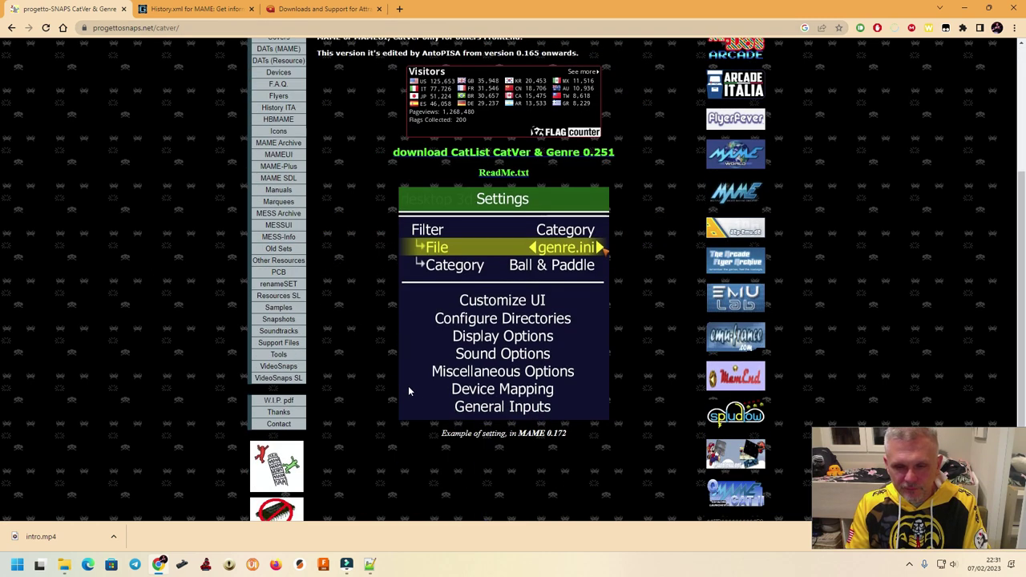
pyautogui.click(518, 158)
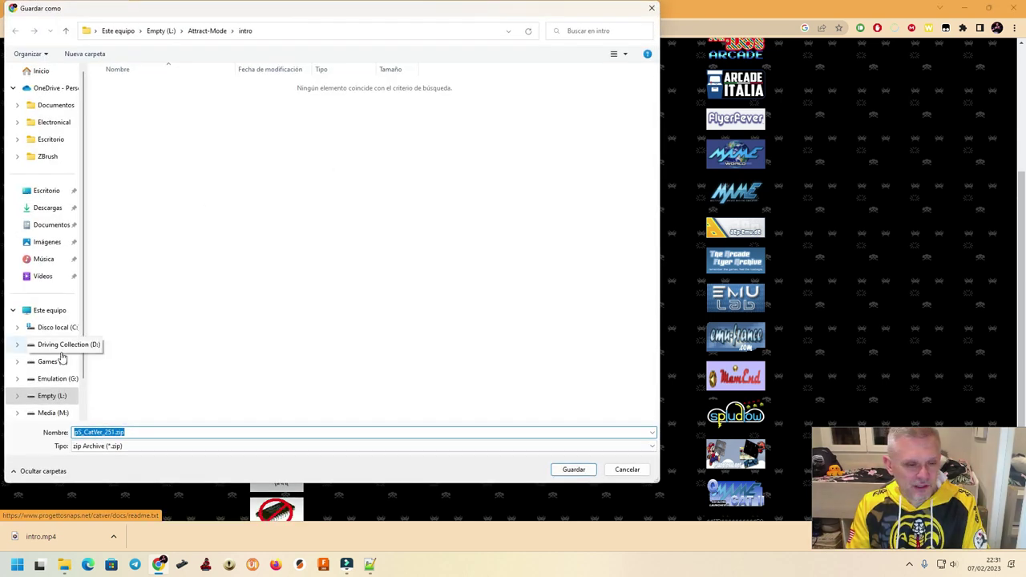
pyautogui.click(49, 396)
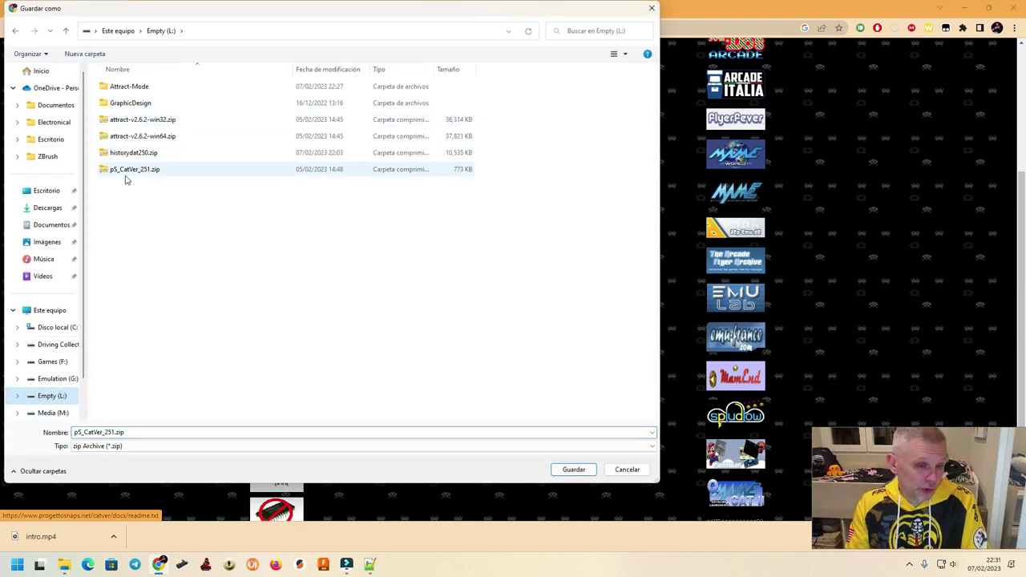
pyautogui.click(587, 469)
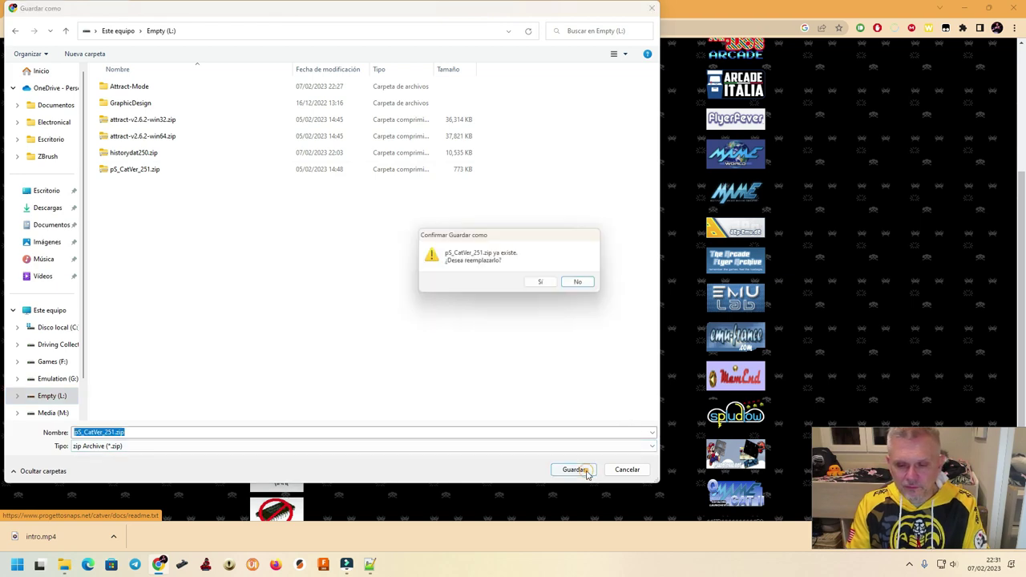
pyautogui.click(544, 285)
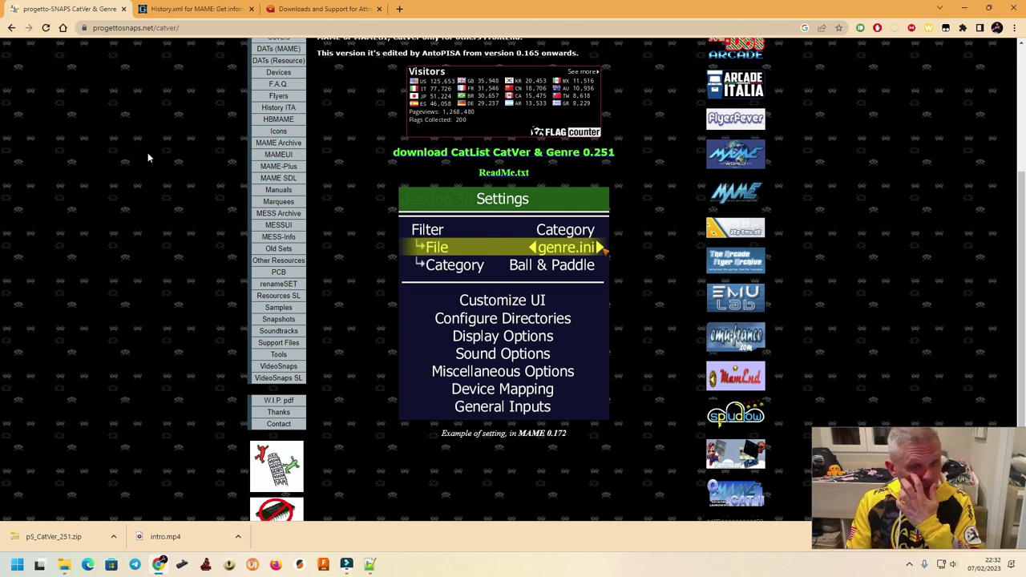
# Download the old-format History DAT ver.2.50 archive from the arcade-history page to drive L:
pyautogui.click(208, 10)
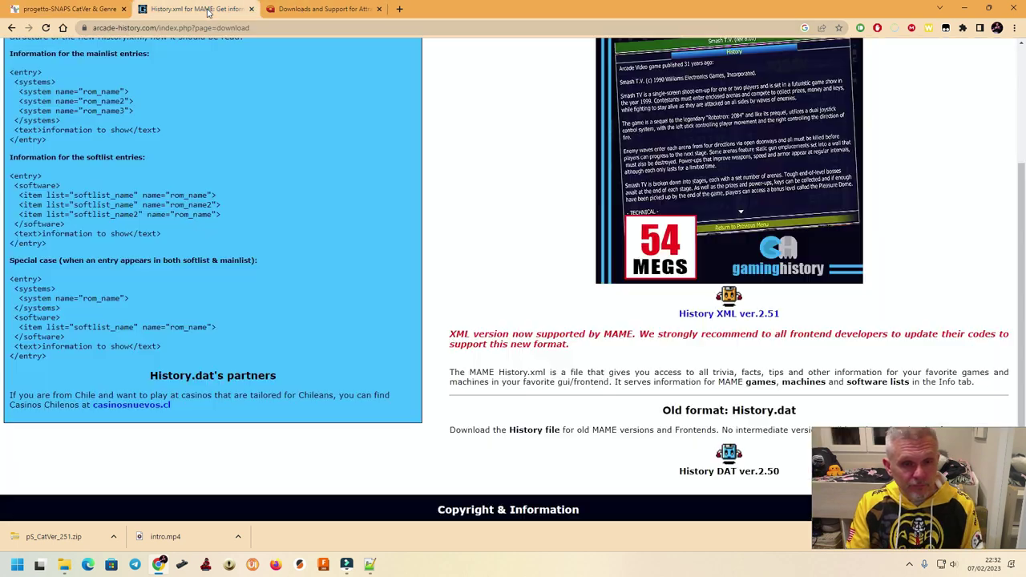
pyautogui.scroll(2, 117, 48)
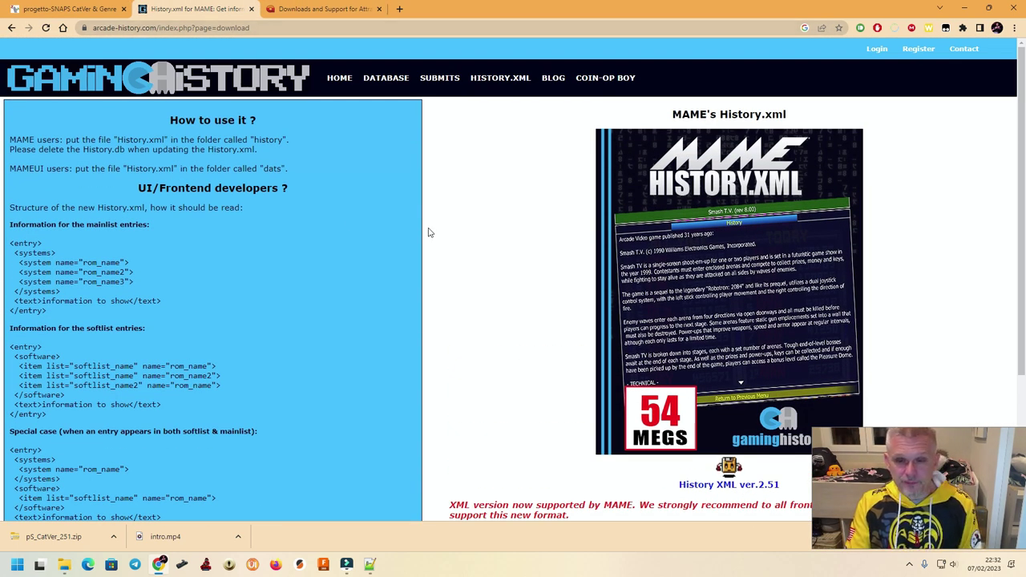
pyautogui.scroll(-3, 429, 232)
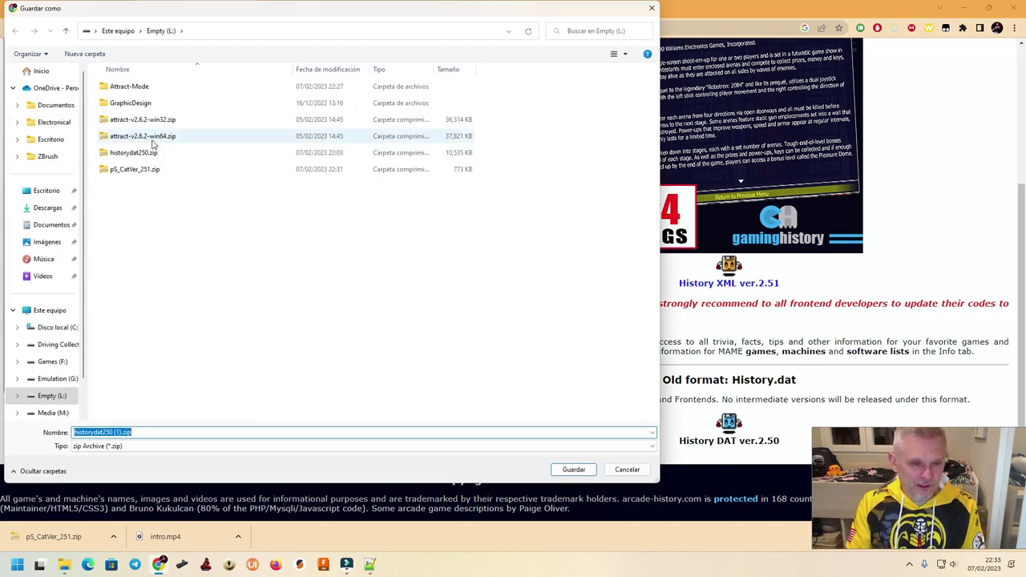
pyautogui.click(571, 471)
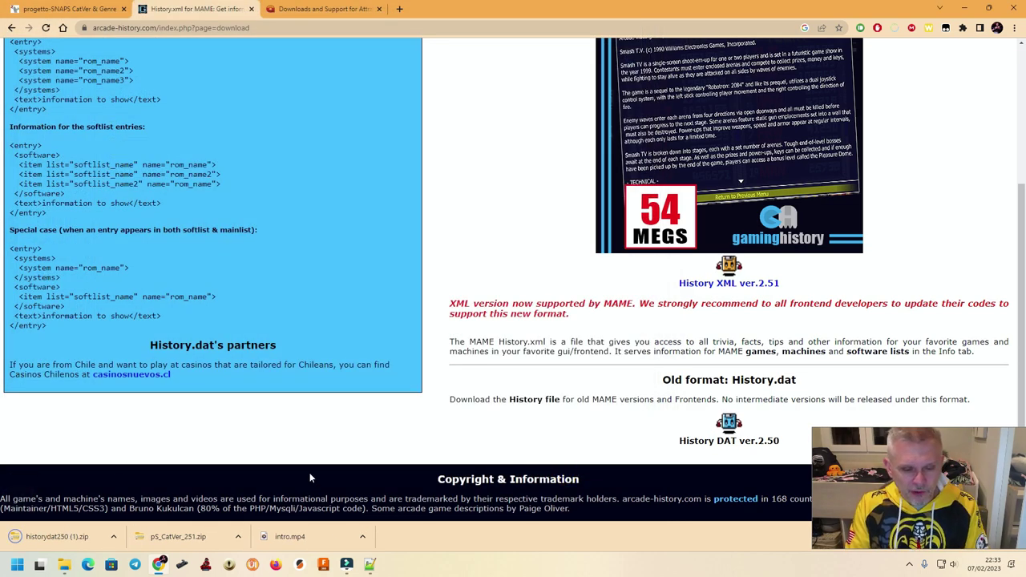
# In File Explorer, create a new folder named databases inside the Attract-Mode folder on drive L:
pyautogui.click(64, 566)
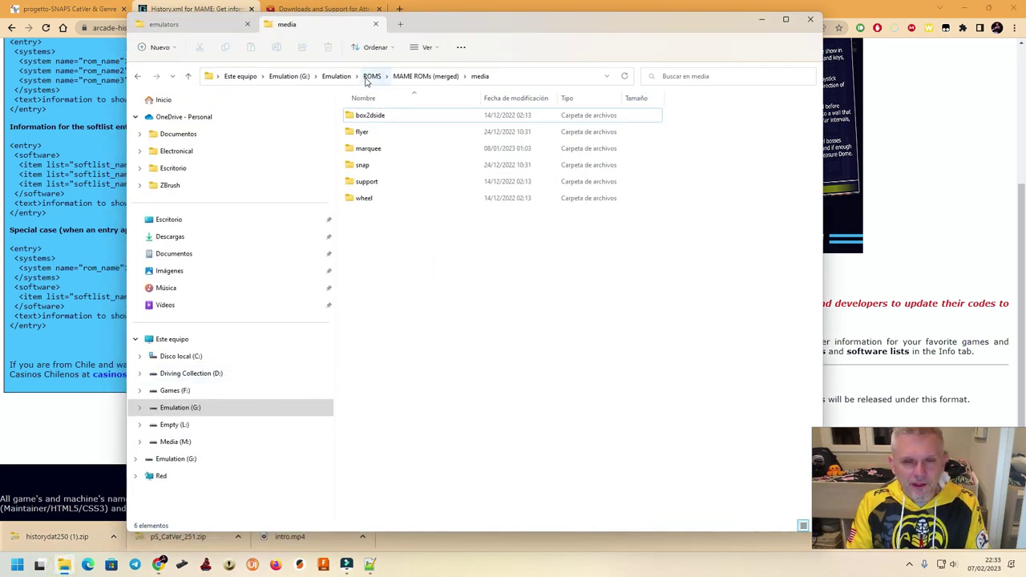
pyautogui.click(179, 27)
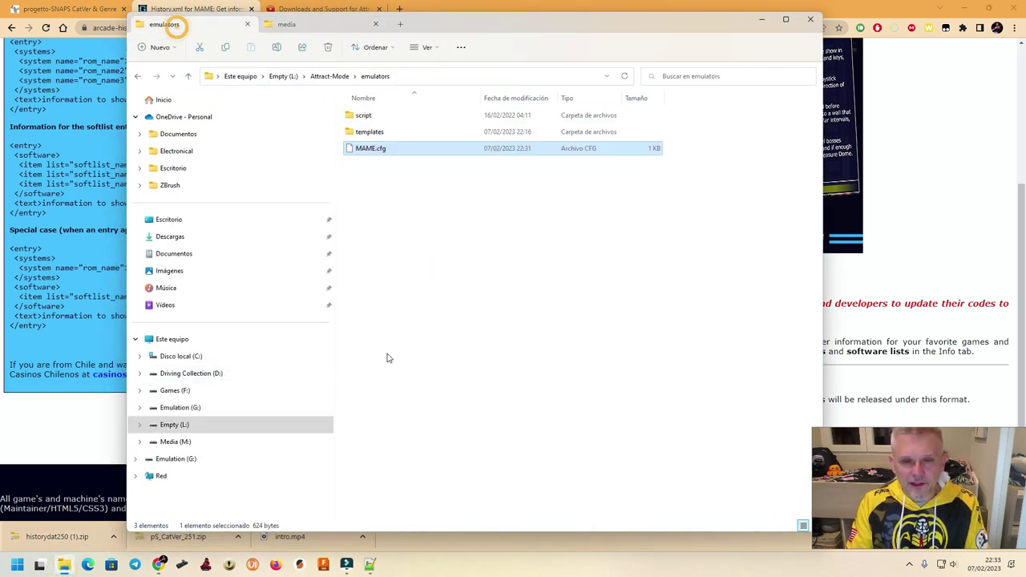
pyautogui.click(330, 77)
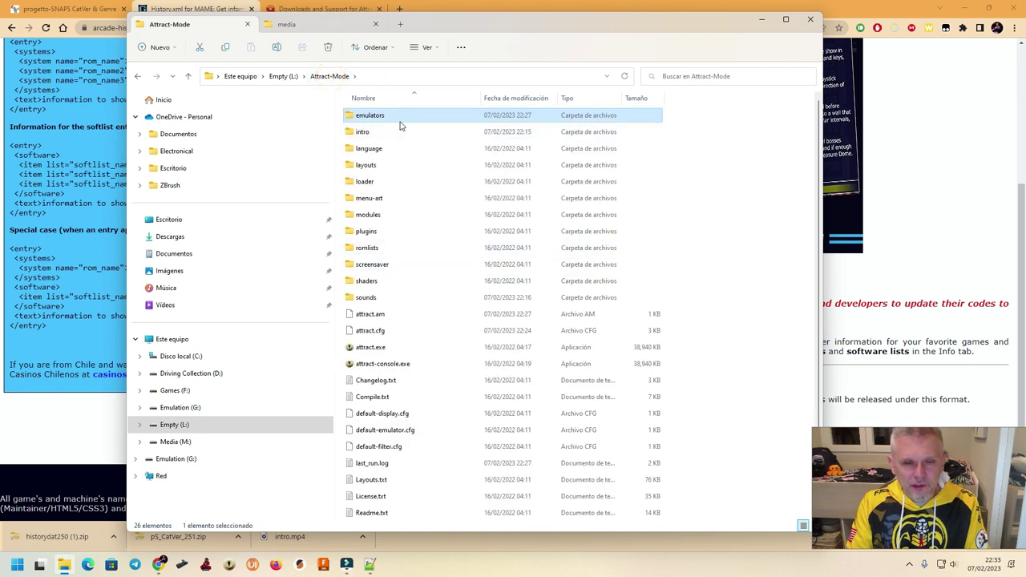
pyautogui.click(748, 320)
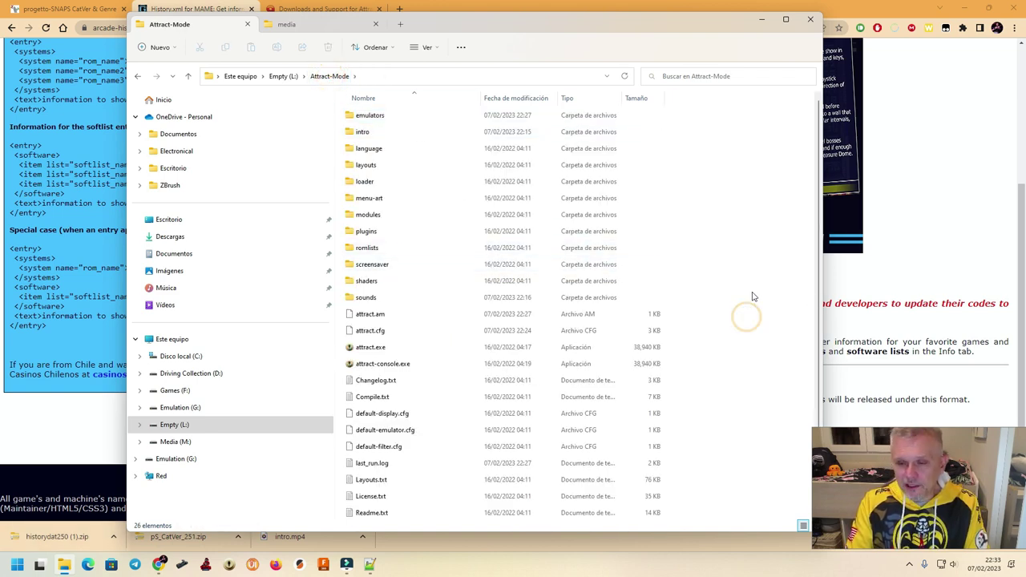
pyautogui.rightClick(754, 294)
pyautogui.moveTo(789, 433)
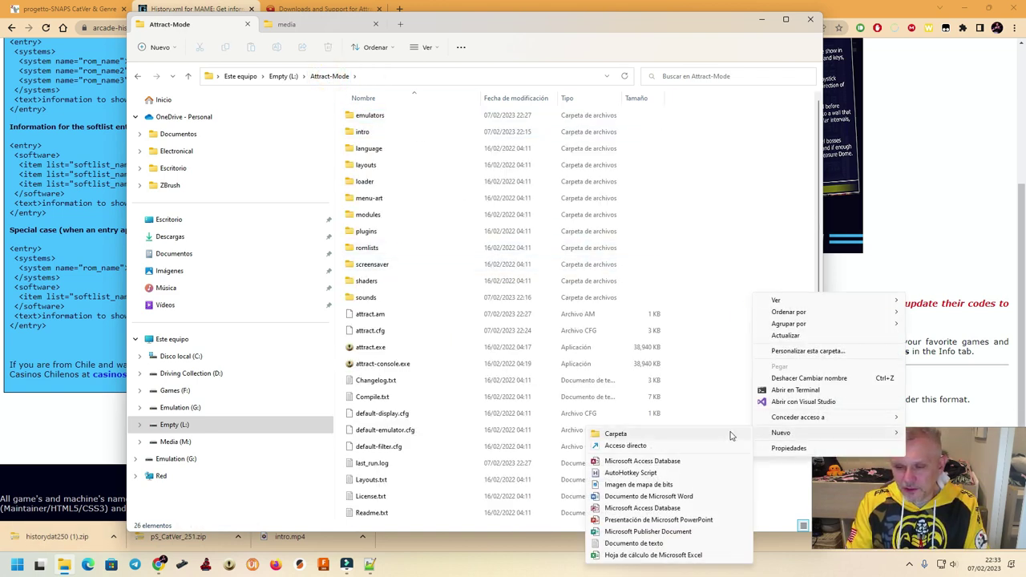
pyautogui.click(729, 434)
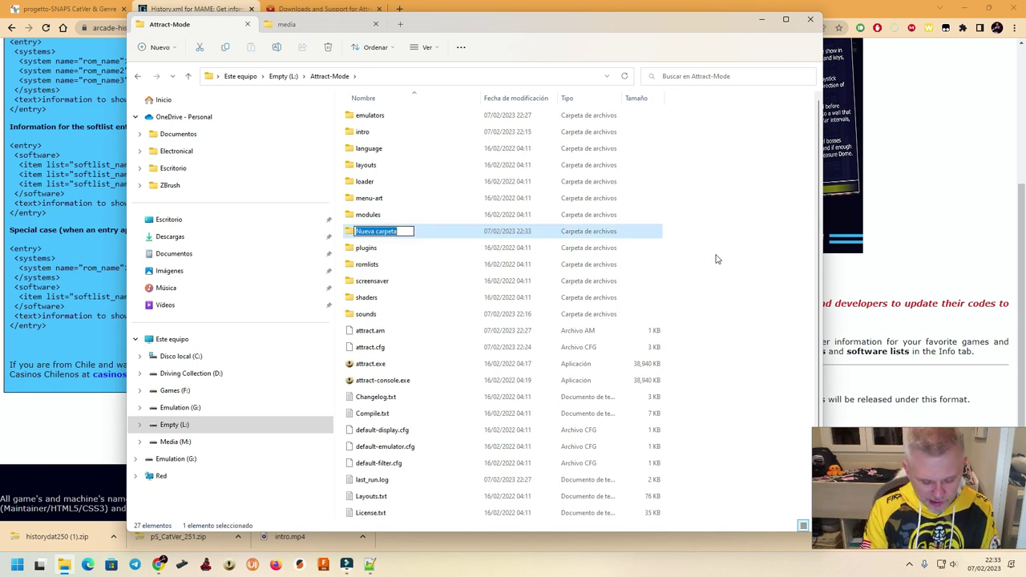
pyautogui.write('databases')
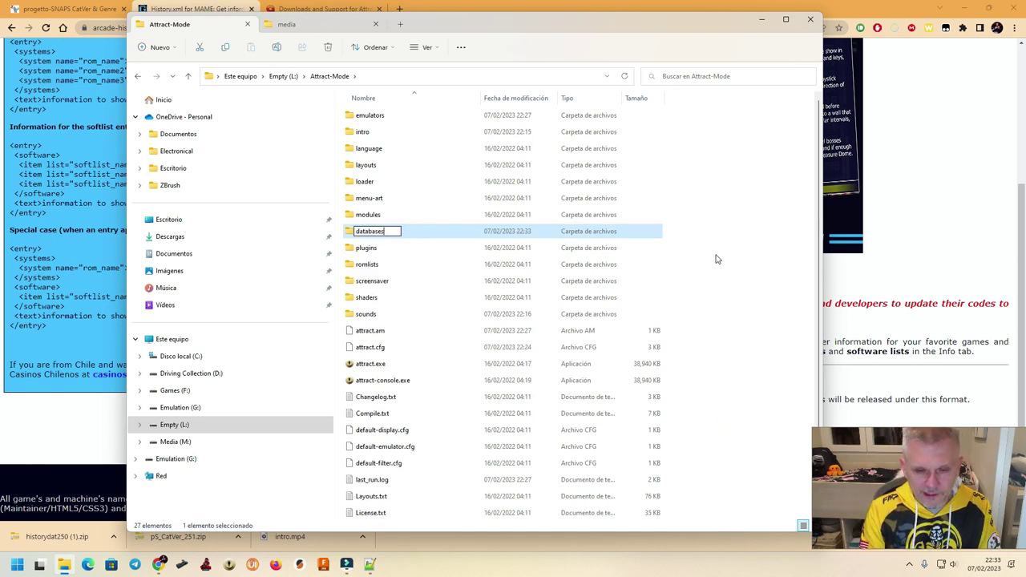
pyautogui.press('Return')
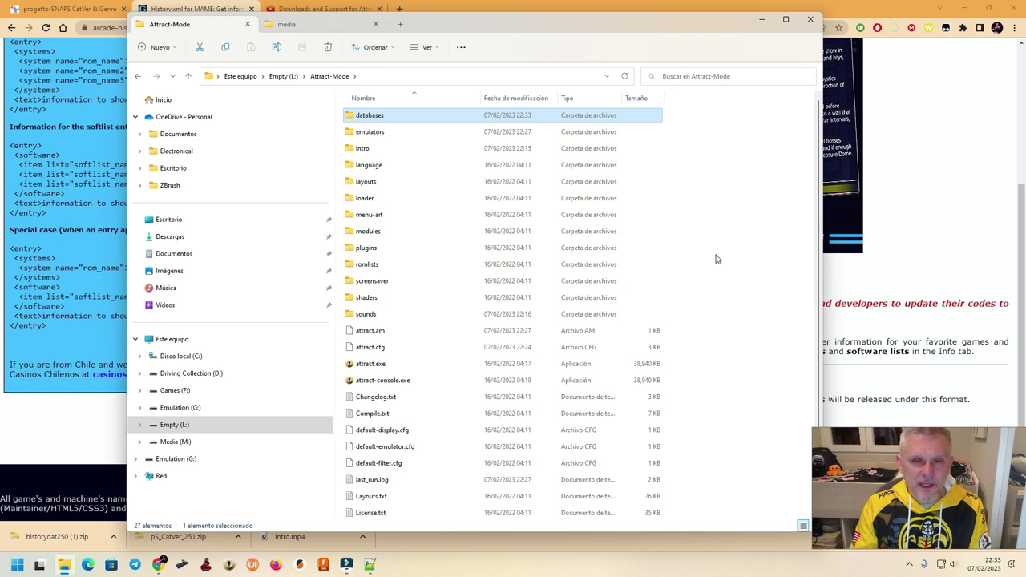
# Browse drive L: in a separate File Explorer tab and open pS_CatVer_251.zip in 7-Zip
pyautogui.click(401, 27)
pyautogui.doubleClick(659, 158)
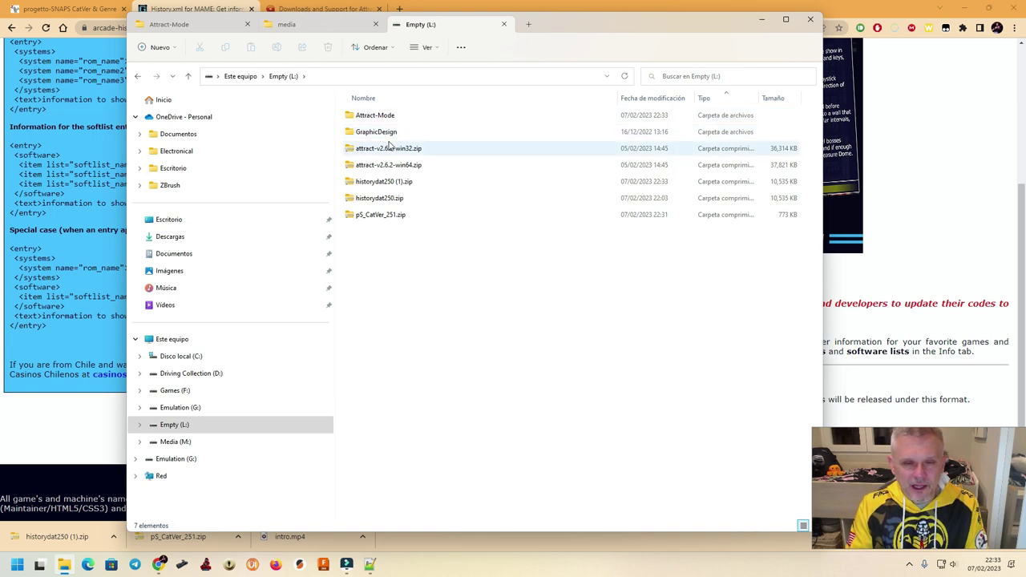
pyautogui.rightClick(379, 219)
pyautogui.moveTo(409, 341)
pyautogui.click(550, 342)
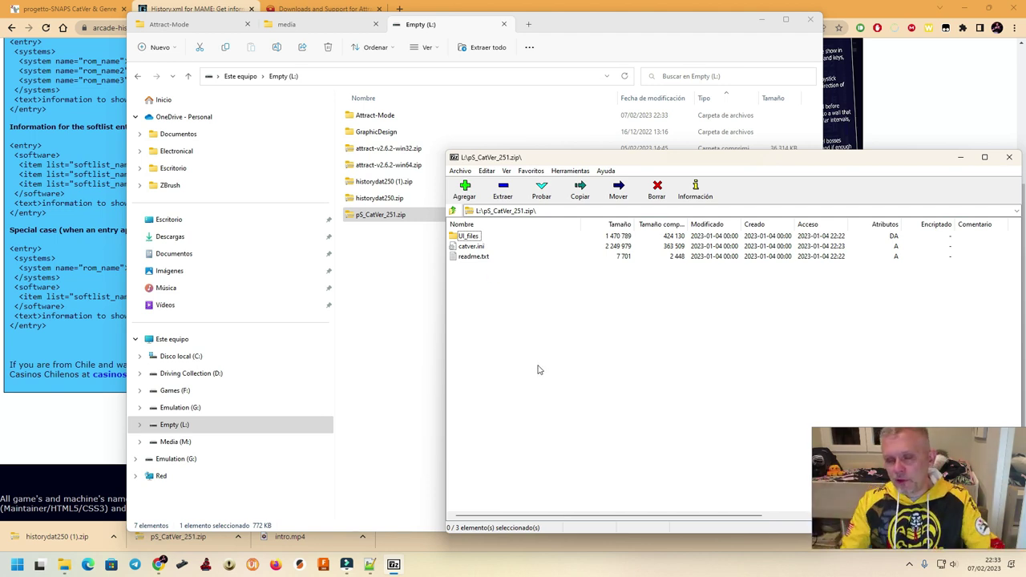
# Extract catver.ini from the archive into Attract-Mode's databases folder, check that folder, and close the archive
pyautogui.click(470, 247)
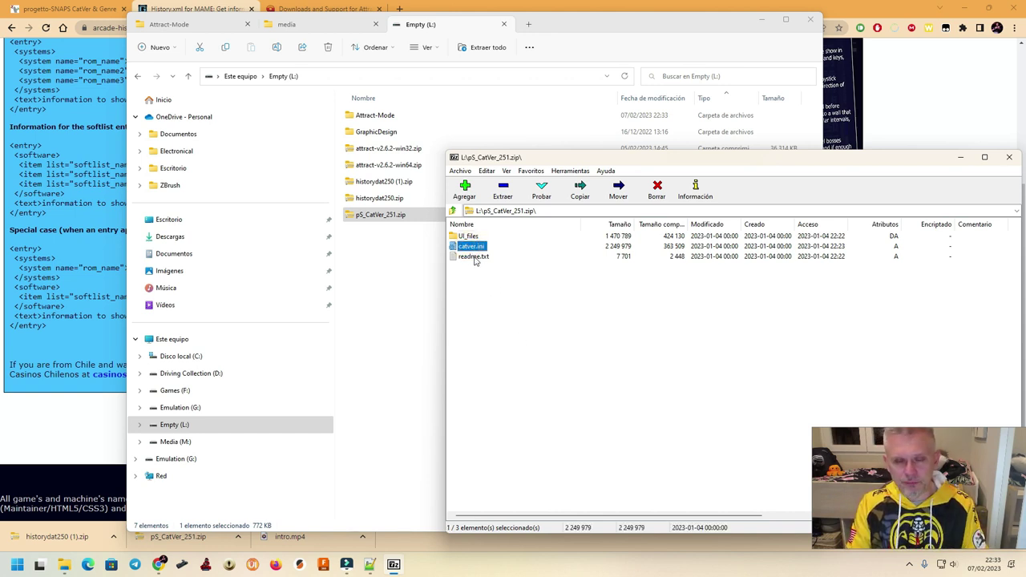
pyautogui.click(241, 30)
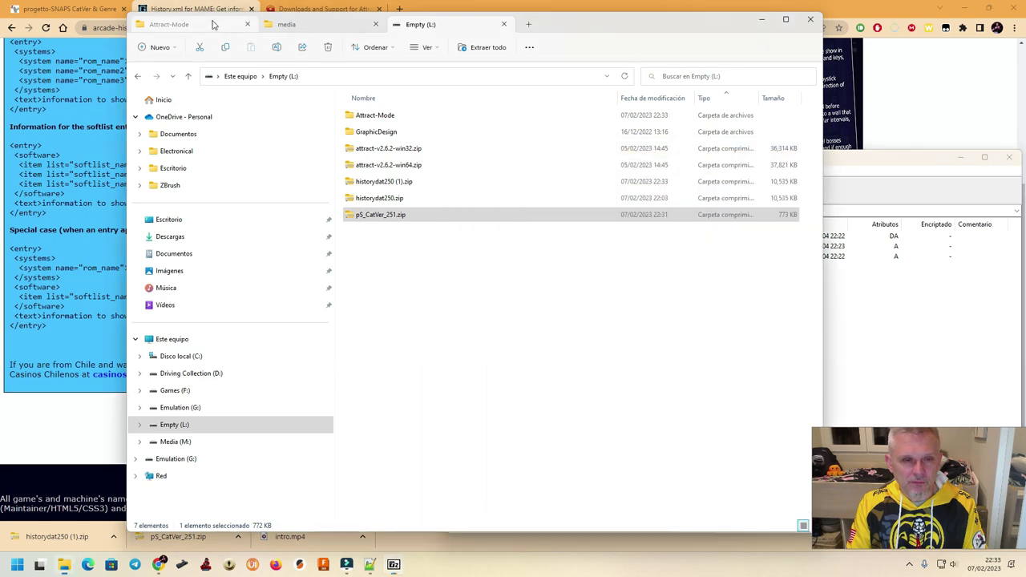
pyautogui.click(561, 275)
pyautogui.moveTo(479, 246); pyautogui.dragTo(369, 118)
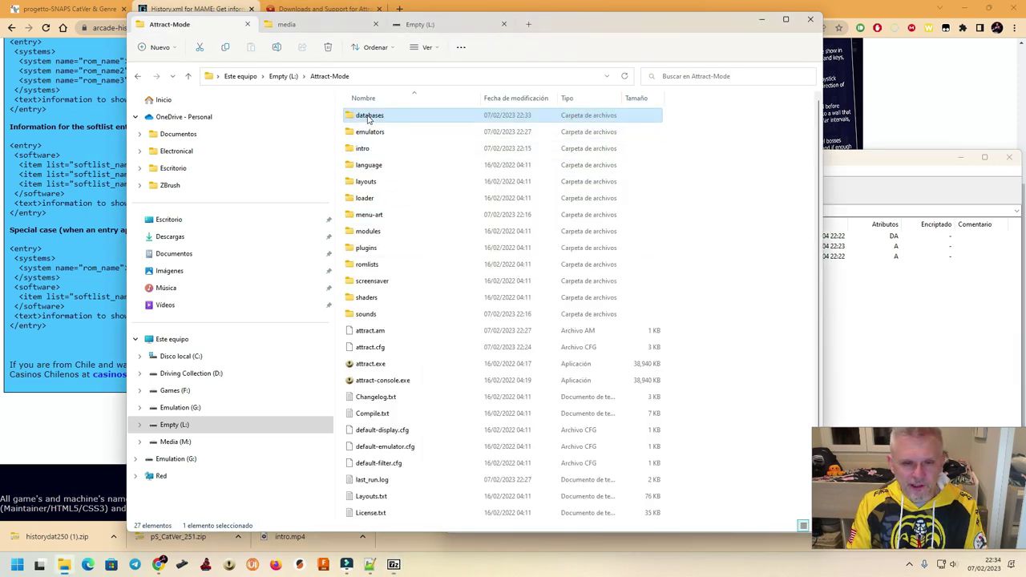
pyautogui.doubleClick(369, 115)
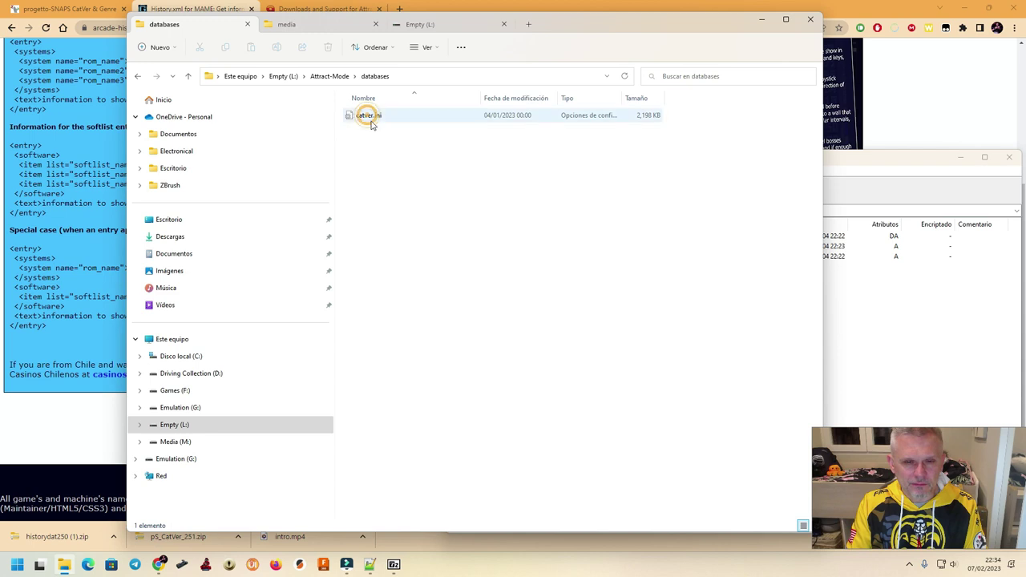
pyautogui.click(819, 227)
pyautogui.click(1009, 157)
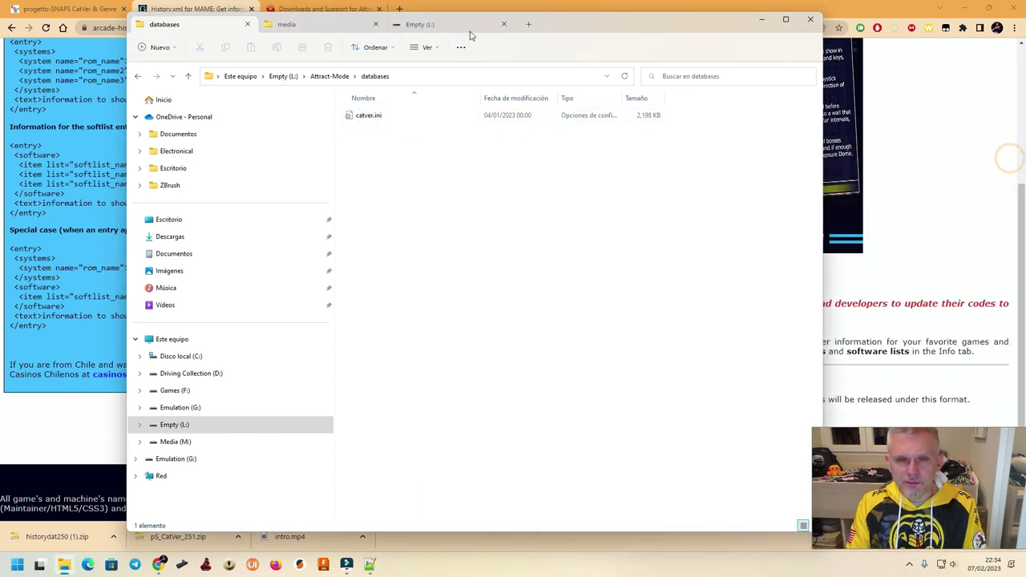
# Open historydat250.zip from drive L: in 7-Zip
pyautogui.click(424, 24)
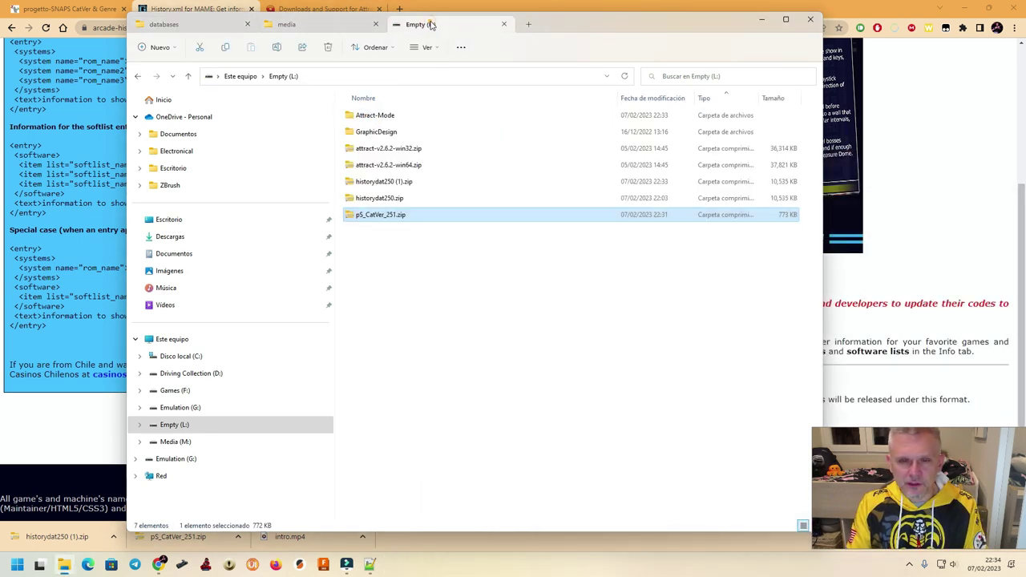
pyautogui.rightClick(381, 202)
pyautogui.moveTo(435, 329)
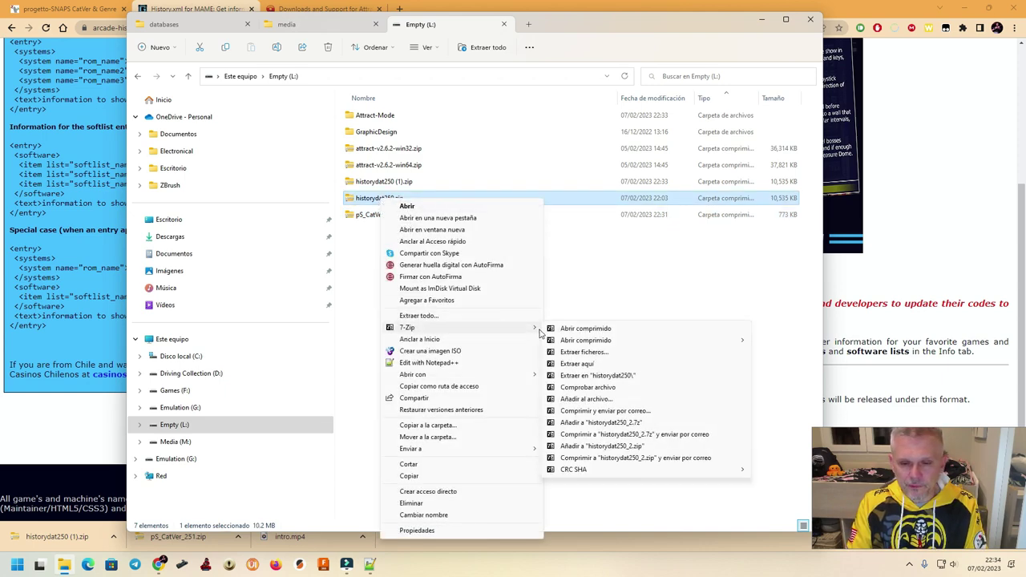
pyautogui.click(579, 328)
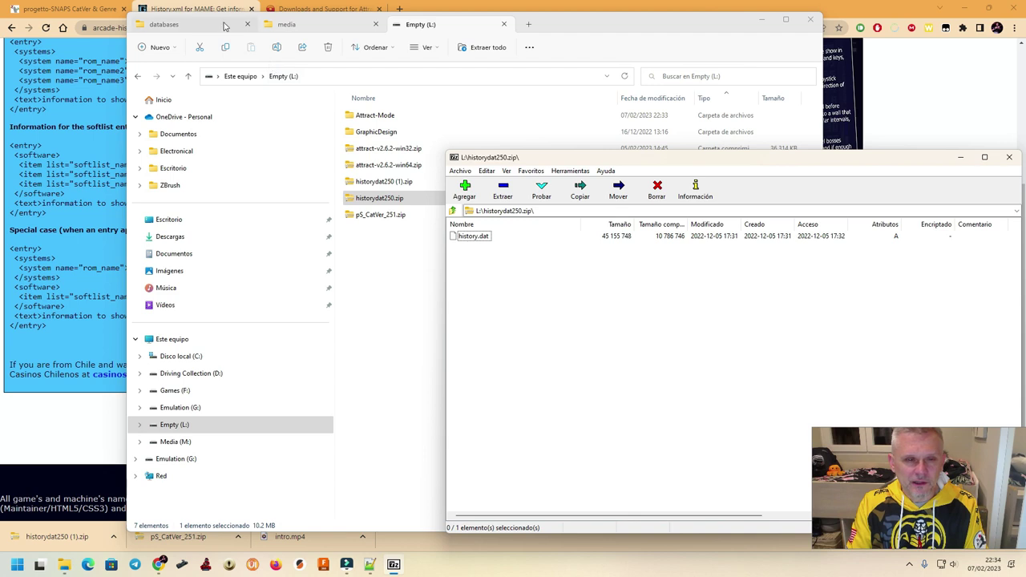
# Extract history.dat from the archive into Attract-Mode's databases folder and close the archive
pyautogui.click(230, 26)
pyautogui.click(928, 301)
pyautogui.moveTo(482, 242); pyautogui.dragTo(362, 153)
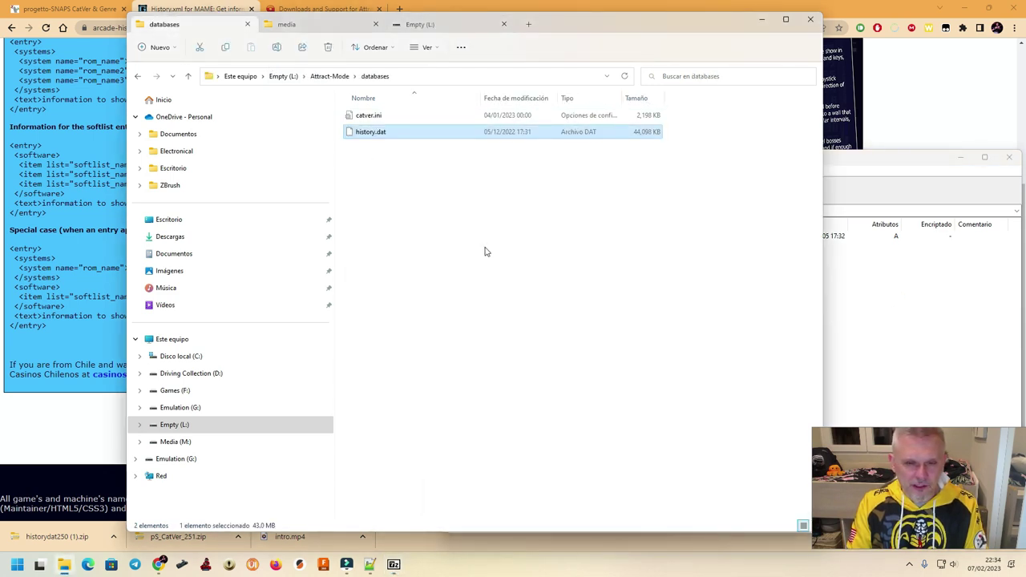
pyautogui.click(484, 251)
pyautogui.click(929, 311)
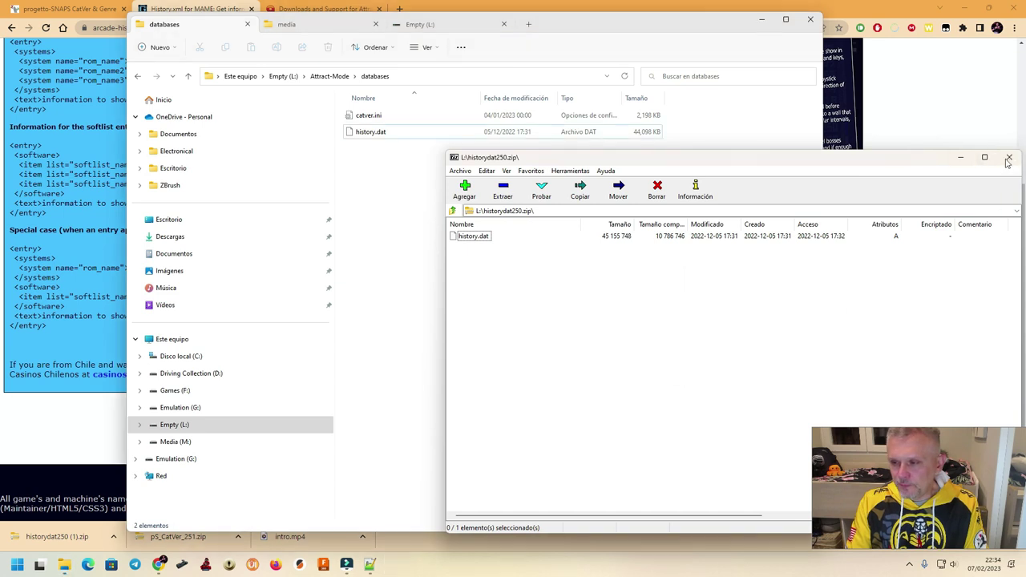
pyautogui.click(1007, 160)
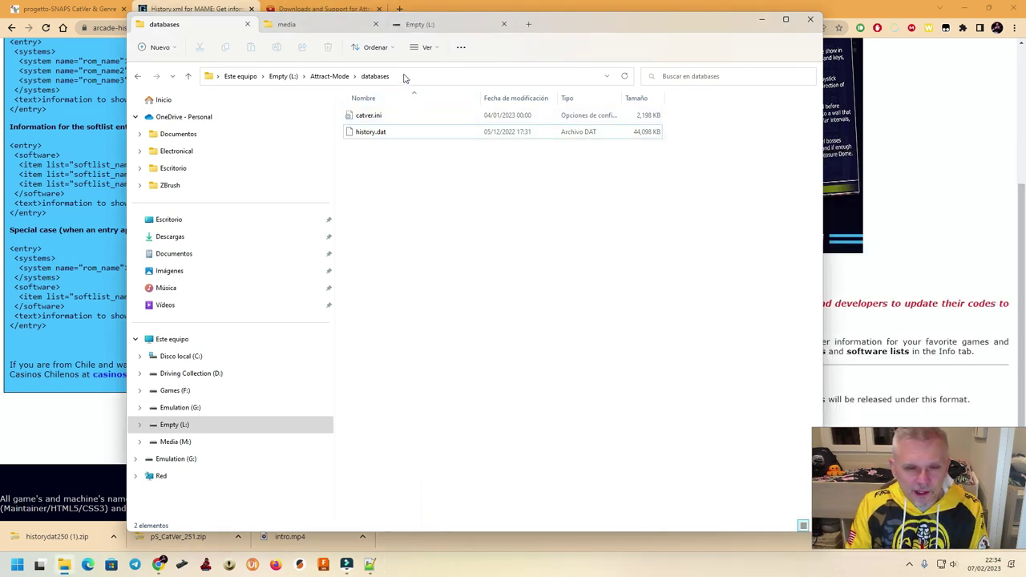
# Copy the databases folder's path and launch Attract-Mode from its folder on drive L:
pyautogui.click(405, 77)
pyautogui.hotkey('ctrl', 'c')
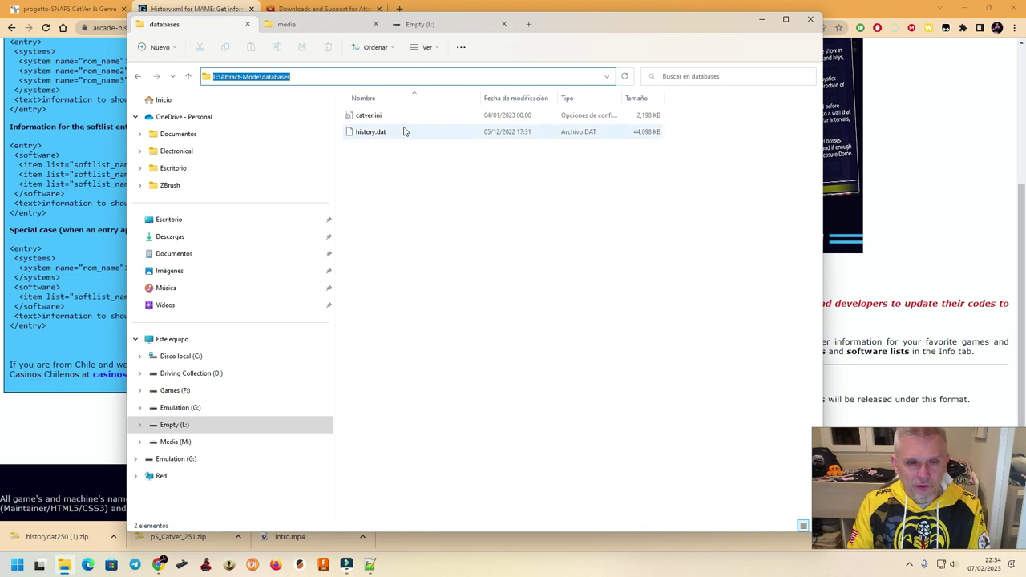
pyautogui.click(419, 24)
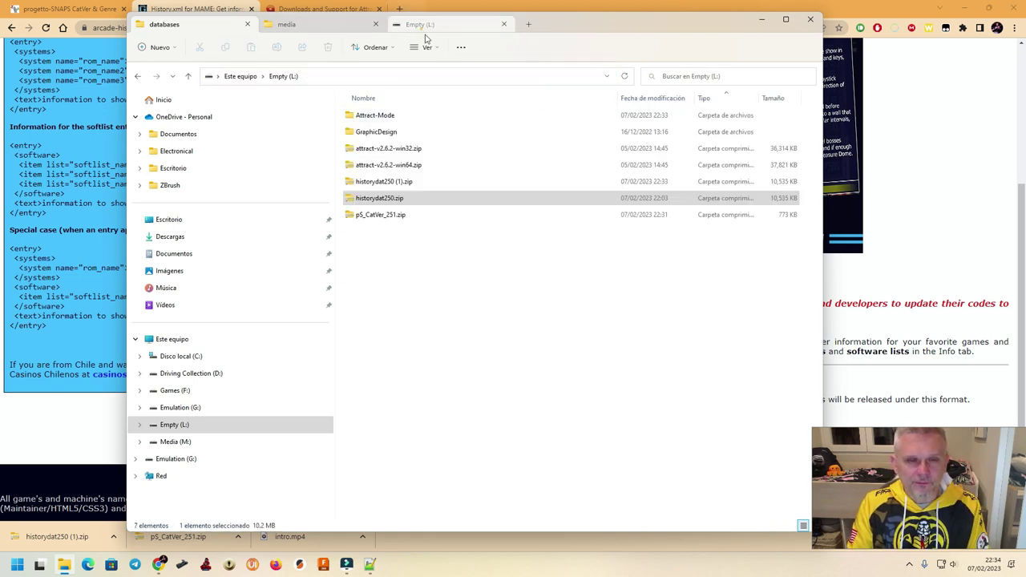
pyautogui.doubleClick(369, 115)
pyautogui.doubleClick(378, 364)
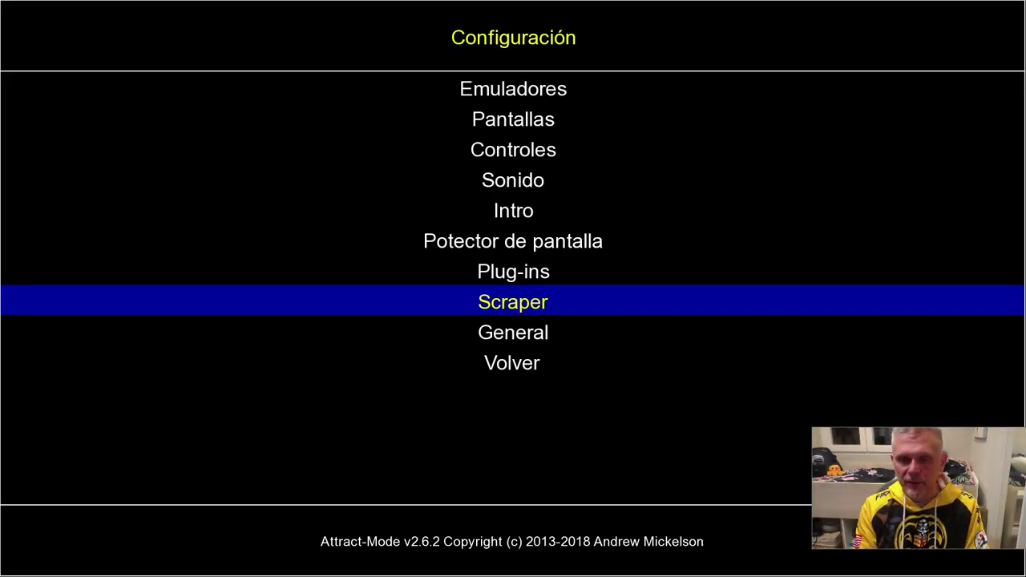
# Open the MAME emulator's settings from Attract-Mode's configuration
pyautogui.press('Up')
pyautogui.press('Down')
pyautogui.press('Up')
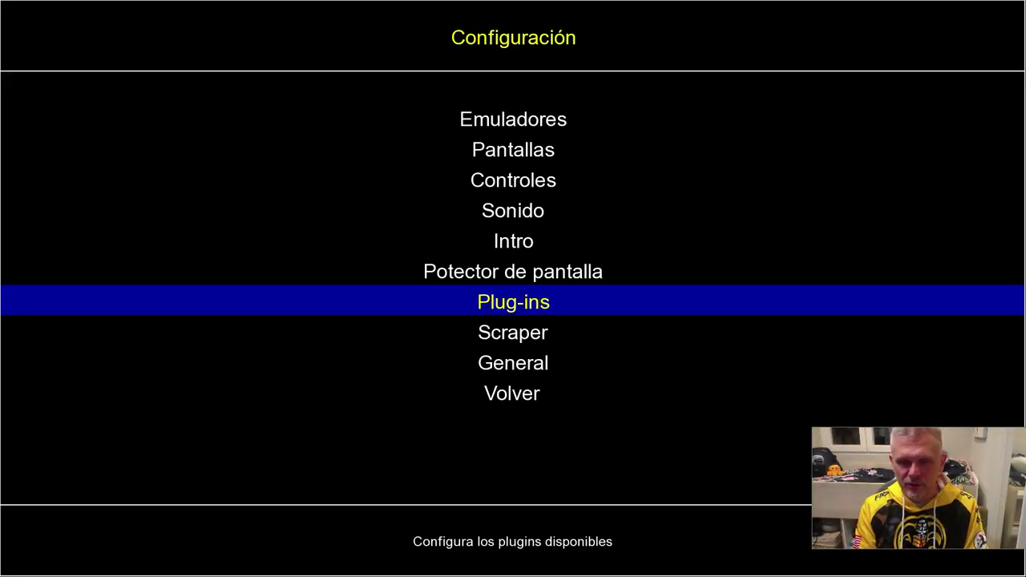
pyautogui.press('Up')
pyautogui.press('Up')
pyautogui.press('Up')
pyautogui.press('Up')
pyautogui.press('Up')
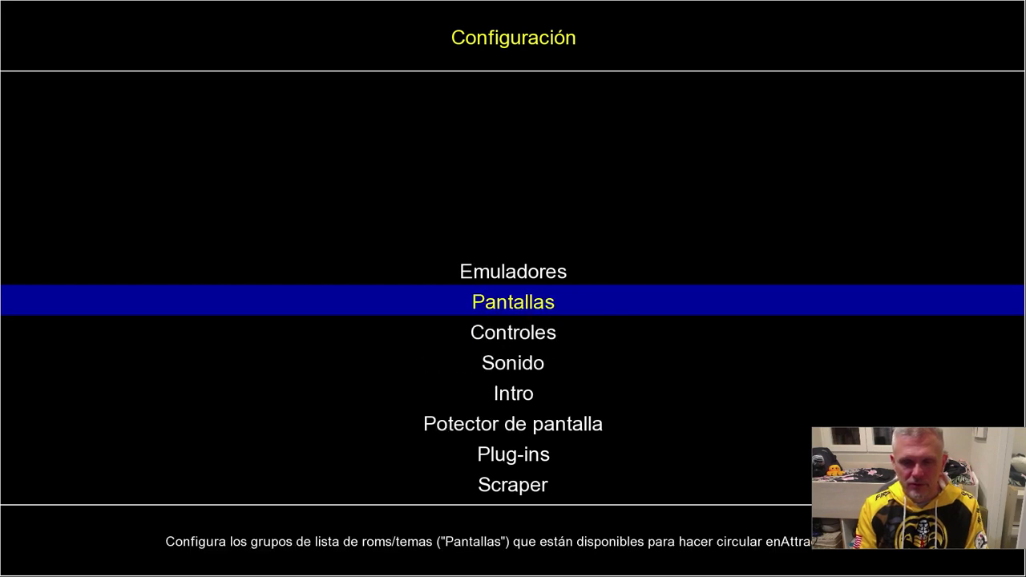
pyautogui.press('Up')
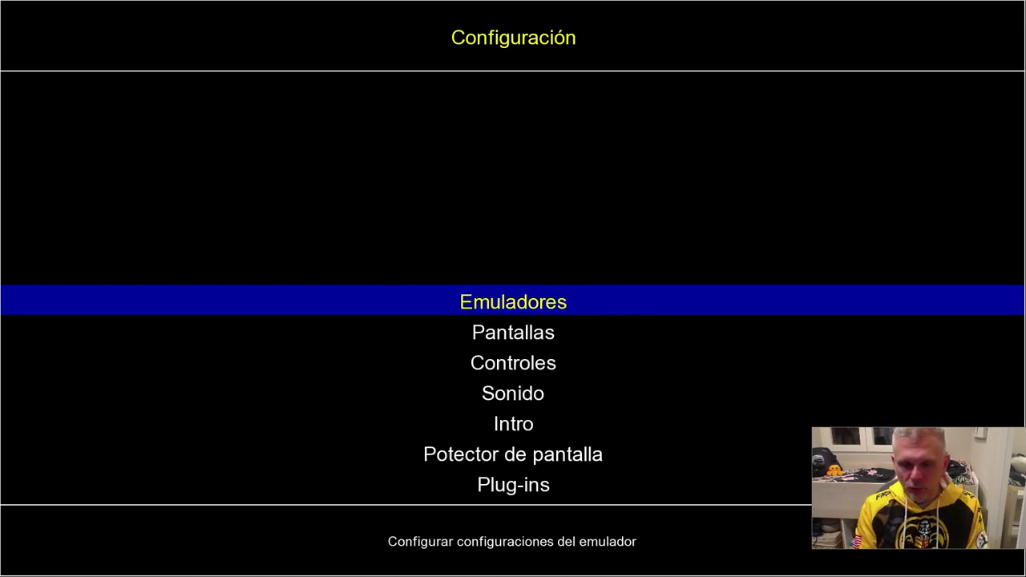
pyautogui.press('Return')
pyautogui.press('Return')
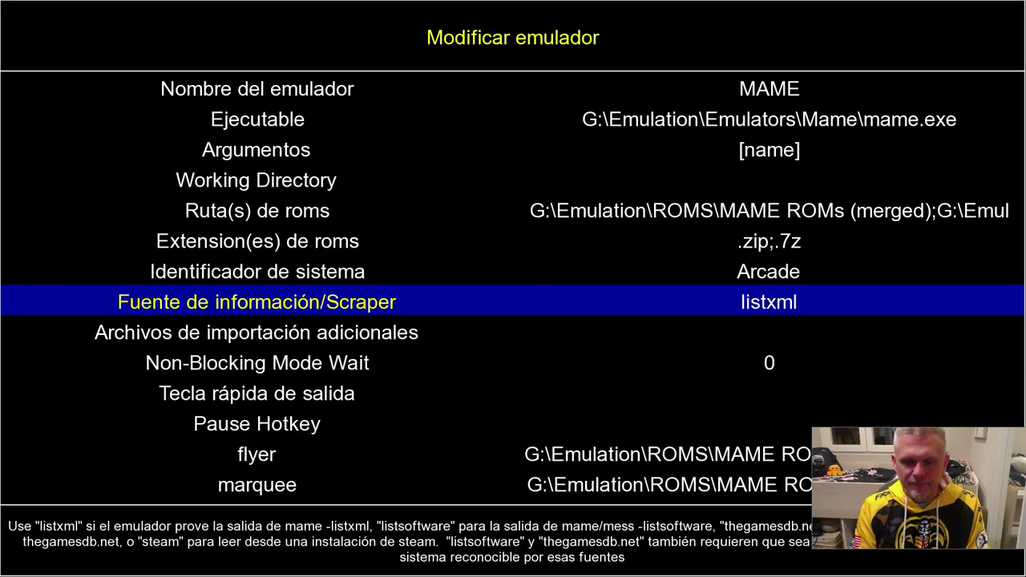
# Set the MAME emulator's additional import files to L:\Attract-Mode\databases\catver.ini
pyautogui.press('Up')
pyautogui.press('Up')
pyautogui.press('Up')
pyautogui.press('Up')
pyautogui.press('Up')
pyautogui.press('Up')
pyautogui.press('Up')
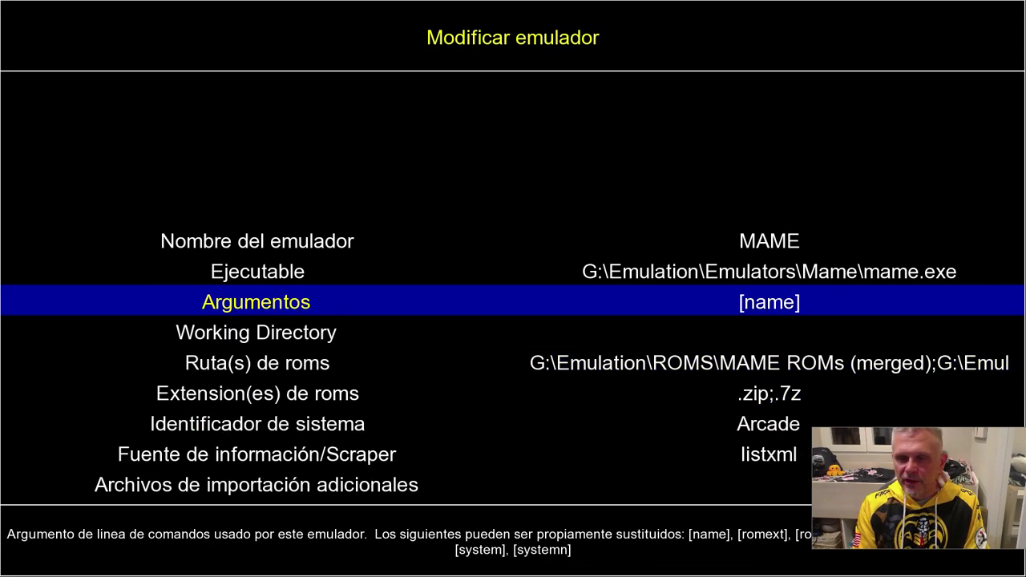
pyautogui.press('Down')
pyautogui.press('Down')
pyautogui.press('Down')
pyautogui.press('Down')
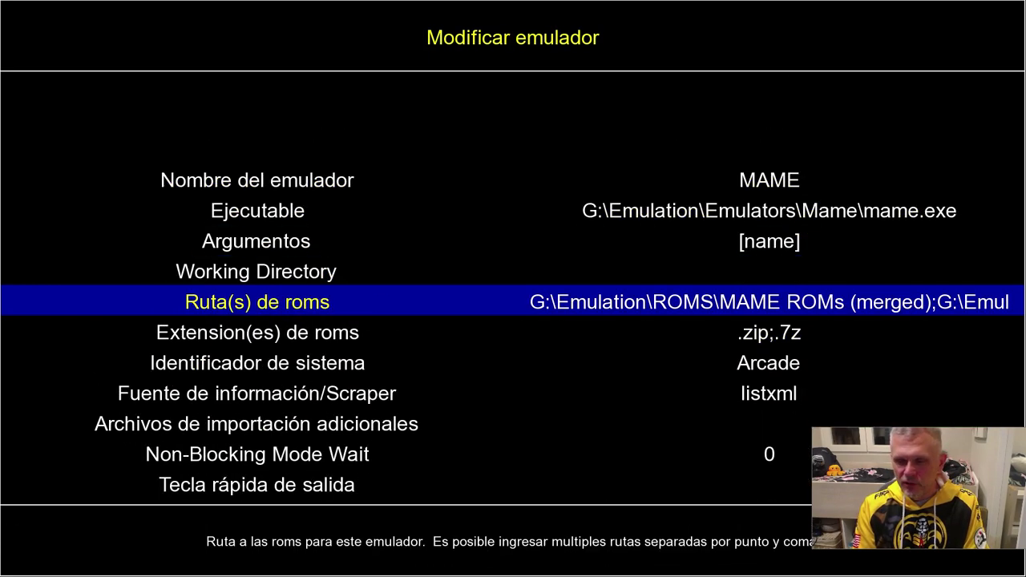
pyautogui.press('Down')
pyautogui.press('Down')
pyautogui.press('Down')
pyautogui.press('Down')
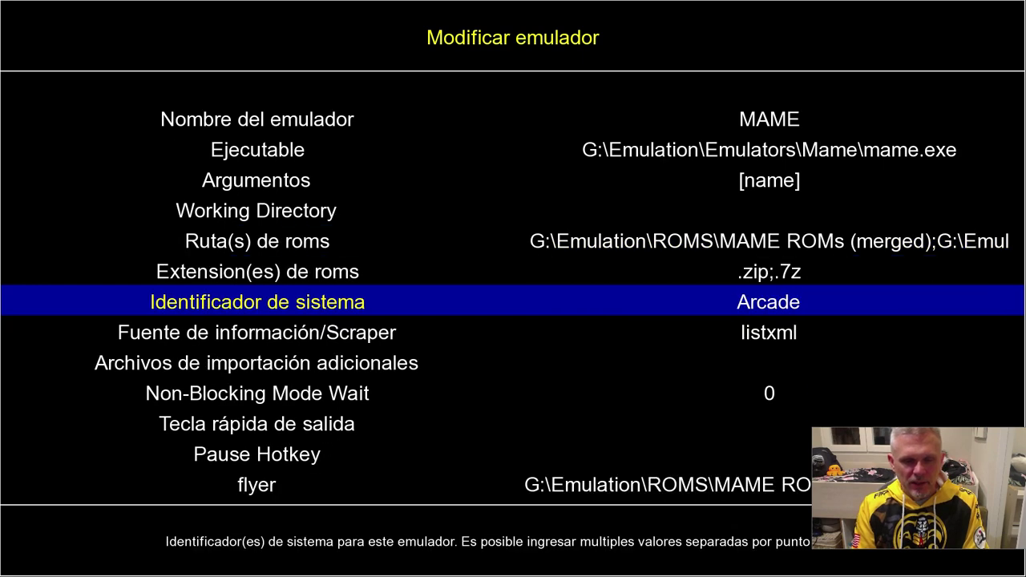
pyautogui.press('Return')
pyautogui.hotkey('ctrl', 'v')
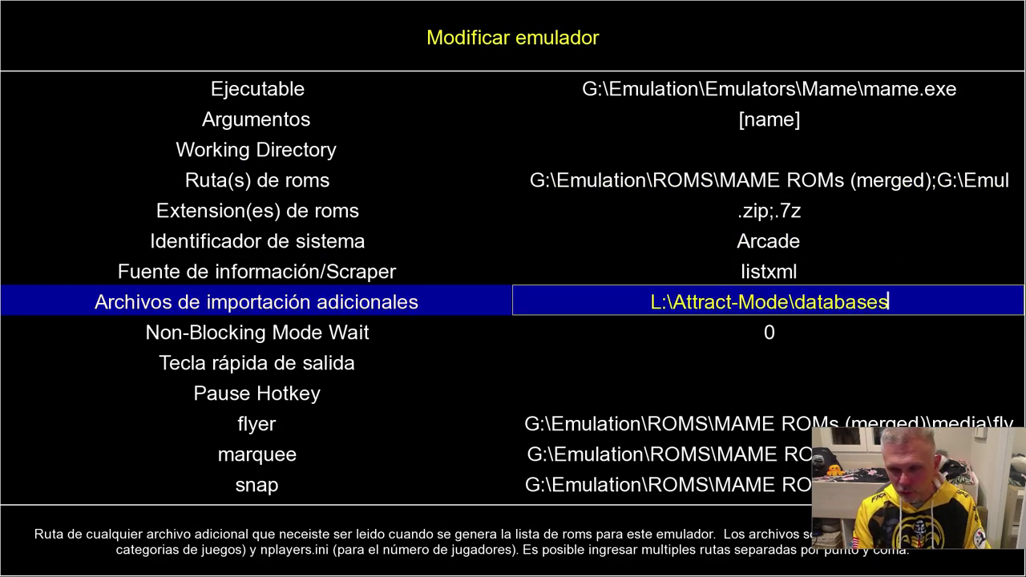
pyautogui.write('\\')
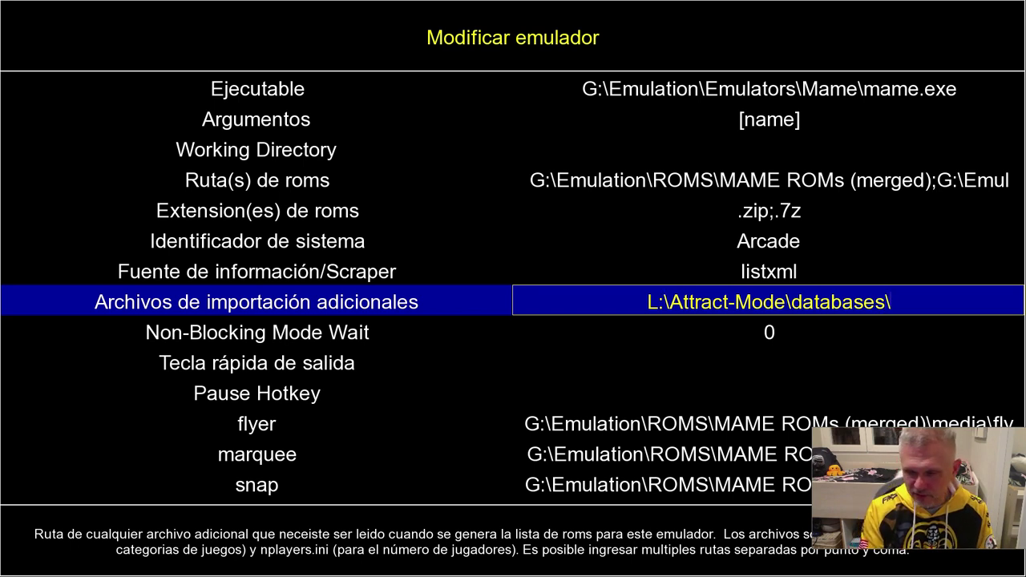
pyautogui.write('catver.ini')
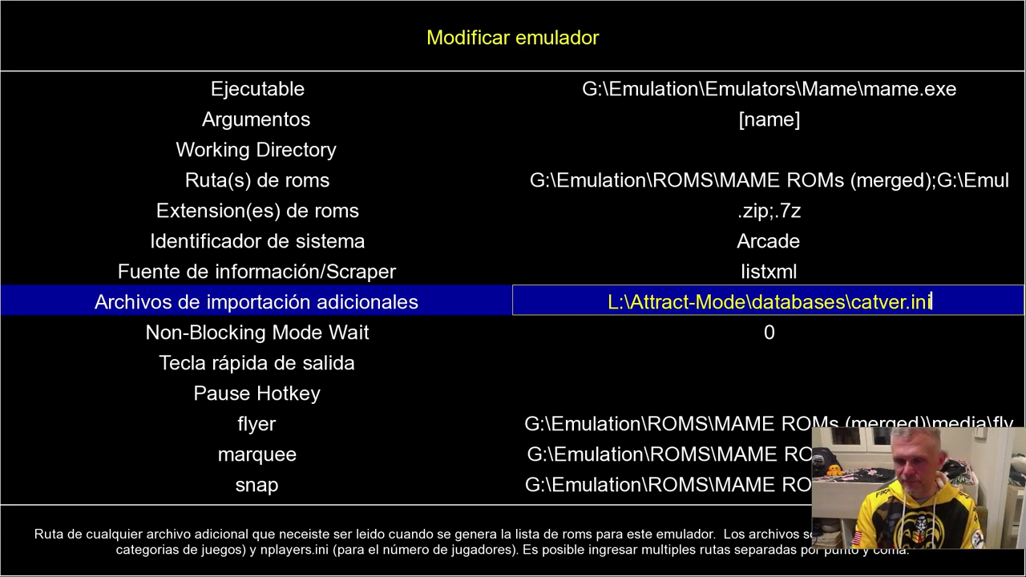
pyautogui.press('Return')
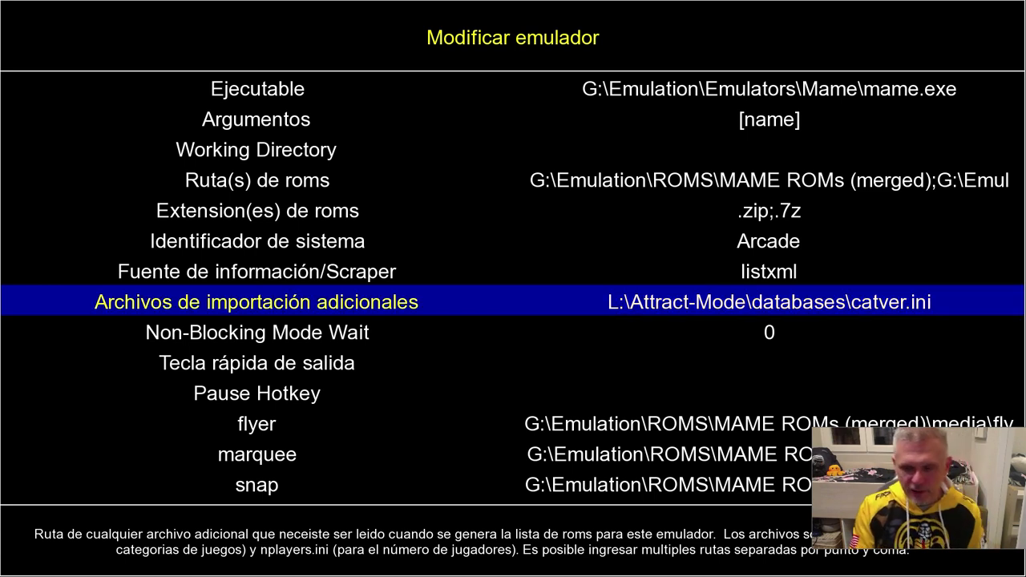
# Look through the MAME emulator's remaining options down to artwork scraping and return to the main configuration
pyautogui.press('Down')
pyautogui.press('Down')
pyautogui.press('Down')
pyautogui.press('Down')
pyautogui.press('Down')
pyautogui.press('Down')
pyautogui.press('Down')
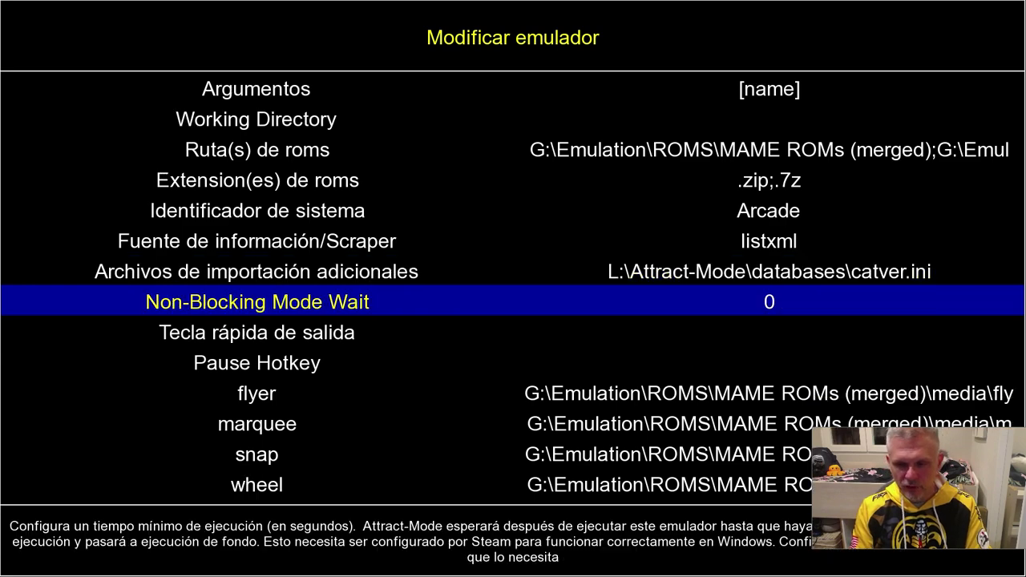
pyautogui.press('Down')
pyautogui.press('Down')
pyautogui.press('Down')
pyautogui.press('Down')
pyautogui.press('Down')
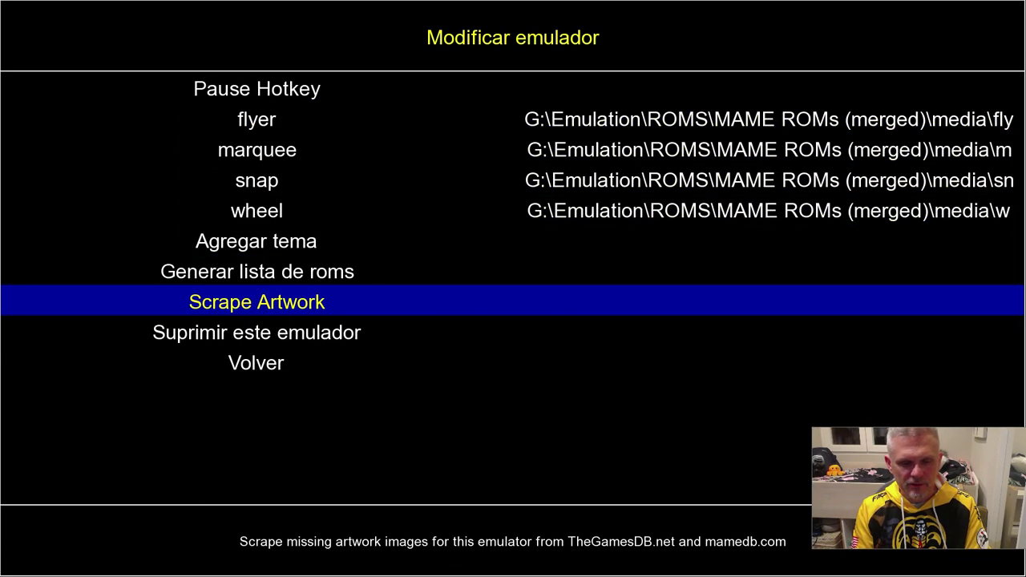
pyautogui.press('Return')
pyautogui.press('Down')
pyautogui.press('Down')
pyautogui.press('Down')
pyautogui.press('Down')
pyautogui.press('Down')
pyautogui.press('Down')
pyautogui.press('Down')
pyautogui.press('Down')
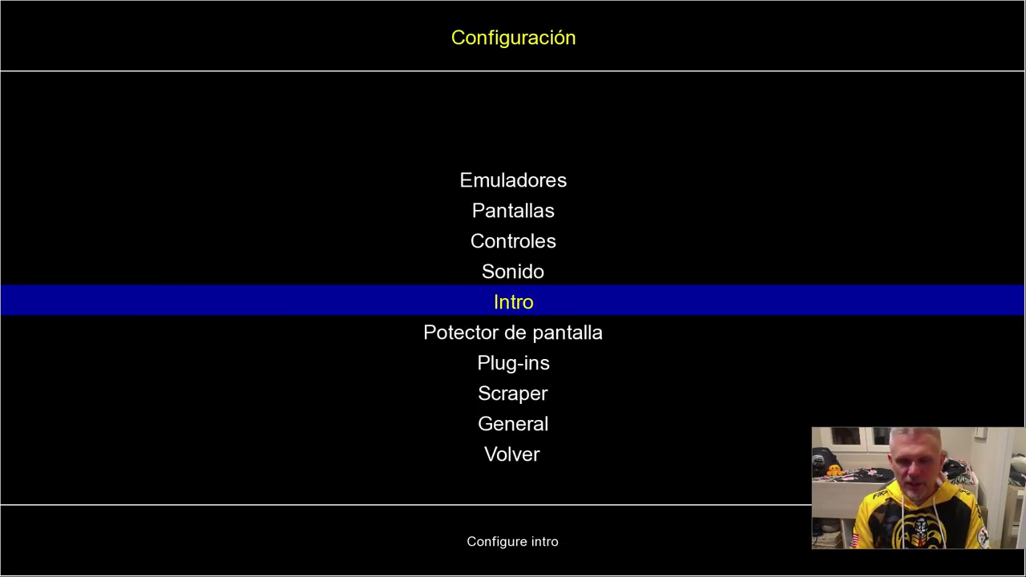
pyautogui.press('Return')
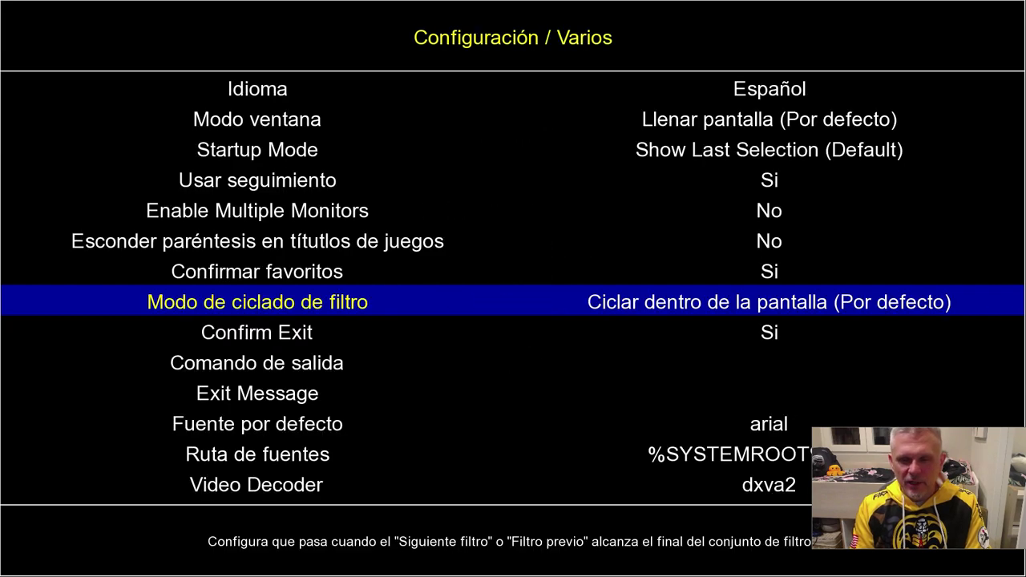
pyautogui.press('Escape')
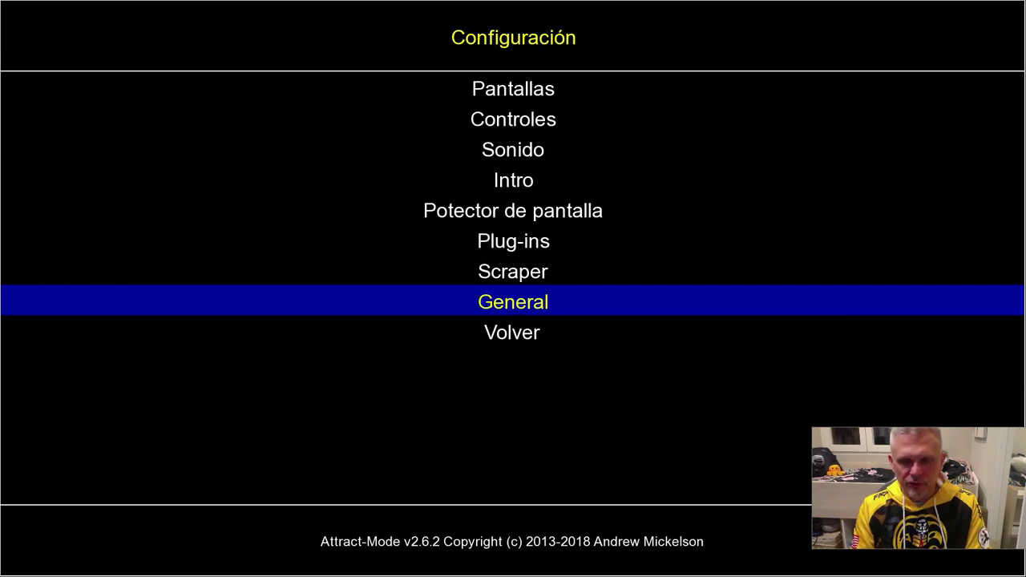
# Open the History.dat plug-in's configuration
pyautogui.press('Up')
pyautogui.press('Up')
pyautogui.press('Return')
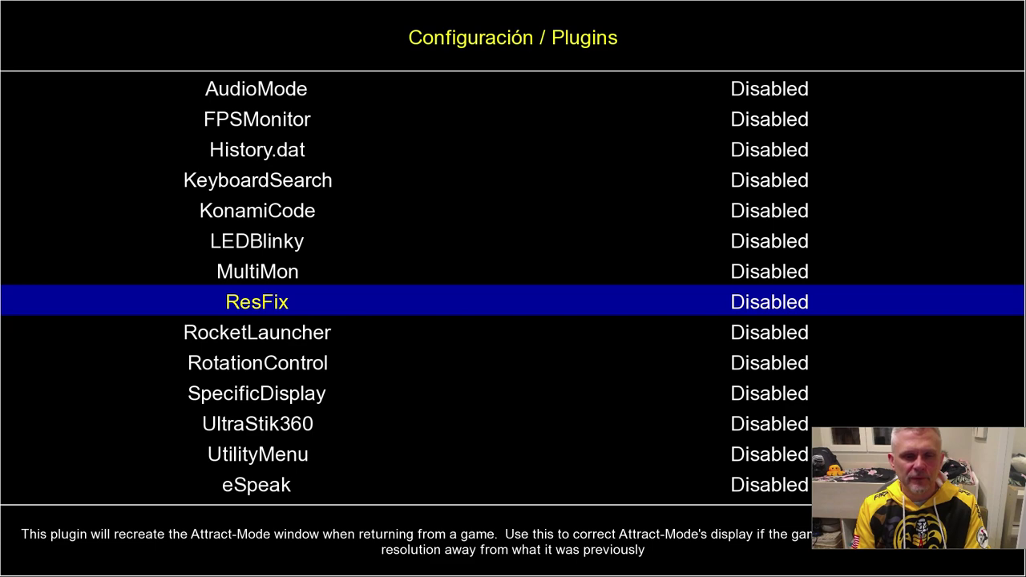
pyautogui.press('Up')
pyautogui.press('Up')
pyautogui.press('Up')
pyautogui.press('Up')
pyautogui.press('Up')
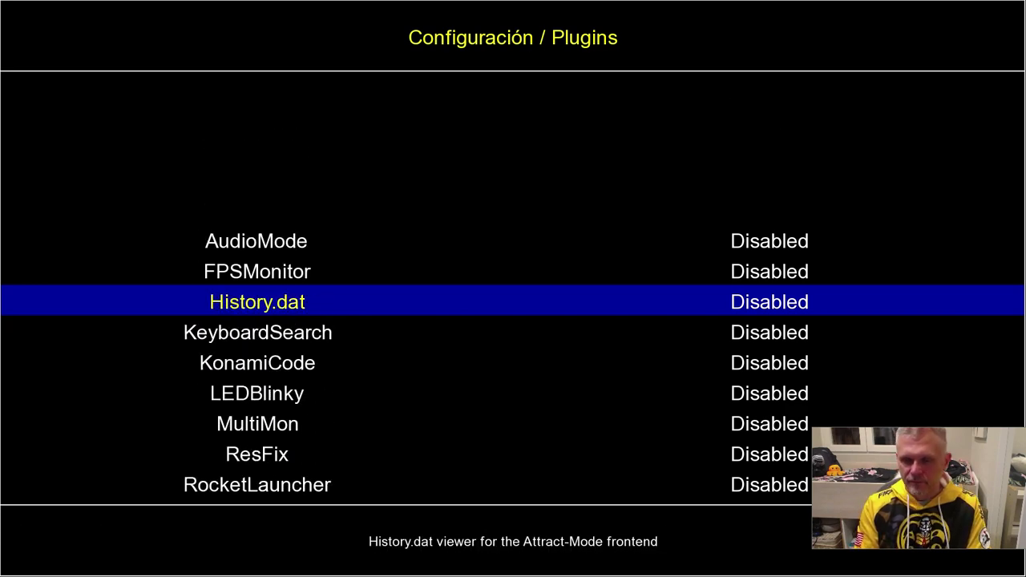
pyautogui.press('Return')
# Enable the History.dat plug-in
pyautogui.press('Up')
pyautogui.press('Up')
pyautogui.press('Up')
pyautogui.press('Up')
pyautogui.press('Up')
pyautogui.press('Up')
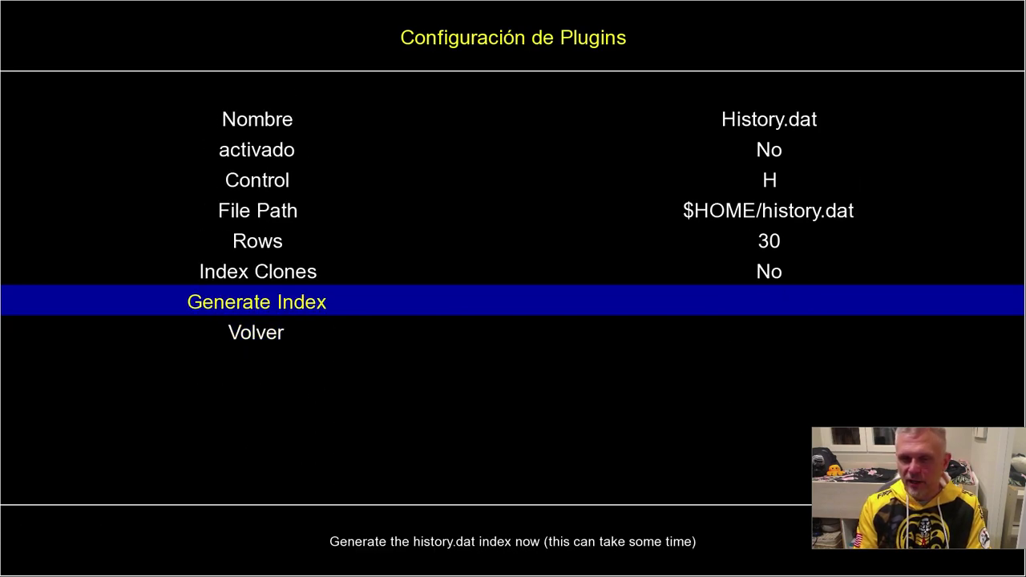
pyautogui.press('Return')
pyautogui.press('Up')
pyautogui.press('Return')
# Assign the H key as the control for viewing game history
pyautogui.press('Down')
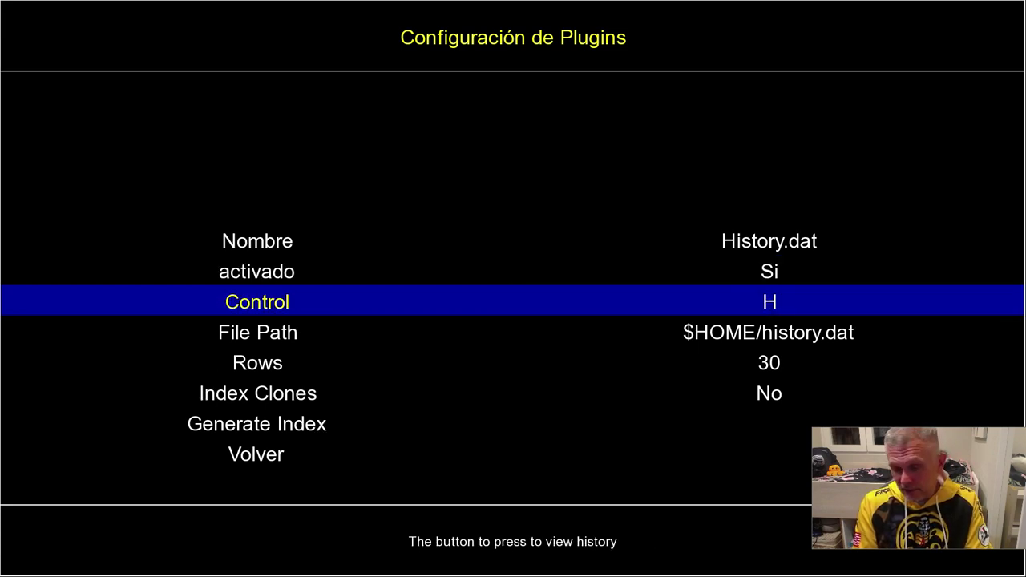
pyautogui.press('Return')
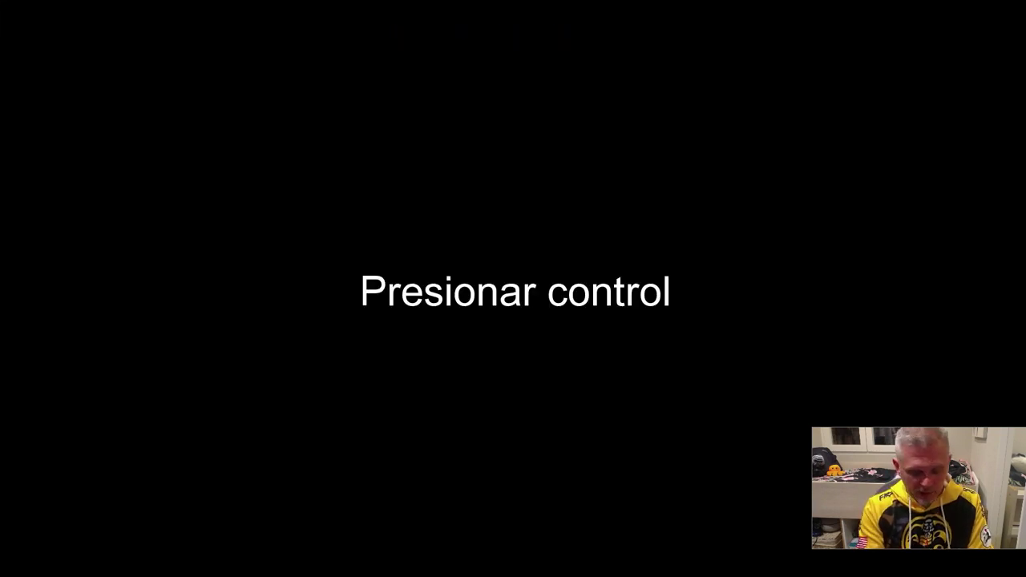
pyautogui.press('h')
# Select the History.dat plug-in's file path setting
pyautogui.press('Up')
pyautogui.press('Up')
pyautogui.press('Up')
pyautogui.press('Up')
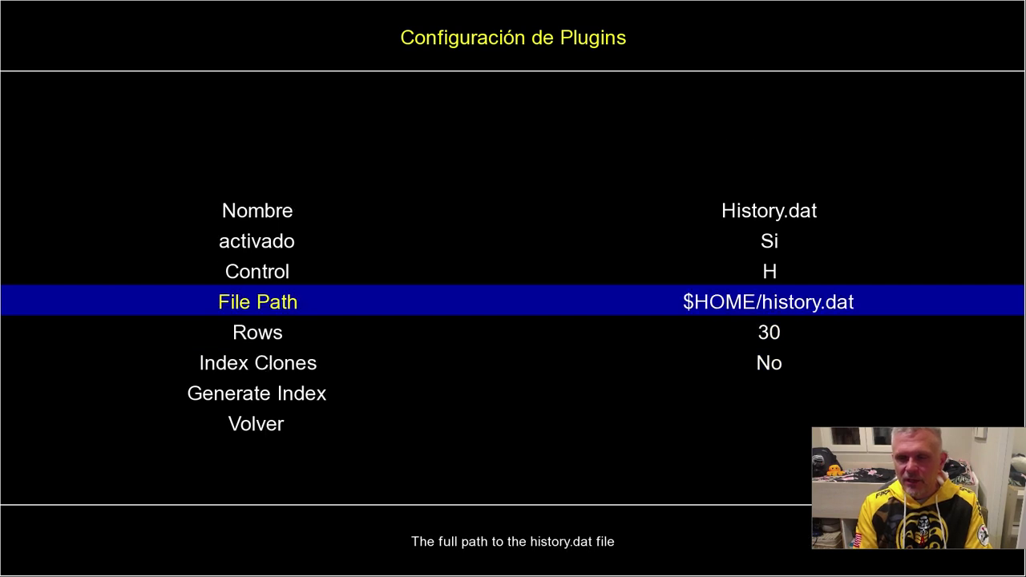
# Set the History.dat plugin's File Path to L:\Attract-Mode\databases\history.dat
pyautogui.press('Return')
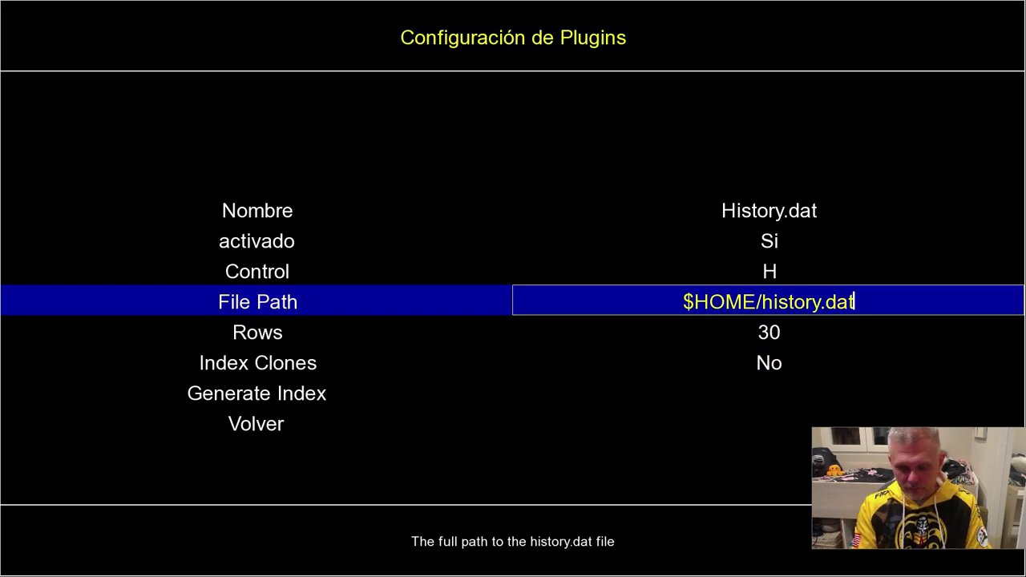
pyautogui.press('BackSpace')
pyautogui.write('t')
pyautogui.press('Left')
pyautogui.press('Left')
pyautogui.press('Left')
pyautogui.press('Left')
pyautogui.press('Left')
pyautogui.press('Left')
pyautogui.press('Left')
pyautogui.press('Left')
pyautogui.press('Left')
pyautogui.press('Left')
pyautogui.press('Left')
pyautogui.press('Left')
pyautogui.press('Left')
pyautogui.press('Right')
pyautogui.press('Right')
pyautogui.press('BackSpace')
pyautogui.press('BackSpace')
pyautogui.press('BackSpace')
pyautogui.press('BackSpace')
pyautogui.press('BackSpace')
pyautogui.press('BackSpace')
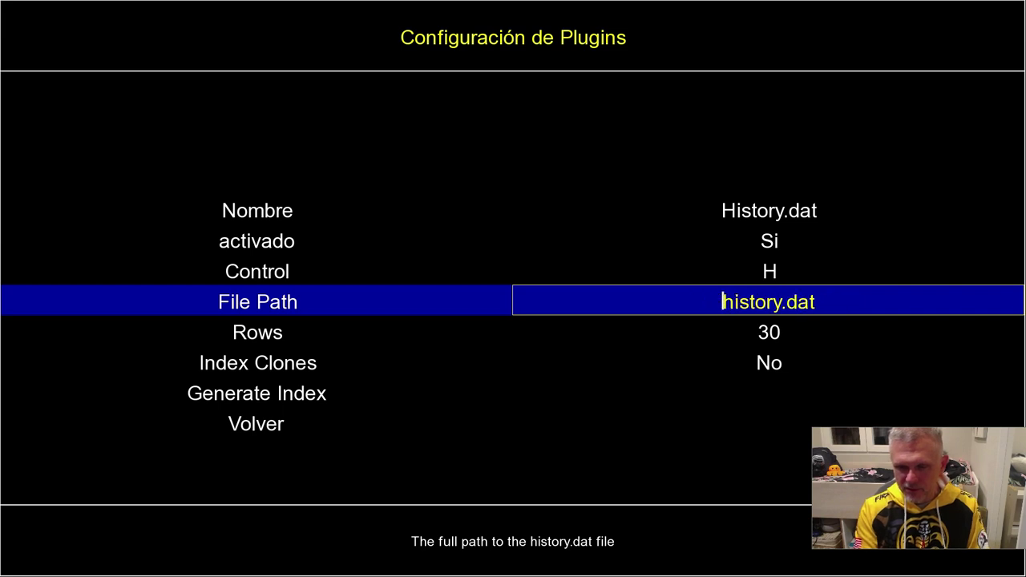
pyautogui.write('L:\\Attract-Mode\\databases')
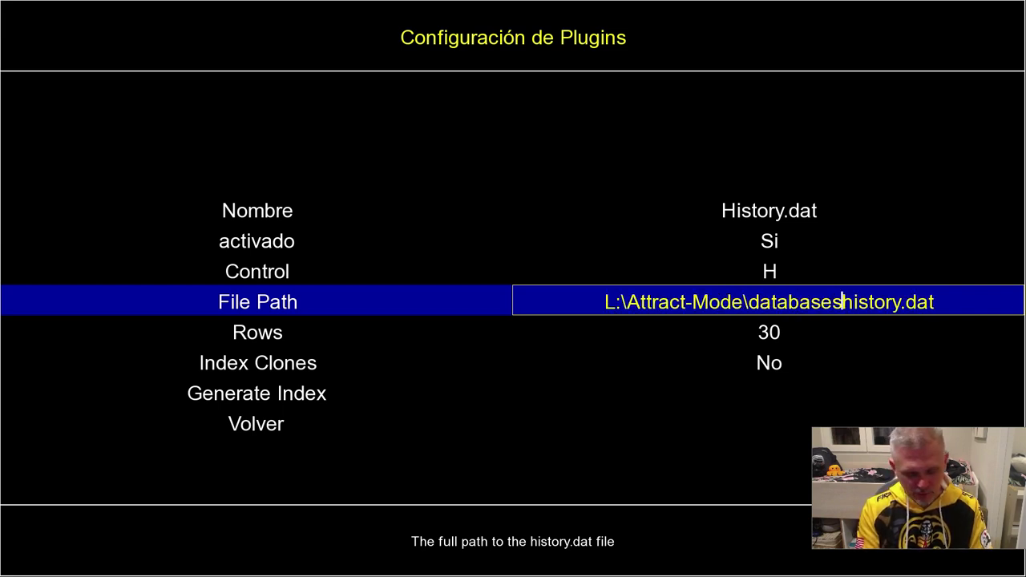
pyautogui.write('\\')
pyautogui.press('Return')
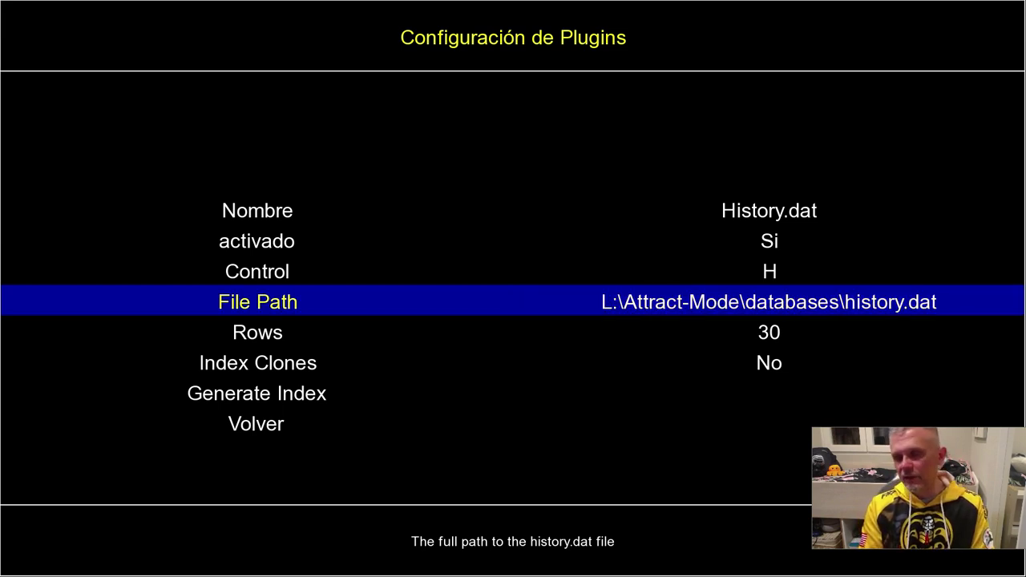
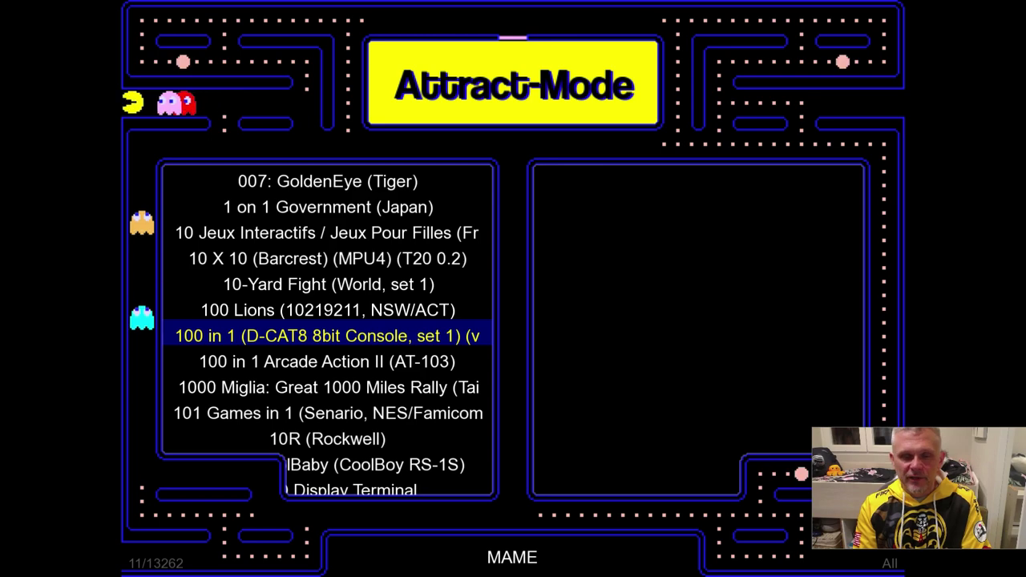
# Browse the MAME game list as far as 18 Wheeler: American Pro Trucker to check the games' artwork and video previews
pyautogui.press('Down')
pyautogui.press('Down')
pyautogui.press('Down')
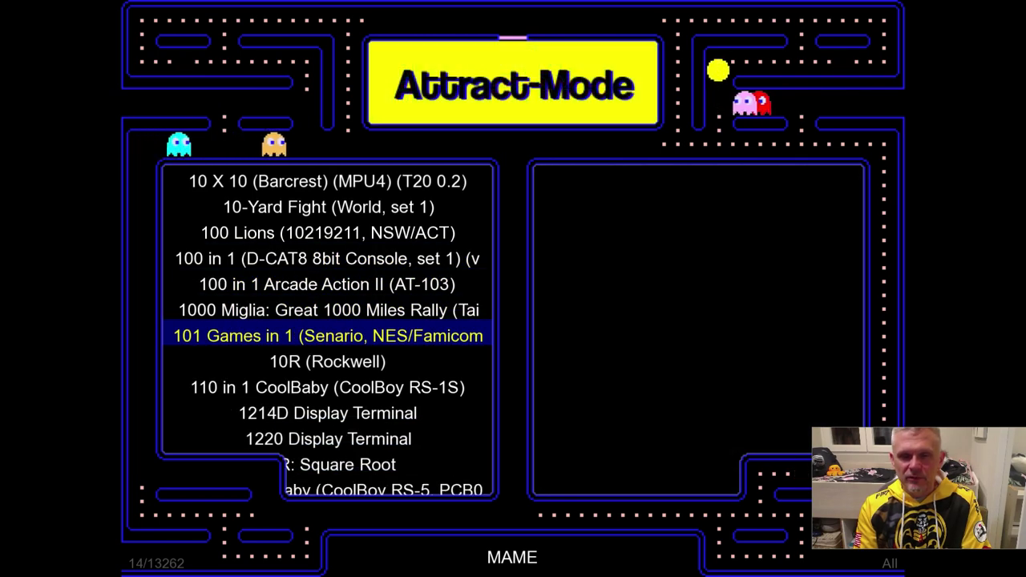
pyautogui.press('Up')
pyautogui.press('Down')
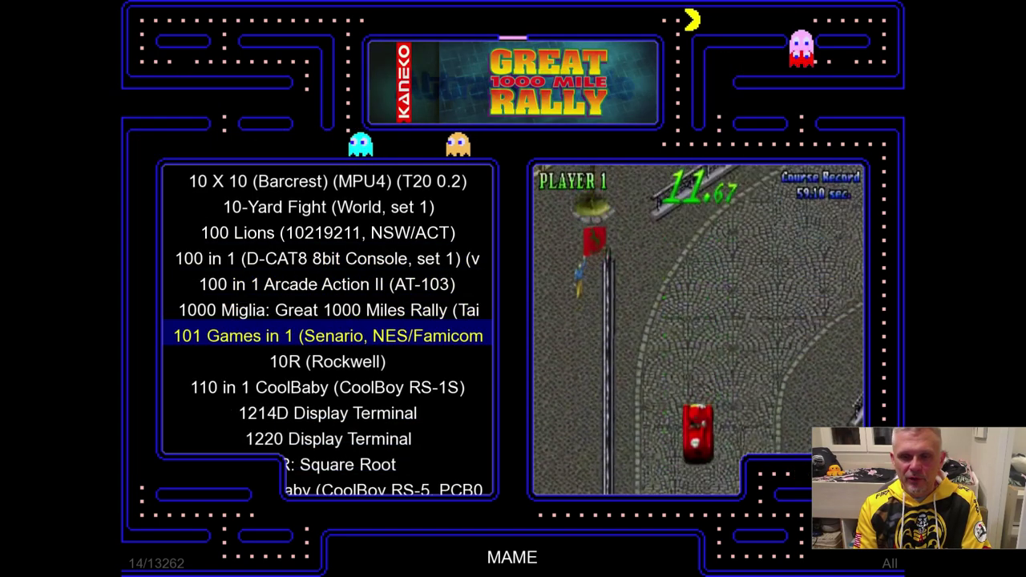
pyautogui.press('Down')
pyautogui.press('Down')
pyautogui.press('Down')
pyautogui.press('Down')
pyautogui.press('Down')
pyautogui.press('Down')
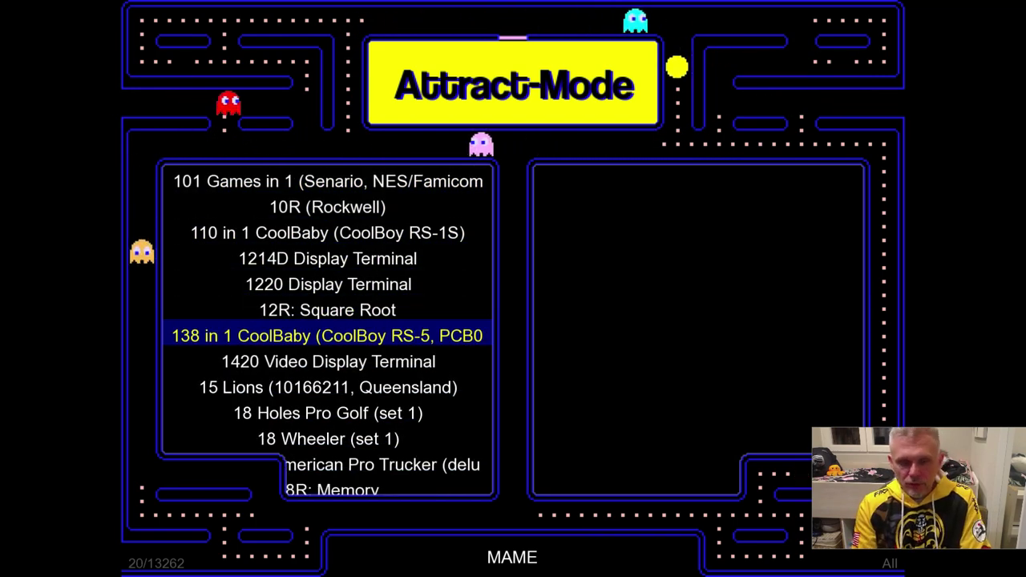
pyautogui.press('Down')
pyautogui.press('Down')
pyautogui.press('Down')
pyautogui.press('Down')
pyautogui.press('Down')
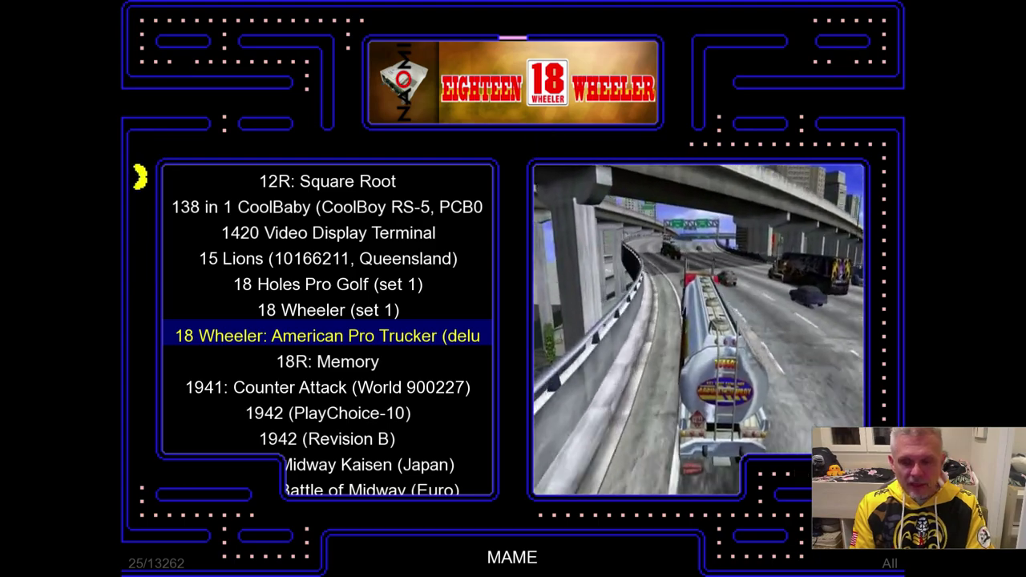
# Exit Attract-Mode and confirm leaving the program
pyautogui.press('Escape')
pyautogui.press('Up')
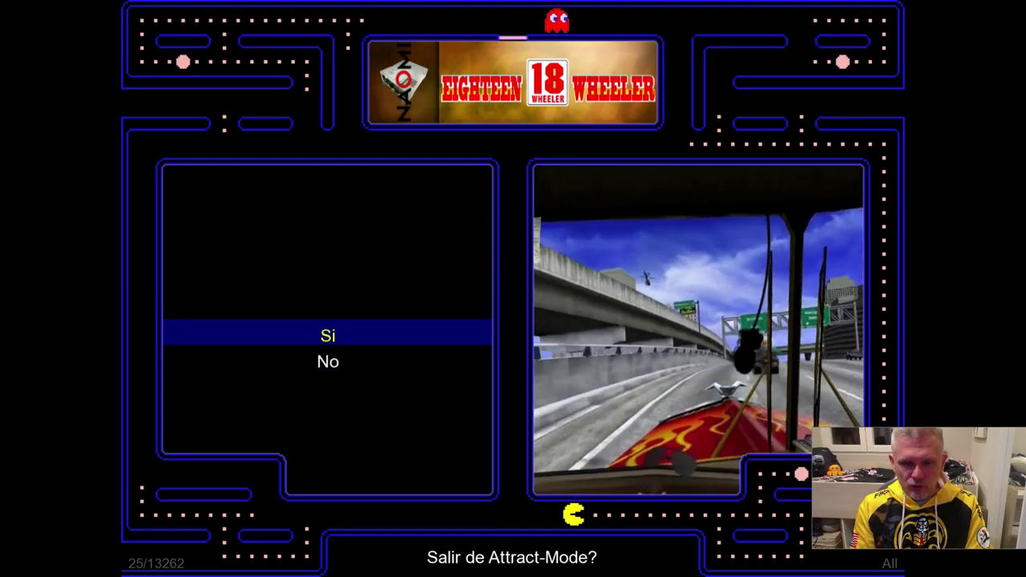
pyautogui.press('Return')
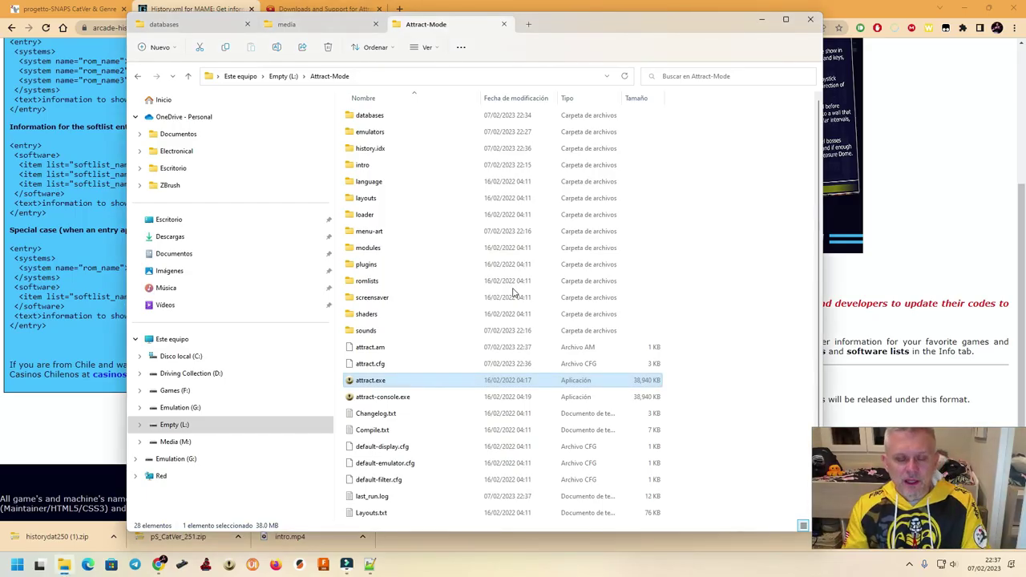
# Open MAME.txt from the Attract-Mode romlists folder in the default text editor
pyautogui.doubleClick(374, 280)
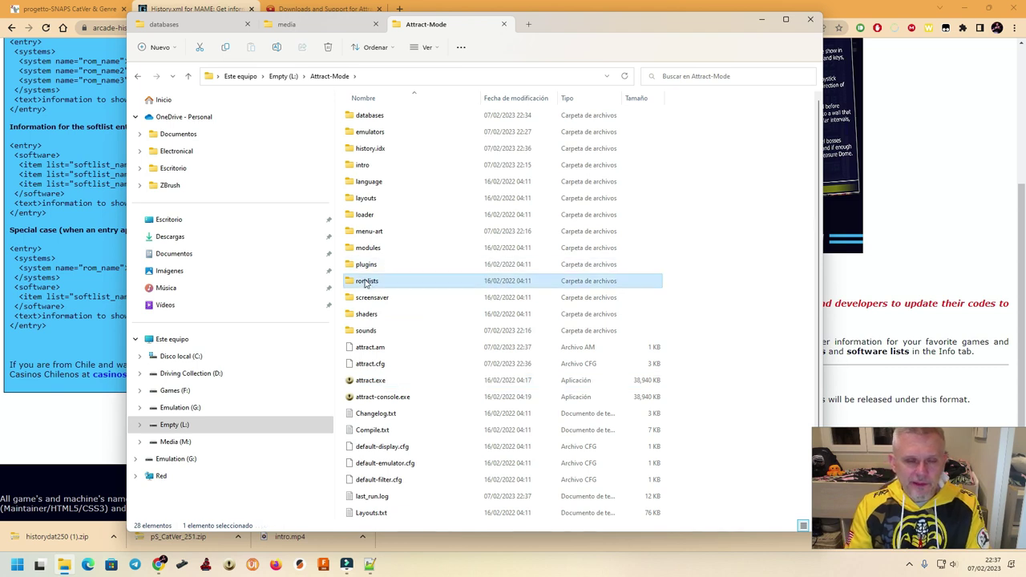
pyautogui.click(362, 132)
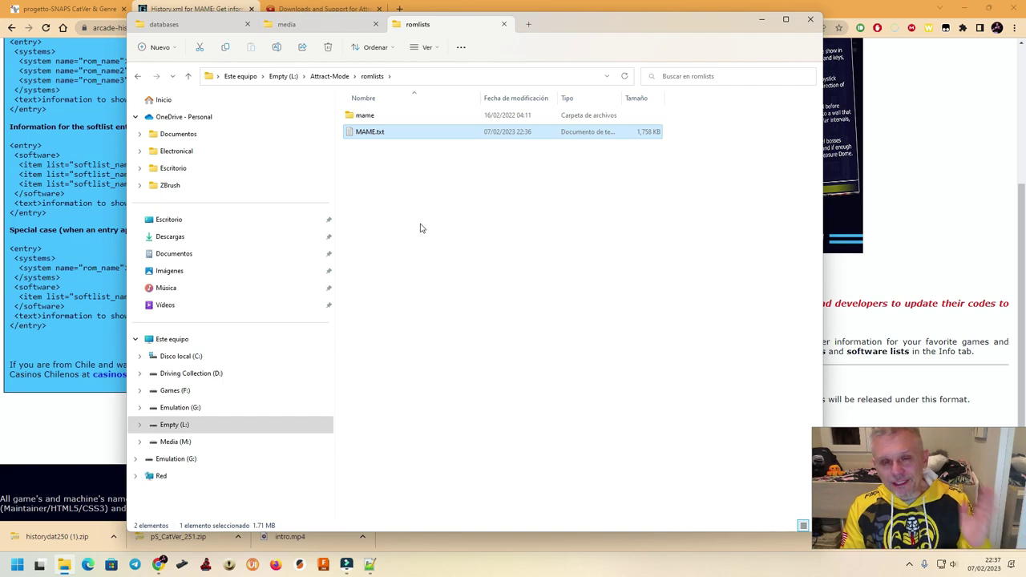
pyautogui.doubleClick(368, 132)
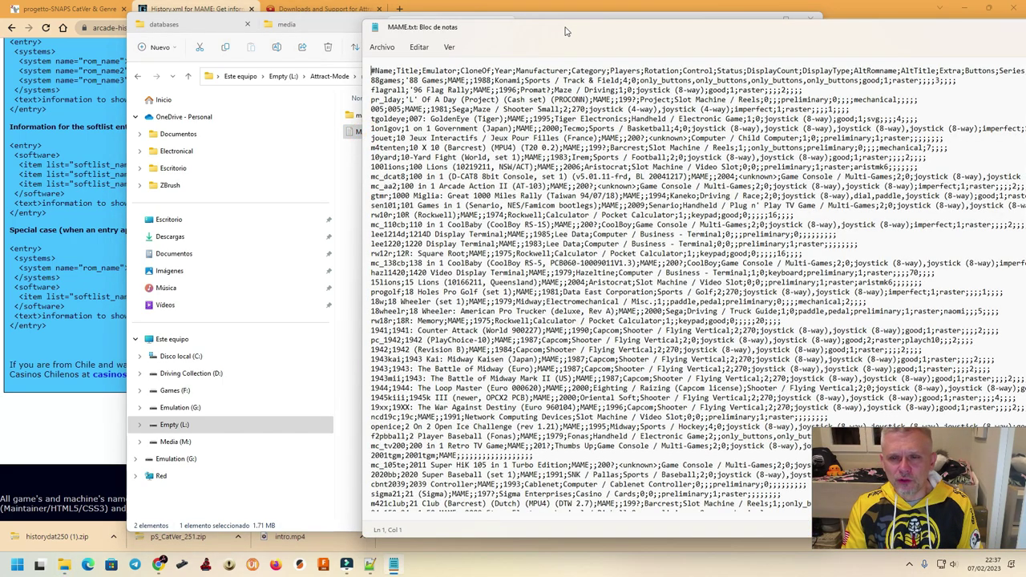
pyautogui.moveTo(564, 31); pyautogui.dragTo(351, 27)
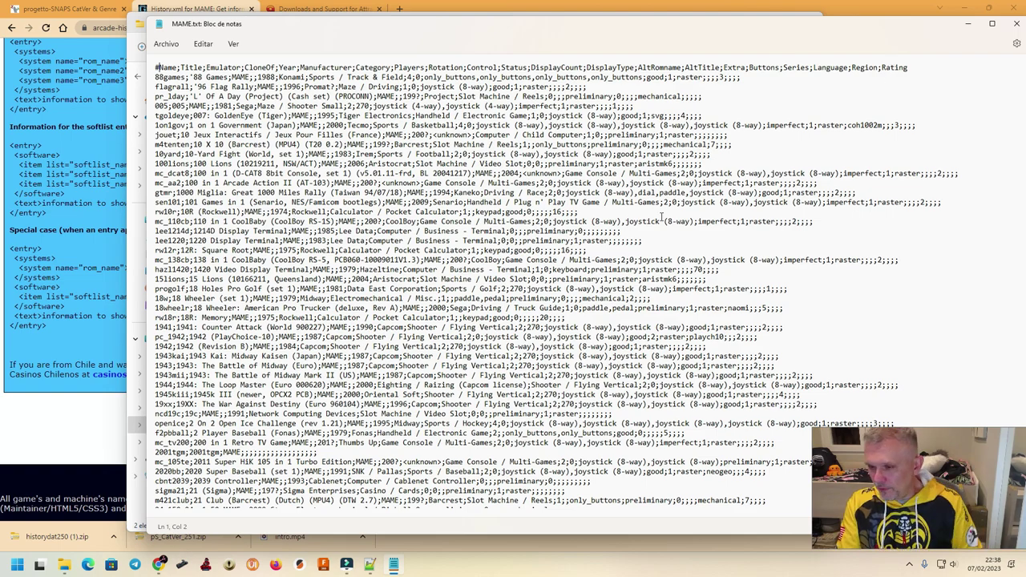
# Examine the header fields and game entries of the MAME.txt romlist and close the file
pyautogui.scroll(-8, 661, 217)
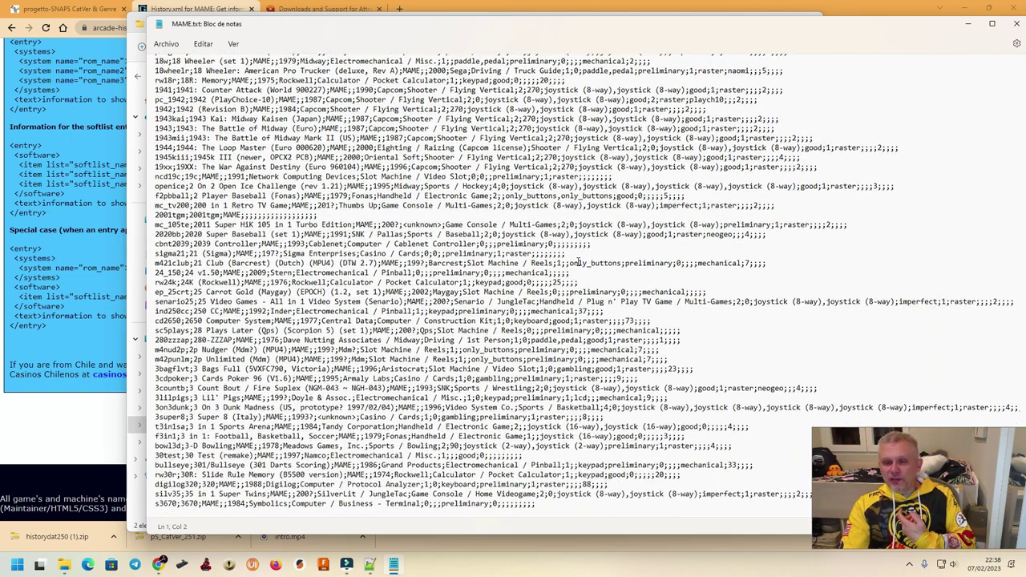
pyautogui.scroll(8, 578, 263)
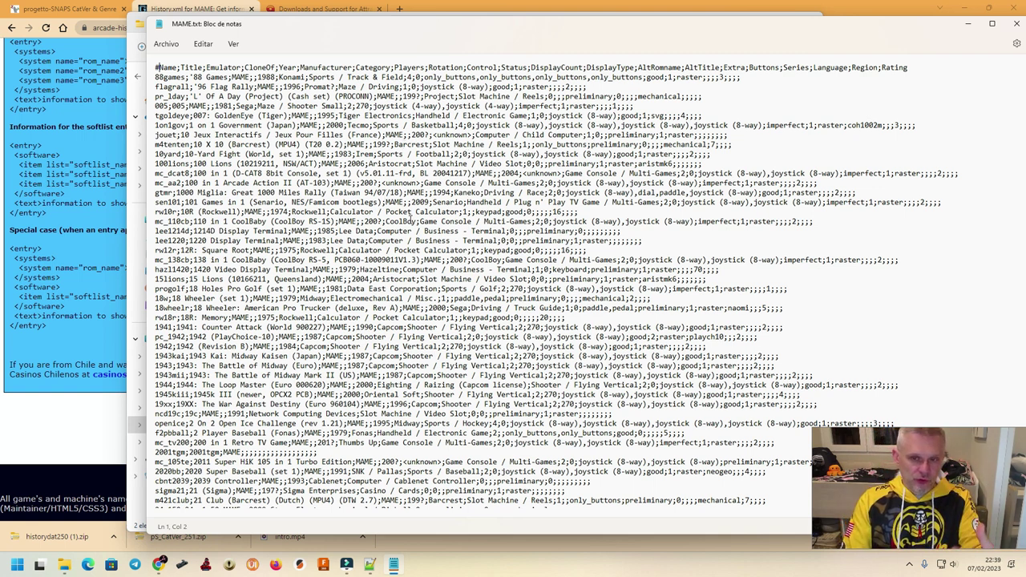
pyautogui.scroll(-15, 362, 222)
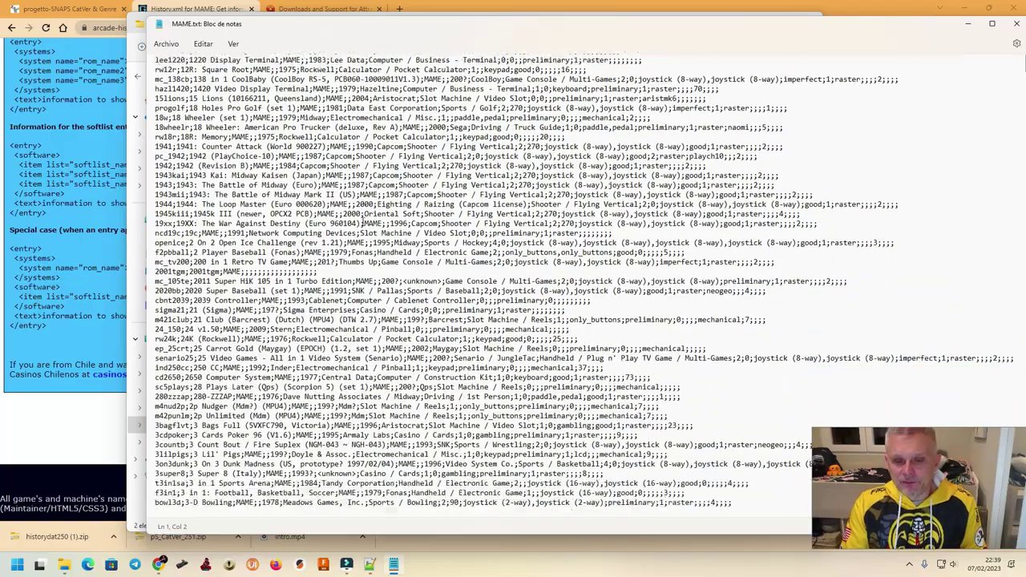
pyautogui.scroll(-10, 366, 250)
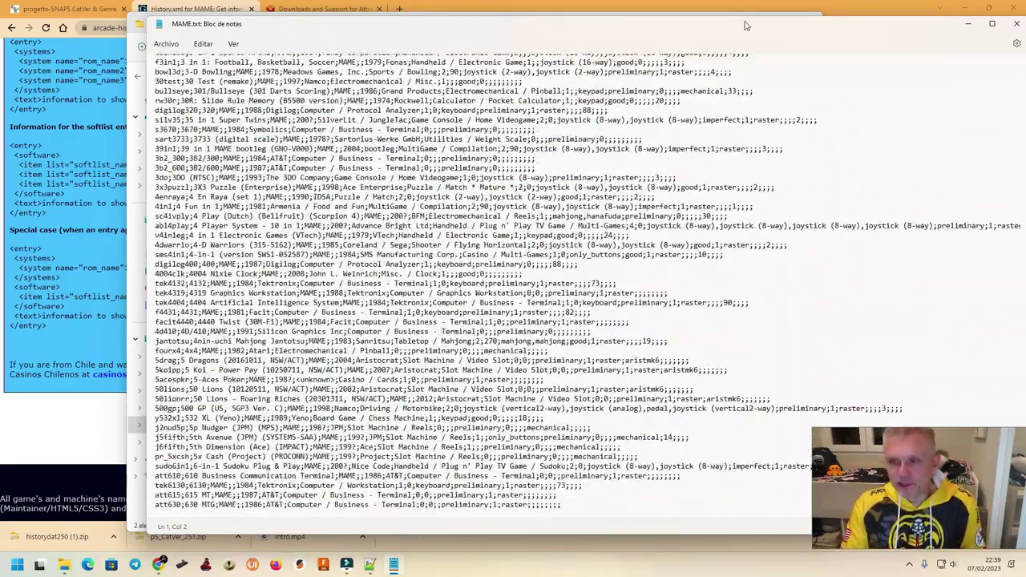
pyautogui.moveTo(742, 19); pyautogui.dragTo(645, 4)
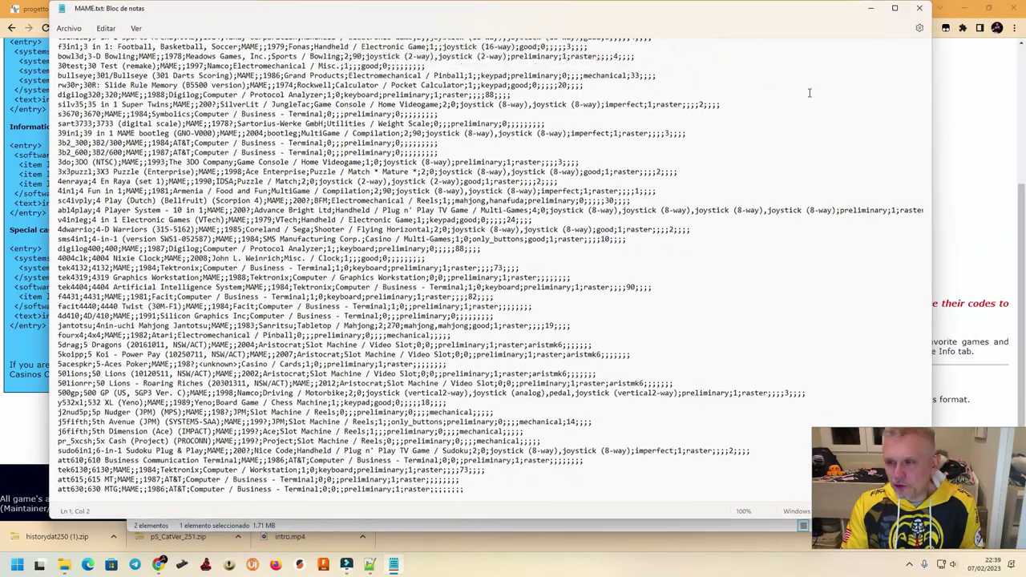
pyautogui.click(919, 8)
# Open MAME.txt in Notepad++ and accept reloading the externally modified MAME.cfg
pyautogui.rightClick(360, 138)
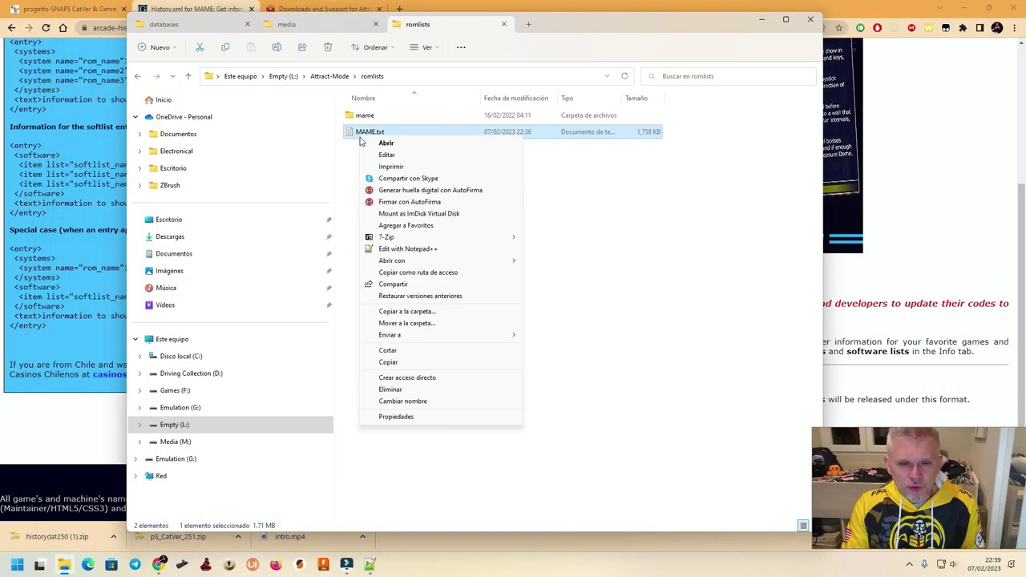
pyautogui.click(411, 249)
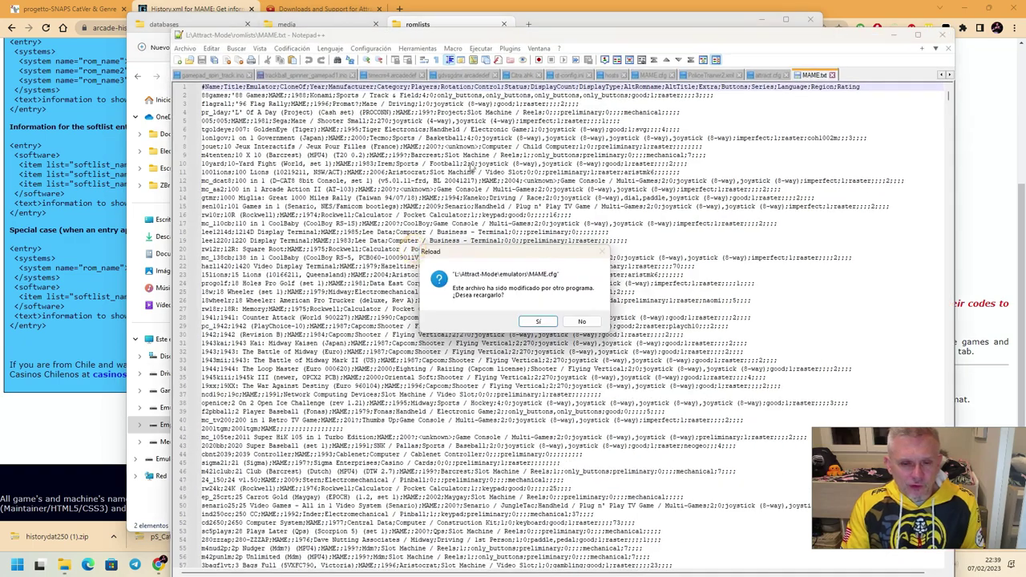
pyautogui.click(538, 327)
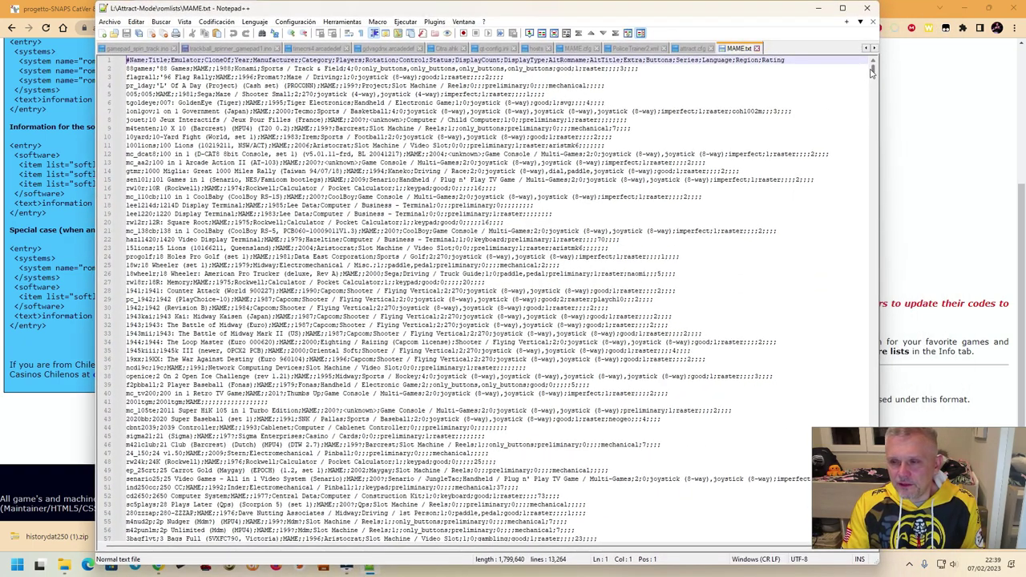
# Inspect the last entries of the MAME.txt romlist, and close the file and Notepad++
pyautogui.moveTo(872, 73); pyautogui.dragTo(882, 535)
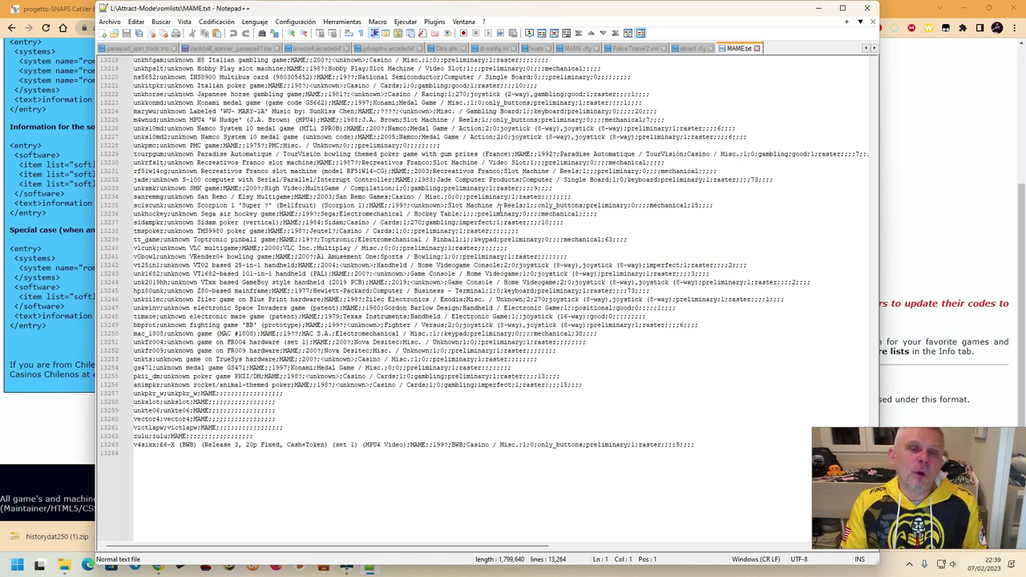
pyautogui.click(756, 49)
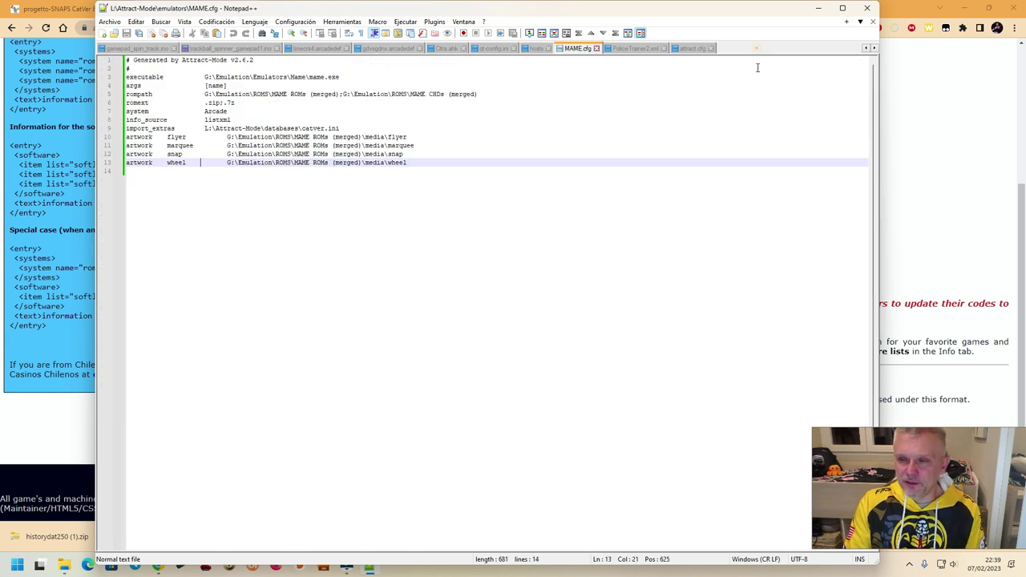
pyautogui.click(866, 12)
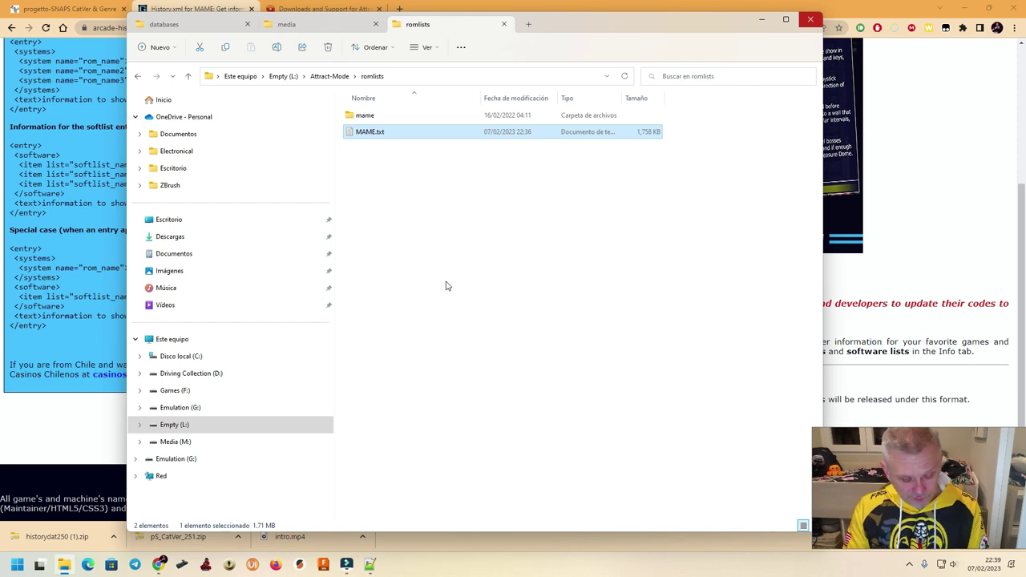
# Launch Excel and create a blank workbook
pyautogui.press('super')
pyautogui.write('exel')
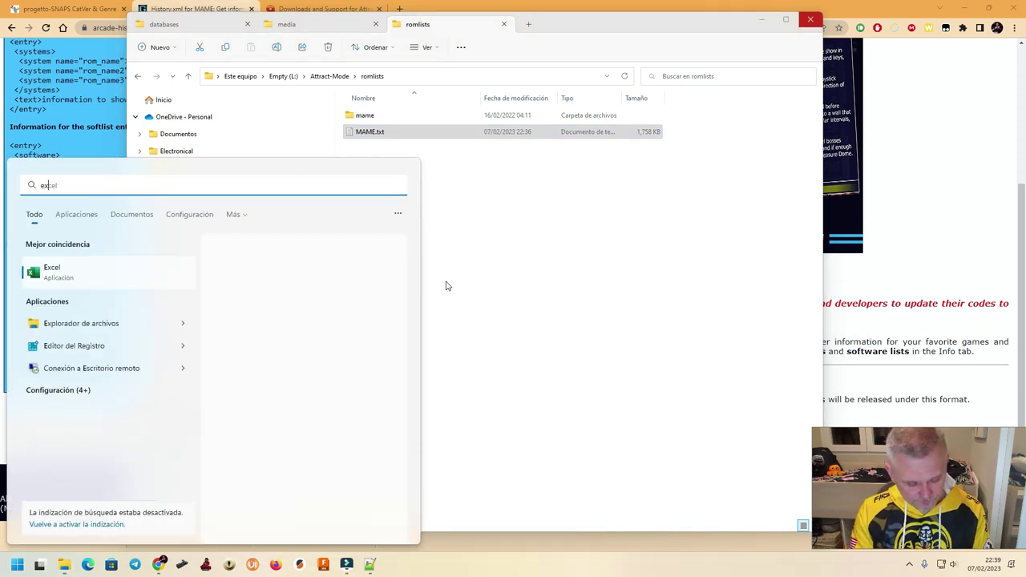
pyautogui.press('Return')
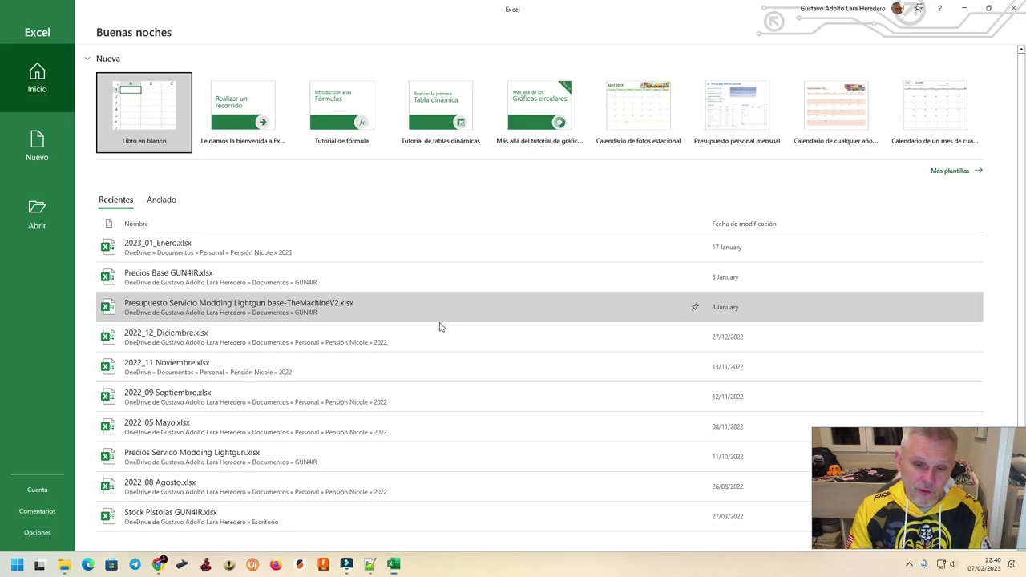
pyautogui.click(148, 108)
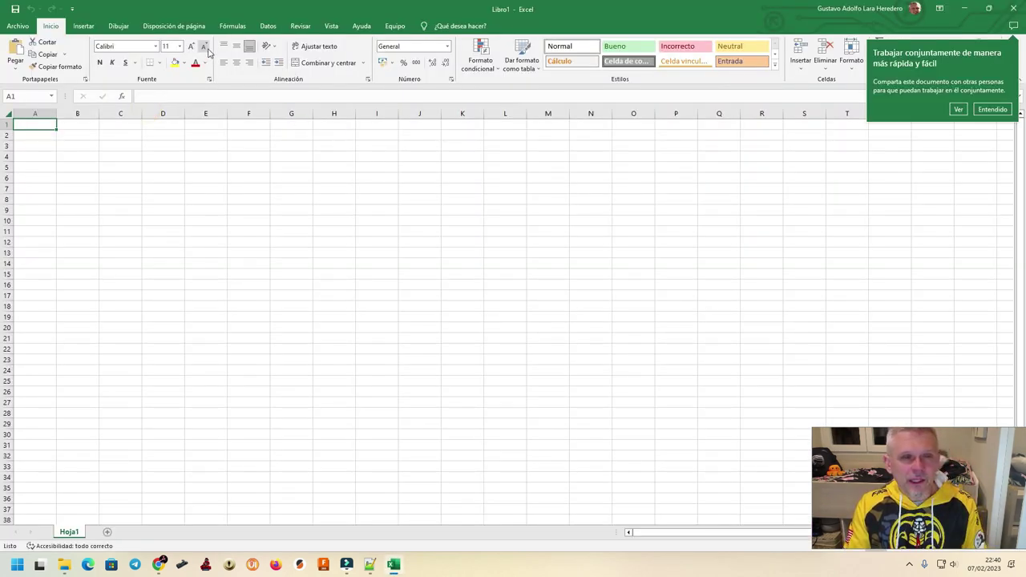
# Import MAME.txt as text/CSV data from the romlists folder of Attract-Mode on drive L:
pyautogui.click(268, 28)
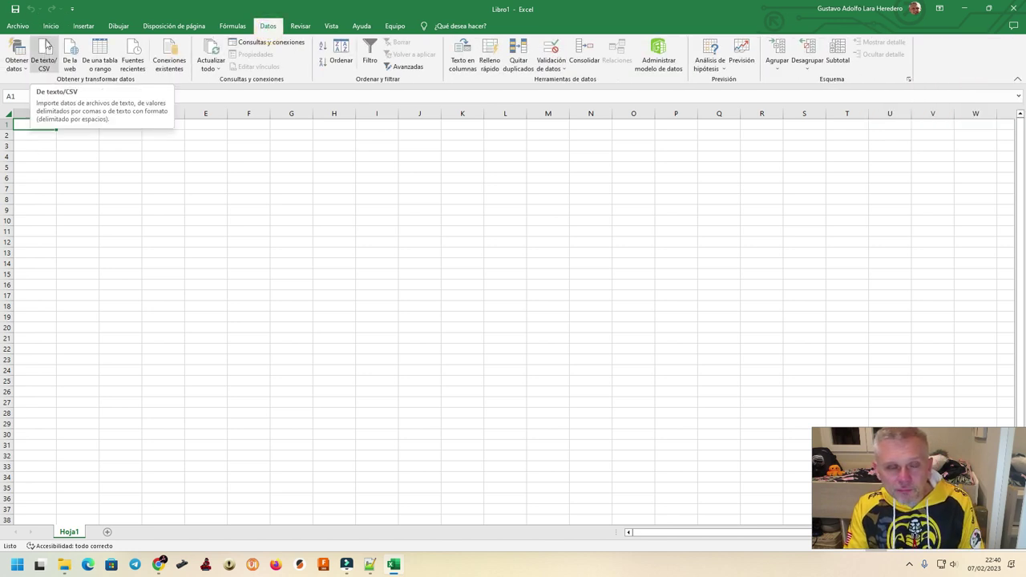
pyautogui.click(30, 72)
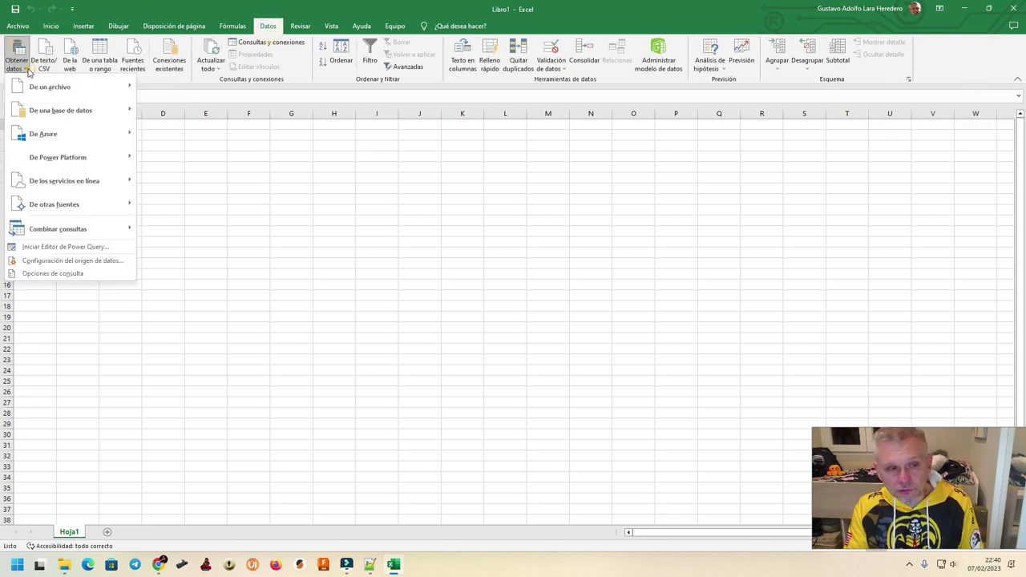
pyautogui.moveTo(110, 88)
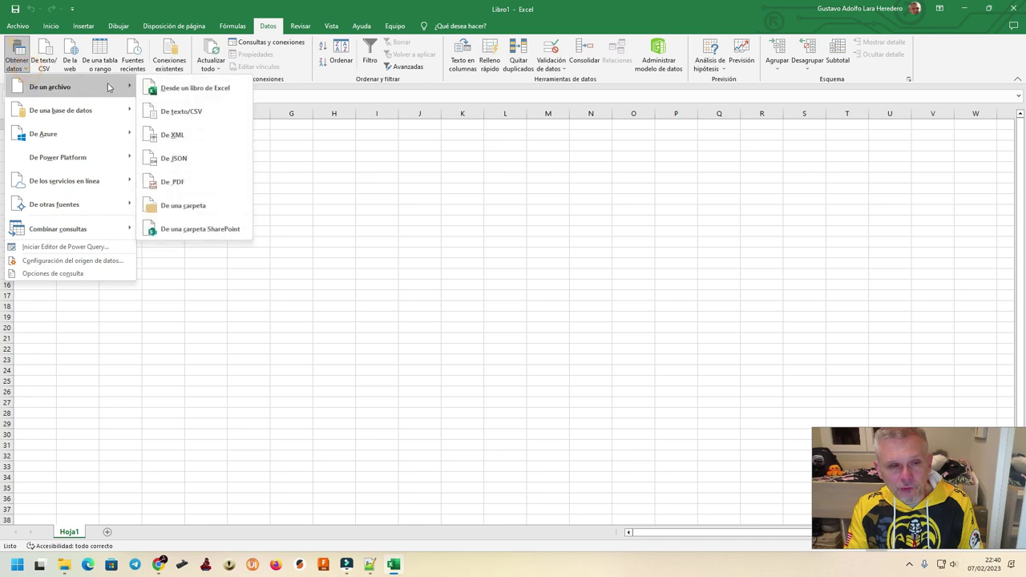
pyautogui.click(163, 114)
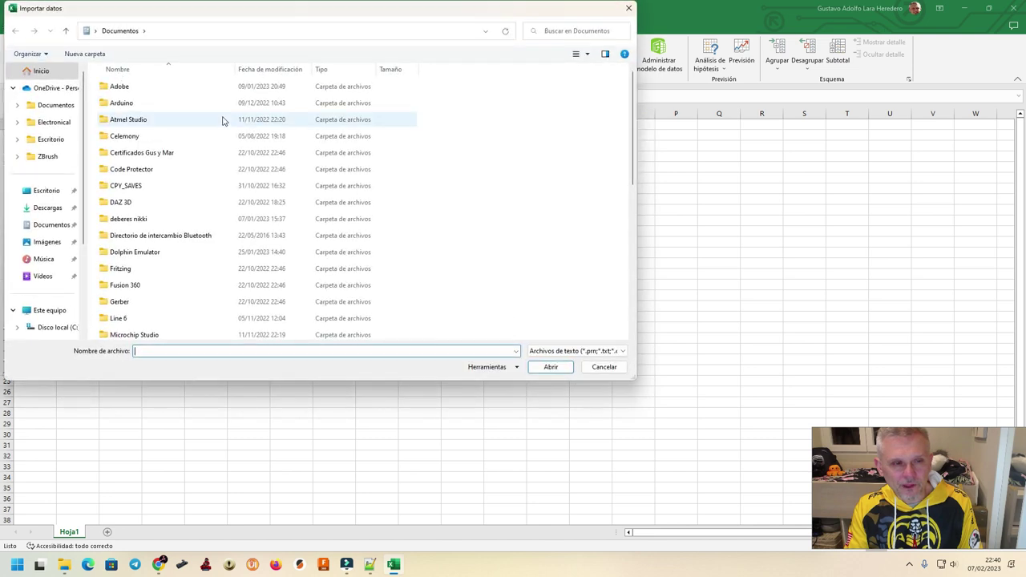
pyautogui.scroll(-3, 68, 280)
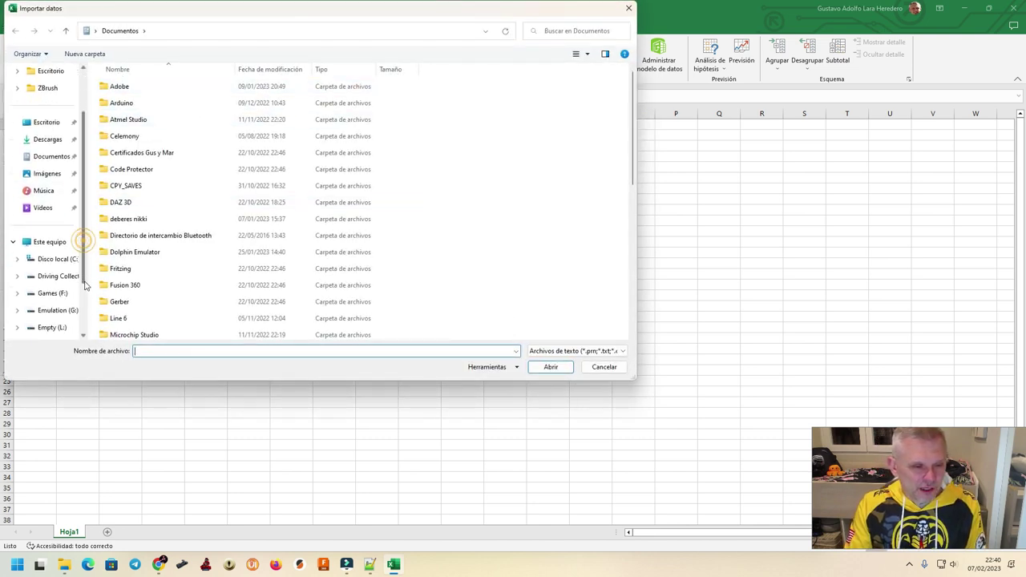
pyautogui.click(53, 293)
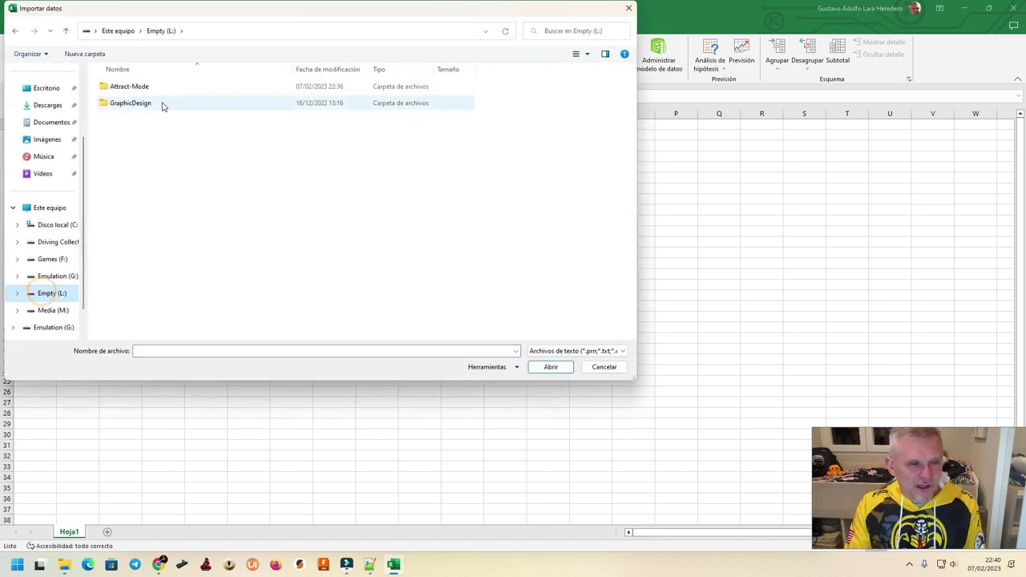
pyautogui.doubleClick(124, 86)
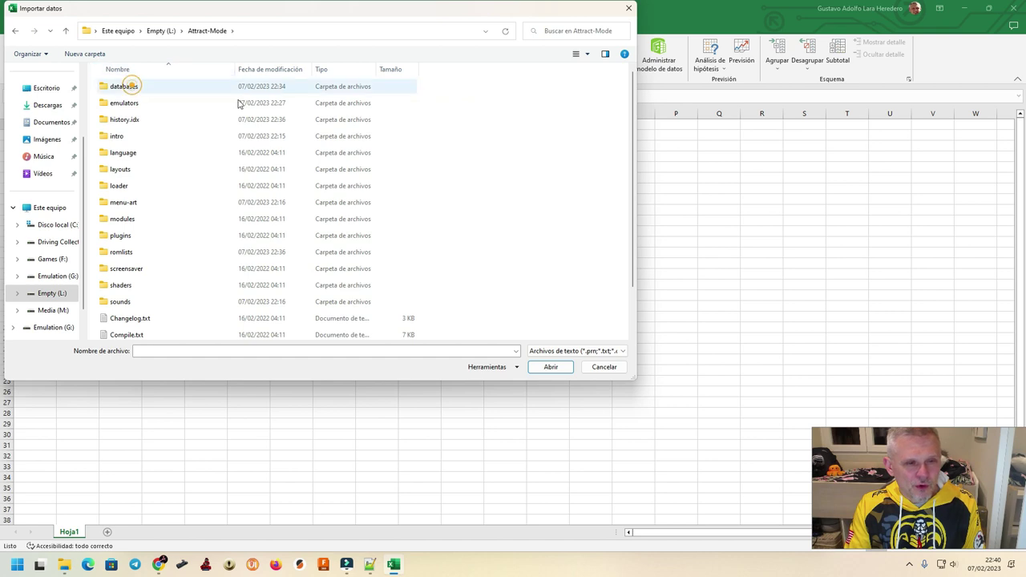
pyautogui.doubleClick(121, 252)
pyautogui.doubleClick(122, 105)
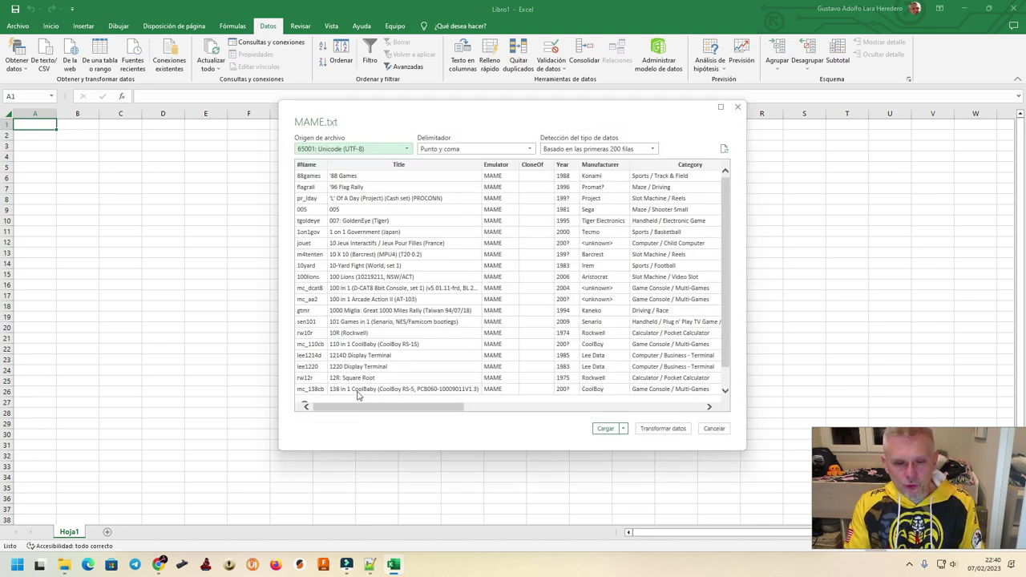
# Review the columns in the MAME.txt import preview and load the semicolon-delimited data into the workbook
pyautogui.moveTo(352, 409); pyautogui.dragTo(362, 412)
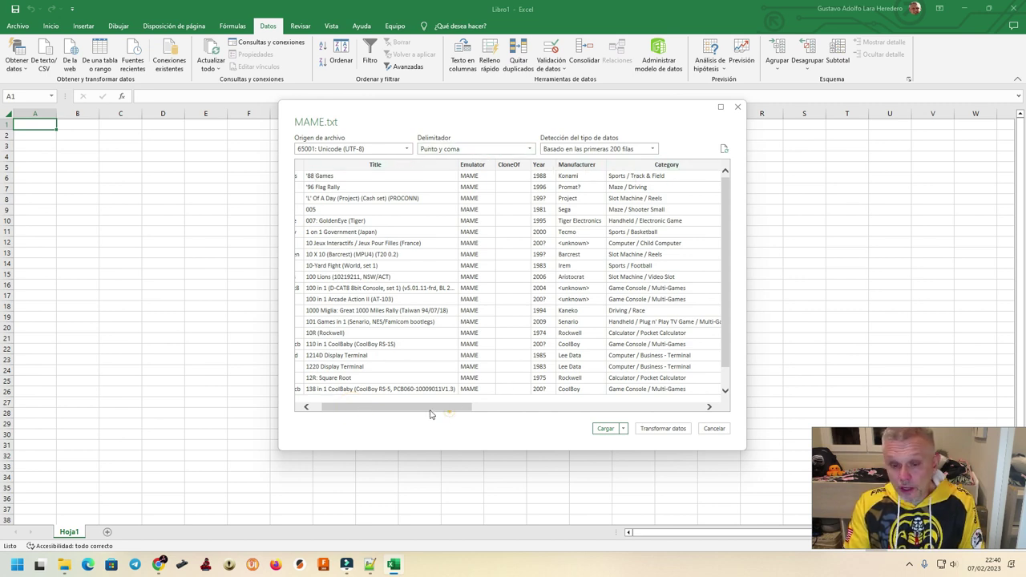
pyautogui.moveTo(430, 410); pyautogui.dragTo(575, 410)
pyautogui.moveTo(575, 410); pyautogui.dragTo(463, 397)
pyautogui.scroll(-1, 471, 290)
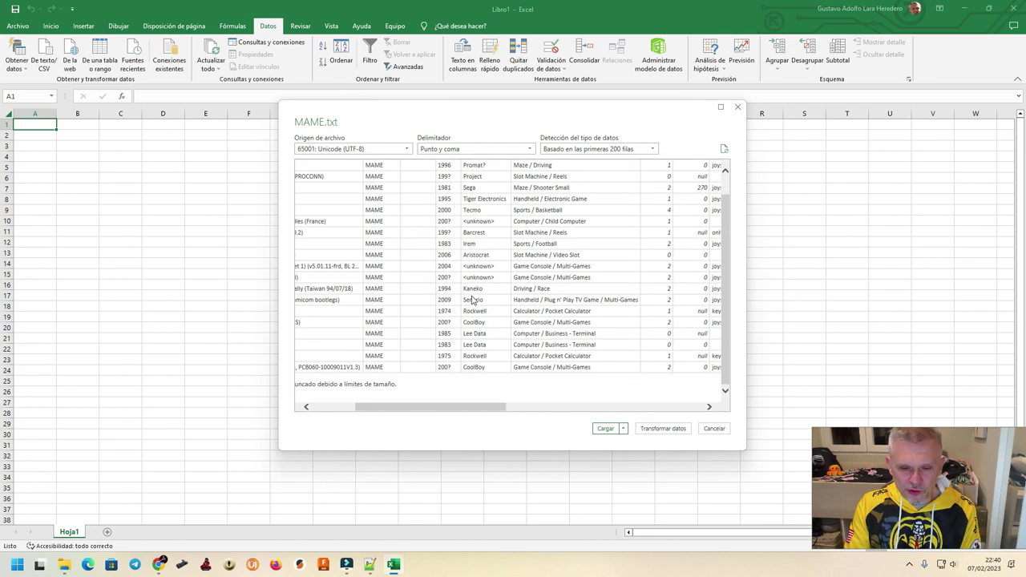
pyautogui.scroll(1, 484, 343)
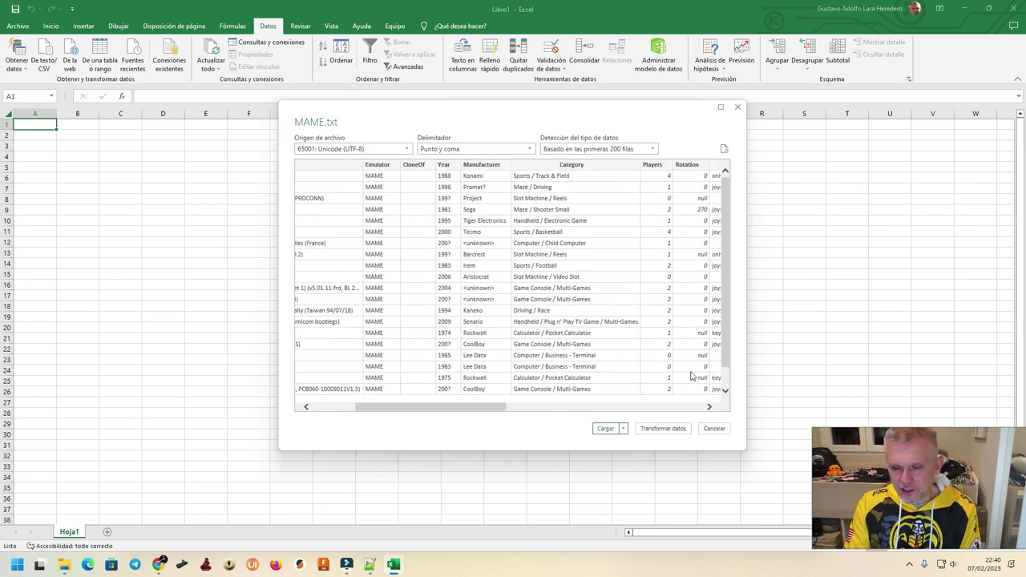
pyautogui.click(606, 428)
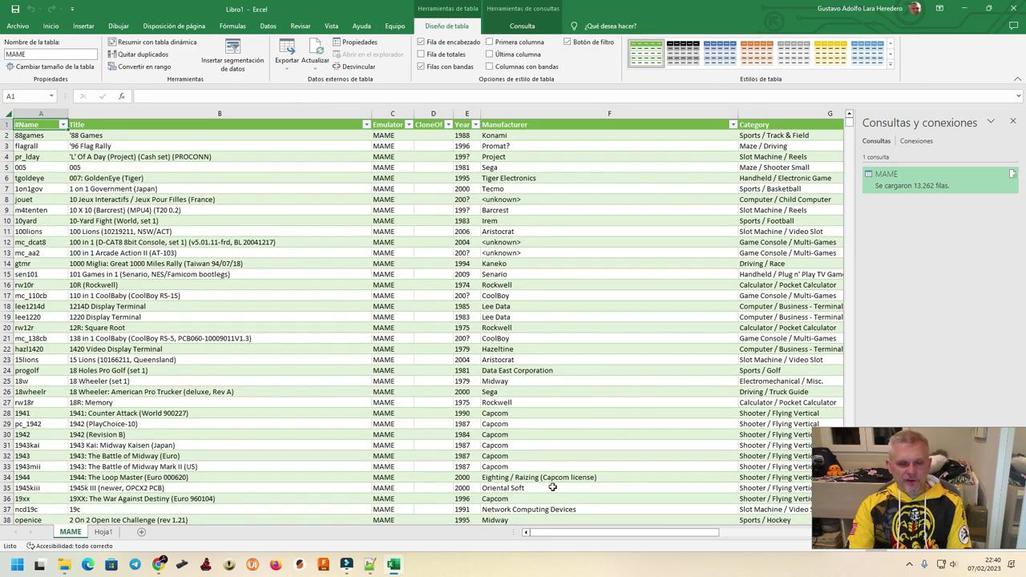
# Close the queries and connections pane and examine the MAME table's columns from #Name through Rating, including Language and Region
pyautogui.moveTo(564, 535); pyautogui.dragTo(680, 535)
pyautogui.click(1012, 121)
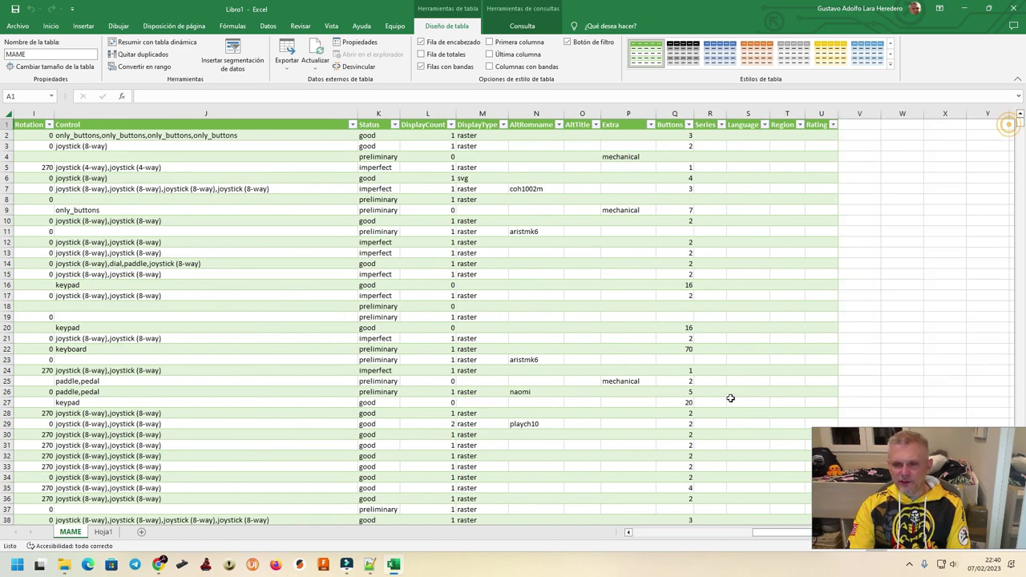
pyautogui.moveTo(753, 535); pyautogui.dragTo(628, 533)
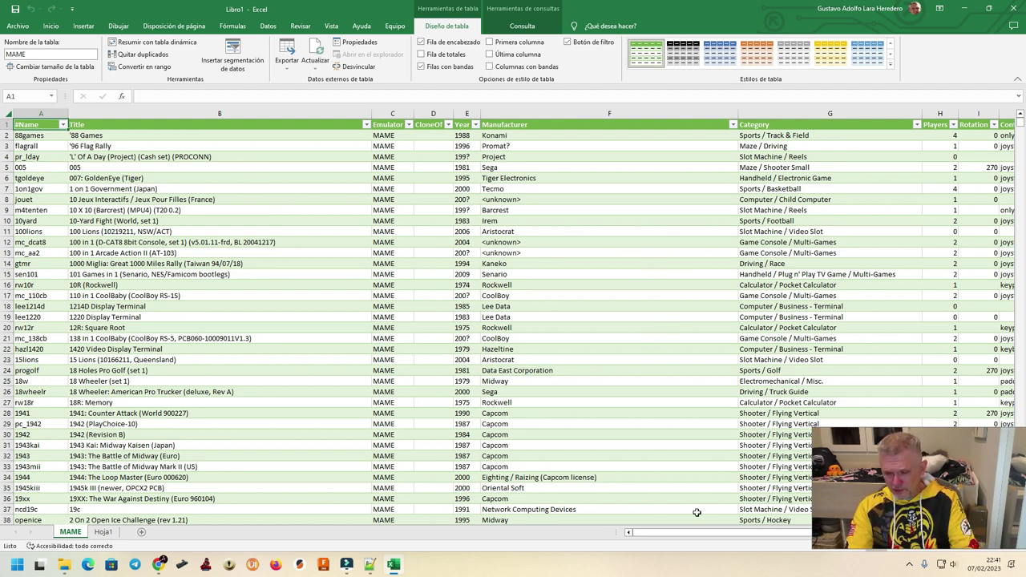
pyautogui.moveTo(694, 534); pyautogui.dragTo(830, 528)
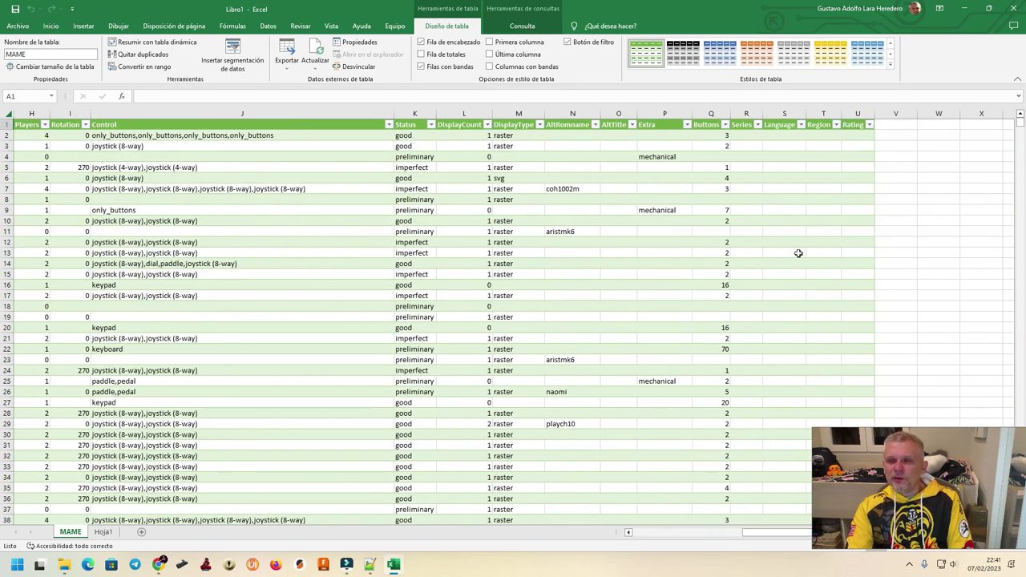
pyautogui.click(788, 133)
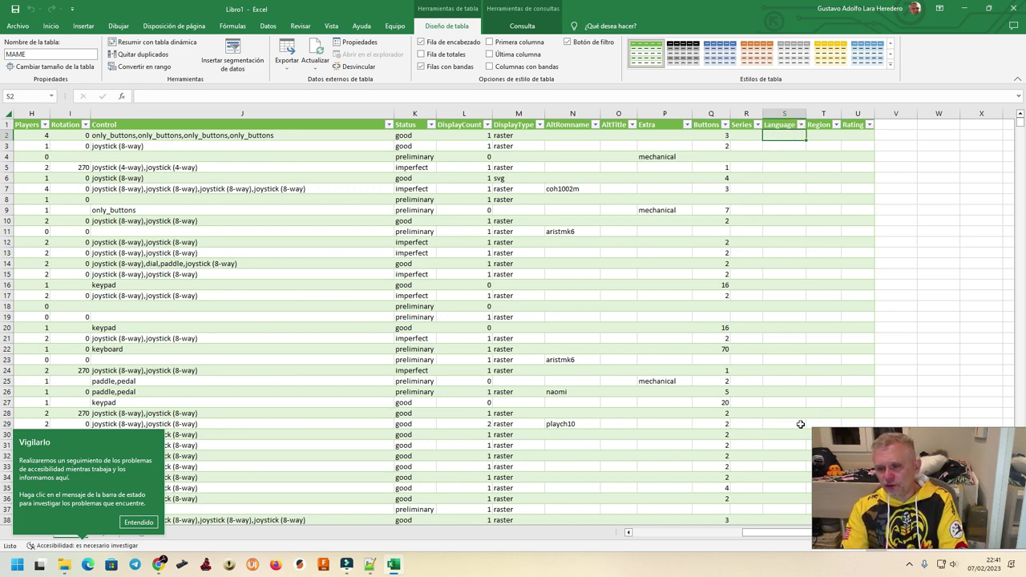
pyautogui.click(819, 136)
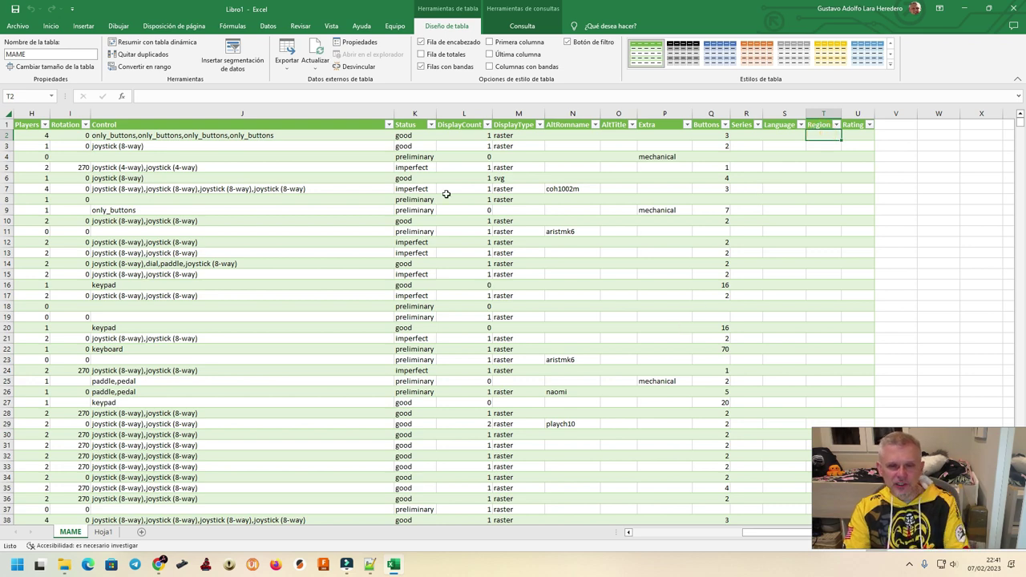
pyautogui.moveTo(757, 536); pyautogui.dragTo(647, 536)
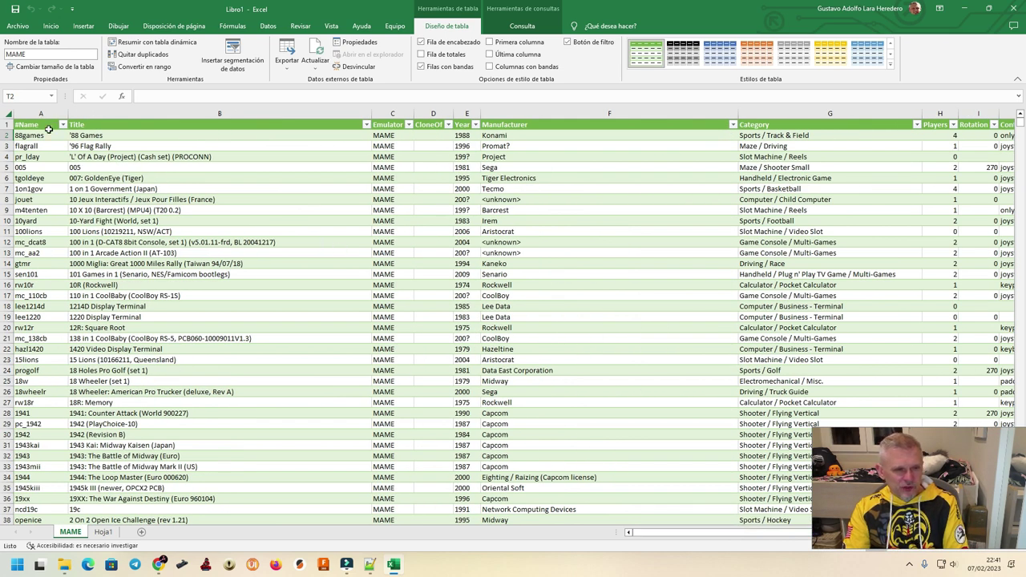
# Sort the MAME table by Category from A to Z and look through the games grouped by category
pyautogui.moveTo(741, 534); pyautogui.dragTo(795, 534)
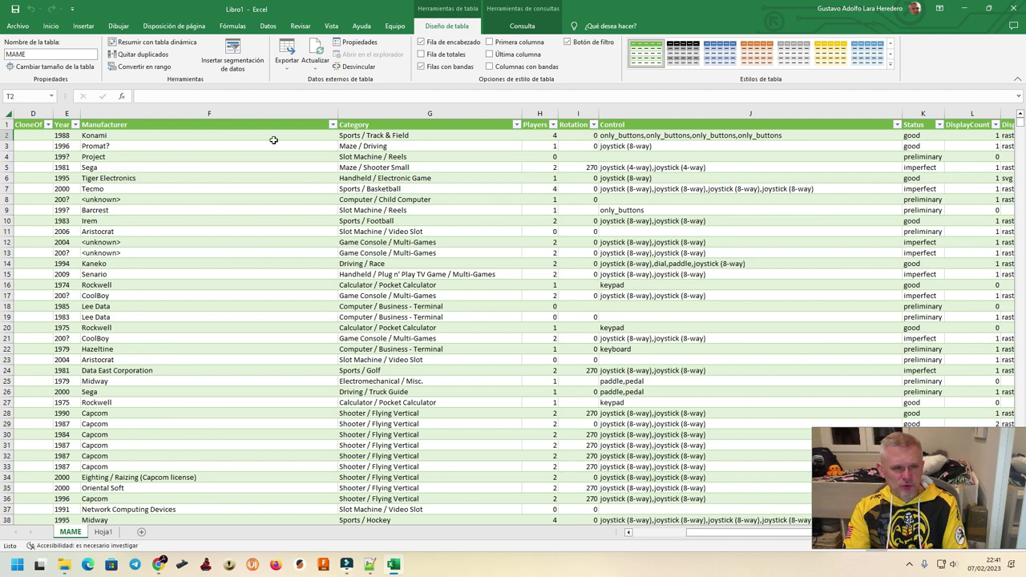
pyautogui.click(516, 125)
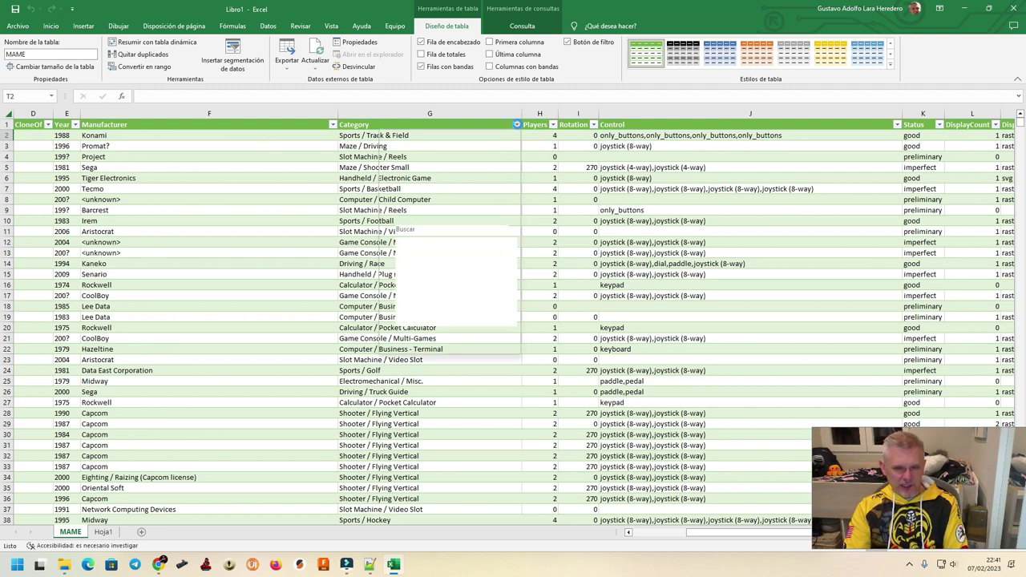
pyautogui.click(453, 136)
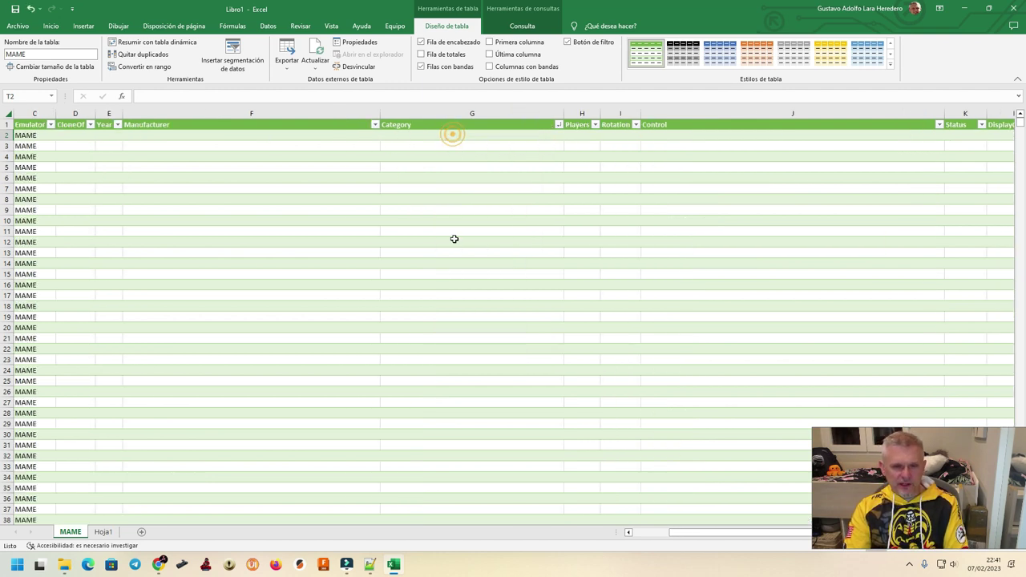
pyautogui.moveTo(686, 534); pyautogui.dragTo(653, 533)
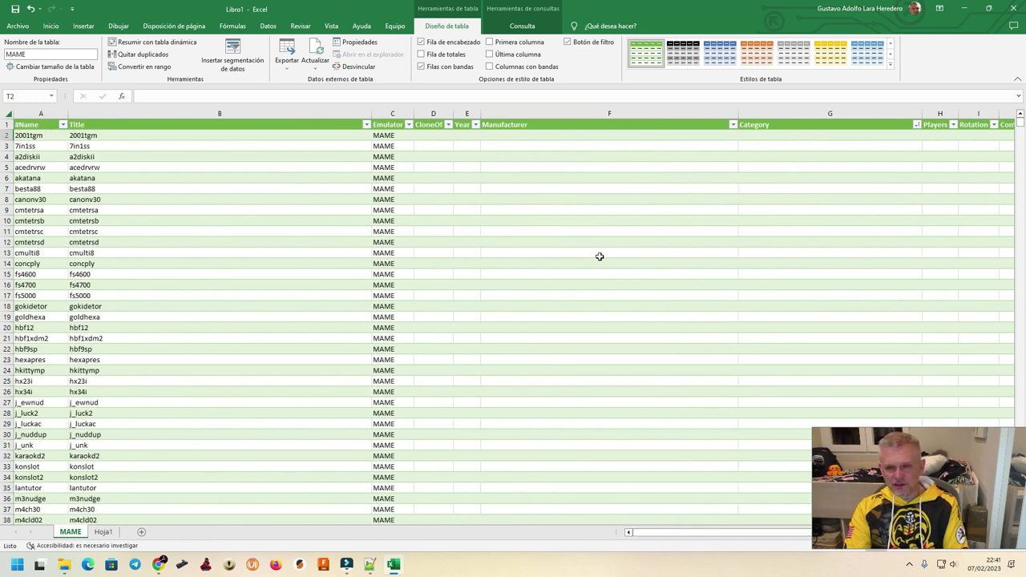
pyautogui.scroll(-18, 577, 284)
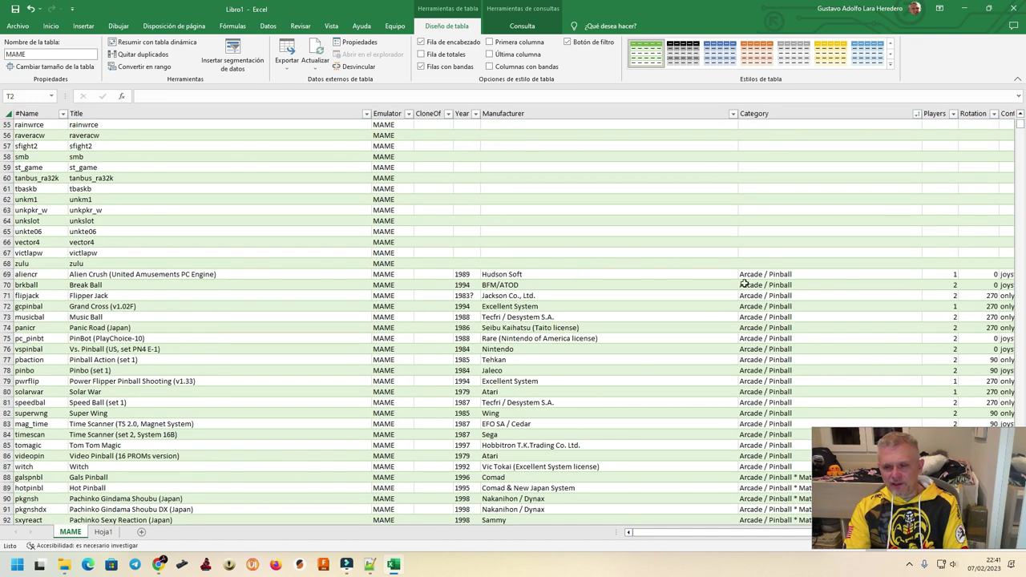
pyautogui.scroll(-20, 743, 284)
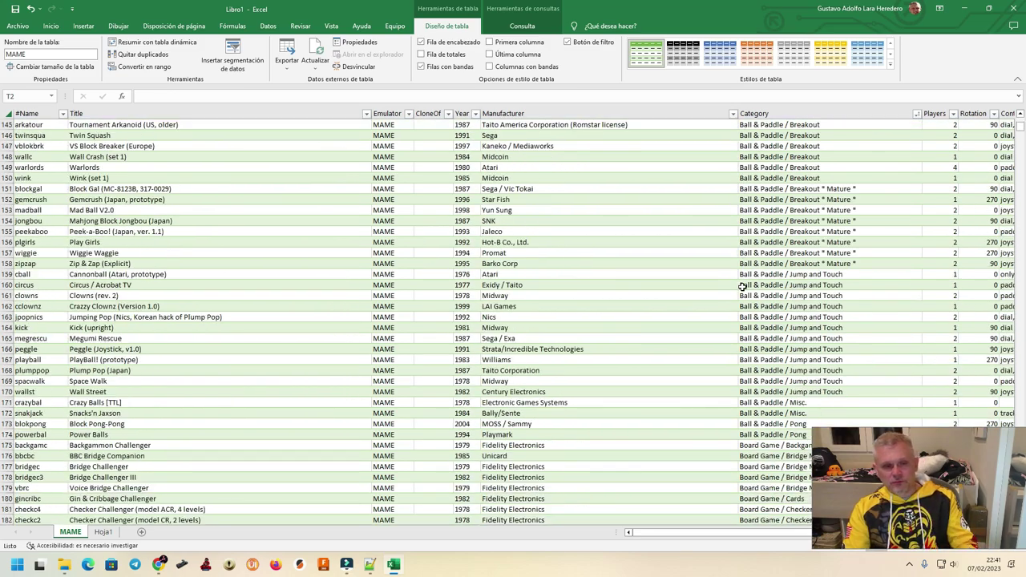
pyautogui.scroll(-14, 742, 286)
pyautogui.scroll(20, 739, 291)
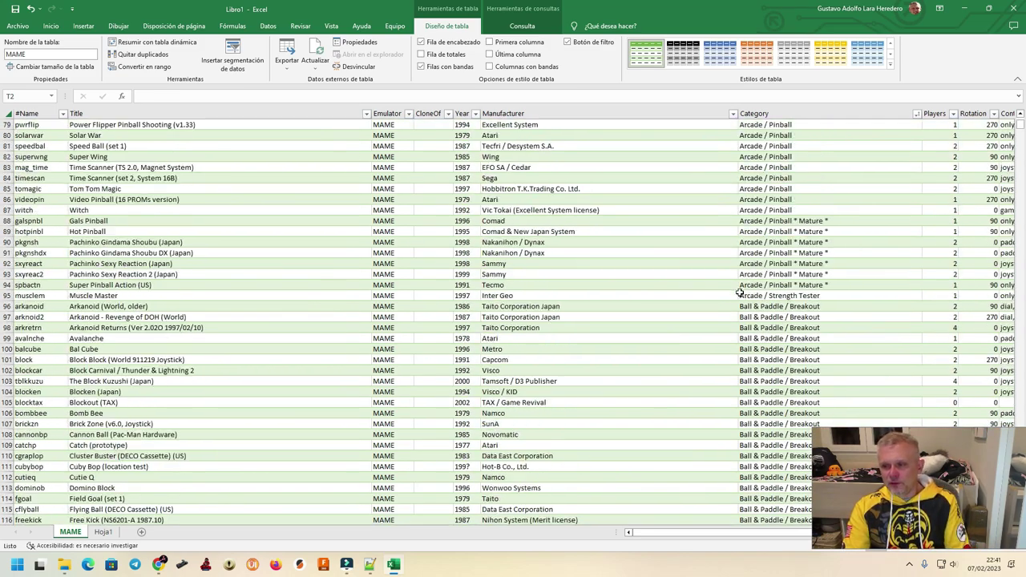
pyautogui.scroll(20, 739, 292)
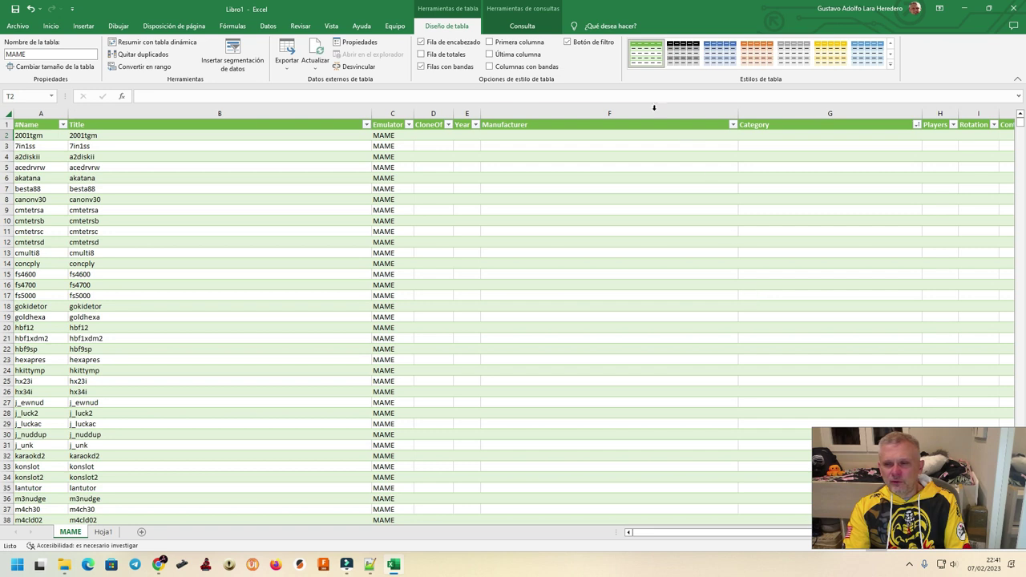
# Sort the MAME table by #Name from A to Z and check the reordered rows across the columns
pyautogui.click(916, 125)
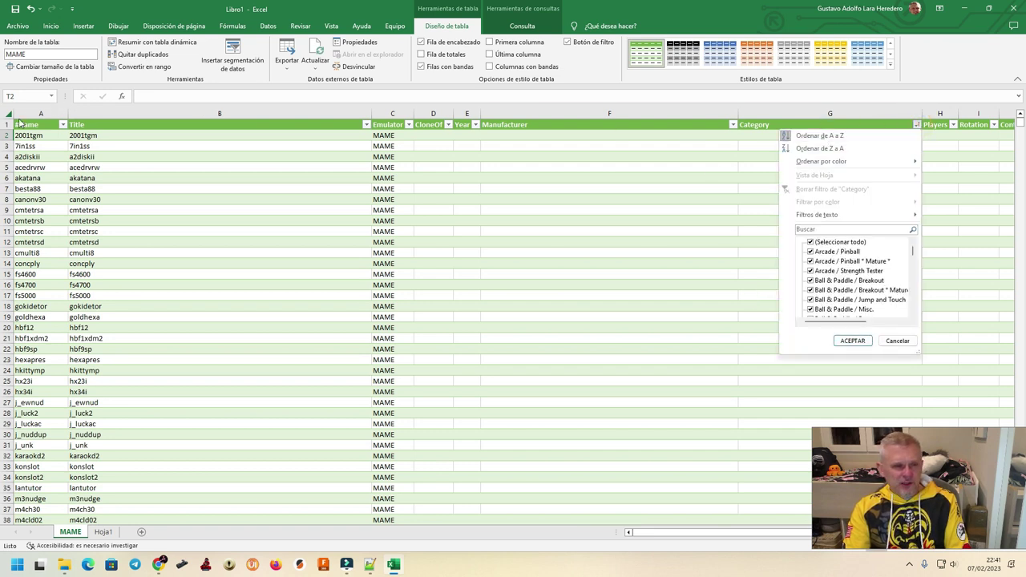
pyautogui.click(63, 125)
pyautogui.click(63, 125)
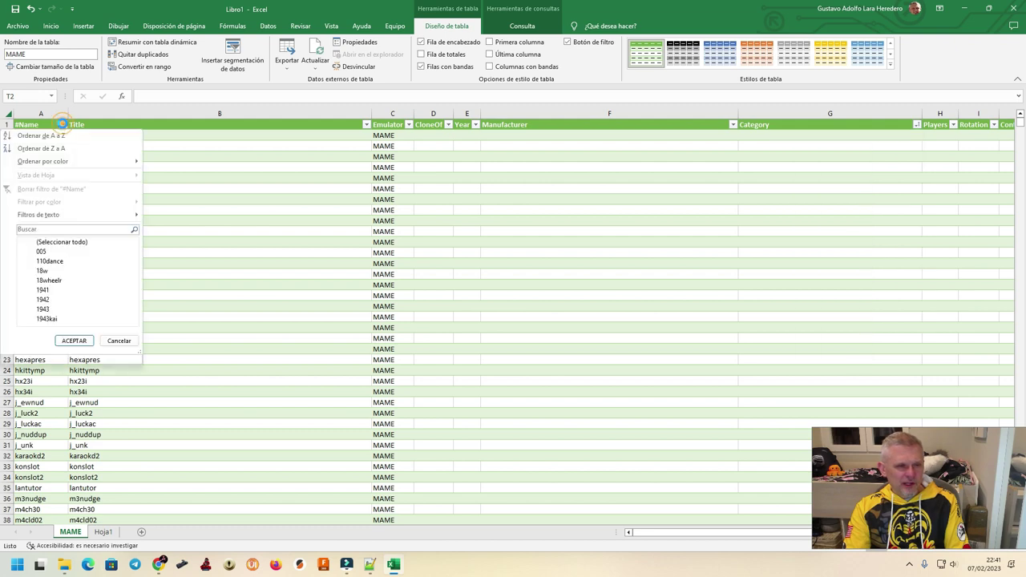
pyautogui.click(56, 134)
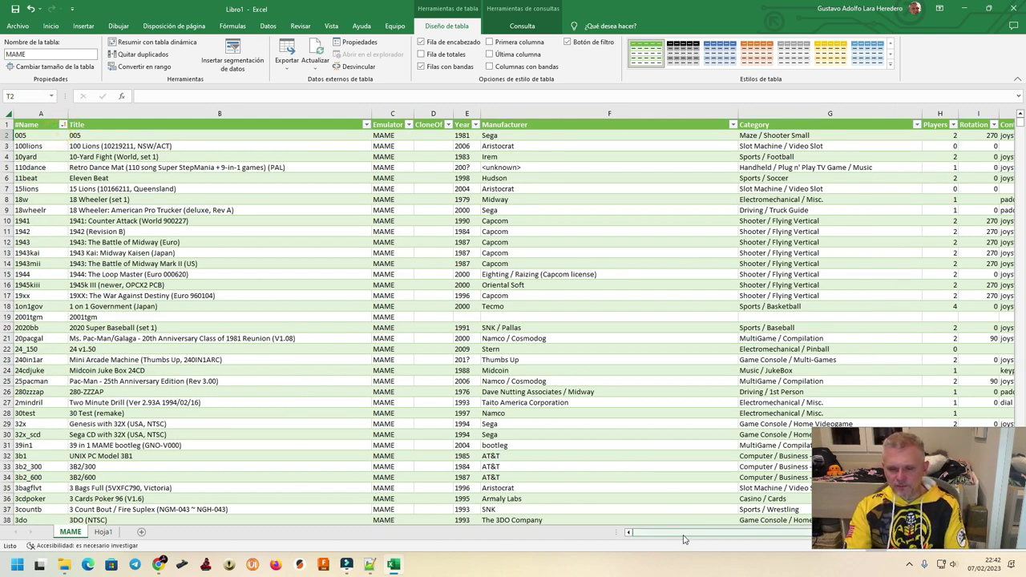
pyautogui.moveTo(682, 534); pyautogui.dragTo(761, 538)
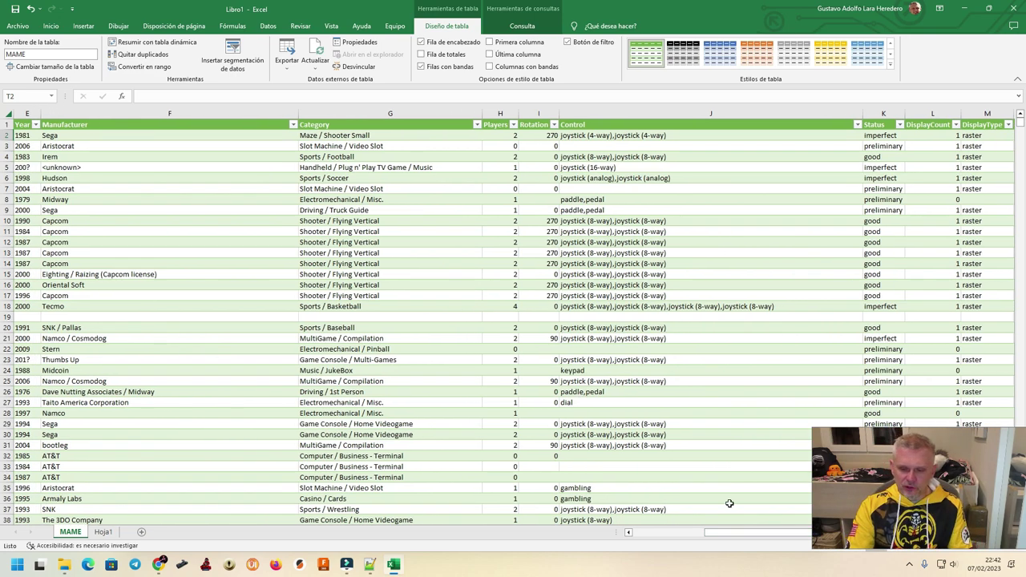
pyautogui.moveTo(718, 537); pyautogui.dragTo(665, 537)
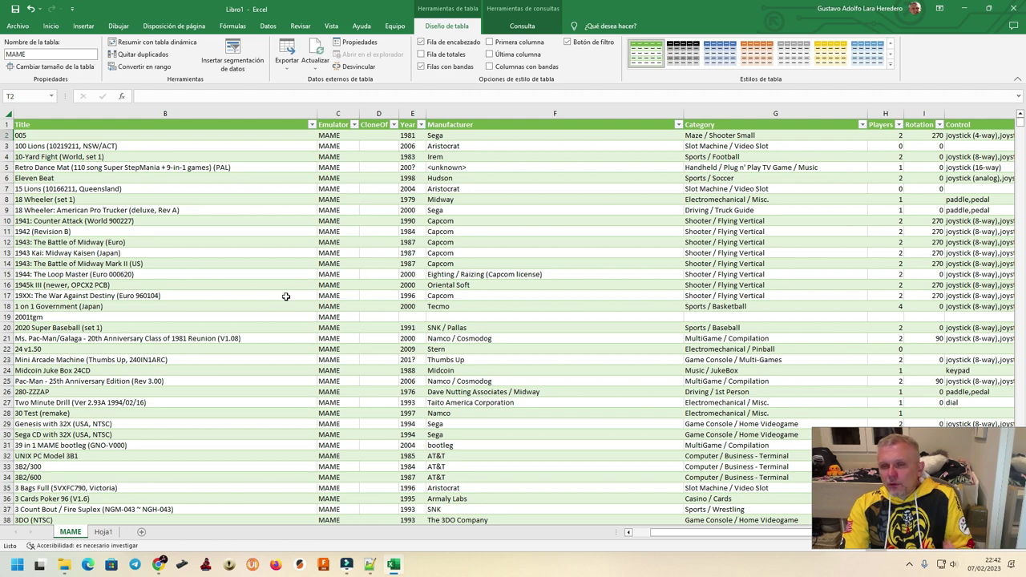
# Start exporting the MAME sheet by changing its file type to comma-delimited CSV (*.csv)
pyautogui.click(18, 26)
pyautogui.click(51, 255)
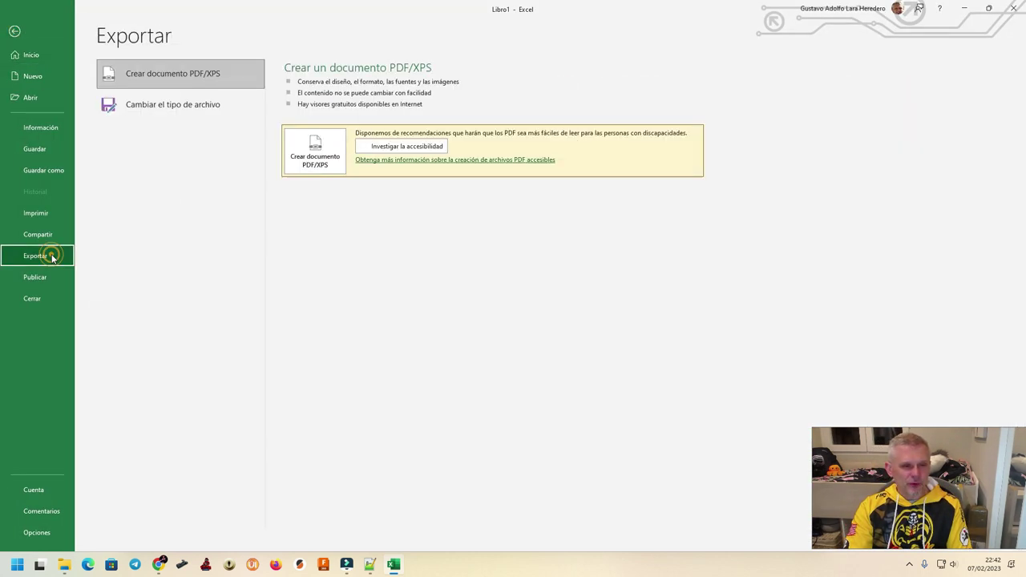
pyautogui.click(185, 117)
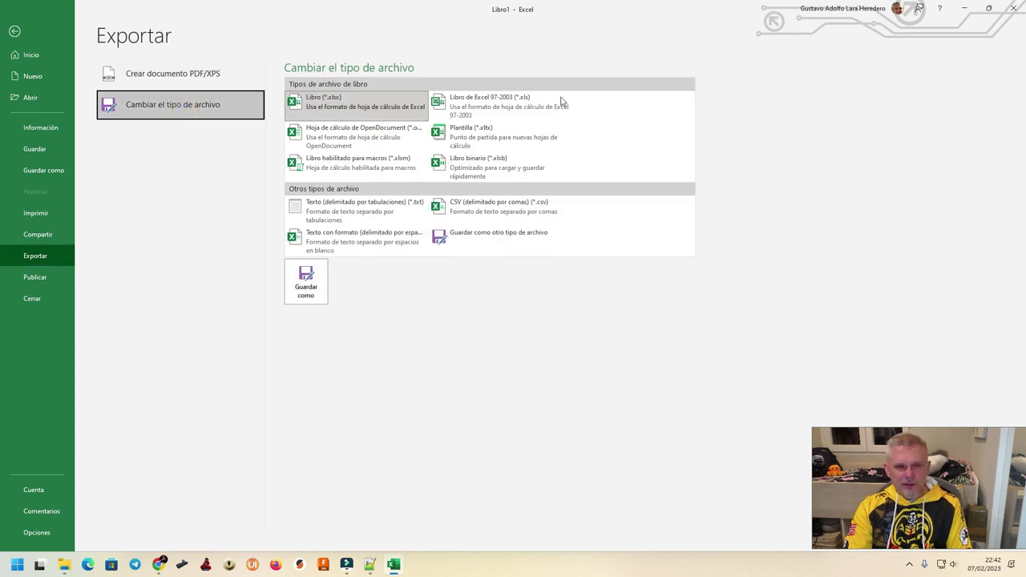
pyautogui.click(506, 213)
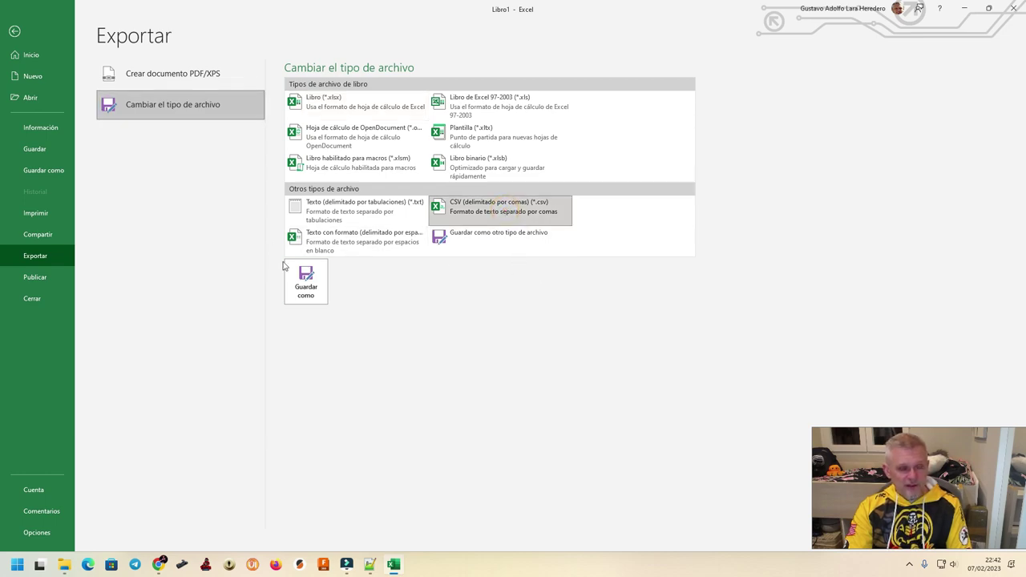
pyautogui.click(307, 282)
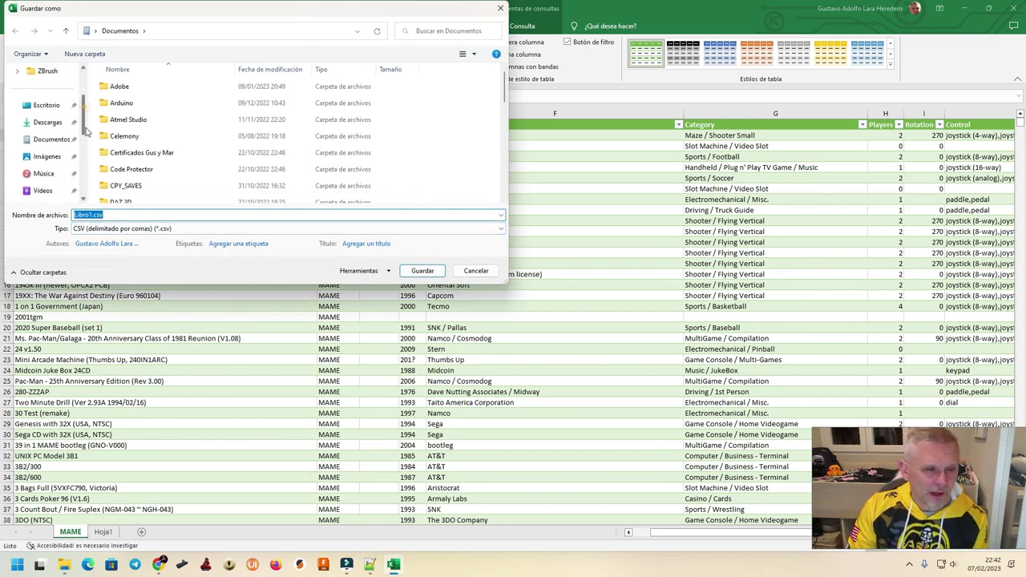
# Save the export as MAME_new.csv on the Empty (L:) drive, accept saving only the active sheet, and dismiss the data-loss notice permanently
pyautogui.scroll(-5, 81, 104)
pyautogui.click(52, 173)
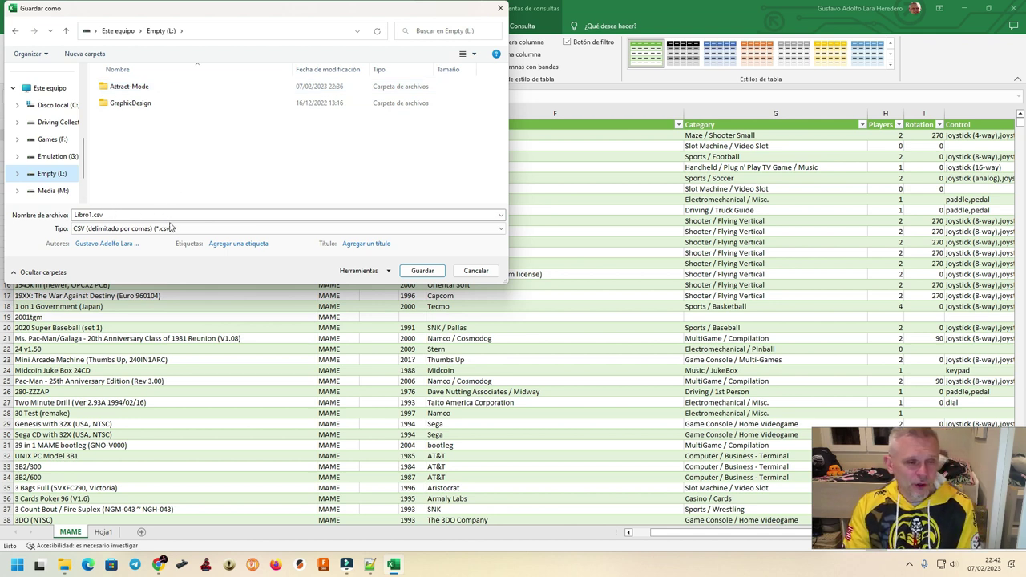
pyautogui.doubleClick(90, 213)
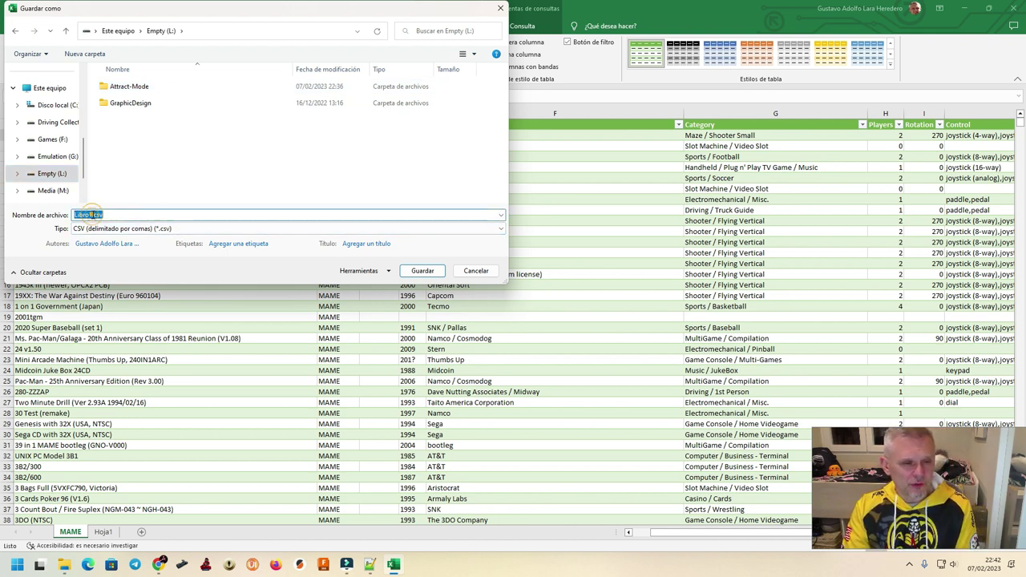
pyautogui.moveTo(92, 214); pyautogui.dragTo(71, 220)
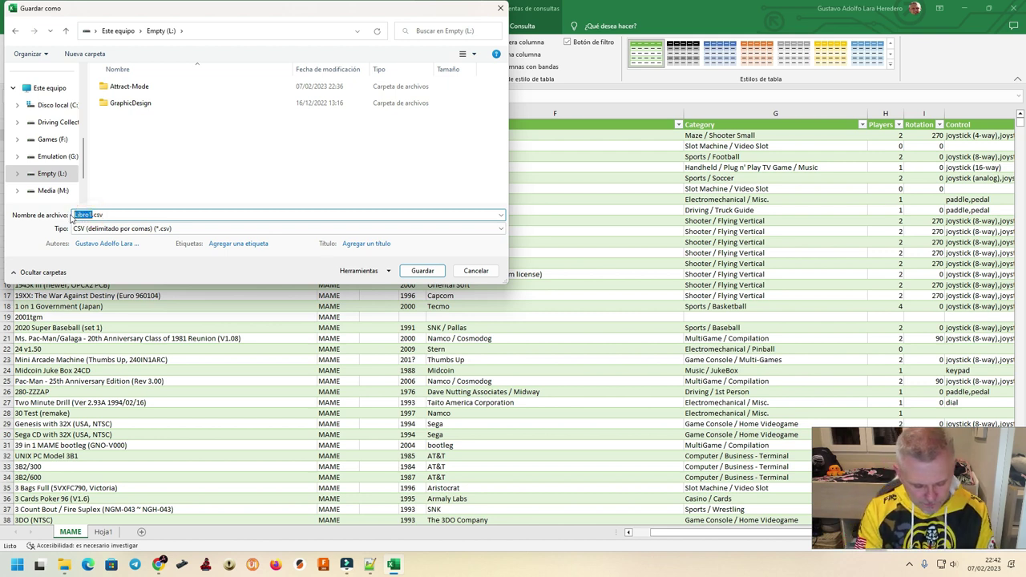
pyautogui.write('MAME')
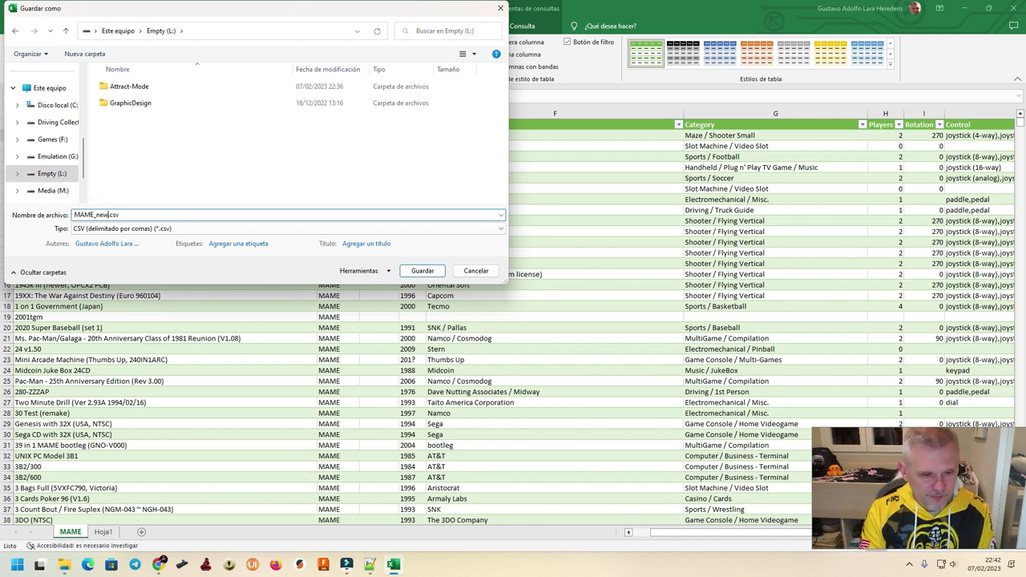
pyautogui.write('_new')
pyautogui.press('Return')
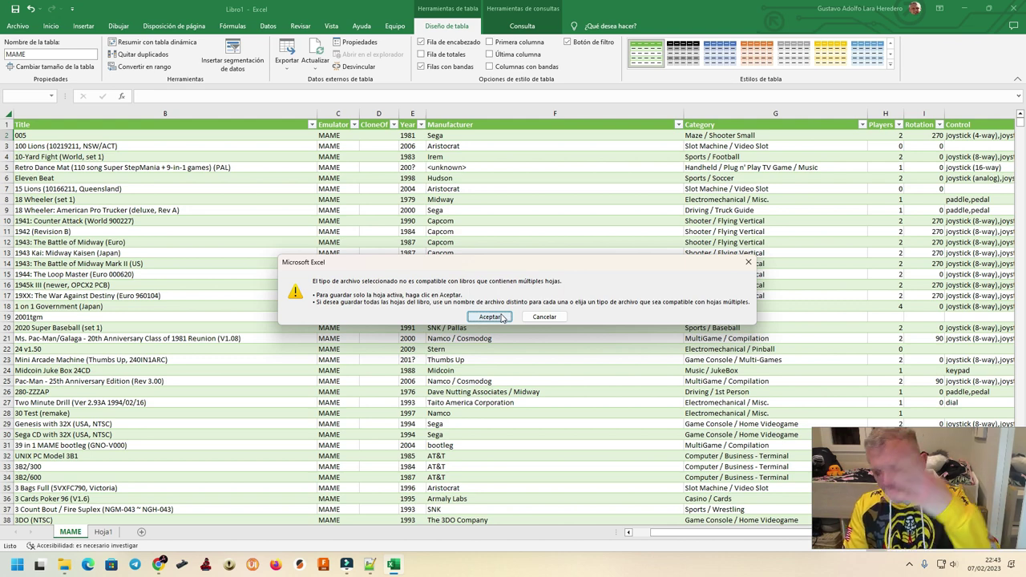
pyautogui.click(499, 317)
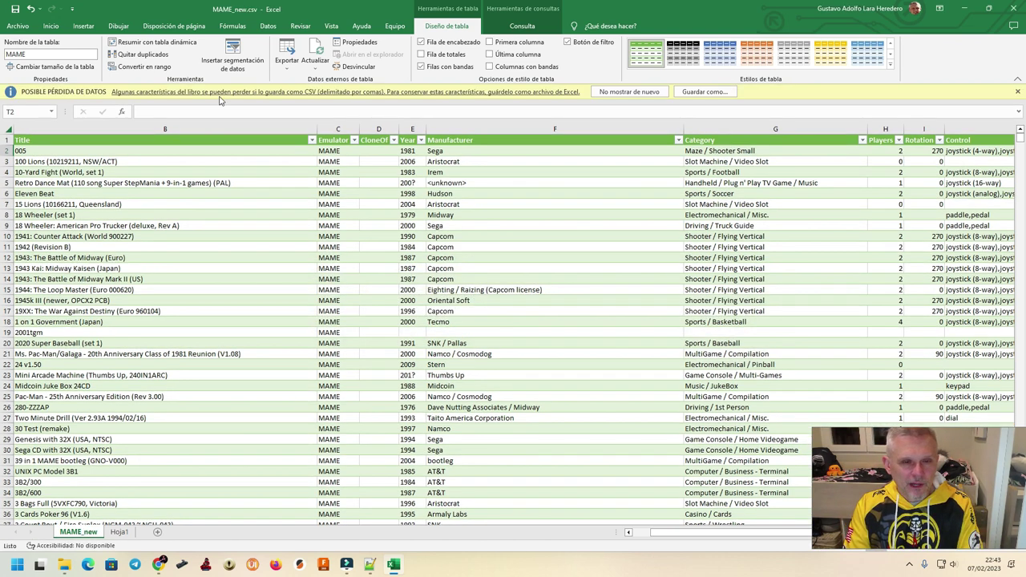
pyautogui.click(630, 92)
# Switch to File Explorer and go up from the romlists folder to the root of the Empty (L:) drive
pyautogui.moveTo(64, 564)
pyautogui.click(240, 509)
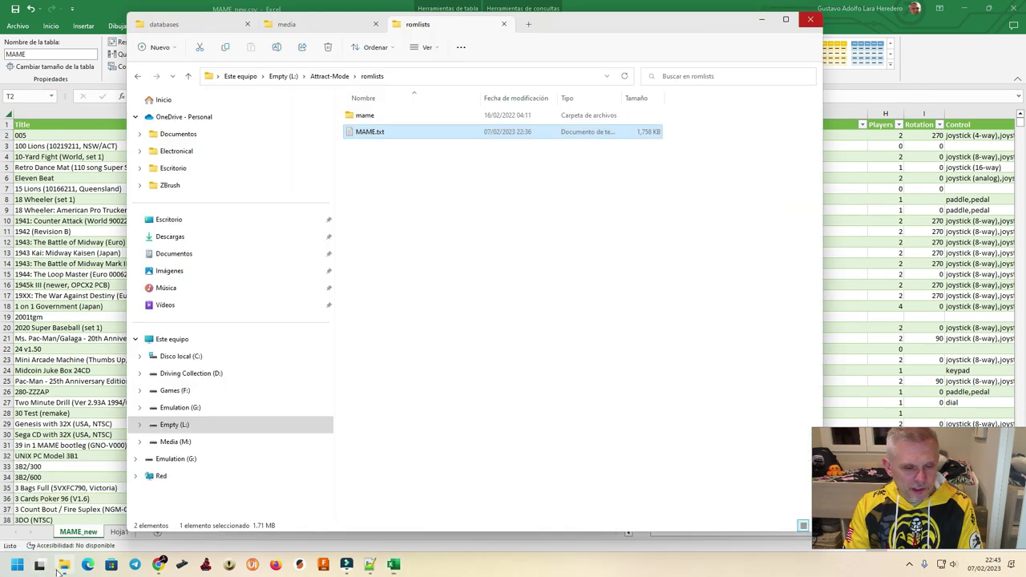
pyautogui.click(321, 76)
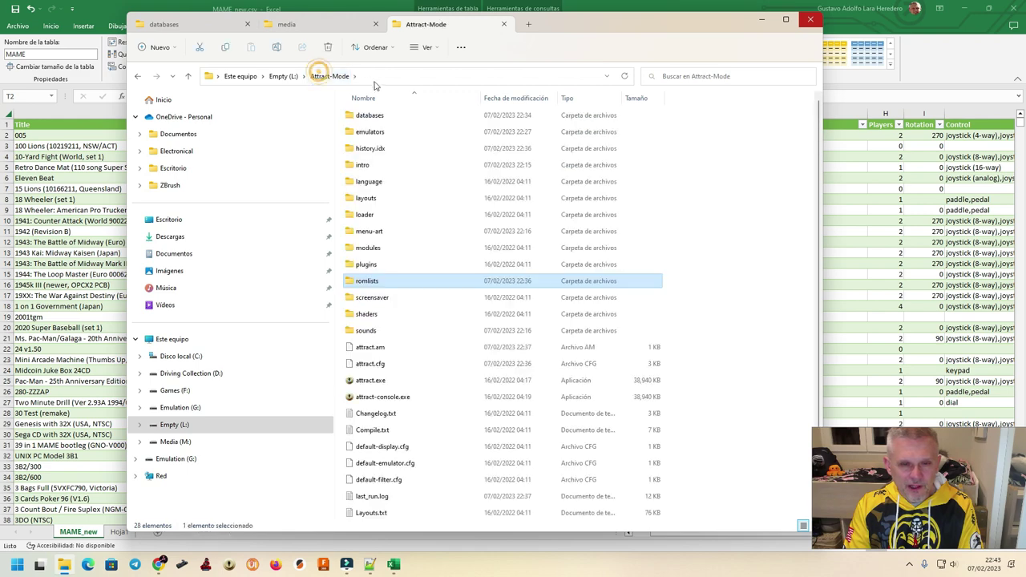
pyautogui.click(284, 76)
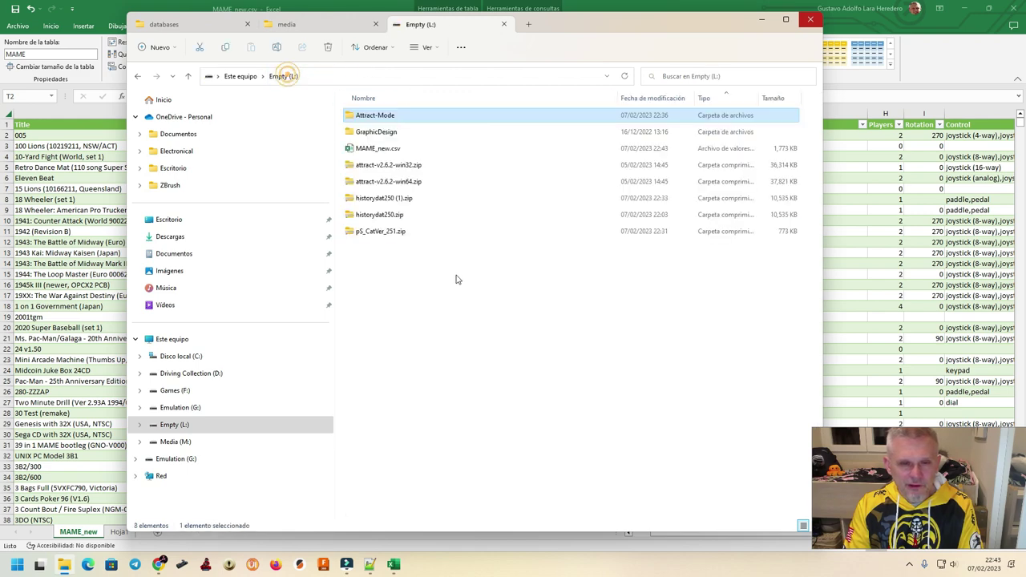
# Try to rename MAME_new.csv to MAME_new.txt, accepting the change of file extension
pyautogui.click(367, 150)
pyautogui.press('F2')
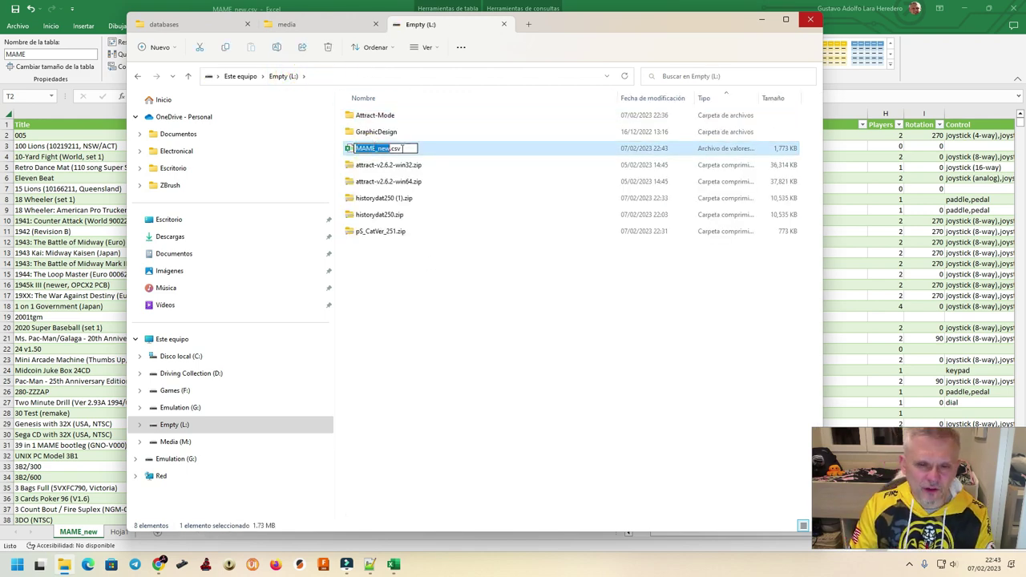
pyautogui.click(403, 149)
pyautogui.press('BackSpace')
pyautogui.press('BackSpace')
pyautogui.press('BackSpace')
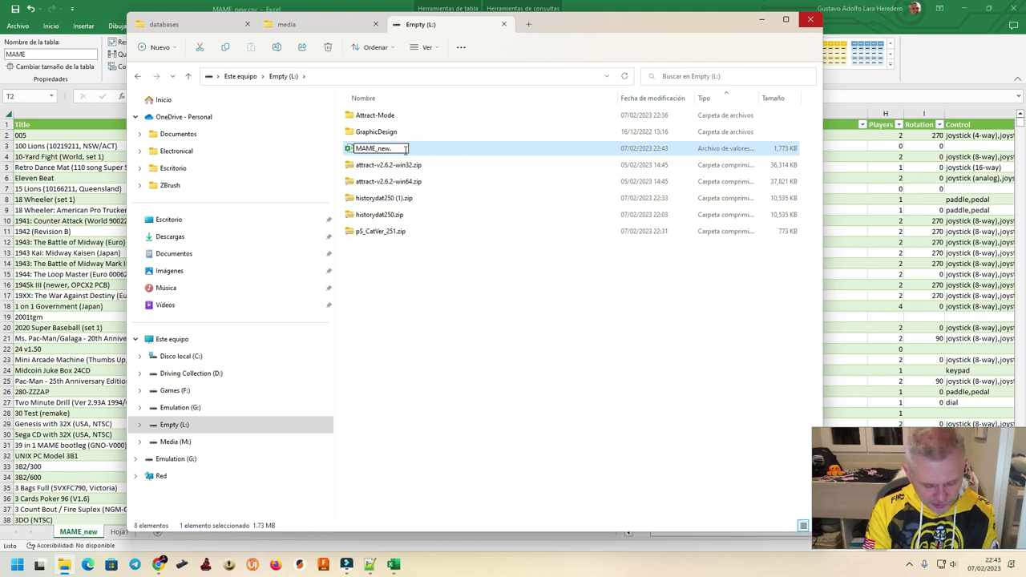
pyautogui.write('txt')
pyautogui.press('Return')
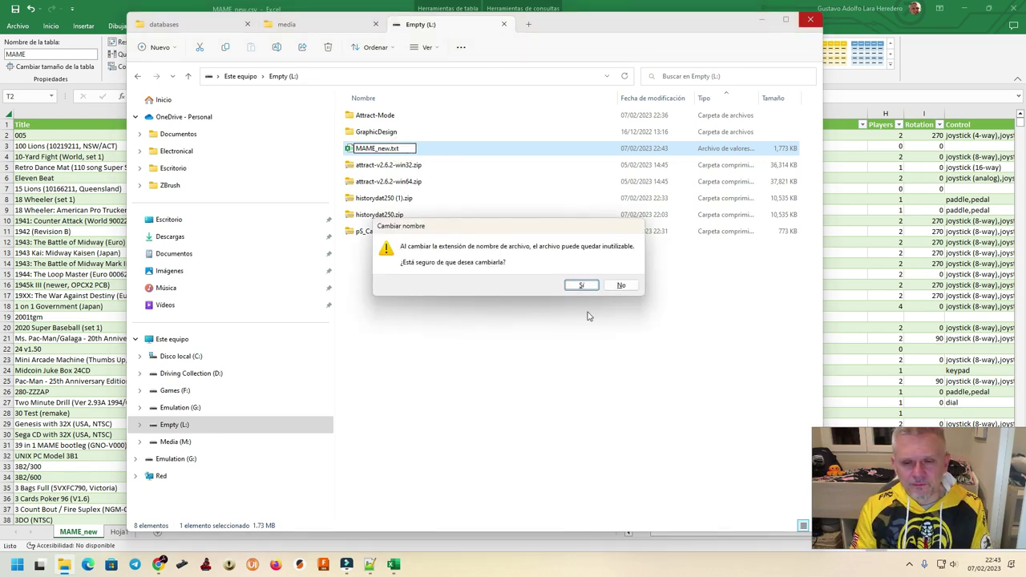
pyautogui.click(583, 286)
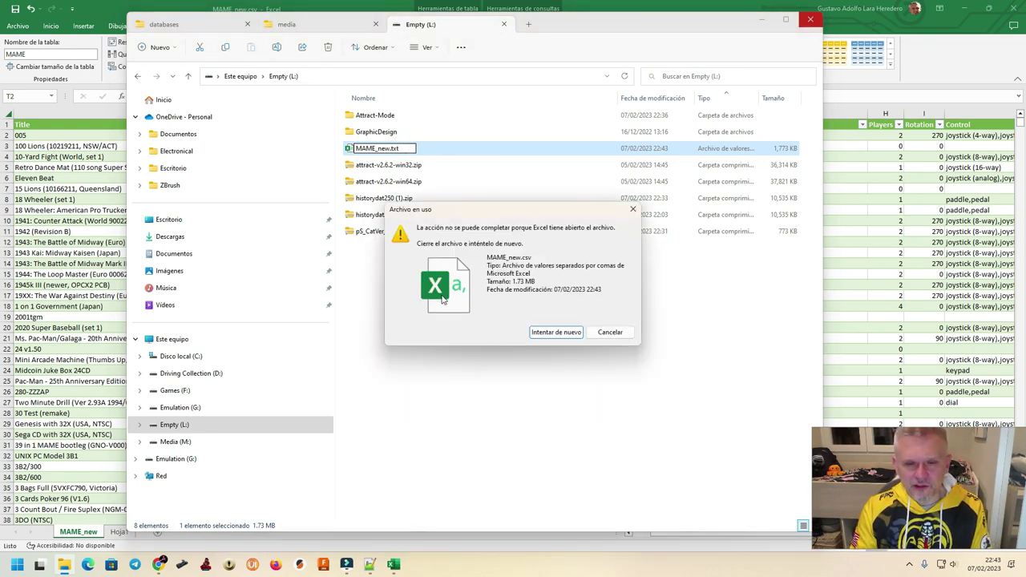
# Close the exported workbook in Excel to release the file, and retry the pending rename to MAME_new.txt
pyautogui.click(944, 38)
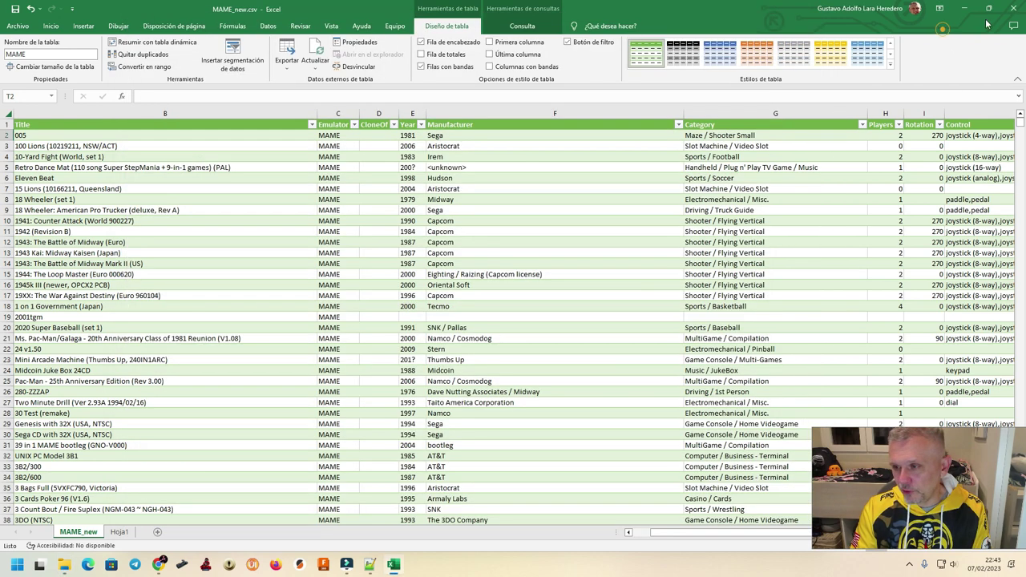
pyautogui.click(1013, 8)
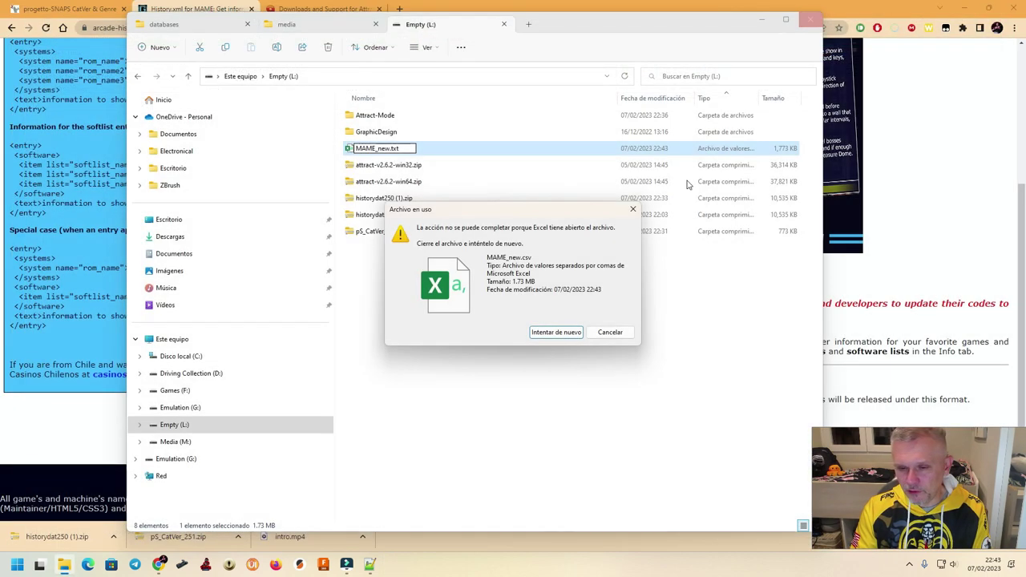
pyautogui.click(568, 332)
# View the comma-separated contents of MAME_new.txt in Notepad, and delete the file from the drive
pyautogui.doubleClick(377, 148)
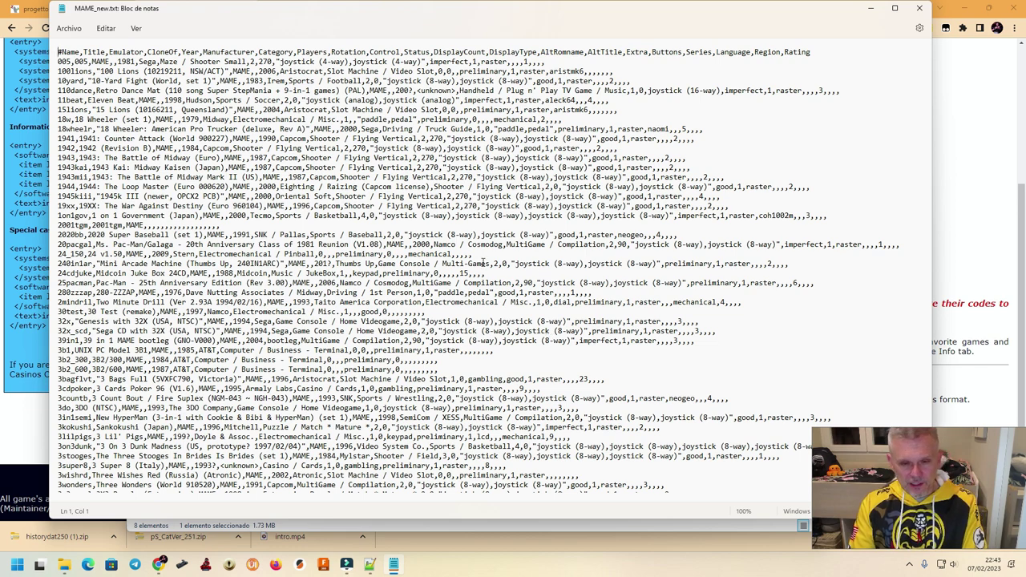
pyautogui.click(919, 8)
pyautogui.click(387, 152)
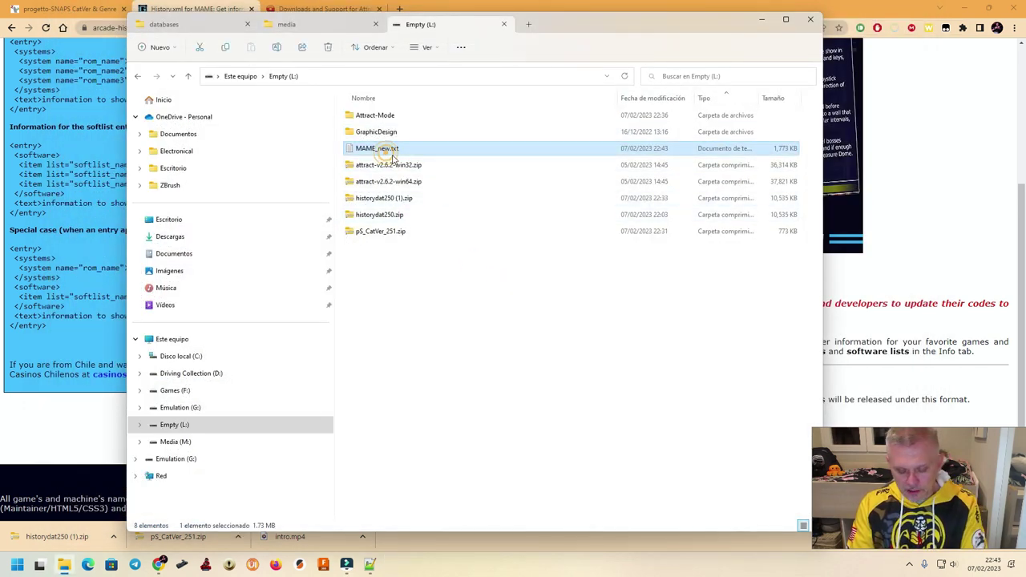
pyautogui.press('Delete')
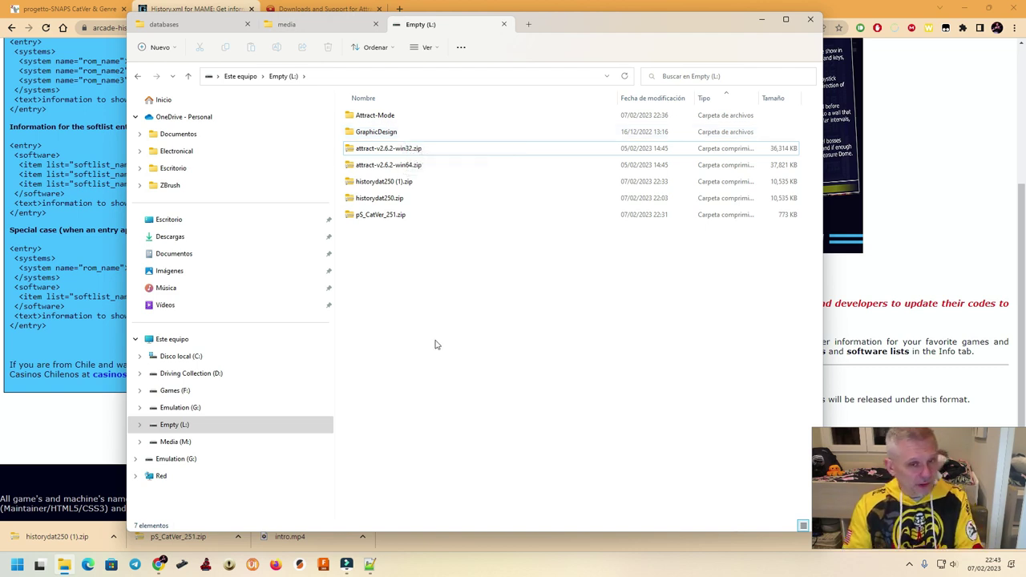
# Launch attract.exe from the Attract-Mode folder and open the MAME display (Pantallas) settings in the configuration
pyautogui.doubleClick(388, 116)
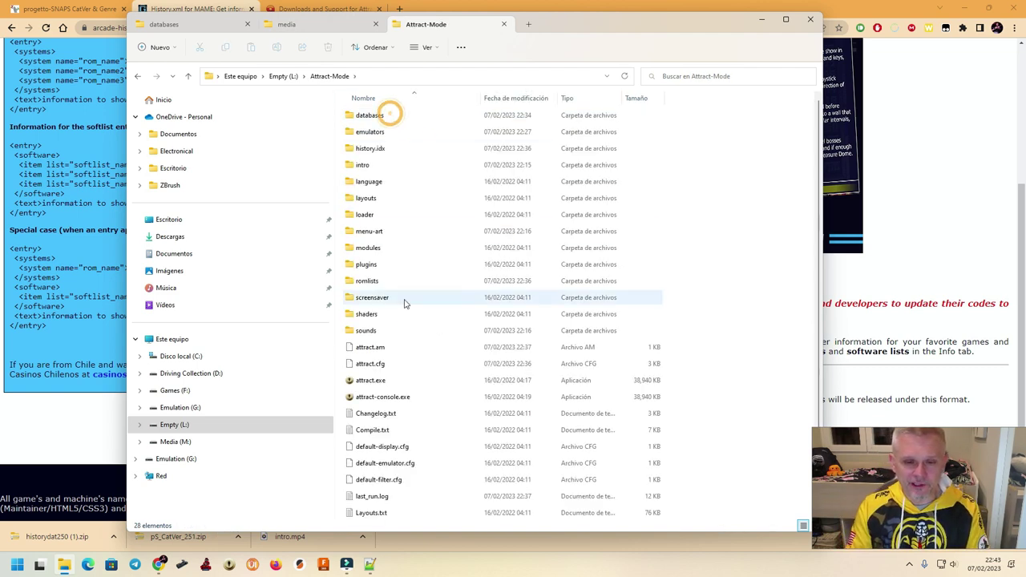
pyautogui.doubleClick(387, 381)
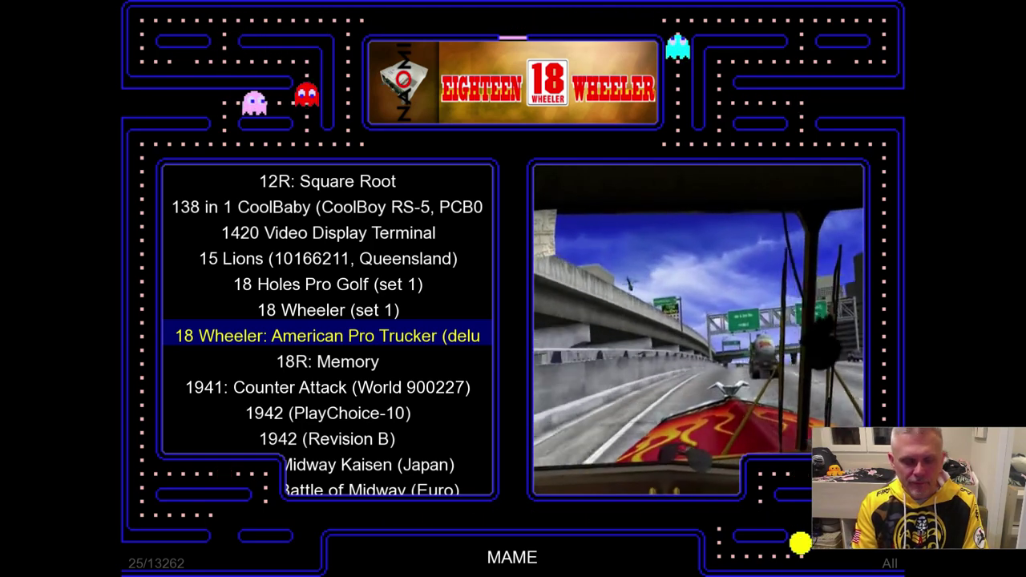
pyautogui.press('Tab')
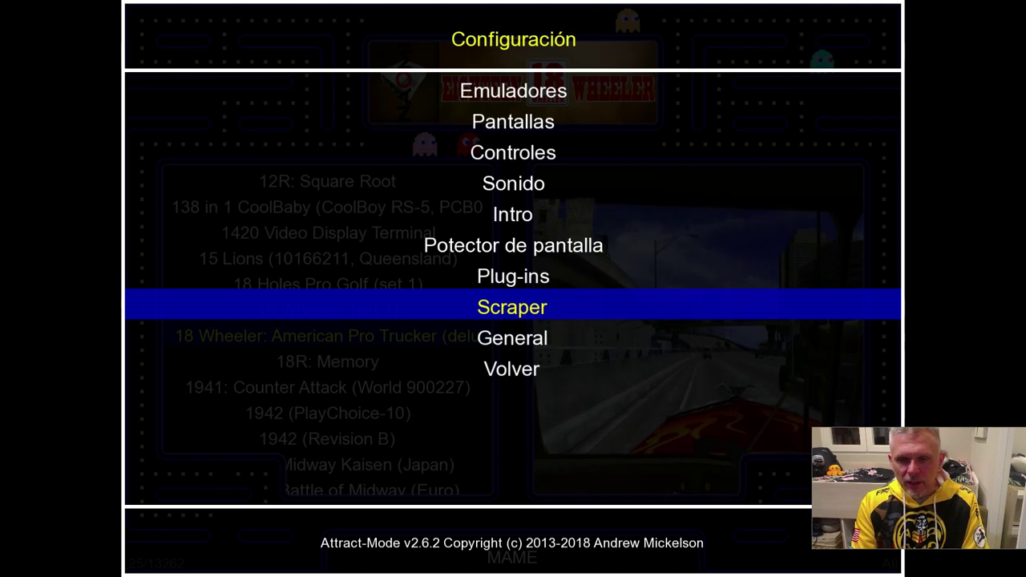
pyautogui.press('Up')
pyautogui.press('Up')
pyautogui.press('Up')
pyautogui.press('Up')
pyautogui.press('Up')
pyautogui.press('Up')
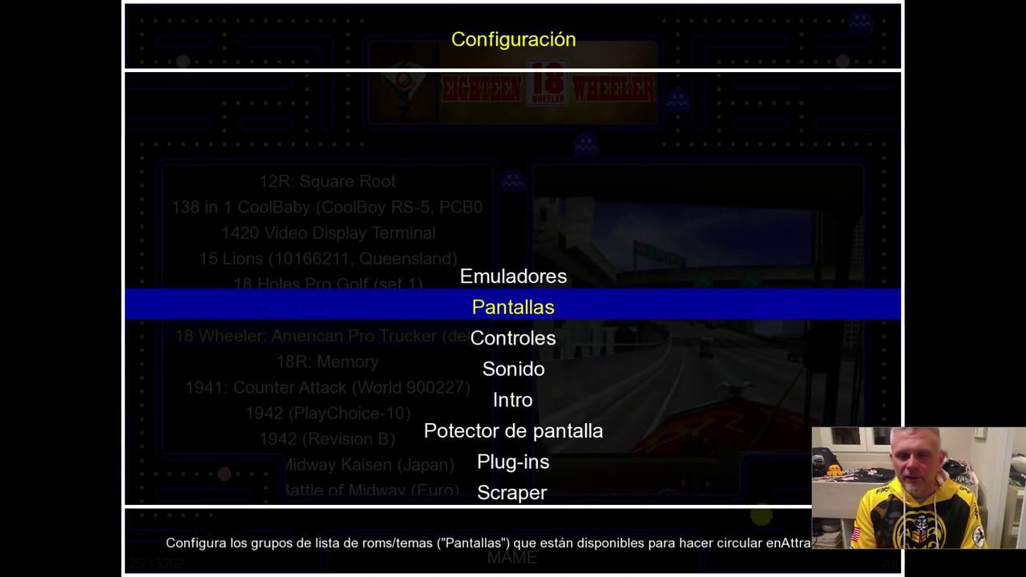
pyautogui.press('Return')
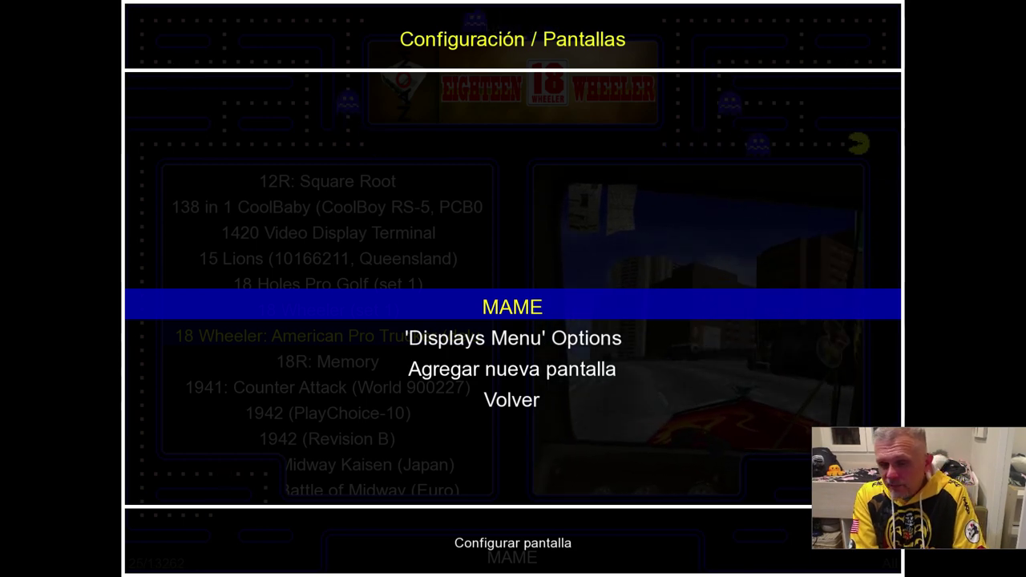
pyautogui.press('Return')
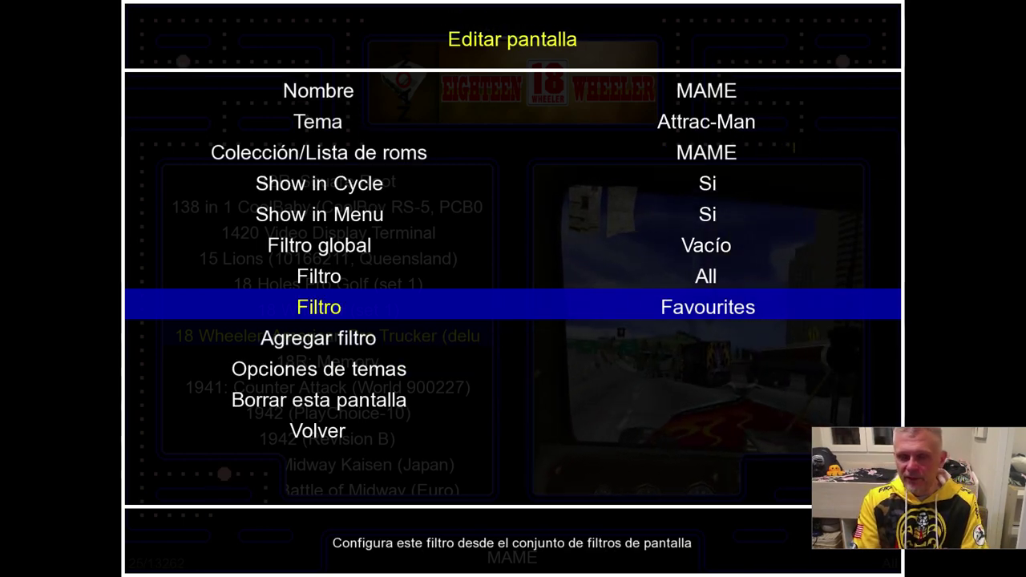
# Set the MAME display's theme (Tema) to Orbit
pyautogui.press('Up')
pyautogui.press('Up')
pyautogui.press('Up')
pyautogui.press('Up')
pyautogui.press('Up')
pyautogui.press('Up')
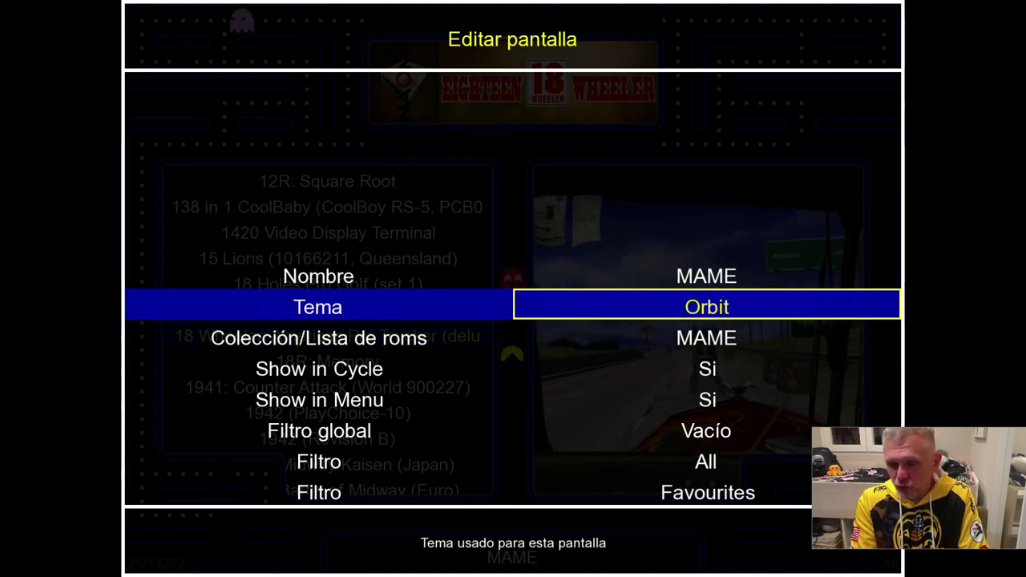
# Review the MAME display's options from the rom list and cycle/menu visibility through the filters to the theme options
pyautogui.press('Down')
pyautogui.press('Down')
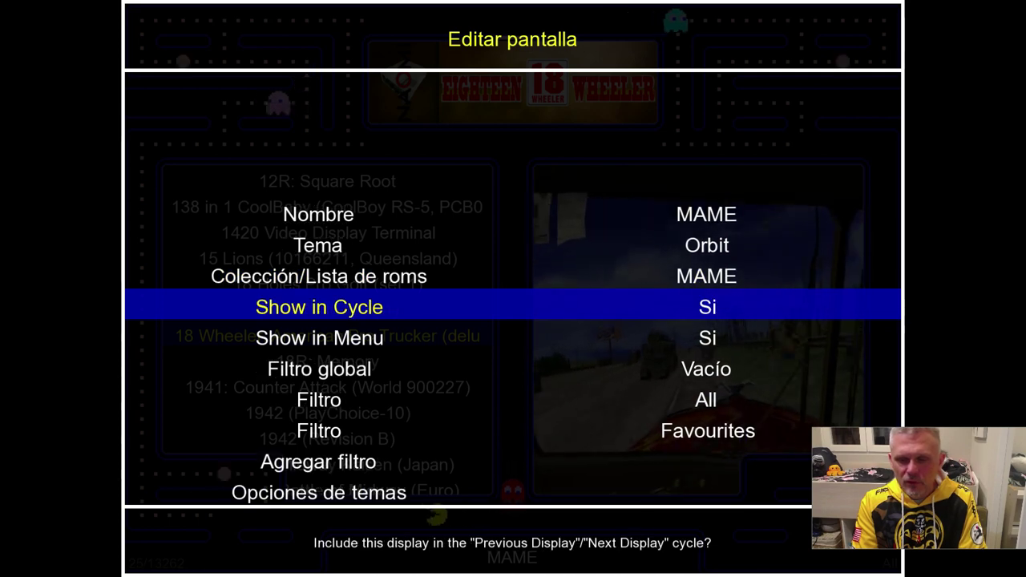
pyautogui.press('Down')
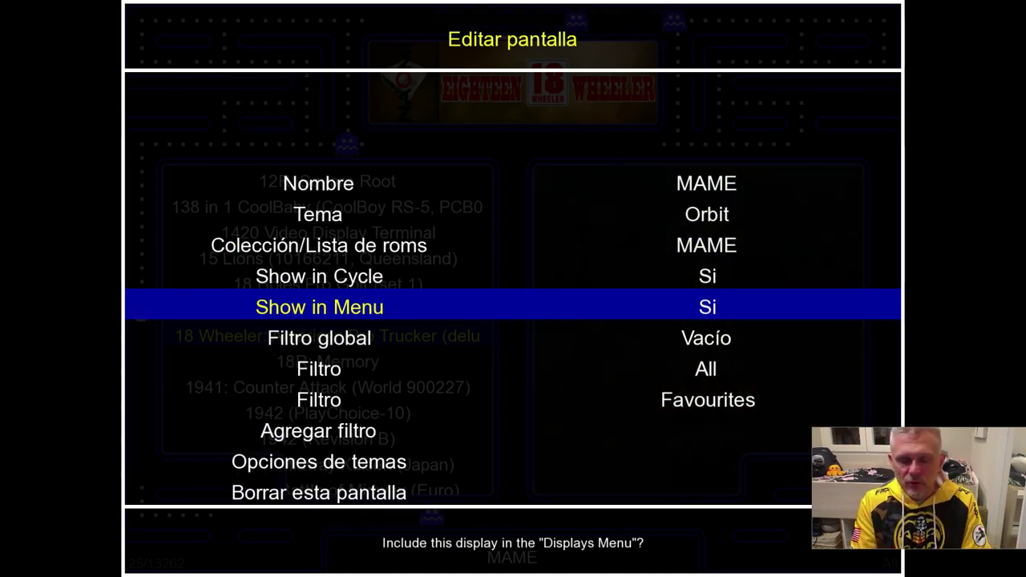
pyautogui.press('Down')
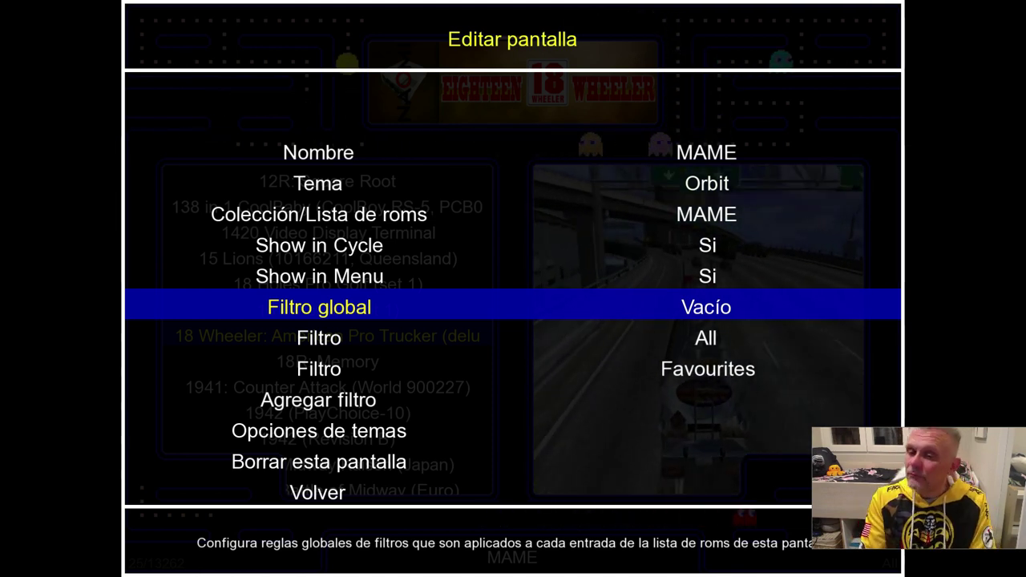
pyautogui.press('Down')
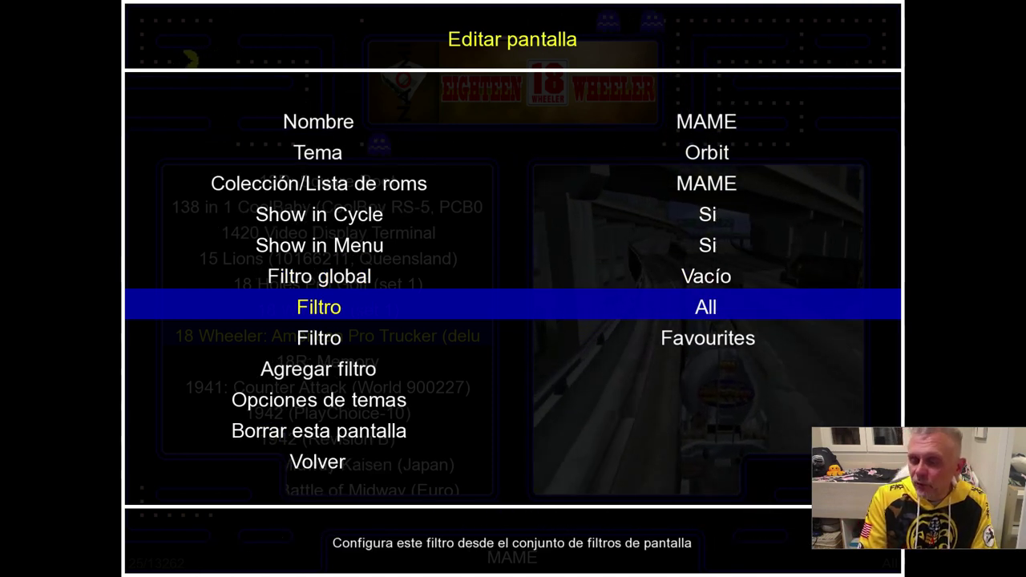
pyautogui.press('Down')
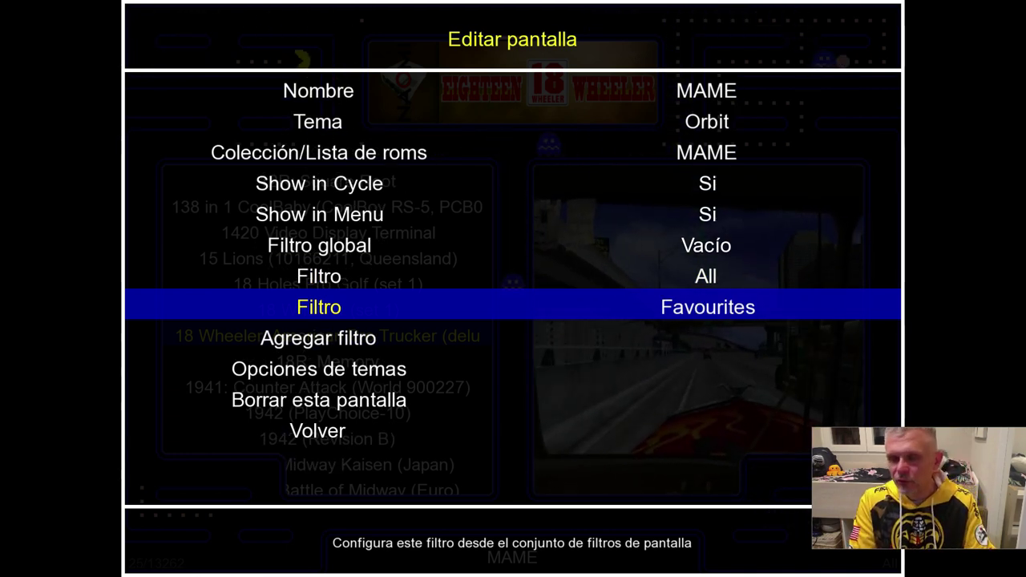
pyautogui.press('Down')
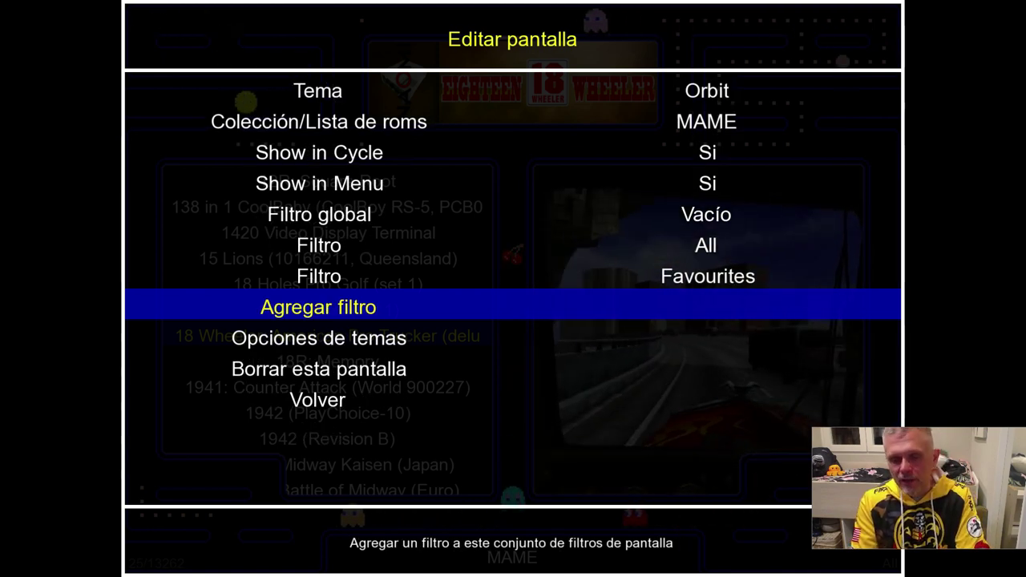
pyautogui.press('Down')
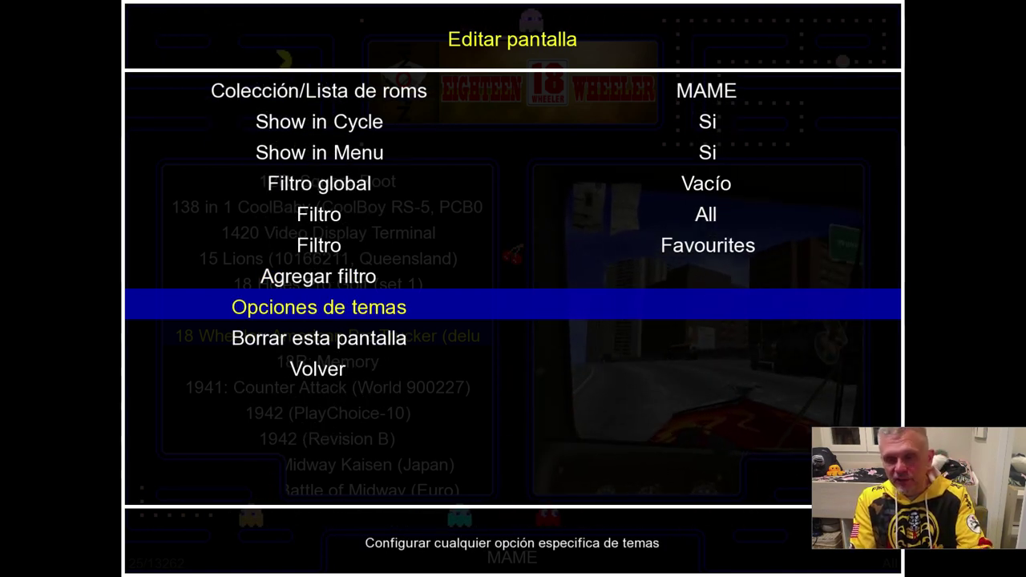
# Examine the Orbit theme's layout options, including bloom effect, background, satellite count and spin time, and return to the display settings
pyautogui.press('Return')
pyautogui.press('Up')
pyautogui.press('Up')
pyautogui.press('Up')
pyautogui.press('Up')
pyautogui.press('Up')
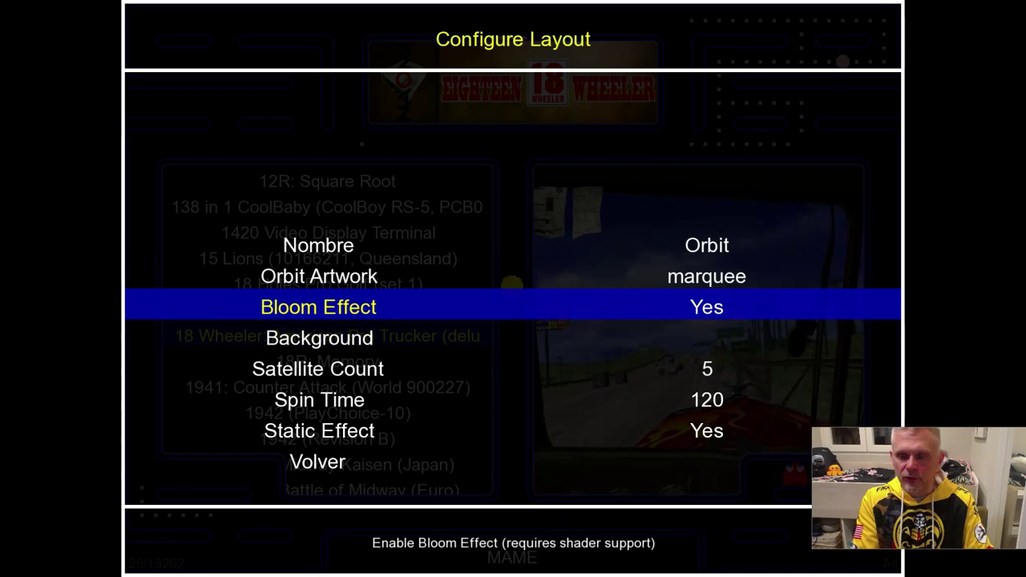
pyautogui.press('Down')
pyautogui.press('Down')
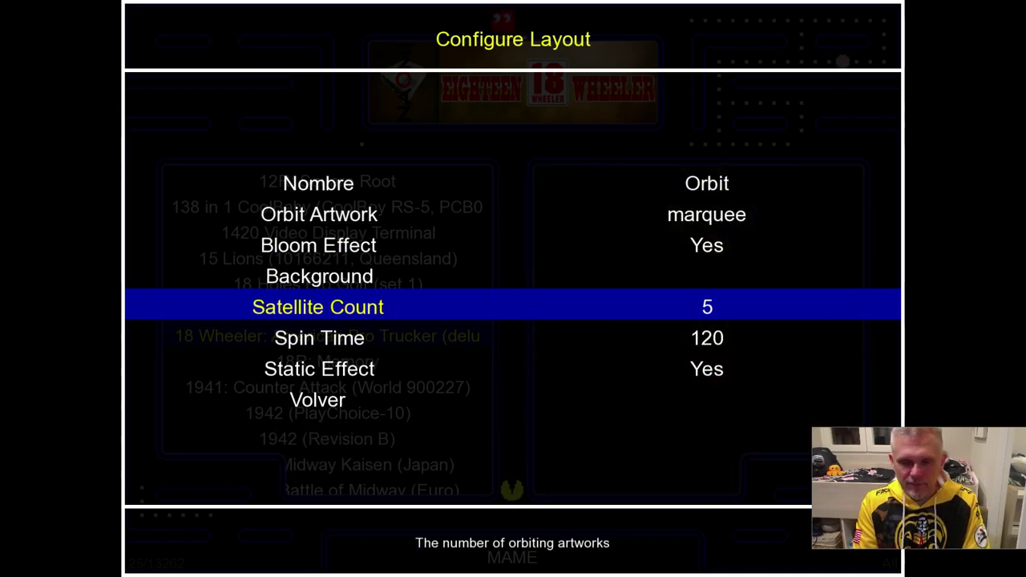
pyautogui.press('Down')
pyautogui.press('Down')
pyautogui.press('Down')
pyautogui.press('Return')
# Leave the MAME display's settings and exit the configuration to load the Orbit theme
pyautogui.press('Down')
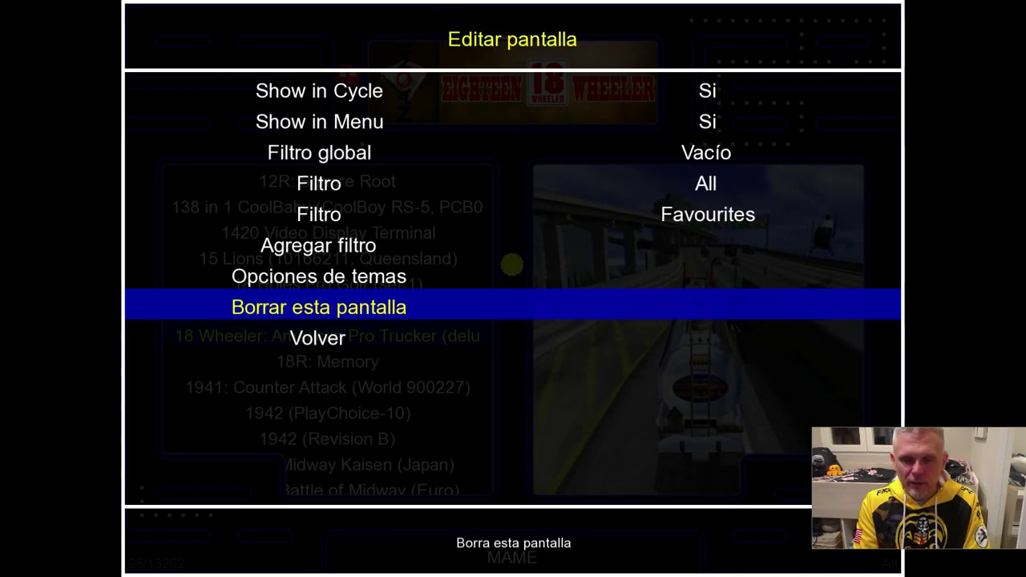
pyautogui.press('Down')
pyautogui.press('Return')
pyautogui.press('Up')
pyautogui.press('Up')
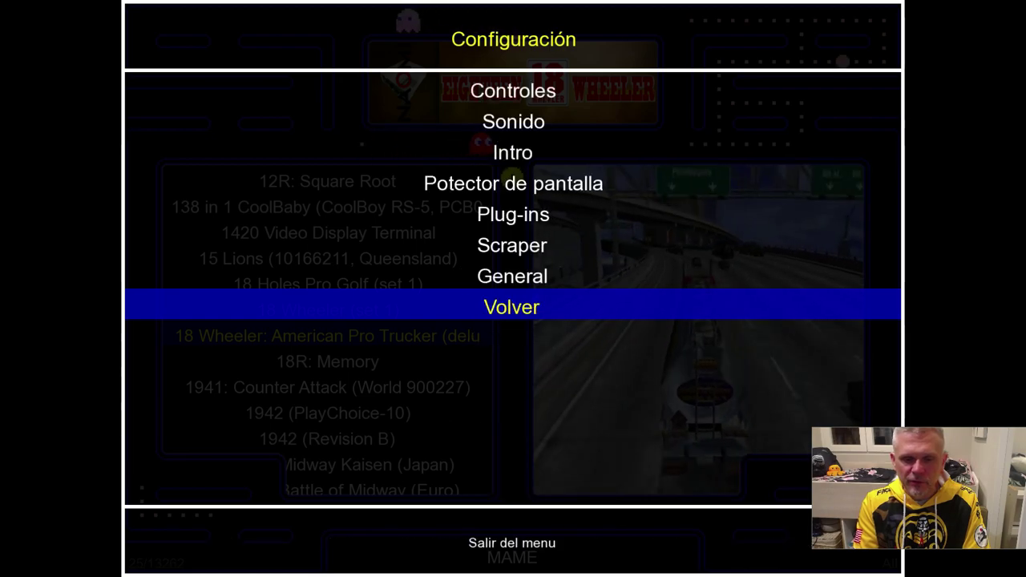
pyautogui.press('Return')
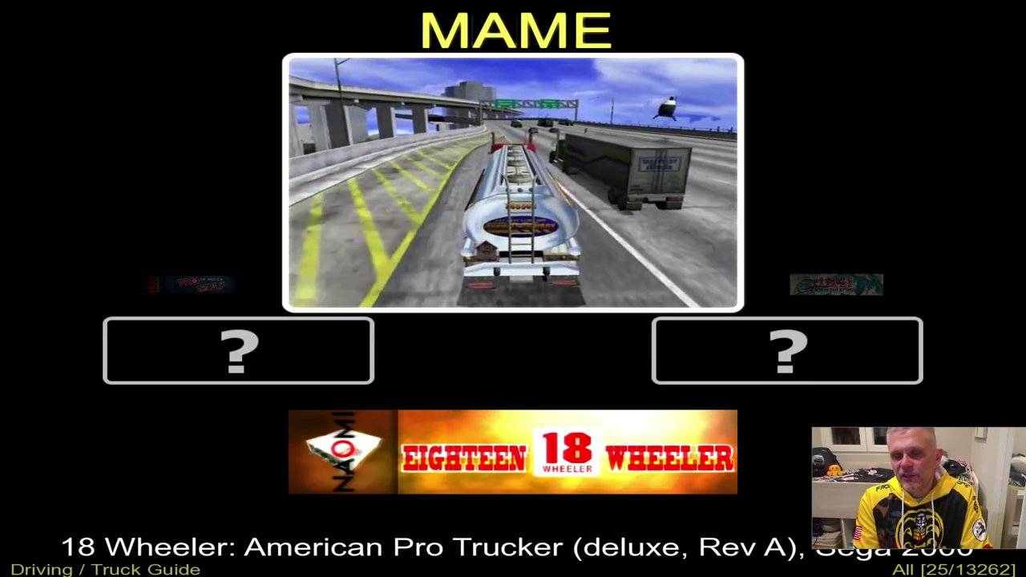
# Browse the MAME games in the Orbit theme up to 1944: The Loop Master to see its marquees and videos
pyautogui.press('Down')
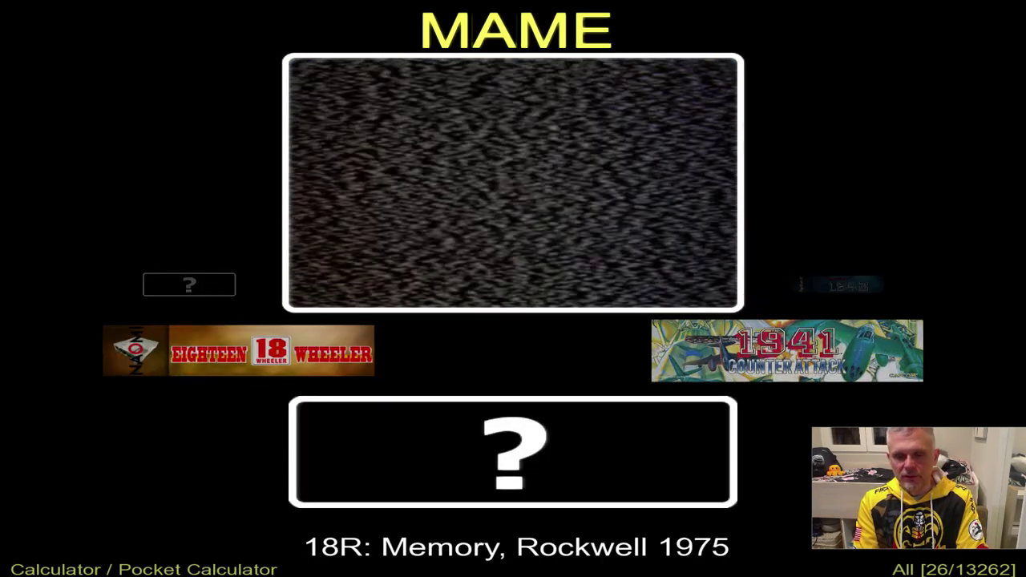
pyautogui.press('Down')
pyautogui.press('Down')
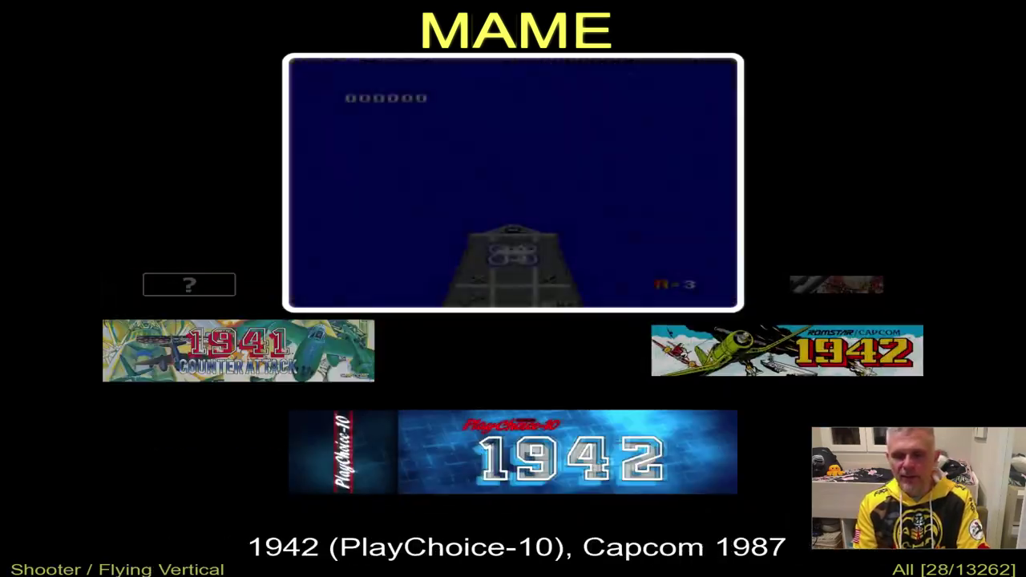
pyautogui.press('Down')
pyautogui.press('Down')
pyautogui.press('Down')
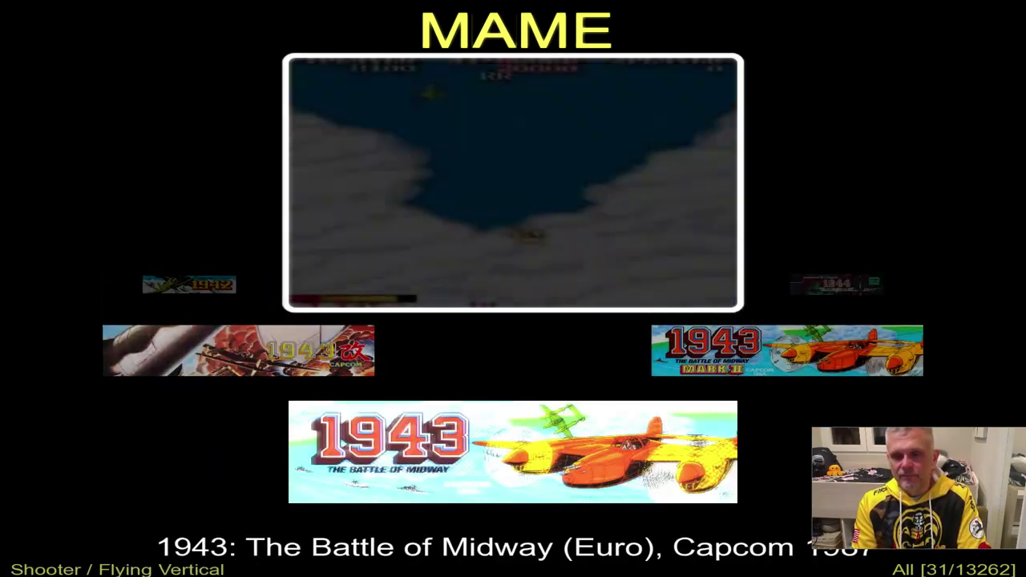
pyautogui.press('Down')
pyautogui.press('Down')
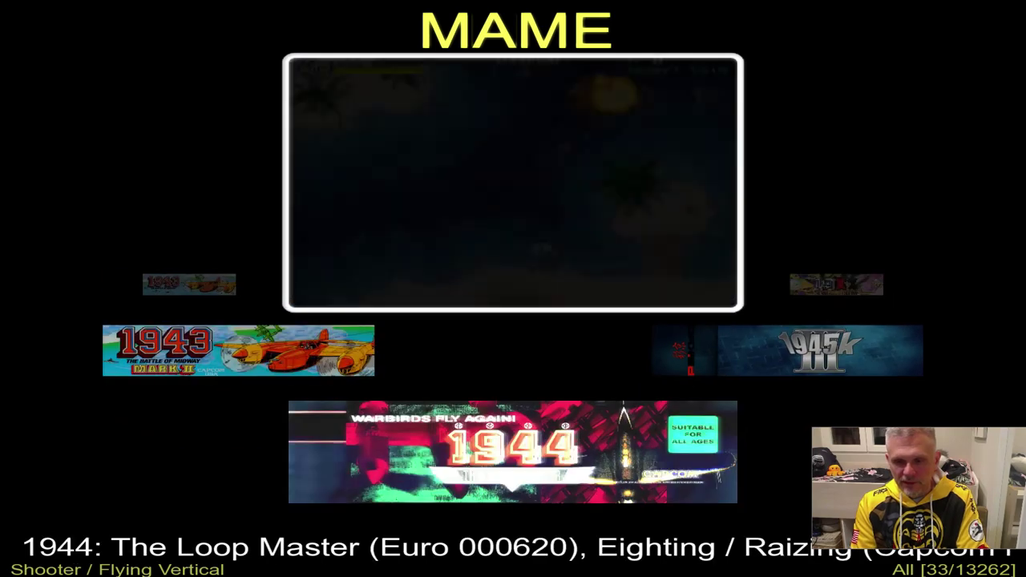
# Reopen the configuration and go to the MAME display's settings under Pantallas
pyautogui.press('Tab')
pyautogui.press('Up')
pyautogui.press('Up')
pyautogui.press('Up')
pyautogui.press('Up')
pyautogui.press('Up')
pyautogui.press('Up')
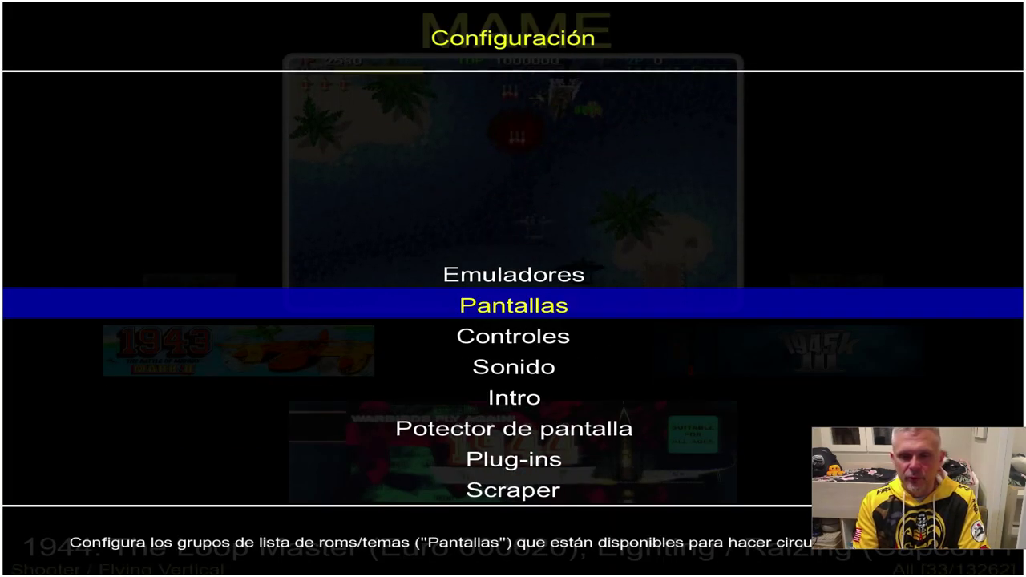
pyautogui.press('Return')
pyautogui.press('Return')
# Set the MAME display's theme (Tema) to Reflect and exit the configuration to load it
pyautogui.press('Up')
pyautogui.press('Up')
pyautogui.press('Up')
pyautogui.press('Up')
pyautogui.press('Up')
pyautogui.press('Up')
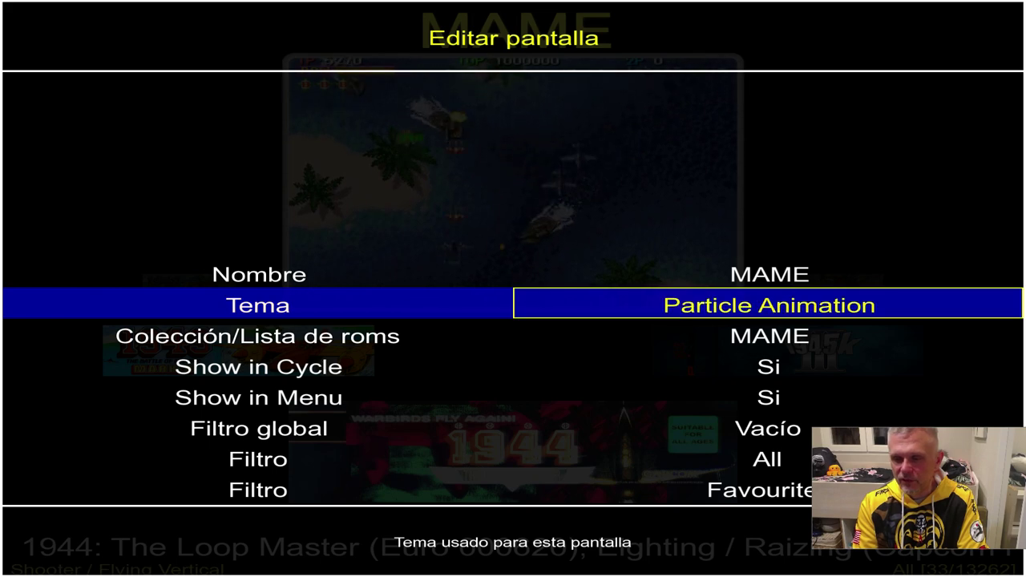
pyautogui.press('Up')
pyautogui.press('Up')
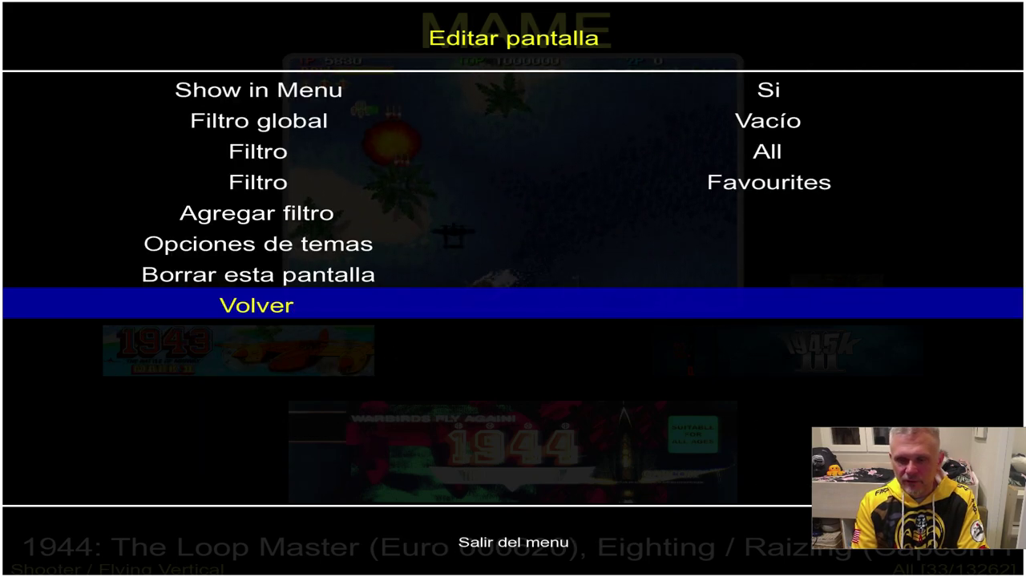
pyautogui.press('Return')
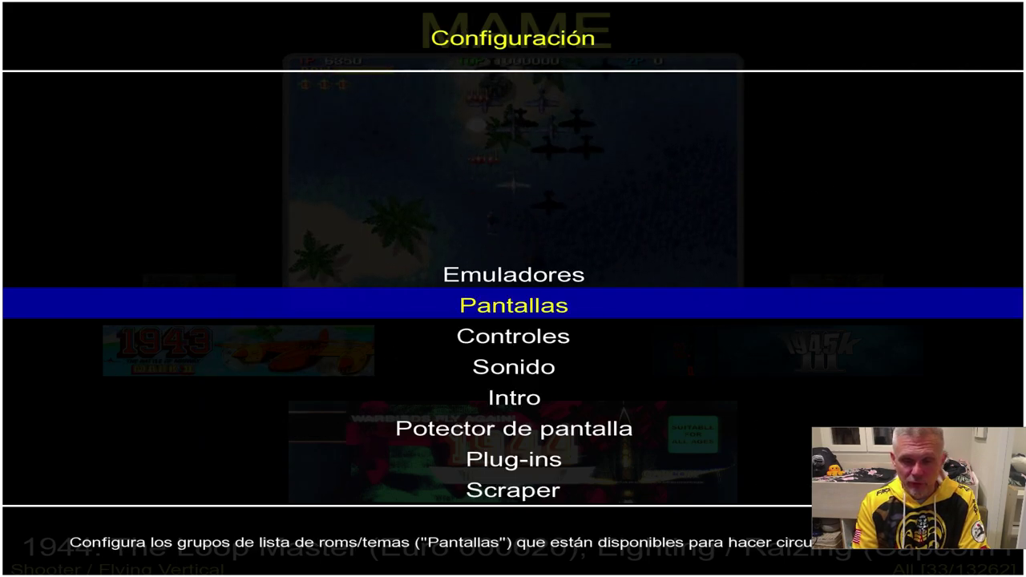
pyautogui.press('Up')
pyautogui.press('Up')
pyautogui.press('Return')
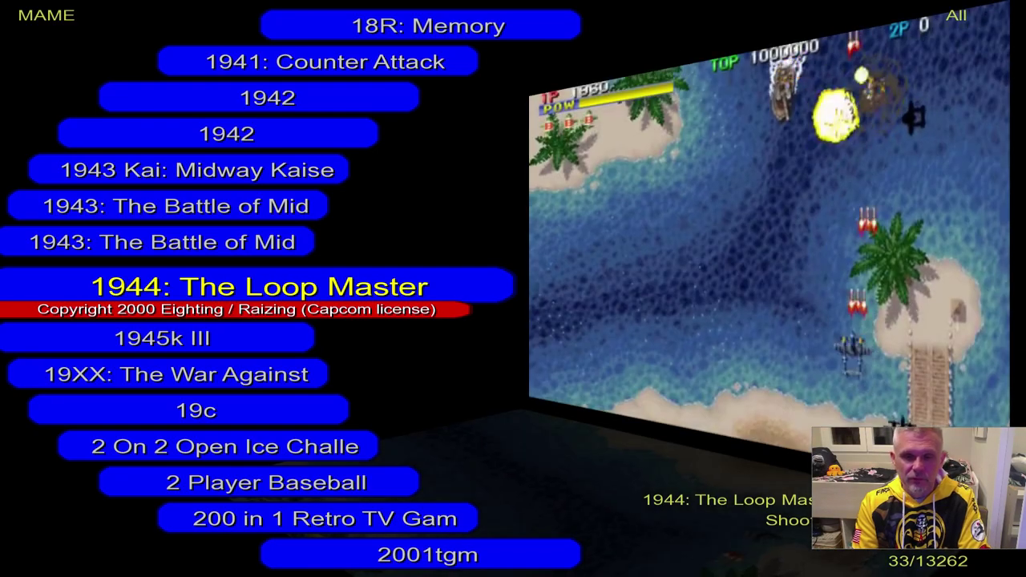
# Browse the MAME game list in the Reflect theme to examine its curved list and reflected artwork
pyautogui.press('Down')
pyautogui.press('Down')
pyautogui.press('Down')
pyautogui.press('Down')
pyautogui.press('Down')
pyautogui.press('Down')
pyautogui.press('Down')
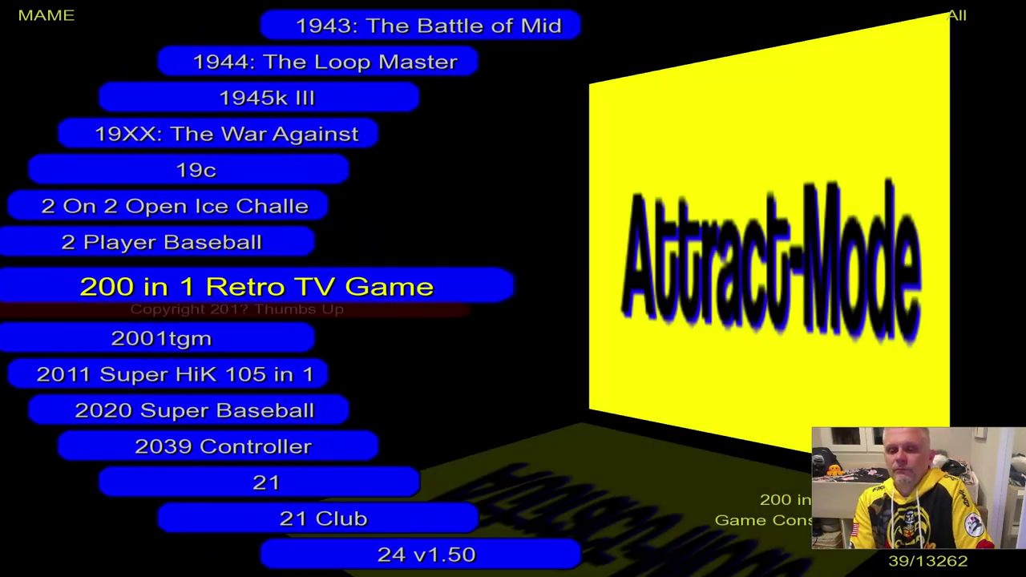
pyautogui.press('Down')
pyautogui.press('Down')
pyautogui.press('Down')
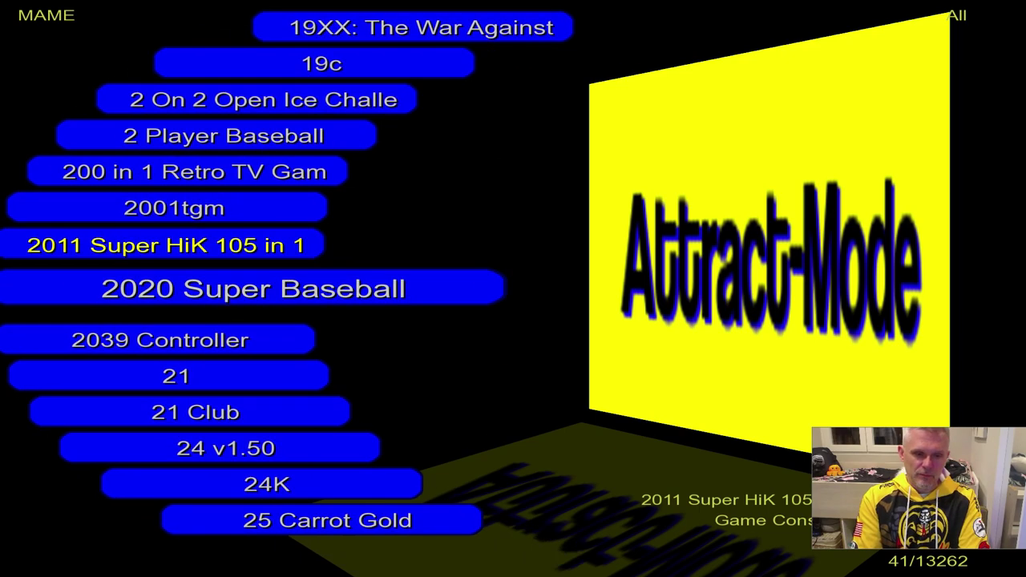
pyautogui.press('Down')
pyautogui.press('Down')
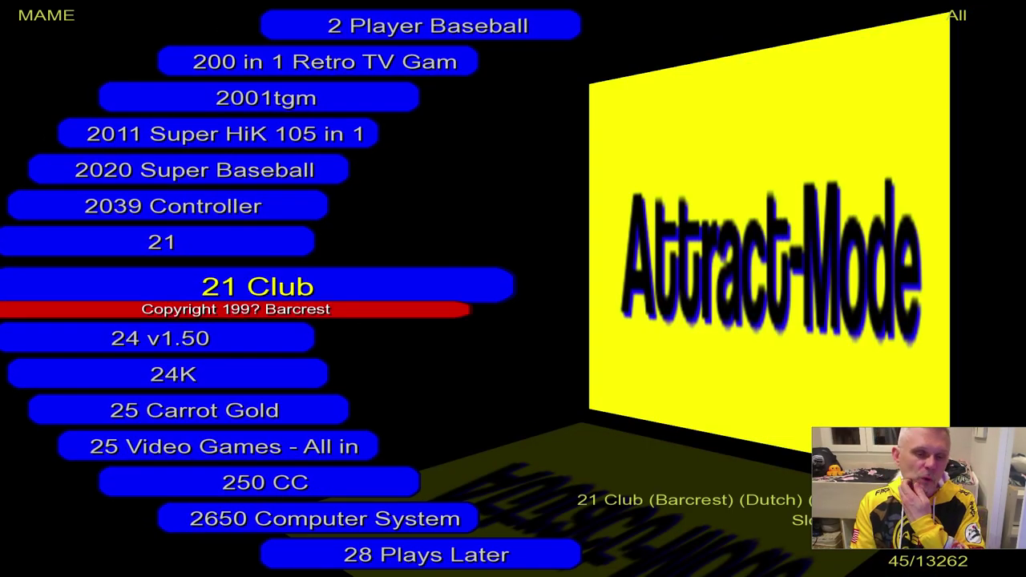
pyautogui.press('Up')
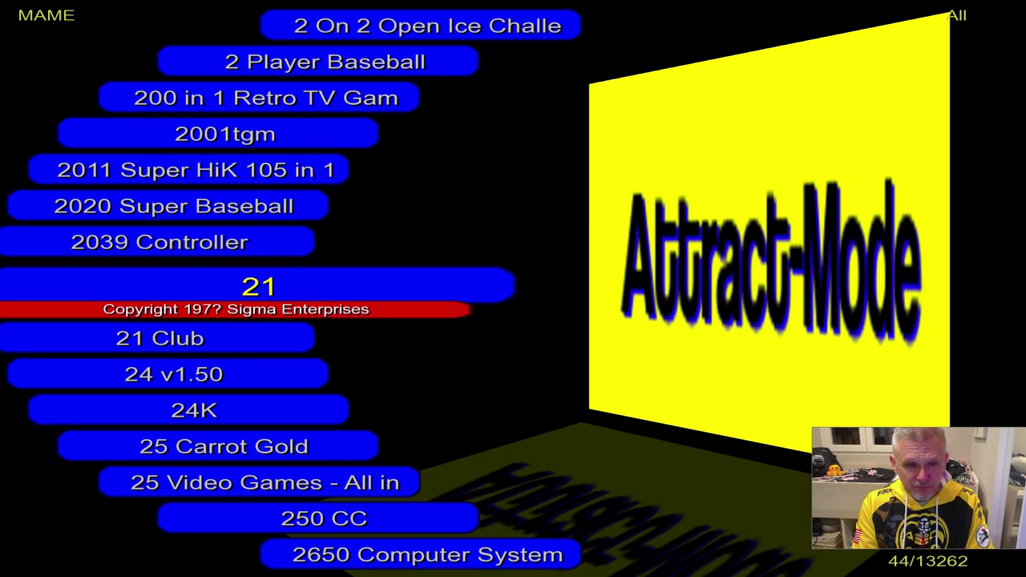
pyautogui.press('Up')
# Return to the MAME display's settings under Pantallas and move back up through its options toward the theme
pyautogui.press('Tab')
pyautogui.press('Up')
pyautogui.press('Up')
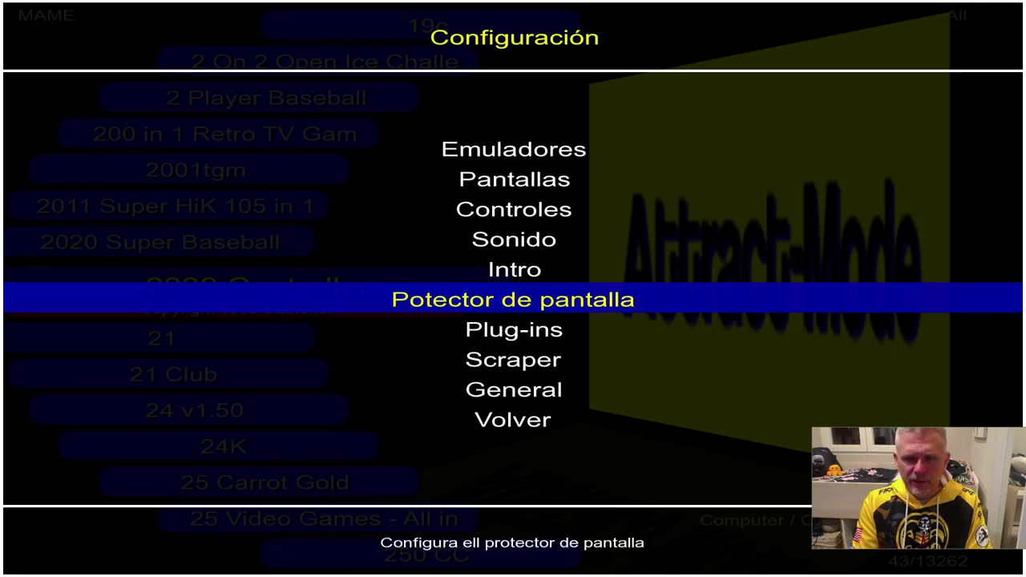
pyautogui.press('Up')
pyautogui.press('Up')
pyautogui.press('Up')
pyautogui.press('Up')
pyautogui.press('Return')
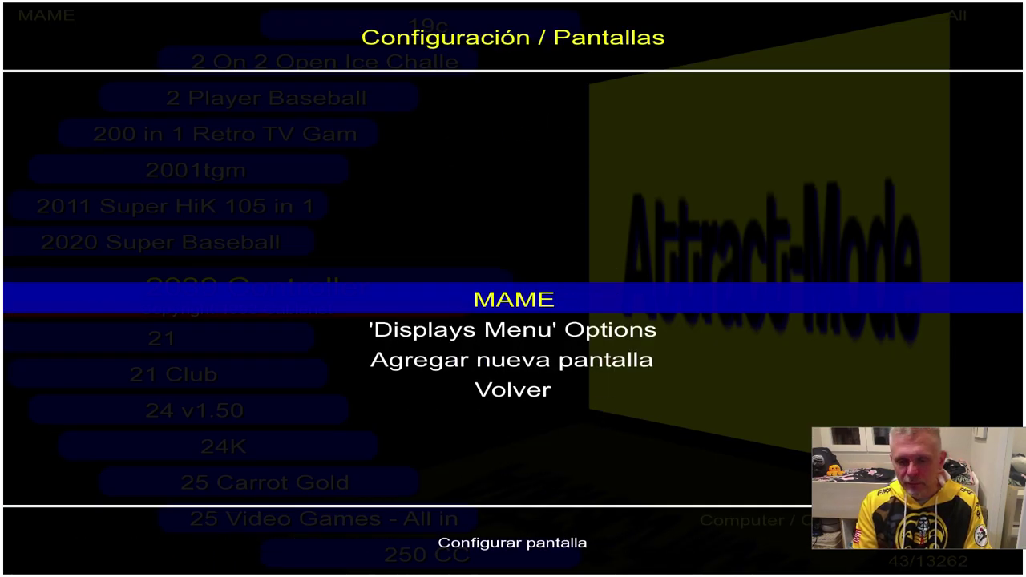
pyautogui.press('Return')
pyautogui.press('Up')
pyautogui.press('Up')
pyautogui.press('Up')
pyautogui.press('Up')
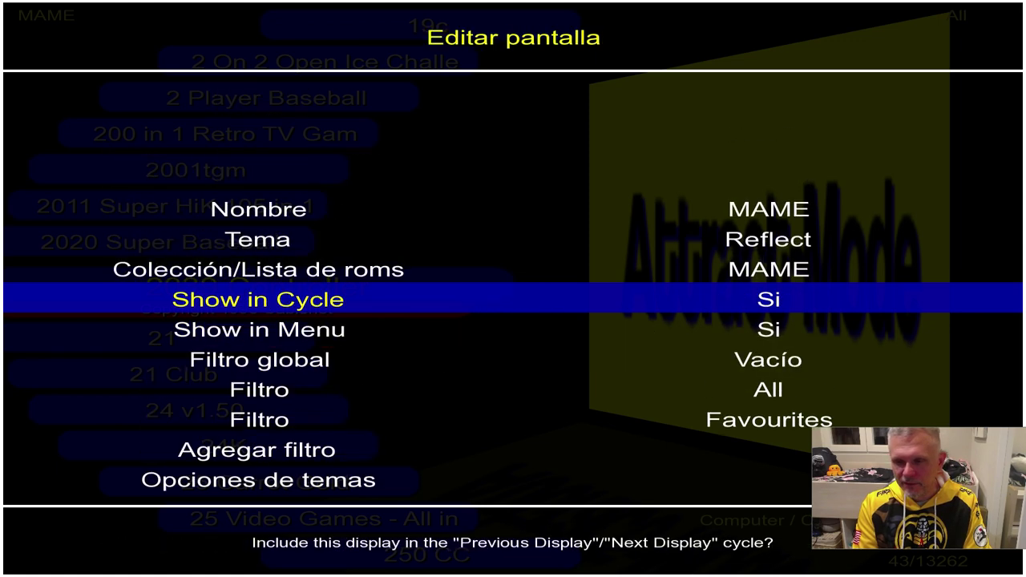
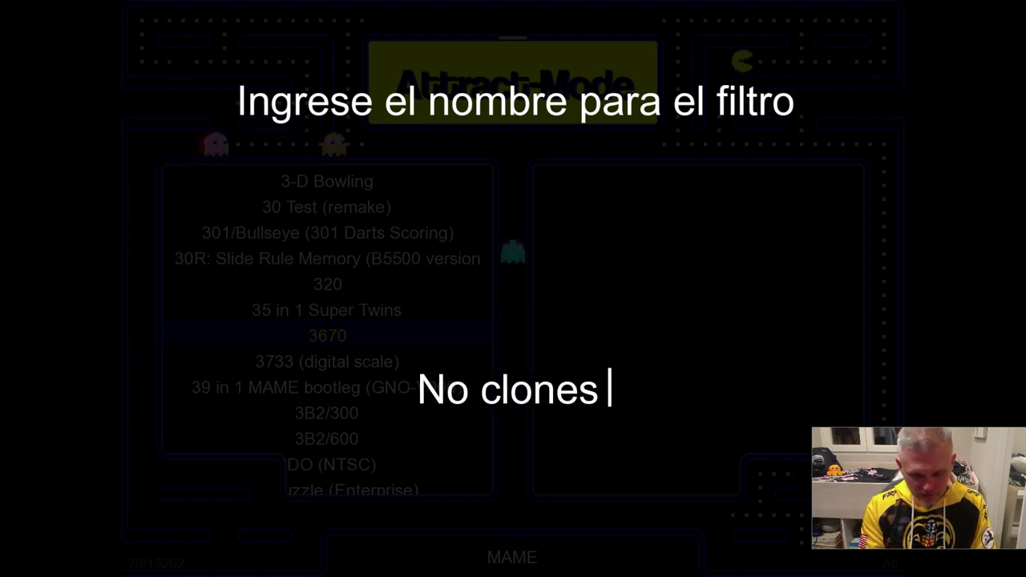
pyautogui.write('y funcionales')
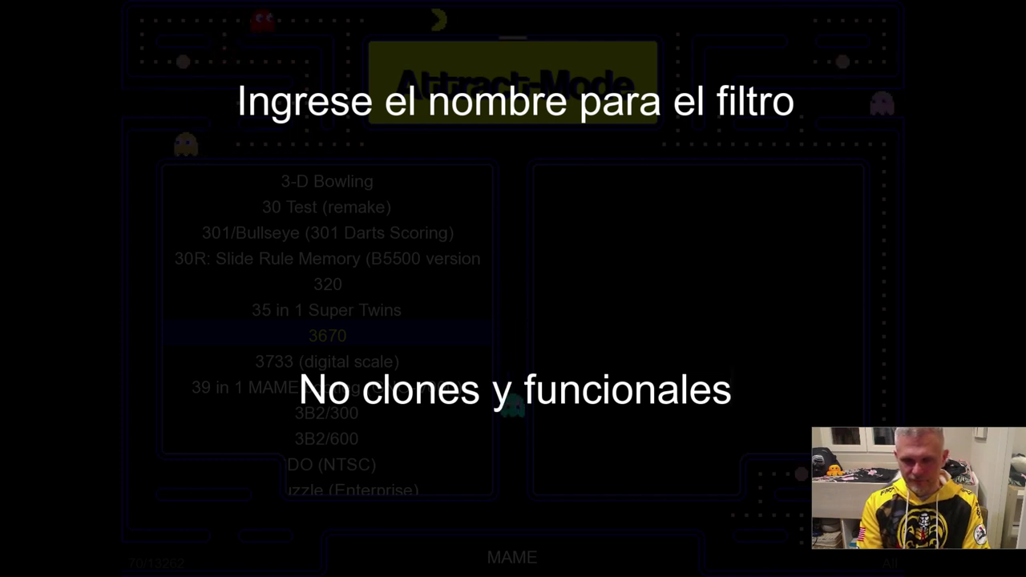
pyautogui.press('BackSpace')
pyautogui.press('BackSpace')
pyautogui.press('BackSpace')
pyautogui.press('BackSpace')
pyautogui.press('BackSpace')
pyautogui.press('BackSpace')
pyautogui.press('BackSpace')
pyautogui.press('BackSpace')
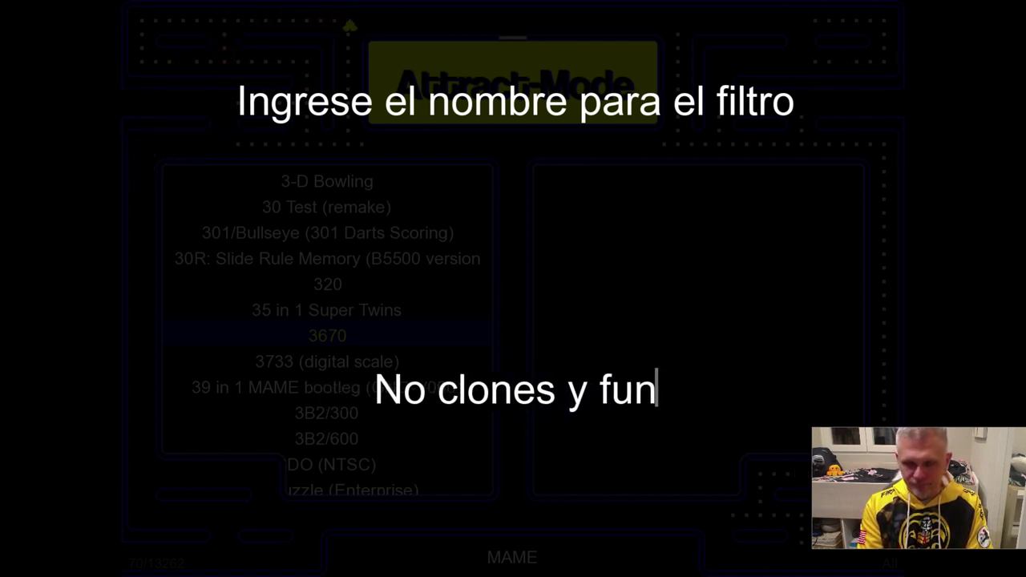
pyautogui.press('BackSpace')
pyautogui.press('BackSpace')
pyautogui.press('BackSpace')
pyautogui.press('BackSpace')
pyautogui.press('BackSpace')
pyautogui.press('BackSpace')
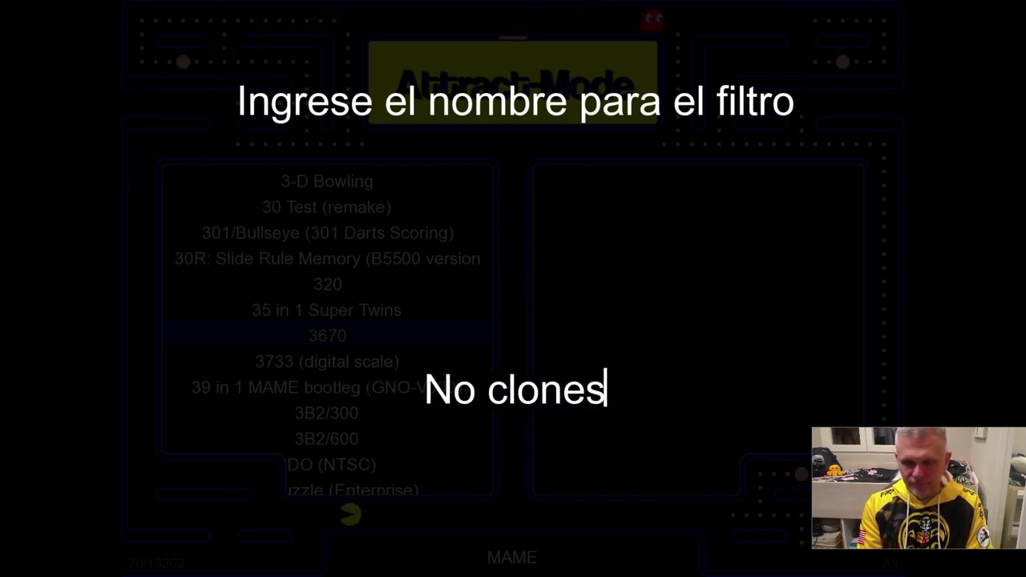
pyautogui.press('BackSpace')
pyautogui.press('BackSpace')
pyautogui.press('BackSpace')
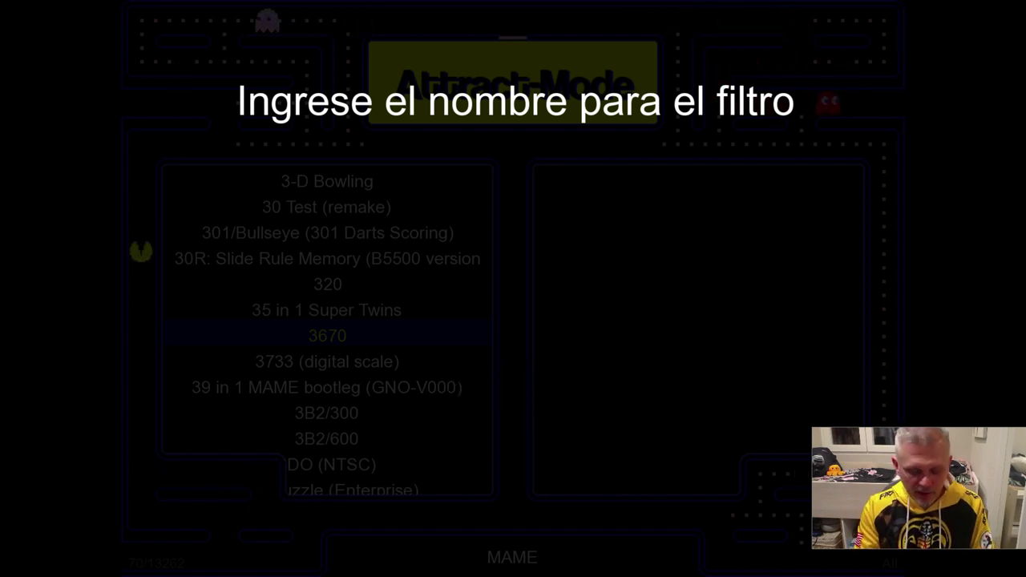
# Enter Street Fighter as the new filter's name
pyautogui.write('Street ')
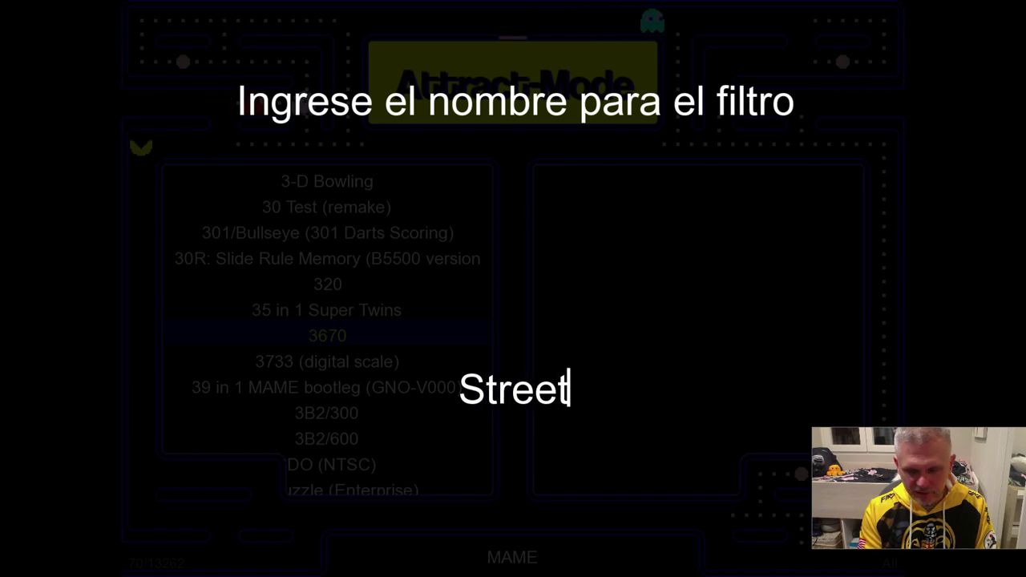
pyautogui.write('Fighter')
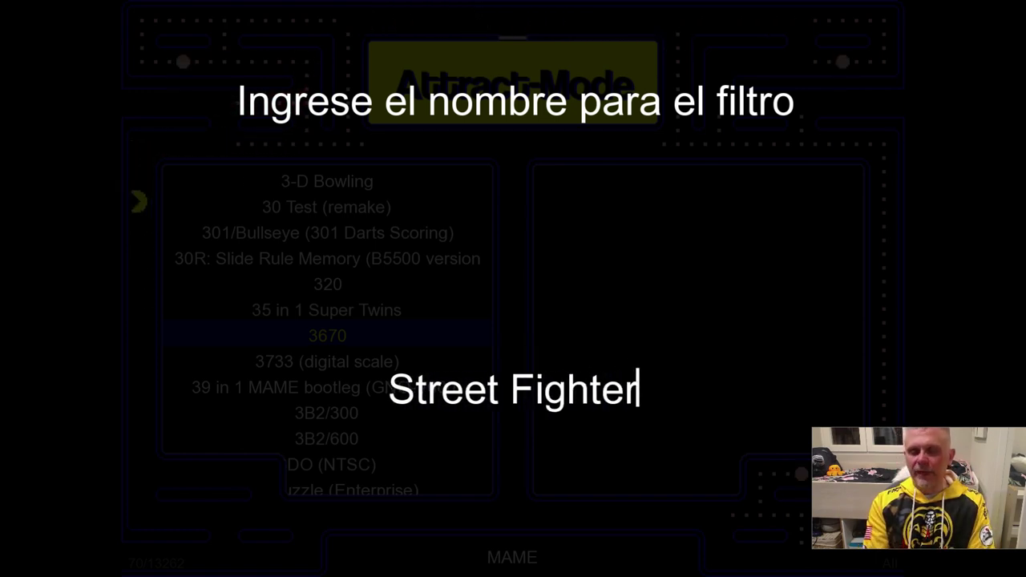
# Add a rule to the Street Fighter filter and set its target (Objetivo) to Nombre
pyautogui.press('Return')
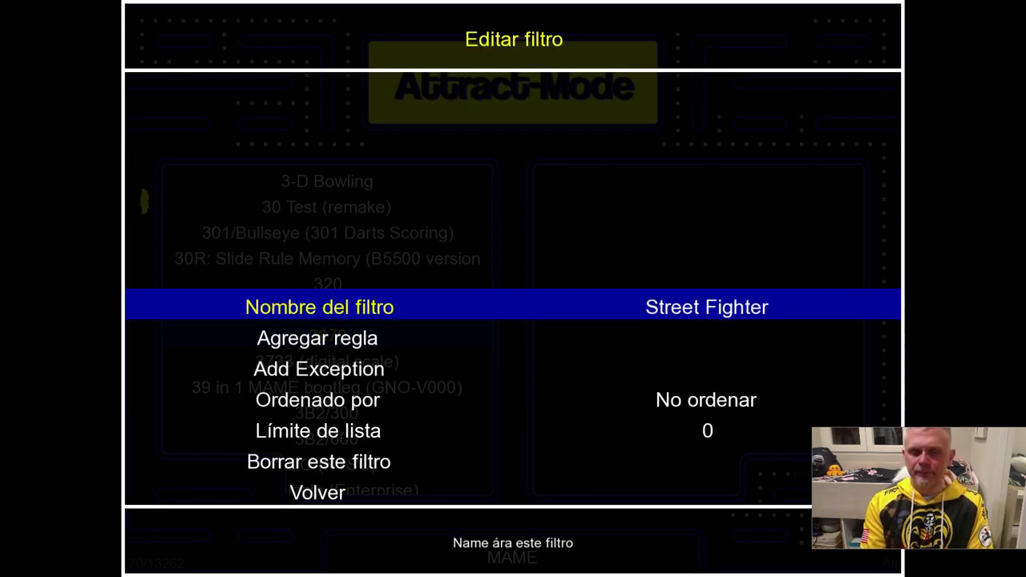
pyautogui.press('Down')
pyautogui.press('Return')
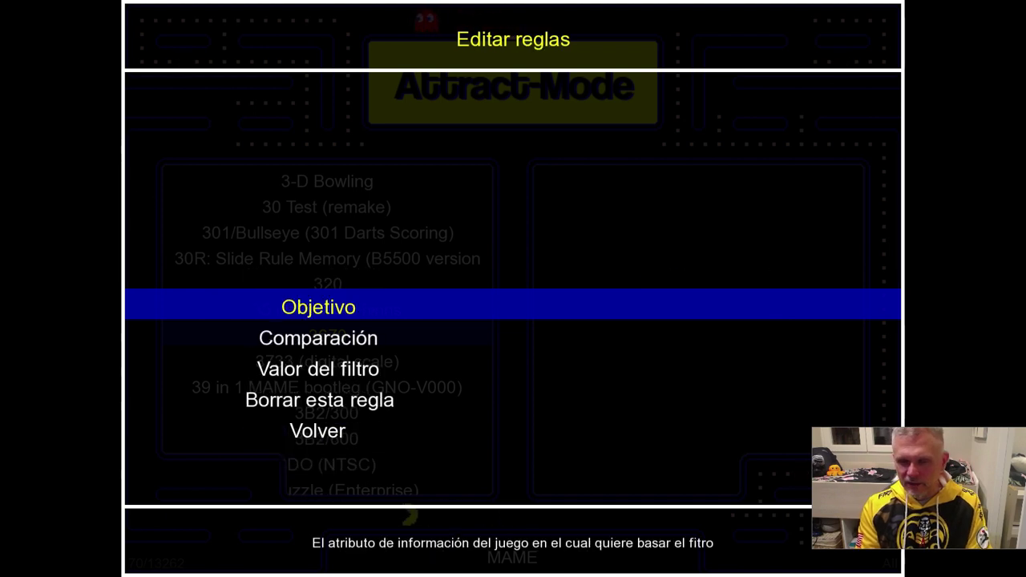
pyautogui.press('Return')
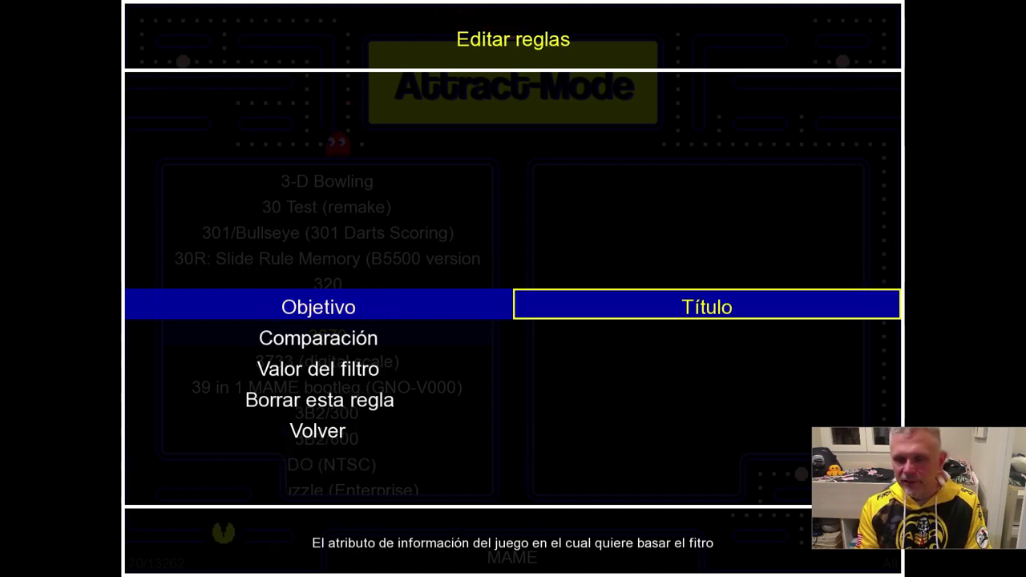
pyautogui.press('Down')
pyautogui.press('Down')
pyautogui.press('Down')
pyautogui.press('Down')
pyautogui.press('Down')
pyautogui.press('Down')
pyautogui.press('Down')
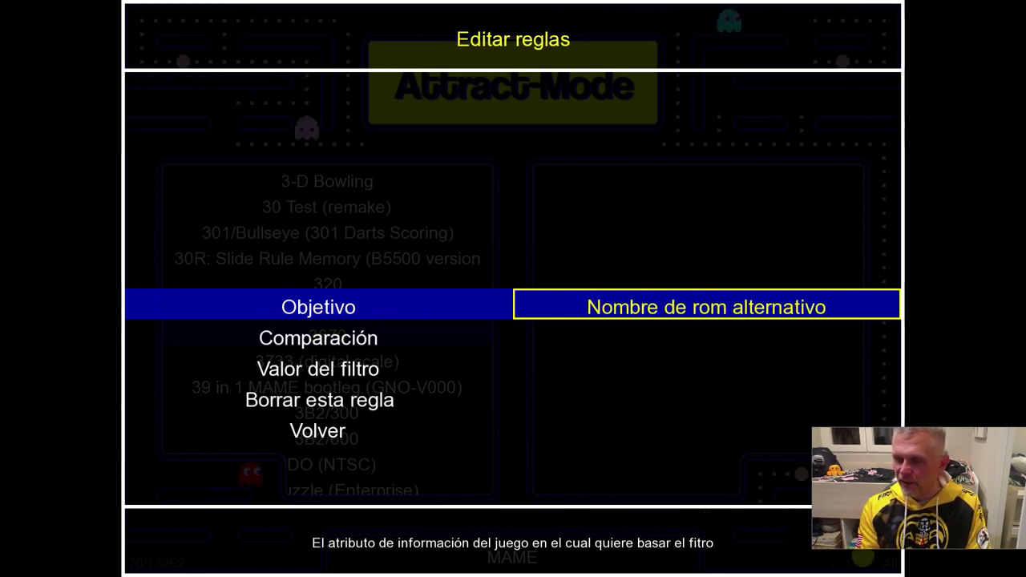
pyautogui.press('Down')
pyautogui.press('Down')
pyautogui.press('Down')
pyautogui.press('Down')
pyautogui.press('Down')
pyautogui.press('Down')
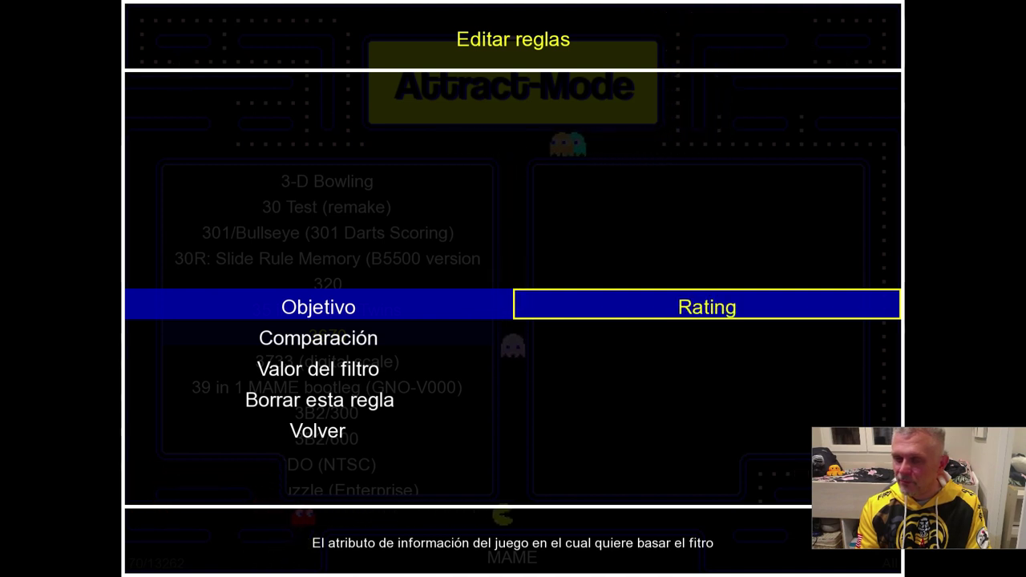
pyautogui.press('Down')
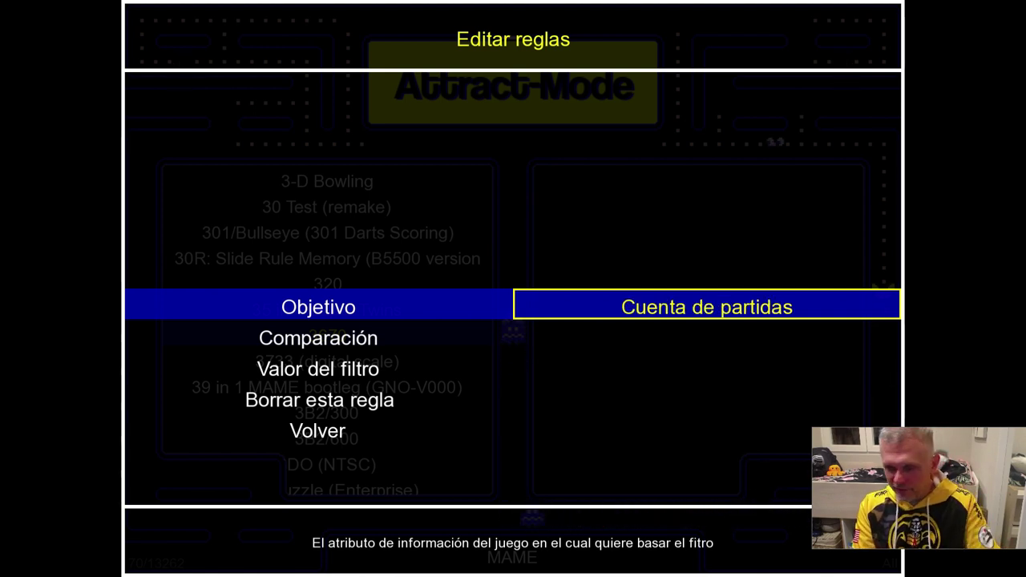
pyautogui.press('Down')
pyautogui.press('Down')
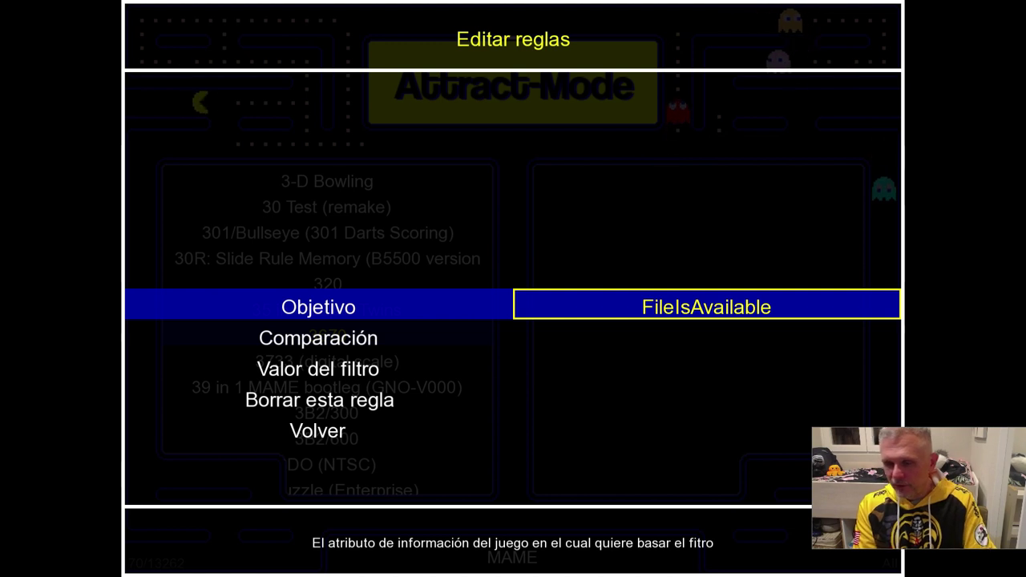
pyautogui.press('Down')
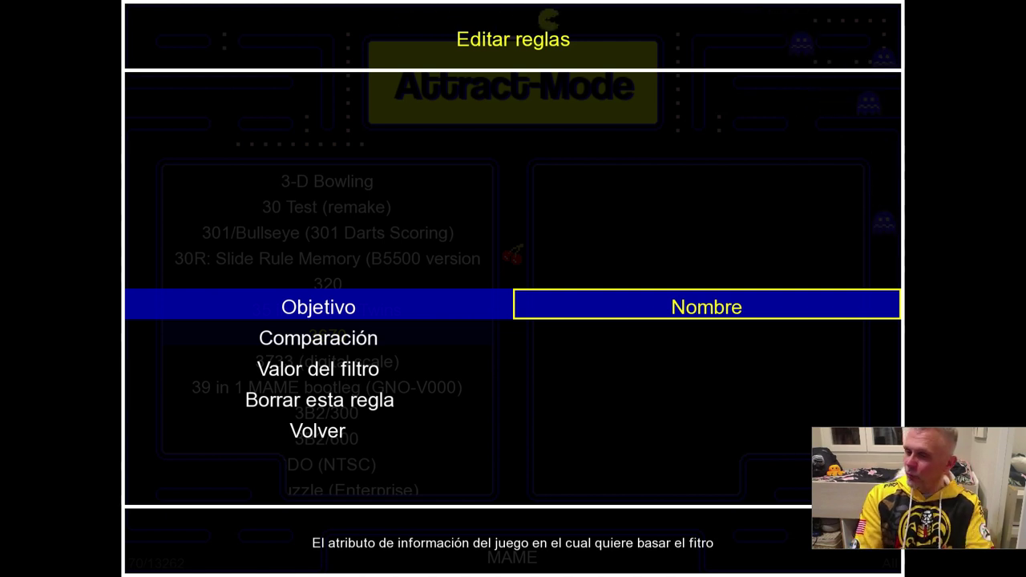
pyautogui.press('Return')
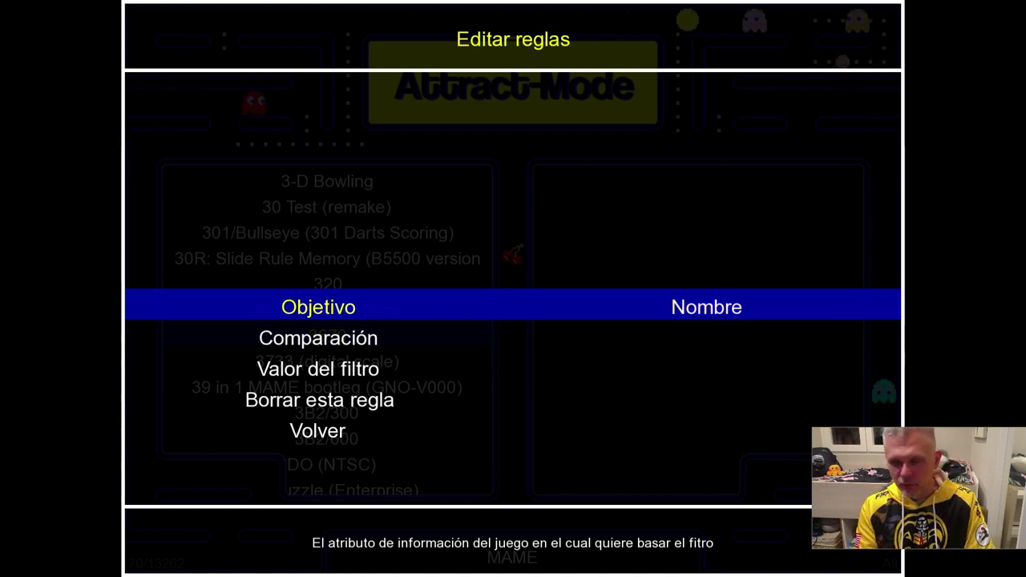
# Set the rule's comparison (Comparación) to contiene
pyautogui.press('Down')
pyautogui.press('Return')
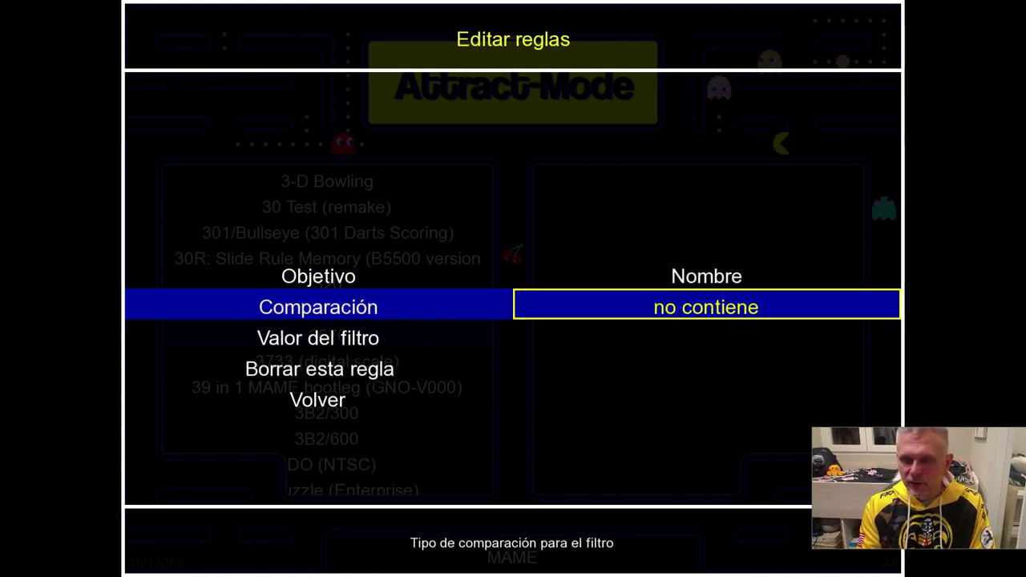
pyautogui.press('Up')
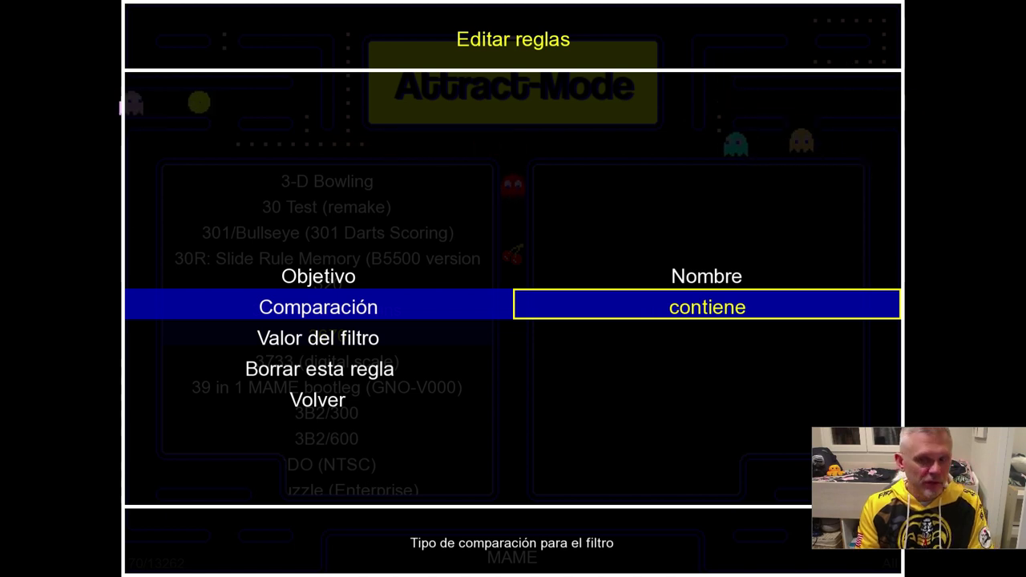
pyautogui.press('Up')
pyautogui.press('Up')
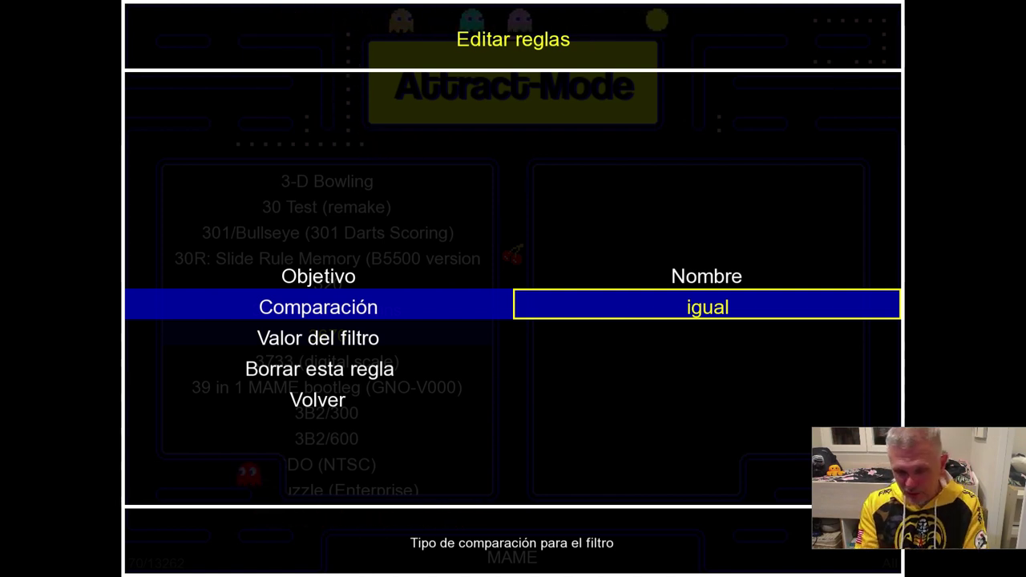
pyautogui.press('Up')
pyautogui.press('Up')
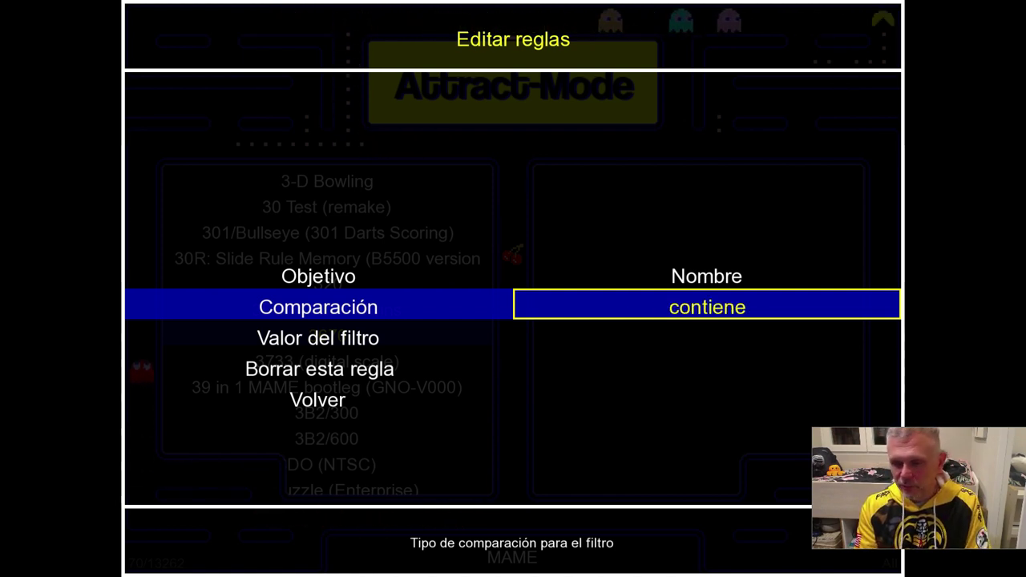
pyautogui.press('Return')
# Set the rule's filter value (Valor del filtro) to Street Fighter and return to the filter's settings
pyautogui.press('Down')
pyautogui.press('Return')
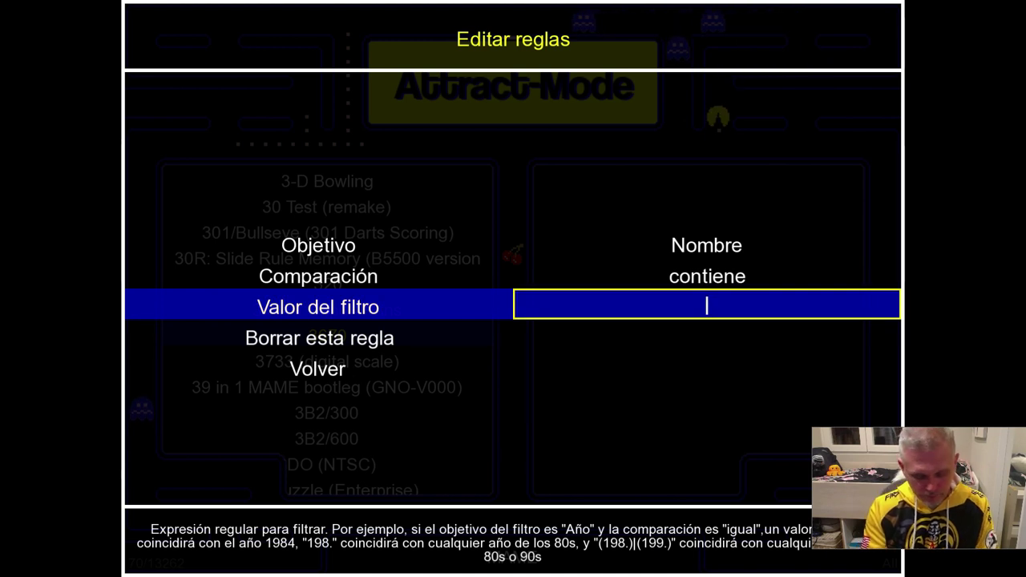
pyautogui.write('Street F')
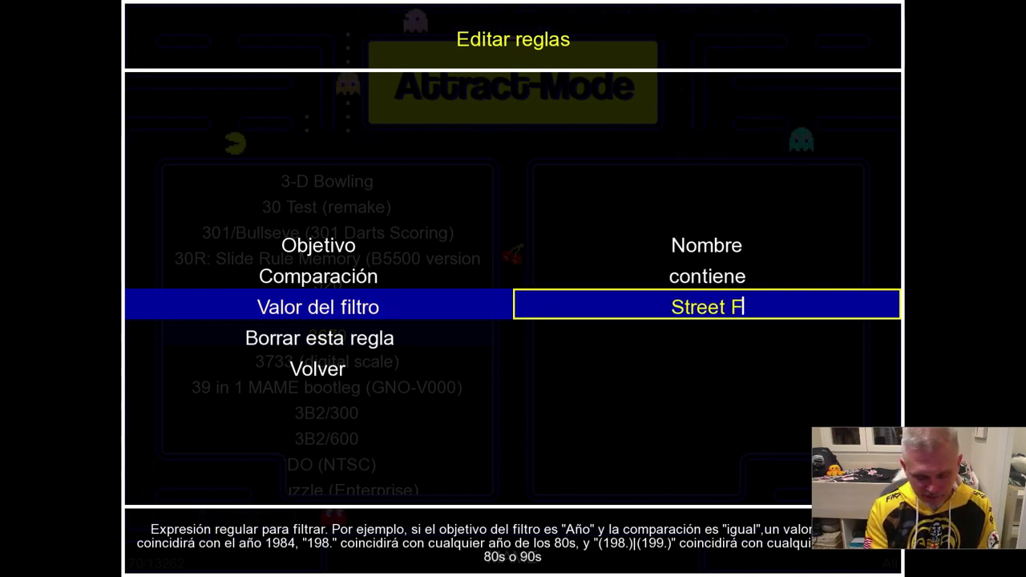
pyautogui.write('ighter')
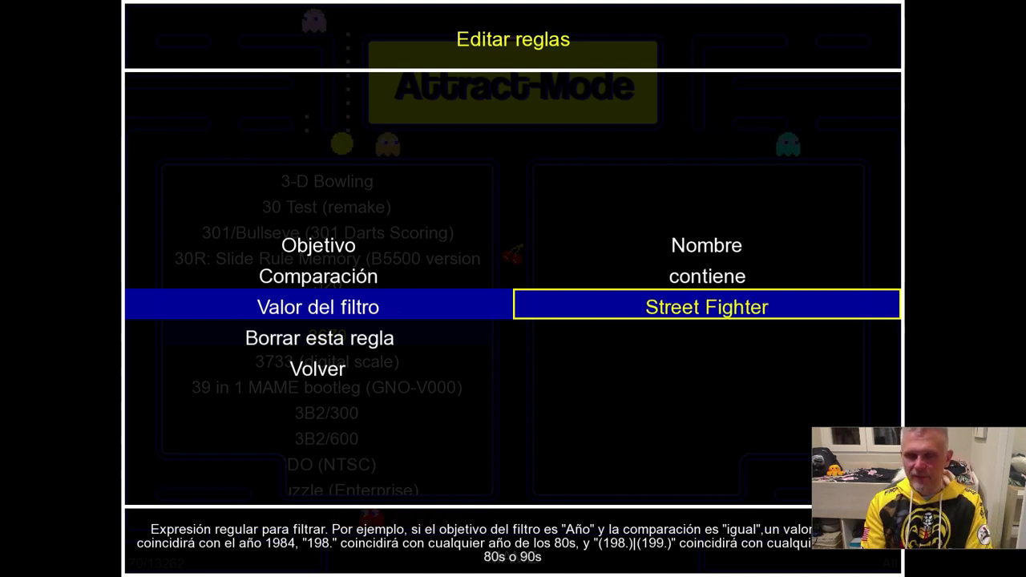
pyautogui.press('Return')
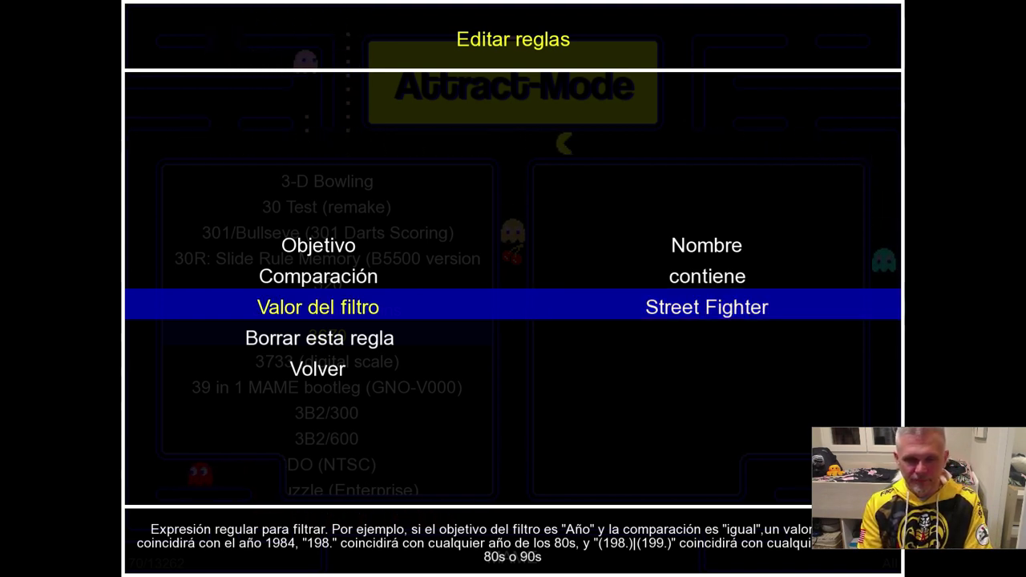
pyautogui.press('Down')
pyautogui.press('Down')
pyautogui.press('Return')
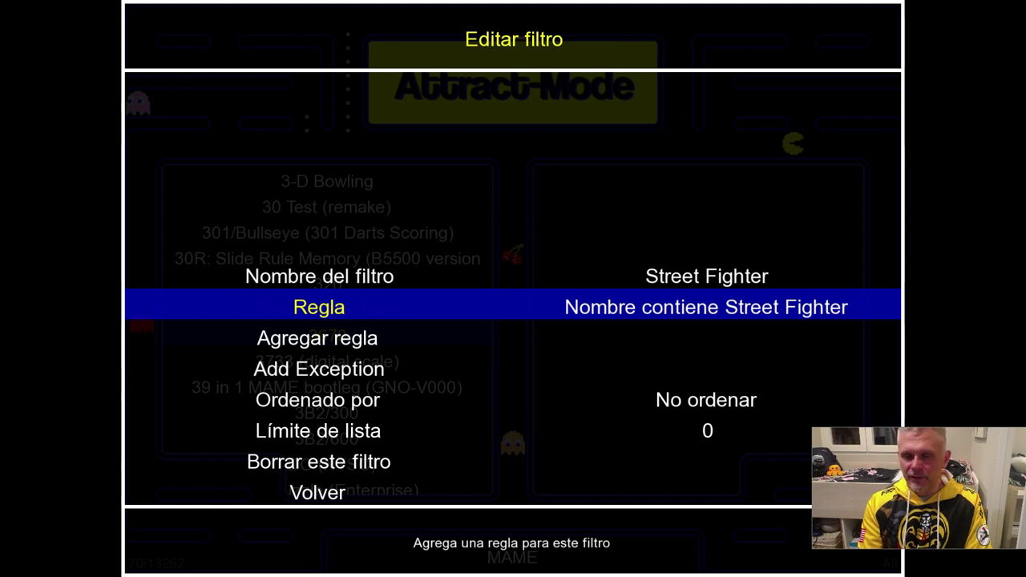
# Sort the Street Fighter filter by Nombre (Ordenado por) and return to the MAME display's settings
pyautogui.press('Down')
pyautogui.press('Down')
pyautogui.press('Down')
pyautogui.press('Return')
pyautogui.press('Up')
pyautogui.press('Down')
pyautogui.press('Return')
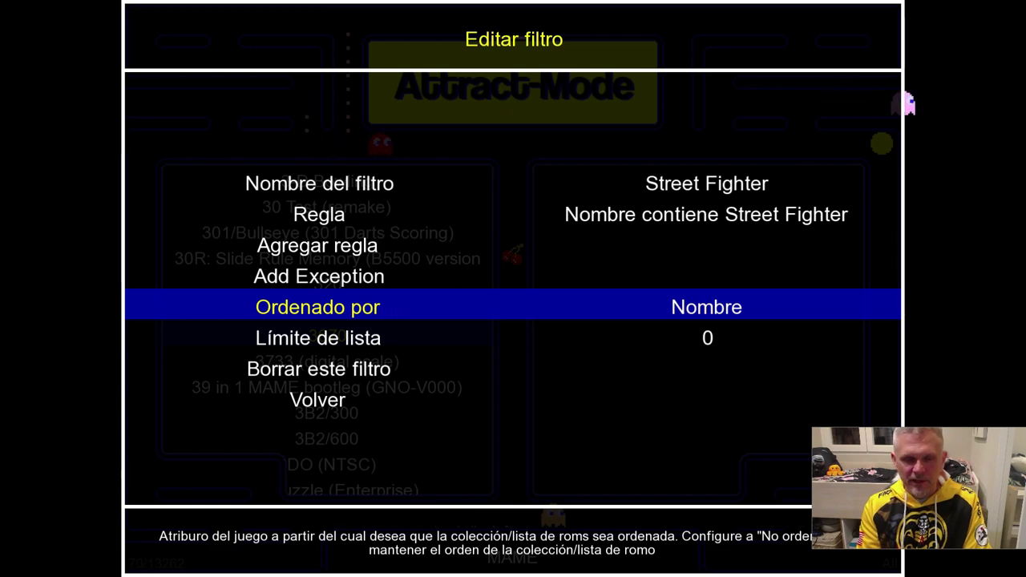
pyautogui.press('Up')
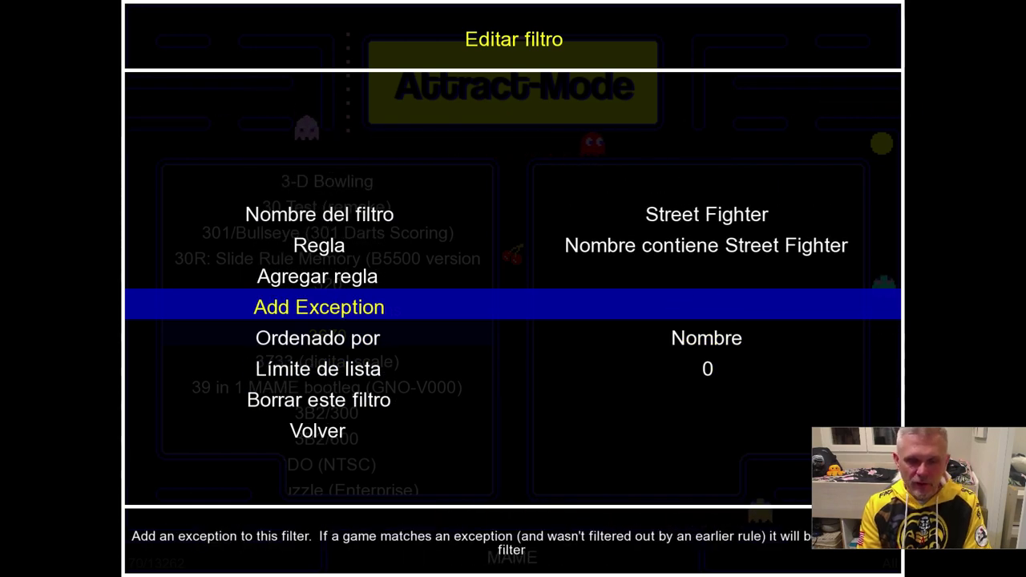
pyautogui.press('Down')
pyautogui.press('Down')
pyautogui.press('Down')
pyautogui.press('Down')
pyautogui.press('Return')
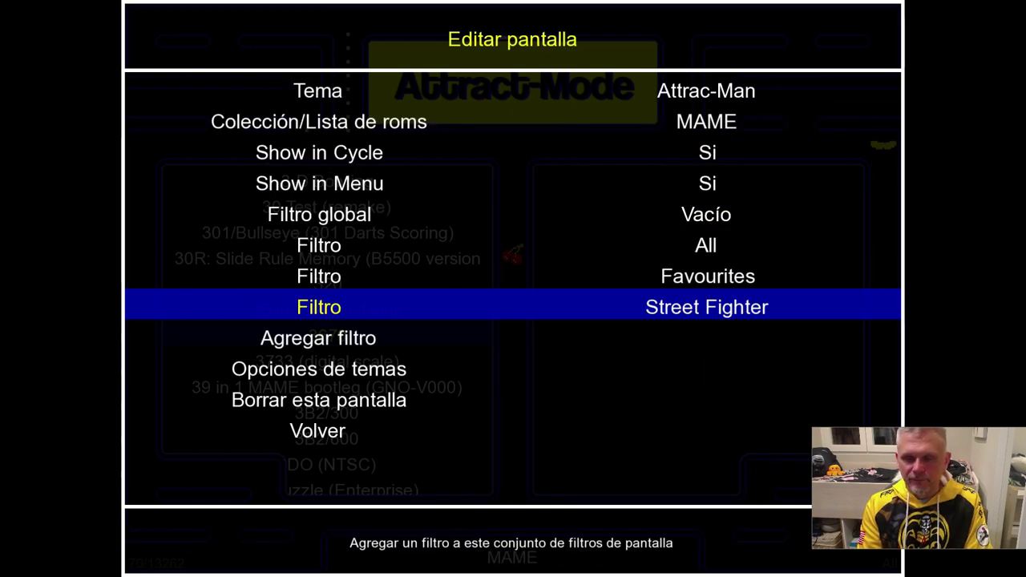
# Leave the MAME display's settings and exit the configuration to the game list
pyautogui.press('Down')
pyautogui.press('Down')
pyautogui.press('Down')
pyautogui.press('Down')
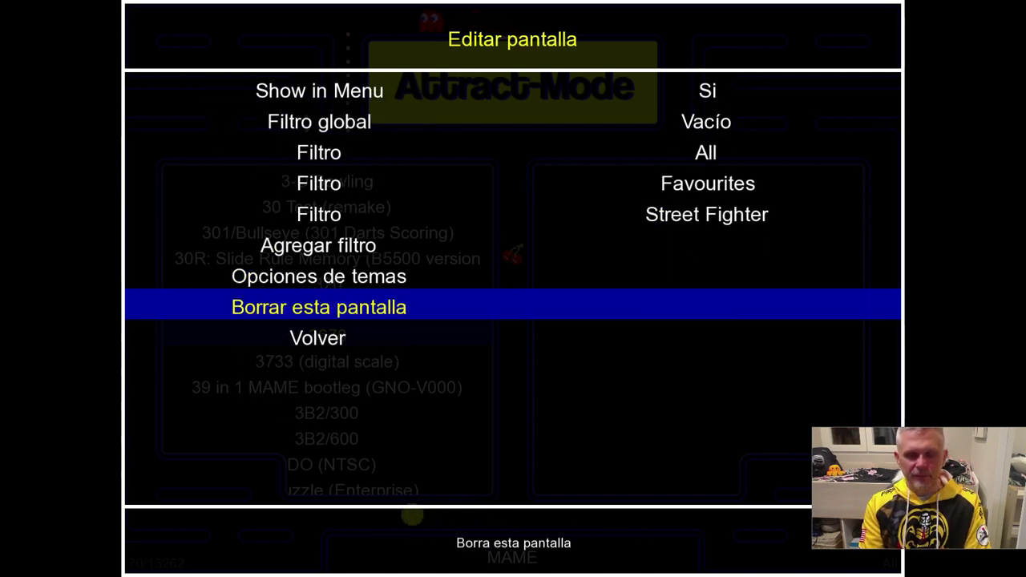
pyautogui.press('Return')
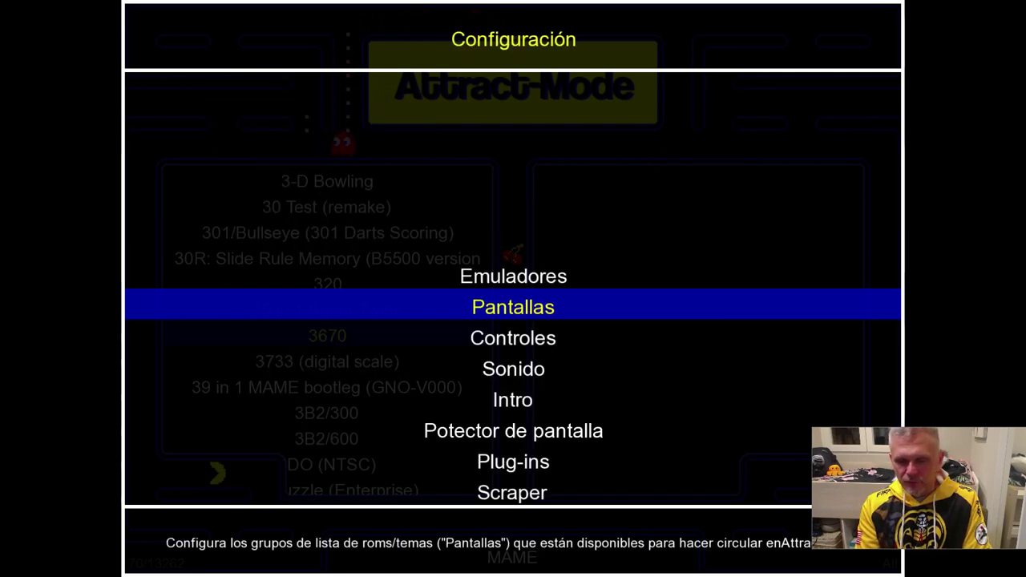
pyautogui.press('Up')
pyautogui.press('Up')
pyautogui.press('Return')
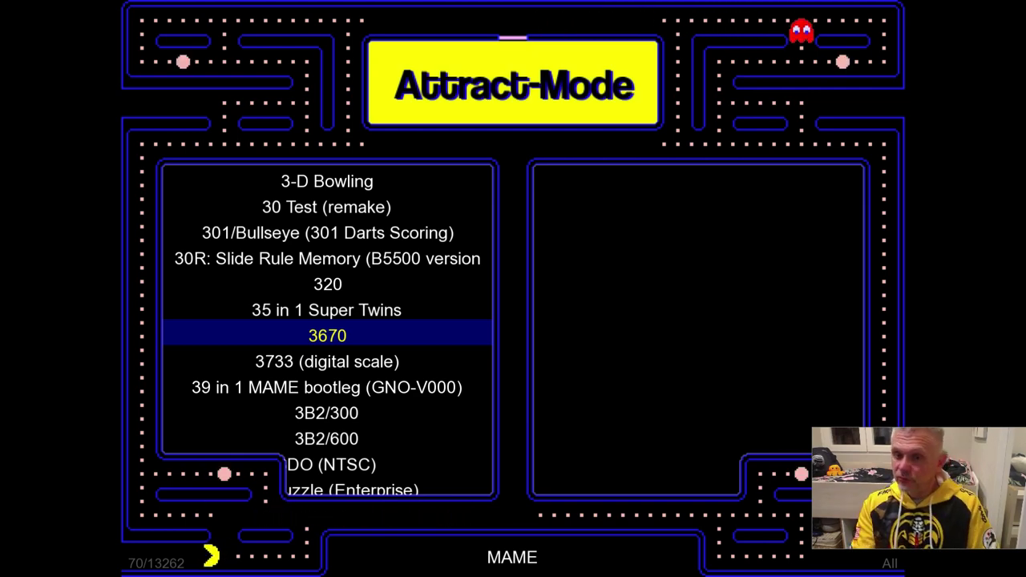
# Open the Controles configuration and examine the controls assigned to Filtro anterior, Filtro posterior and Menú de filtros
pyautogui.press('Tab')
pyautogui.press('Up')
pyautogui.press('Up')
pyautogui.press('Up')
pyautogui.press('Up')
pyautogui.press('Return')
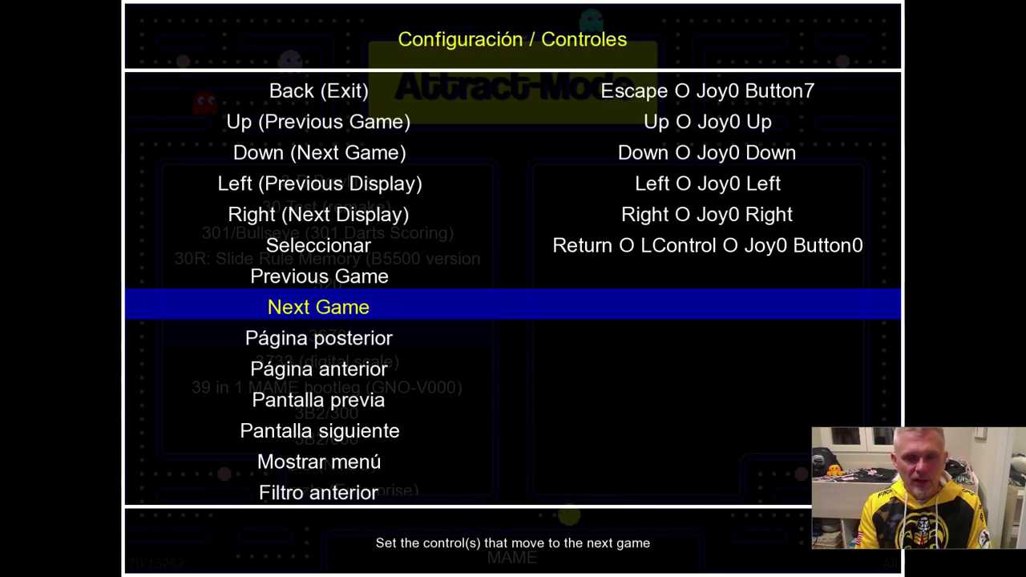
pyautogui.press('Up')
pyautogui.press('Down')
pyautogui.press('Down')
pyautogui.press('Down')
pyautogui.press('Down')
pyautogui.press('Down')
pyautogui.press('Down')
pyautogui.press('Down')
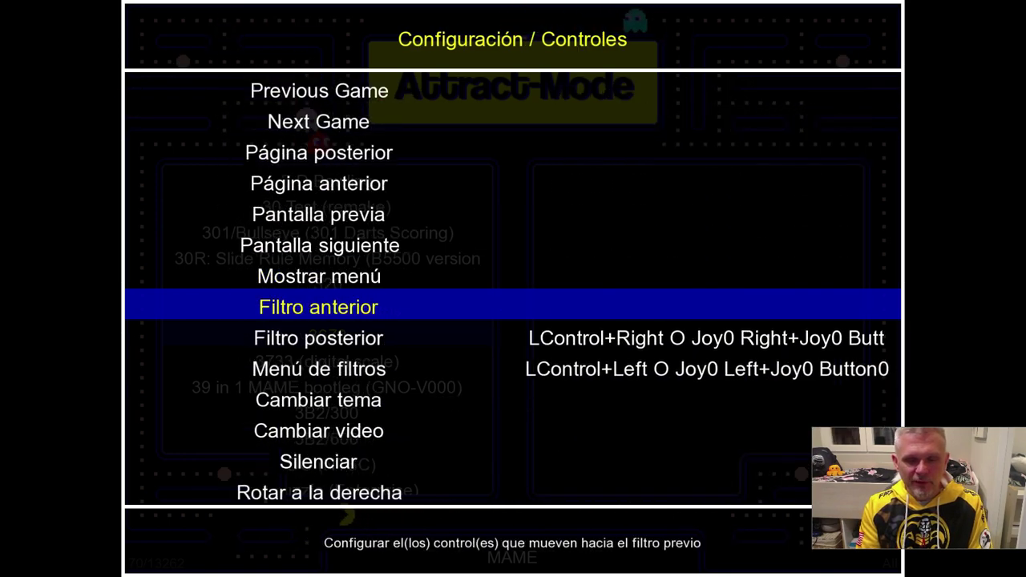
pyautogui.press('Down')
pyautogui.press('Up')
pyautogui.press('Down')
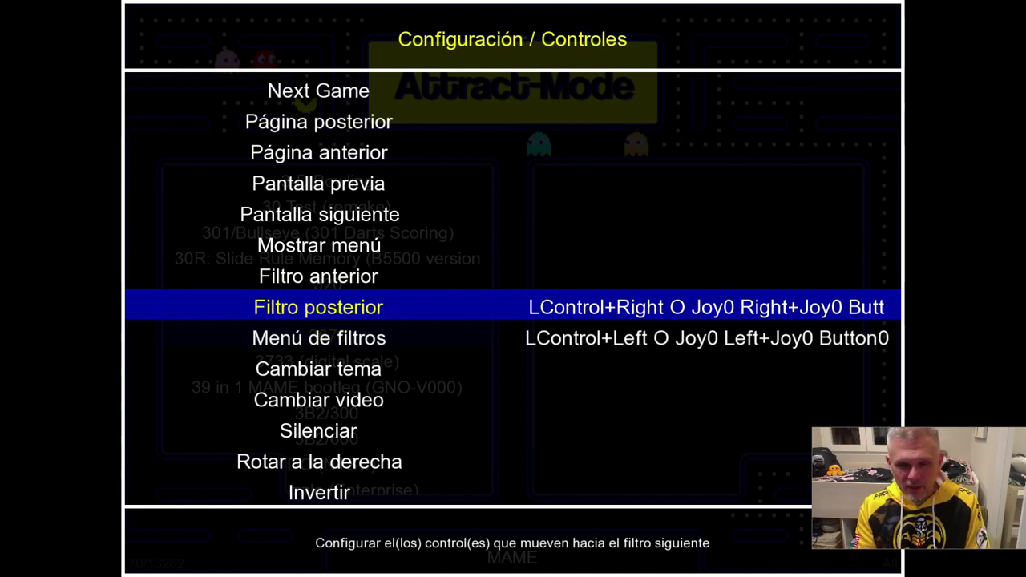
pyautogui.press('Down')
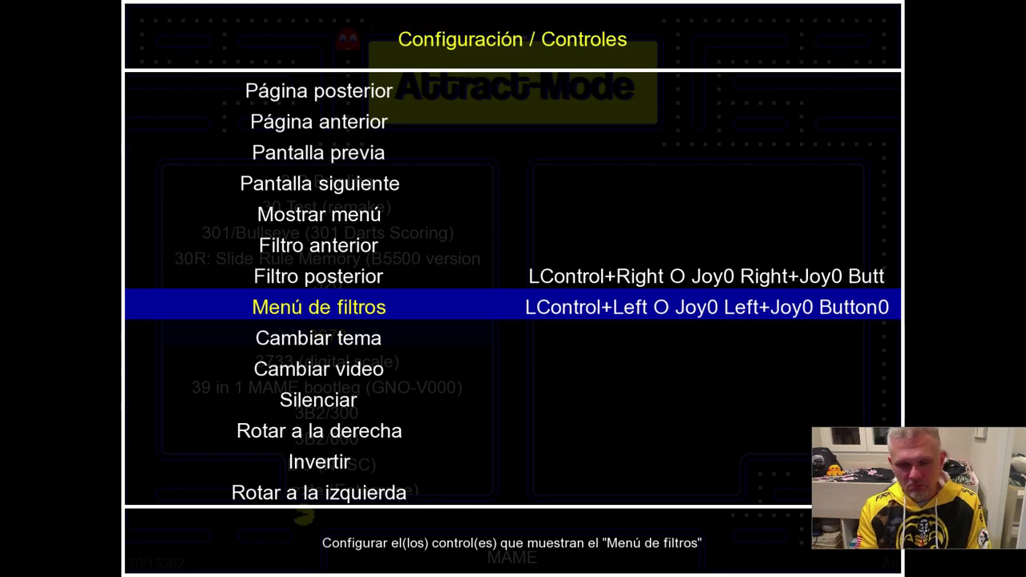
# Look through the control assignments from Cambiar tema down to Agregar/Remover etiquetas, and return to the game list
pyautogui.press('Down')
pyautogui.press('Down')
pyautogui.press('Down')
pyautogui.press('Down')
pyautogui.press('Down')
pyautogui.press('Down')
pyautogui.press('Down')
pyautogui.press('Down')
pyautogui.press('Down')
pyautogui.press('Down')
pyautogui.press('Down')
pyautogui.press('Down')
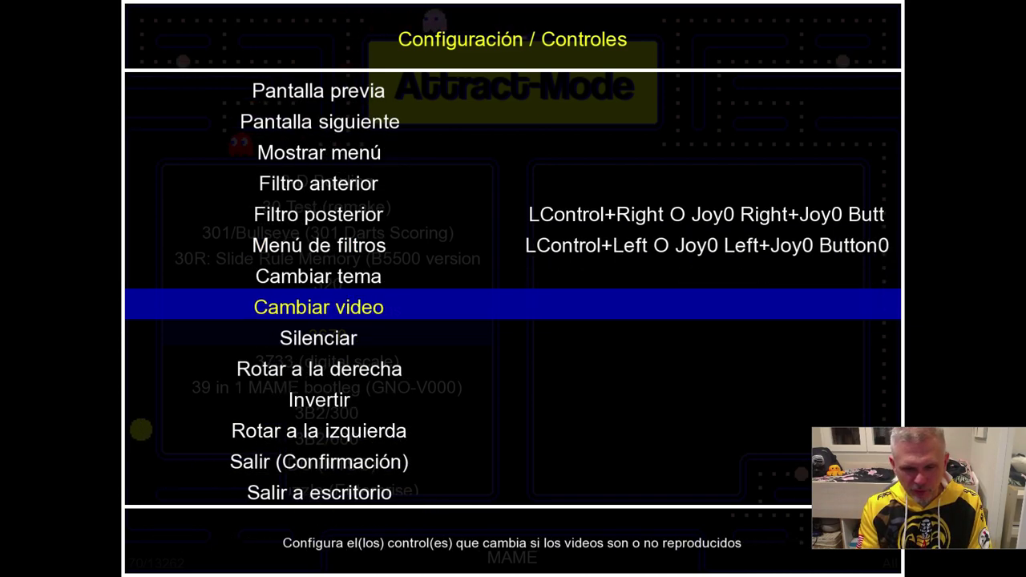
pyautogui.press('Down')
pyautogui.press('Down')
pyautogui.press('Down')
pyautogui.press('Down')
pyautogui.press('Down')
pyautogui.press('Down')
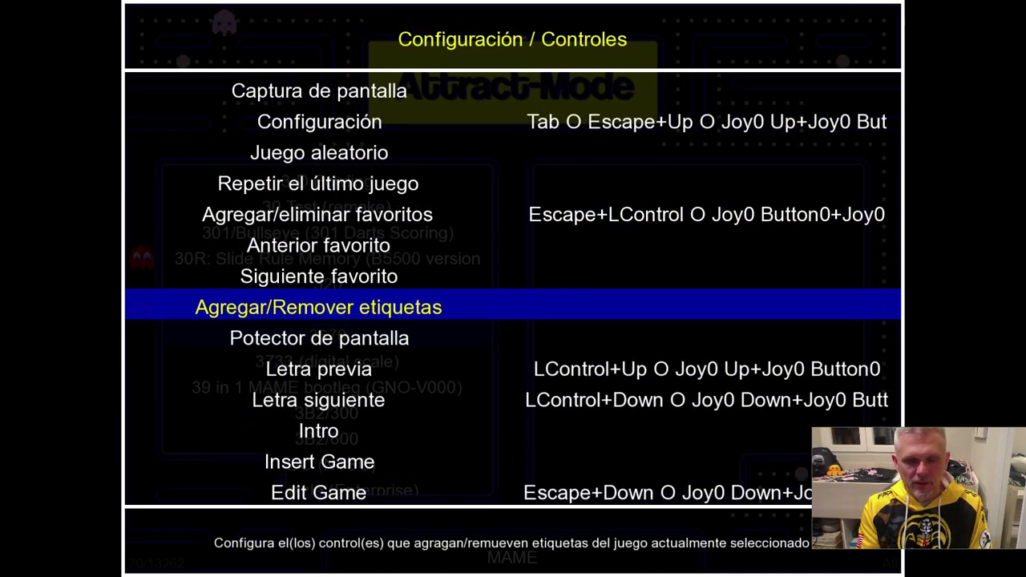
pyautogui.press('Escape')
pyautogui.press('Escape')
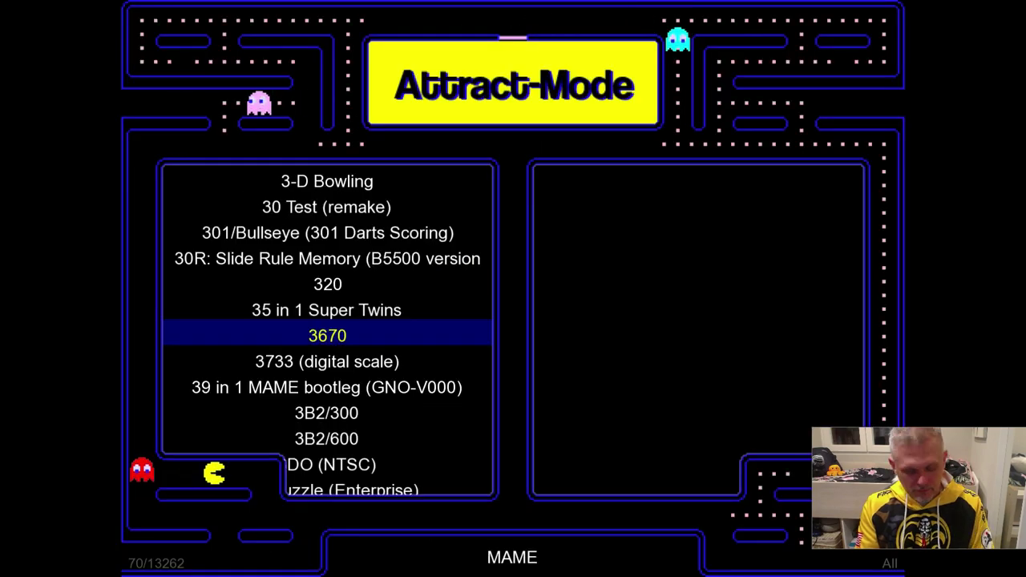
# Open the Filters list and apply the Street Fighter filter to the MAME games
pyautogui.press('f')
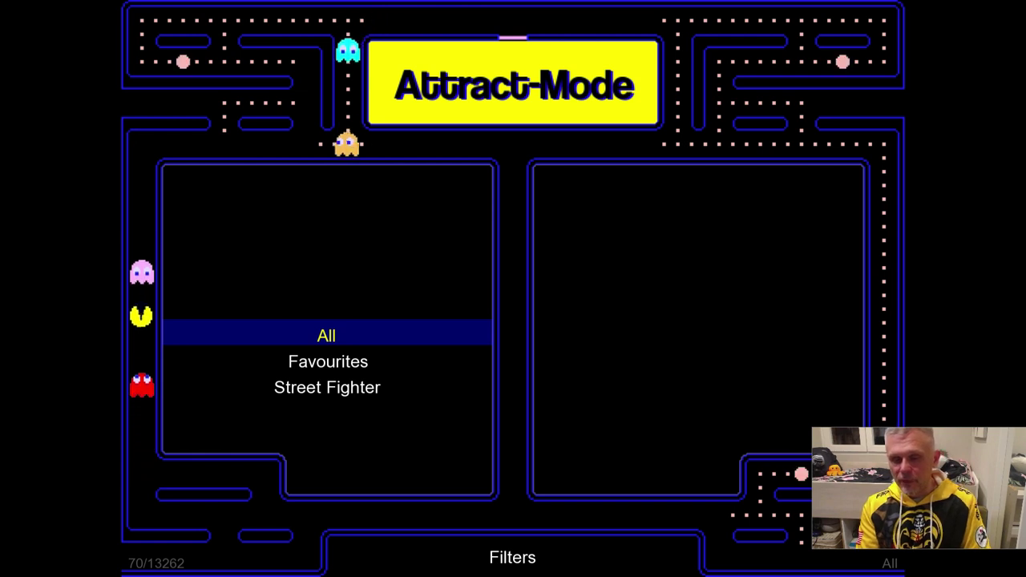
pyautogui.press('Down')
pyautogui.press('Down')
pyautogui.press('Down')
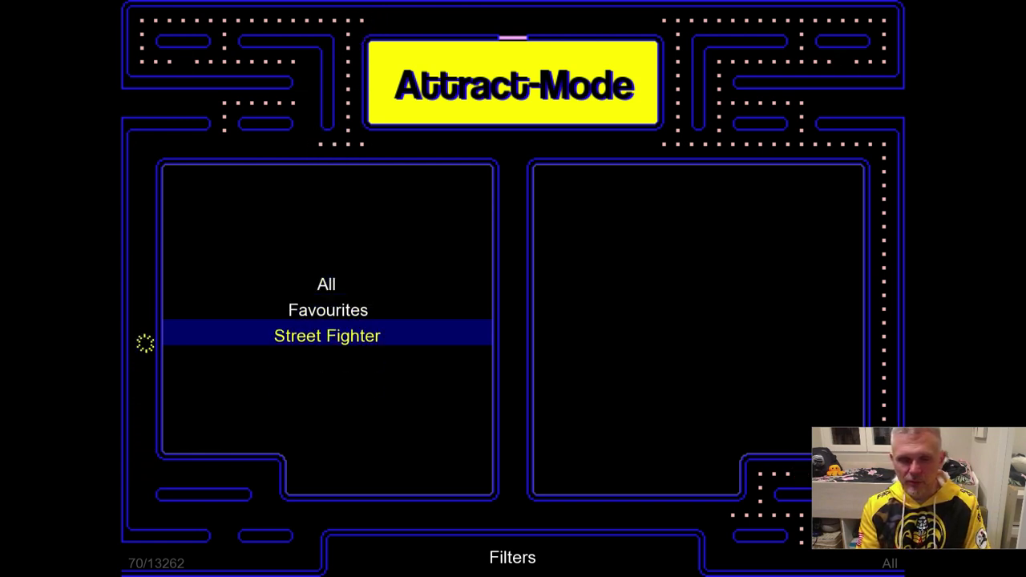
pyautogui.press('Return')
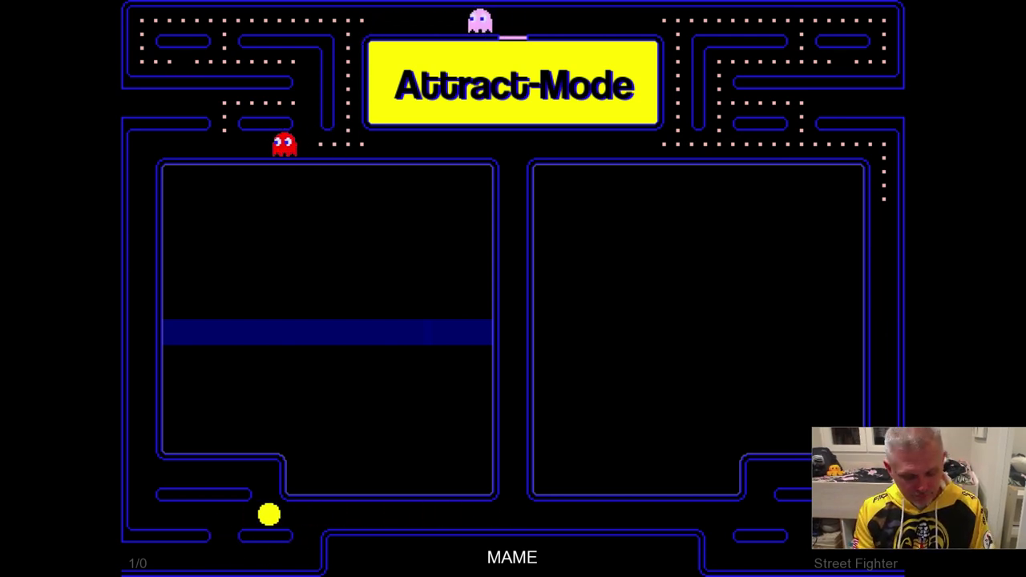
# Open the MAME display's Street Fighter filter for editing from the Pantallas configuration
pyautogui.press('Tab')
pyautogui.press('Up')
pyautogui.press('Up')
pyautogui.press('Up')
pyautogui.press('Up')
pyautogui.press('Up')
pyautogui.press('Up')
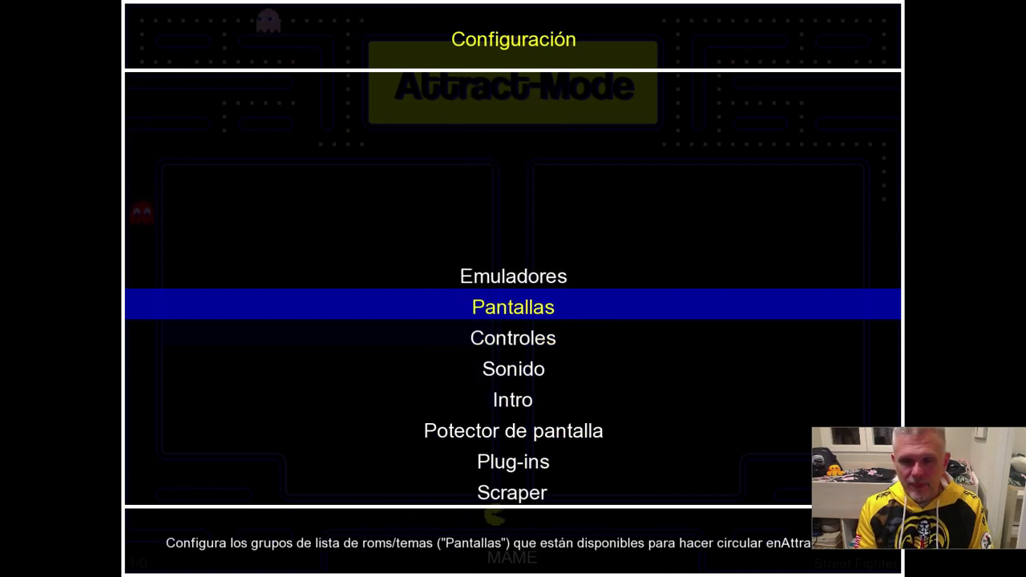
pyautogui.press('Return')
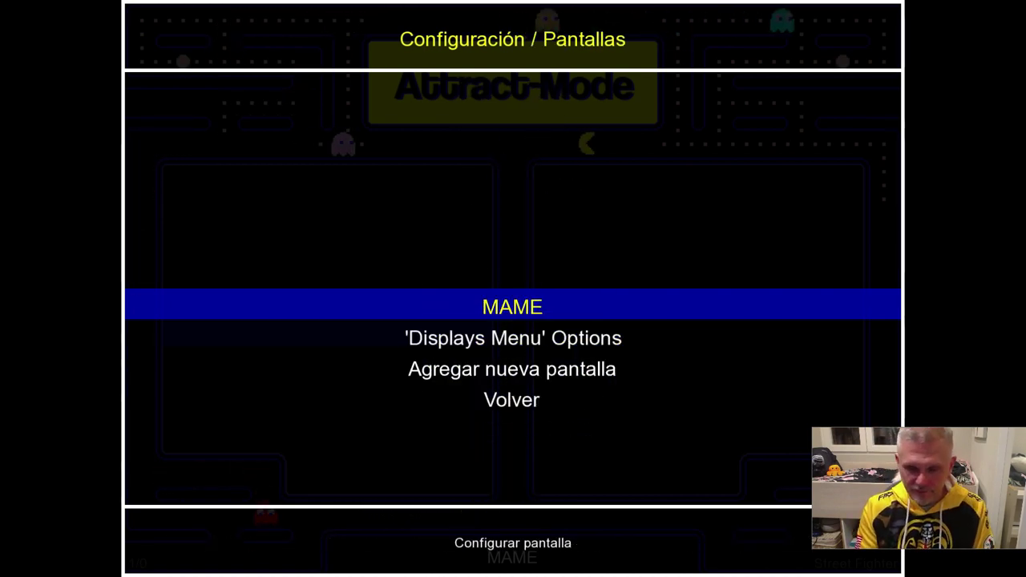
pyautogui.press('Return')
pyautogui.press('Down')
pyautogui.press('Return')
pyautogui.press('Up')
pyautogui.press('Up')
pyautogui.press('Up')
pyautogui.press('Up')
pyautogui.press('Up')
pyautogui.press('Up')
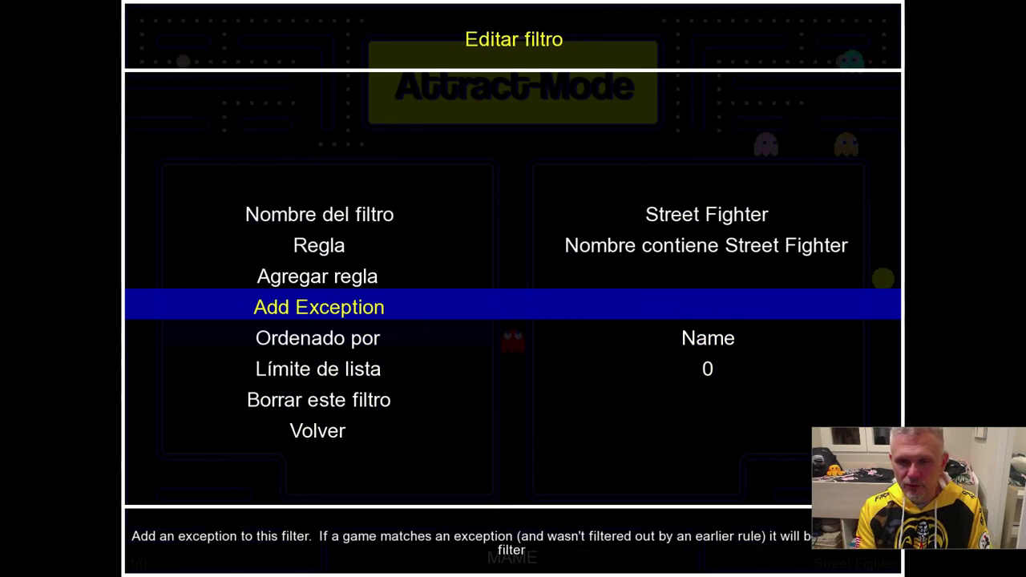
# Set the target of the Street Fighter filter's existing rule to Título
pyautogui.press('Return')
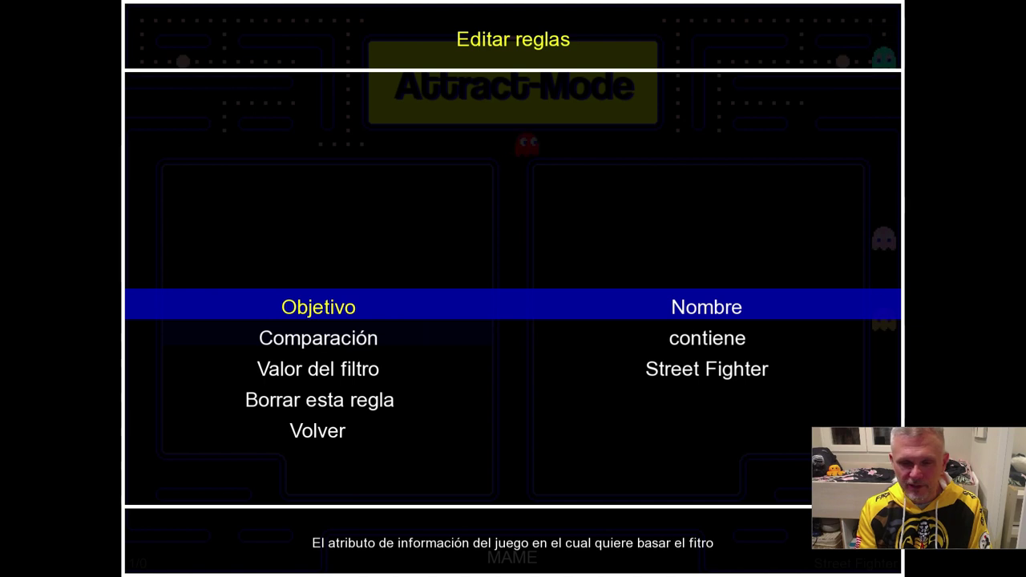
pyautogui.press('Return')
pyautogui.press('Up')
pyautogui.press('Down')
pyautogui.press('Down')
pyautogui.press('Return')
pyautogui.press('Down')
pyautogui.press('Down')
pyautogui.press('Down')
pyautogui.press('Down')
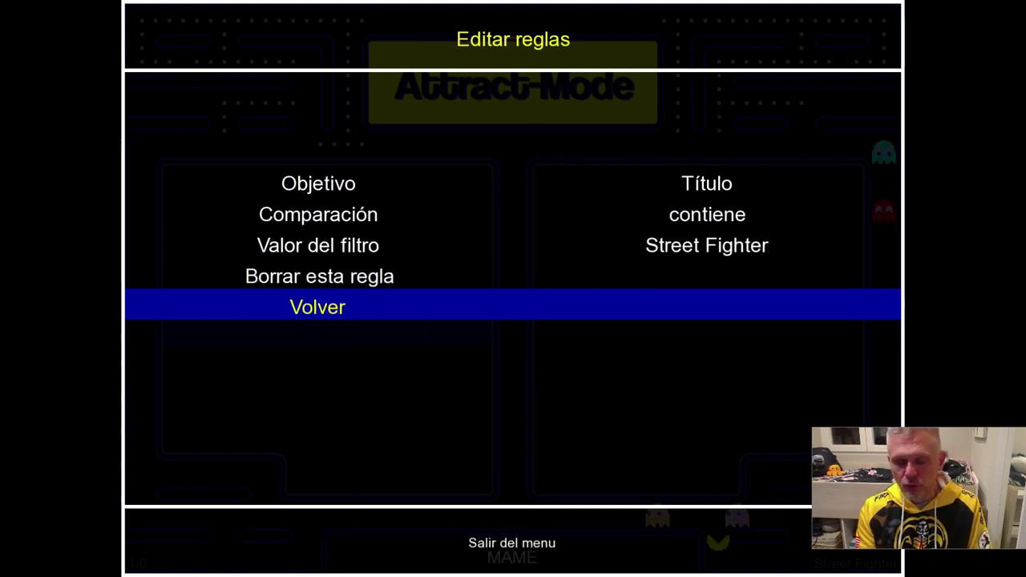
# Leave the rule, filter and MAME display settings and return to the game list
pyautogui.press('Return')
pyautogui.press('Down')
pyautogui.press('Down')
pyautogui.press('Down')
pyautogui.press('Down')
pyautogui.press('Down')
pyautogui.press('Down')
pyautogui.press('Return')
pyautogui.press('Down')
pyautogui.press('Down')
pyautogui.press('Down')
pyautogui.press('Down')
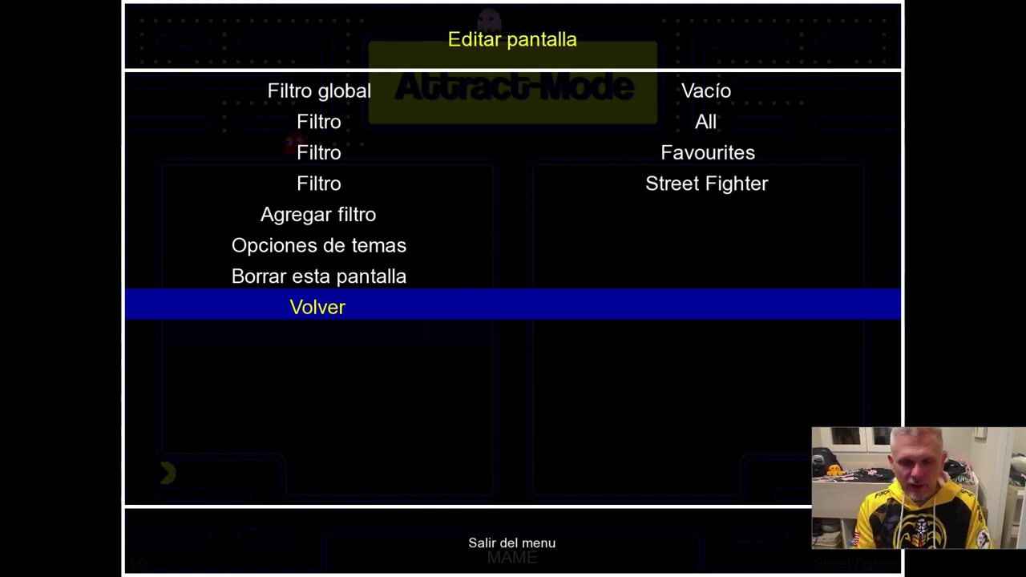
pyautogui.press('Return')
pyautogui.press('Up')
pyautogui.press('Up')
pyautogui.press('Return')
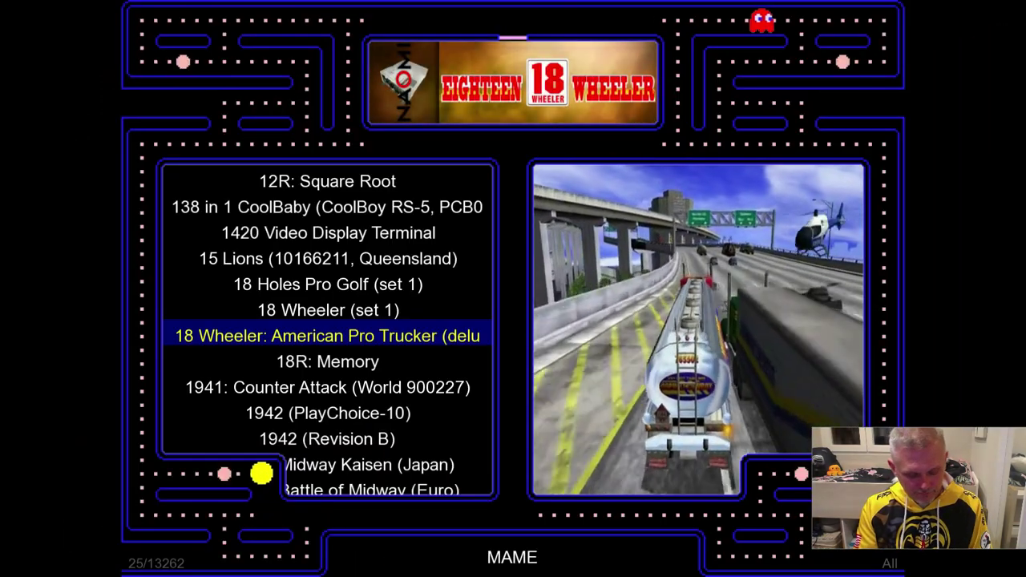
# Apply the Street Fighter filter to the MAME game list
pyautogui.press('f')
pyautogui.press('Down')
pyautogui.press('Down')
pyautogui.press('Escape')
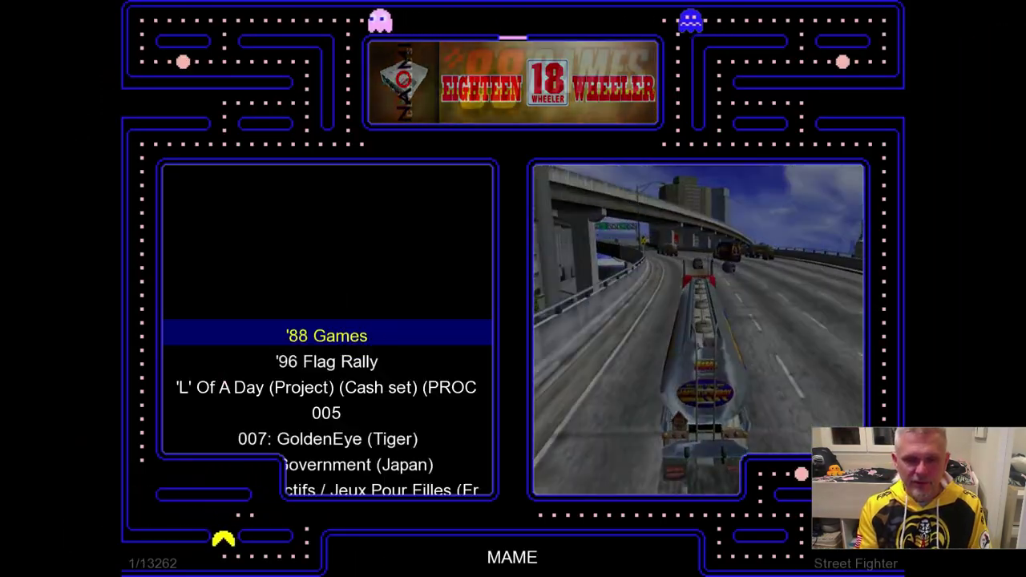
# Look through the first games in the MAME list with the Street Fighter filter applied
pyautogui.press('Down')
pyautogui.press('Down')
pyautogui.press('Down')
pyautogui.press('Down')
pyautogui.press('Down')
pyautogui.press('Down')
pyautogui.press('Down')
pyautogui.press('Down')
pyautogui.press('Down')
pyautogui.press('Down')
pyautogui.press('Down')
pyautogui.press('Down')
pyautogui.press('Down')
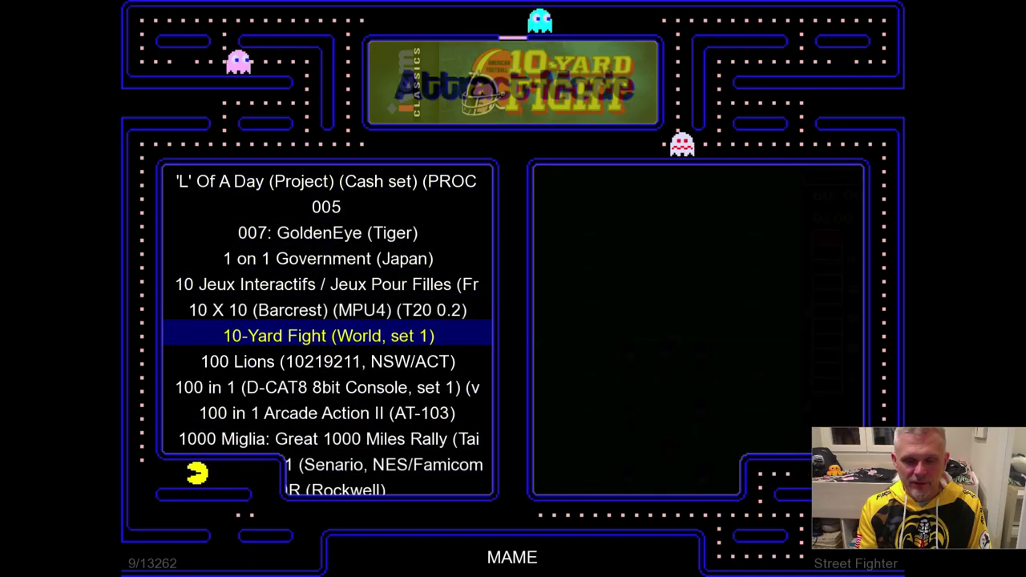
pyautogui.press('Up')
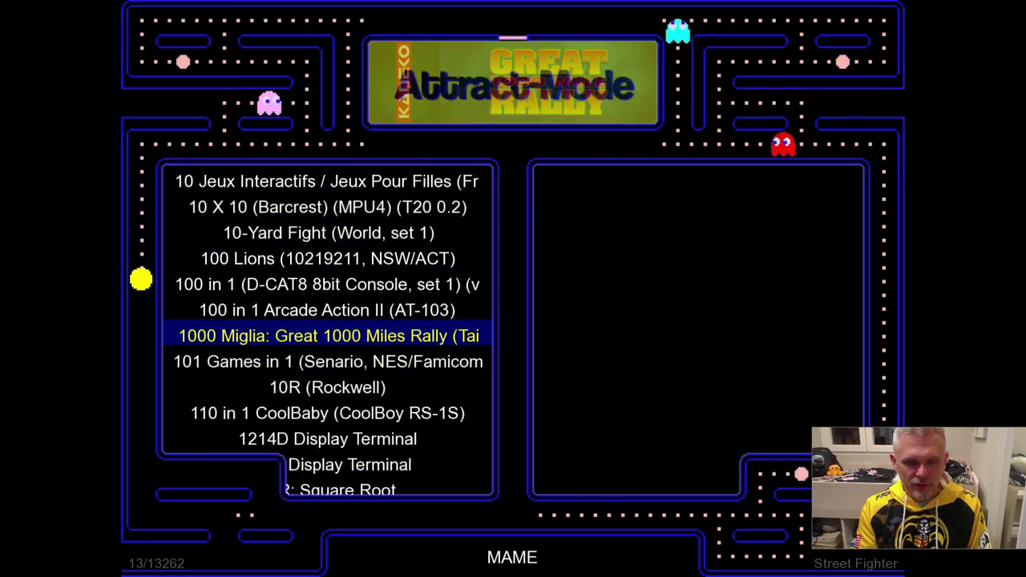
pyautogui.press('Up')
pyautogui.press('Up')
pyautogui.press('Up')
pyautogui.press('Down')
pyautogui.press('Down')
pyautogui.press('Down')
pyautogui.press('Down')
pyautogui.press('Down')
pyautogui.press('Down')
pyautogui.press('Up')
pyautogui.press('Up')
pyautogui.press('Up')
pyautogui.press('Up')
pyautogui.press('Up')
pyautogui.press('Up')
pyautogui.press('Up')
pyautogui.press('Up')
pyautogui.press('Up')
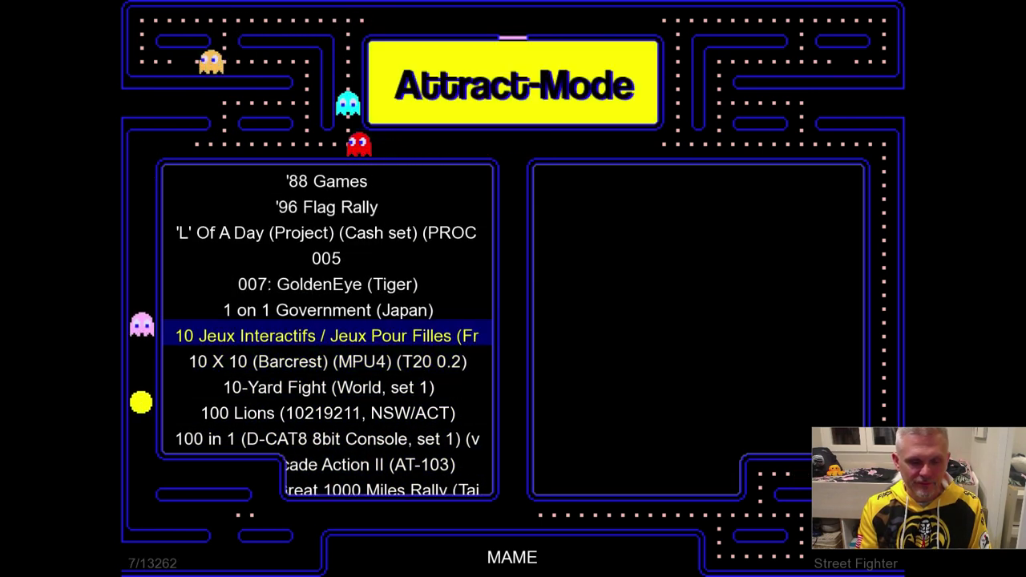
pyautogui.press('Up')
pyautogui.press('Up')
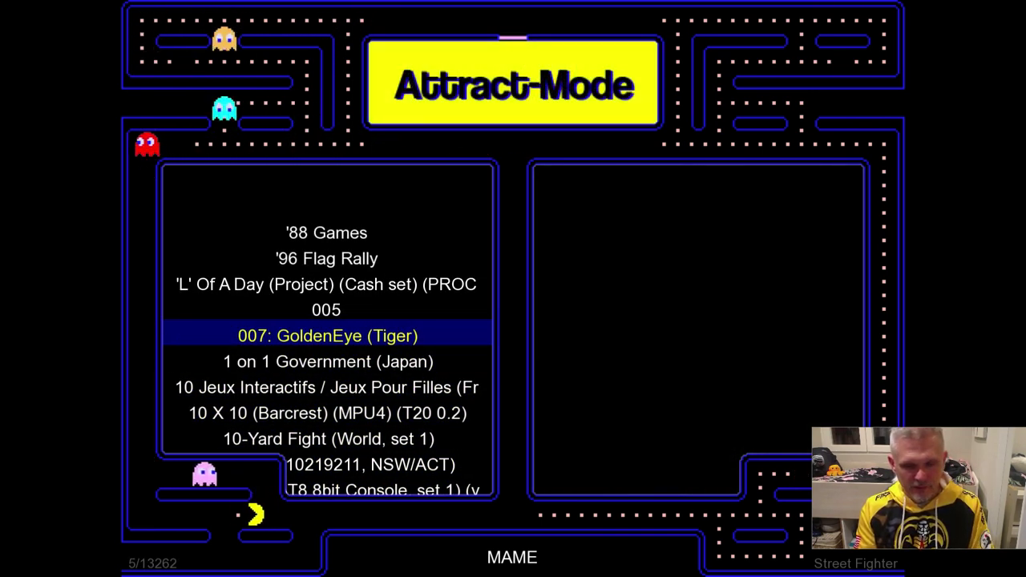
# Open the configuration menu and go to its Displays entry
pyautogui.press('Tab')
pyautogui.press('Up')
pyautogui.press('Up')
pyautogui.press('Up')
pyautogui.press('Up')
pyautogui.press('Up')
pyautogui.press('Up')
pyautogui.press('Up')
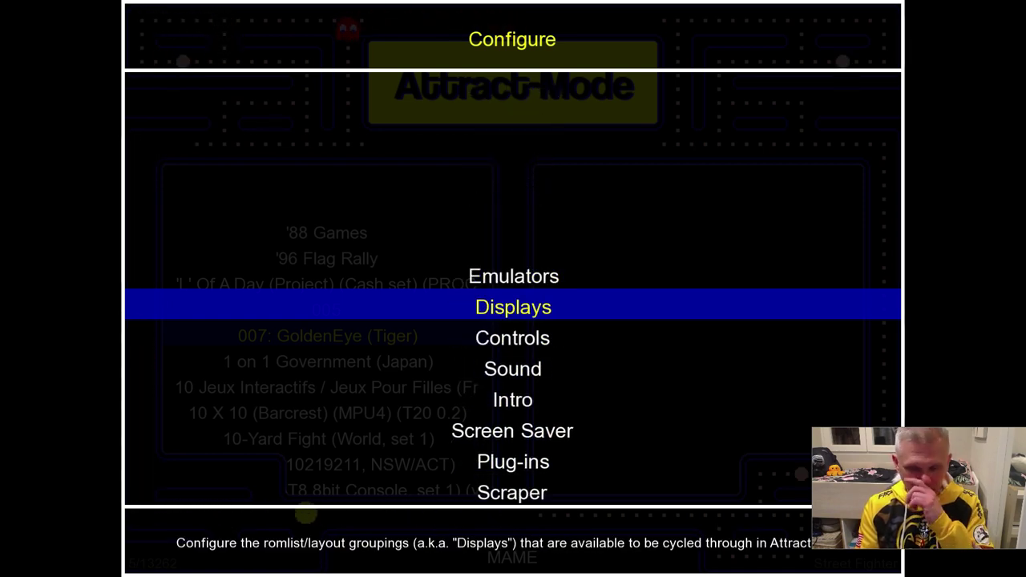
# Look through the configuration sections from Displays down to General
pyautogui.press('Down')
pyautogui.press('Down')
pyautogui.press('Down')
pyautogui.press('Down')
pyautogui.press('Down')
pyautogui.press('Down')
pyautogui.press('Down')
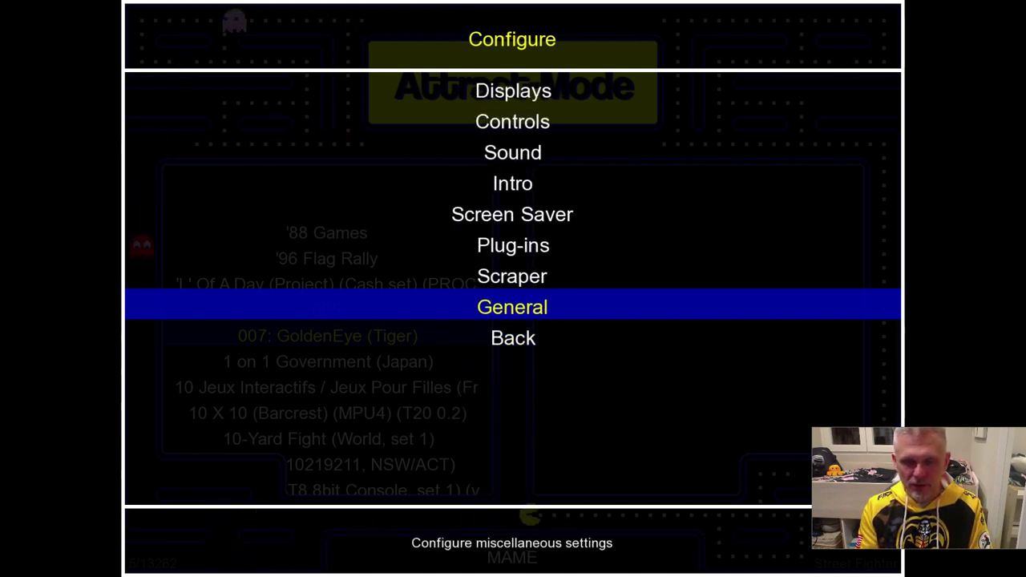
pyautogui.press('Up')
pyautogui.press('Up')
pyautogui.press('Up')
pyautogui.press('Up')
pyautogui.press('Up')
pyautogui.press('Up')
pyautogui.press('Up')
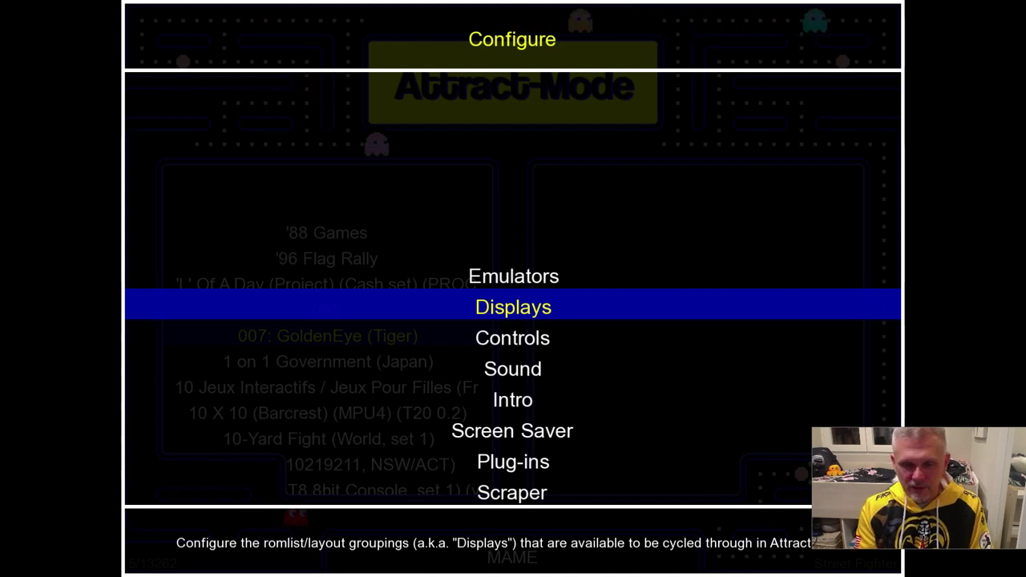
# Open the Street Fighter filter in the MAME display's settings
pyautogui.press('Return')
pyautogui.press('Return')
pyautogui.press('Down')
pyautogui.press('Down')
pyautogui.press('Down')
pyautogui.press('Down')
pyautogui.press('Down')
pyautogui.press('Down')
pyautogui.press('Down')
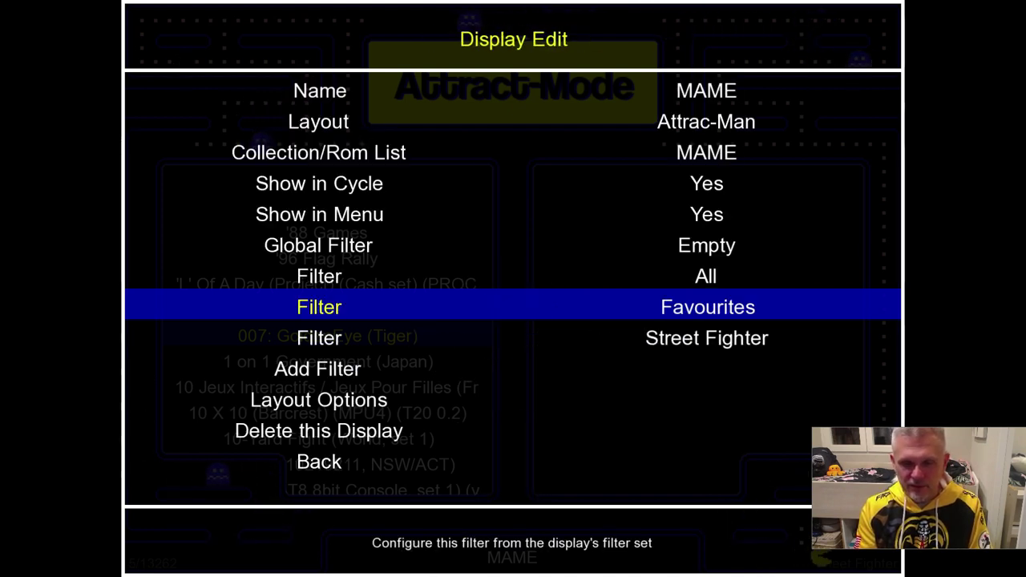
pyautogui.press('Down')
pyautogui.press('Return')
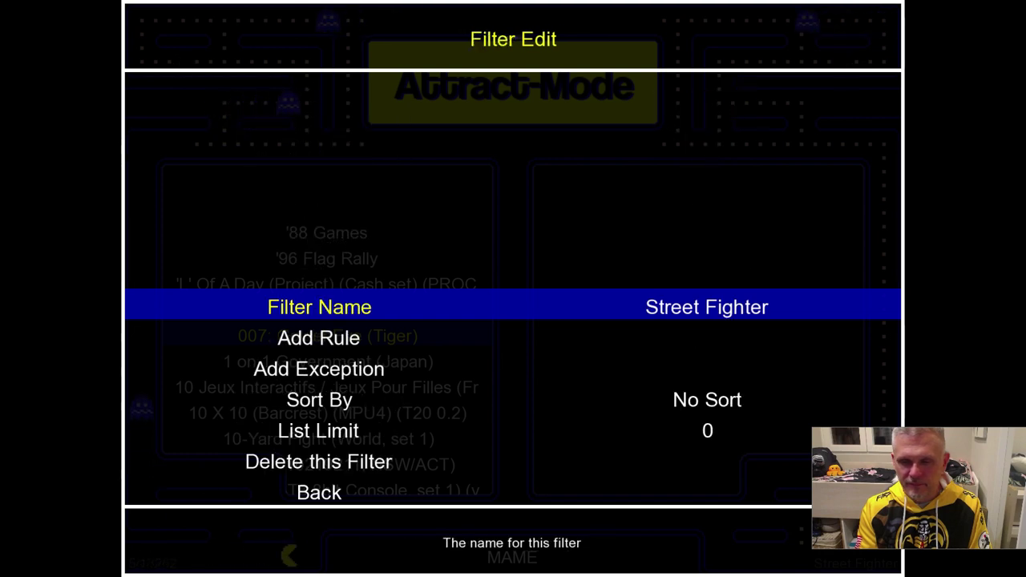
# Add a rule to the Street Fighter filter with Title as its target
pyautogui.press('Down')
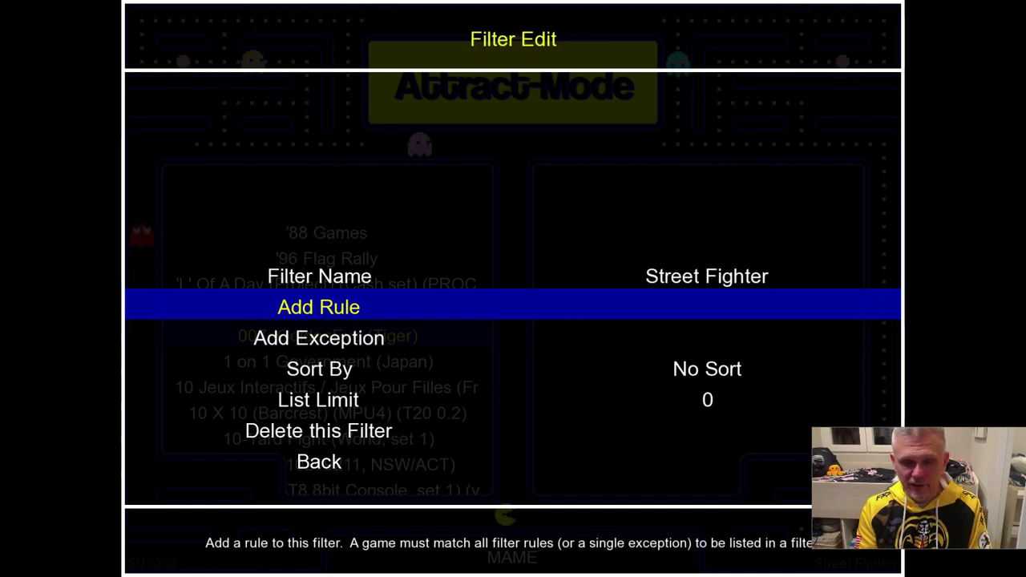
pyautogui.press('Return')
pyautogui.press('Return')
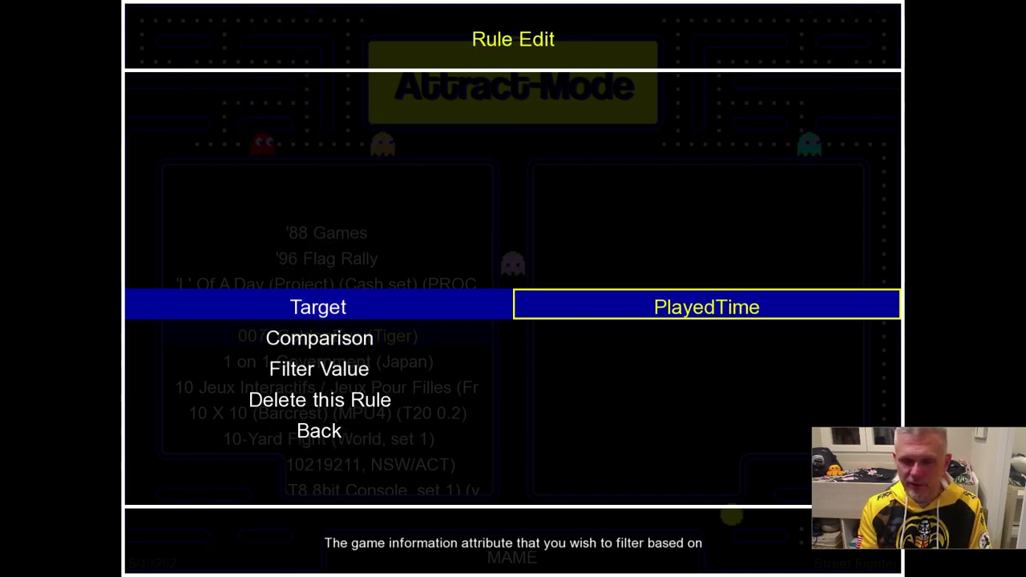
pyautogui.press('Down')
pyautogui.press('Down')
pyautogui.press('Return')
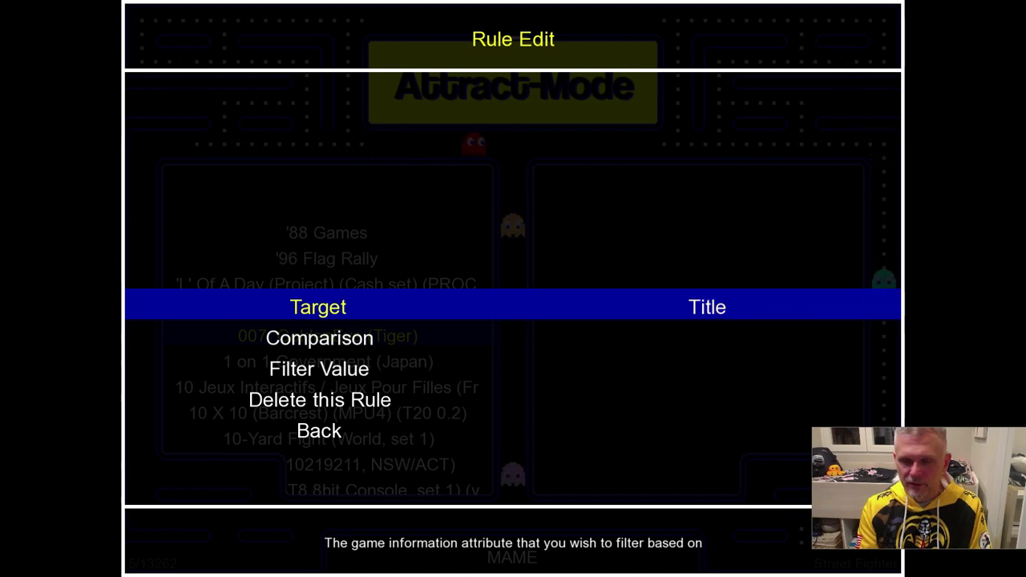
# Set the rule's comparison to contains and its filter value to Street Fighter, and leave the rule
pyautogui.press('Down')
pyautogui.press('Return')
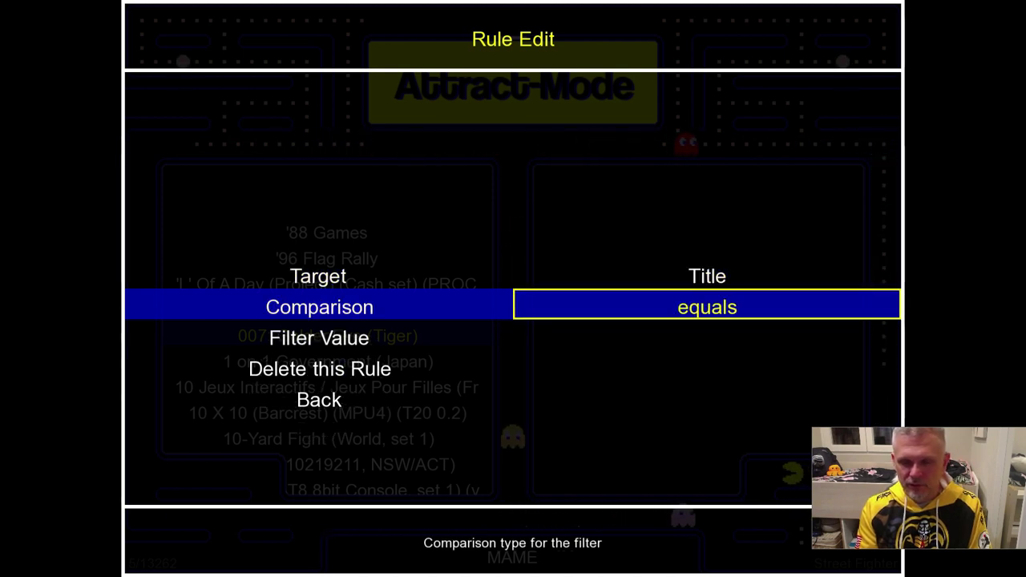
pyautogui.press('Down')
pyautogui.press('Down')
pyautogui.press('Down')
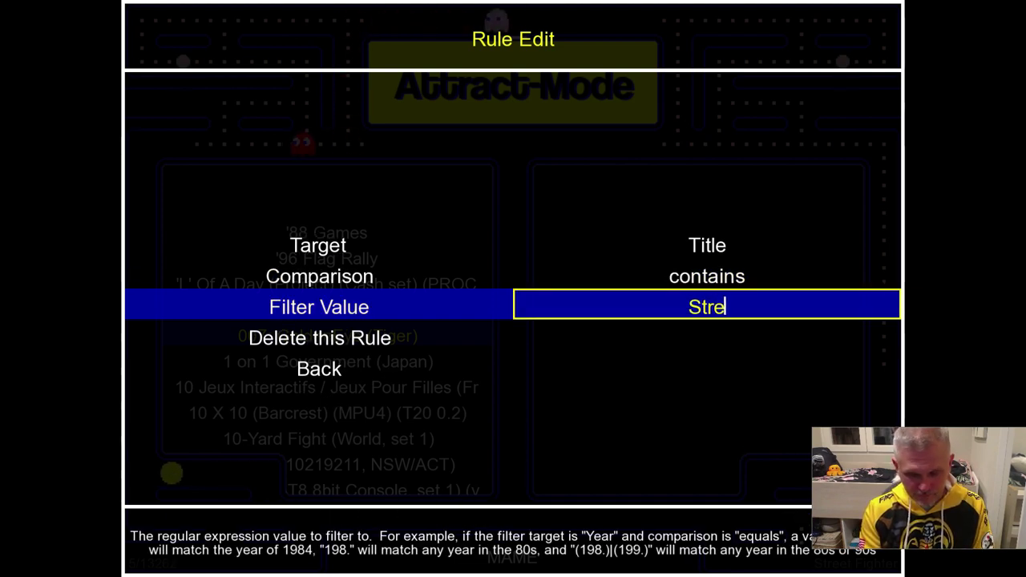
pyautogui.write('ter')
pyautogui.press('Return')
pyautogui.press('Down')
pyautogui.press('Down')
pyautogui.press('Return')
# Set the Street Fighter filter to sort its games by Name
pyautogui.press('Down')
pyautogui.press('Down')
pyautogui.press('Down')
pyautogui.press('Return')
pyautogui.press('Up')
pyautogui.press('Up')
pyautogui.press('Up')
pyautogui.press('Down')
pyautogui.press('Down')
pyautogui.press('Down')
pyautogui.press('Down')
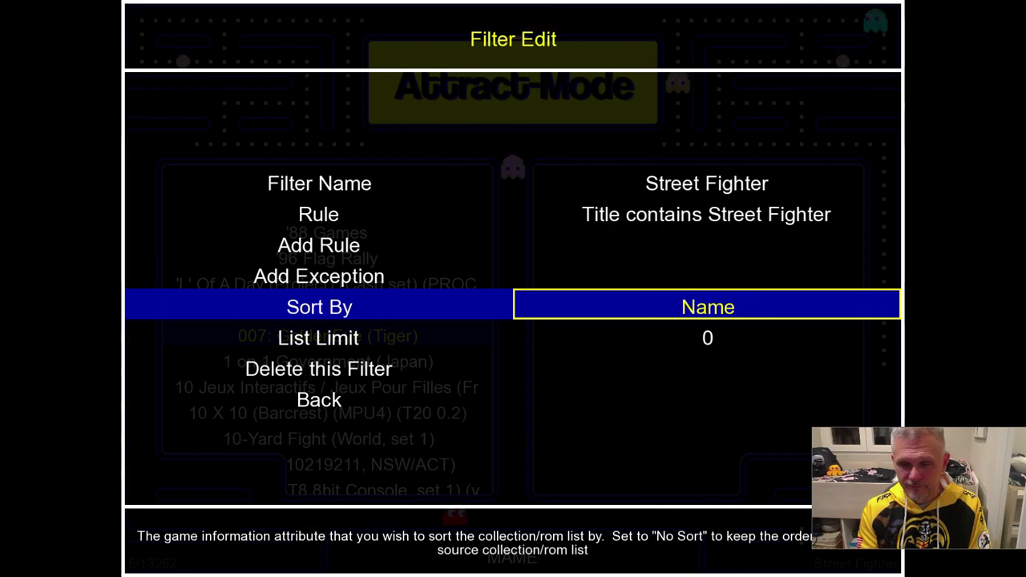
pyautogui.press('Down')
pyautogui.press('Return')
# Finish editing the Street Fighter filter and leave the MAME display's settings
pyautogui.press('Down')
pyautogui.press('Down')
pyautogui.press('Down')
pyautogui.press('Return')
pyautogui.press('Down')
pyautogui.press('Down')
pyautogui.press('Down')
pyautogui.press('Down')
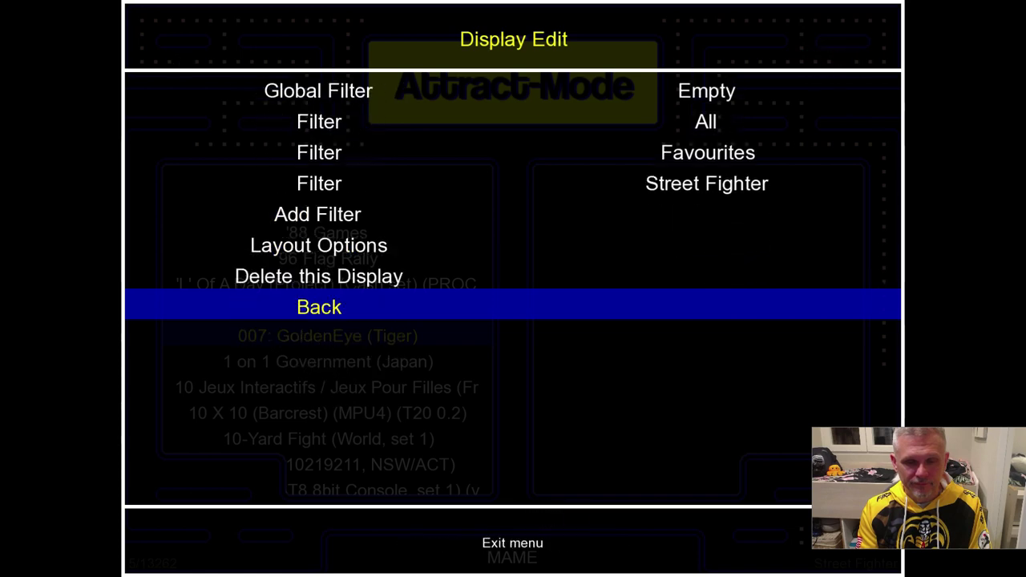
pyautogui.press('Return')
# Set the interface language to Spanish in the miscellaneous configuration
pyautogui.press('Up')
pyautogui.press('Down')
pyautogui.press('Down')
pyautogui.press('Down')
pyautogui.press('Down')
pyautogui.press('Down')
pyautogui.press('Down')
pyautogui.press('Down')
pyautogui.press('Down')
pyautogui.press('Return')
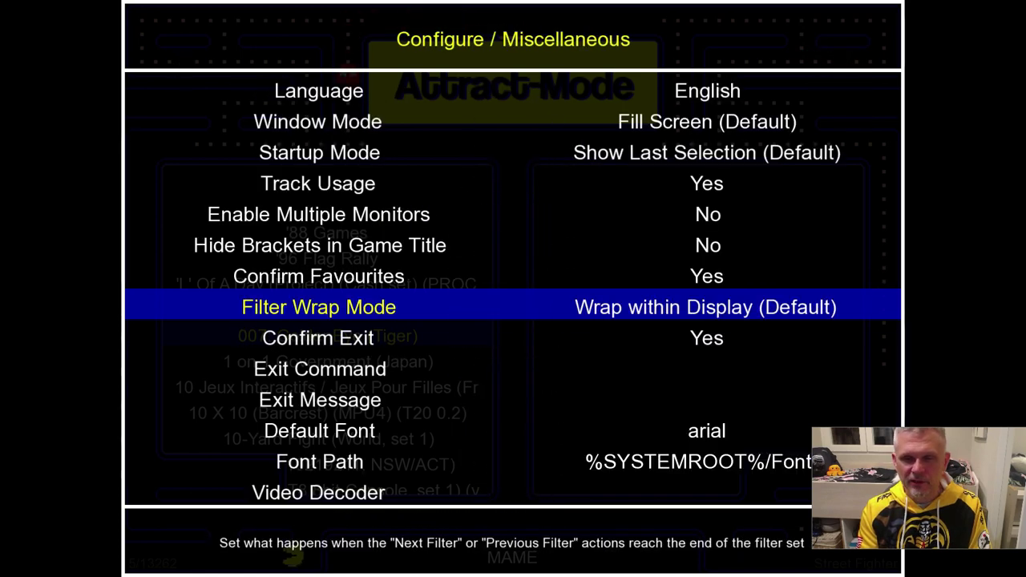
pyautogui.press('Up')
pyautogui.press('Up')
pyautogui.press('Up')
pyautogui.press('Up')
pyautogui.press('Up')
pyautogui.press('Up')
pyautogui.press('Up')
pyautogui.press('Return')
pyautogui.press('Down')
pyautogui.press('Return')
# Review the remaining miscellaneous options, including Image Cache Size, Power Saving and Hide Console, and return to the main configuration
pyautogui.press('Down')
pyautogui.press('Down')
pyautogui.press('Down')
pyautogui.press('Down')
pyautogui.press('Down')
pyautogui.press('Down')
pyautogui.press('Down')
pyautogui.press('Down')
pyautogui.press('Down')
pyautogui.press('Down')
pyautogui.press('Down')
pyautogui.press('Down')
pyautogui.press('Down')
pyautogui.press('Down')
pyautogui.press('Down')
pyautogui.press('Up')
pyautogui.press('Up')
pyautogui.press('Up')
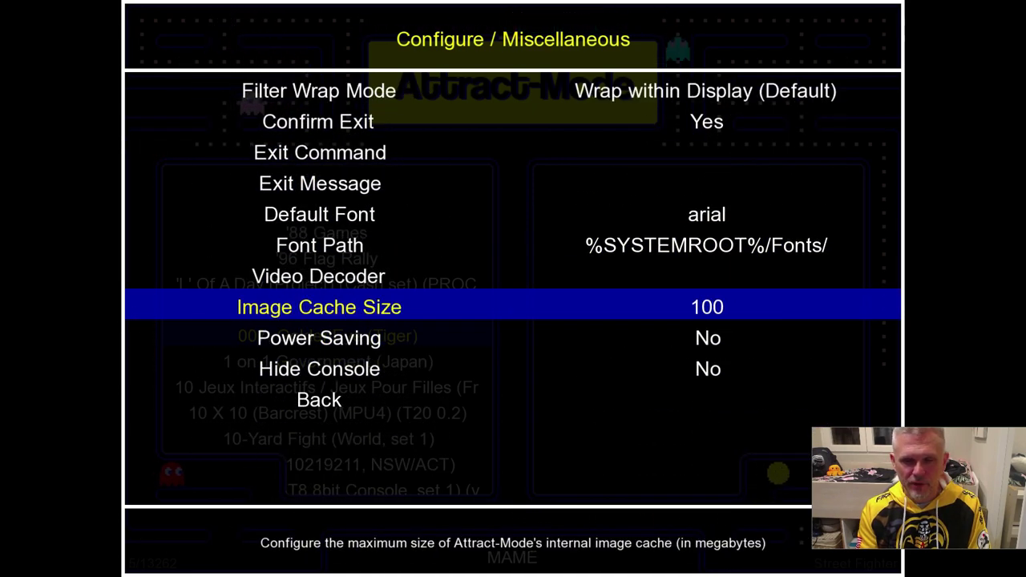
pyautogui.press('Down')
pyautogui.press('Down')
pyautogui.press('Down')
pyautogui.press('Down')
pyautogui.press('Down')
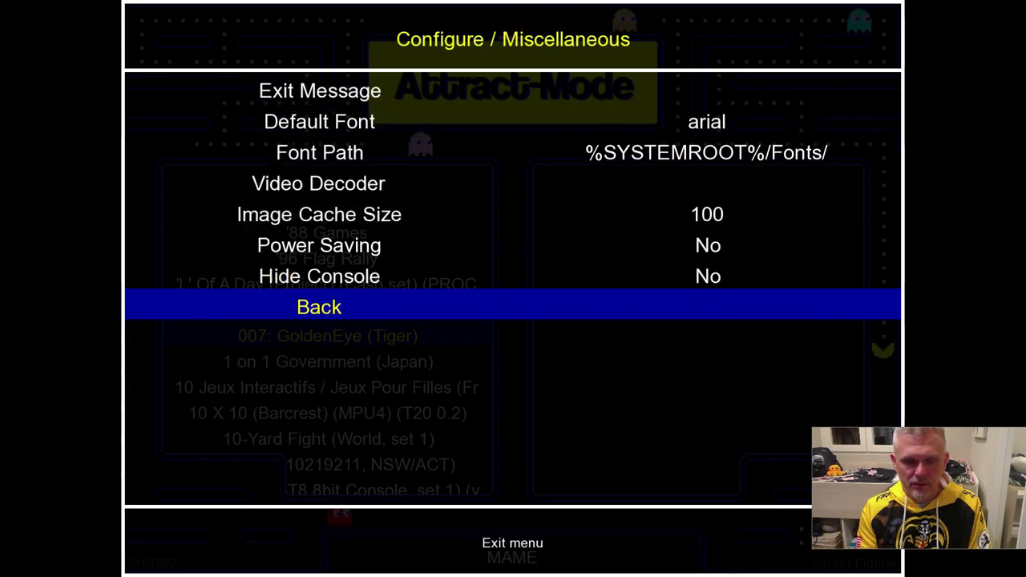
pyautogui.press('Return')
# Open the settings of the History.dat plugin
pyautogui.press('Up')
pyautogui.press('Up')
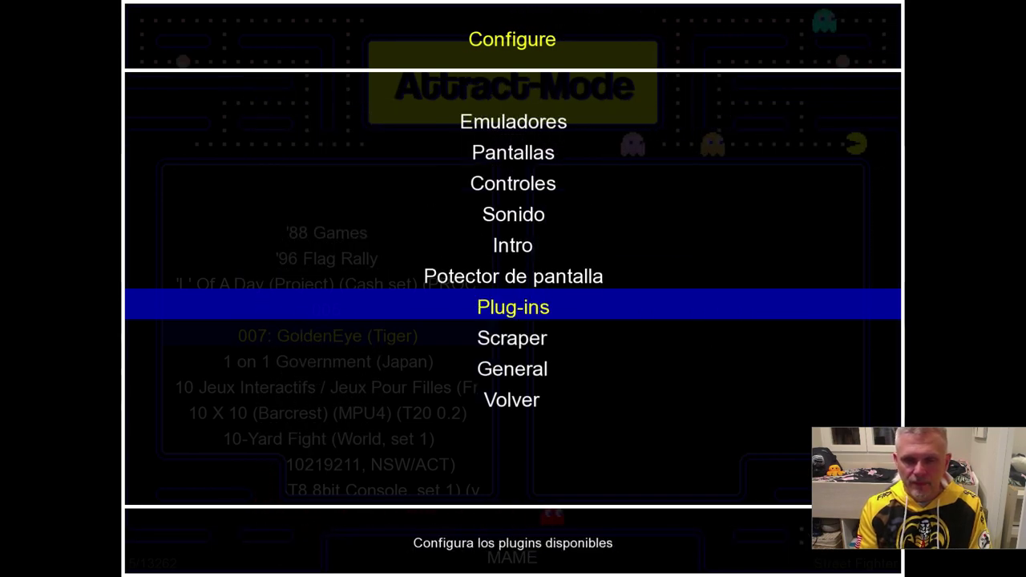
pyautogui.press('Return')
pyautogui.press('Up')
pyautogui.press('Up')
pyautogui.press('Up')
pyautogui.press('Up')
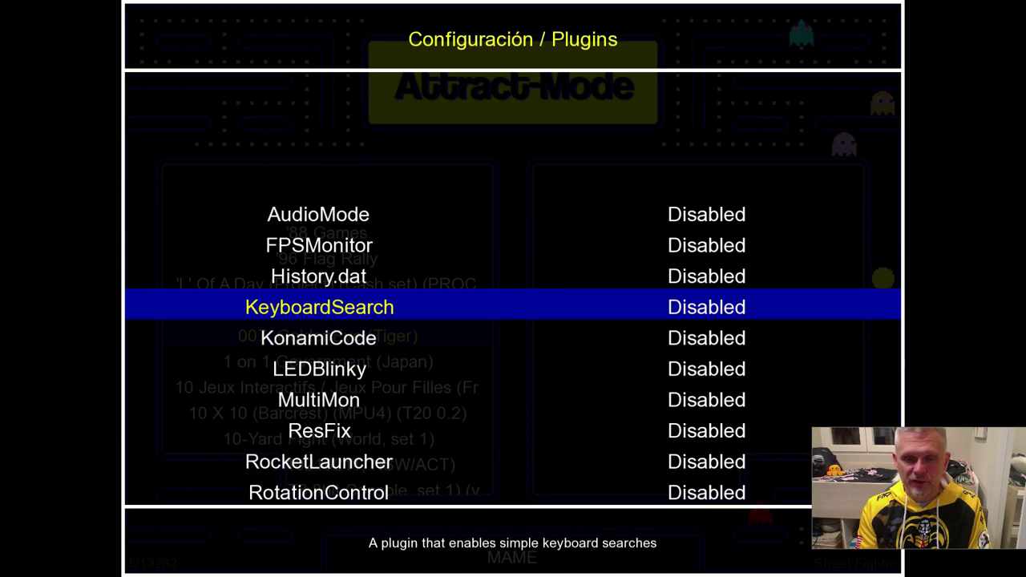
pyautogui.press('Up')
pyautogui.press('Return')
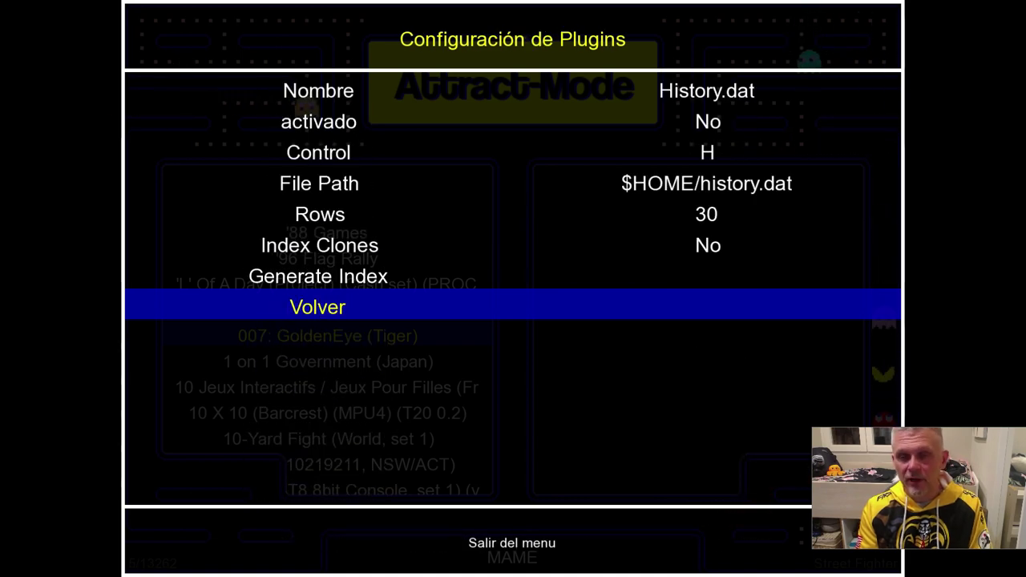
# Set the History.dat plugin's file path to L:\Attract-Mode\databases\history.dat
pyautogui.press('Up')
pyautogui.press('Up')
pyautogui.press('Up')
pyautogui.press('Up')
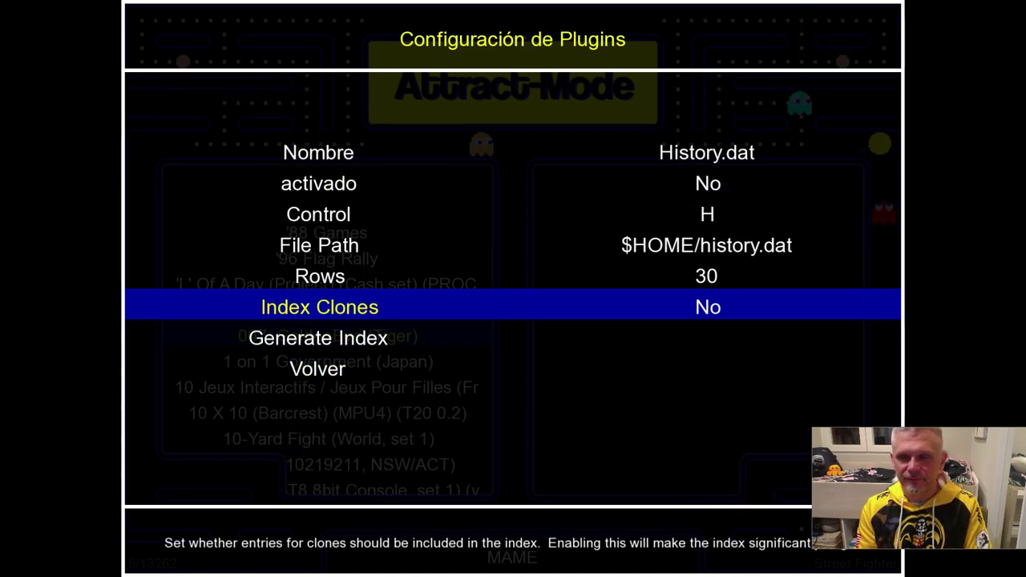
pyautogui.press('Return')
pyautogui.press('Left')
pyautogui.press('Left')
pyautogui.press('Left')
pyautogui.press('Left')
pyautogui.press('Left')
pyautogui.press('Left')
pyautogui.press('BackSpace')
pyautogui.press('BackSpace')
pyautogui.press('BackSpace')
pyautogui.press('BackSpace')
pyautogui.press('BackSpace')
pyautogui.press('BackSpace')
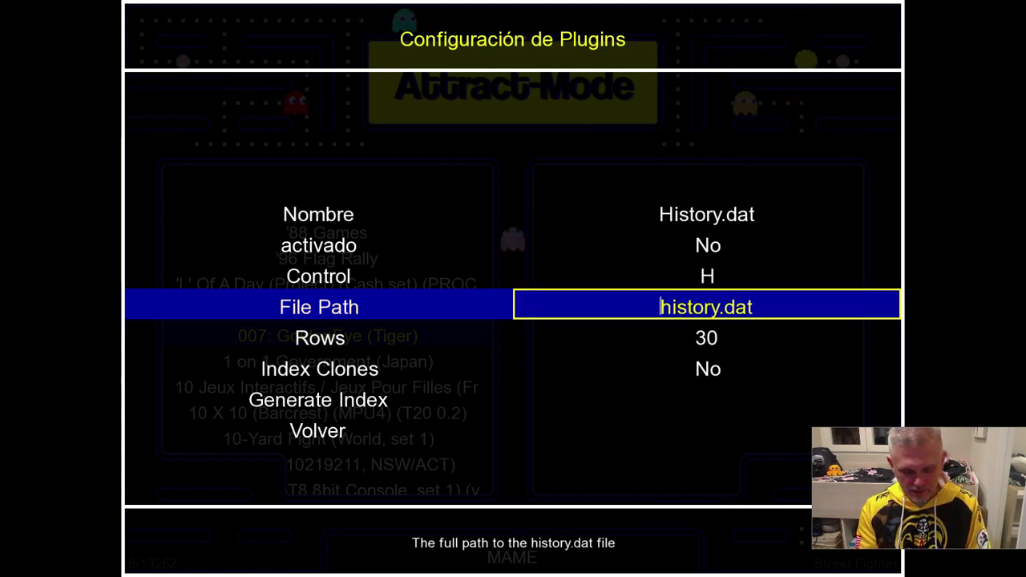
pyautogui.write('L:\\Attract-Mode\\databases\\')
pyautogui.write('\\')
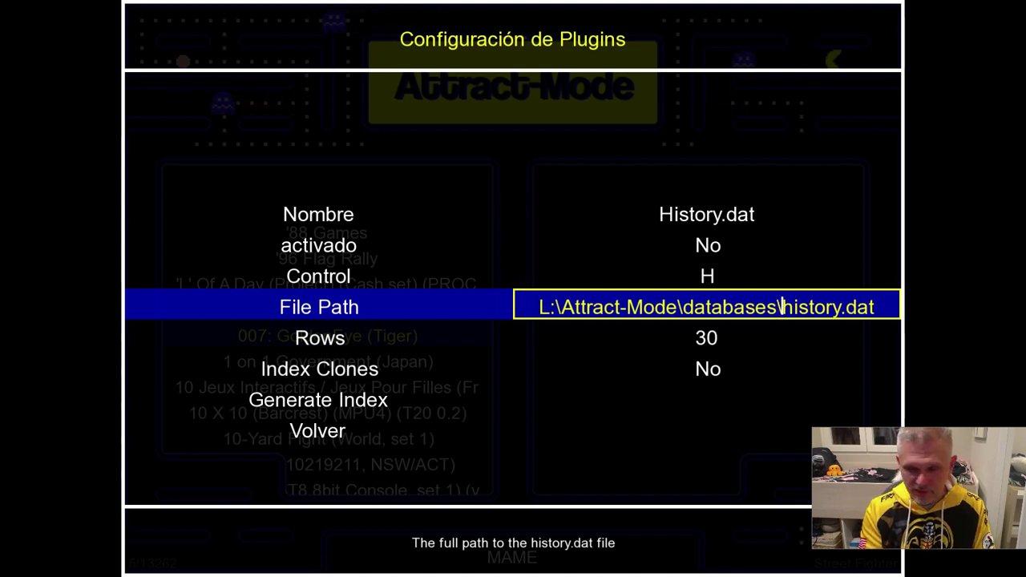
pyautogui.press('Return')
# Generate the History.dat plugin's index and exit the configuration to the MAME game list
pyautogui.press('Down')
pyautogui.press('Down')
pyautogui.press('Down')
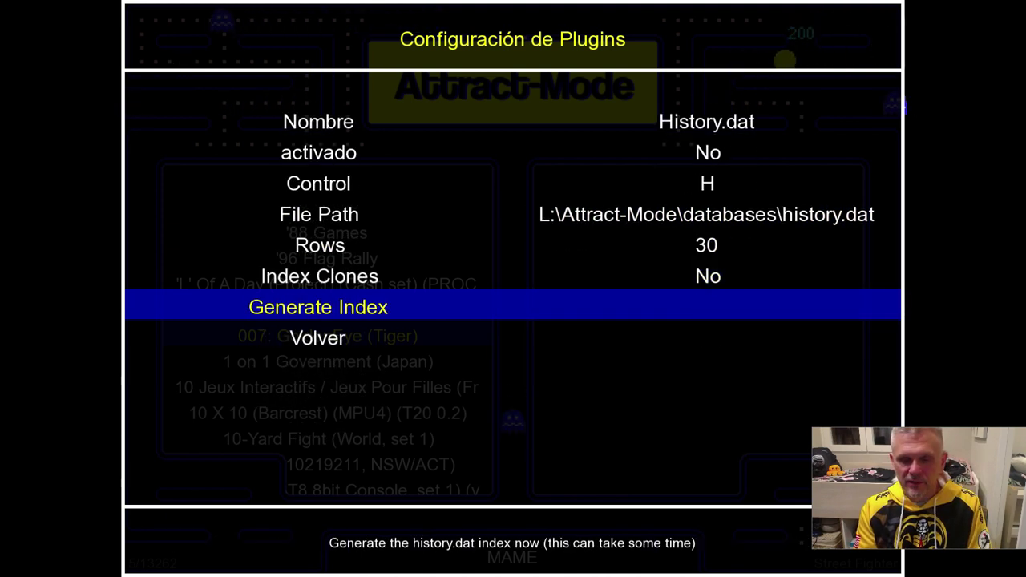
pyautogui.press('Return')
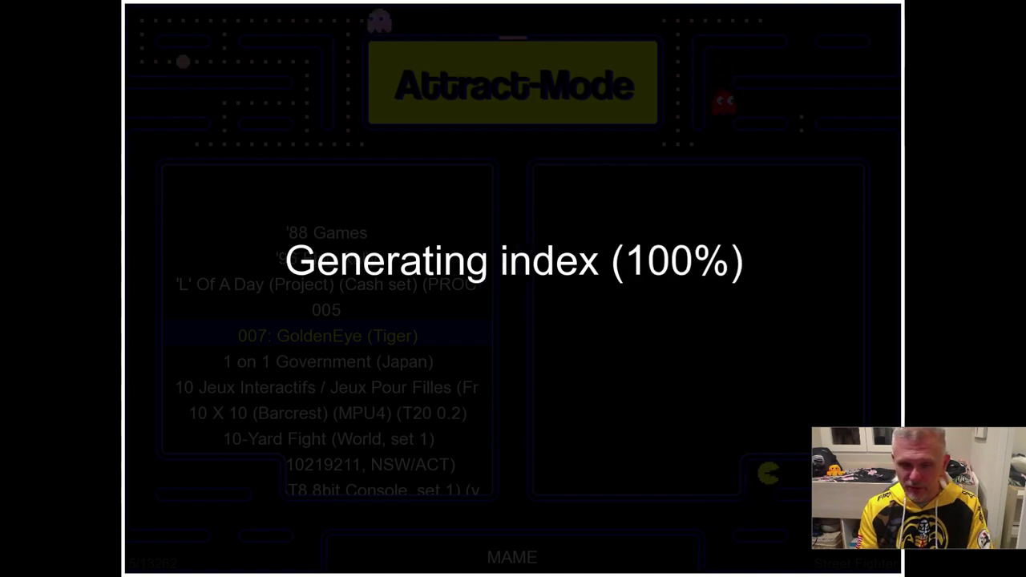
pyautogui.press('Down')
pyautogui.press('Return')
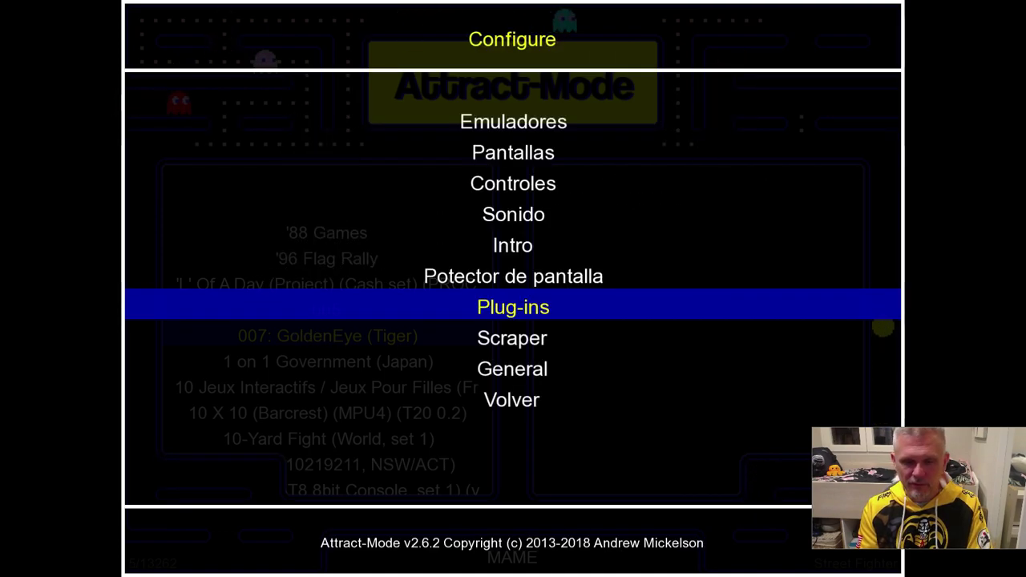
pyautogui.press('Down')
pyautogui.press('Down')
pyautogui.press('Down')
pyautogui.press('Return')
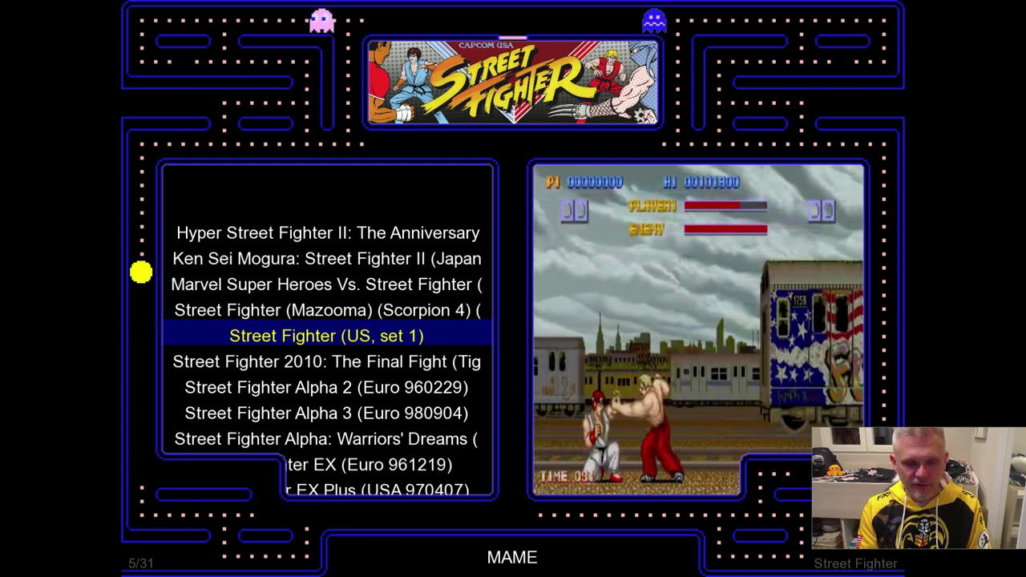
# Browse the Street Fighter filter from Hyper Street Fighter II down to Super Street Fighter II Turbo, checking the titles, marquees and video previews
pyautogui.press('Up')
pyautogui.press('Up')
pyautogui.press('Up')
pyautogui.press('Up')
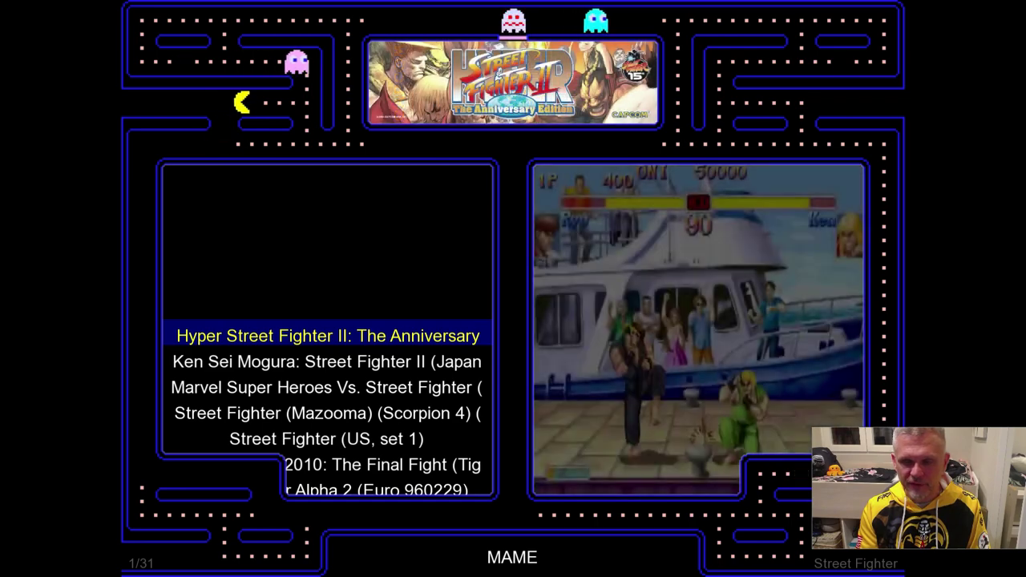
pyautogui.press('Down')
pyautogui.press('Down')
pyautogui.press('Down')
pyautogui.press('Down')
pyautogui.press('Down')
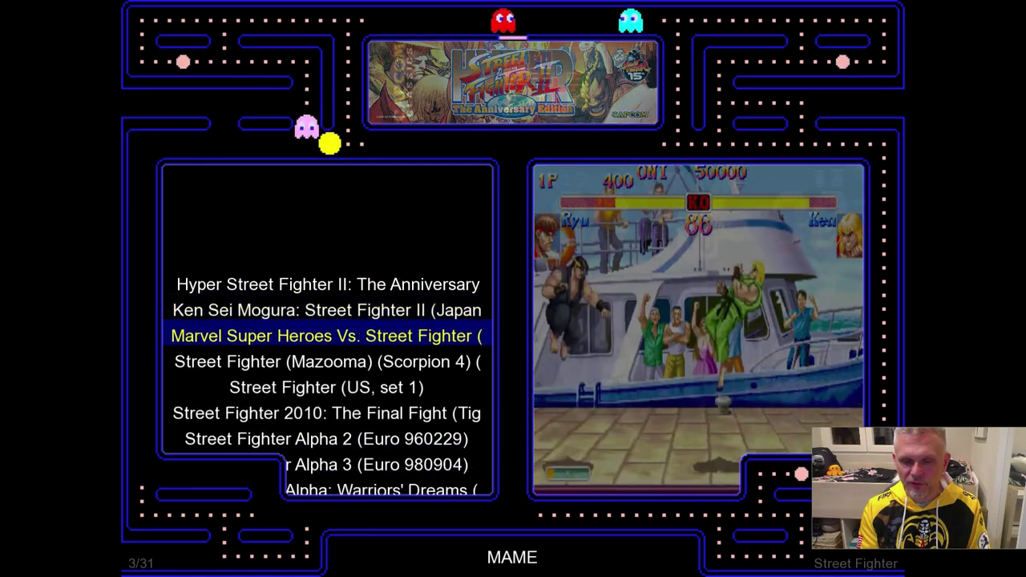
pyautogui.press('Down')
pyautogui.press('Down')
pyautogui.press('Down')
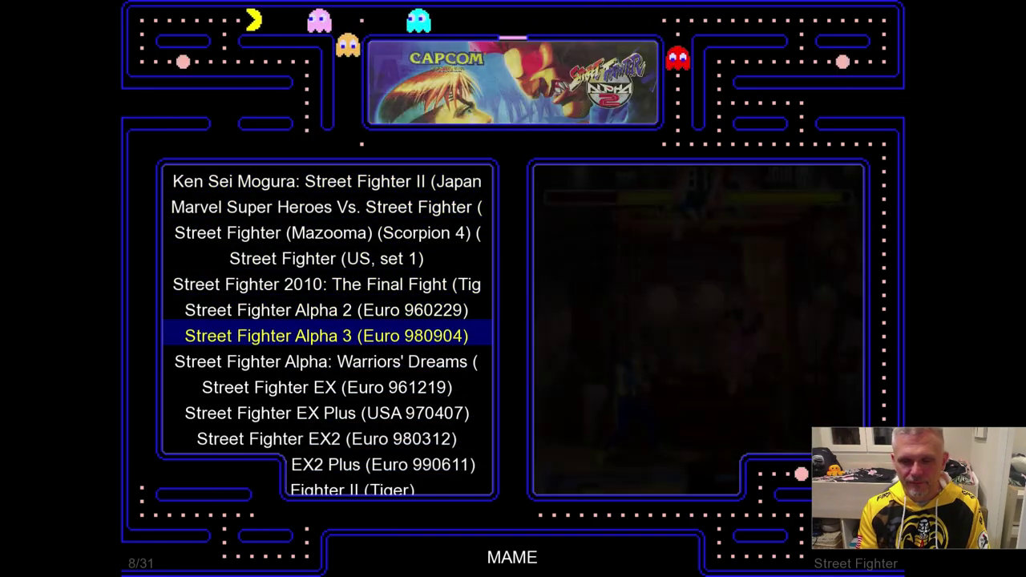
pyautogui.press('Down')
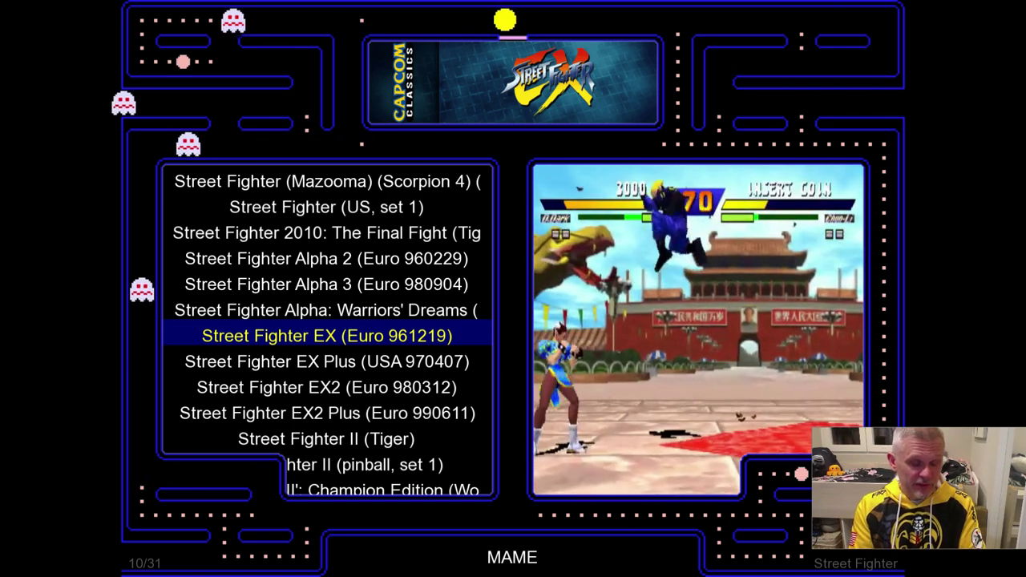
pyautogui.press('Down')
pyautogui.press('Down')
pyautogui.press('Down')
pyautogui.press('Down')
pyautogui.press('Down')
pyautogui.press('Down')
pyautogui.press('Down')
pyautogui.press('Down')
pyautogui.press('Down')
pyautogui.press('Down')
pyautogui.press('Down')
pyautogui.press('Down')
pyautogui.press('Down')
pyautogui.press('Down')
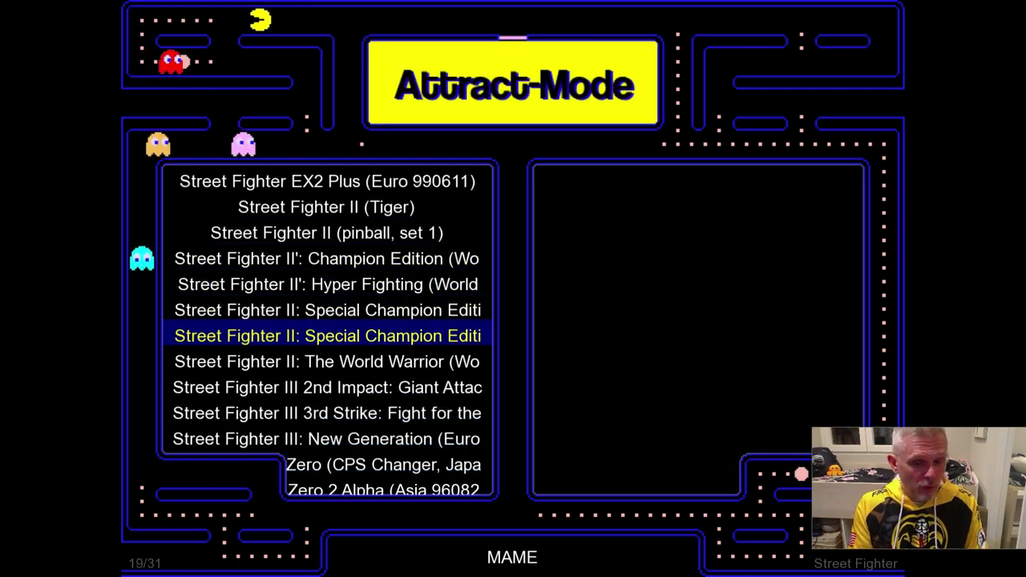
pyautogui.press('Down')
pyautogui.press('Down')
pyautogui.press('Down')
pyautogui.press('Down')
pyautogui.press('Down')
pyautogui.press('Down')
pyautogui.press('Down')
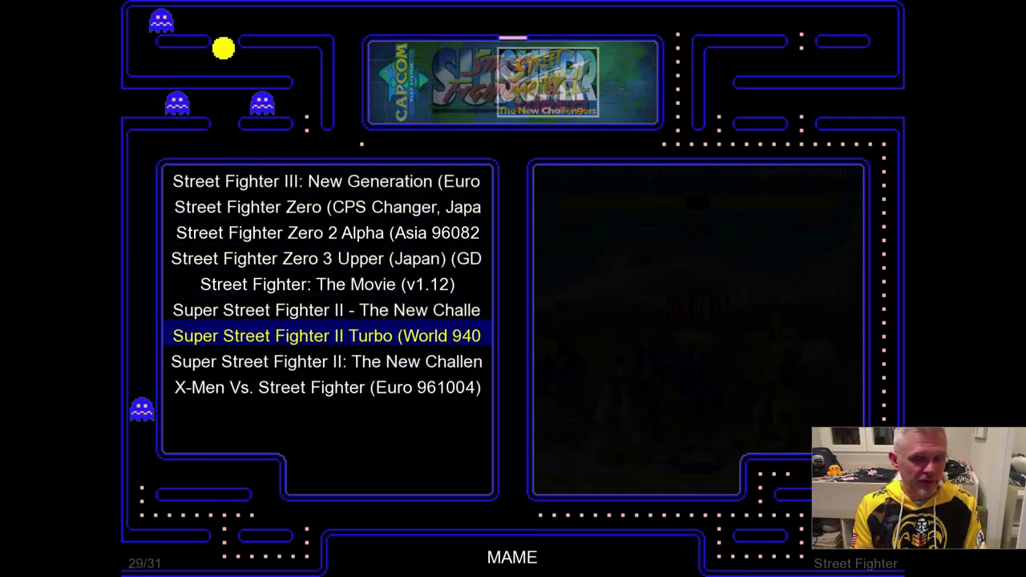
# Browse back up the filtered list to its first game, and select Ken Sei Mogura: Street Fighter II to view its preview
pyautogui.press('Up')
pyautogui.press('Up')
pyautogui.press('Up')
pyautogui.press('Up')
pyautogui.press('Up')
pyautogui.press('Up')
pyautogui.press('Up')
pyautogui.press('Up')
pyautogui.press('Up')
pyautogui.press('Up')
pyautogui.press('Up')
pyautogui.press('Up')
pyautogui.press('Up')
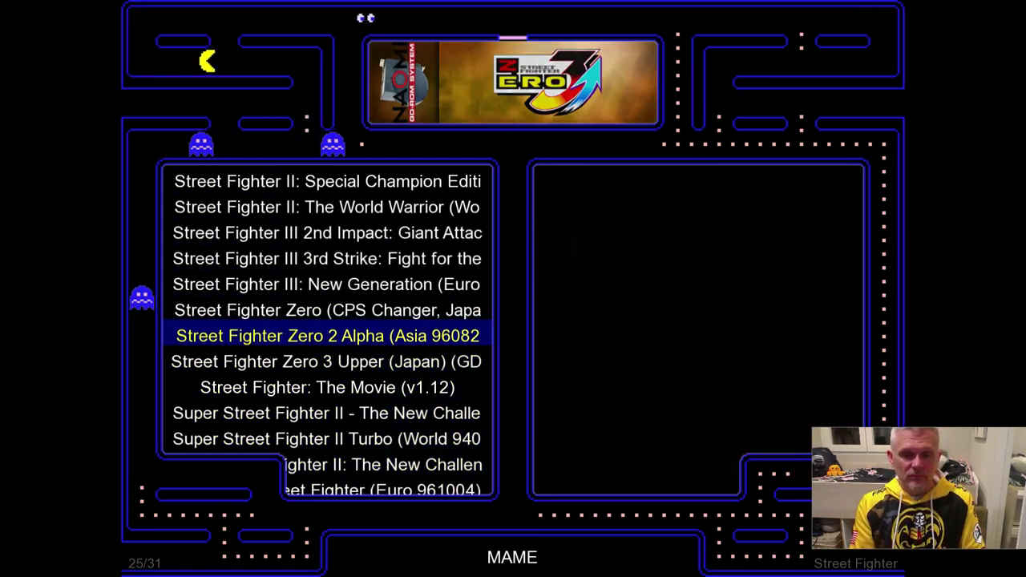
pyautogui.press('Up')
pyautogui.press('Up')
pyautogui.press('Up')
pyautogui.press('Up')
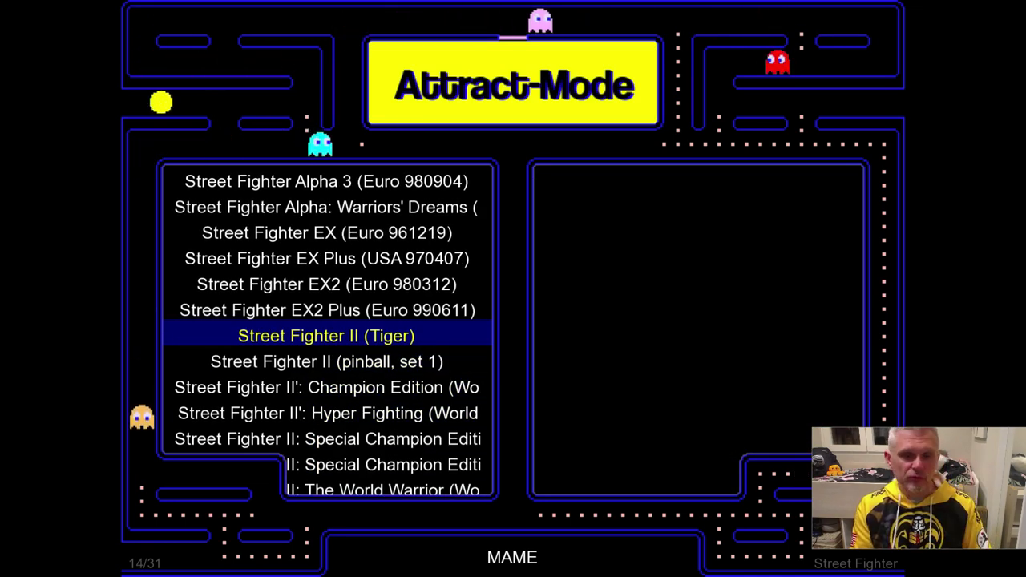
pyautogui.press('Up')
pyautogui.press('Up')
pyautogui.press('Up')
pyautogui.press('Up')
pyautogui.press('Up')
pyautogui.press('Up')
pyautogui.press('Up')
pyautogui.press('Up')
pyautogui.press('Up')
pyautogui.press('Up')
pyautogui.press('Up')
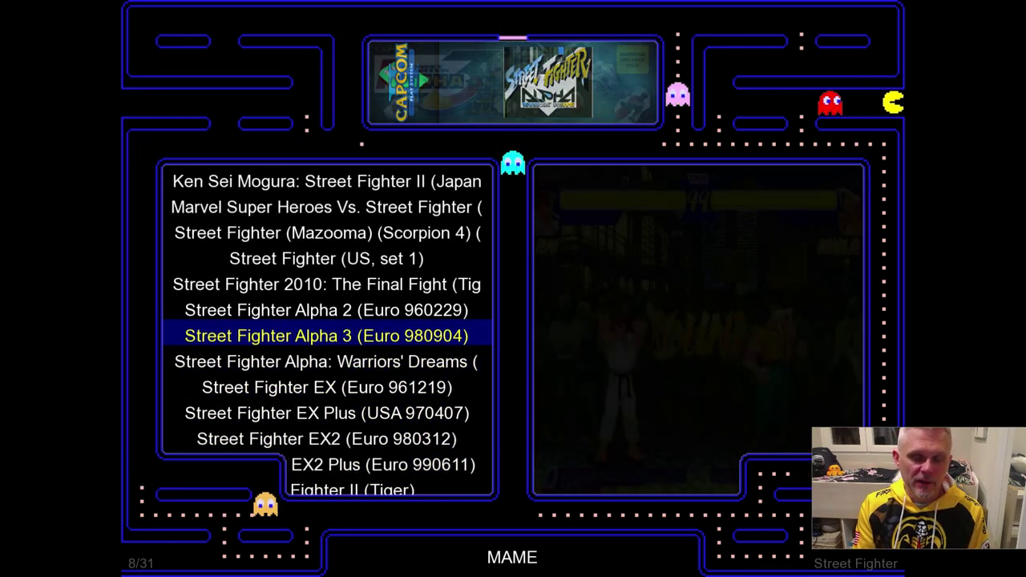
pyautogui.press('Up')
pyautogui.press('Up')
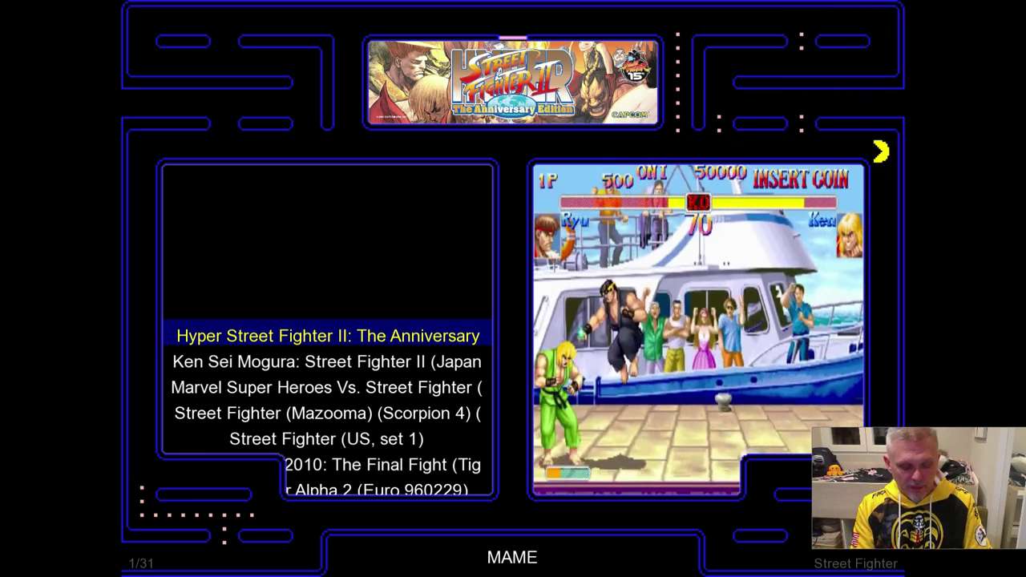
pyautogui.press('Down')
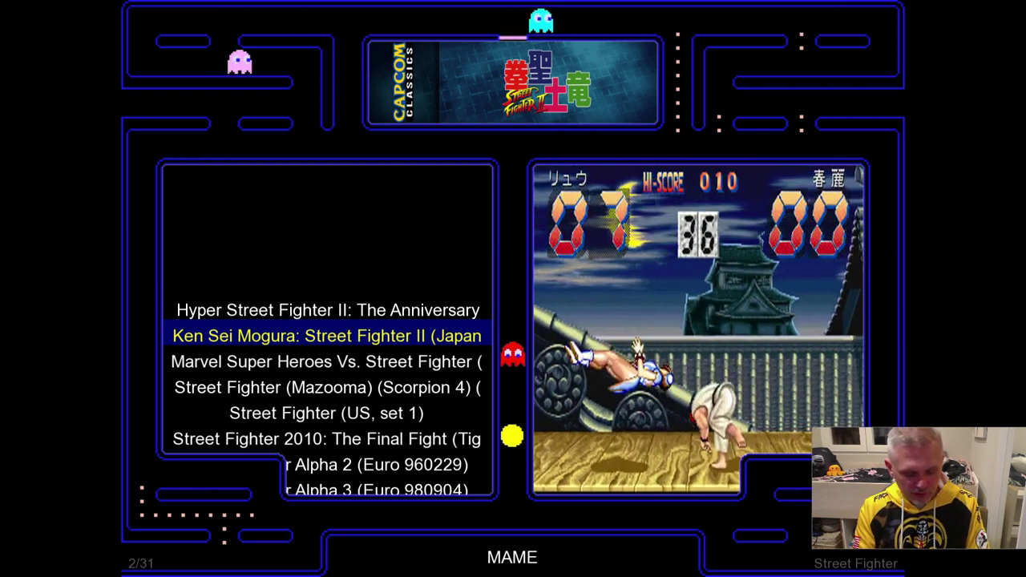
# Open the global filter (Filtro global) of the MAME display for editing in the configuration
pyautogui.press('Tab')
pyautogui.press('Up')
pyautogui.press('Up')
pyautogui.press('Up')
pyautogui.press('Up')
pyautogui.press('Up')
pyautogui.press('Up')
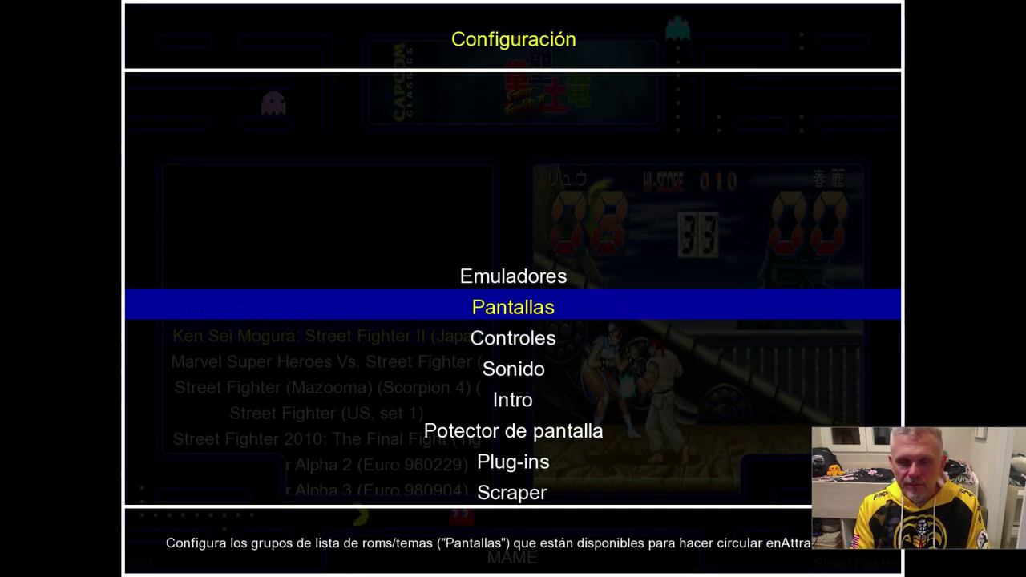
pyautogui.press('Return')
pyautogui.press('Return')
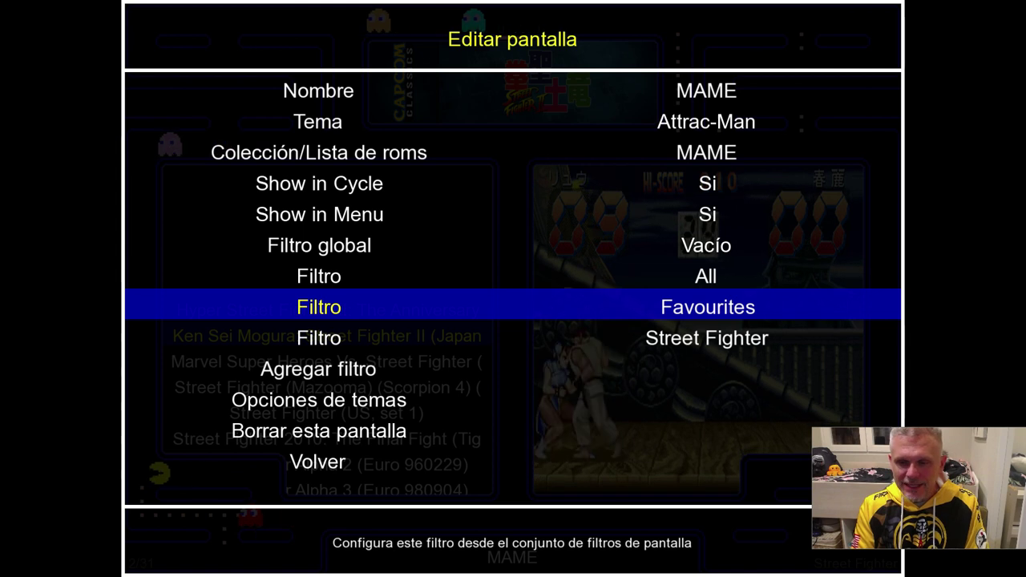
pyautogui.press('Up')
pyautogui.press('Up')
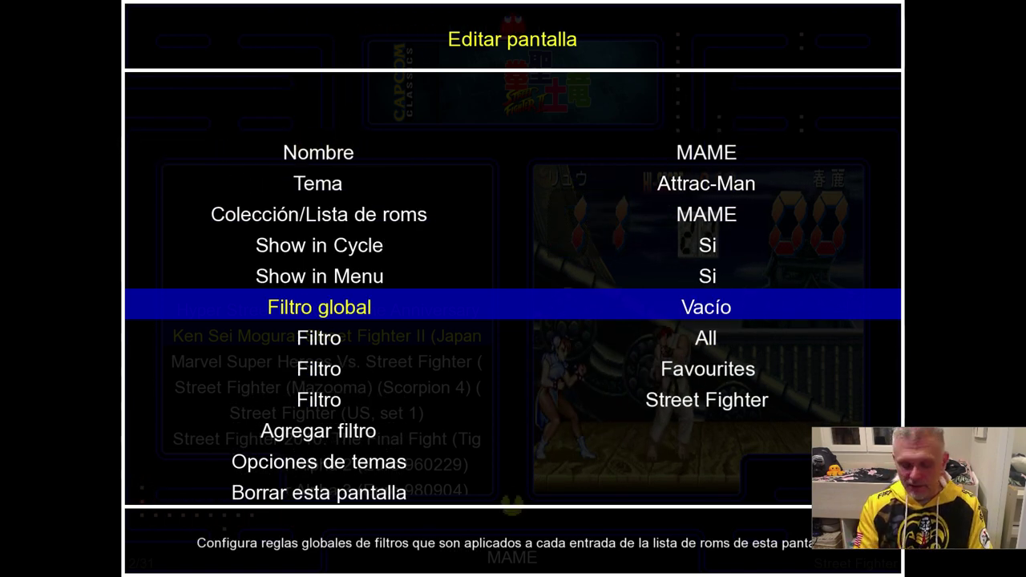
pyautogui.press('Return')
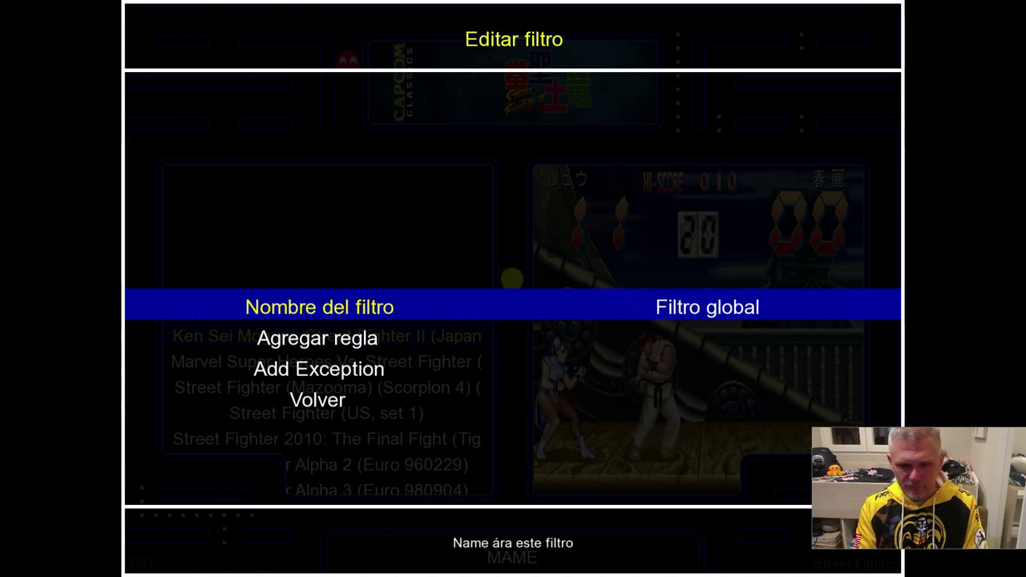
# Add a rule to the global filter with Estado as its target
pyautogui.press('Down')
pyautogui.press('Return')
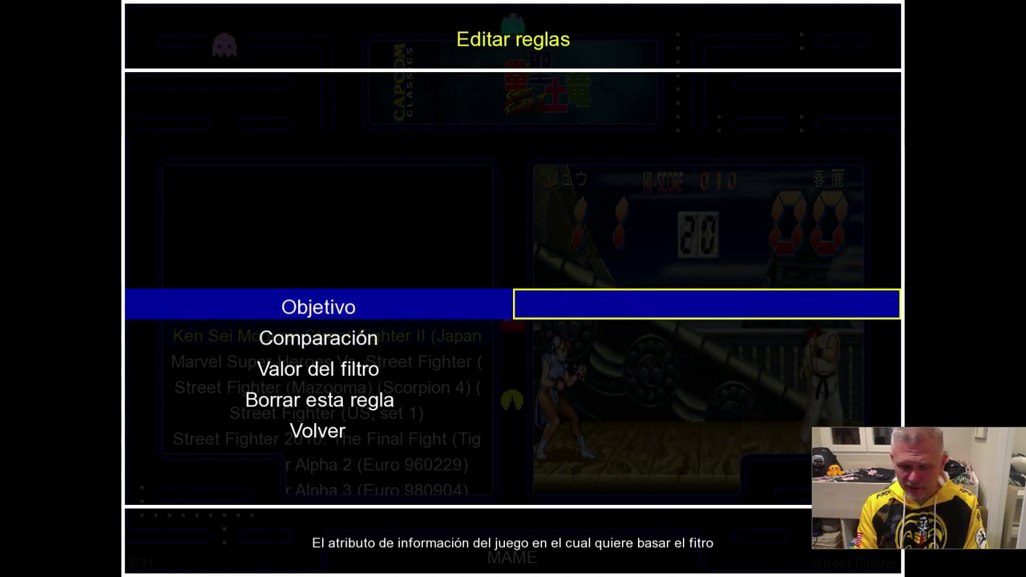
pyautogui.press('Right')
pyautogui.press('Right')
pyautogui.press('Right')
pyautogui.press('Right')
pyautogui.press('Right')
pyautogui.press('Right')
pyautogui.press('Right')
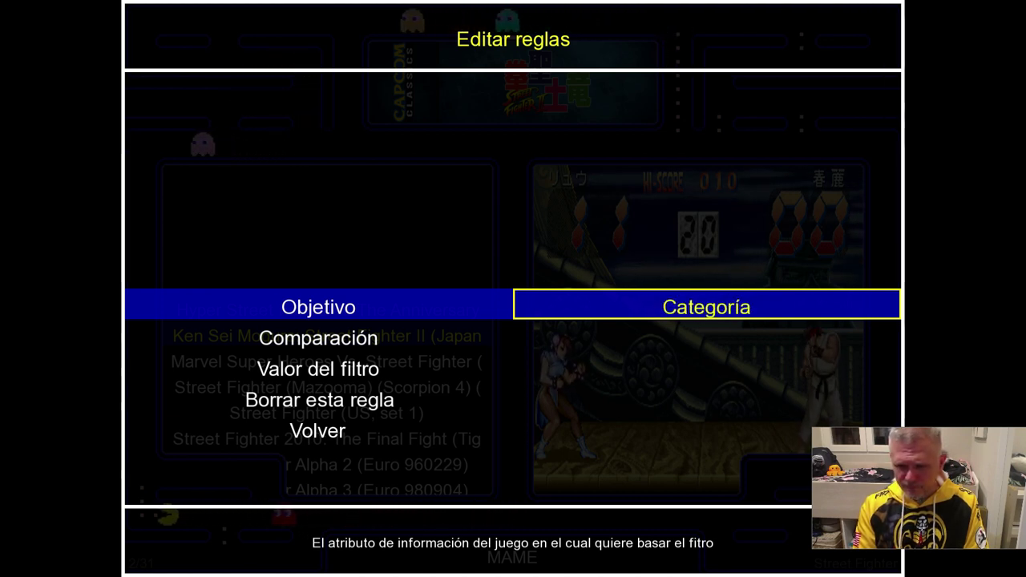
pyautogui.press('Right')
pyautogui.press('Right')
pyautogui.press('Right')
pyautogui.press('Right')
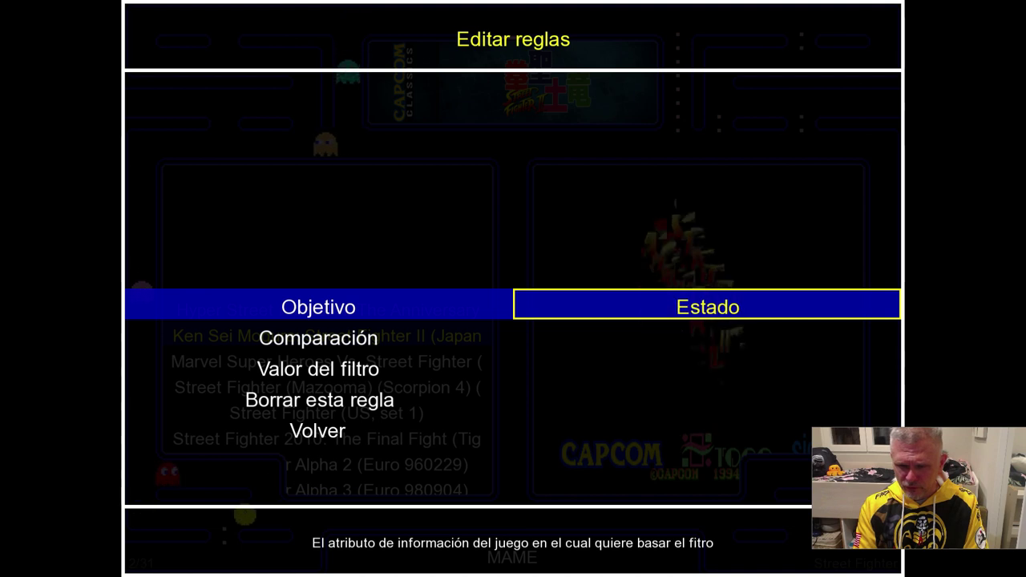
# Set the Estado rule's comparison to igual and its filter value to good, and return to the filter's rules
pyautogui.press('Down')
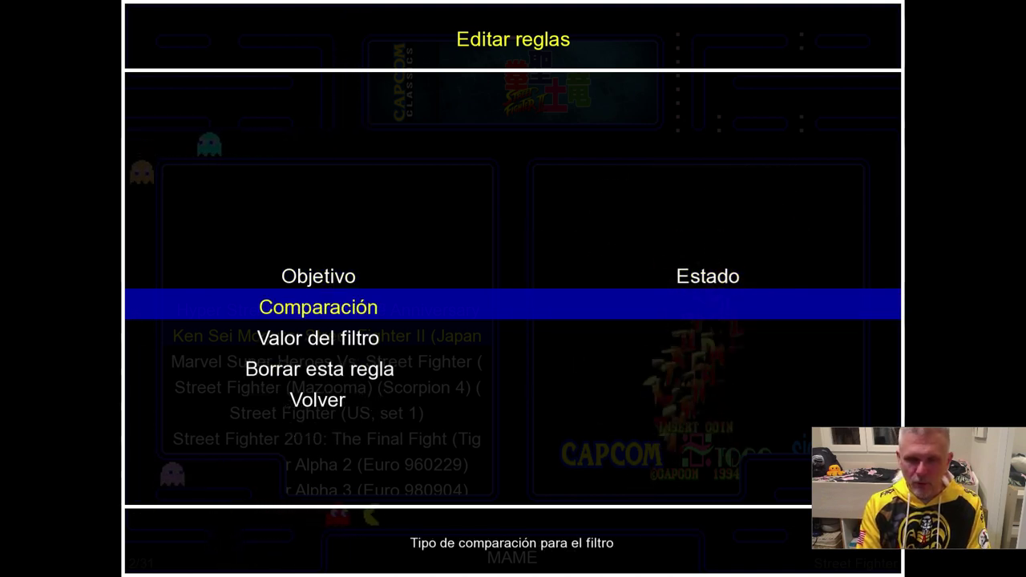
pyautogui.press('Right')
pyautogui.press('Right')
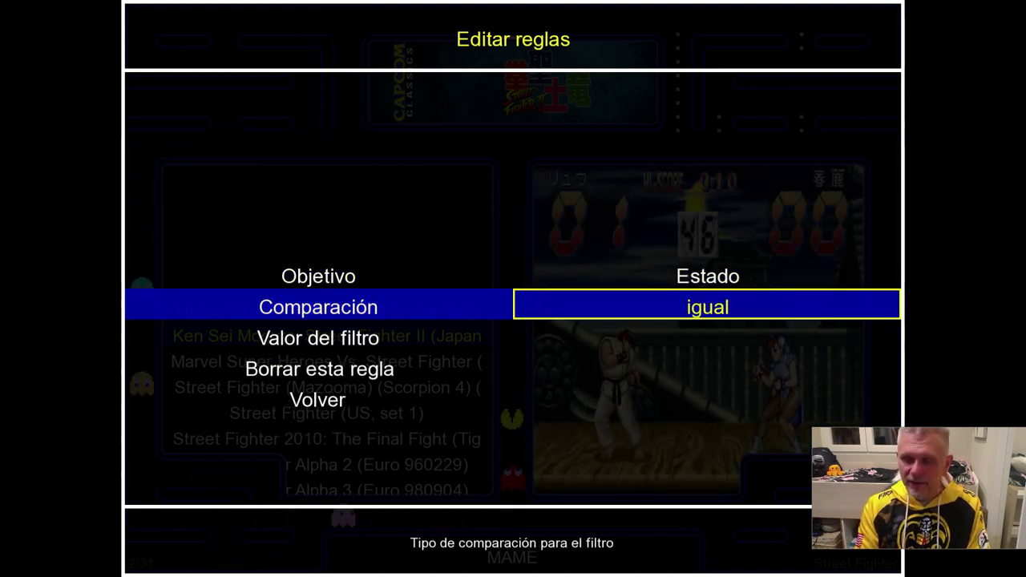
pyautogui.press('Down')
pyautogui.press('Return')
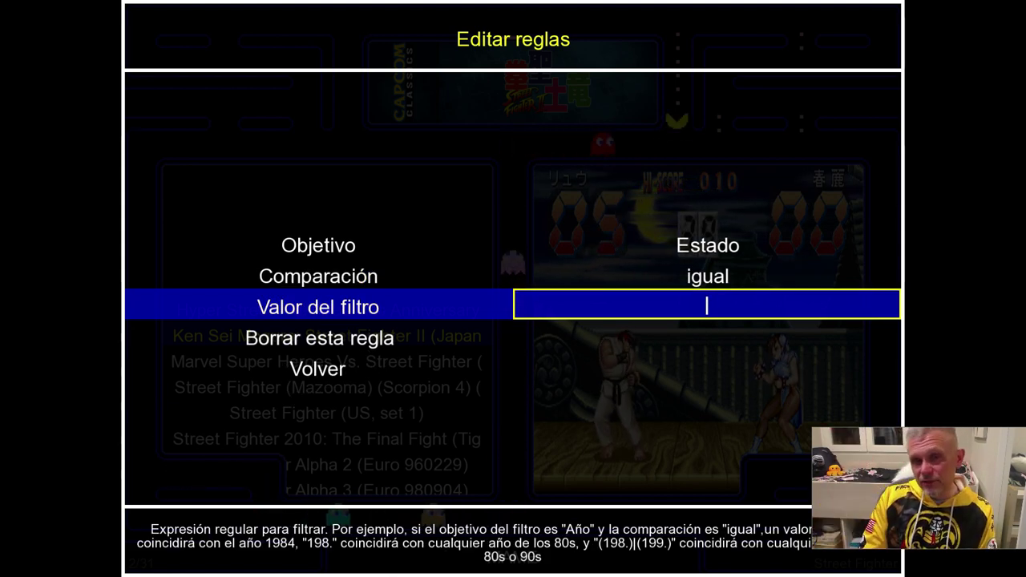
pyautogui.write('goo')
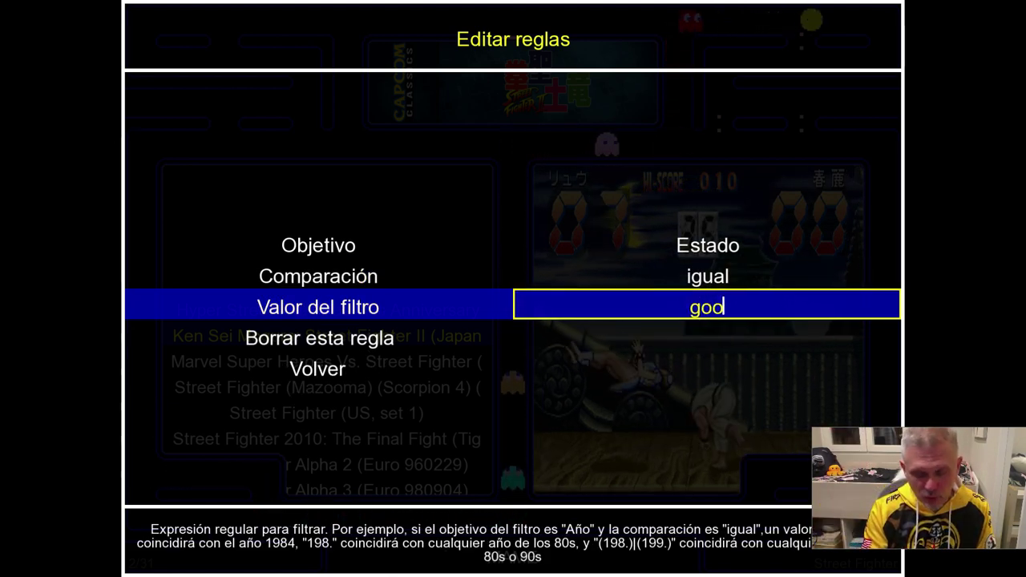
pyautogui.write('d')
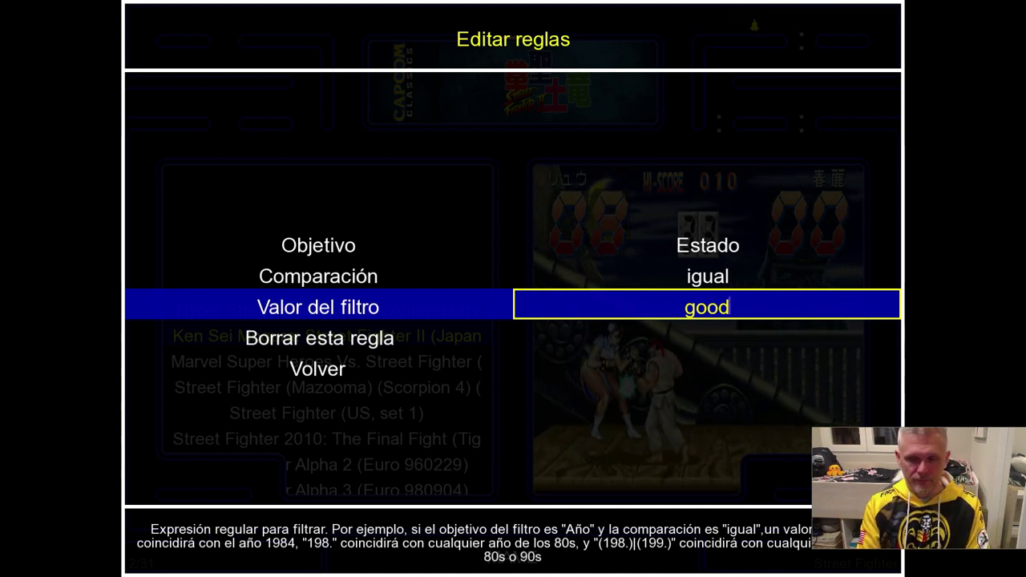
pyautogui.press('Return')
pyautogui.press('Down')
pyautogui.press('Down')
pyautogui.press('Return')
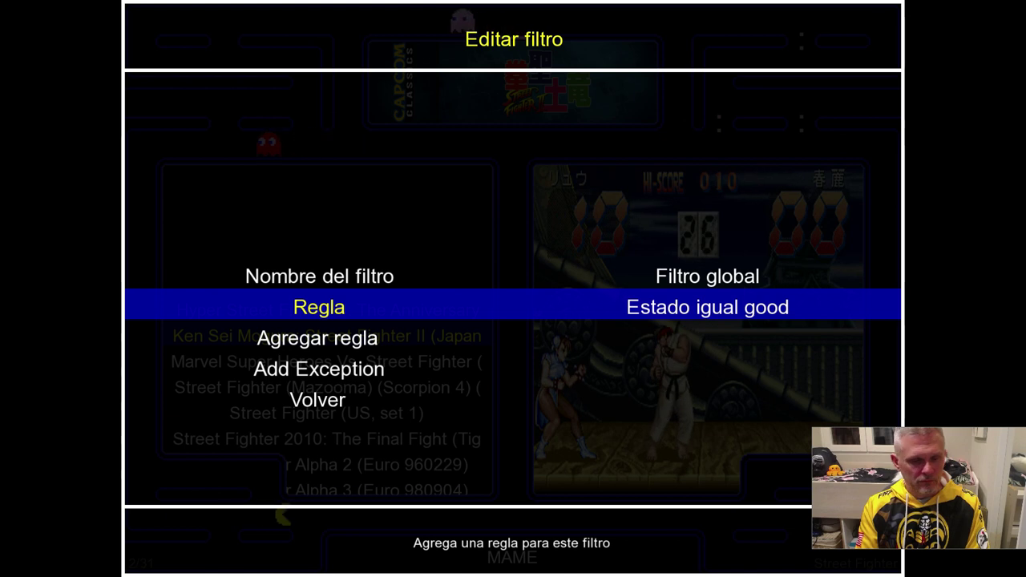
# Add a second rule to the global filter with Clon de as its target
pyautogui.press('Down')
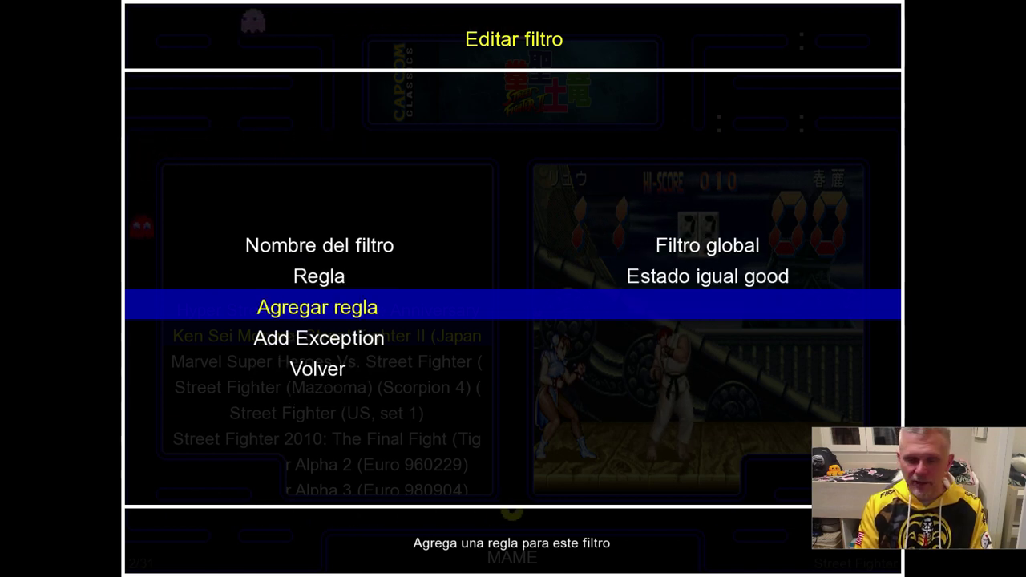
pyautogui.press('Return')
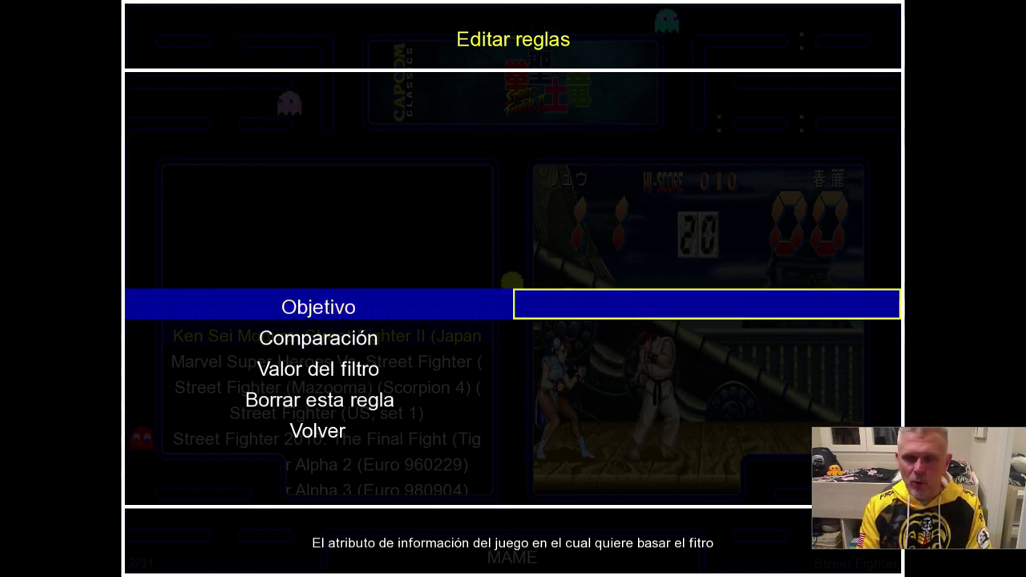
pyautogui.press('Right')
pyautogui.press('Right')
pyautogui.press('Right')
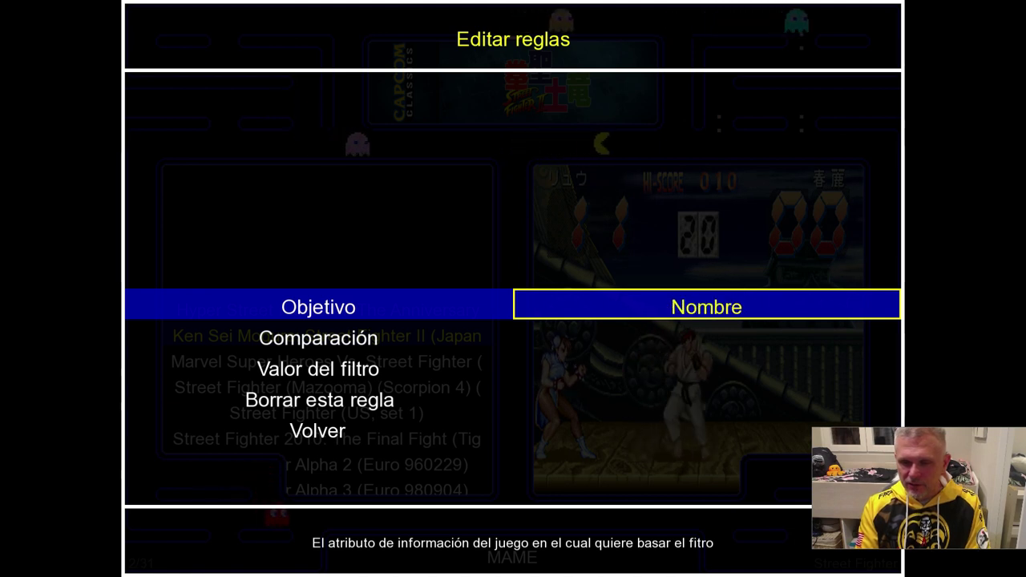
pyautogui.press('Right')
pyautogui.press('Return')
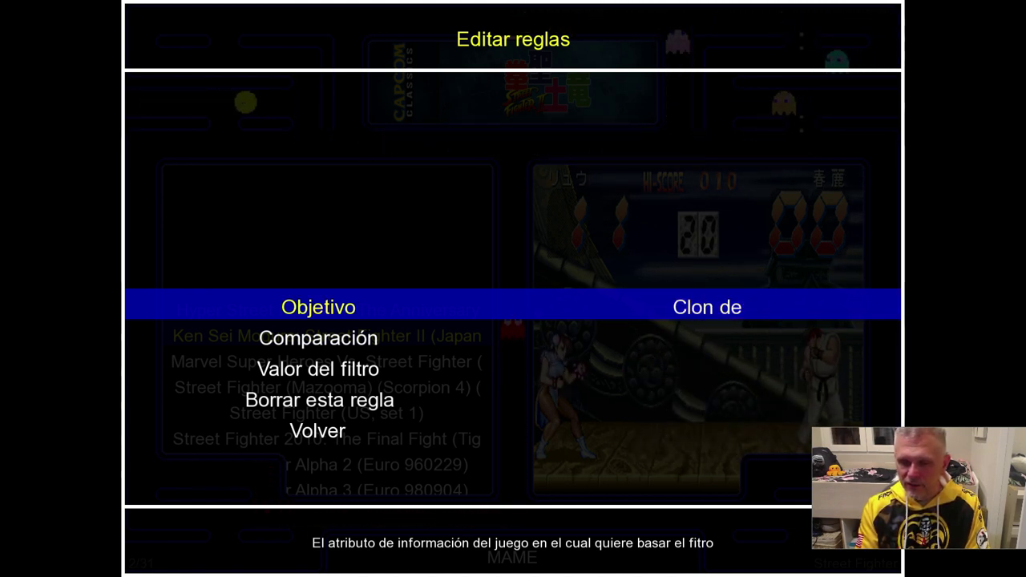
# Set the Clon de rule's comparison to contiene and leave its filter value empty
pyautogui.press('Down')
pyautogui.press('Return')
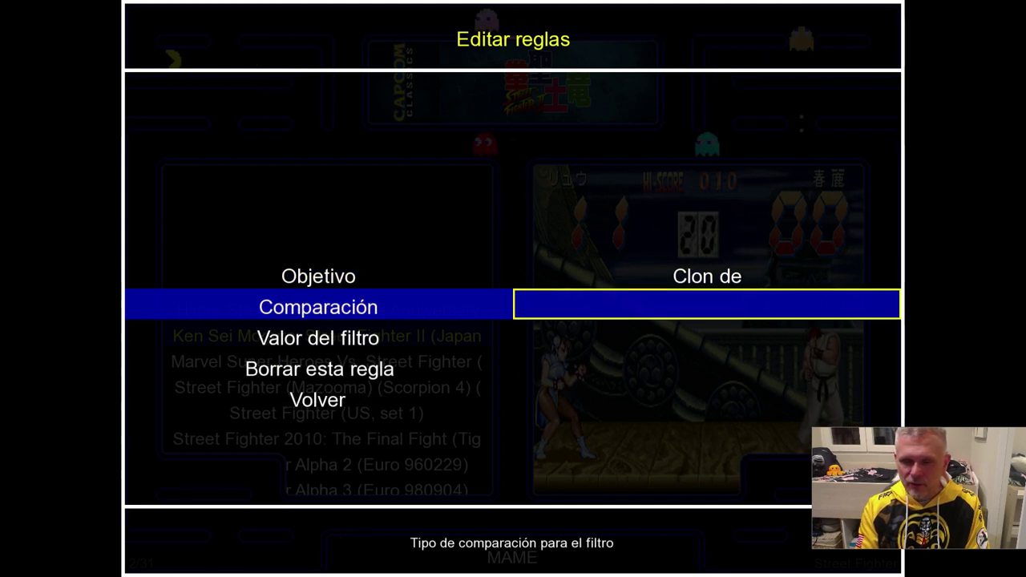
pyautogui.press('Right')
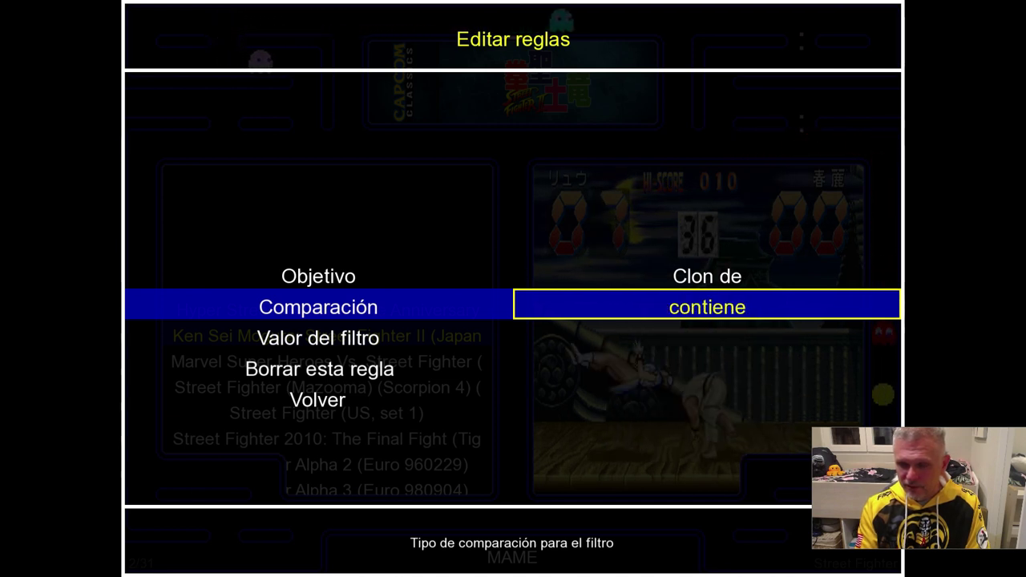
pyautogui.press('Right')
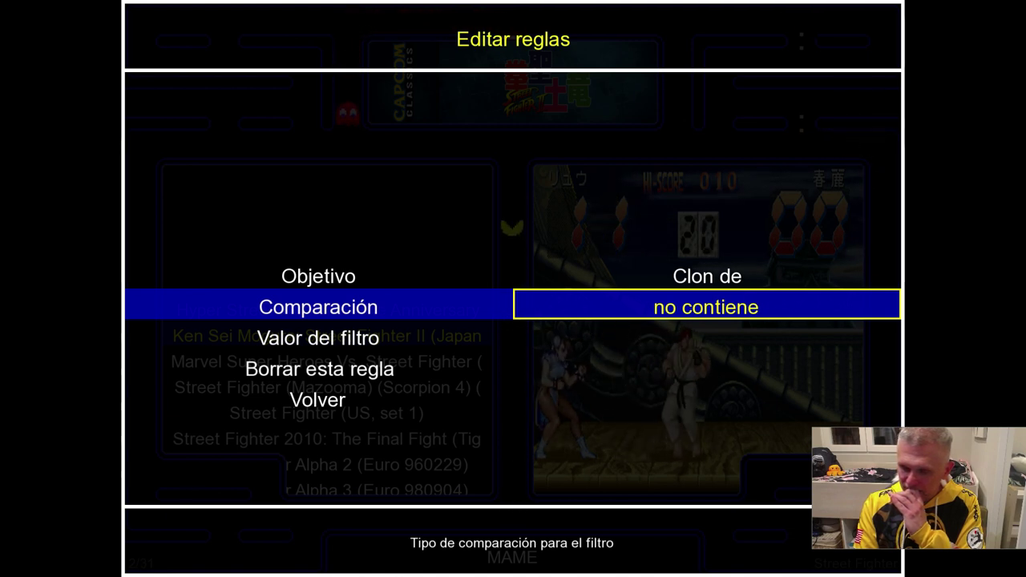
pyautogui.press('Left')
pyautogui.press('Return')
pyautogui.press('Down')
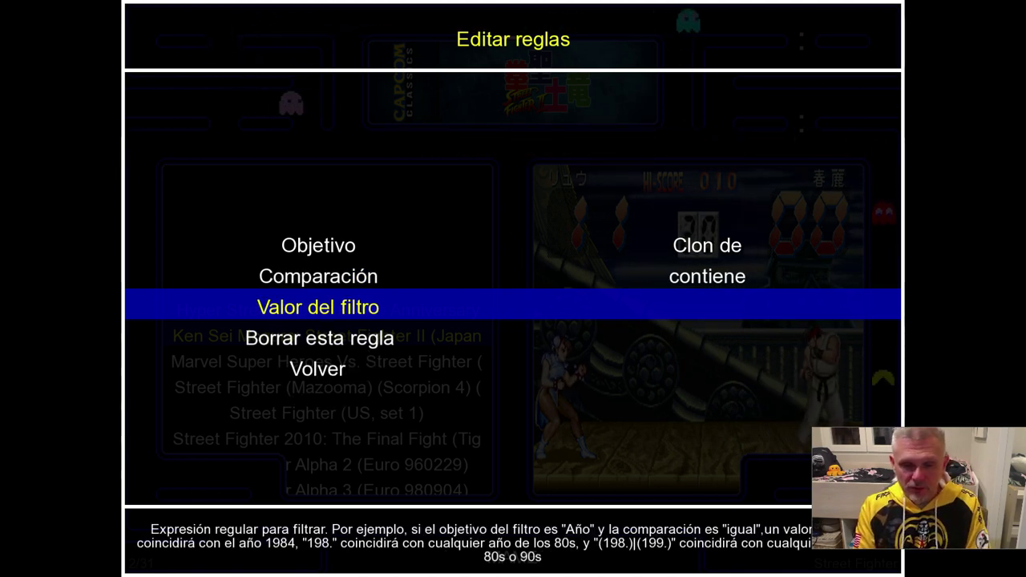
pyautogui.press('Return')
pyautogui.press('Escape')
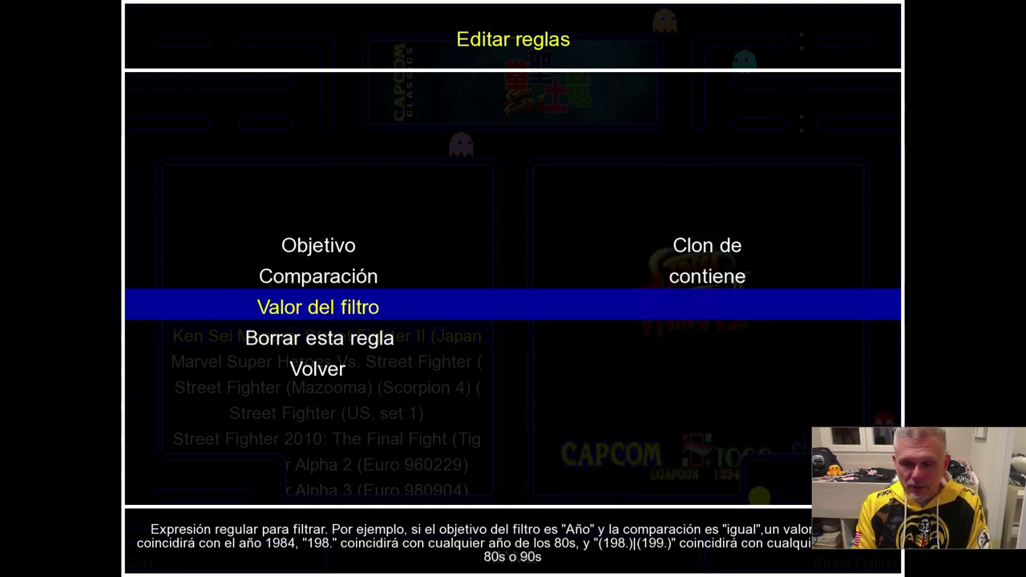
pyautogui.press('Down')
pyautogui.press('Down')
pyautogui.press('Return')
# Exit the filter and display settings to the MAME game list
pyautogui.press('Down')
pyautogui.press('Down')
pyautogui.press('Down')
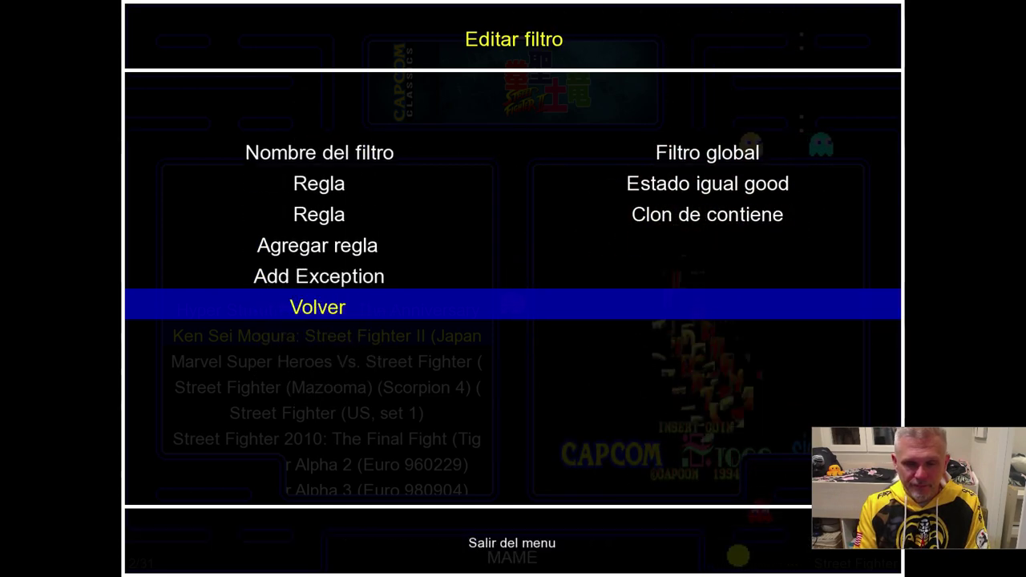
pyautogui.press('Return')
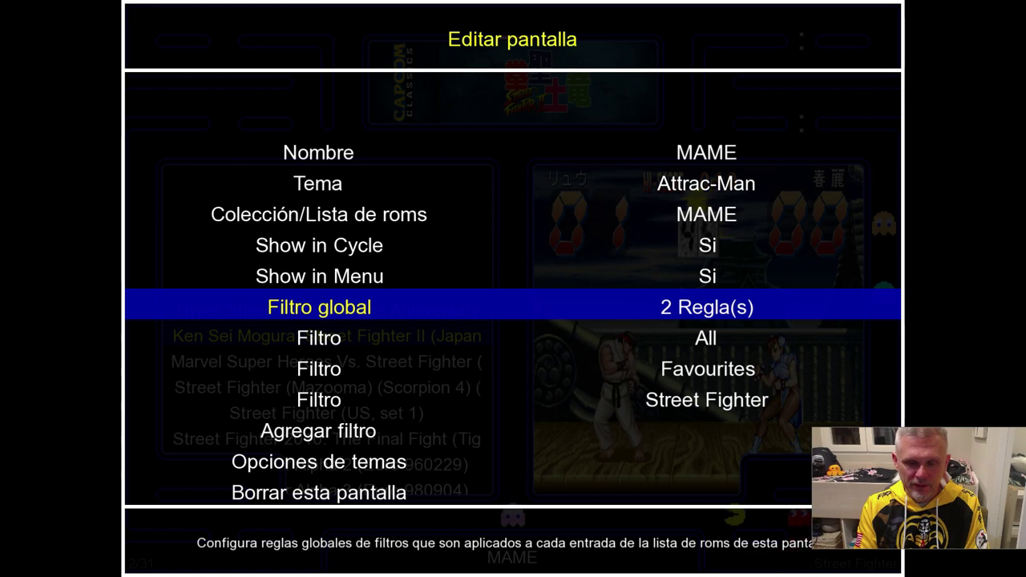
pyautogui.press('Down')
pyautogui.press('Down')
pyautogui.press('Down')
pyautogui.press('Up')
pyautogui.press('Up')
pyautogui.press('Up')
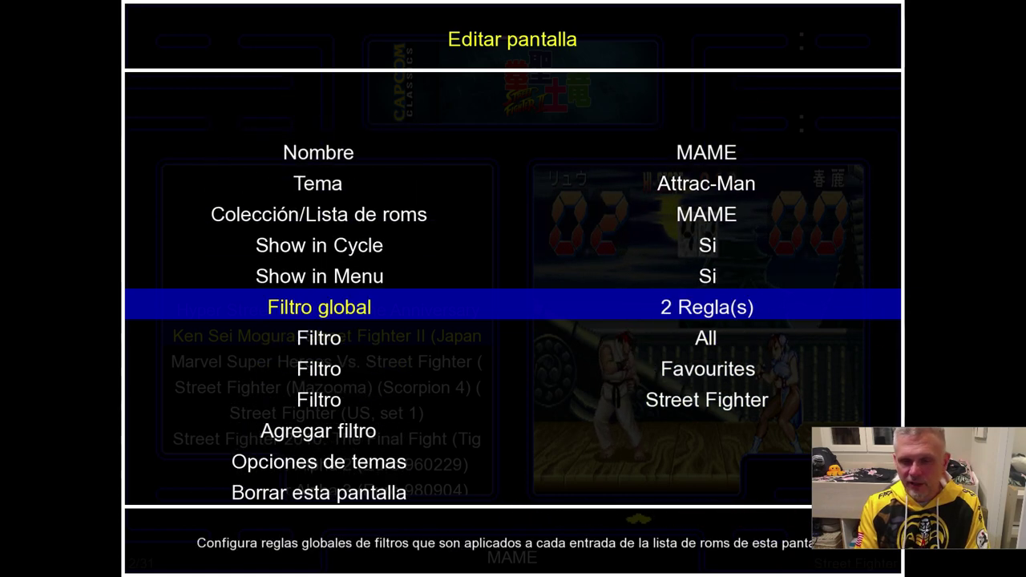
pyautogui.press('Down')
pyautogui.press('Down')
pyautogui.press('Down')
pyautogui.press('Down')
pyautogui.press('Down')
pyautogui.press('Down')
pyautogui.press('Down')
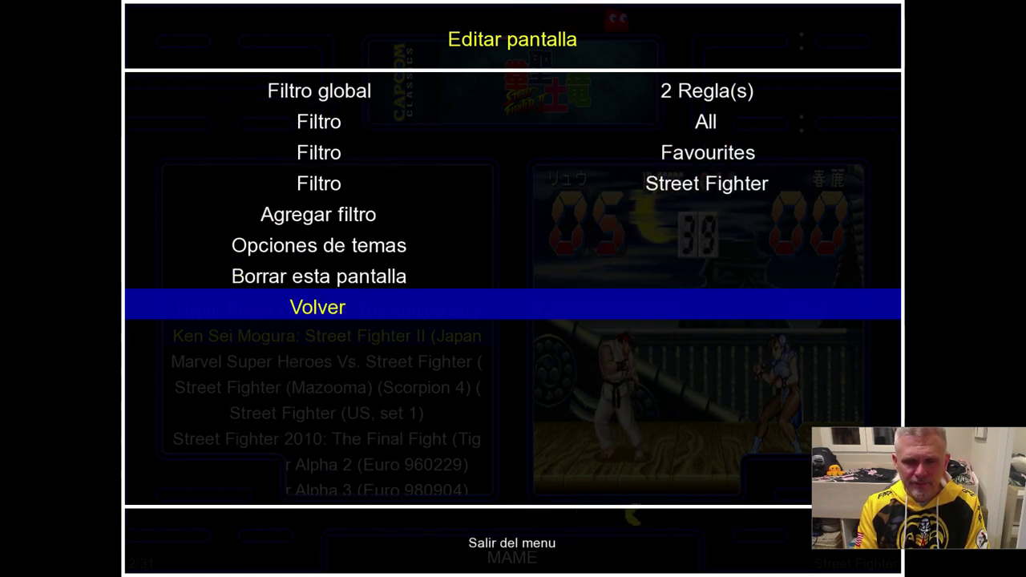
pyautogui.press('Return')
pyautogui.press('Up')
pyautogui.press('Up')
pyautogui.press('Return')
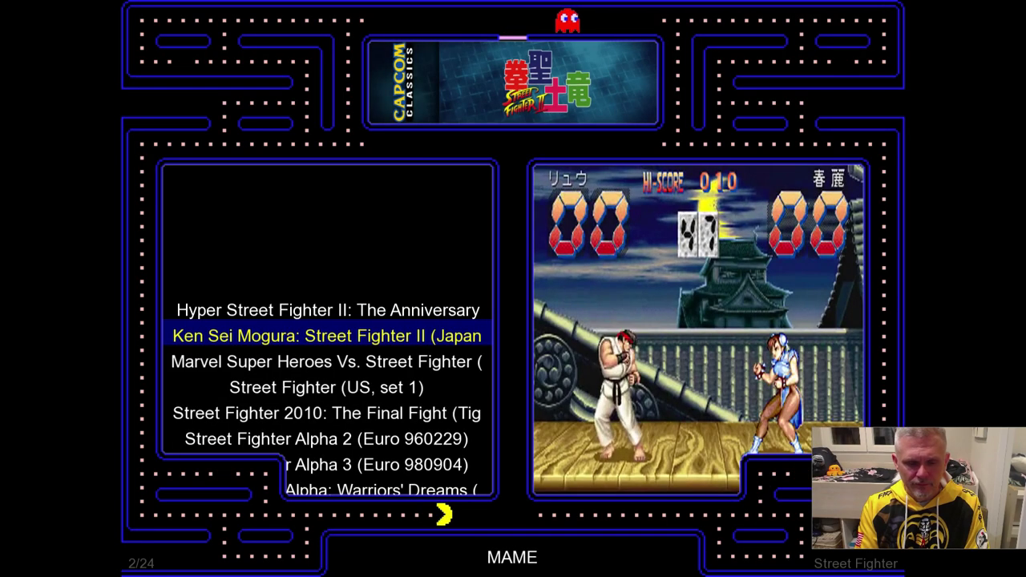
# Check the Street Fighter list down to Street Fighter (US, set 1), and switch the game list to the All filter
pyautogui.press('Down')
pyautogui.press('Down')
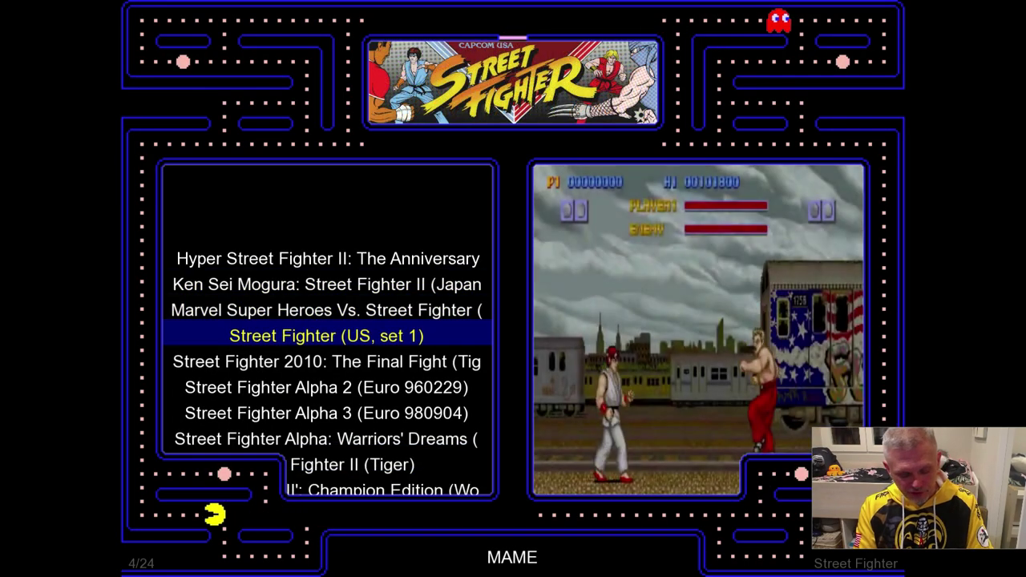
pyautogui.press('Left')
pyautogui.press('Up')
pyautogui.press('Up')
pyautogui.press('Return')
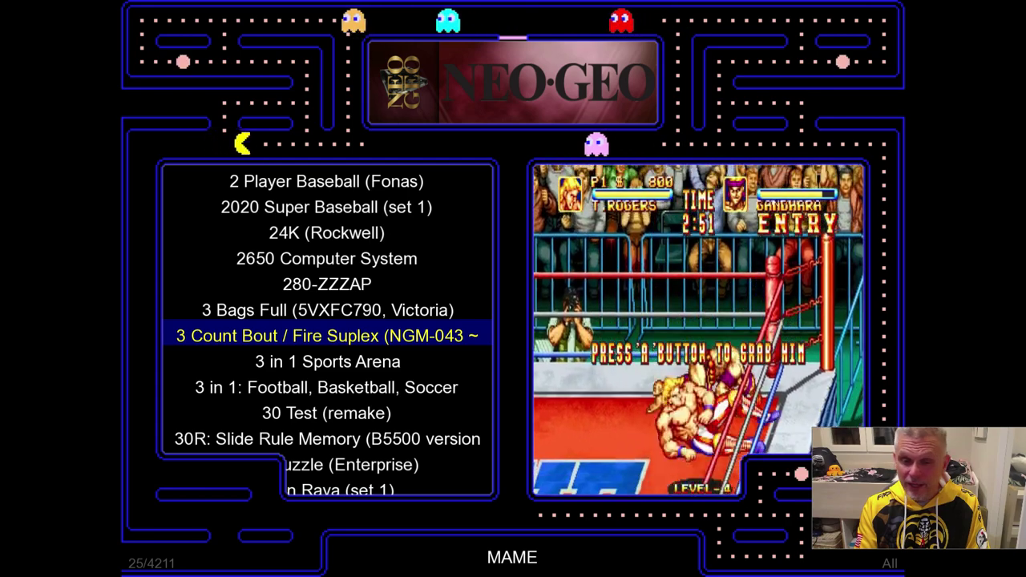
# Browse the All list from around 3 Count Bout down to 532 XL (Yeno), checking which games remain
pyautogui.press('Up')
pyautogui.press('Up')
pyautogui.press('Up')
pyautogui.press('Down')
pyautogui.press('Down')
pyautogui.press('Down')
pyautogui.press('Down')
pyautogui.press('Down')
pyautogui.press('Down')
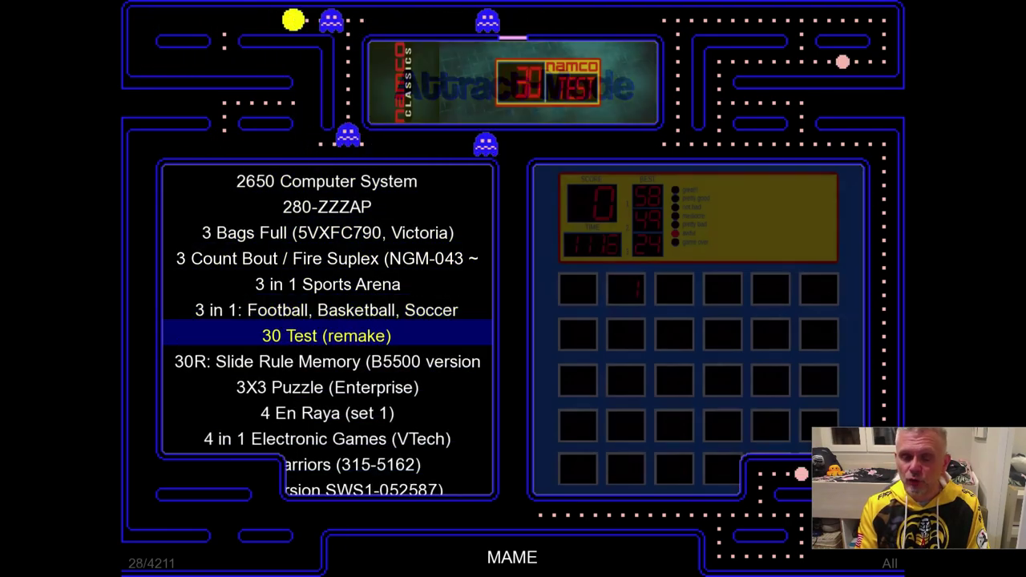
pyautogui.press('Down')
pyautogui.press('Down')
pyautogui.press('Down')
pyautogui.press('Down')
pyautogui.press('Down')
pyautogui.press('Down')
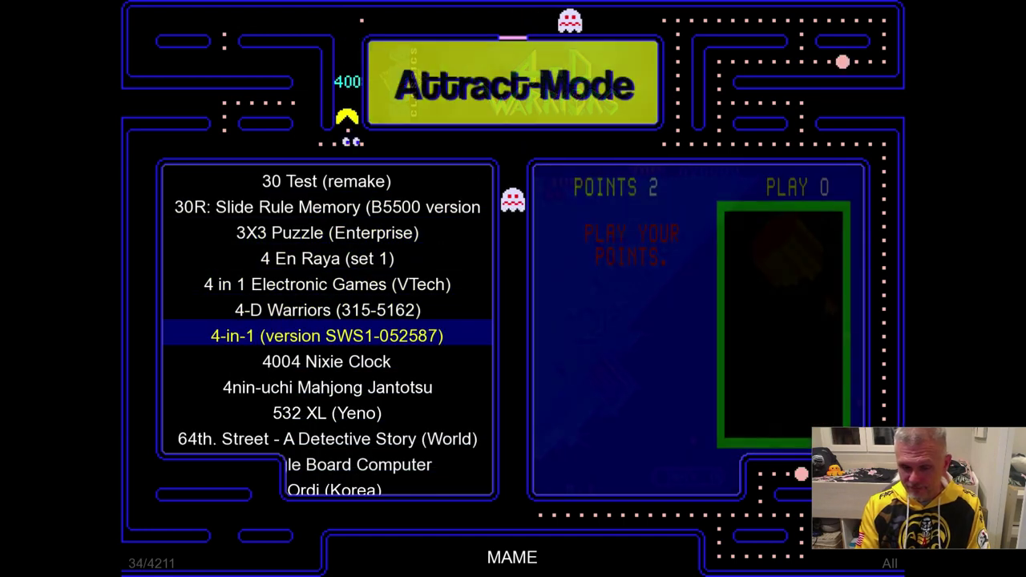
pyautogui.press('Down')
pyautogui.press('Down')
pyautogui.press('Down')
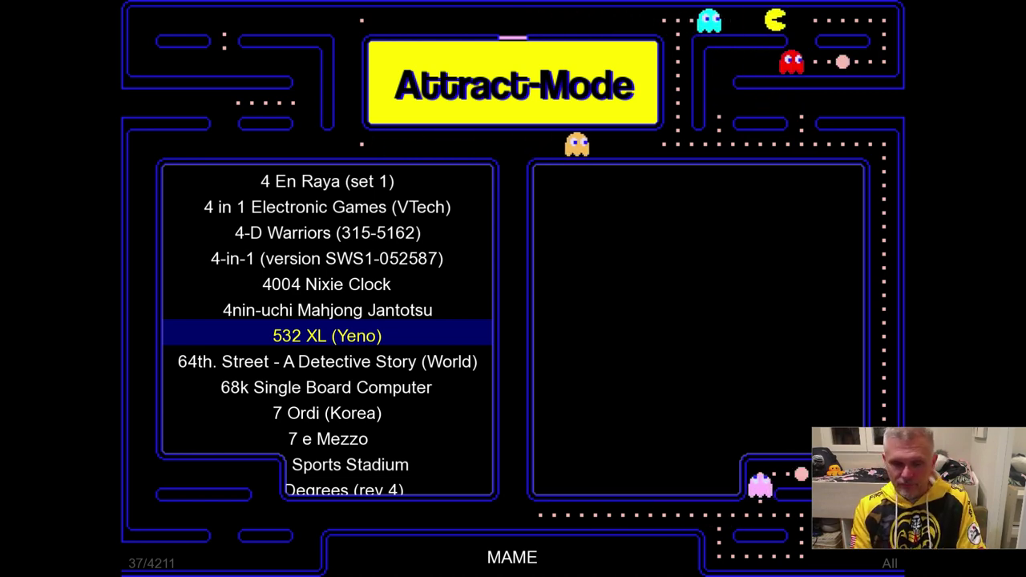
# Browse the All list from 532 XL (Yeno) down to APF M-1000, checking the titles for unwanted computers and non-arcade machines
pyautogui.press('Down')
pyautogui.press('Down')
pyautogui.press('Down')
pyautogui.press('Down')
pyautogui.press('Down')
pyautogui.press('Down')
pyautogui.press('Down')
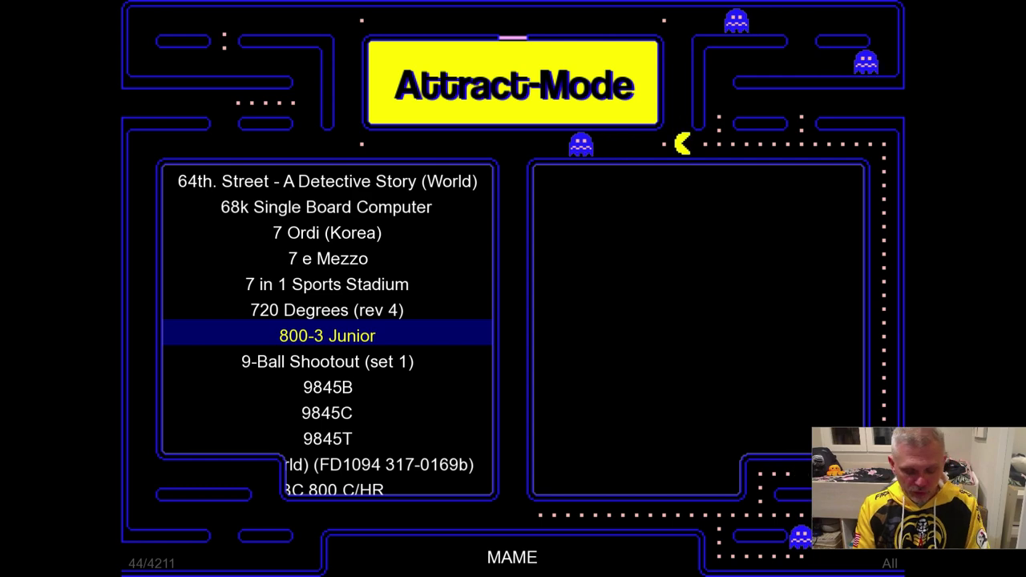
pyautogui.press('Up')
pyautogui.press('Down')
pyautogui.press('Down')
pyautogui.press('Down')
pyautogui.press('Down')
pyautogui.press('Down')
pyautogui.press('Down')
pyautogui.press('Down')
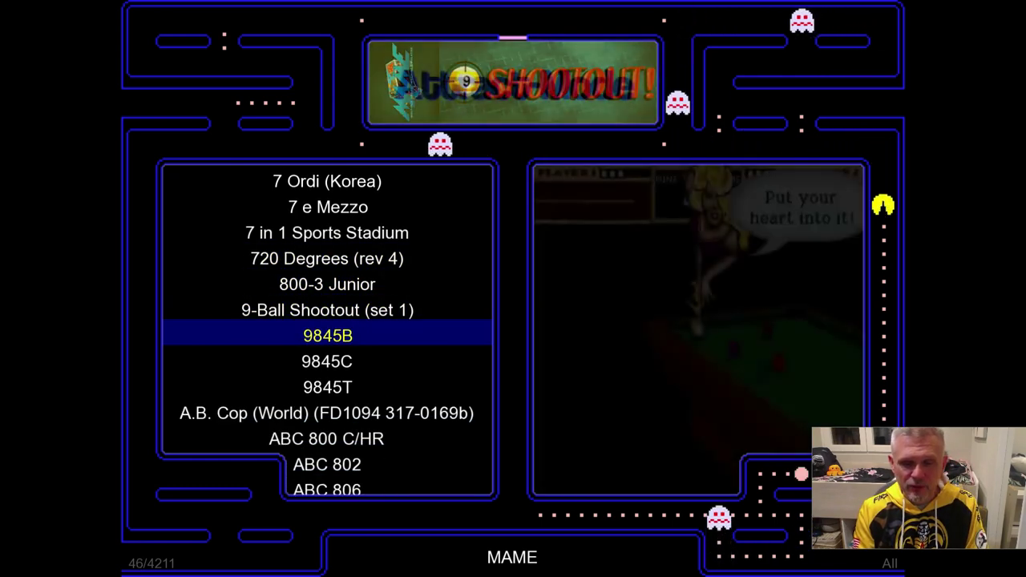
pyautogui.press('Down')
pyautogui.press('Down')
pyautogui.press('Down')
pyautogui.press('Down')
pyautogui.press('Down')
pyautogui.press('Down')
pyautogui.press('Down')
pyautogui.press('Down')
pyautogui.press('Down')
pyautogui.press('Down')
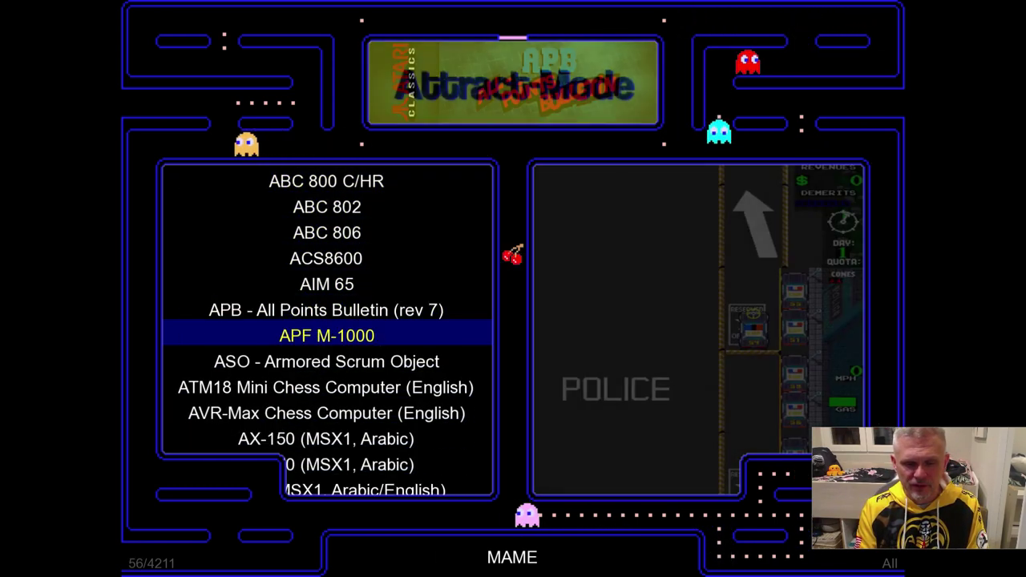
# Browse the All list from APF M-1000 down to Airwolf, checking the titles for non-arcade machines
pyautogui.press('Down')
pyautogui.press('Down')
pyautogui.press('Down')
pyautogui.press('Down')
pyautogui.press('Down')
pyautogui.press('Down')
pyautogui.press('Down')
pyautogui.press('Down')
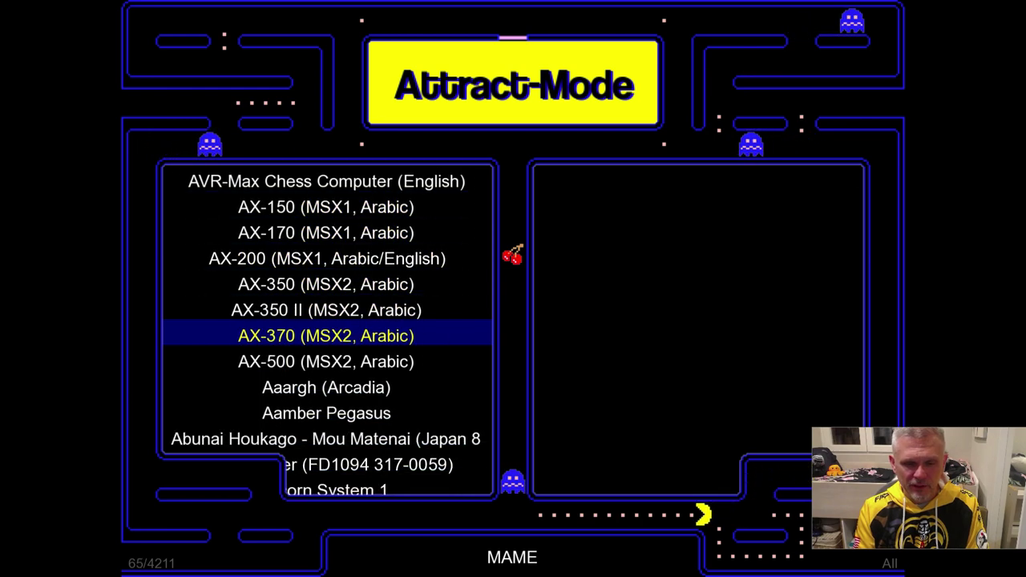
pyautogui.press('Down')
pyautogui.press('Down')
pyautogui.press('Down')
pyautogui.press('Down')
pyautogui.press('Down')
pyautogui.press('Down')
pyautogui.press('Down')
pyautogui.press('Down')
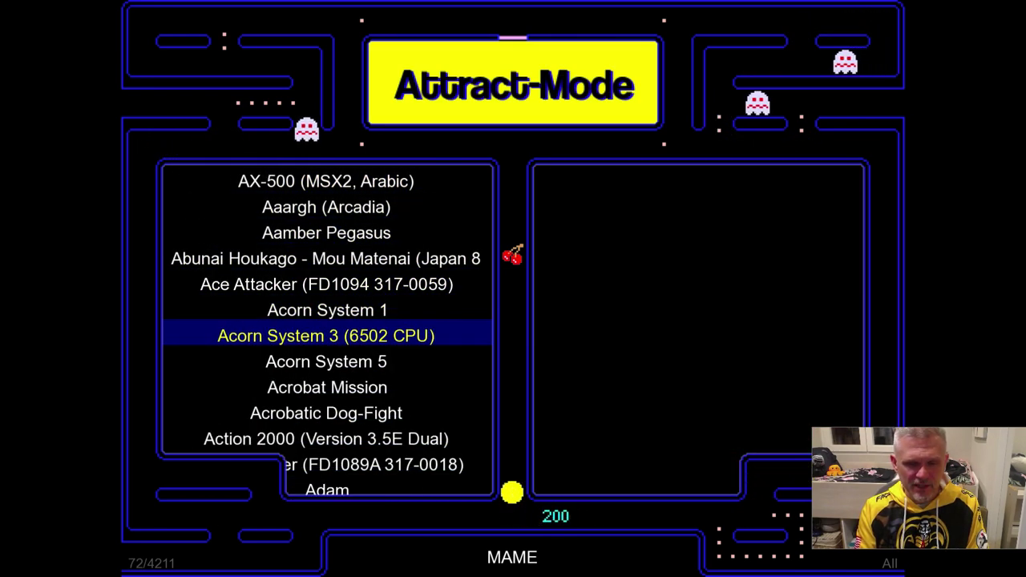
pyautogui.press('Down')
pyautogui.press('Down')
pyautogui.press('Down')
pyautogui.press('Down')
pyautogui.press('Down')
pyautogui.press('Down')
pyautogui.press('Down')
pyautogui.press('Down')
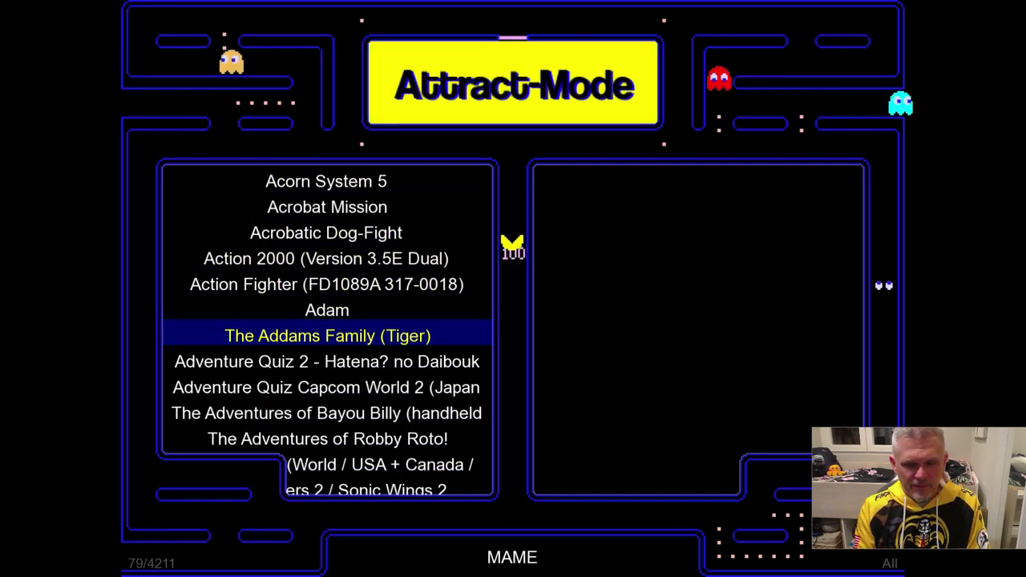
pyautogui.press('Down')
pyautogui.press('Down')
pyautogui.press('Down')
pyautogui.press('Down')
pyautogui.press('Down')
pyautogui.press('Down')
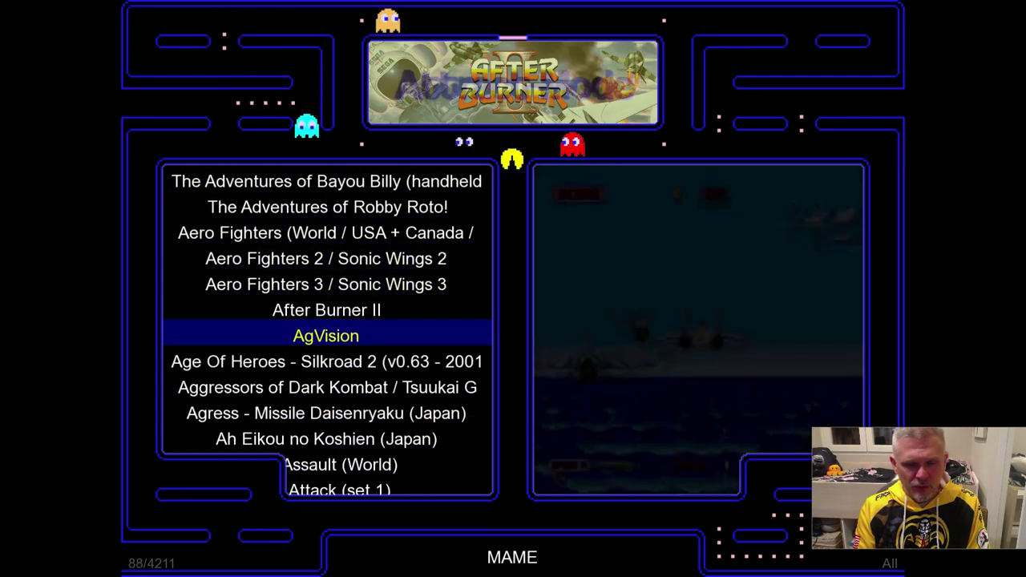
pyautogui.press('Down')
pyautogui.press('Down')
pyautogui.press('Down')
pyautogui.press('Down')
pyautogui.press('Down')
pyautogui.press('Down')
pyautogui.press('Down')
pyautogui.press('Down')
pyautogui.press('Down')
pyautogui.press('Down')
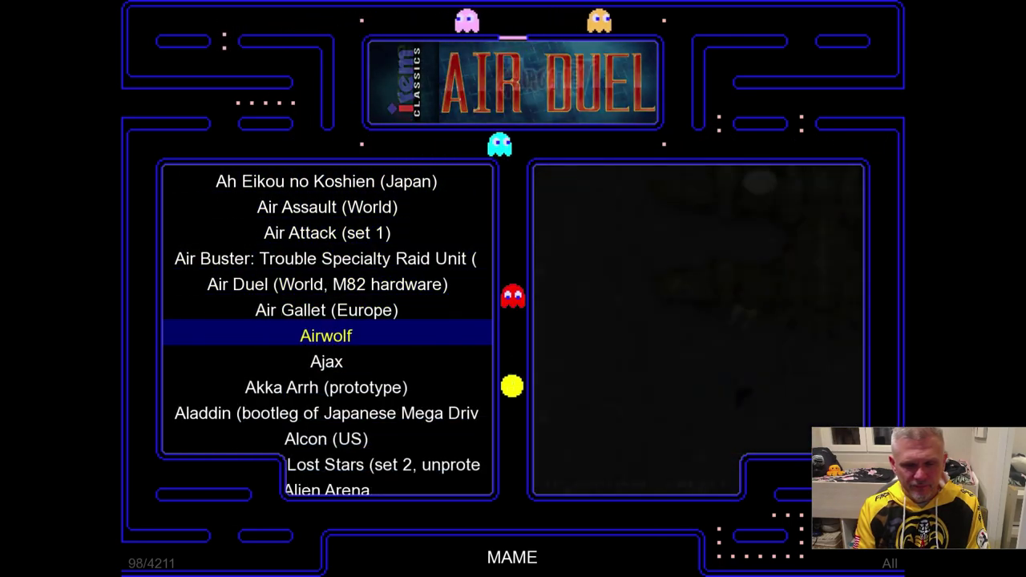
# Open the global filter of the MAME display for editing
pyautogui.press('Tab')
pyautogui.press('Up')
pyautogui.press('Up')
pyautogui.press('Up')
pyautogui.press('Up')
pyautogui.press('Up')
pyautogui.press('Up')
pyautogui.press('Return')
pyautogui.press('Return')
pyautogui.press('Up')
pyautogui.press('Return')
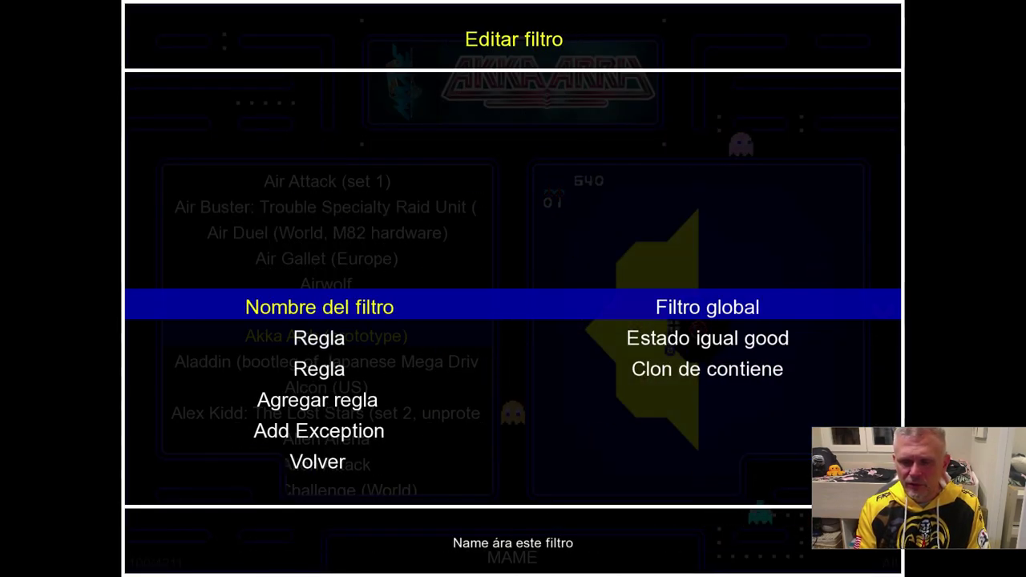
# Delete the "Clon de contiene" rule from the global filter and return to the display settings
pyautogui.press('Down')
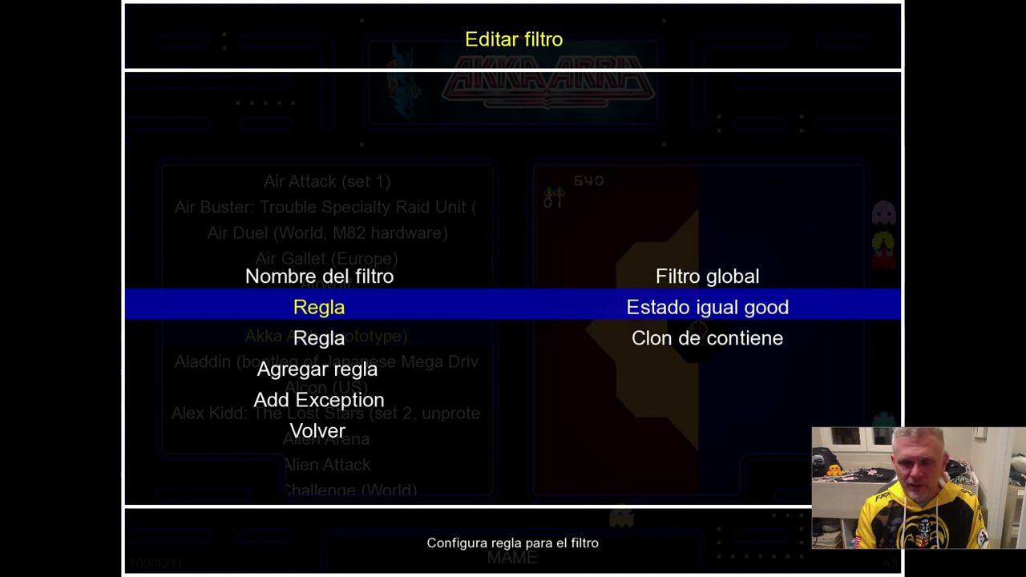
pyautogui.press('Down')
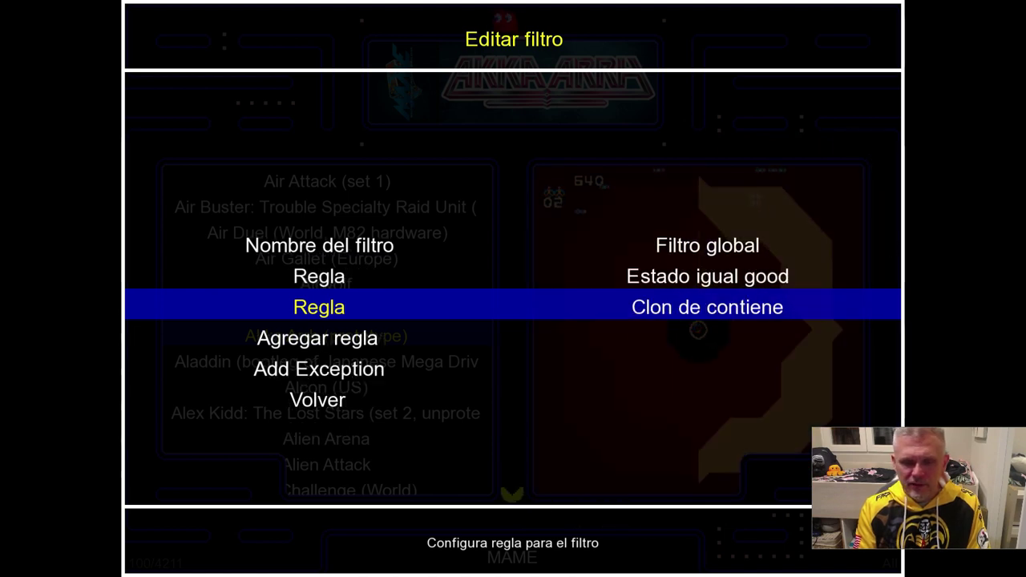
pyautogui.press('Return')
pyautogui.press('Down')
pyautogui.press('Down')
pyautogui.press('Down')
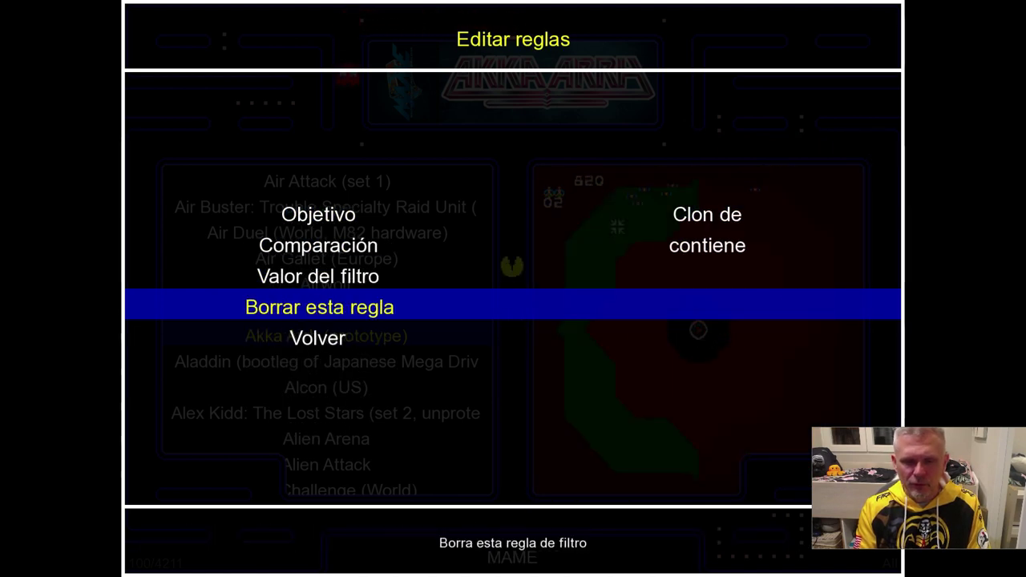
pyautogui.press('Return')
pyautogui.press('Down')
pyautogui.press('Down')
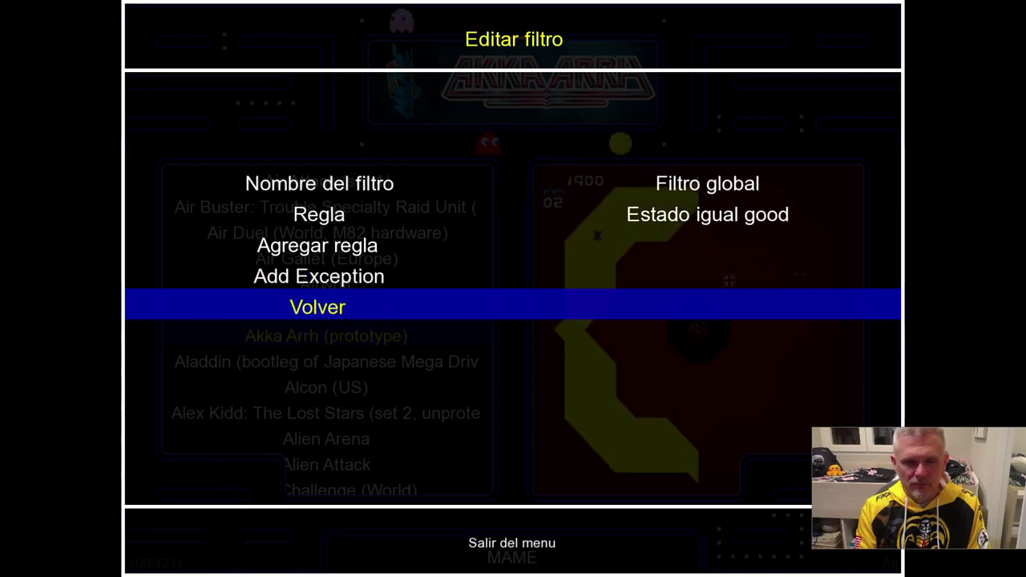
pyautogui.press('Return')
# Exit the MAME display settings and the configuration to the game list
pyautogui.press('Down')
pyautogui.press('Down')
pyautogui.press('Down')
pyautogui.press('Down')
pyautogui.press('Down')
pyautogui.press('Down')
pyautogui.press('Down')
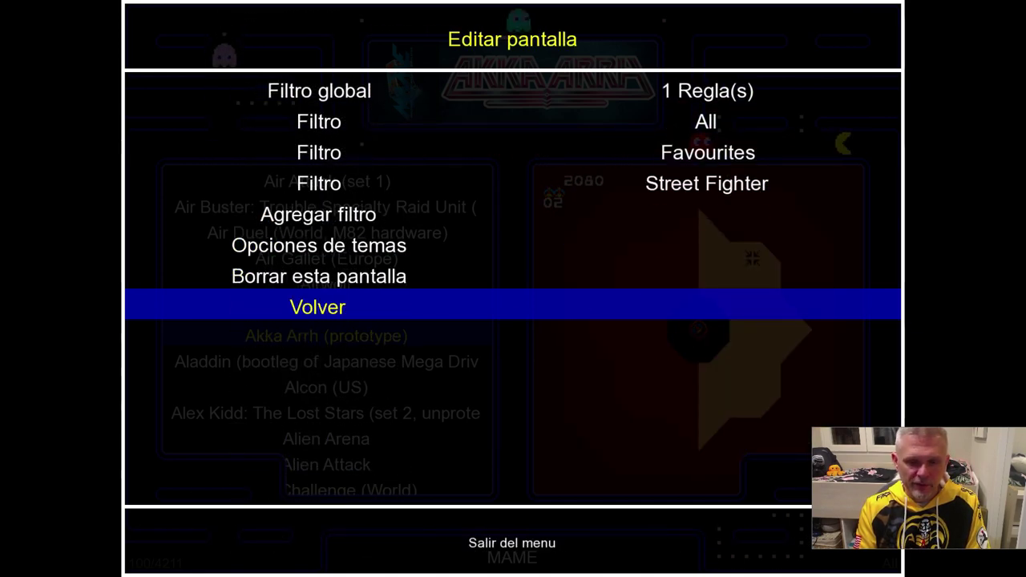
pyautogui.press('Return')
pyautogui.press('Up')
pyautogui.press('Up')
pyautogui.press('Return')
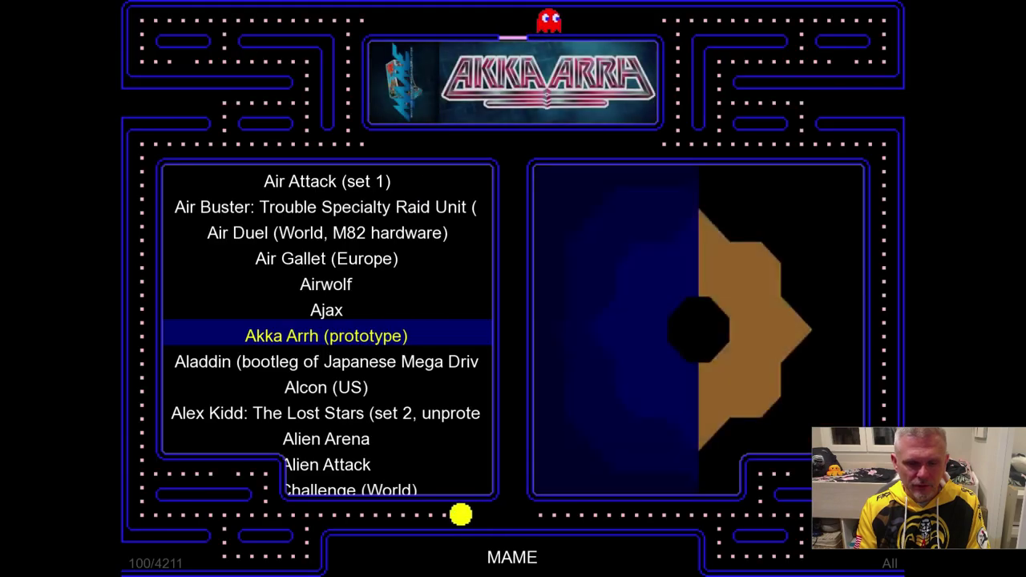
# Browse the All list around Akka Arrh (prototype) and down to Alien Attack, checking which titles are listed
pyautogui.press('Down')
pyautogui.press('Down')
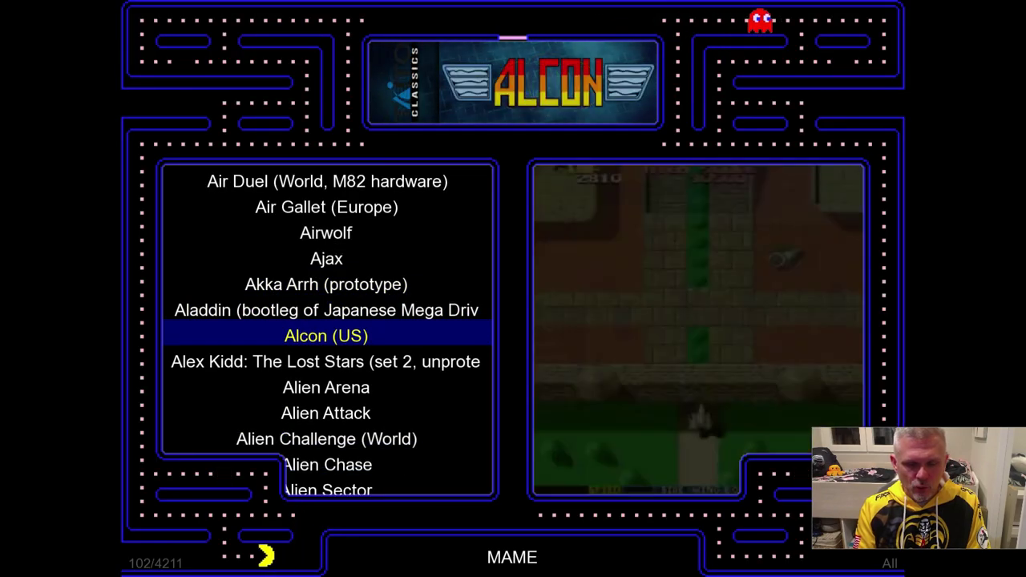
pyautogui.press('Up')
pyautogui.press('Up')
pyautogui.press('Up')
pyautogui.press('Up')
pyautogui.press('Down')
pyautogui.press('Down')
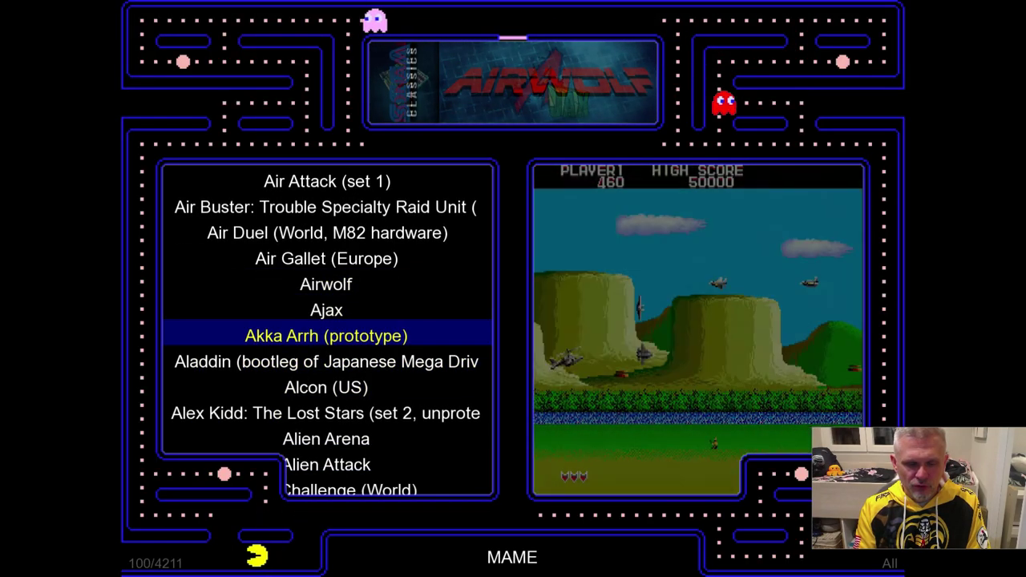
pyautogui.press('Down')
pyautogui.press('Down')
pyautogui.press('Down')
pyautogui.press('Down')
pyautogui.press('Down')
pyautogui.press('Down')
pyautogui.press('Down')
pyautogui.press('Down')
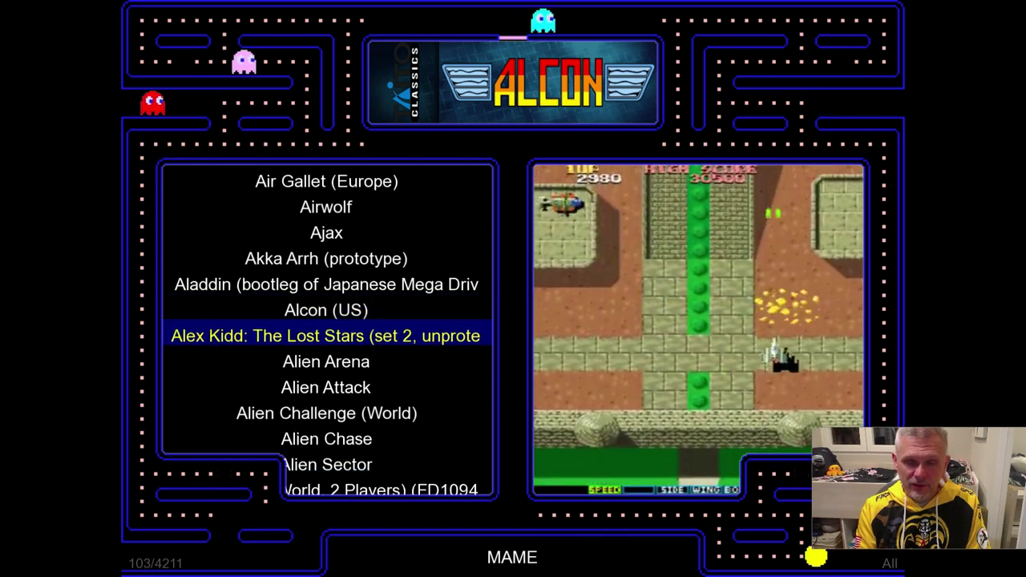
pyautogui.press('Up')
pyautogui.press('Up')
pyautogui.press('Up')
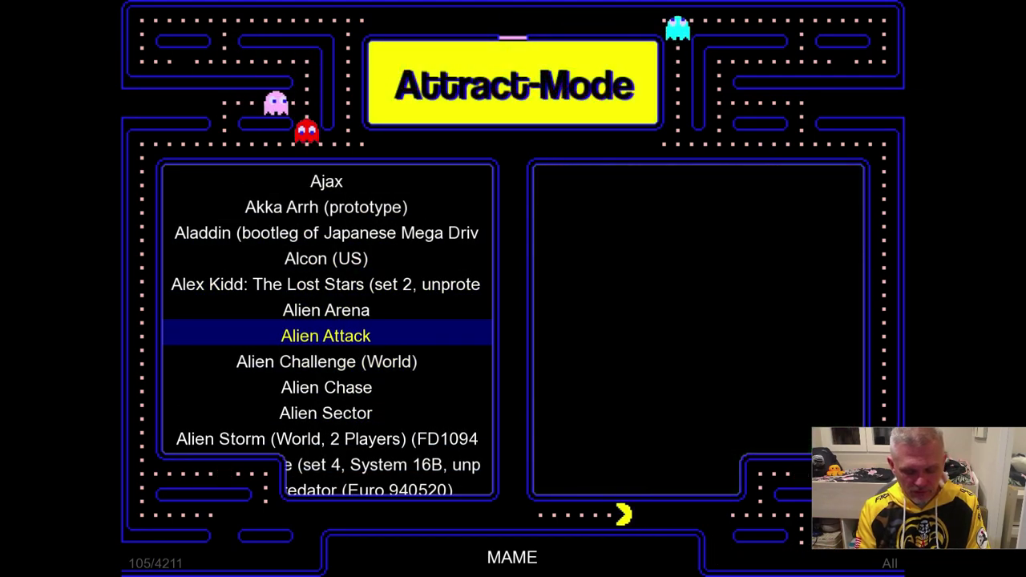
# Reopen the MAME display's global filter from the configuration
pyautogui.press('Tab')
pyautogui.press('Up')
pyautogui.press('Up')
pyautogui.press('Up')
pyautogui.press('Up')
pyautogui.press('Up')
pyautogui.press('Up')
pyautogui.press('Return')
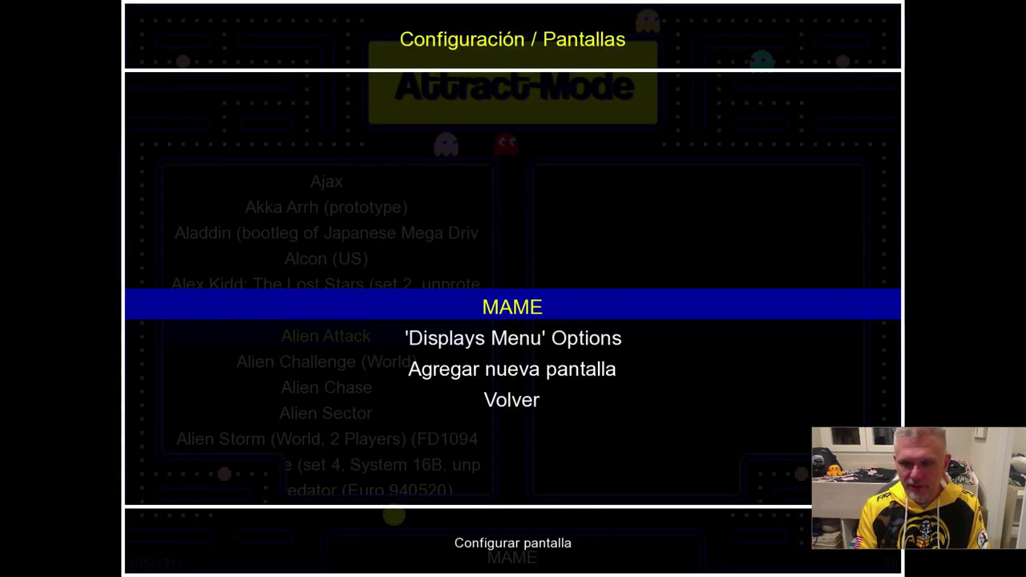
pyautogui.press('Return')
pyautogui.press('Up')
pyautogui.press('Up')
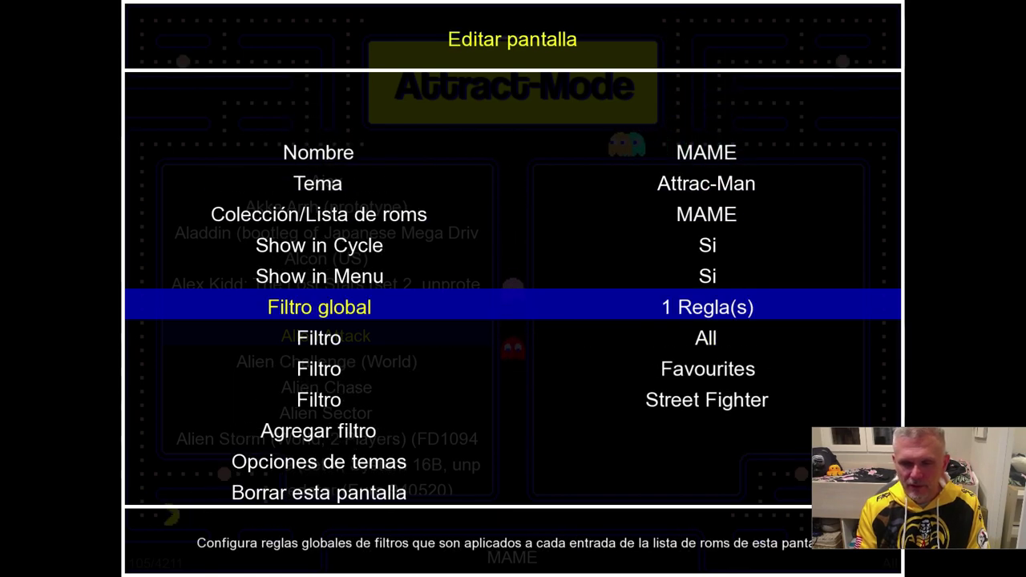
pyautogui.press('Return')
# Delete the "Estado igual good" rule from the global filter and return to the display settings
pyautogui.press('Down')
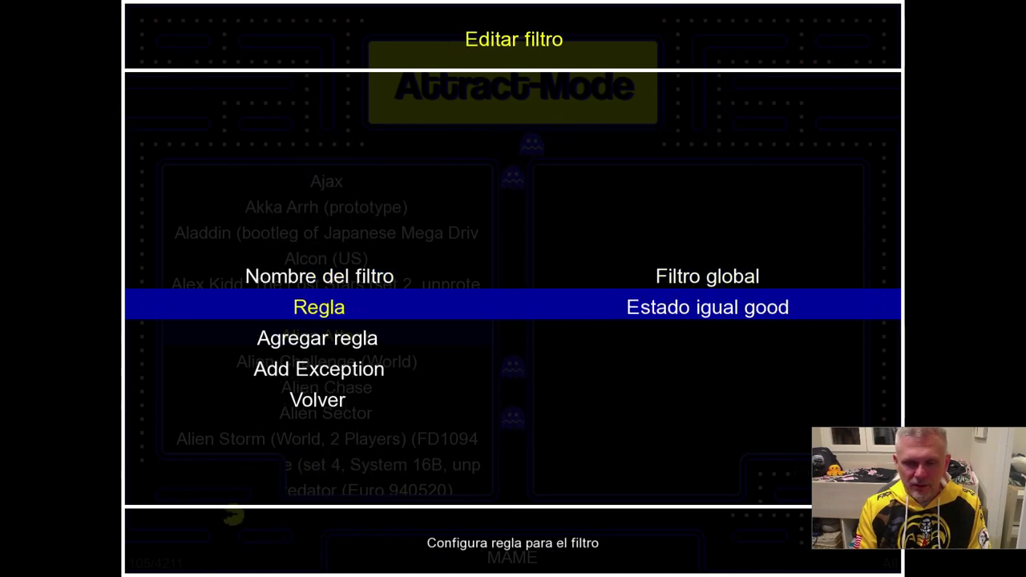
pyautogui.press('Return')
pyautogui.press('Down')
pyautogui.press('Down')
pyautogui.press('Down')
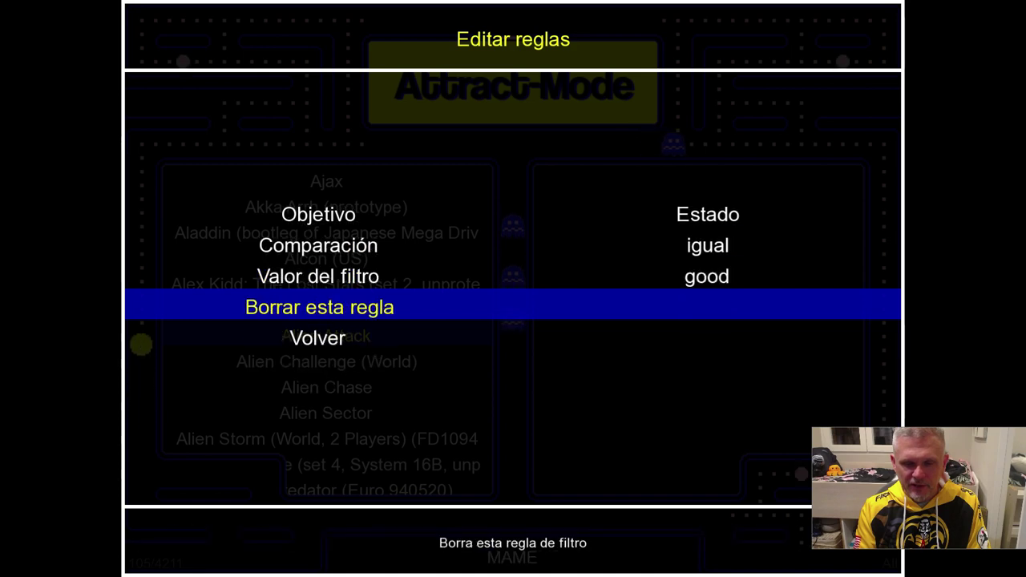
pyautogui.press('Return')
pyautogui.press('Down')
pyautogui.press('Down')
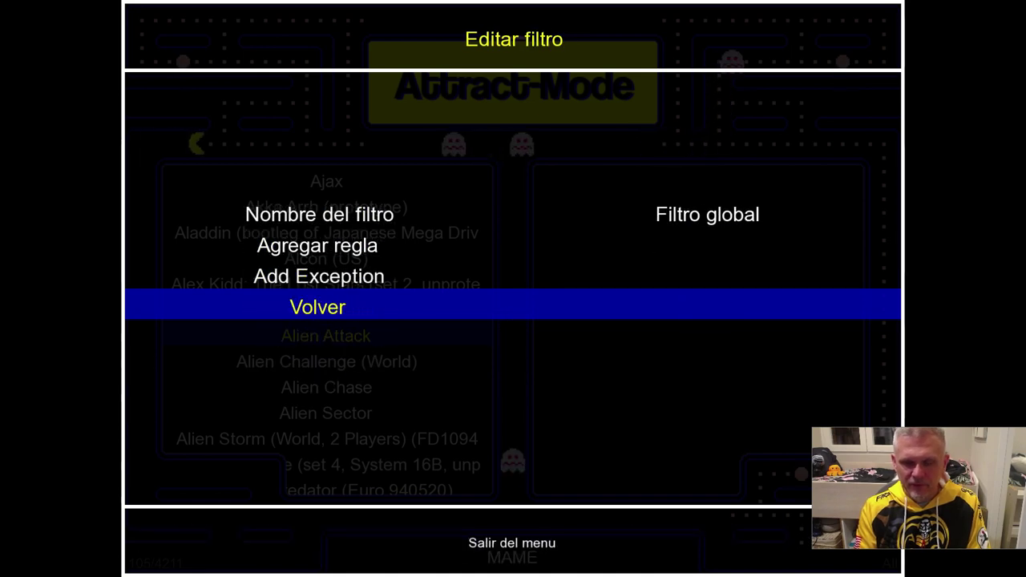
pyautogui.press('Return')
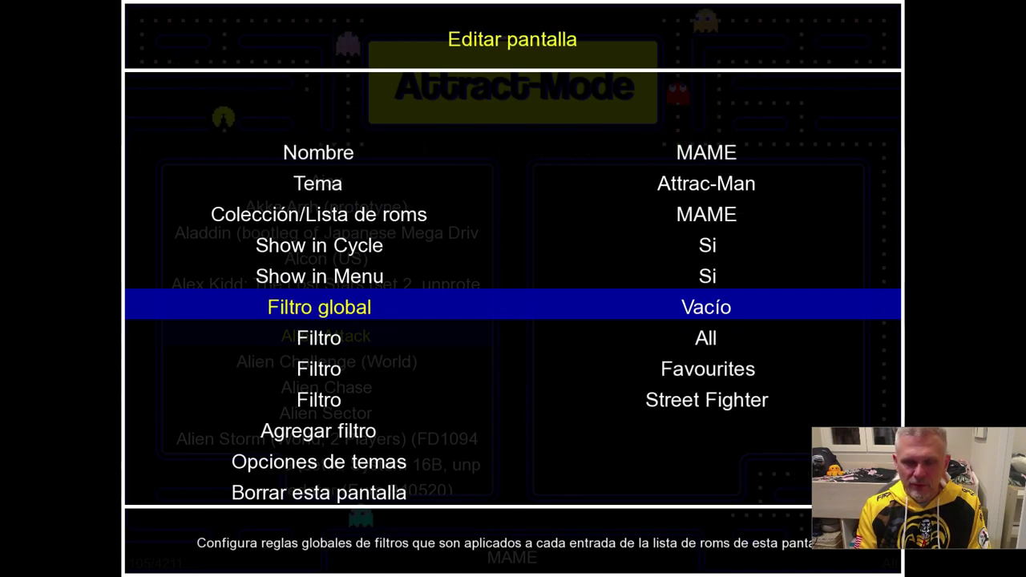
# Leave the display settings and return to the MAME game list with the global filter emptied
pyautogui.press('Down')
pyautogui.press('Down')
pyautogui.press('Down')
pyautogui.press('Down')
pyautogui.press('Down')
pyautogui.press('Down')
pyautogui.press('Down')
pyautogui.press('Return')
pyautogui.press('Up')
pyautogui.press('Up')
pyautogui.press('Return')
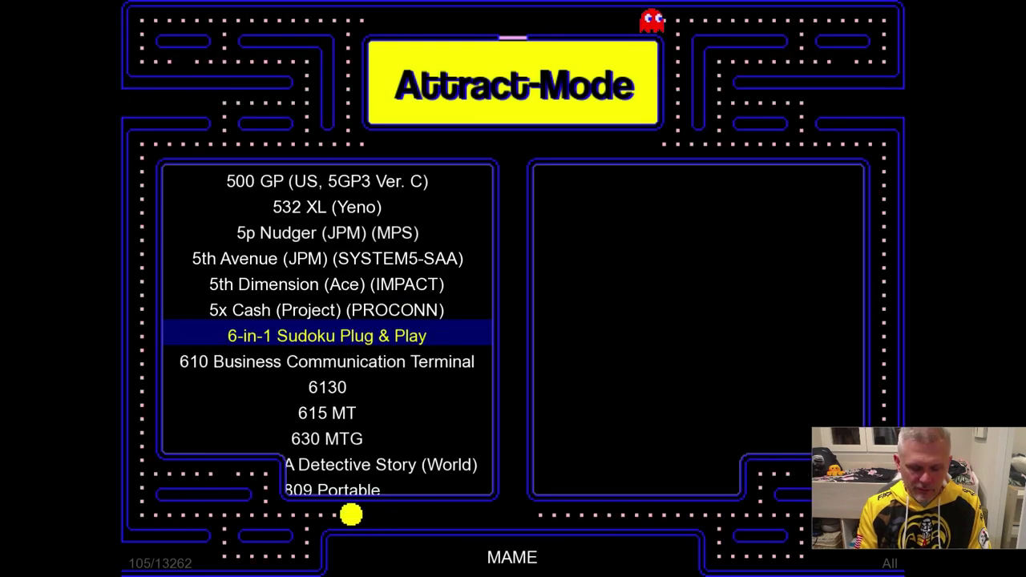
# Open the emptied global filter of the MAME display for editing
pyautogui.press('Tab')
pyautogui.press('Up')
pyautogui.press('Up')
pyautogui.press('Up')
pyautogui.press('Up')
pyautogui.press('Up')
pyautogui.press('Up')
pyautogui.press('Up')
pyautogui.press('Up')
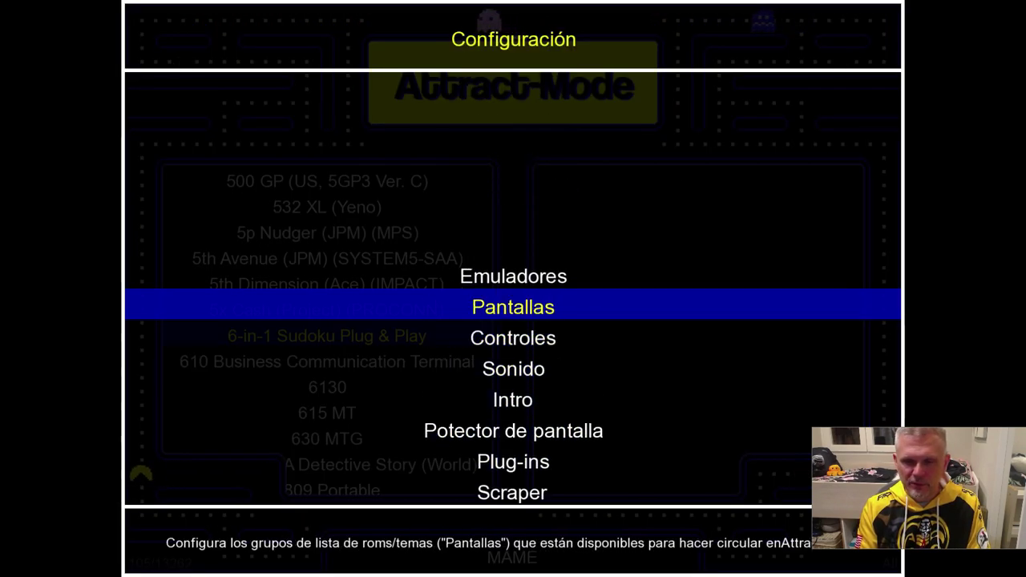
pyautogui.press('Return')
pyautogui.press('Return')
pyautogui.press('Up')
pyautogui.press('Up')
pyautogui.press('Return')
# Add a rule to the MAME display's global filter with "Clon de" as its target
pyautogui.press('Down')
pyautogui.press('Return')
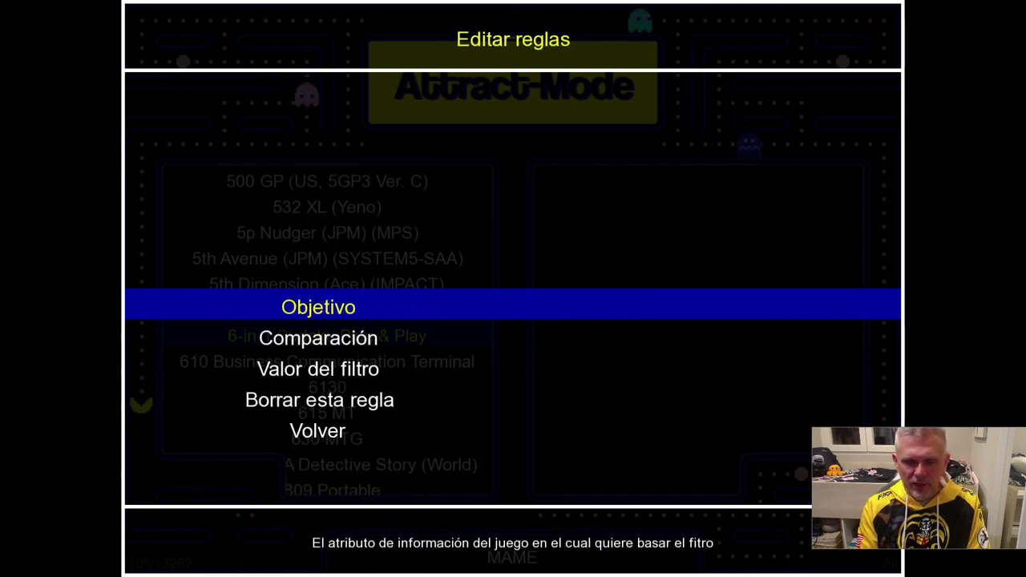
pyautogui.press('Return')
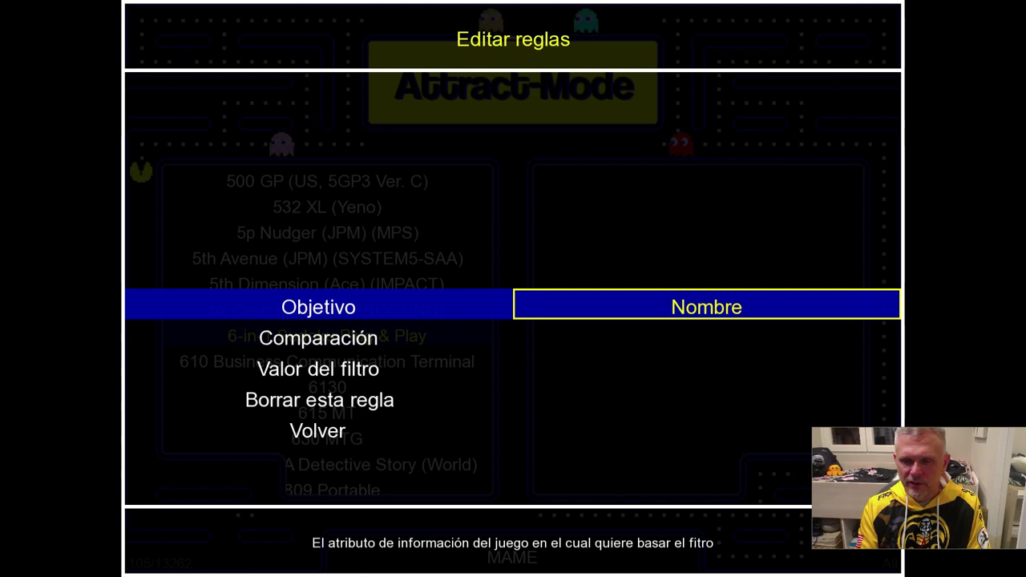
pyautogui.press('Return')
# Set the rule's comparison to "igual", leave its filter value empty and return to the filter
pyautogui.press('Down')
pyautogui.press('Return')
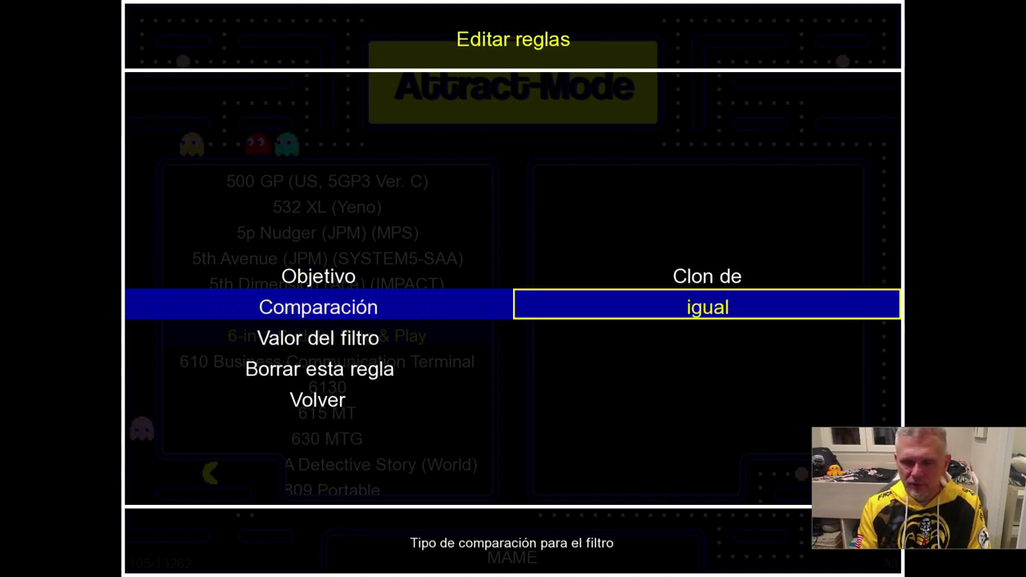
pyautogui.press('Return')
pyautogui.press('Down')
pyautogui.press('Return')
pyautogui.press('Return')
pyautogui.press('Down')
pyautogui.press('Down')
pyautogui.press('Return')
# Leave the filter, the display settings and the configuration to return to the MAME game list
pyautogui.press('Up')
pyautogui.press('Up')
pyautogui.press('Return')
pyautogui.press('Down')
pyautogui.press('Down')
pyautogui.press('Down')
pyautogui.press('Down')
pyautogui.press('Down')
pyautogui.press('Down')
pyautogui.press('Down')
pyautogui.press('Return')
pyautogui.press('Down')
pyautogui.press('Down')
pyautogui.press('Down')
pyautogui.press('Down')
pyautogui.press('Down')
pyautogui.press('Down')
pyautogui.press('Down')
pyautogui.press('Down')
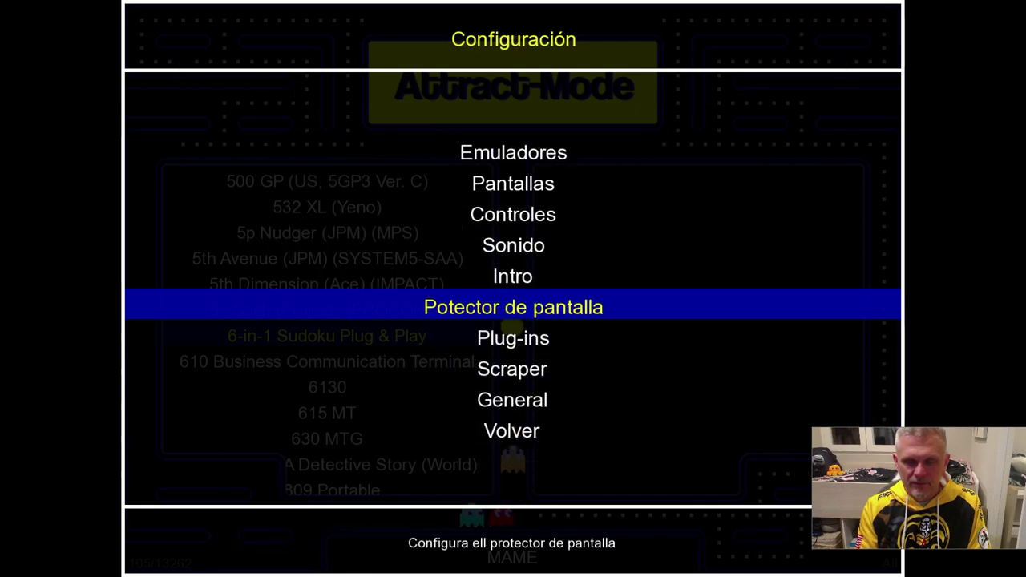
pyautogui.press('Return')
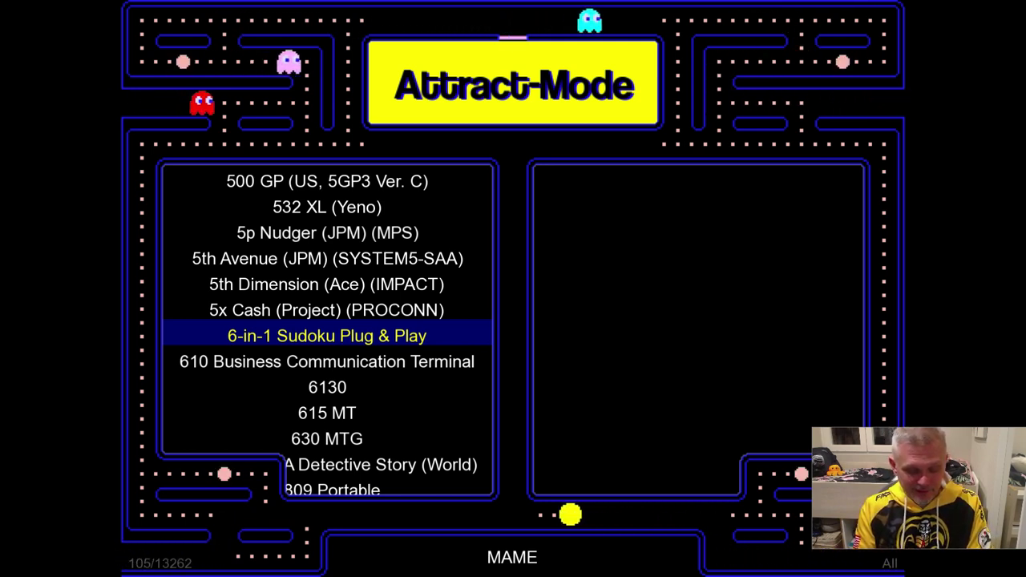
# Exit Attract-Mode and open the Attract Mode folder on the Emulation (G:) drive
pyautogui.press('Escape')
pyautogui.press('Escape')
pyautogui.press('Escape')
pyautogui.press('Up')
pyautogui.press('Return')
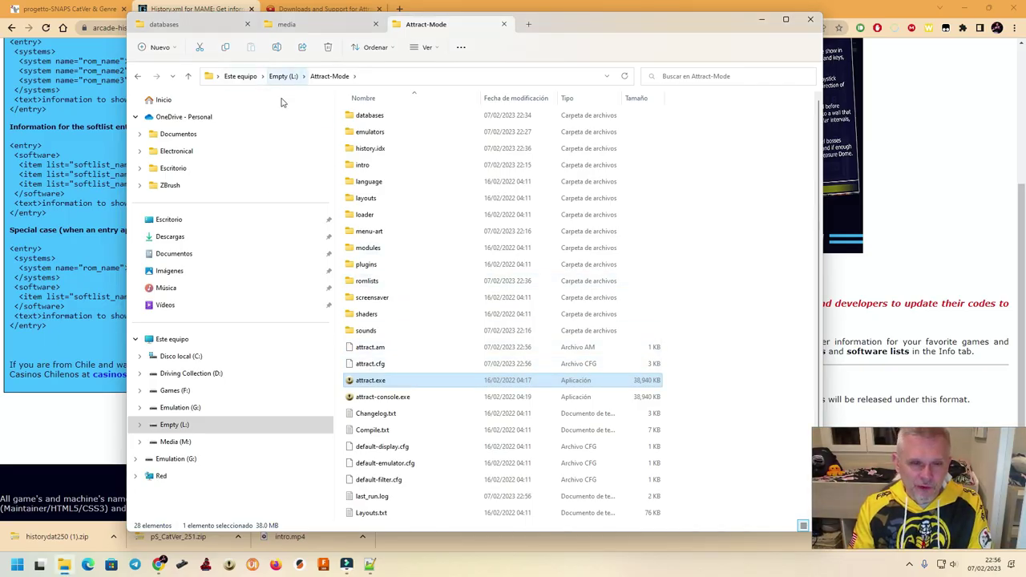
pyautogui.click(192, 407)
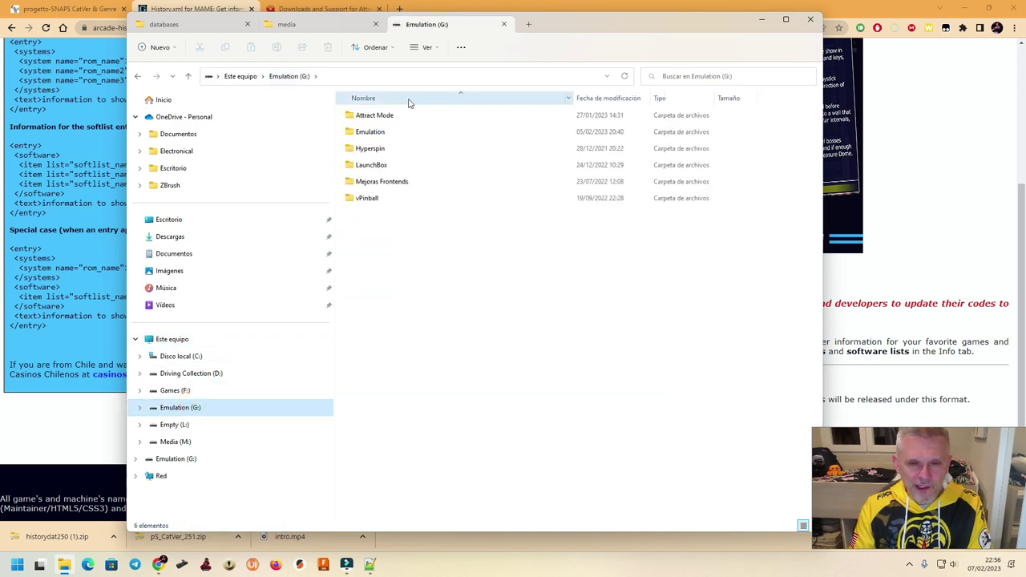
pyautogui.doubleClick(389, 115)
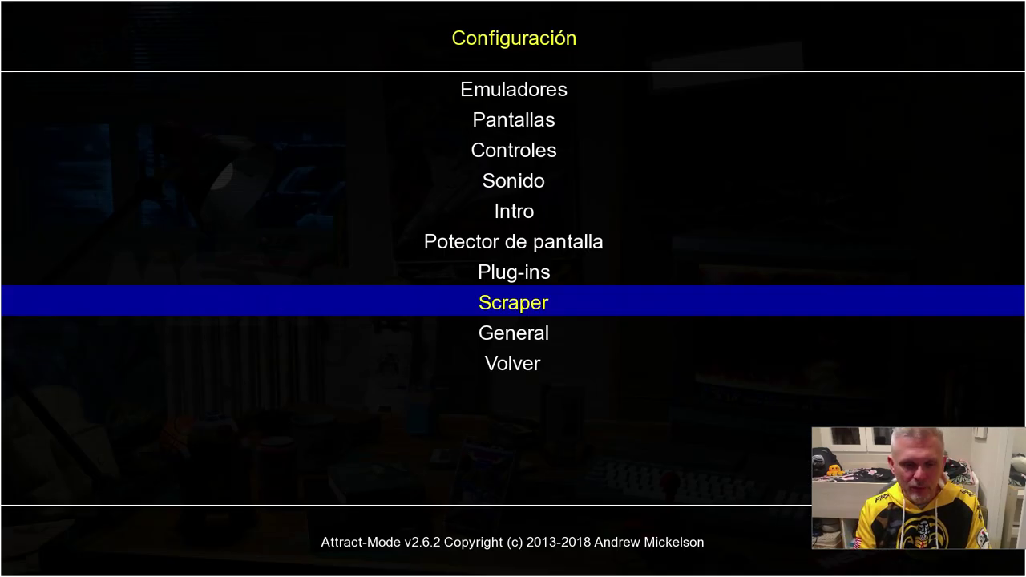
# Open the Pantallas configuration in the Attract-Mode installation from the Emulation (G:) drive
pyautogui.press('Up')
pyautogui.press('Up')
pyautogui.press('Up')
pyautogui.press('Up')
pyautogui.press('Up')
pyautogui.press('Up')
pyautogui.press('Return')
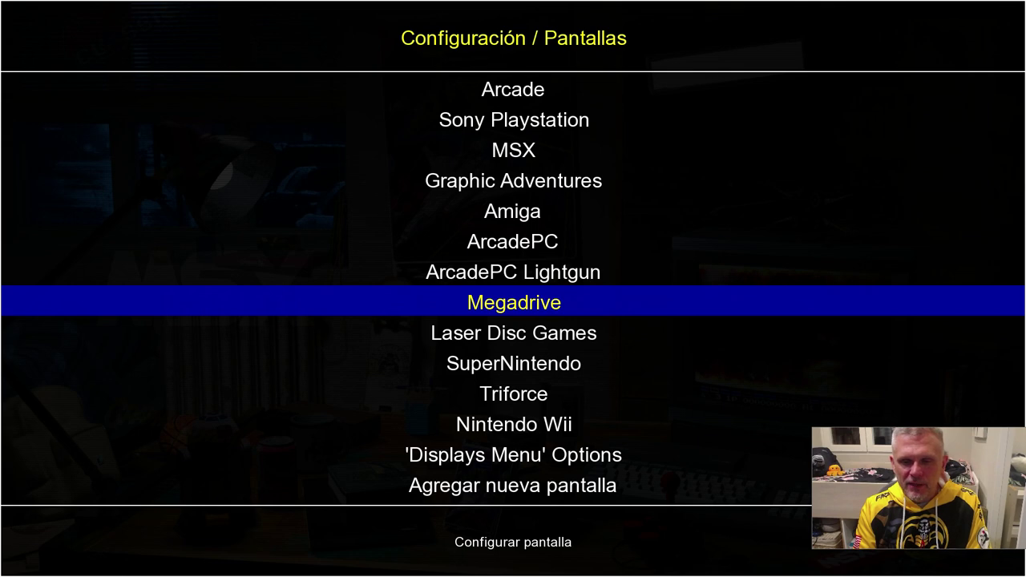
# Browse the configured displays, open one display's global filter and examine how its clone rule is defined
pyautogui.press('Down')
pyautogui.press('Down')
pyautogui.press('Down')
pyautogui.press('Down')
pyautogui.press('Up')
pyautogui.press('Up')
pyautogui.press('Up')
pyautogui.press('Up')
pyautogui.press('Up')
pyautogui.press('Up')
pyautogui.press('Up')
pyautogui.press('Up')
pyautogui.press('Up')
pyautogui.press('Up')
pyautogui.press('Up')
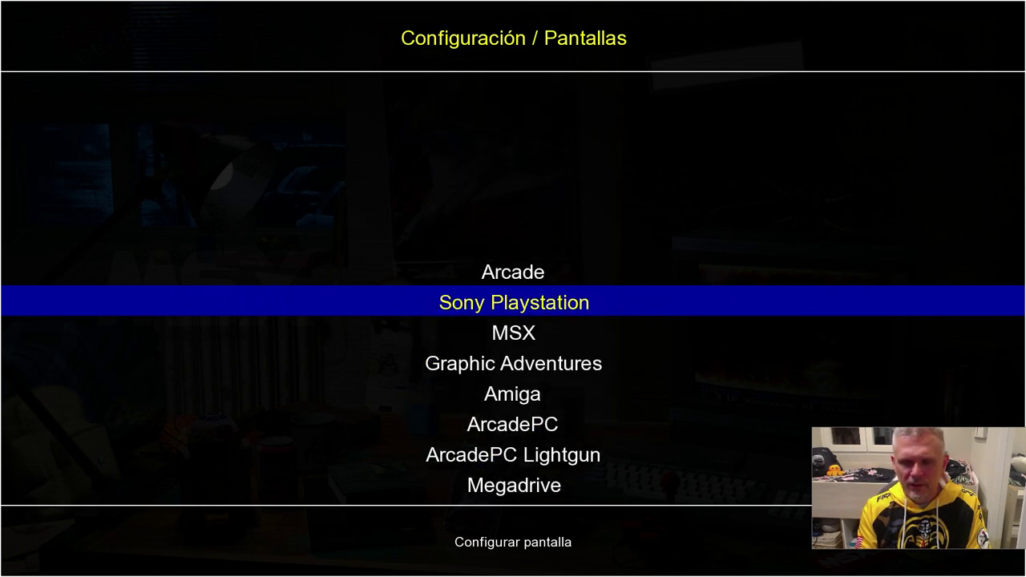
pyautogui.press('Return')
pyautogui.press('Up')
pyautogui.press('Up')
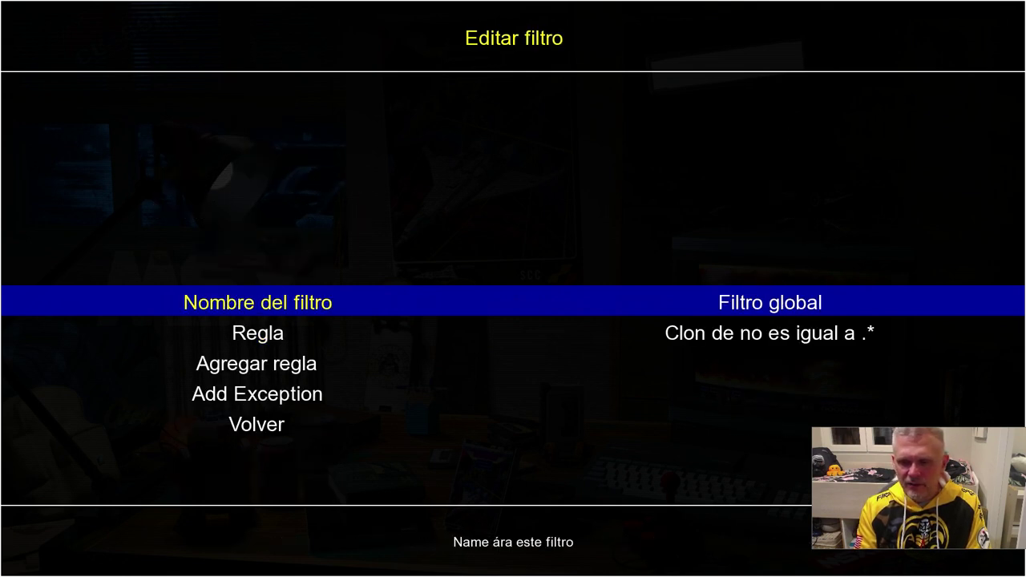
pyautogui.press('Down')
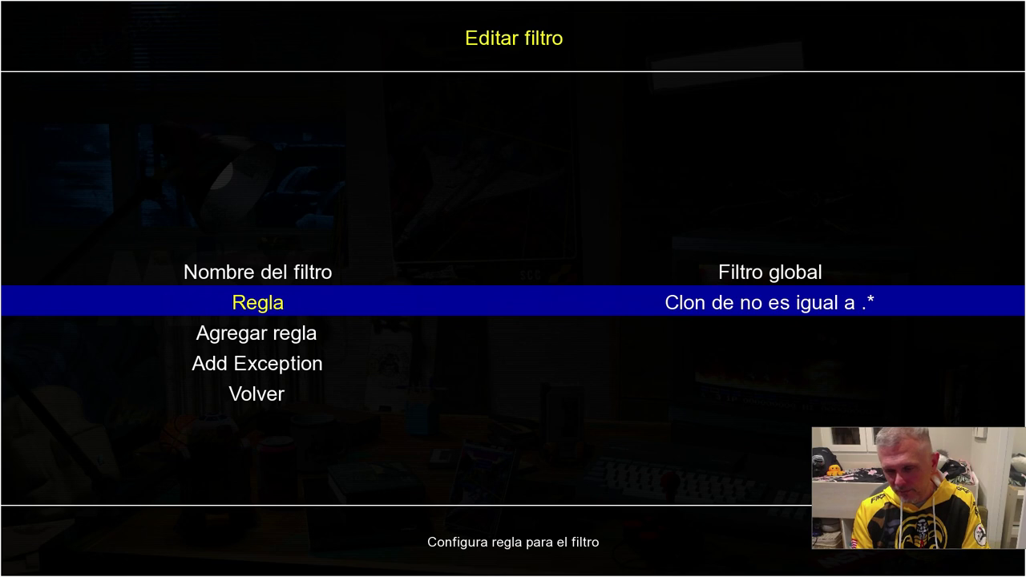
# Close this installation and launch attract.exe from the Attract-Mode folder on the Empty (L:) drive
pyautogui.press('Escape')
pyautogui.press('Escape')
pyautogui.press('Escape')
pyautogui.press('Escape')
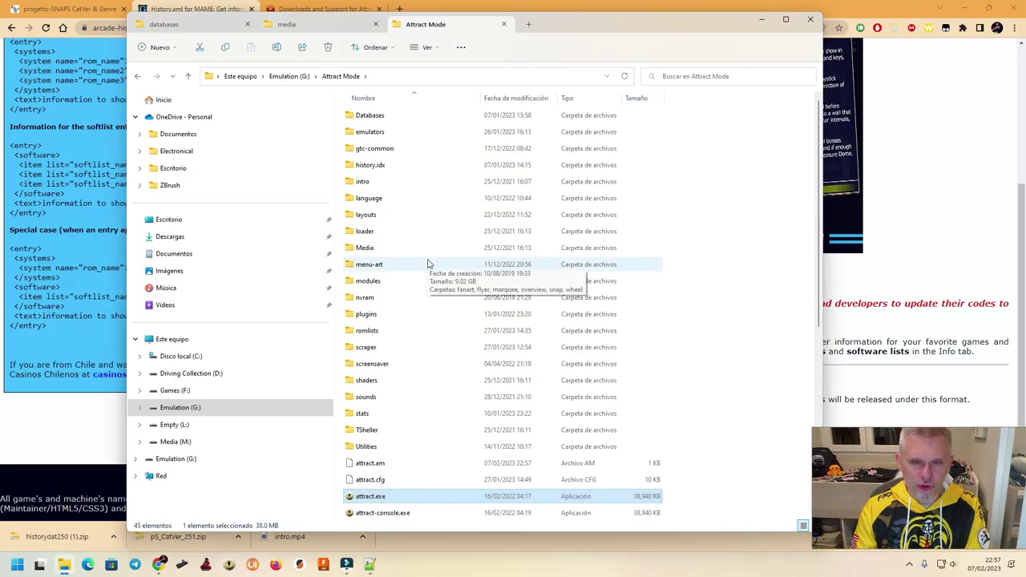
pyautogui.click(212, 429)
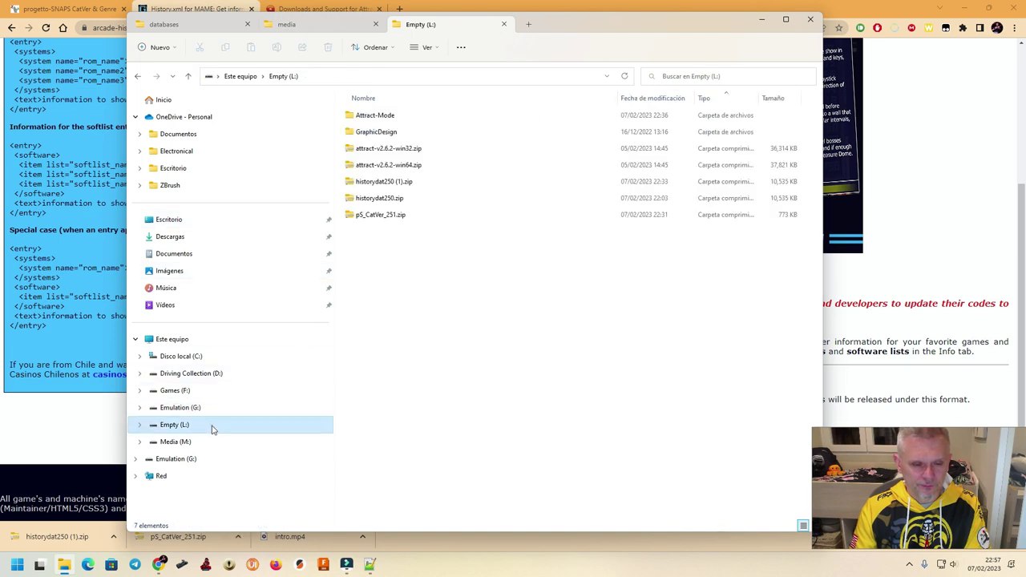
pyautogui.doubleClick(375, 116)
pyautogui.doubleClick(367, 380)
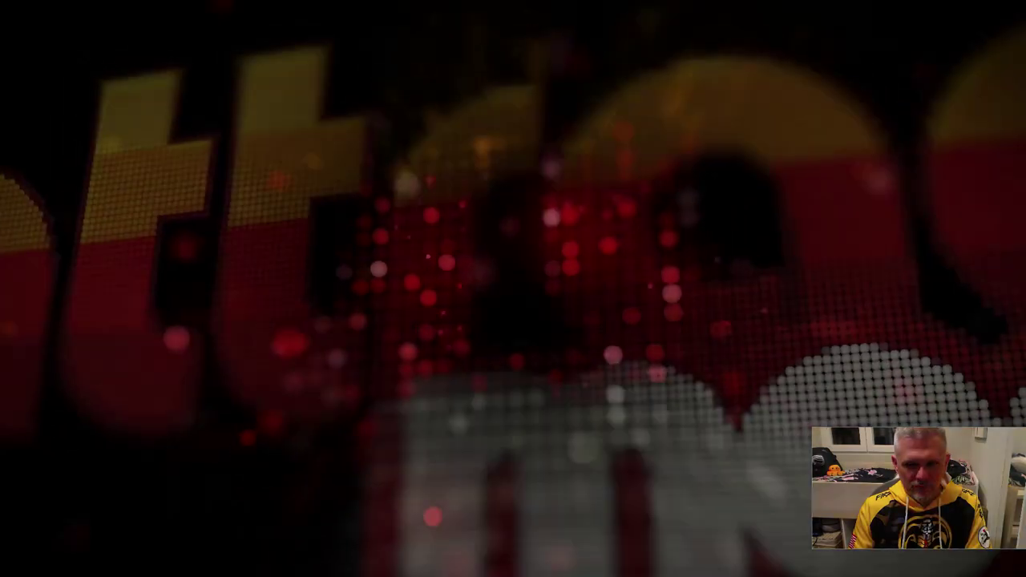
# Open the global filter of the MAME display from the Pantallas configuration
pyautogui.press('Tab')
pyautogui.press('Up')
pyautogui.press('Up')
pyautogui.press('Up')
pyautogui.press('Up')
pyautogui.press('Up')
pyautogui.press('Up')
pyautogui.press('Return')
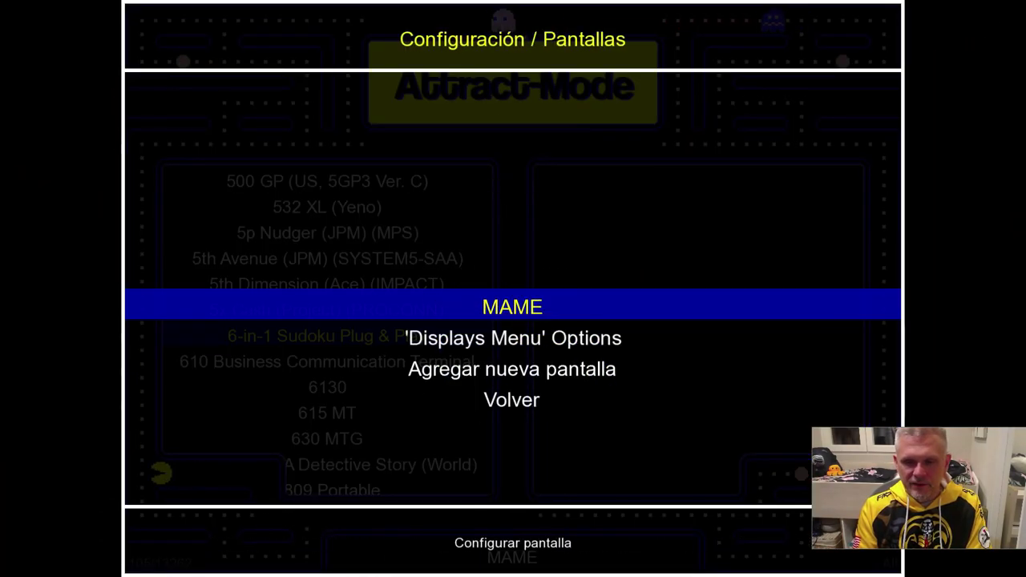
pyautogui.press('Return')
pyautogui.press('Up')
pyautogui.press('Up')
pyautogui.press('Return')
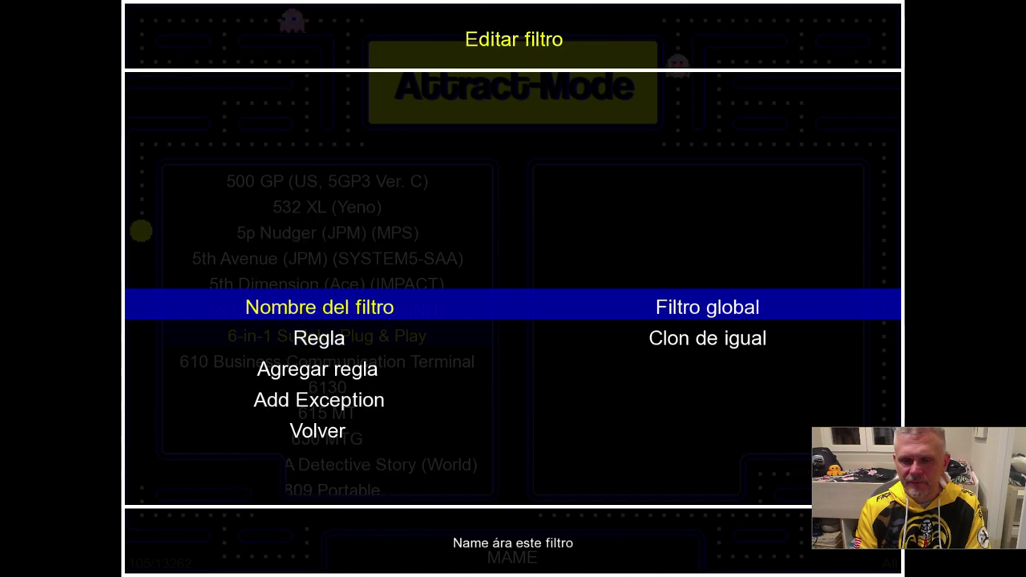
# Set the comparison of the "Clon de" rule to "no es igual a"
pyautogui.press('Down')
pyautogui.press('Return')
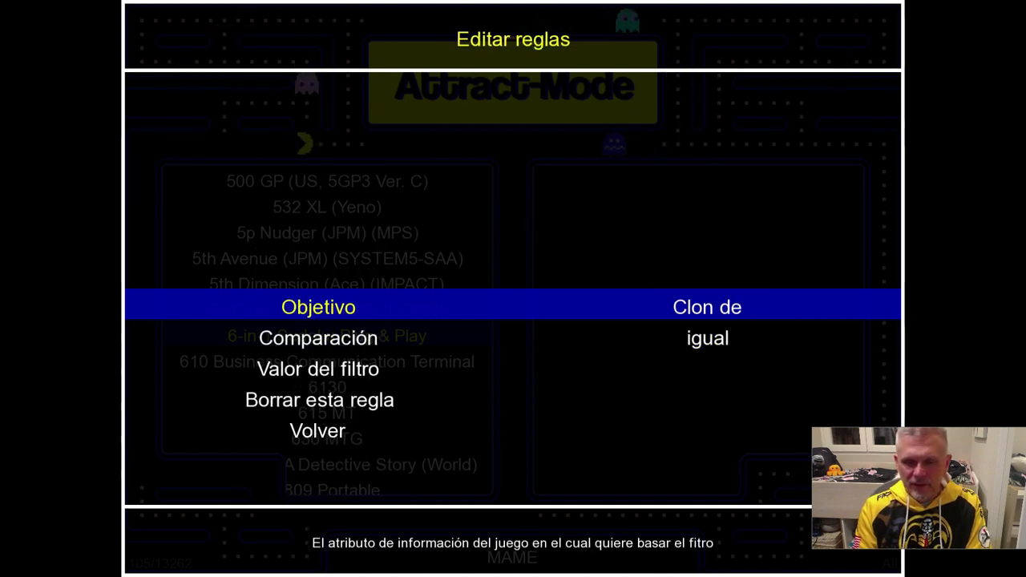
pyautogui.press('Down')
pyautogui.press('Return')
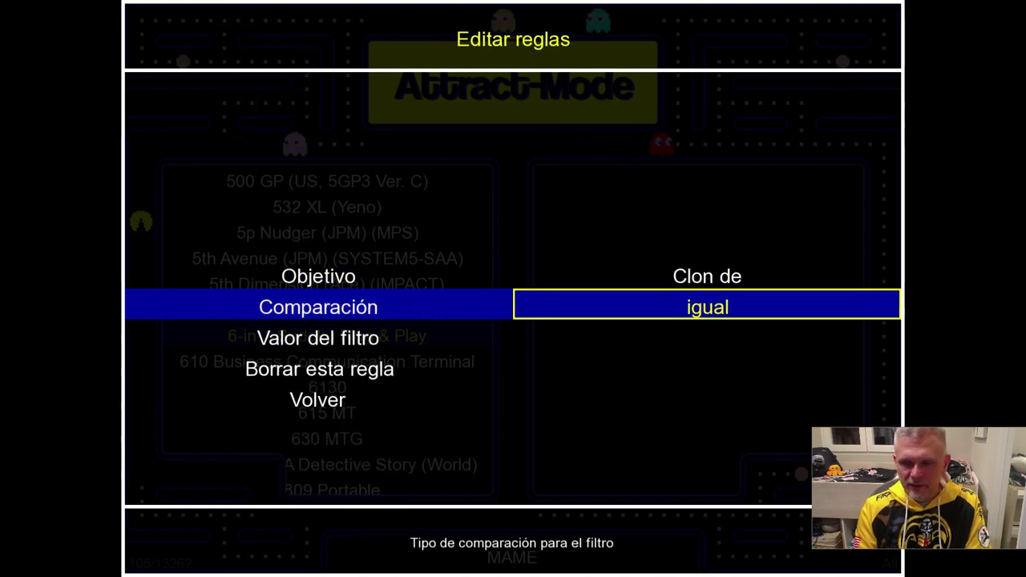
pyautogui.press('Down')
pyautogui.press('Return')
# Set the rule's filter value to ".*" and return to the global filter
pyautogui.press('Down')
pyautogui.press('Return')
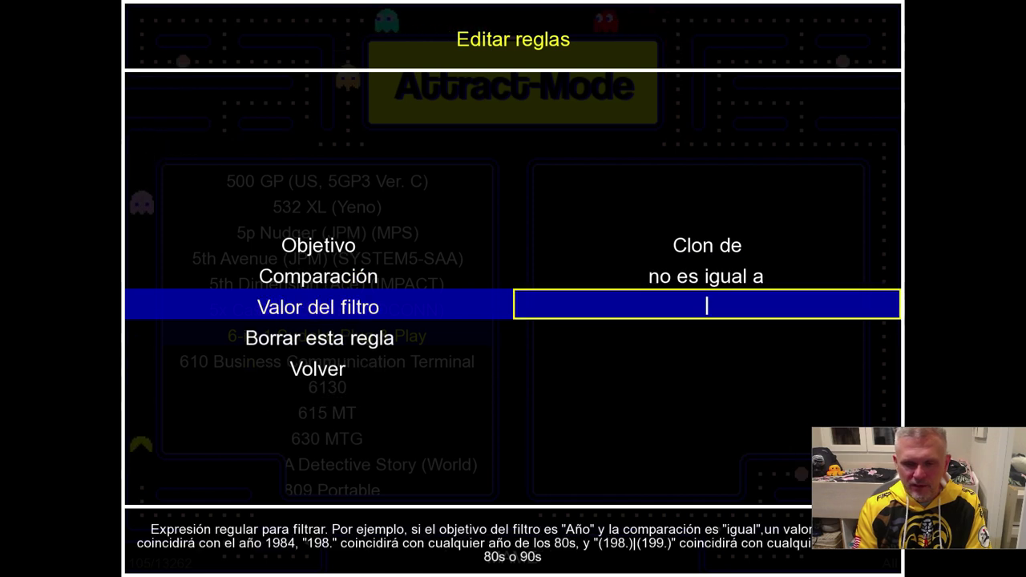
pyautogui.write('.*')
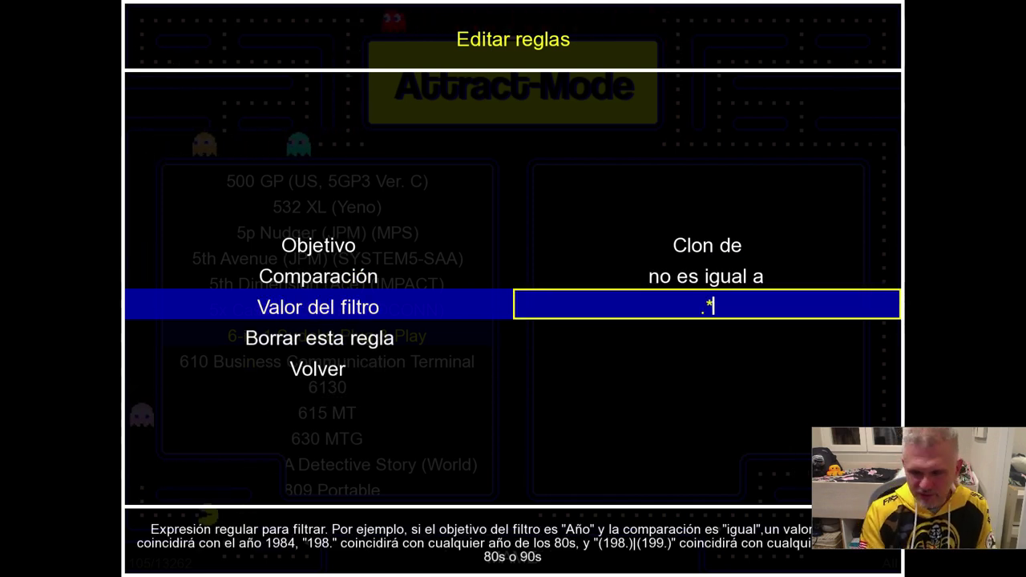
pyautogui.press('Return')
pyautogui.press('Down')
pyautogui.press('Down')
pyautogui.press('Return')
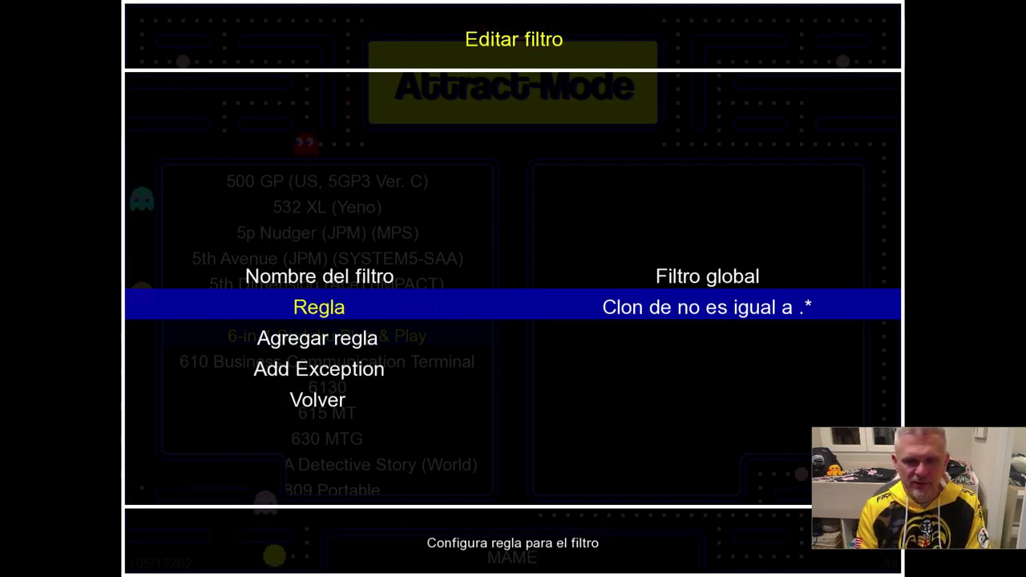
# Leave the global filter and the MAME display settings to return to the game list
pyautogui.press('Down')
pyautogui.press('Down')
pyautogui.press('Down')
pyautogui.press('Return')
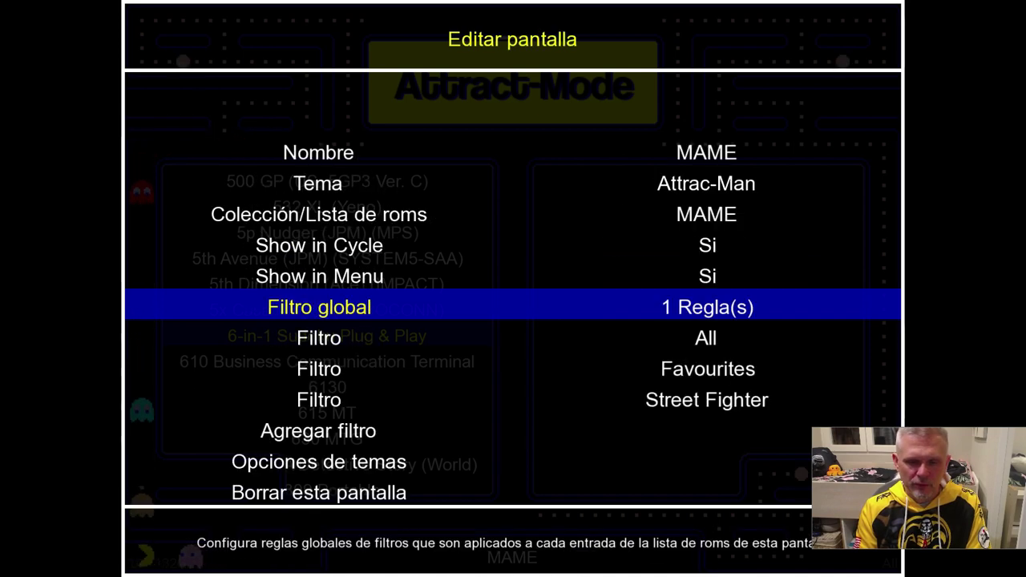
pyautogui.press('Up')
pyautogui.press('Up')
pyautogui.press('Up')
pyautogui.press('Up')
pyautogui.press('Up')
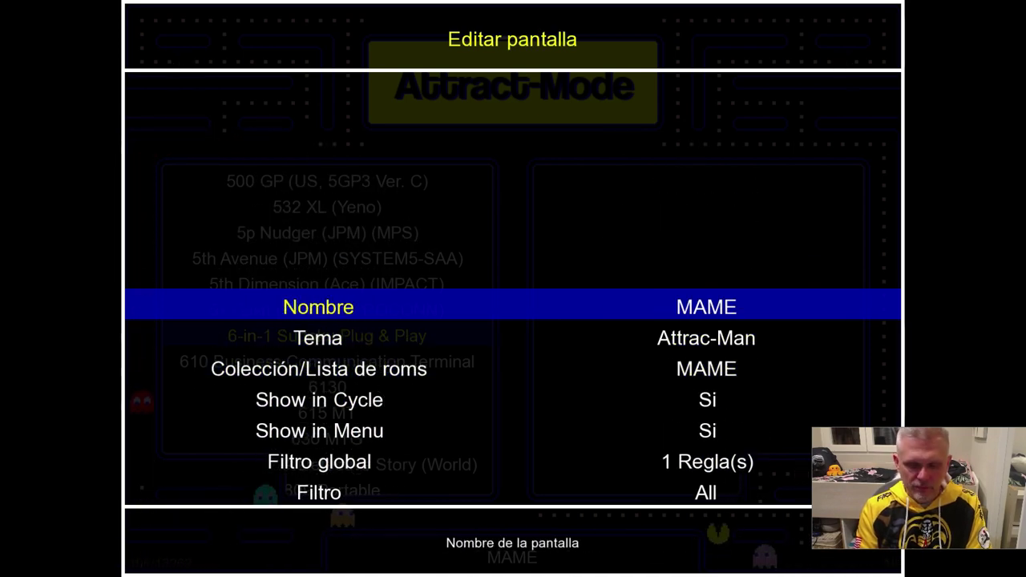
pyautogui.press('Escape')
pyautogui.press('Escape')
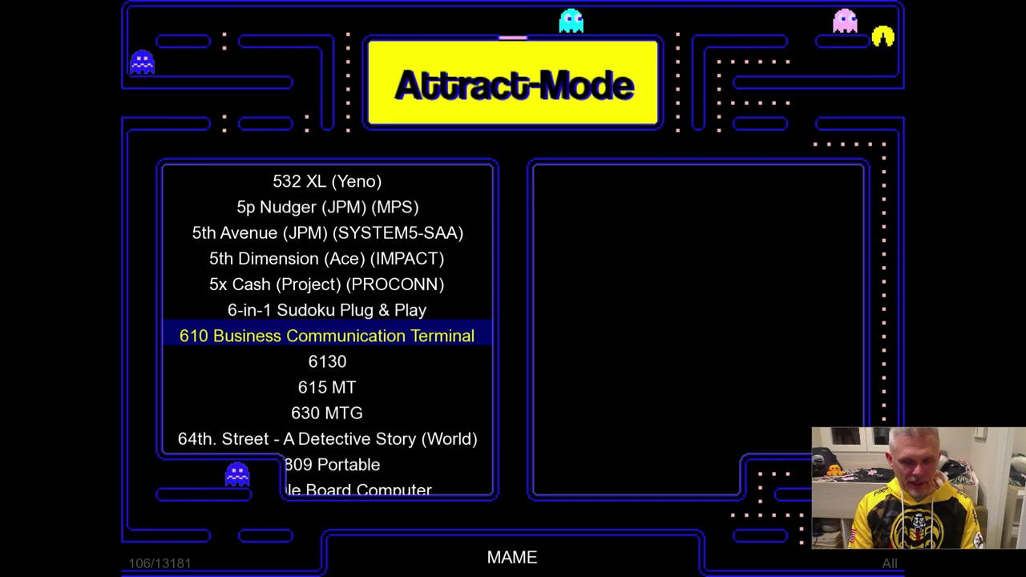
# Check the entries of the filtered MAME game list and exit Attract-Mode
pyautogui.press('Down')
pyautogui.press('Down')
pyautogui.press('Down')
pyautogui.press('Down')
pyautogui.press('Up')
pyautogui.press('Up')
pyautogui.press('Up')
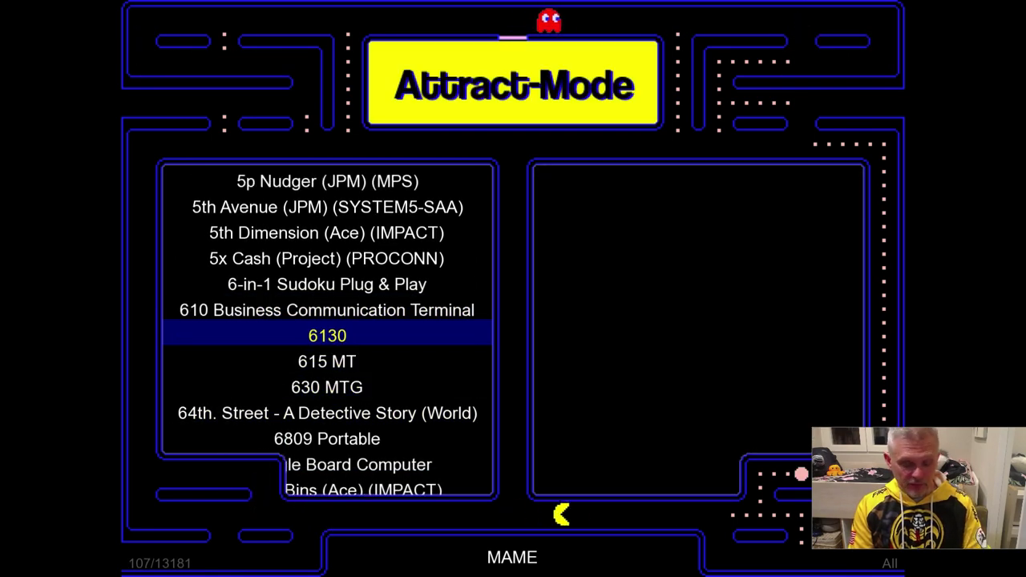
pyautogui.press('Escape')
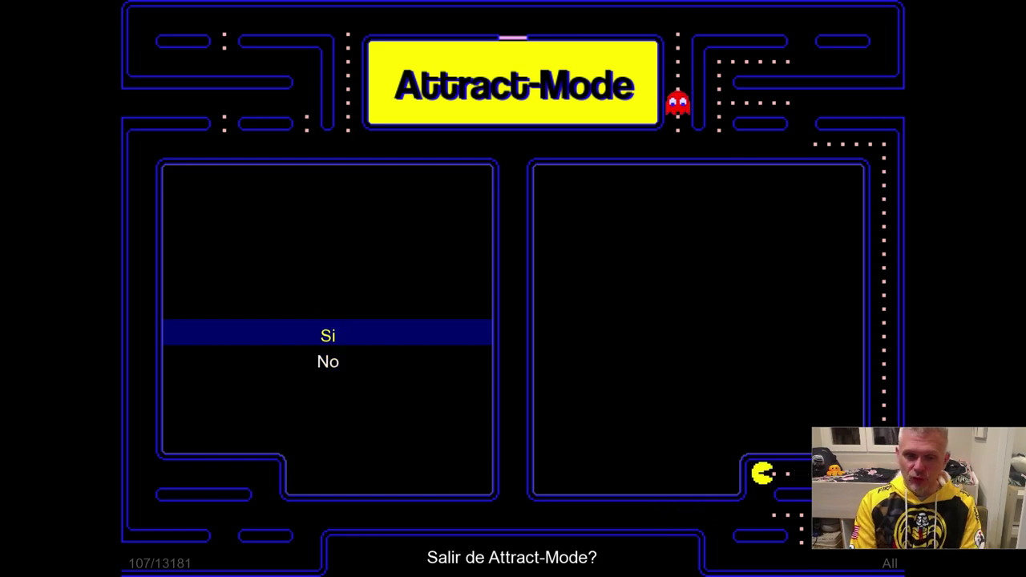
pyautogui.press('Return')
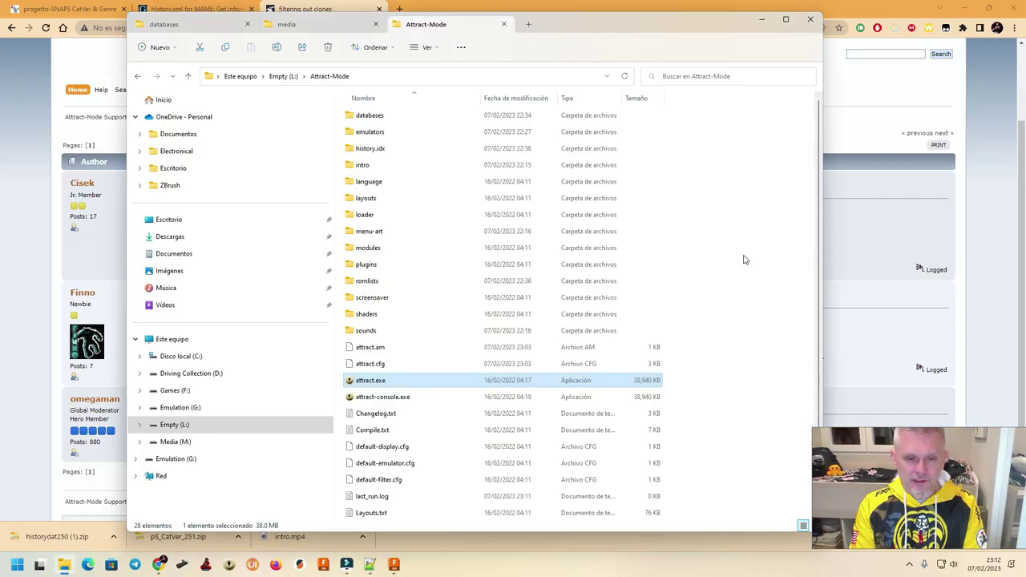
# Launch Excel and create a blank workbook
pyautogui.click(753, 267)
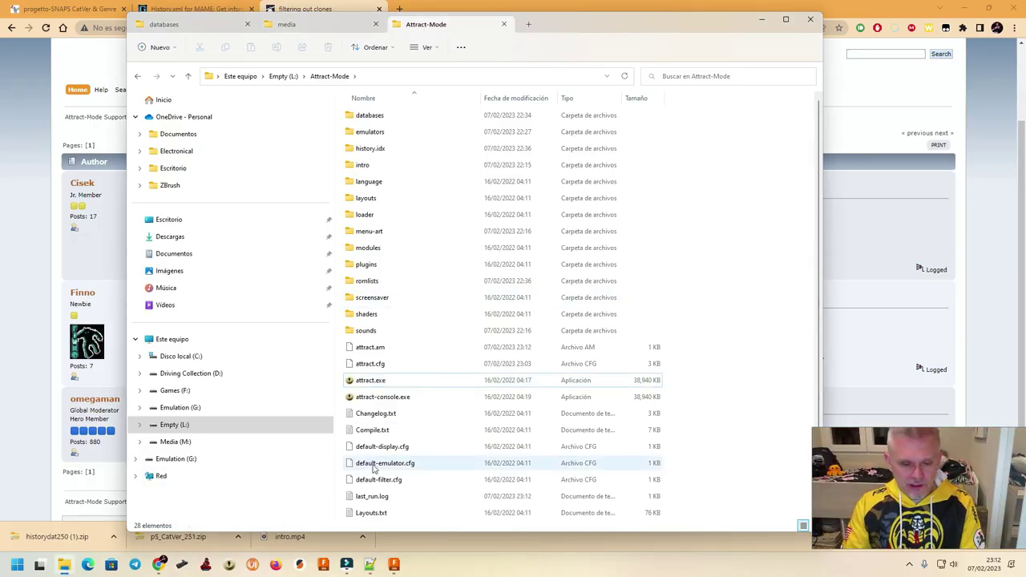
pyautogui.press('super')
pyautogui.write('exce')
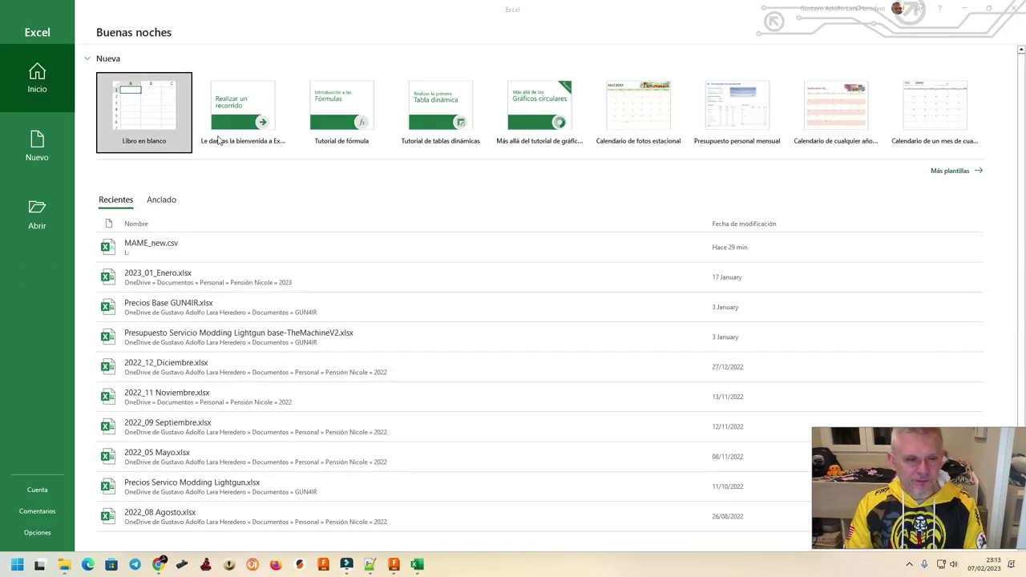
pyautogui.click(128, 109)
pyautogui.click(130, 113)
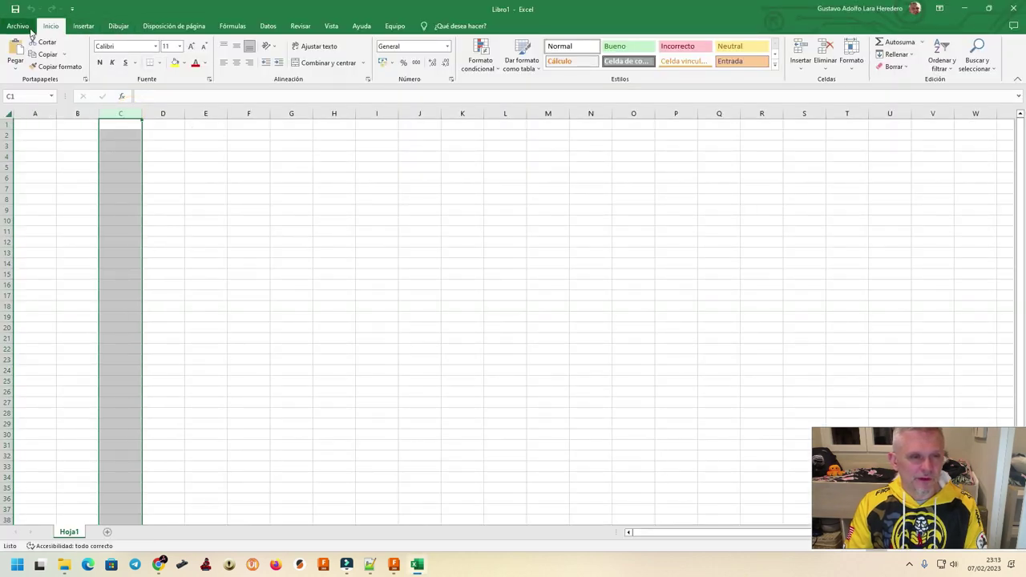
# Start a text/CSV data import and choose MAME.txt from Attract-Mode's romlists folder on the Empty (L:) drive
pyautogui.click(268, 25)
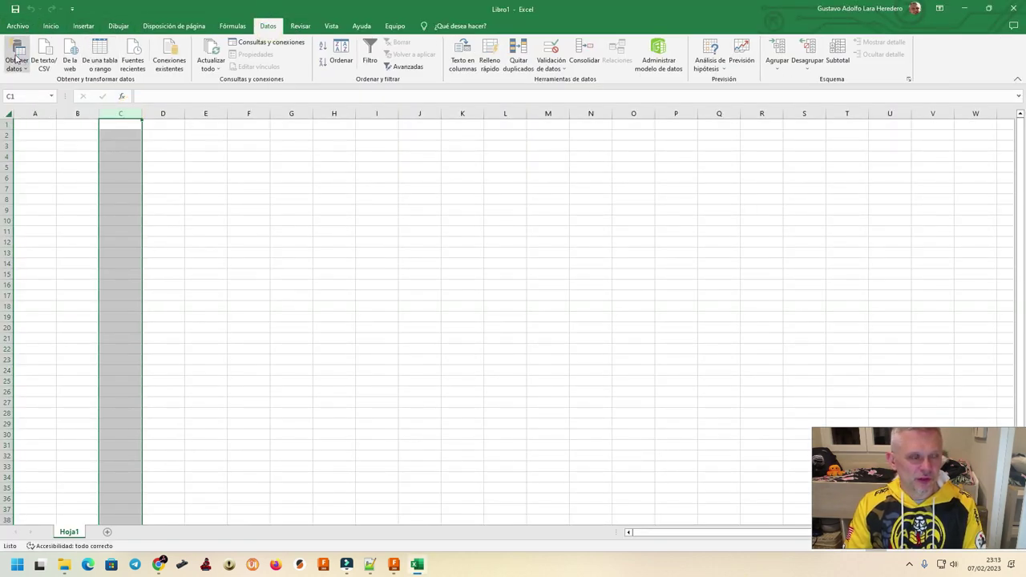
pyautogui.click(46, 60)
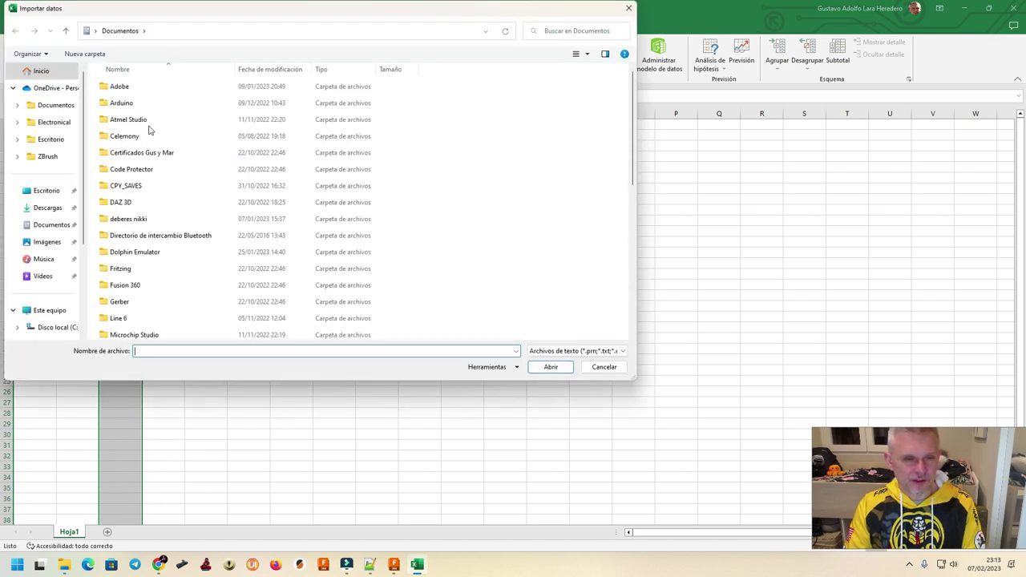
pyautogui.click(54, 313)
pyautogui.doubleClick(140, 88)
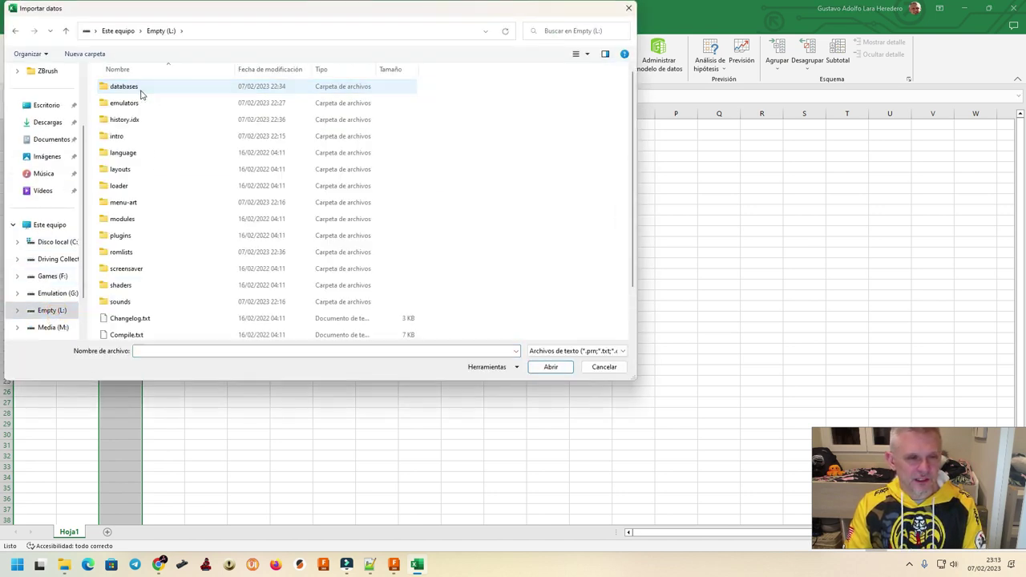
pyautogui.doubleClick(119, 253)
pyautogui.doubleClick(126, 105)
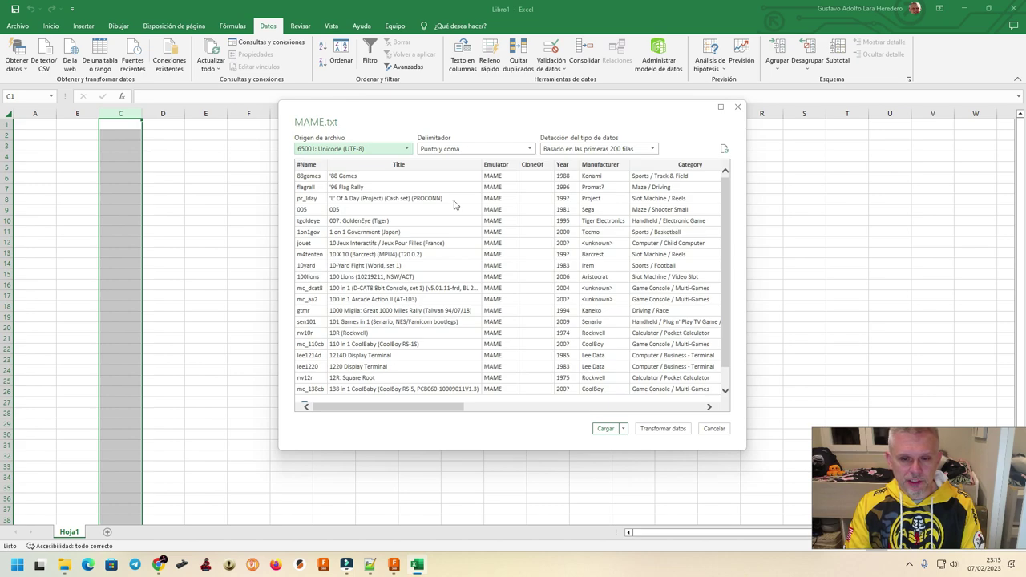
# Load MAME.txt into a sheet and filter the CloneOf column to exclude blank entries (Vacías), then review the remaining clones
pyautogui.click(608, 428)
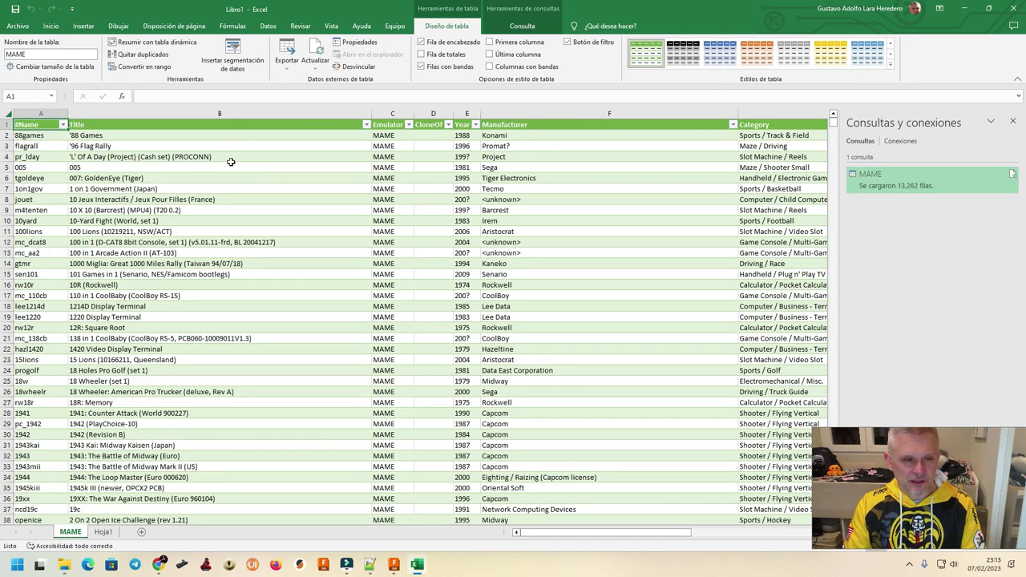
pyautogui.click(448, 125)
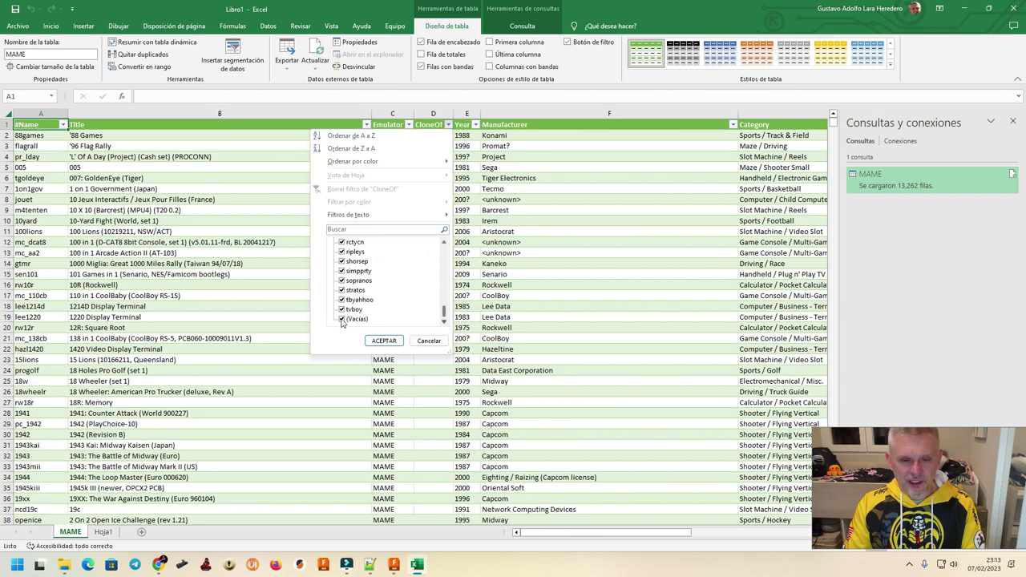
pyautogui.click(383, 340)
pyautogui.scroll(-5, 293, 339)
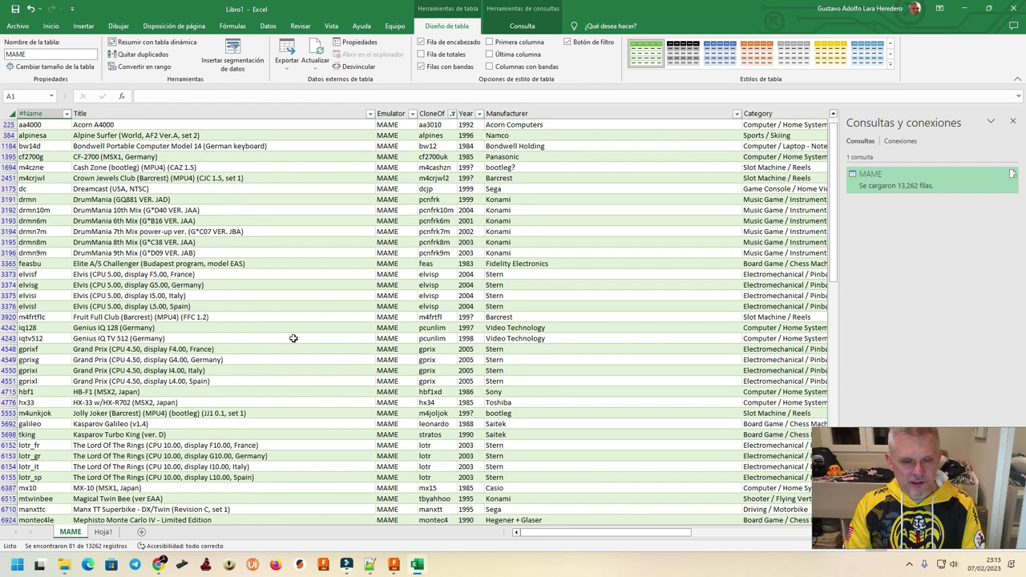
pyautogui.scroll(-7, 293, 339)
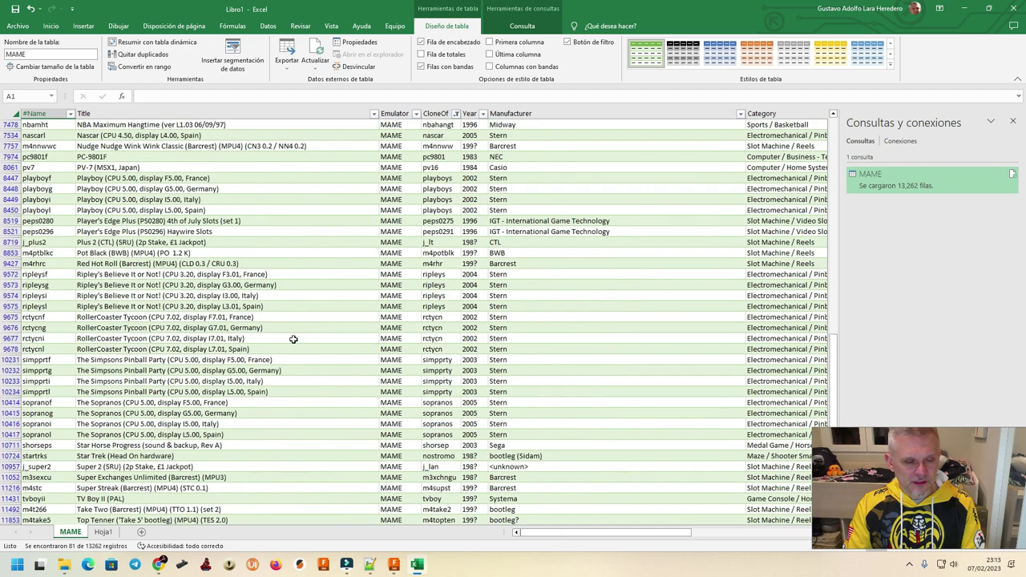
pyautogui.scroll(3, 320, 339)
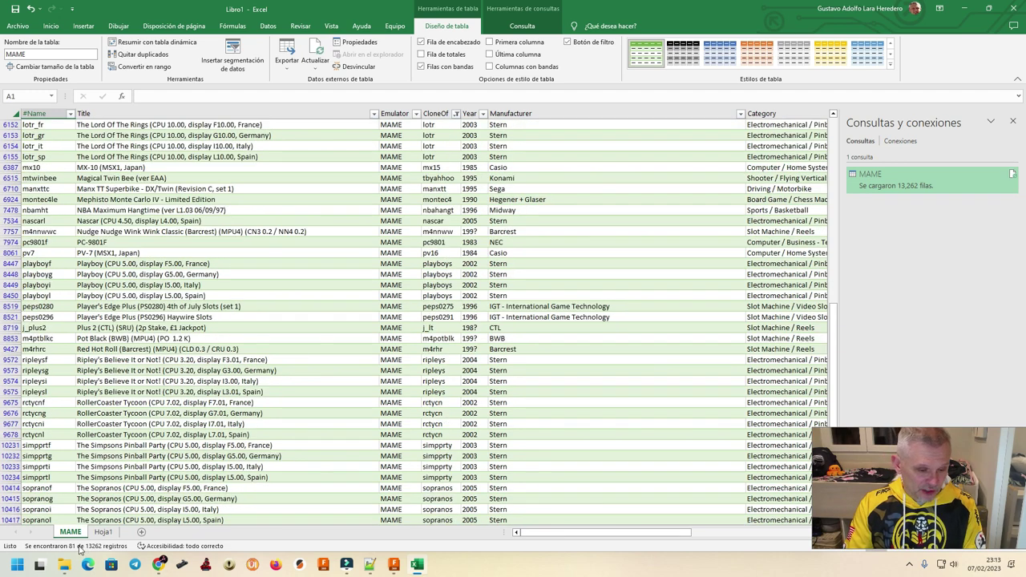
pyautogui.scroll(10, 461, 373)
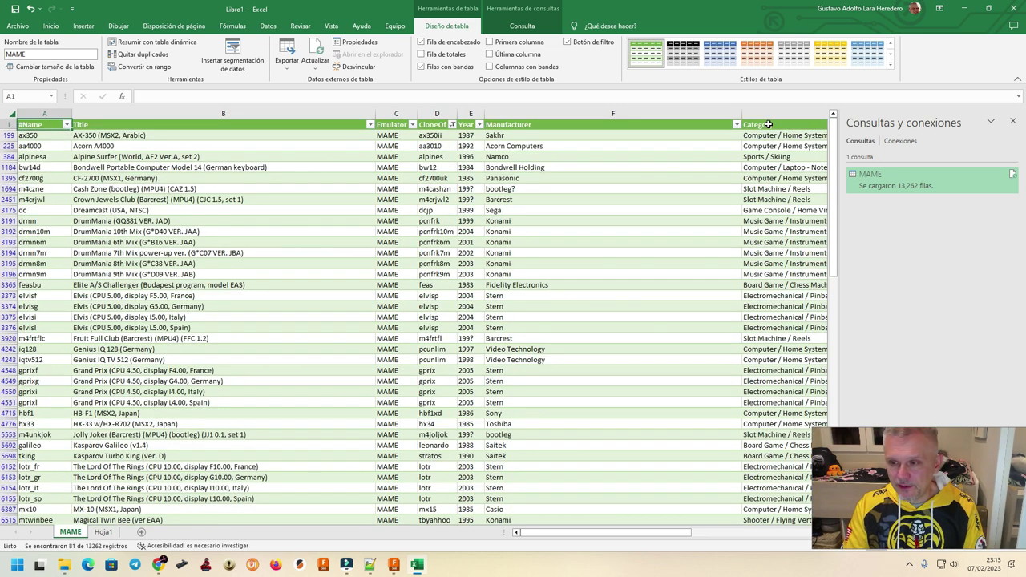
# Close the Excel workbook without saving and launch attract.exe from the Attract-Mode folder
pyautogui.click(1014, 8)
pyautogui.click(546, 341)
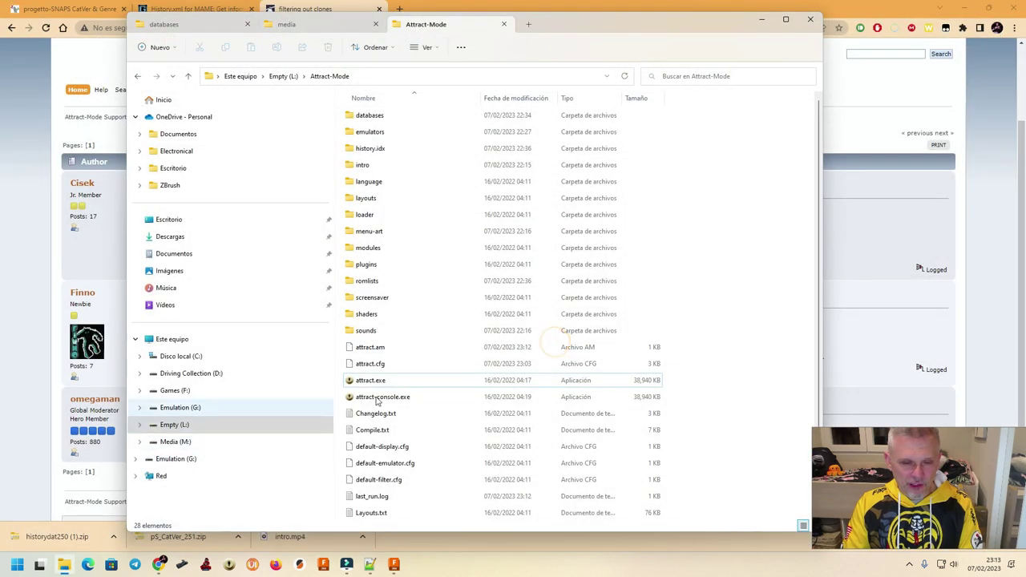
pyautogui.doubleClick(375, 381)
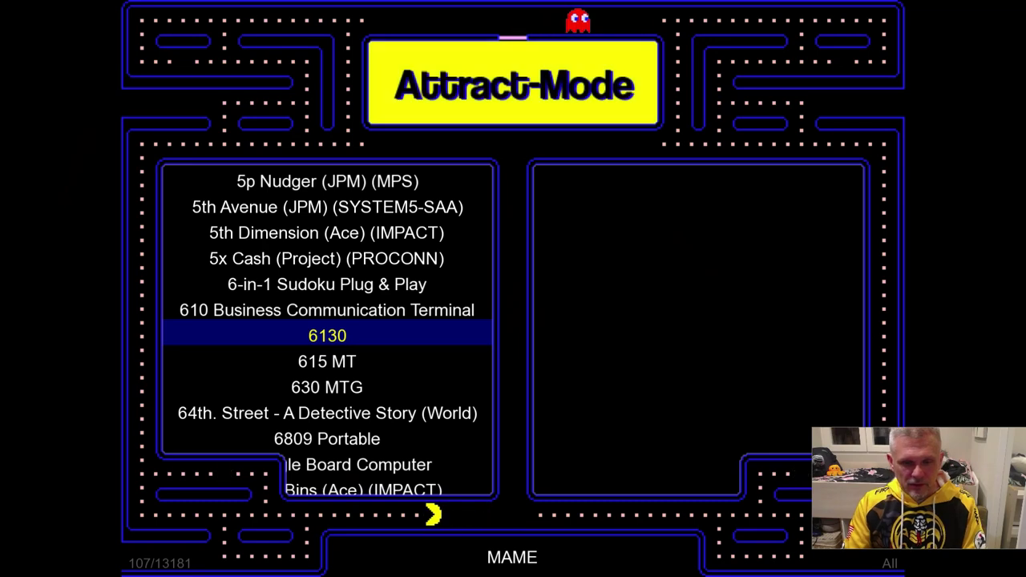
# Open the global filter of the MAME display for editing
pyautogui.press('Tab')
pyautogui.press('Up')
pyautogui.press('Up')
pyautogui.press('Up')
pyautogui.press('Up')
pyautogui.press('Up')
pyautogui.press('Up')
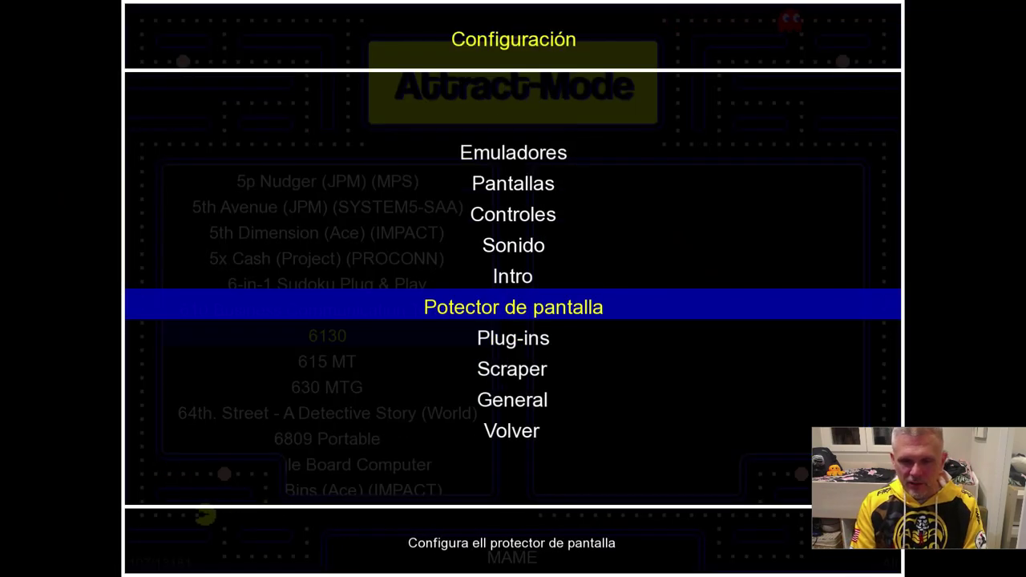
pyautogui.press('Return')
pyautogui.press('Return')
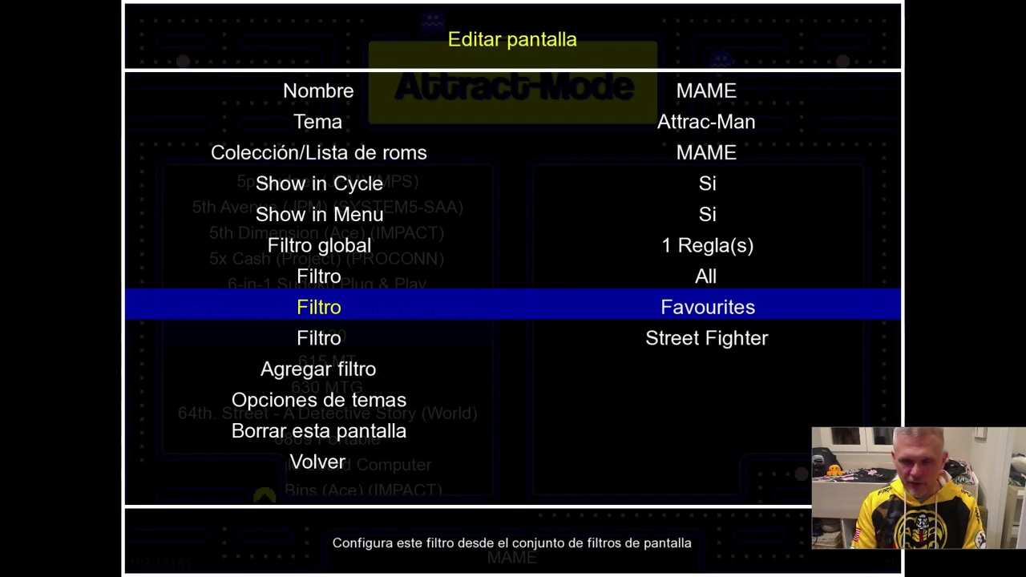
pyautogui.press('Up')
pyautogui.press('Up')
pyautogui.press('Return')
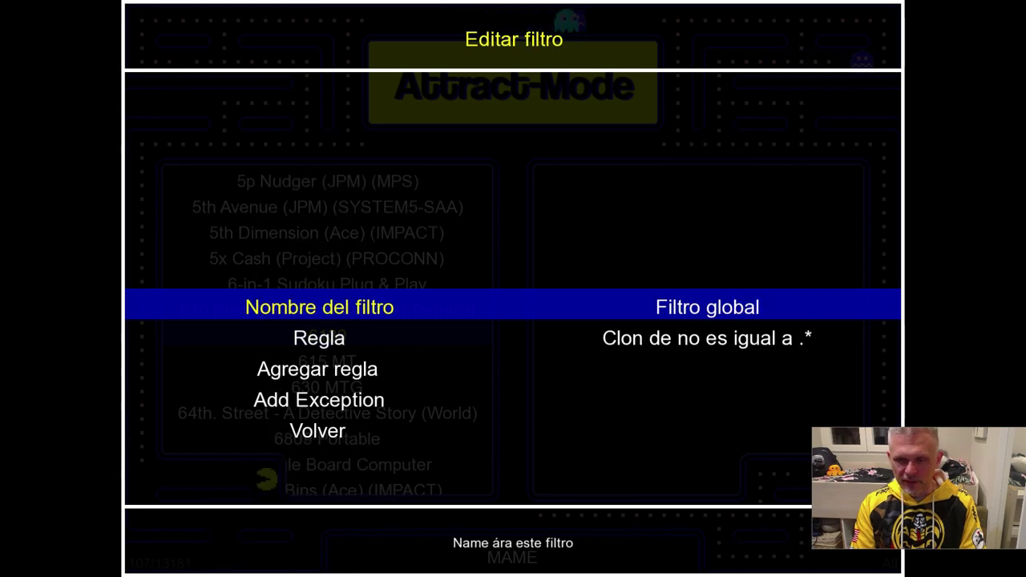
# Add a second rule to the global filter and set its Objetivo to Estado
pyautogui.press('Down')
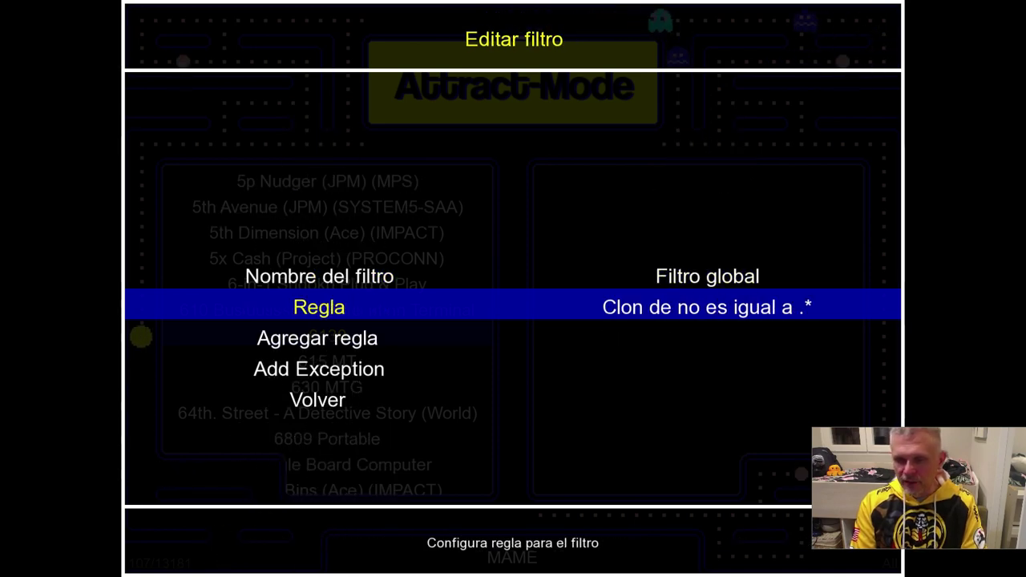
pyautogui.press('Down')
pyautogui.press('Return')
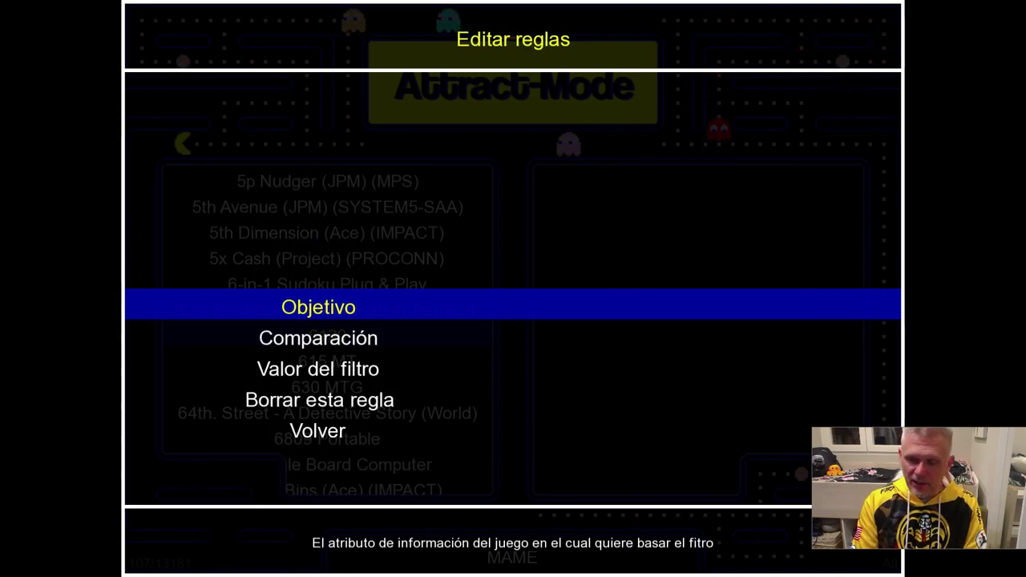
pyautogui.press('Return')
pyautogui.press('Up')
pyautogui.press('Down')
pyautogui.press('Down')
pyautogui.press('Down')
pyautogui.press('Down')
pyautogui.press('Down')
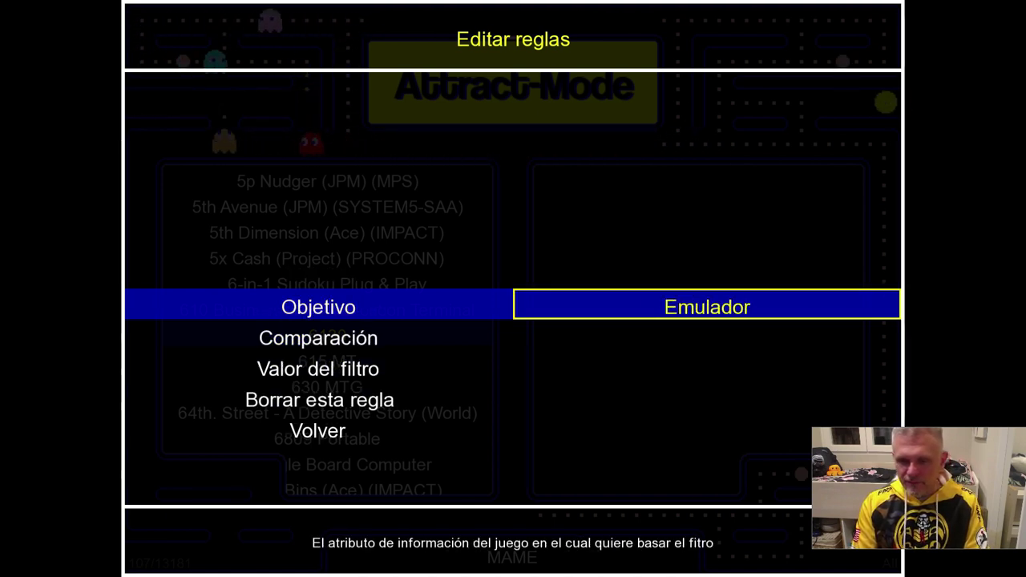
pyautogui.press('Down')
pyautogui.press('Down')
pyautogui.press('Down')
pyautogui.press('Down')
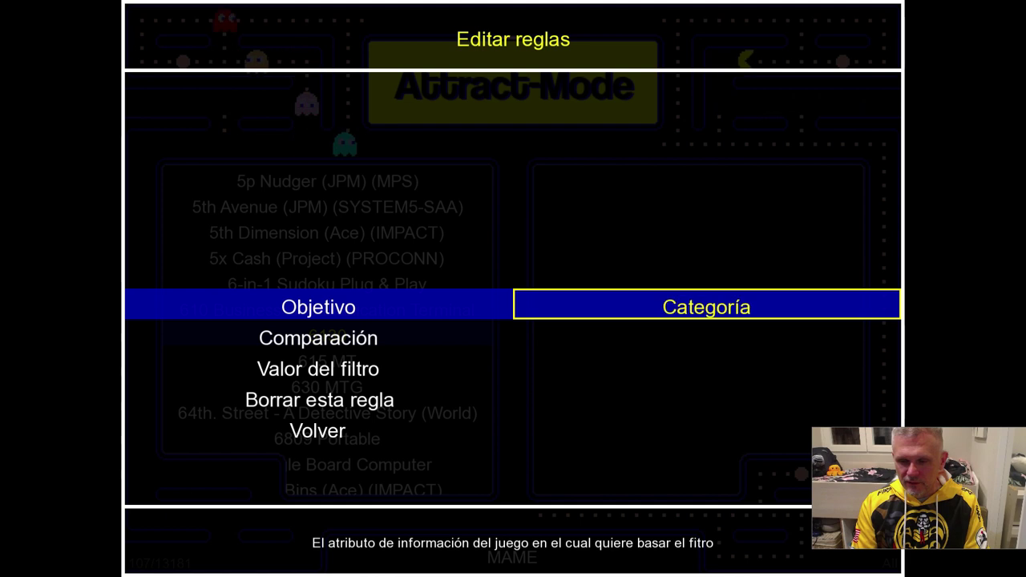
pyautogui.press('Down')
pyautogui.press('Down')
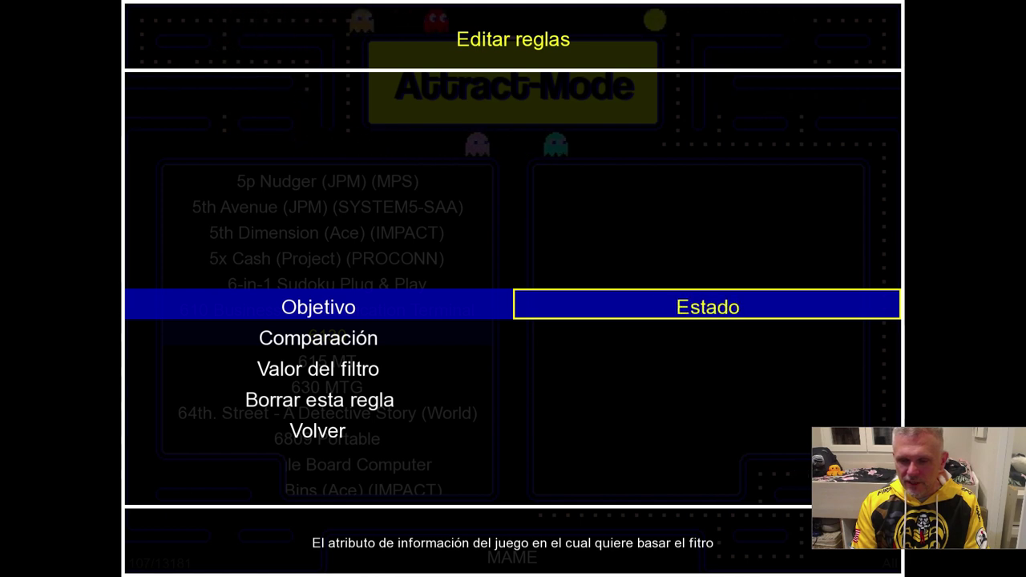
pyautogui.press('Return')
# Set the new rule's comparison to igual and its filter value to good, then return to the filter
pyautogui.press('Down')
pyautogui.press('Return')
pyautogui.press('Return')
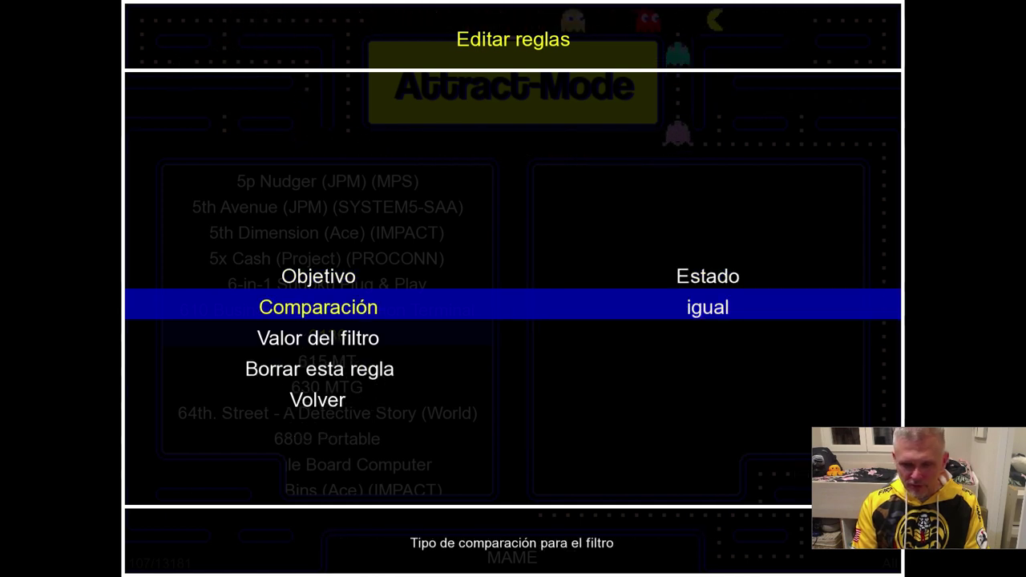
pyautogui.press('Down')
pyautogui.press('Return')
pyautogui.write('goo')
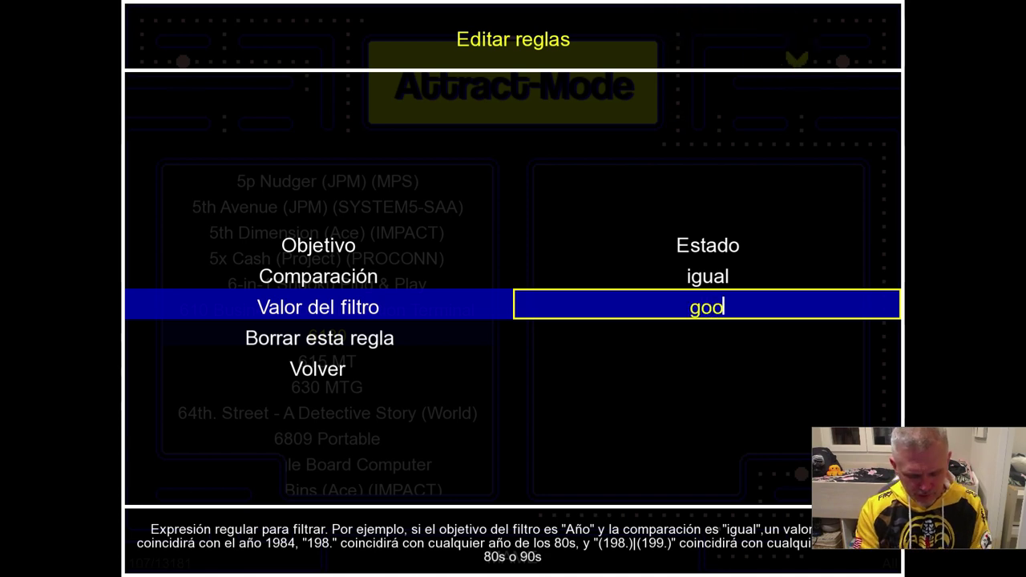
pyautogui.press('Down')
pyautogui.press('Down')
pyautogui.press('Return')
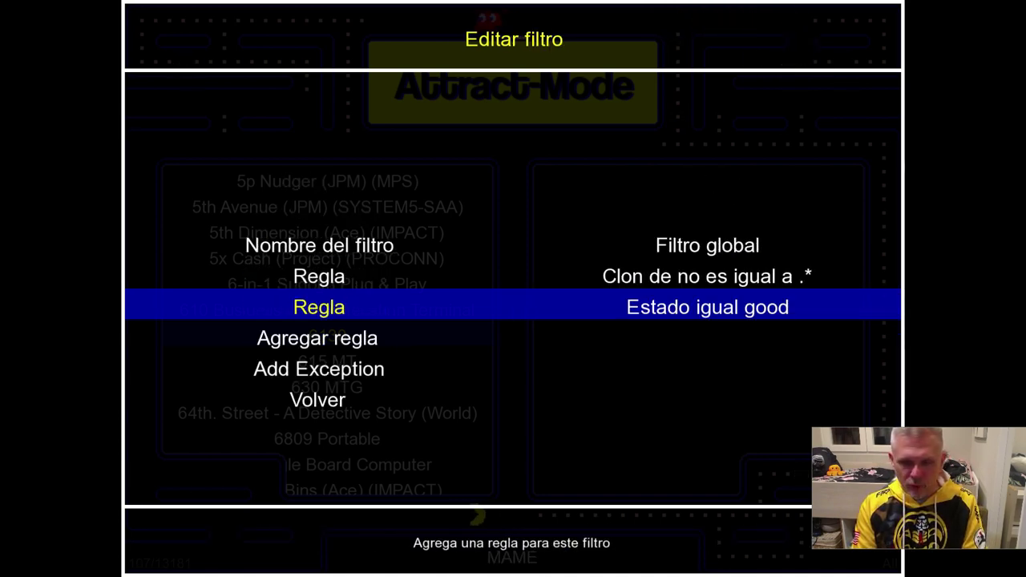
# Leave the global filter and the configuration, and move to Alien Chase in the MAME game list
pyautogui.press('Down')
pyautogui.press('Down')
pyautogui.press('Down')
pyautogui.press('Return')
pyautogui.press('Escape')
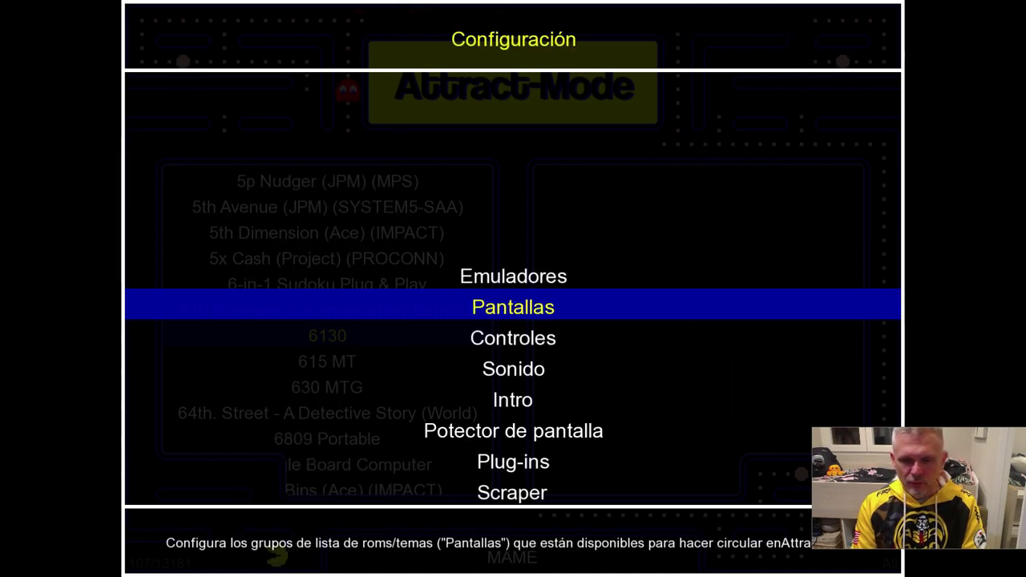
pyautogui.press('Escape')
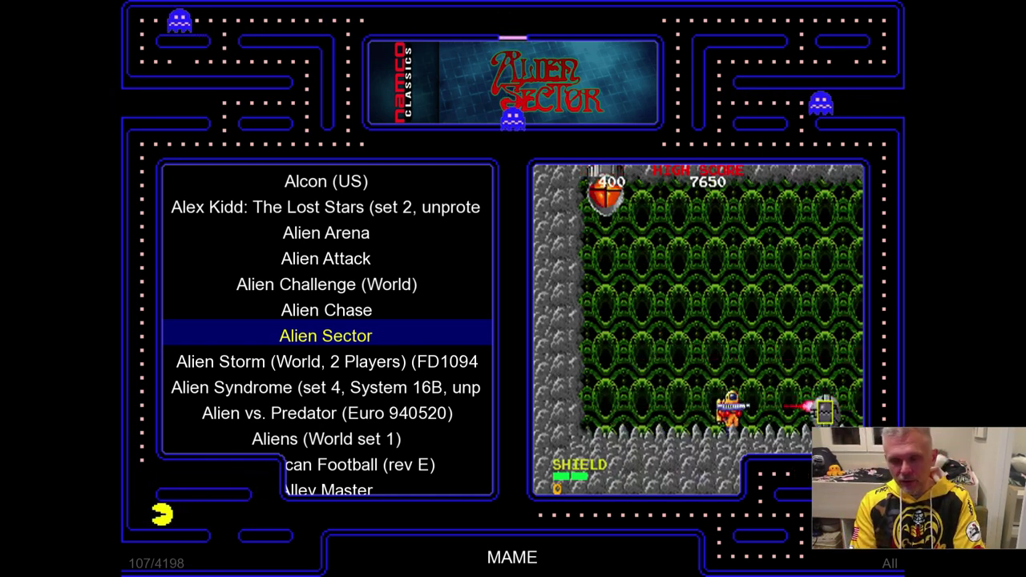
pyautogui.press('Up')
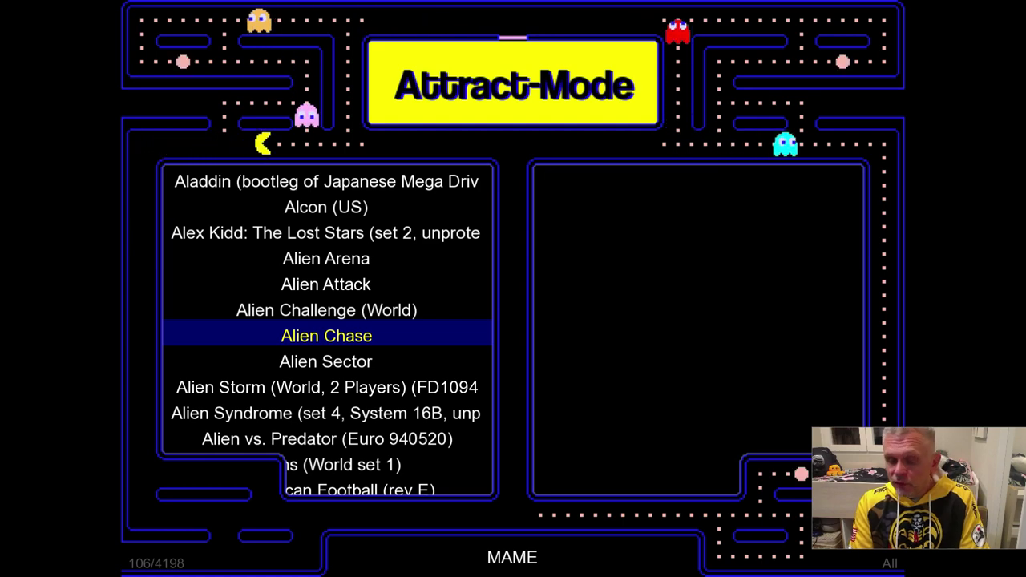
# Open the Street Fighter filter of the MAME display for editing
pyautogui.press('Tab')
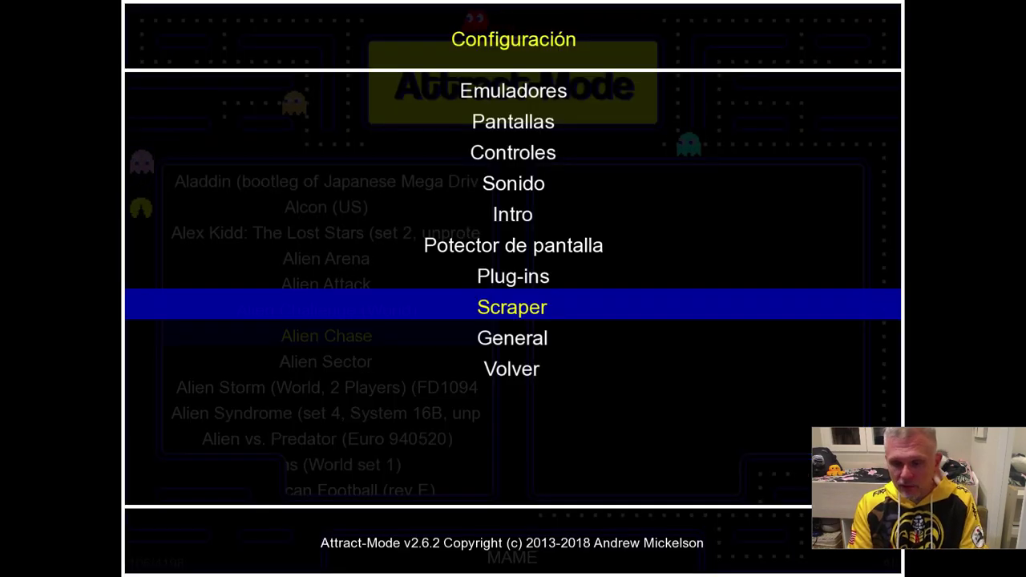
pyautogui.press('Up')
pyautogui.press('Up')
pyautogui.press('Up')
pyautogui.press('Up')
pyautogui.press('Up')
pyautogui.press('Up')
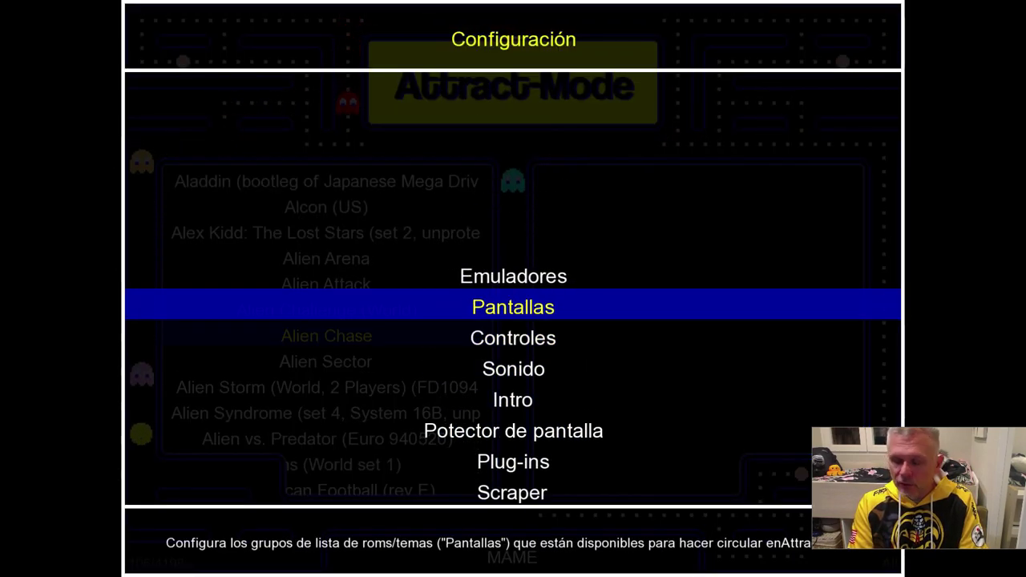
pyautogui.press('Return')
pyautogui.press('Return')
pyautogui.press('Up')
pyautogui.press('Up')
pyautogui.press('Up')
pyautogui.press('Up')
pyautogui.press('Up')
pyautogui.press('Down')
pyautogui.press('Return')
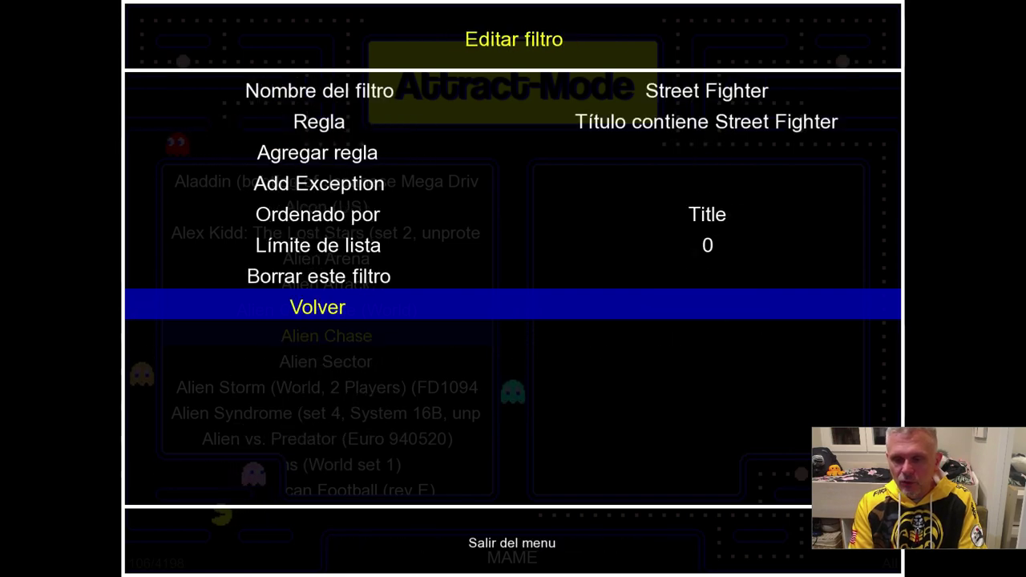
# Add a rule to the Street Fighter filter and set its Objetivo to Estado
pyautogui.press('Up')
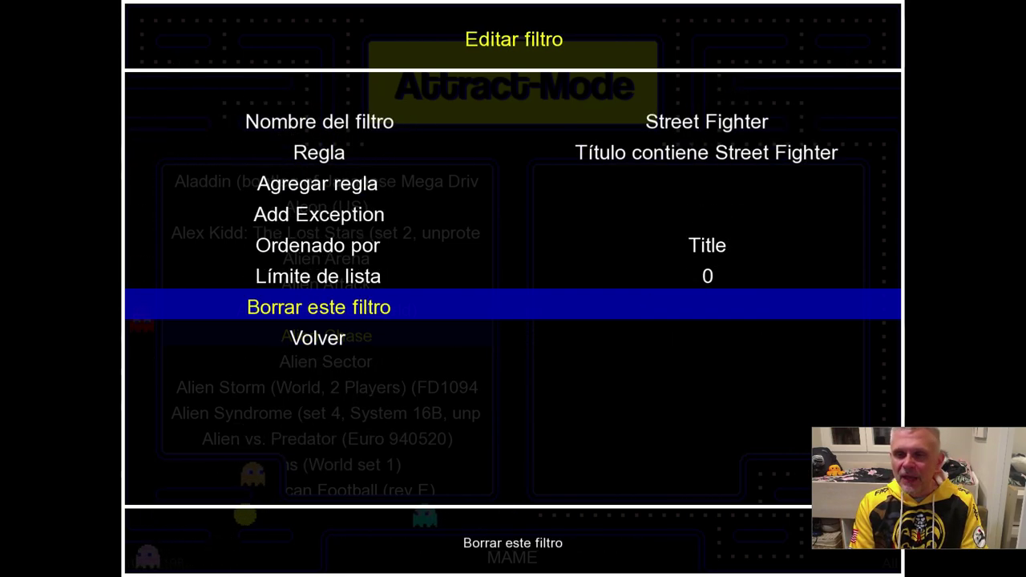
pyautogui.press('Up')
pyautogui.press('Up')
pyautogui.press('Up')
pyautogui.press('Up')
pyautogui.press('Up')
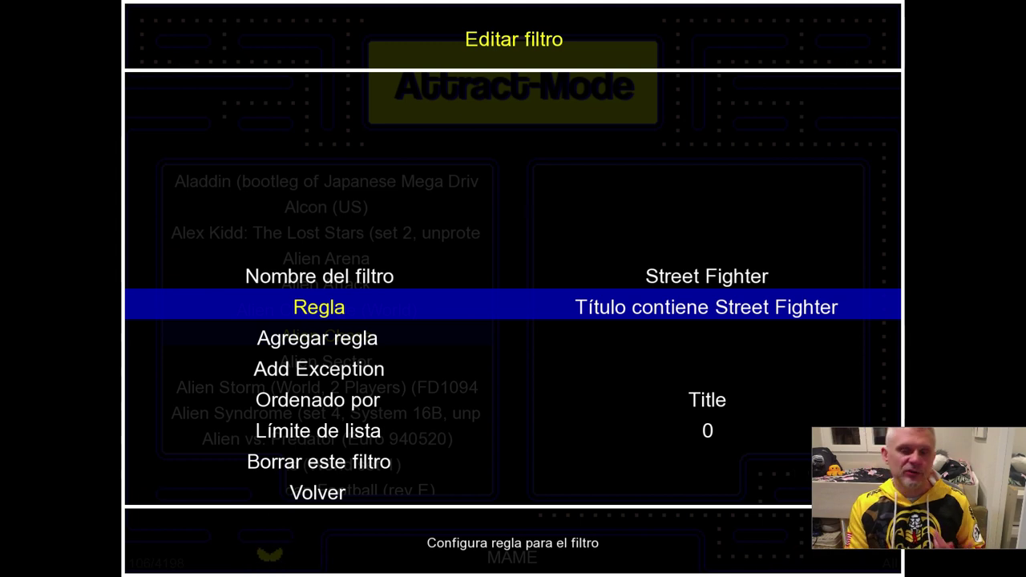
pyautogui.press('Down')
pyautogui.press('Return')
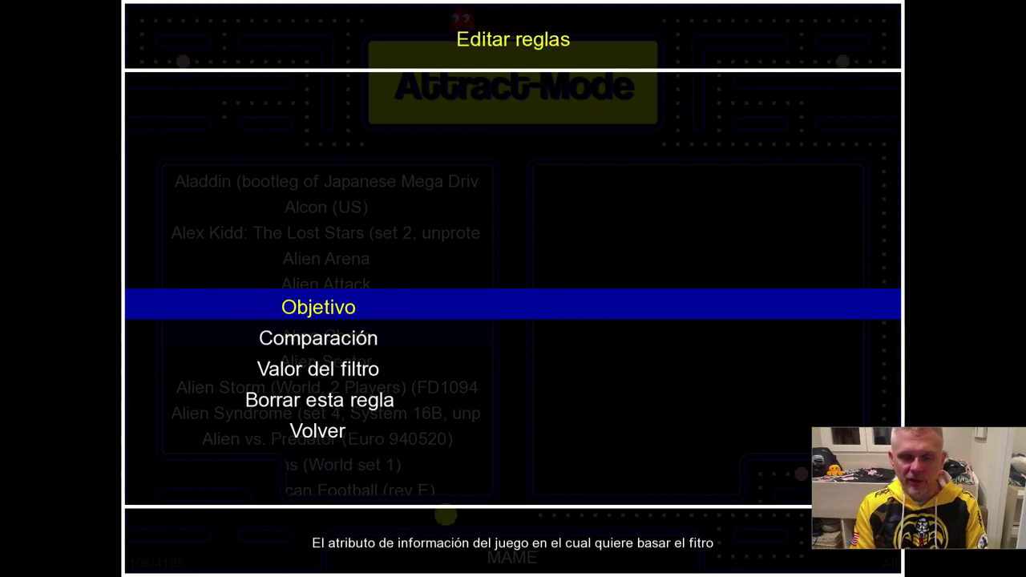
pyautogui.press('Return')
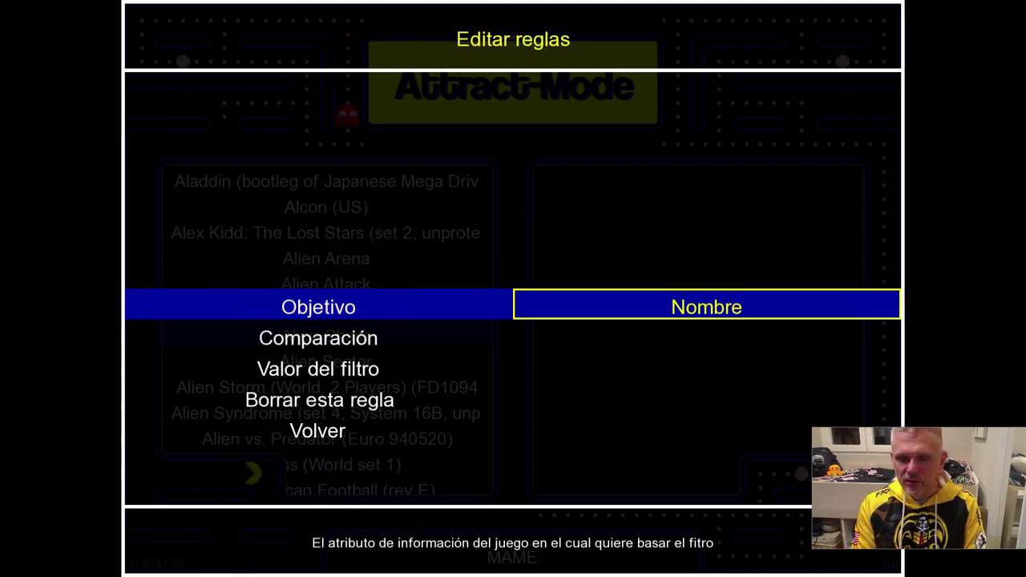
pyautogui.press('Down')
pyautogui.press('Down')
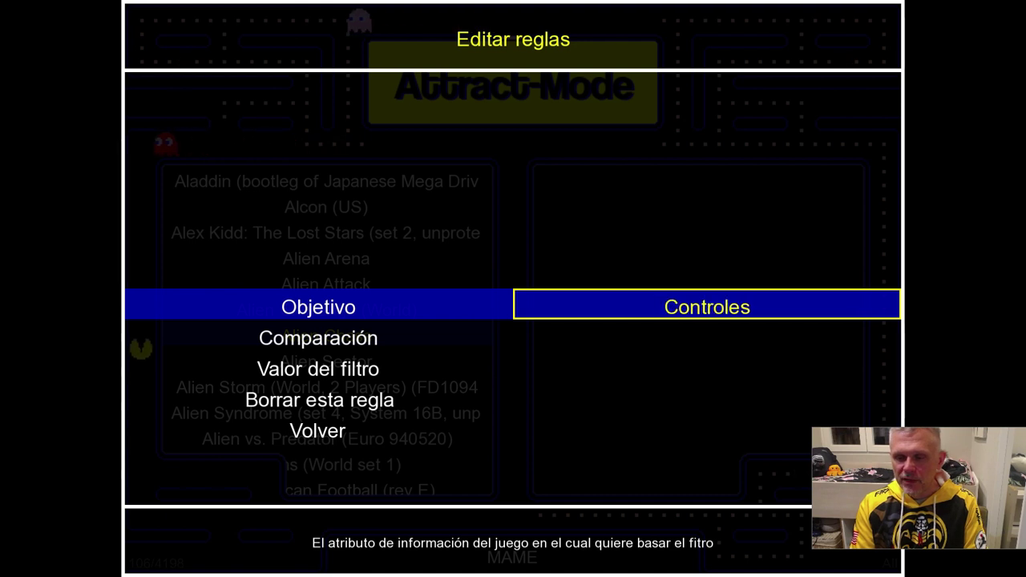
pyautogui.press('Return')
# Set the added Estado rule's comparison to igual and its filter value to good, and return to the game list
pyautogui.press('Down')
pyautogui.press('Return')
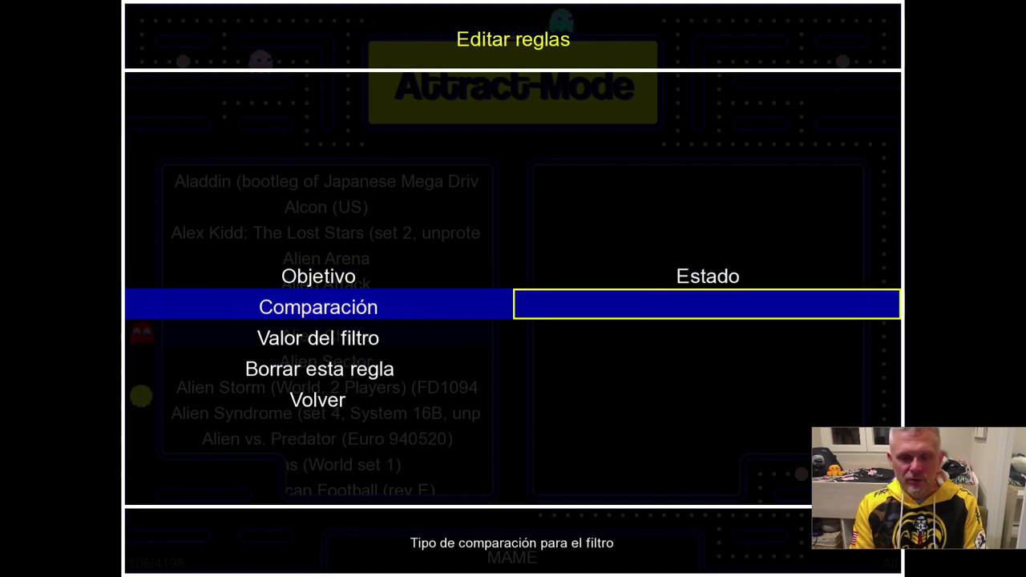
pyautogui.press('Escape')
pyautogui.press('Up')
pyautogui.press('Down')
pyautogui.press('Return')
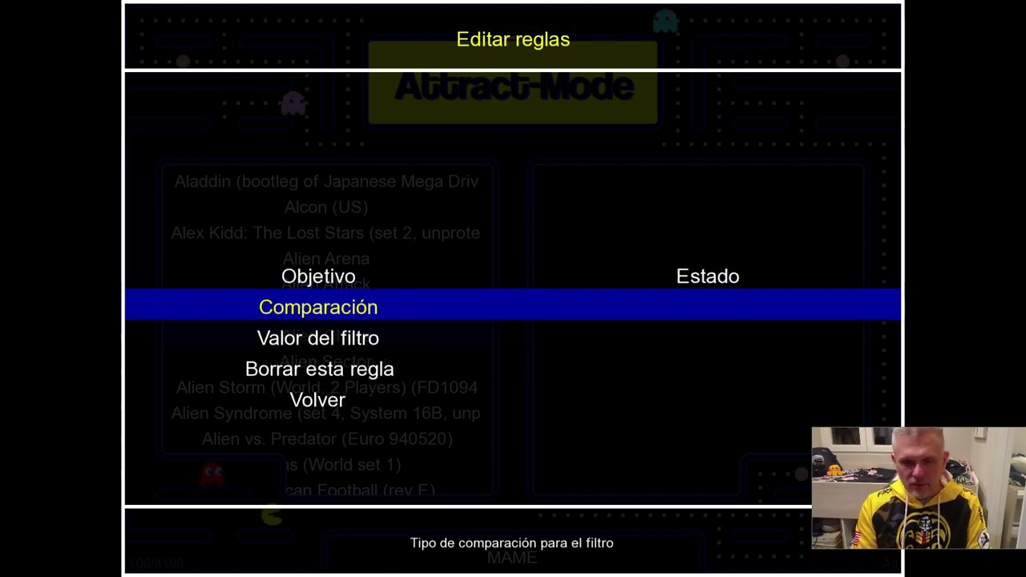
pyautogui.press('Up')
pyautogui.press('Up')
pyautogui.press('Up')
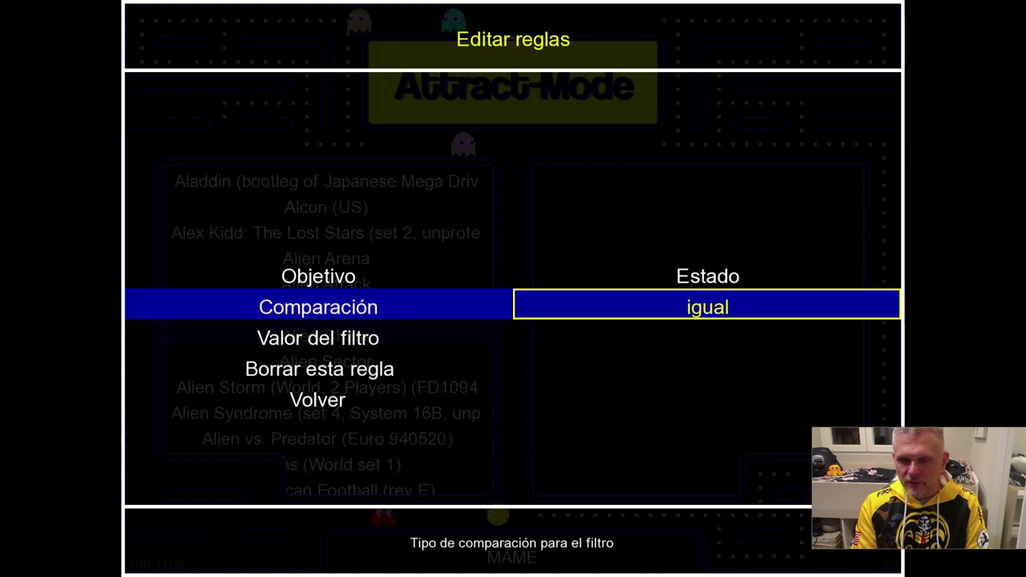
pyautogui.press('Return')
pyautogui.press('Down')
pyautogui.press('Return')
pyautogui.write('good')
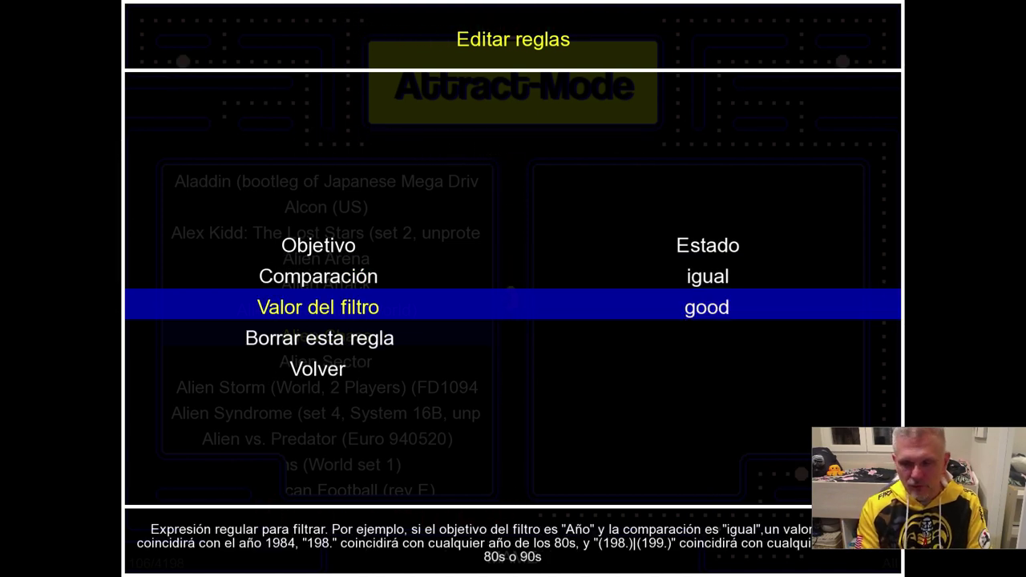
pyautogui.press('Down')
pyautogui.press('Down')
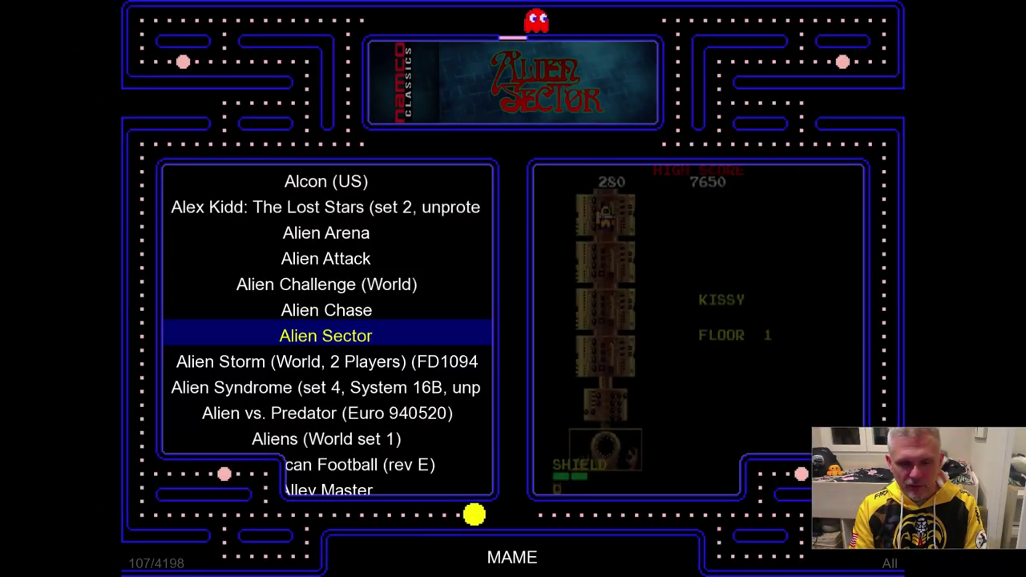
# Reopen the MAME display's settings and go to its Street Fighter filter
pyautogui.press('Tab')
pyautogui.press('Up')
pyautogui.press('Up')
pyautogui.press('Up')
pyautogui.press('Up')
pyautogui.press('Up')
pyautogui.press('Up')
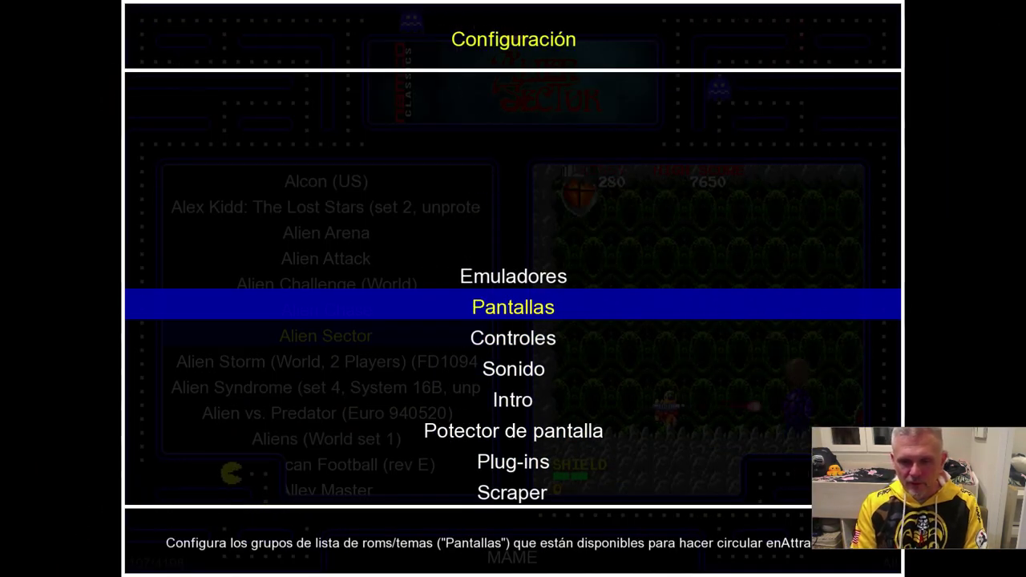
pyautogui.press('Return')
pyautogui.press('Return')
pyautogui.press('Down')
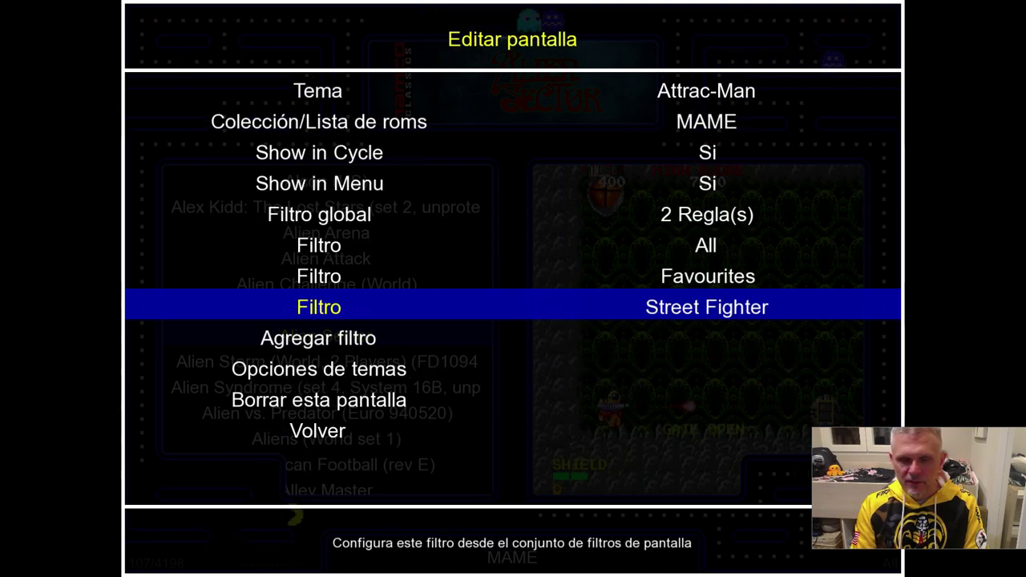